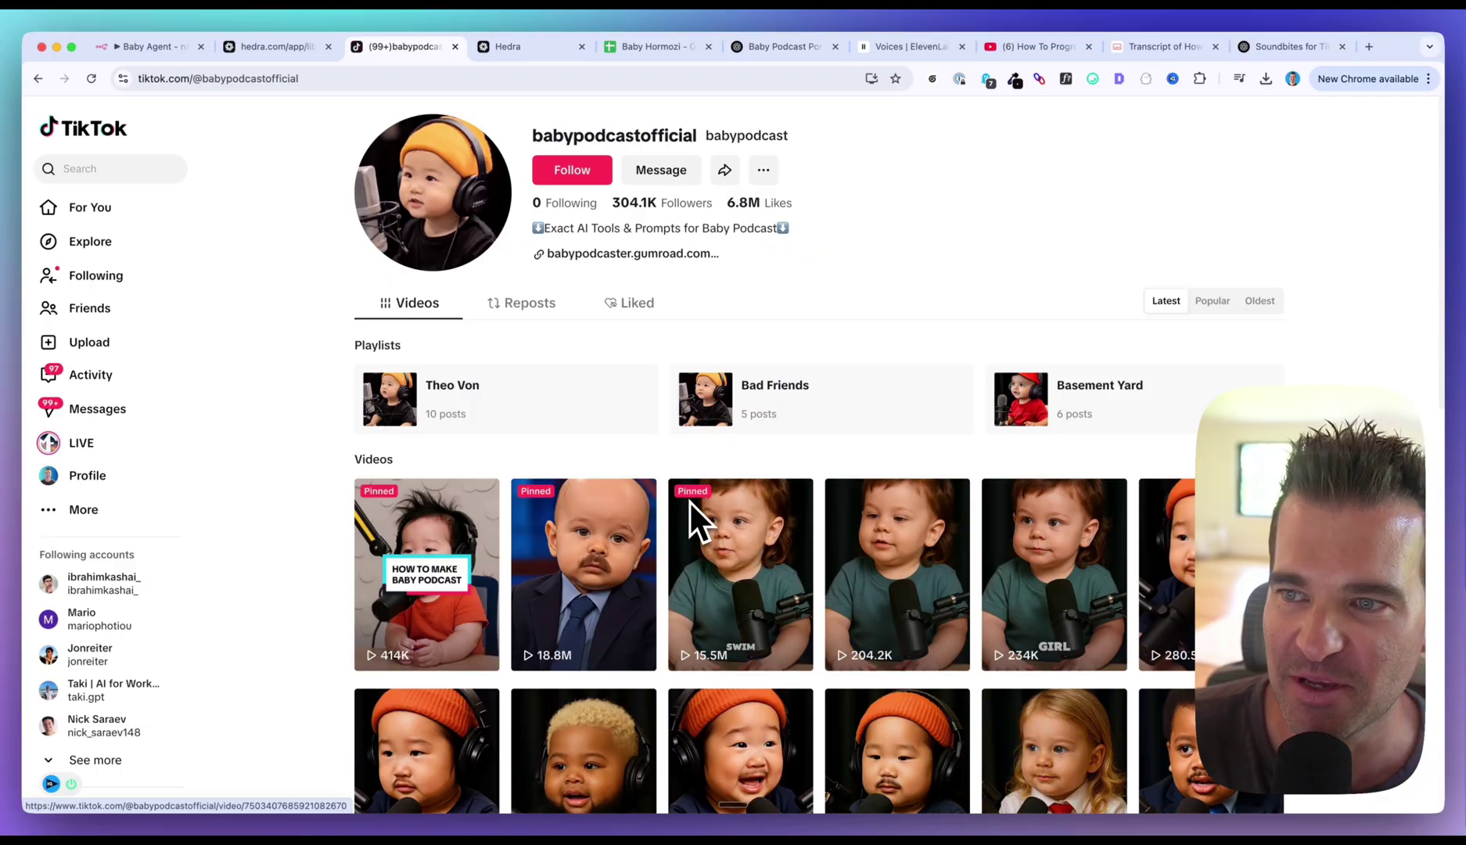
# - Look through the video grid of the babypodcastofficial TikTok profile
pyautogui.scroll(-10, 575, 521)
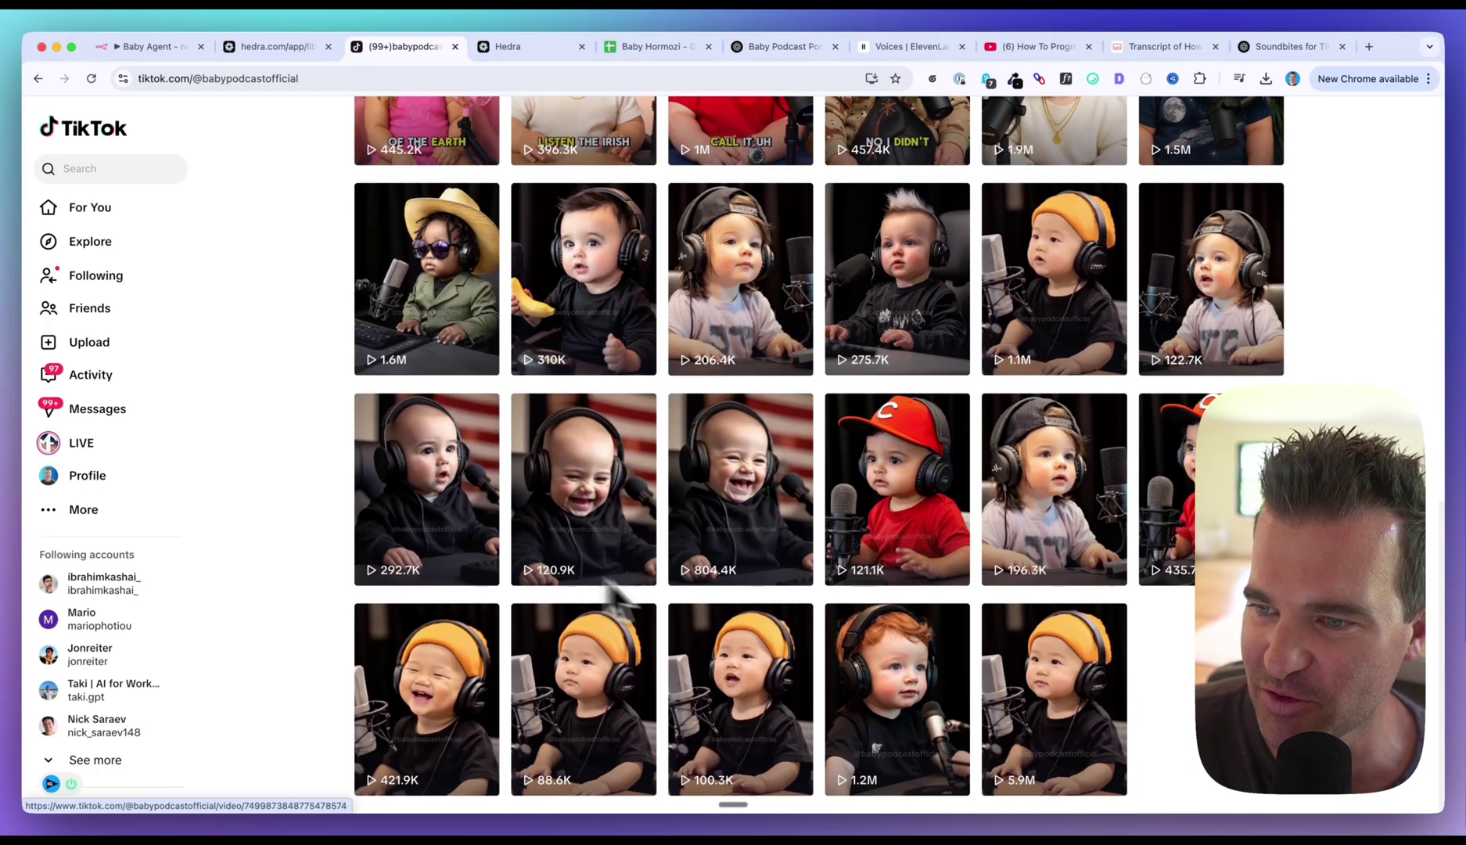
pyautogui.scroll(10, 732, 450)
pyautogui.scroll(2, 730, 447)
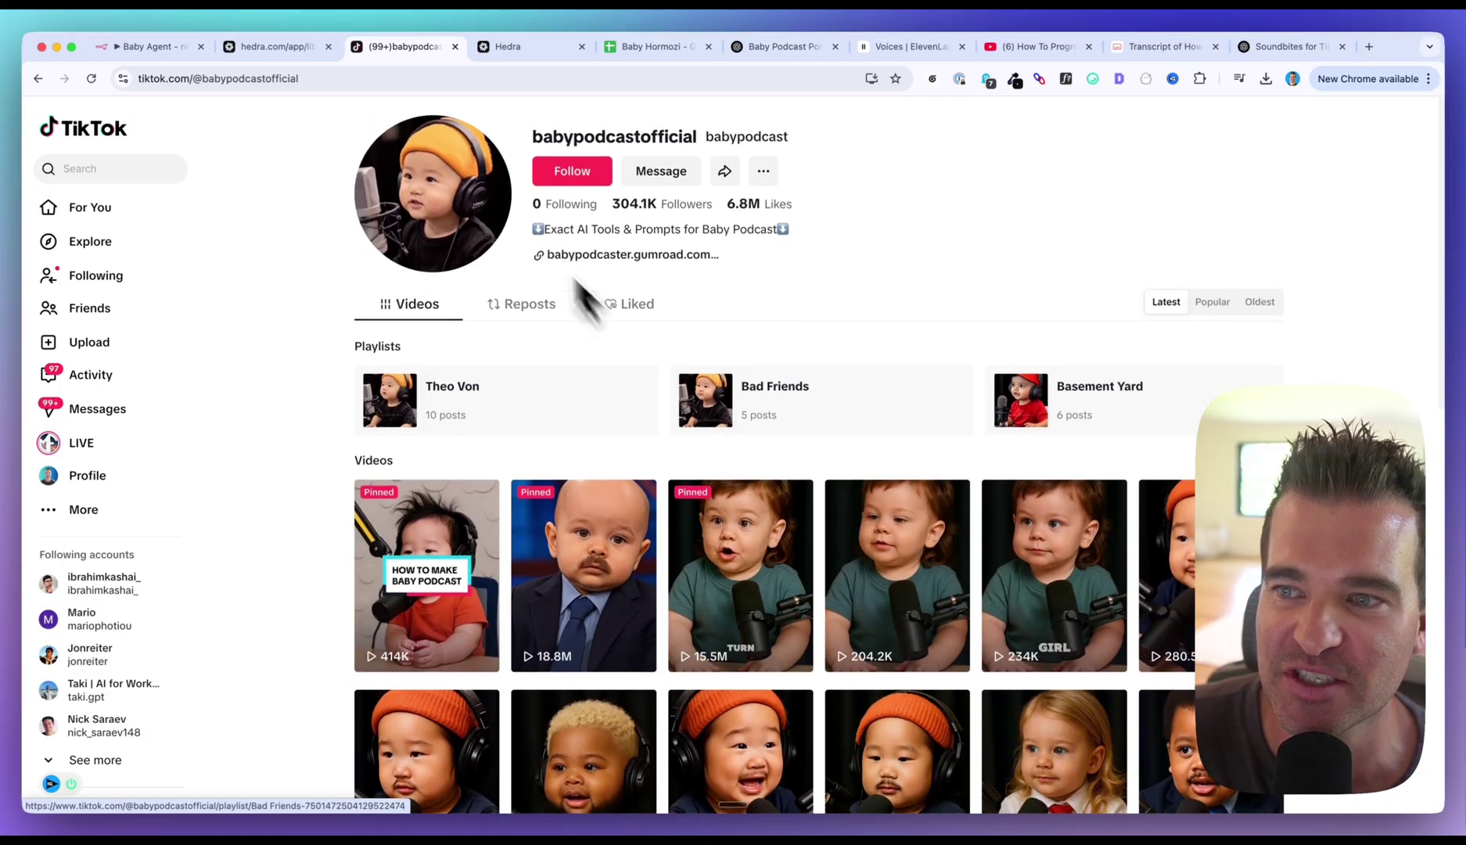
pyautogui.scroll(-5, 652, 298)
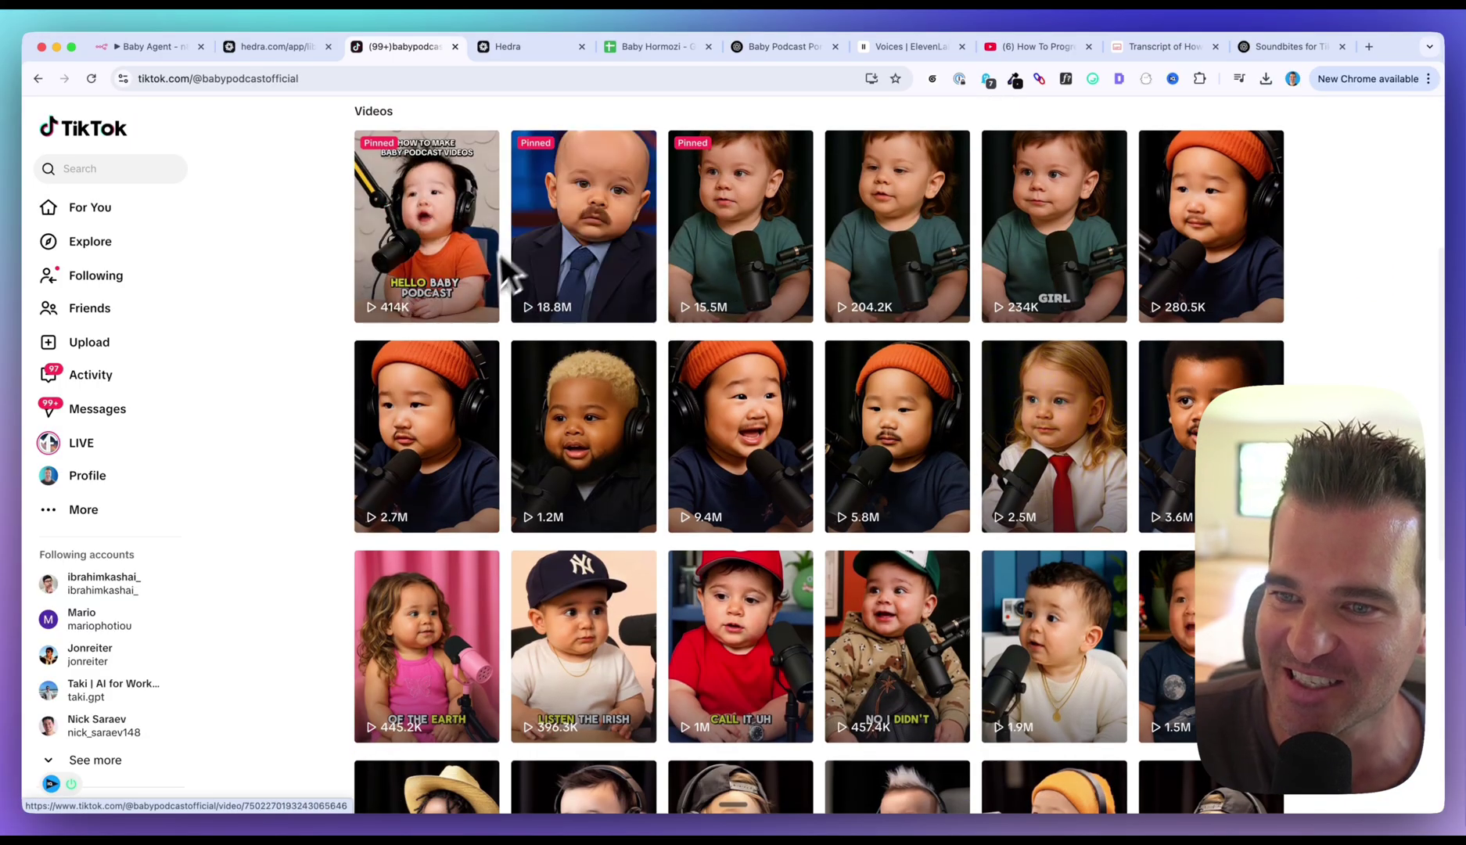
pyautogui.scroll(-1, 901, 443)
pyautogui.scroll(-1, 901, 444)
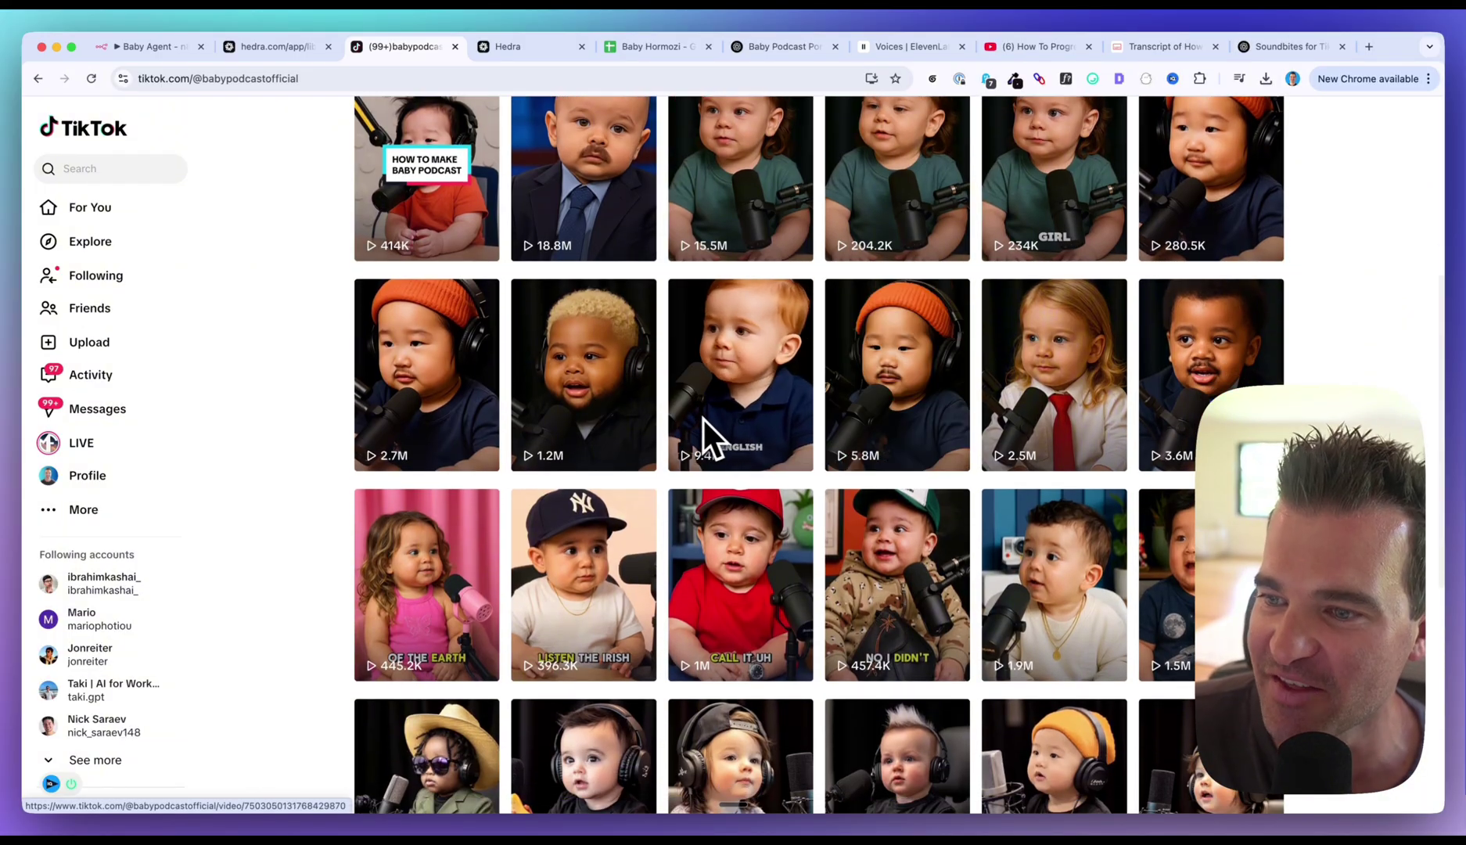
pyautogui.scroll(5, 735, 429)
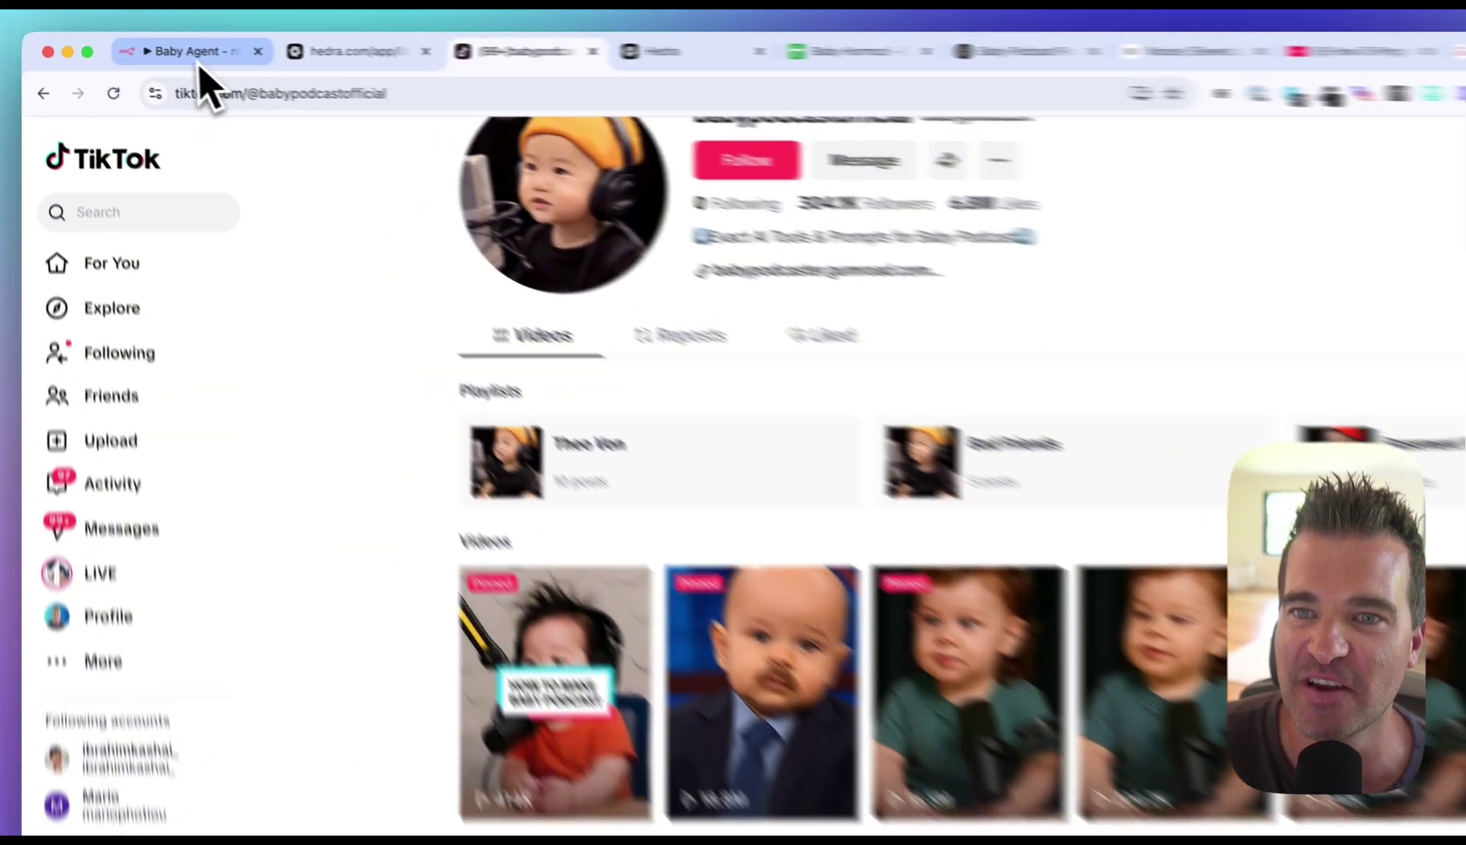
# - Switch to the Baby Agent workflow in n8n and view the ElevenLabs and Hedra home pages for the tech stack
pyautogui.click(200, 65)
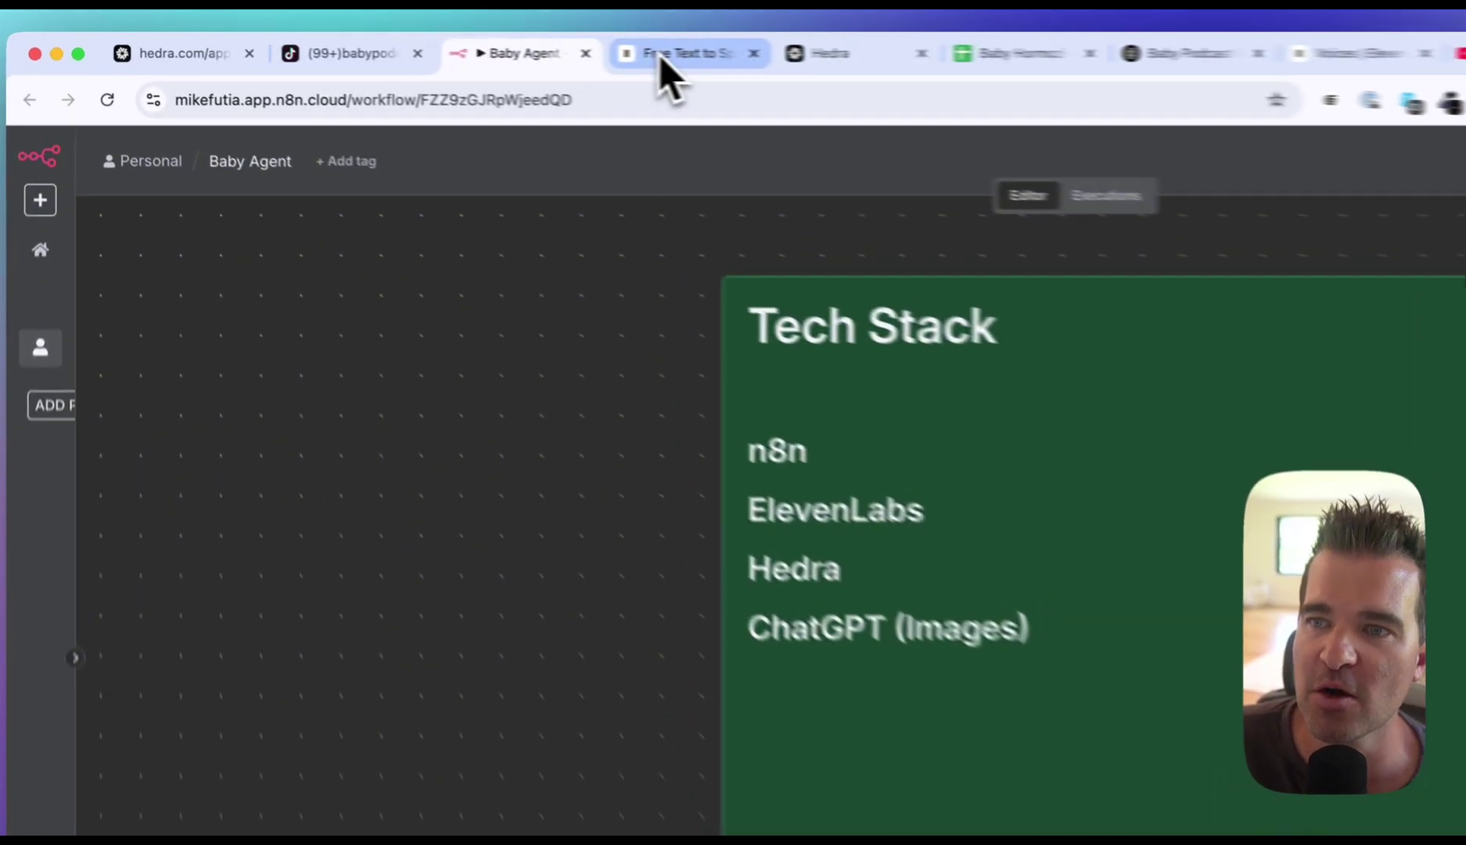
pyautogui.click(472, 47)
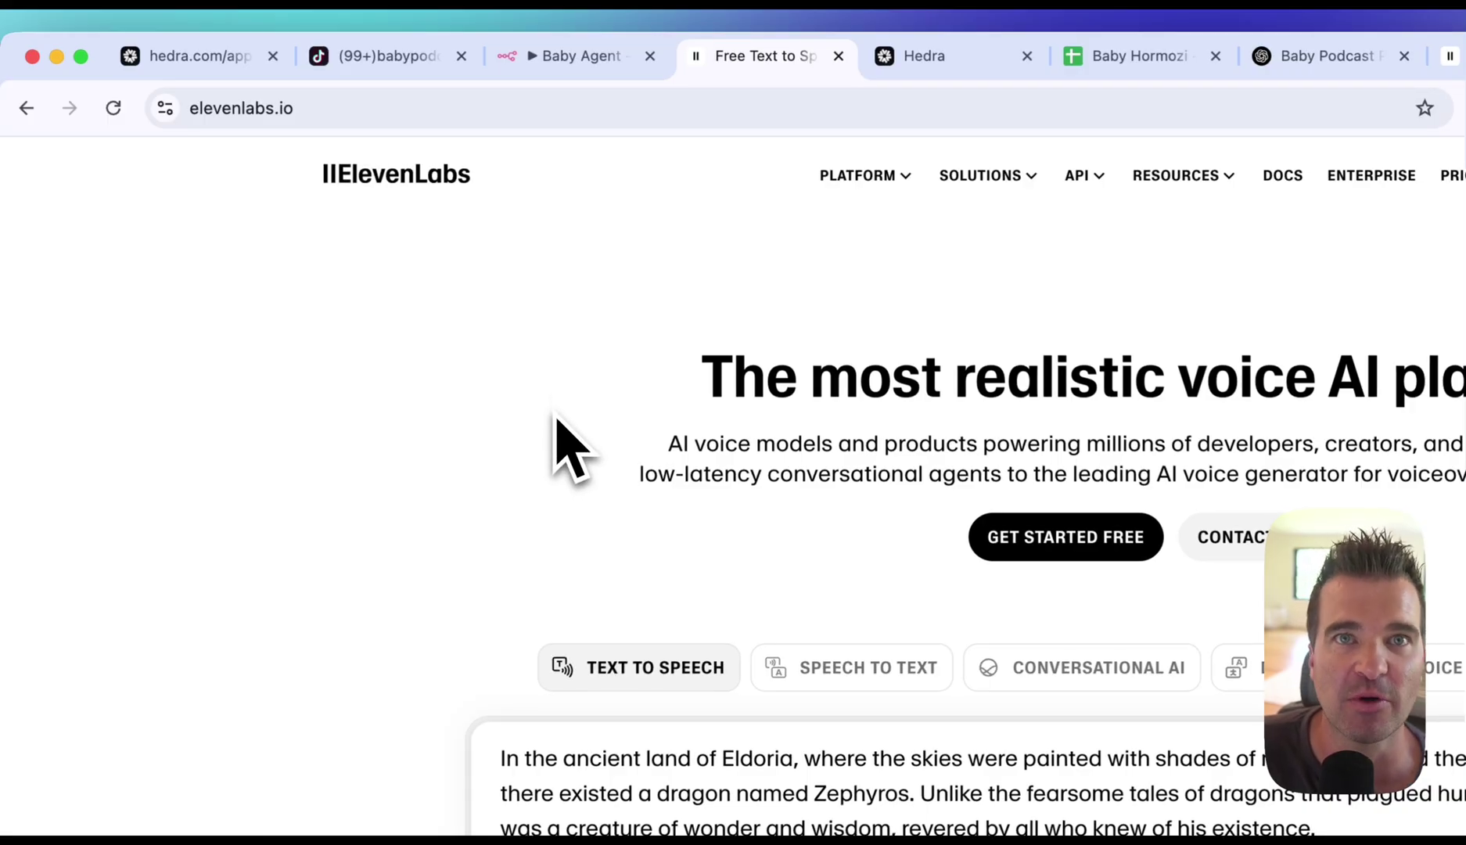
pyautogui.click(557, 57)
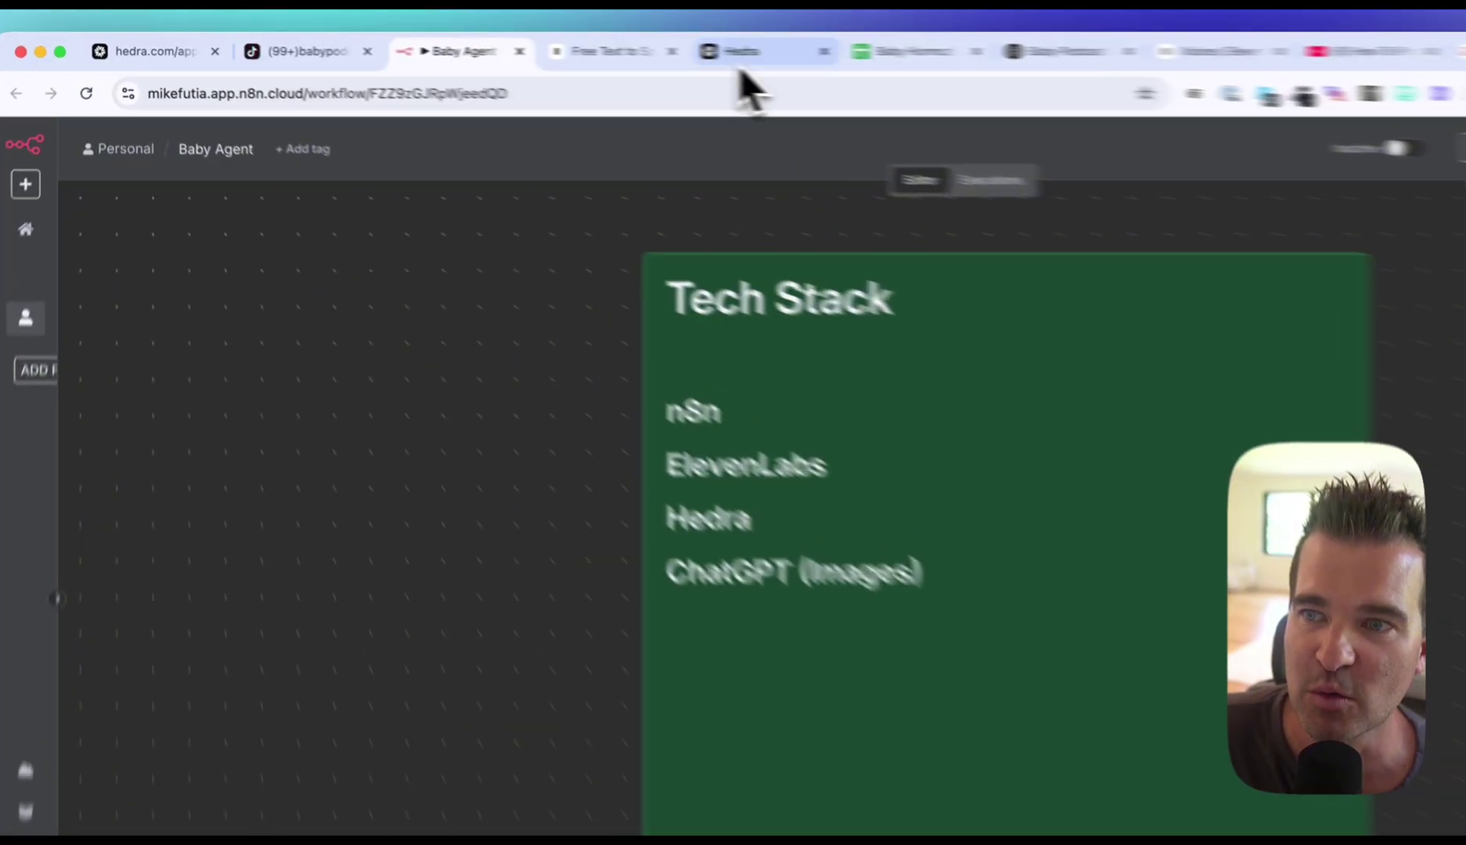
pyautogui.click(598, 48)
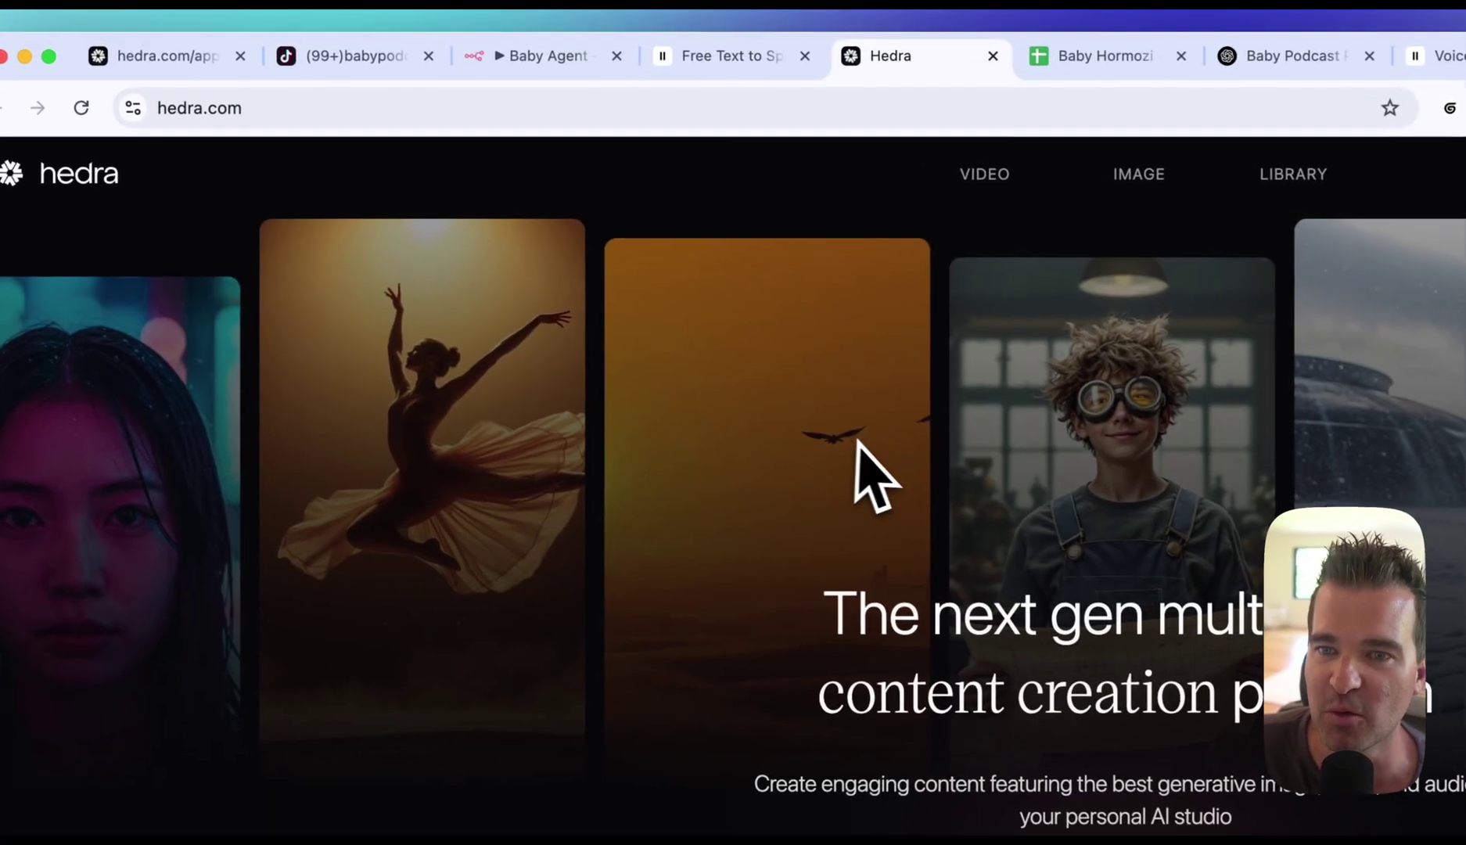
pyautogui.click(552, 71)
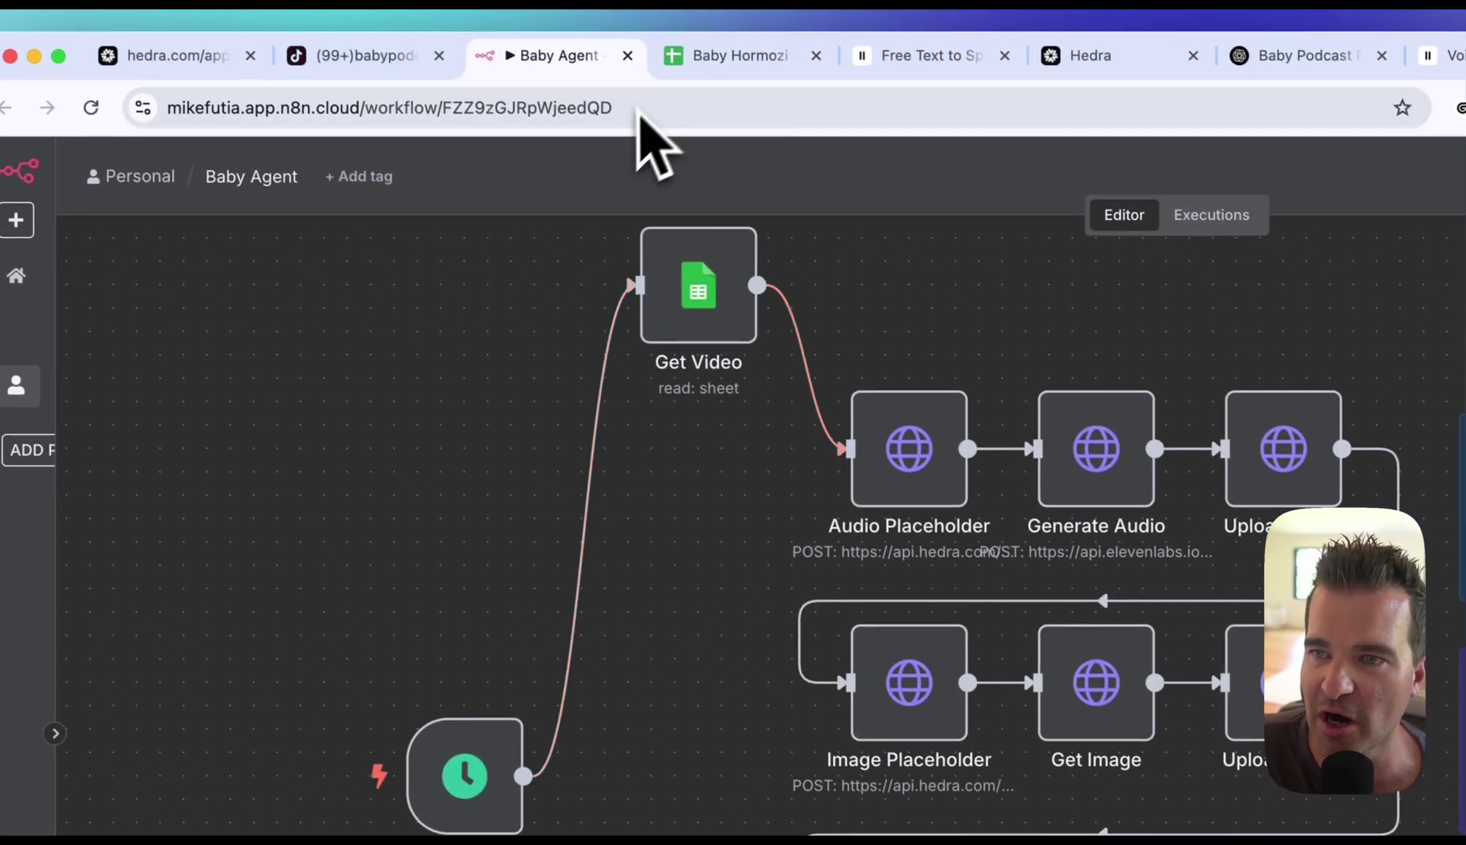
# - Open the Baby Hormozi Google Sheet and review the scripts and empty rows in the VoiceOver column
pyautogui.click(718, 64)
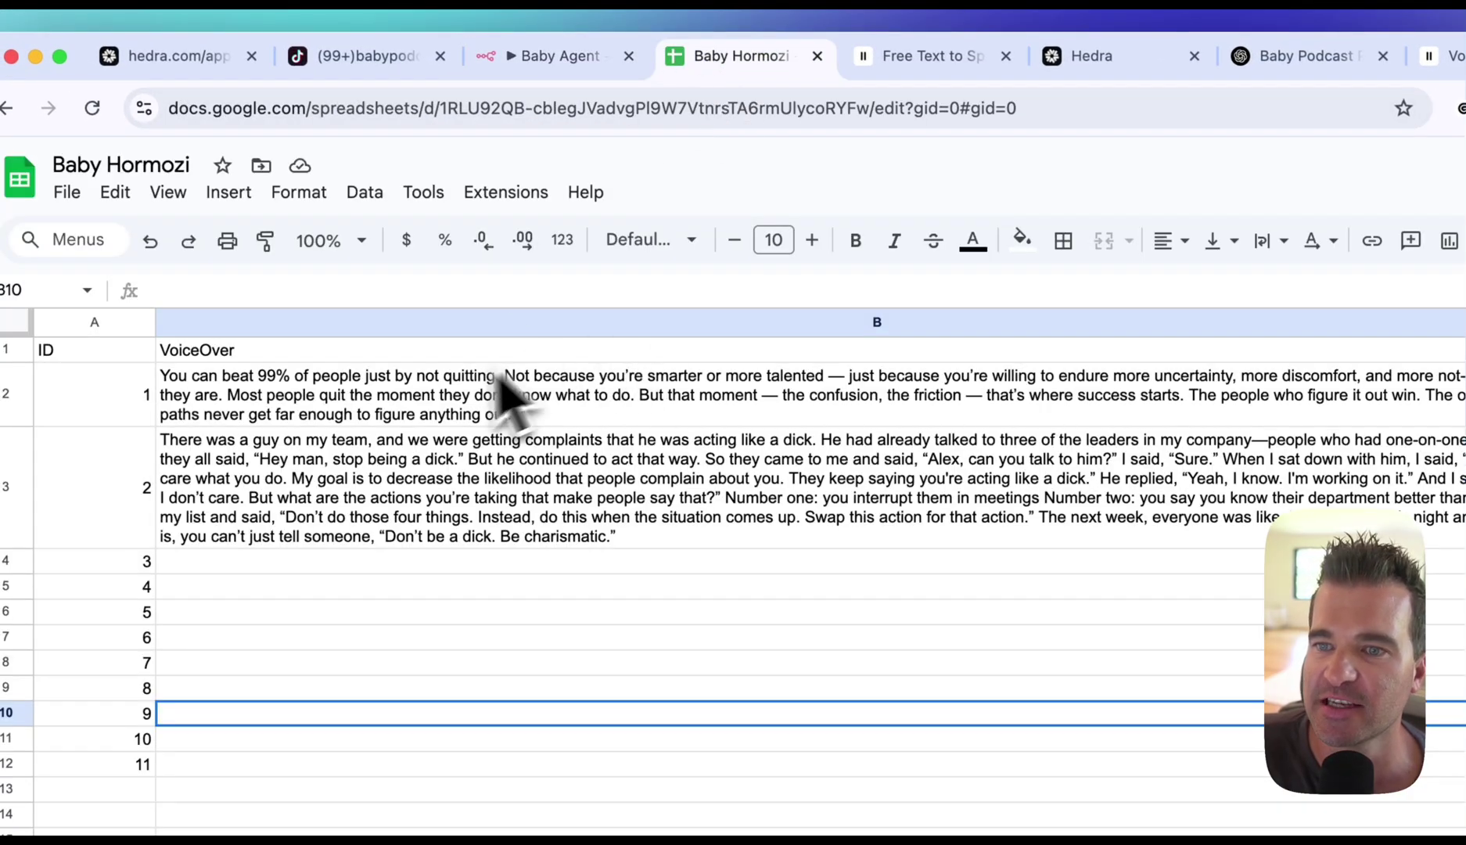
pyautogui.moveTo(442, 403); pyautogui.dragTo(435, 662)
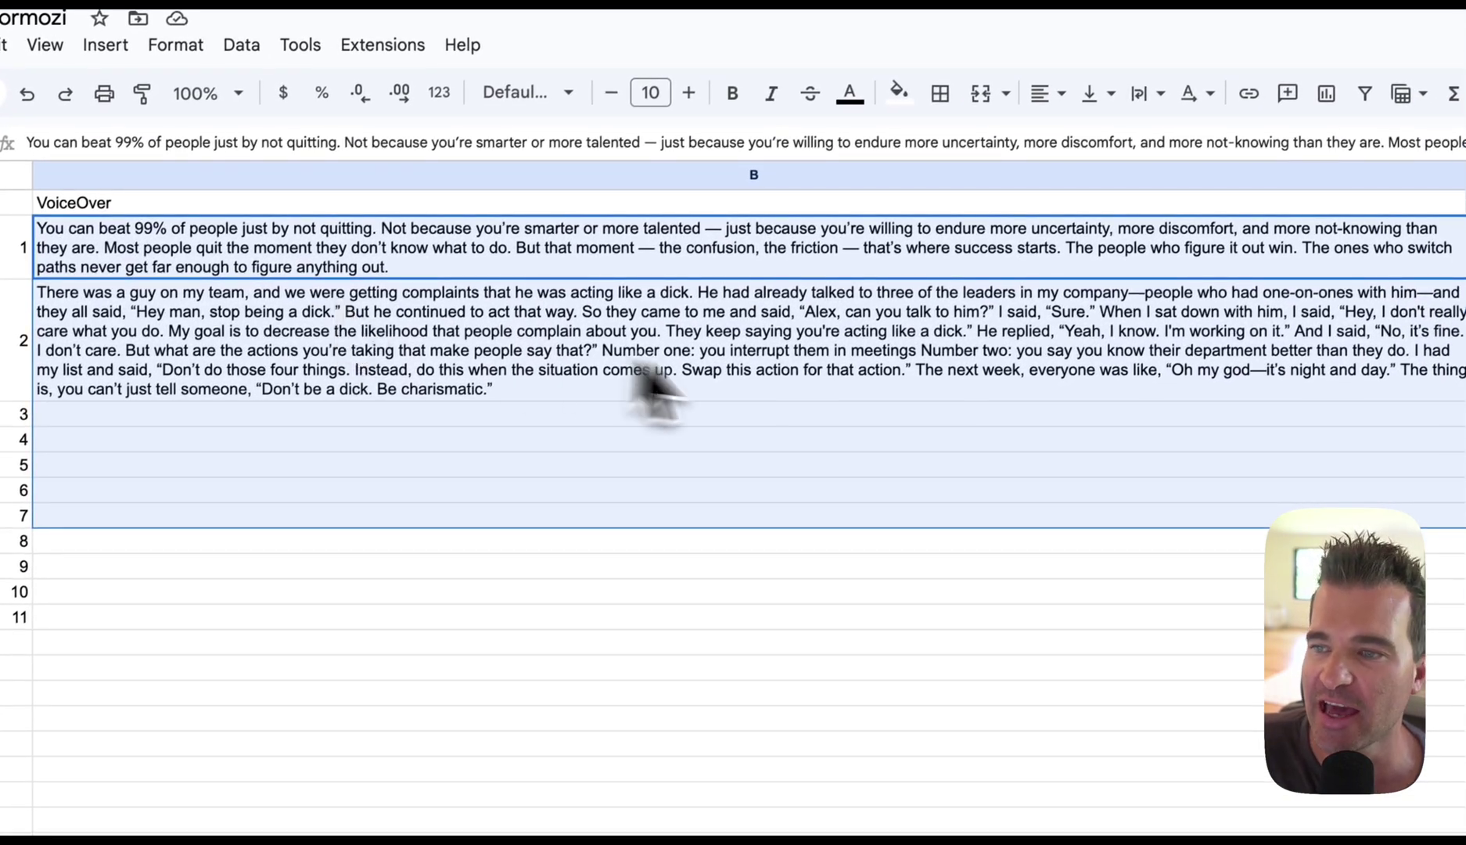
pyautogui.click(806, 391)
pyautogui.click(674, 270)
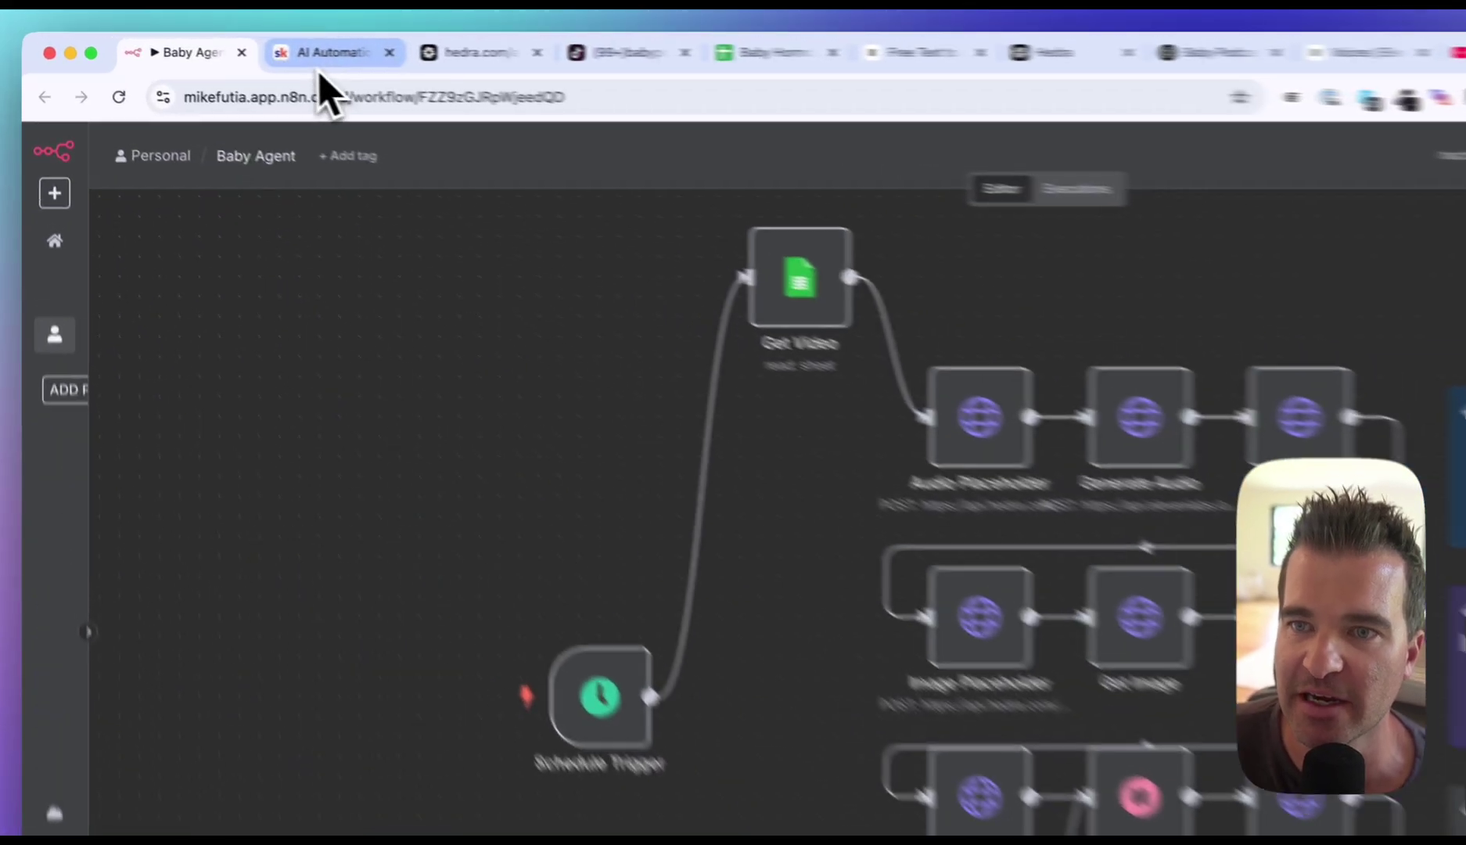
# - Switch to the AI automation course page and open the lesson "I Built An AI Agent That Scrapes Twitter/X"
pyautogui.click(235, 49)
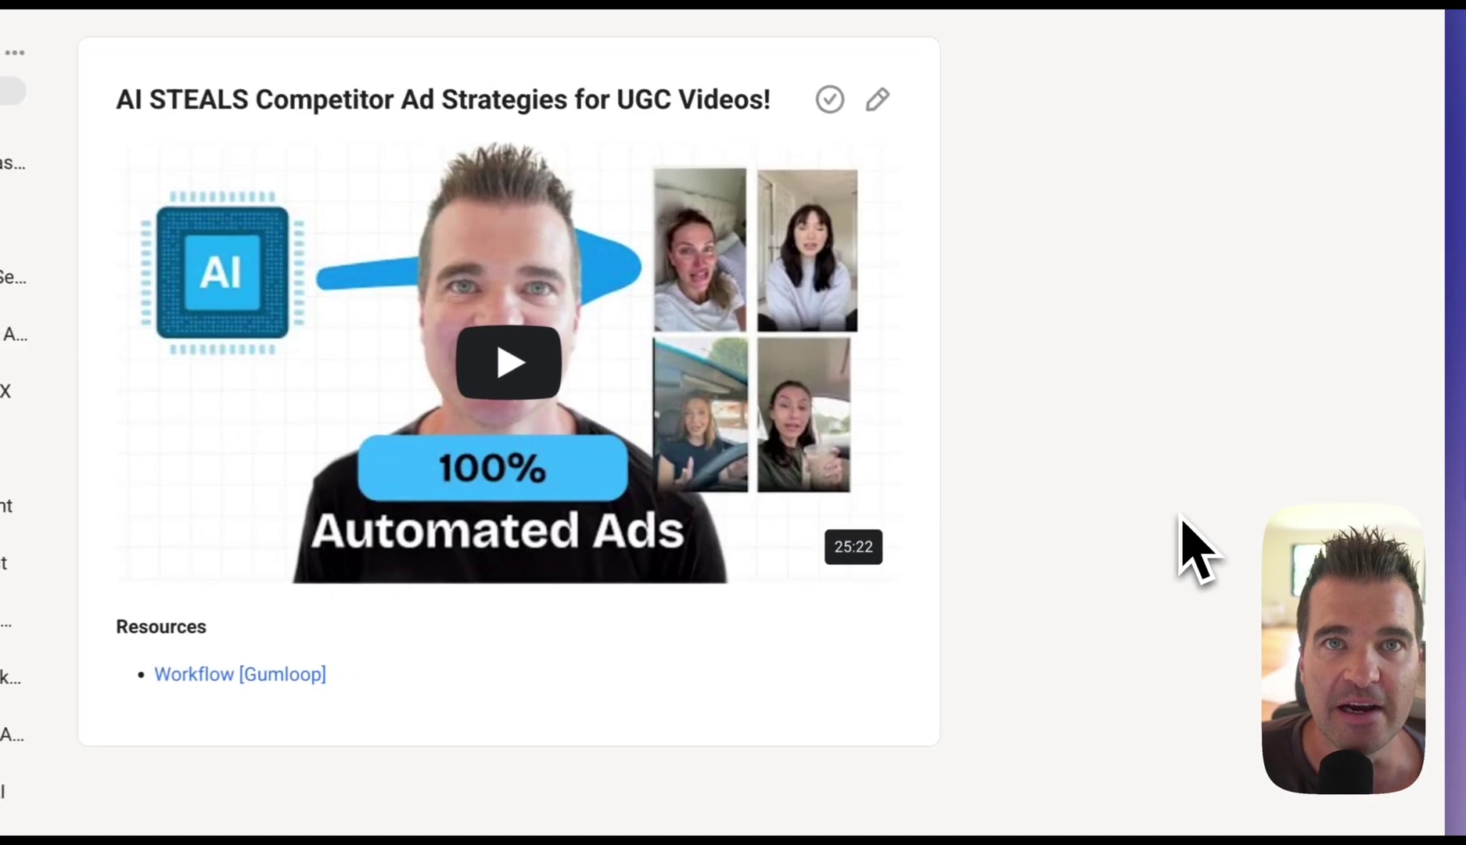
pyautogui.scroll(-4, 374, 289)
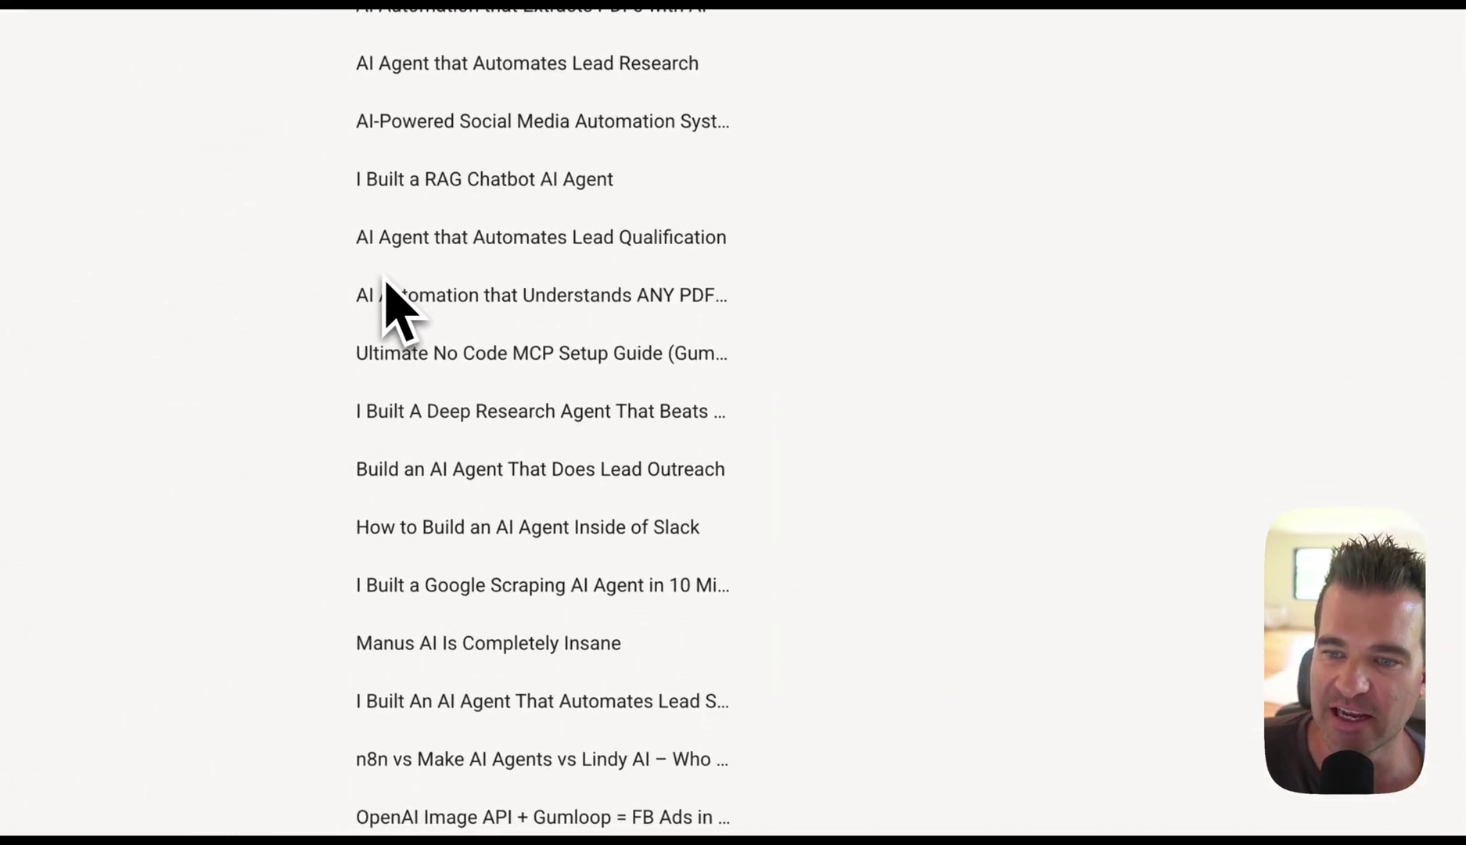
pyautogui.scroll(10, 383, 309)
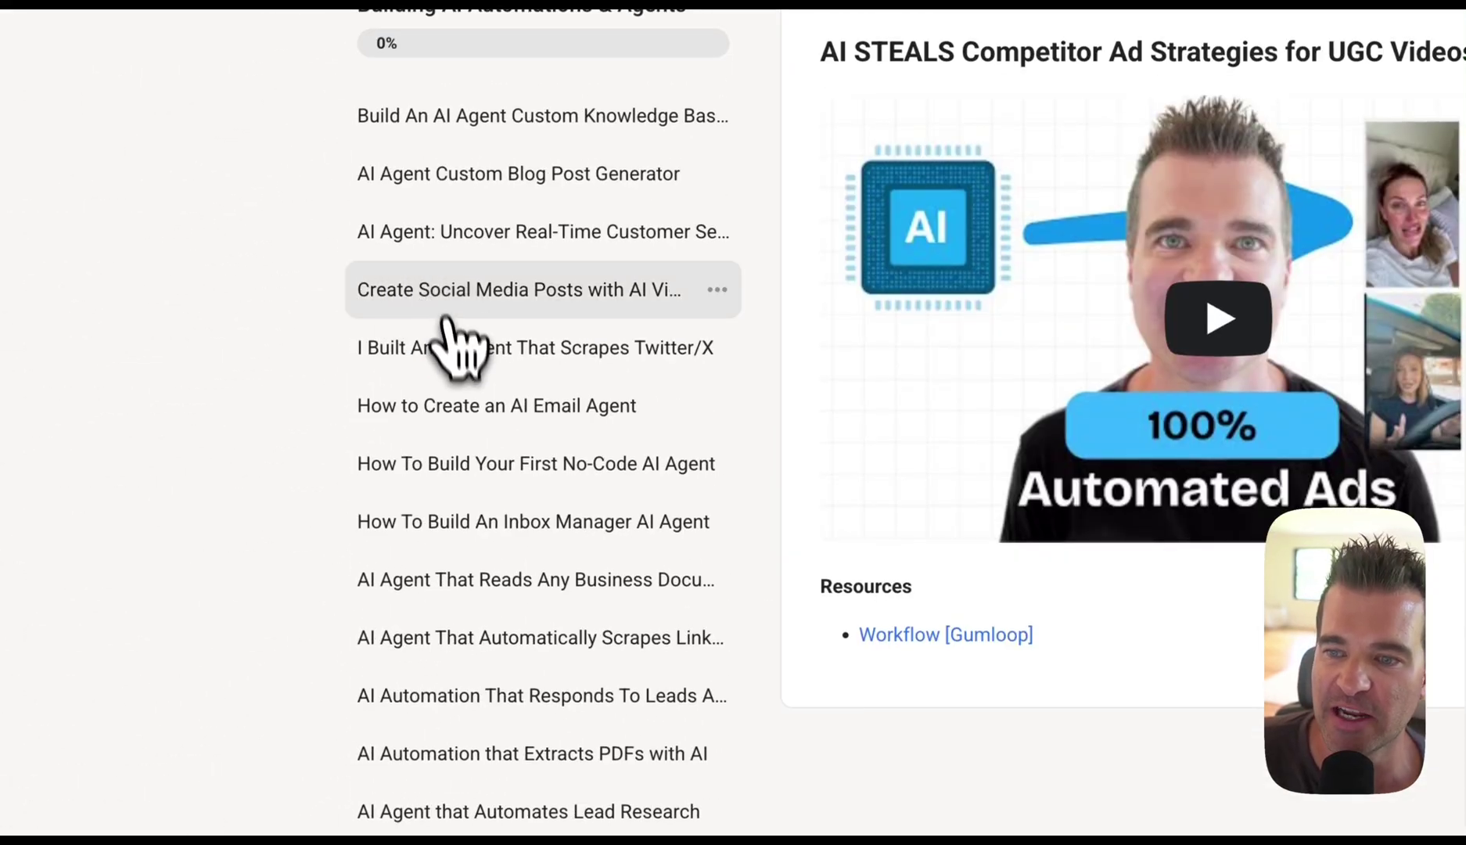
pyautogui.click(448, 311)
pyautogui.click(450, 352)
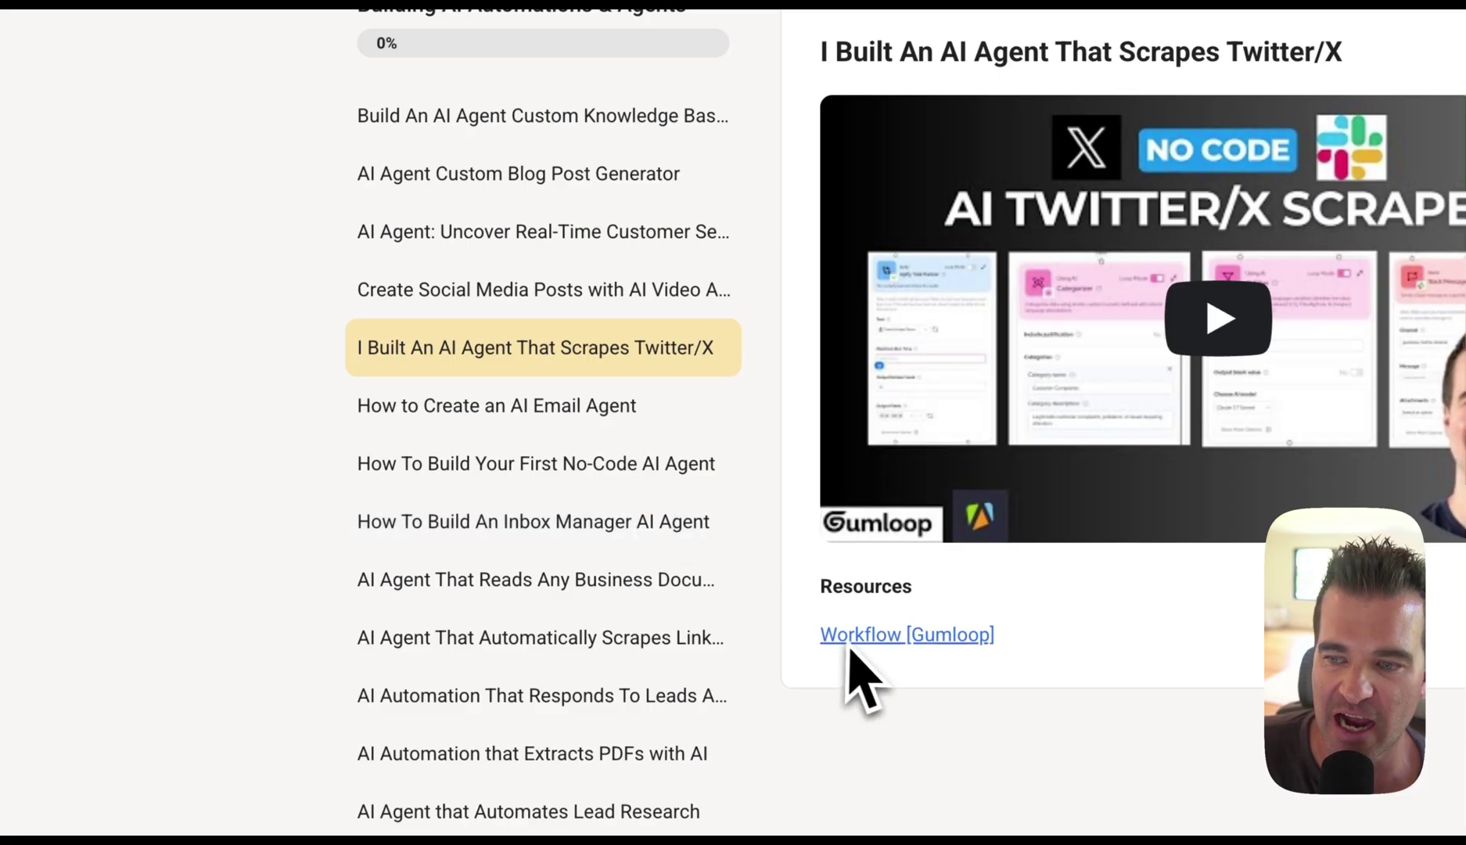
# - Open the lesson "AI Agent that Automates Lead Qualification", followed by the lead research lesson
pyautogui.scroll(-5, 470, 579)
pyautogui.click(416, 564)
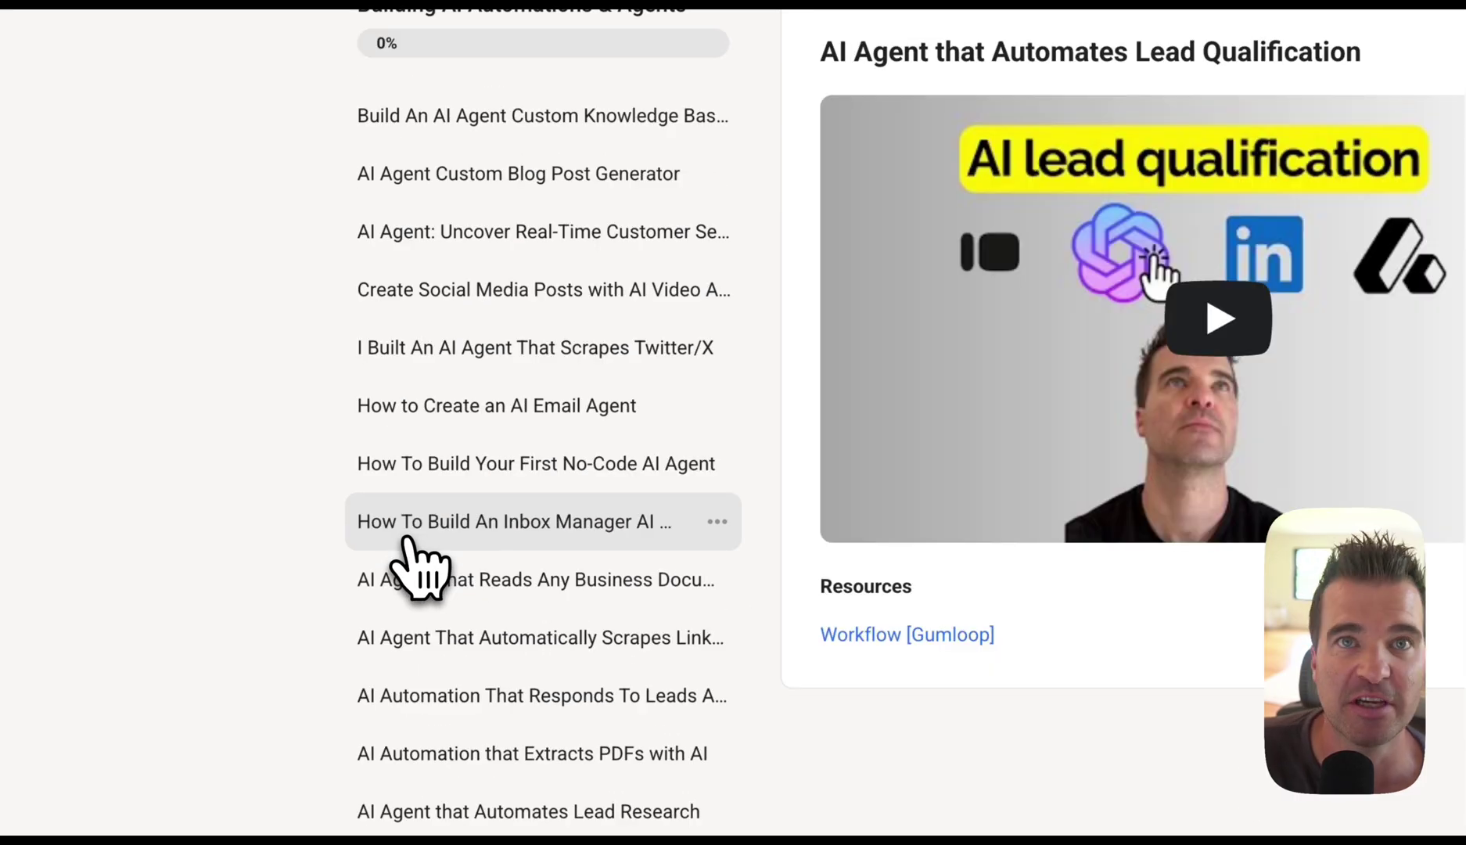
pyautogui.scroll(-3, 407, 538)
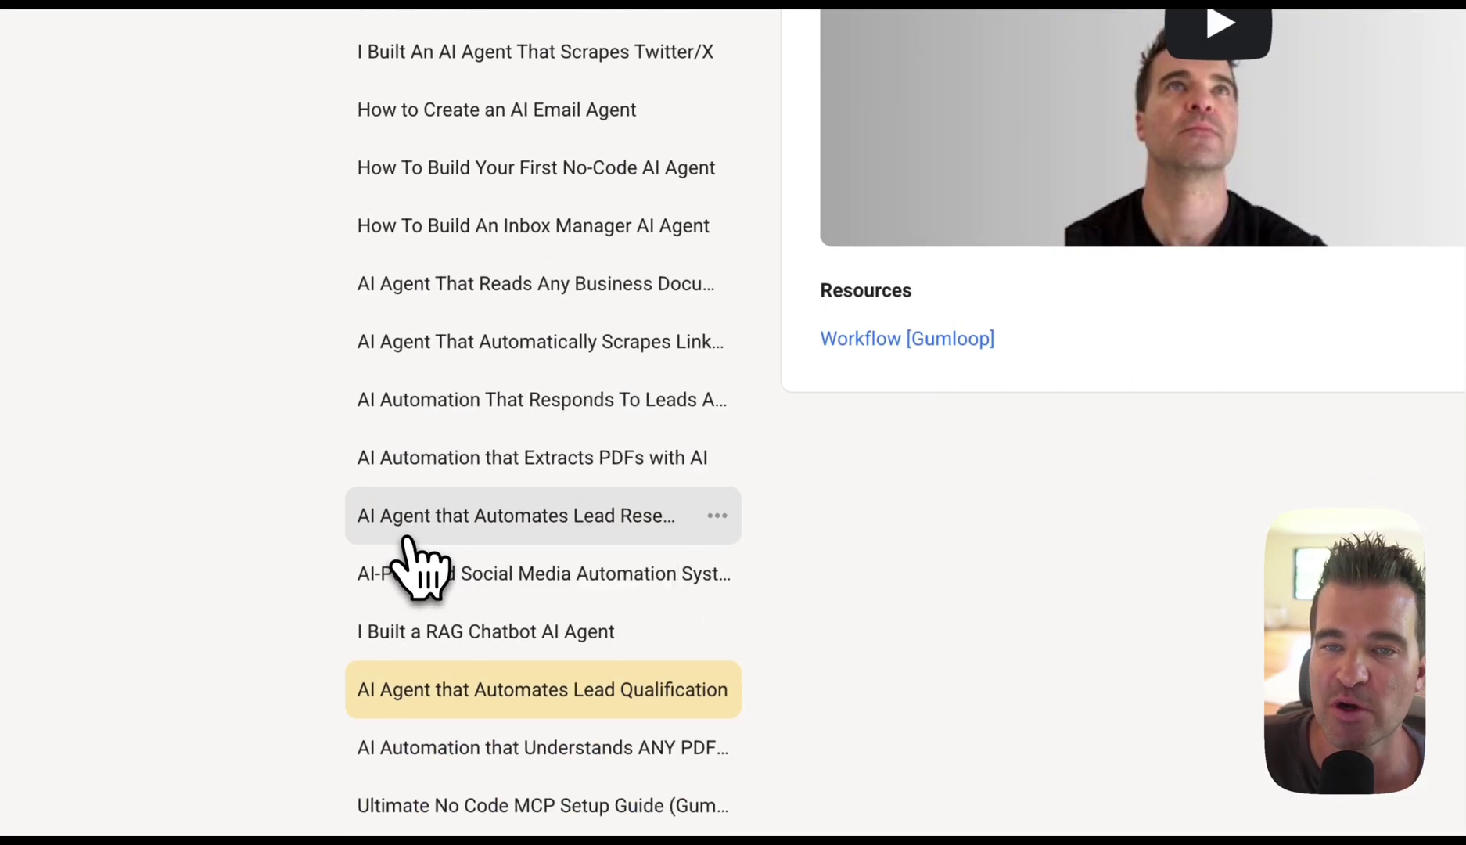
pyautogui.click(407, 538)
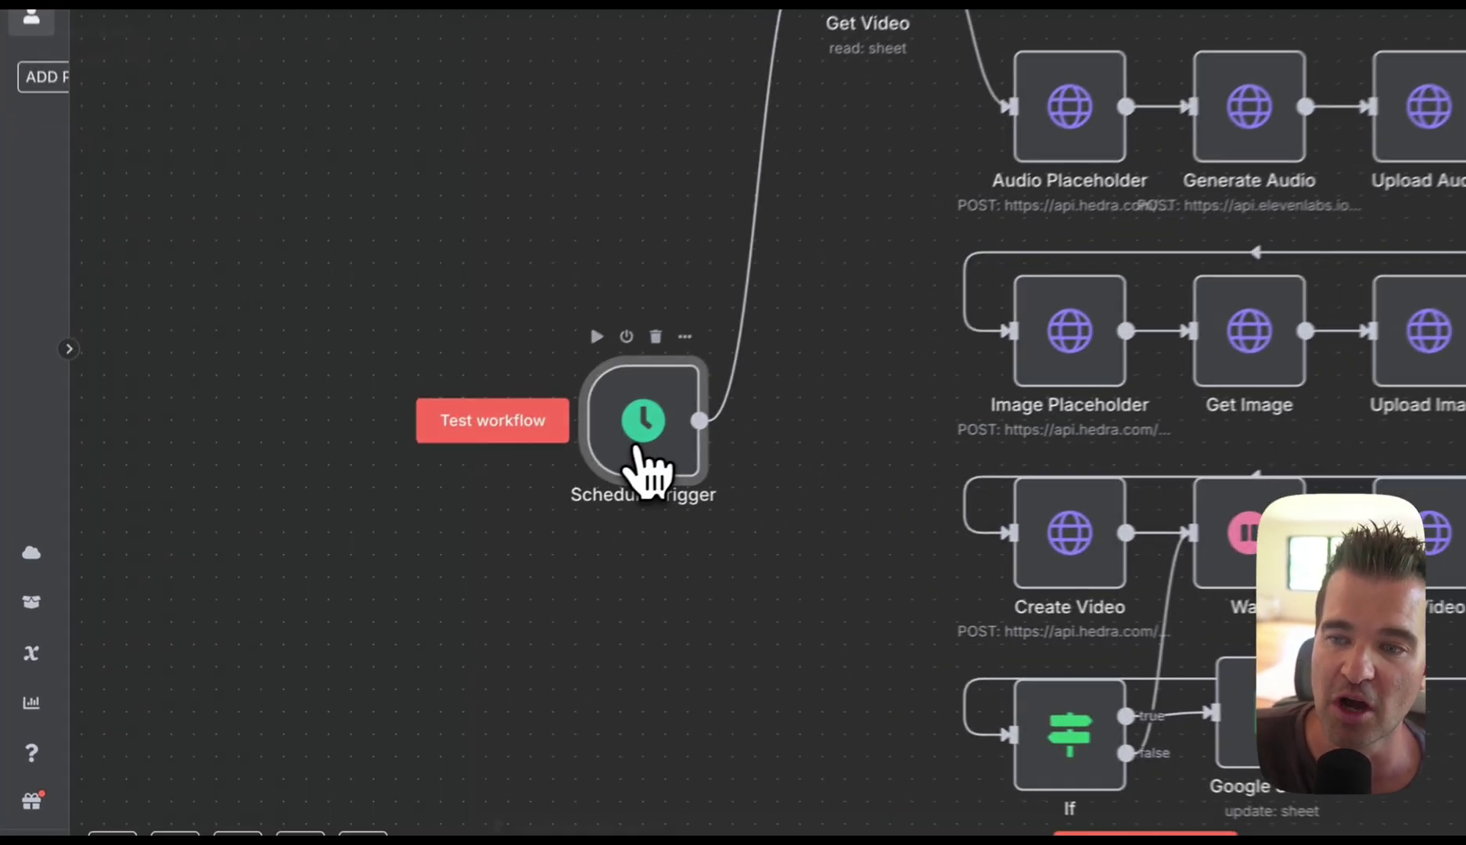
# - Examine the Schedule Trigger and Get Video nodes of the Baby Agent workflow in n8n
pyautogui.doubleClick(438, 513)
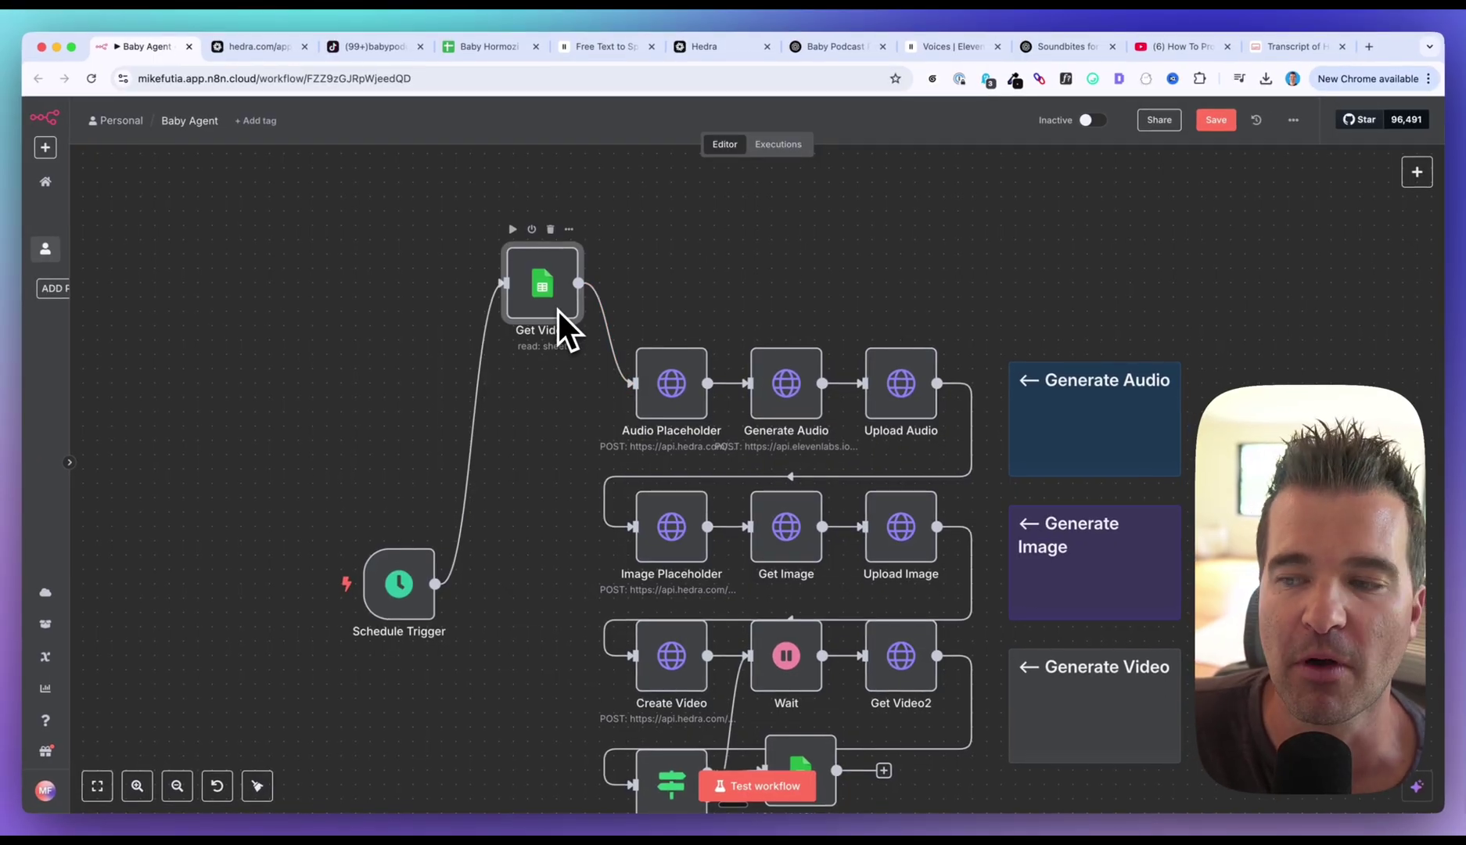
pyautogui.scroll(-1, 572, 411)
pyautogui.hscroll(1, 572, 412)
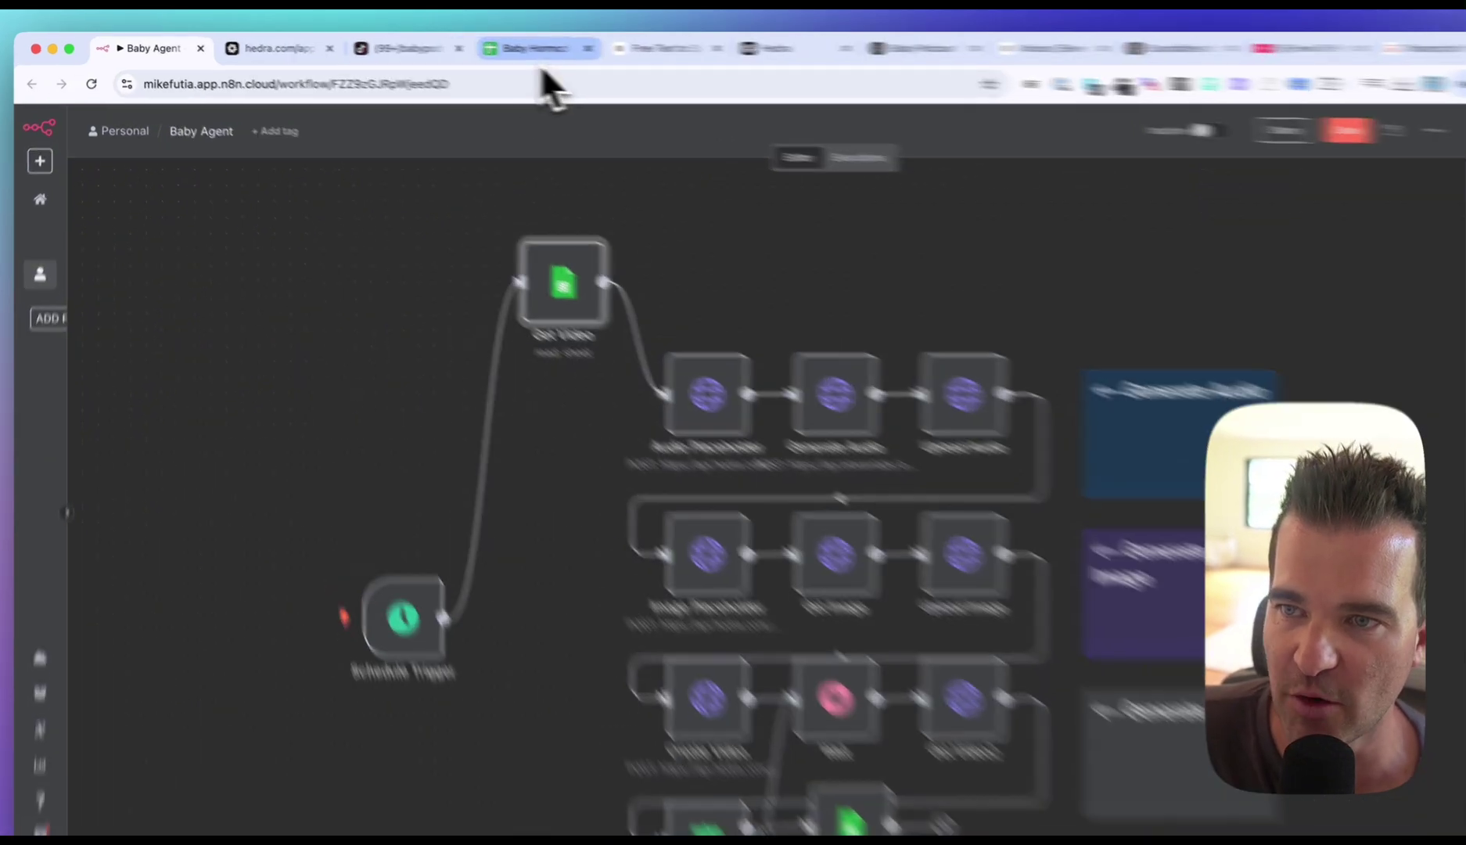
# - Switch to the Baby Hormozi spreadsheet, view the stored scripts on the Library sheet and return to Sheet1
pyautogui.click(489, 47)
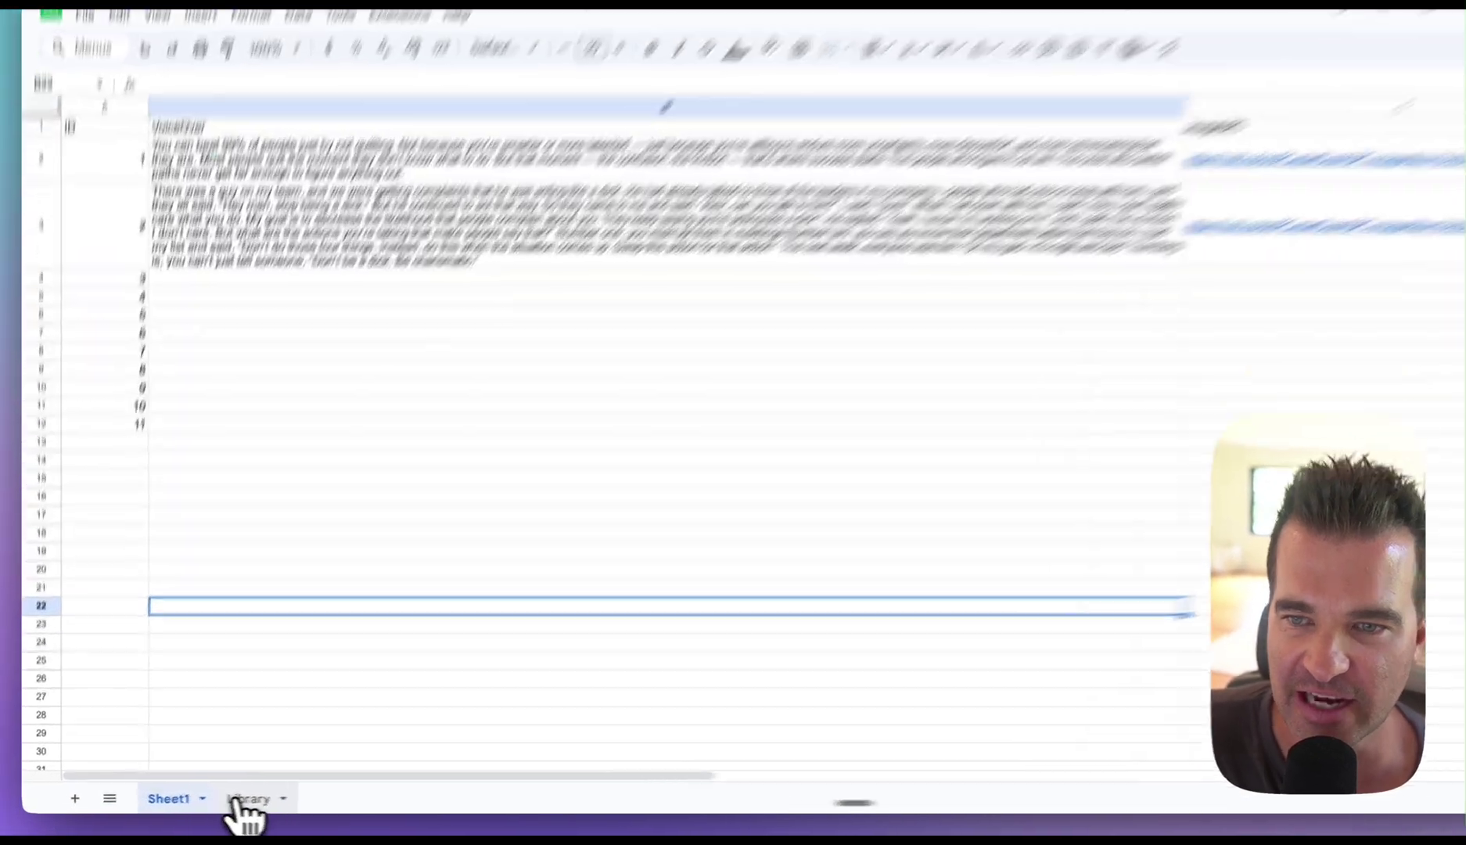
pyautogui.click(210, 802)
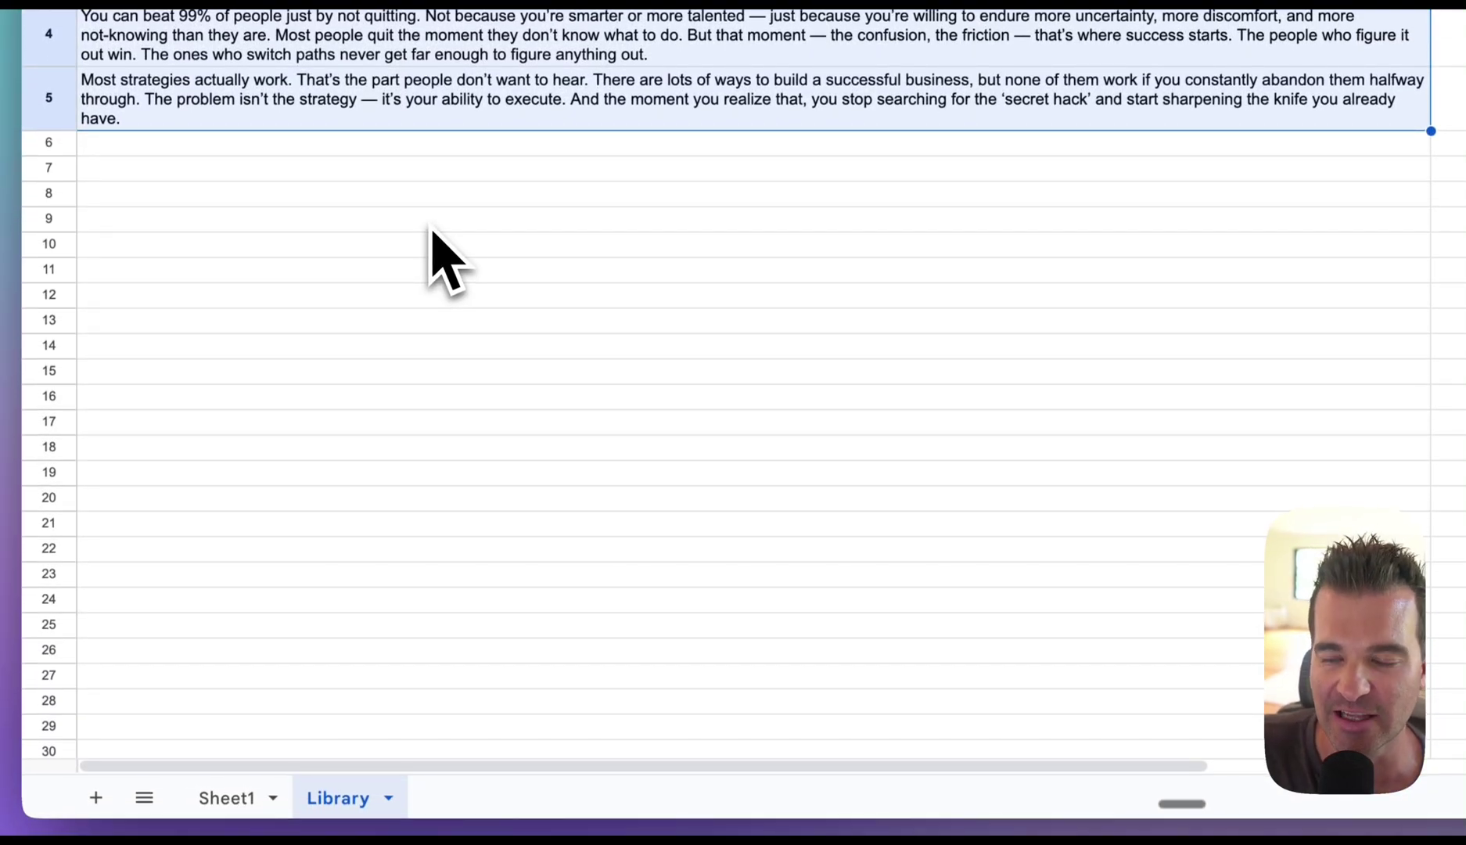
pyautogui.click(431, 273)
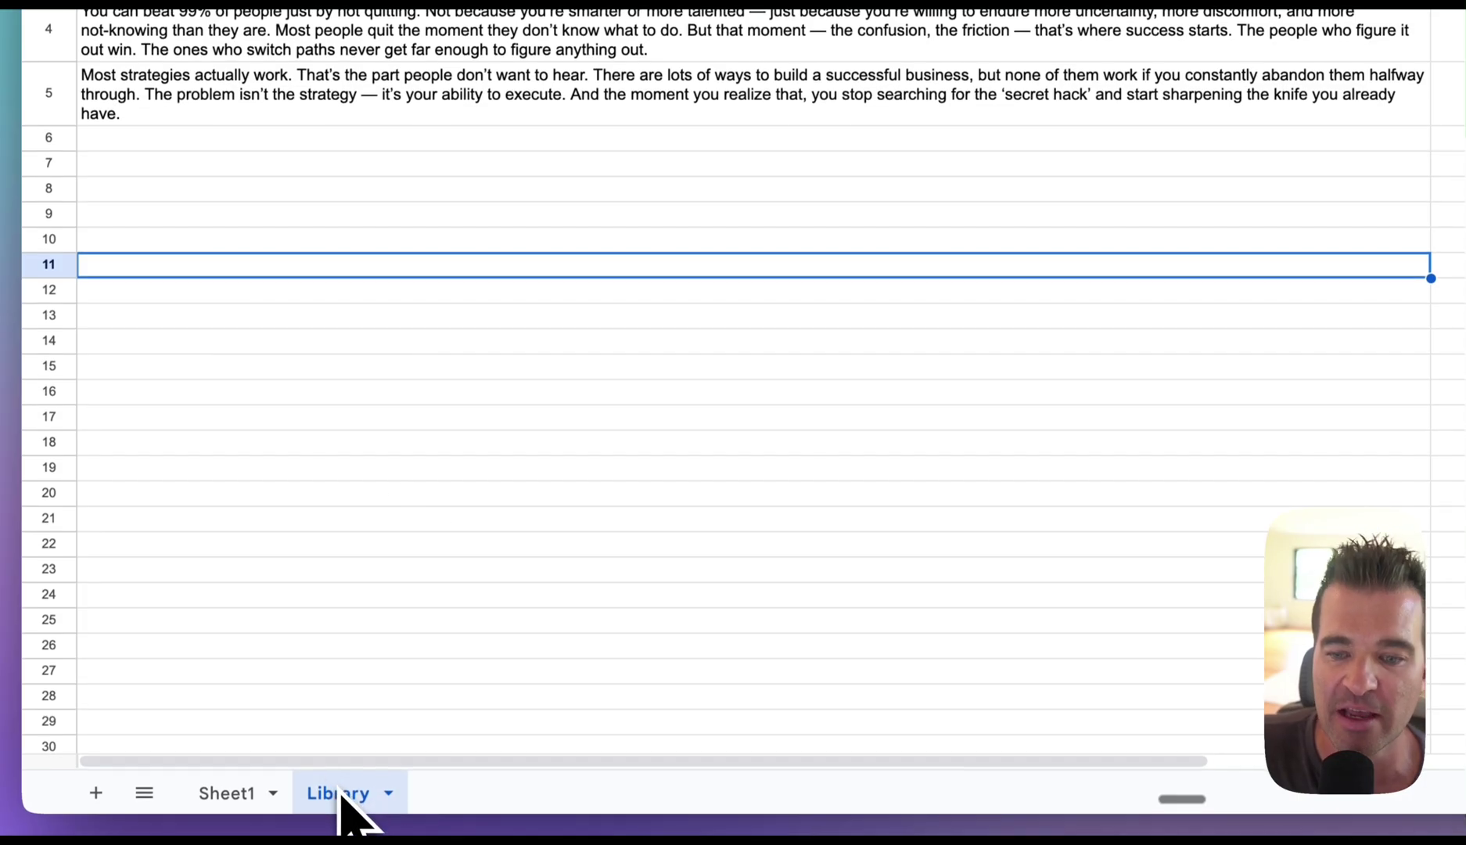
pyautogui.click(227, 792)
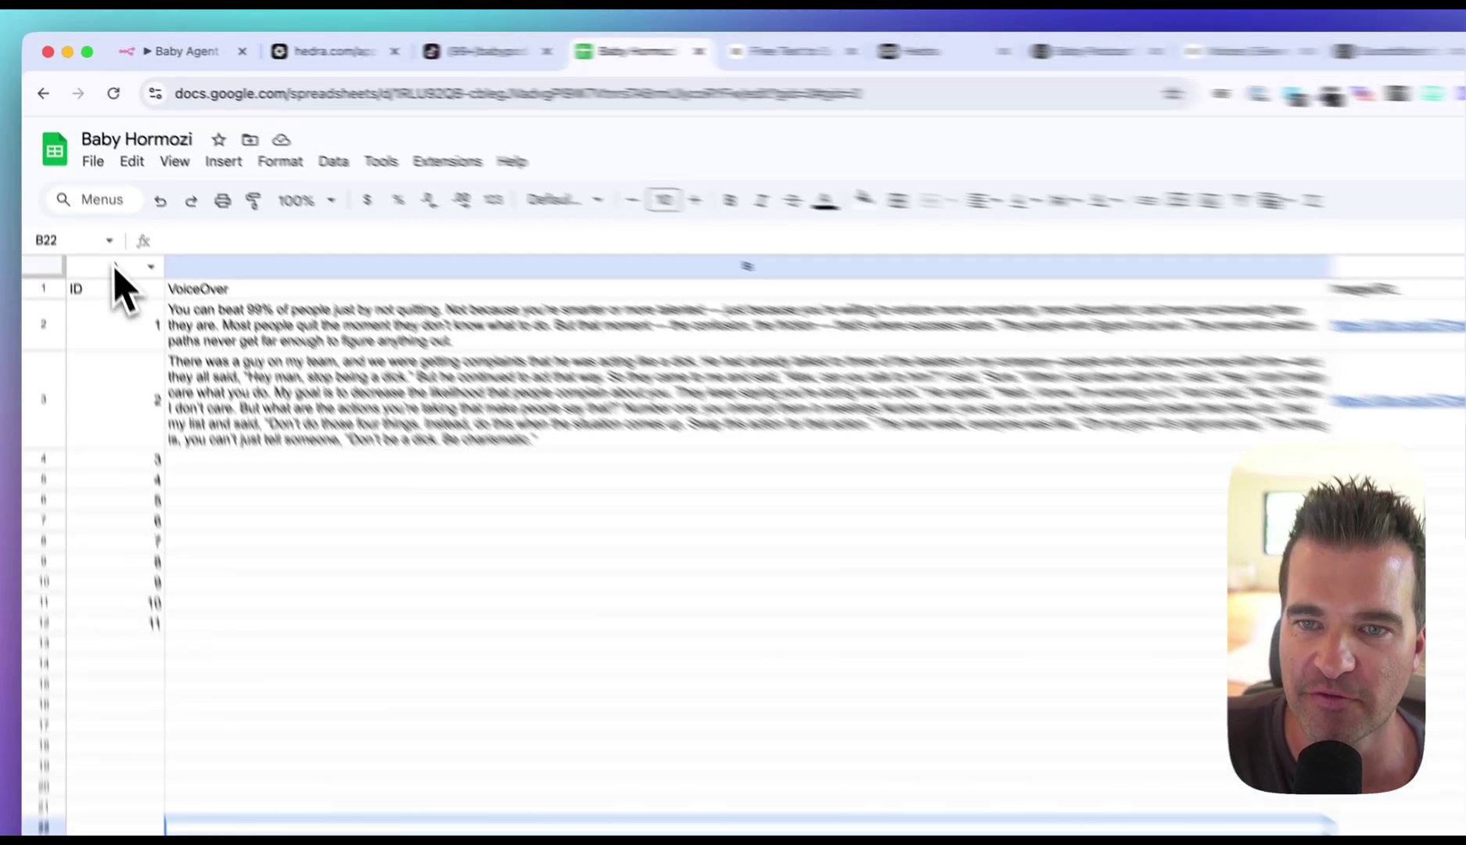
# - Examine the ID column of Sheet1, including the row-number formula in A2 and the cells below it
pyautogui.click(92, 210)
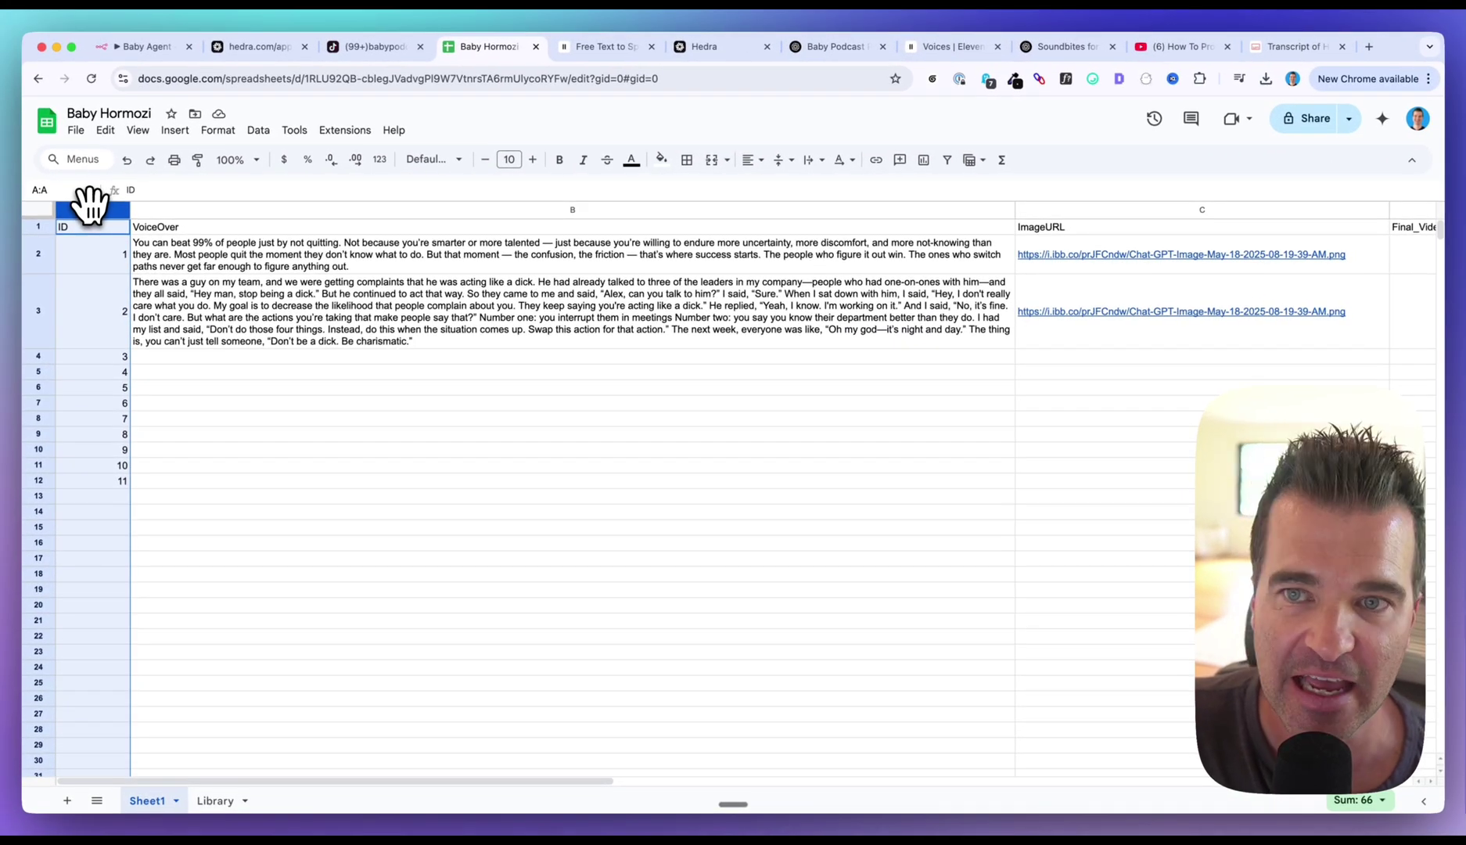
pyautogui.click(84, 251)
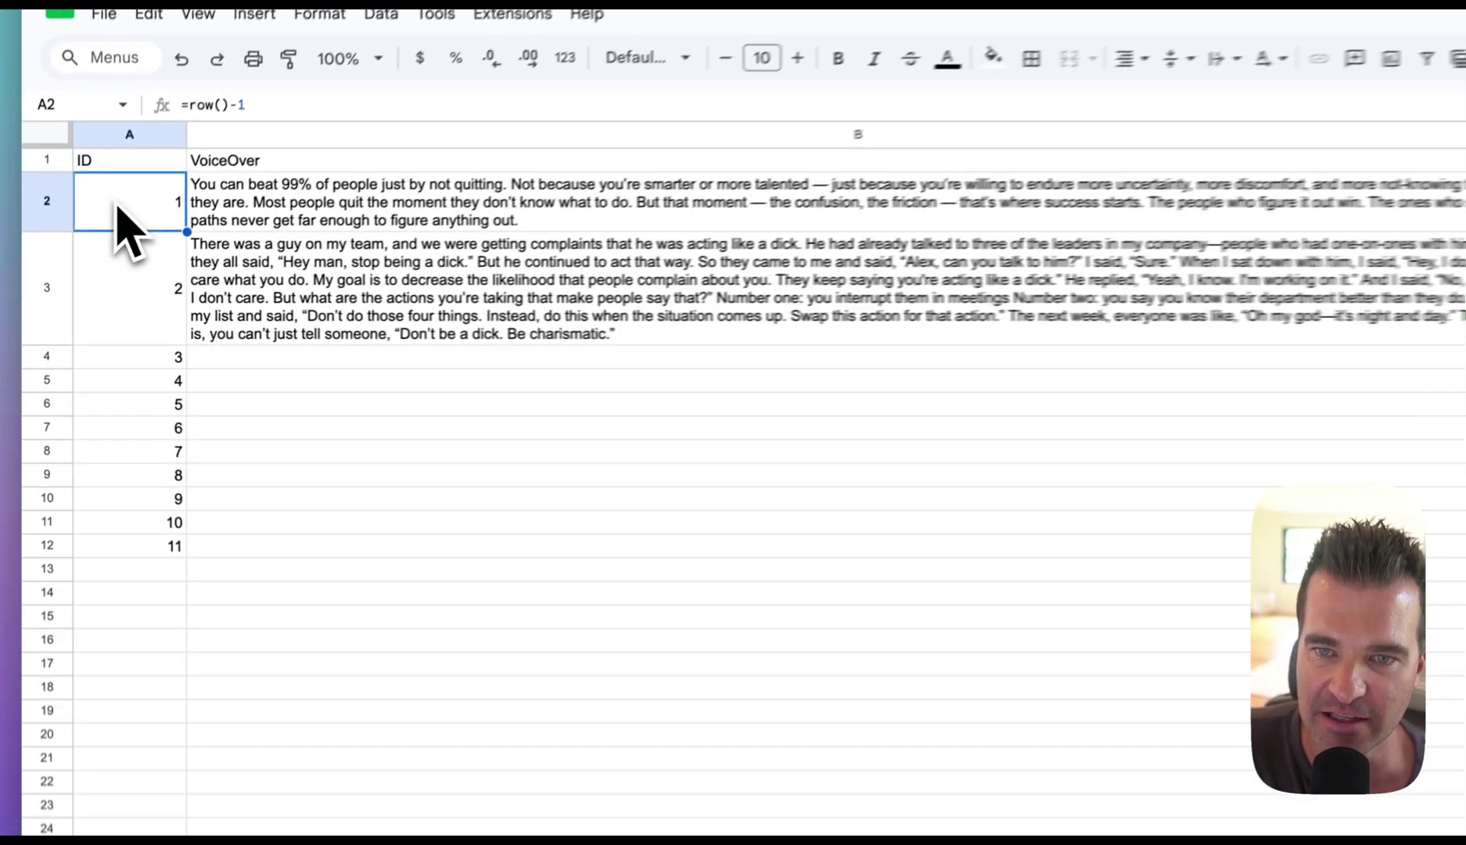
pyautogui.click(84, 228)
pyautogui.moveTo(90, 285); pyautogui.dragTo(90, 587)
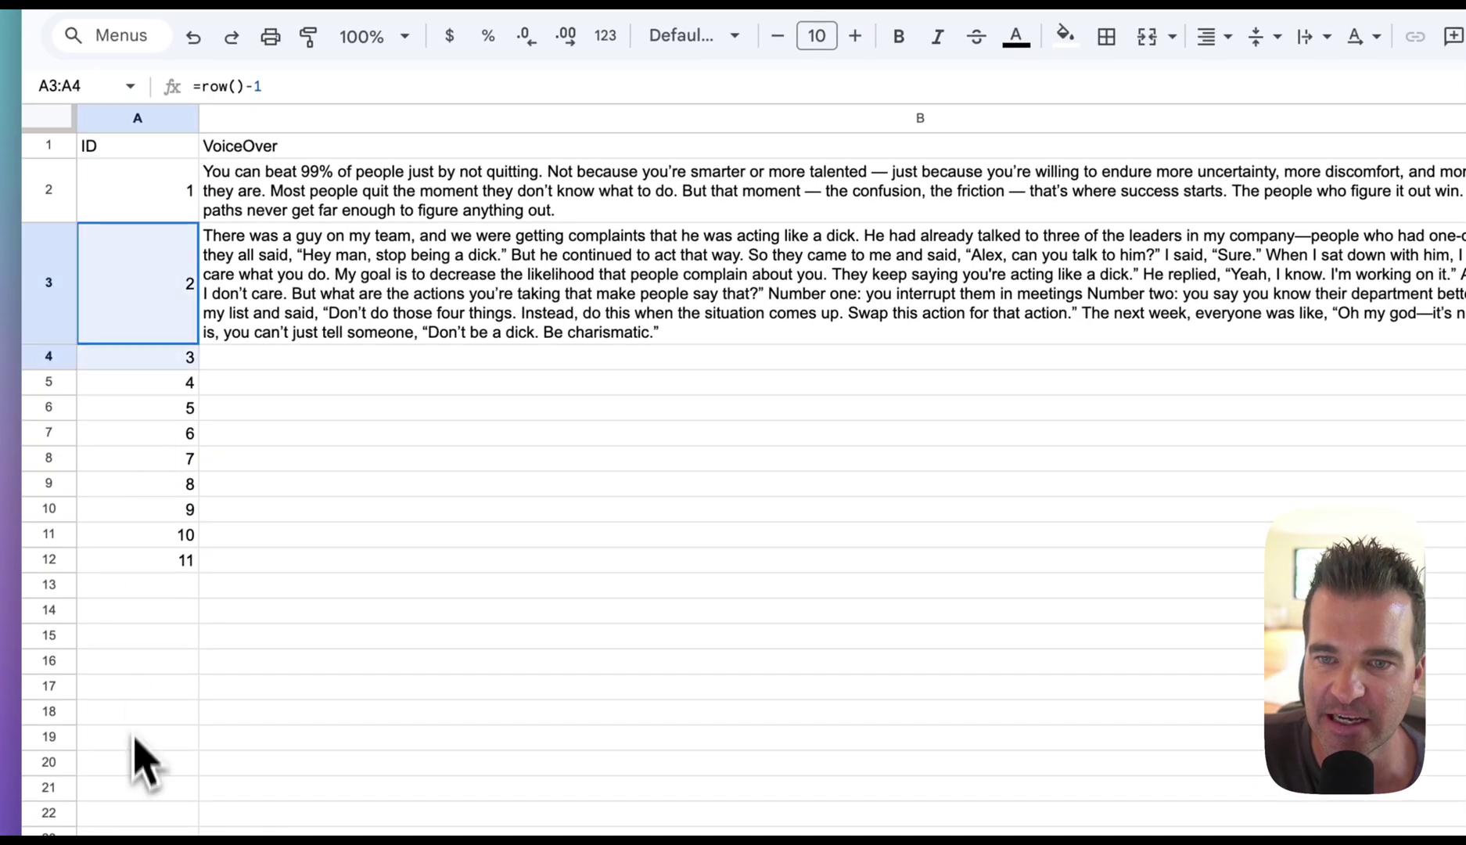
pyautogui.moveTo(133, 735); pyautogui.dragTo(135, 715)
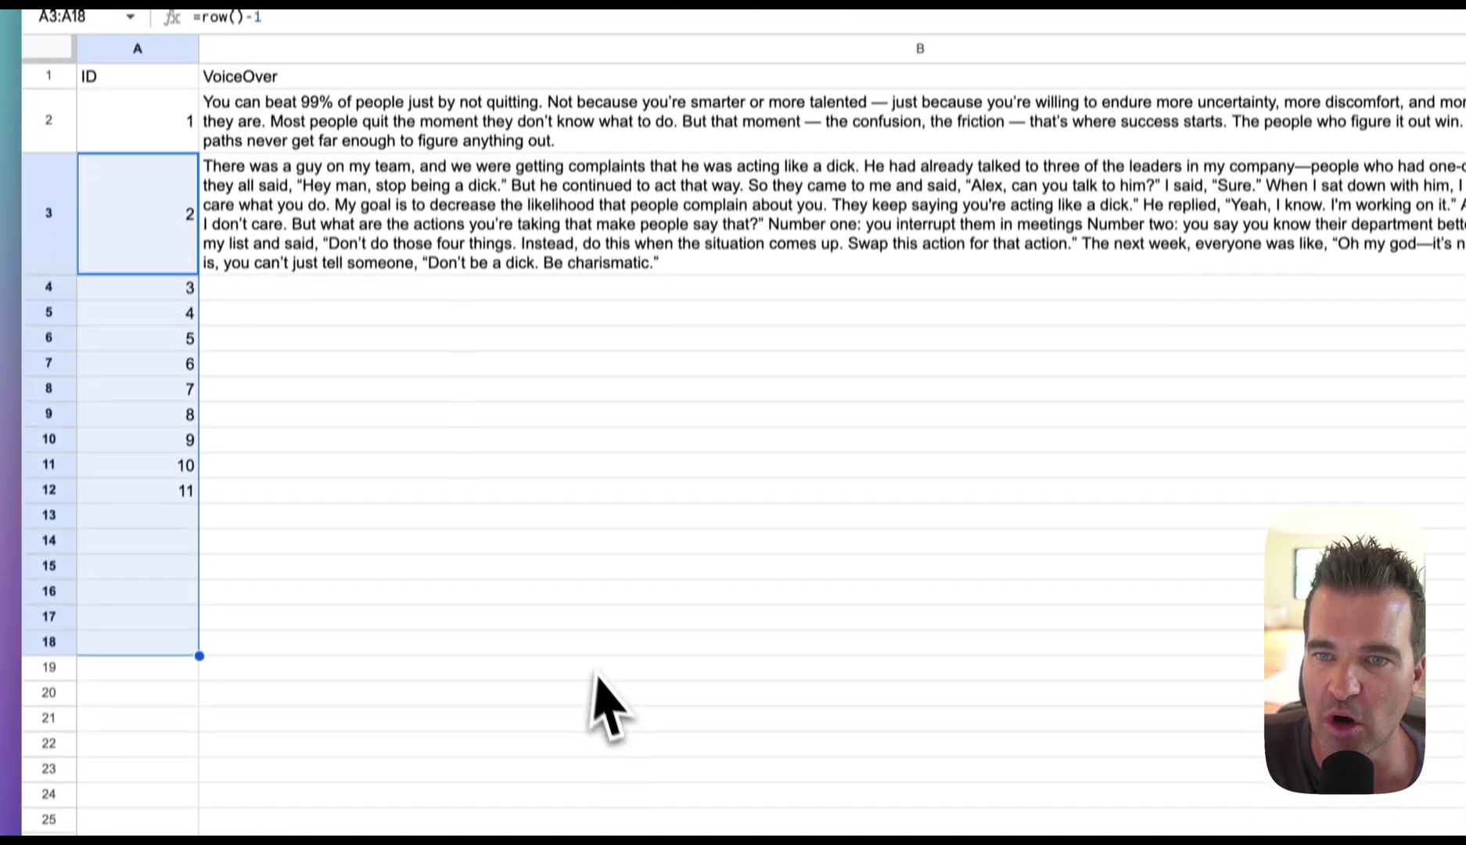
pyautogui.click(597, 738)
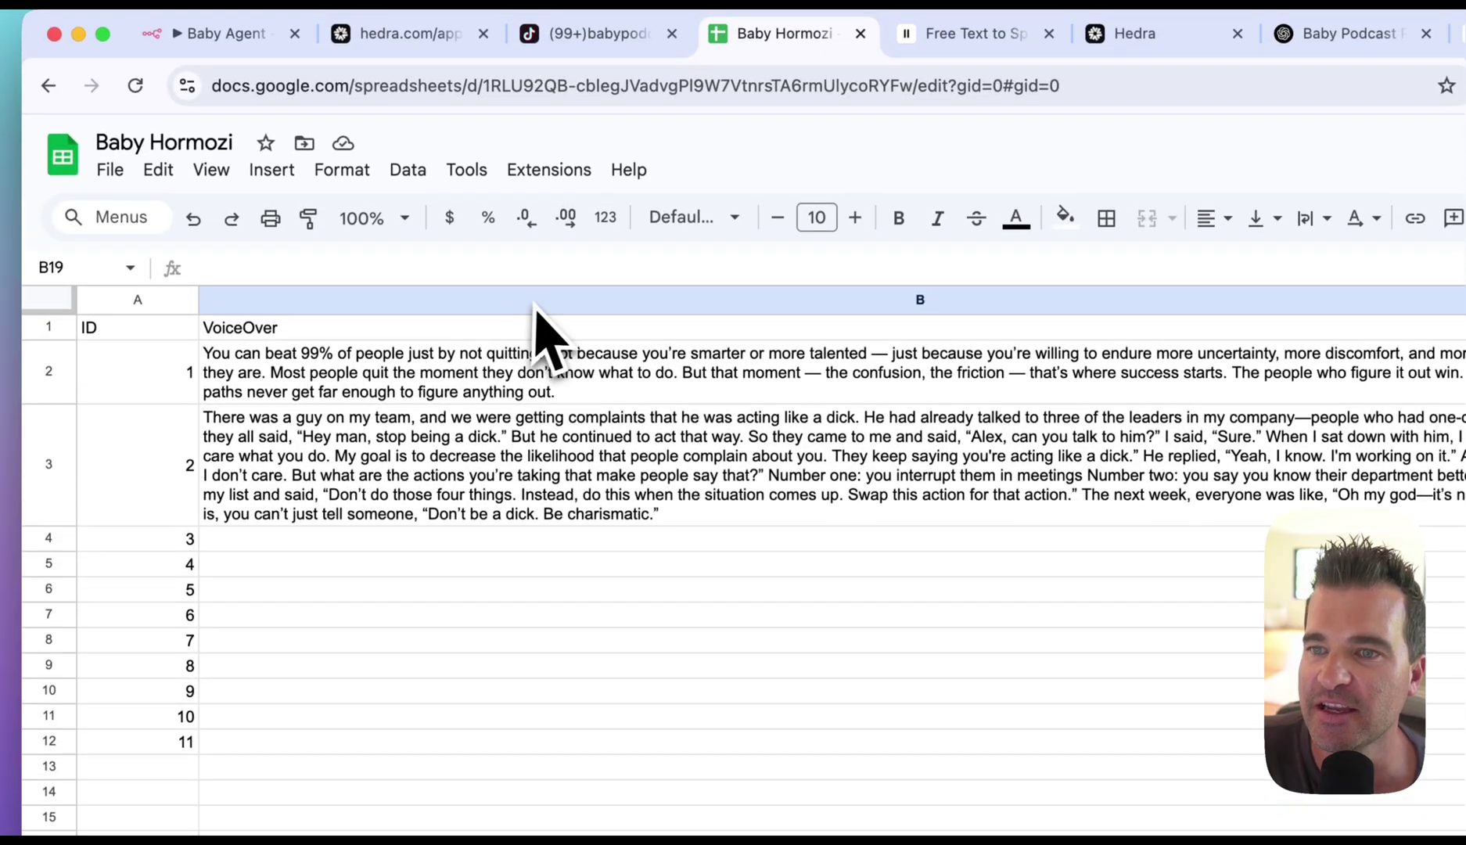
# - Examine the VoiceOver column, including both filled-in scripts and the next empty rows
pyautogui.click(538, 16)
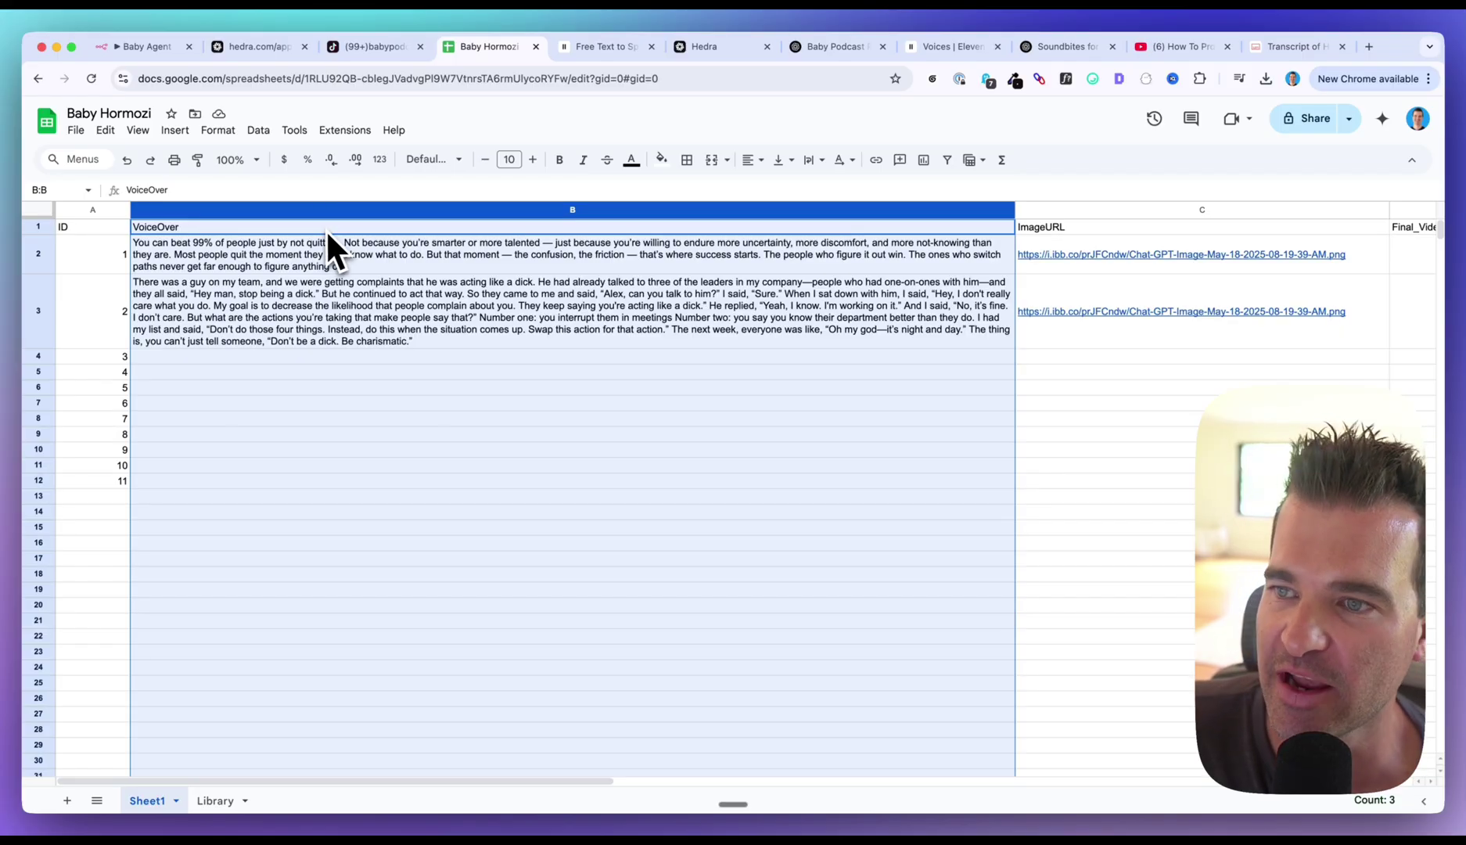
pyautogui.click(457, 372)
pyautogui.click(374, 264)
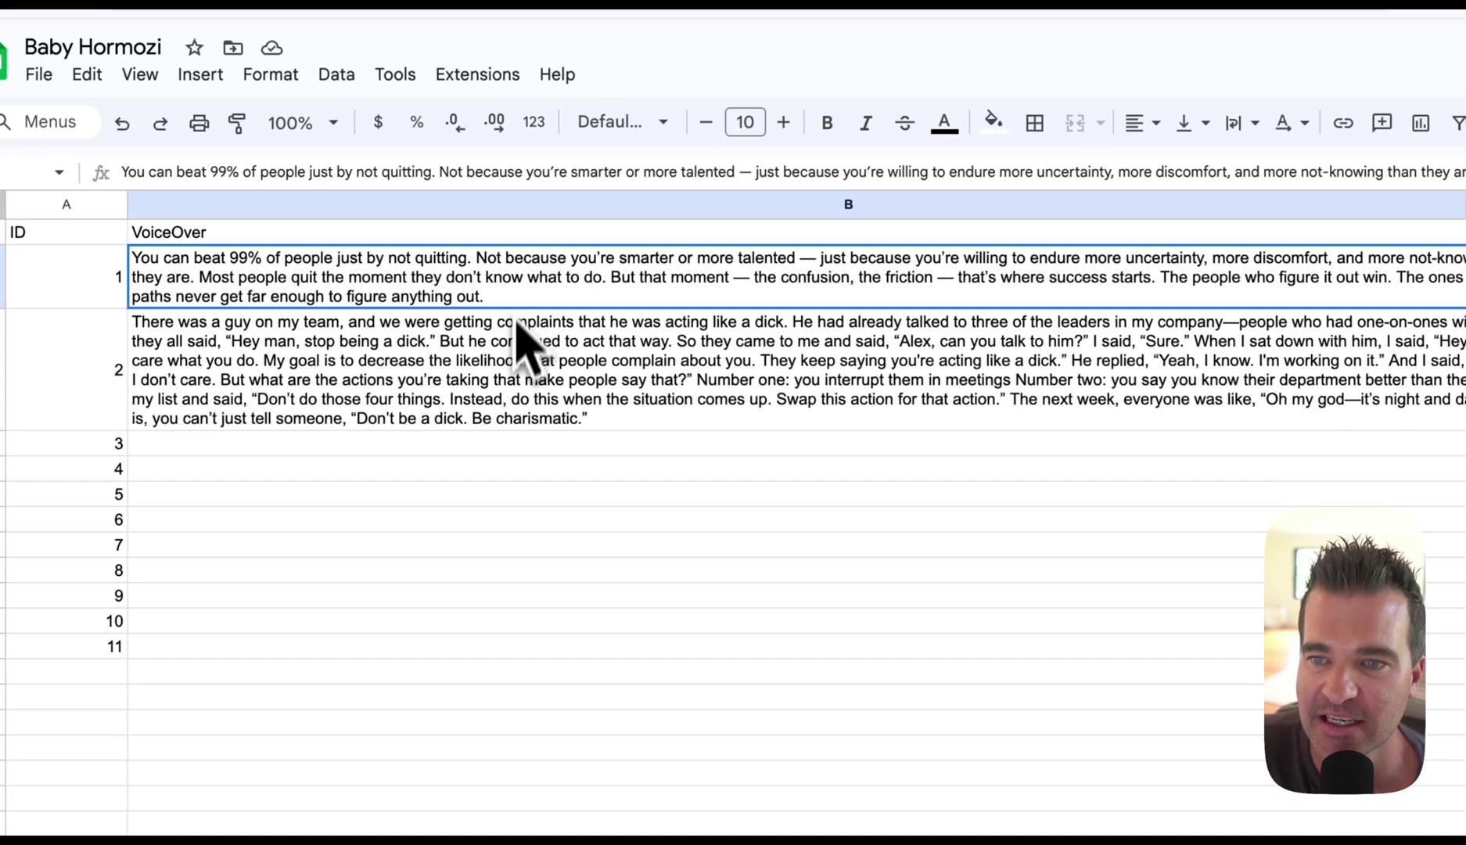
pyautogui.click(523, 399)
pyautogui.click(496, 450)
pyautogui.click(496, 474)
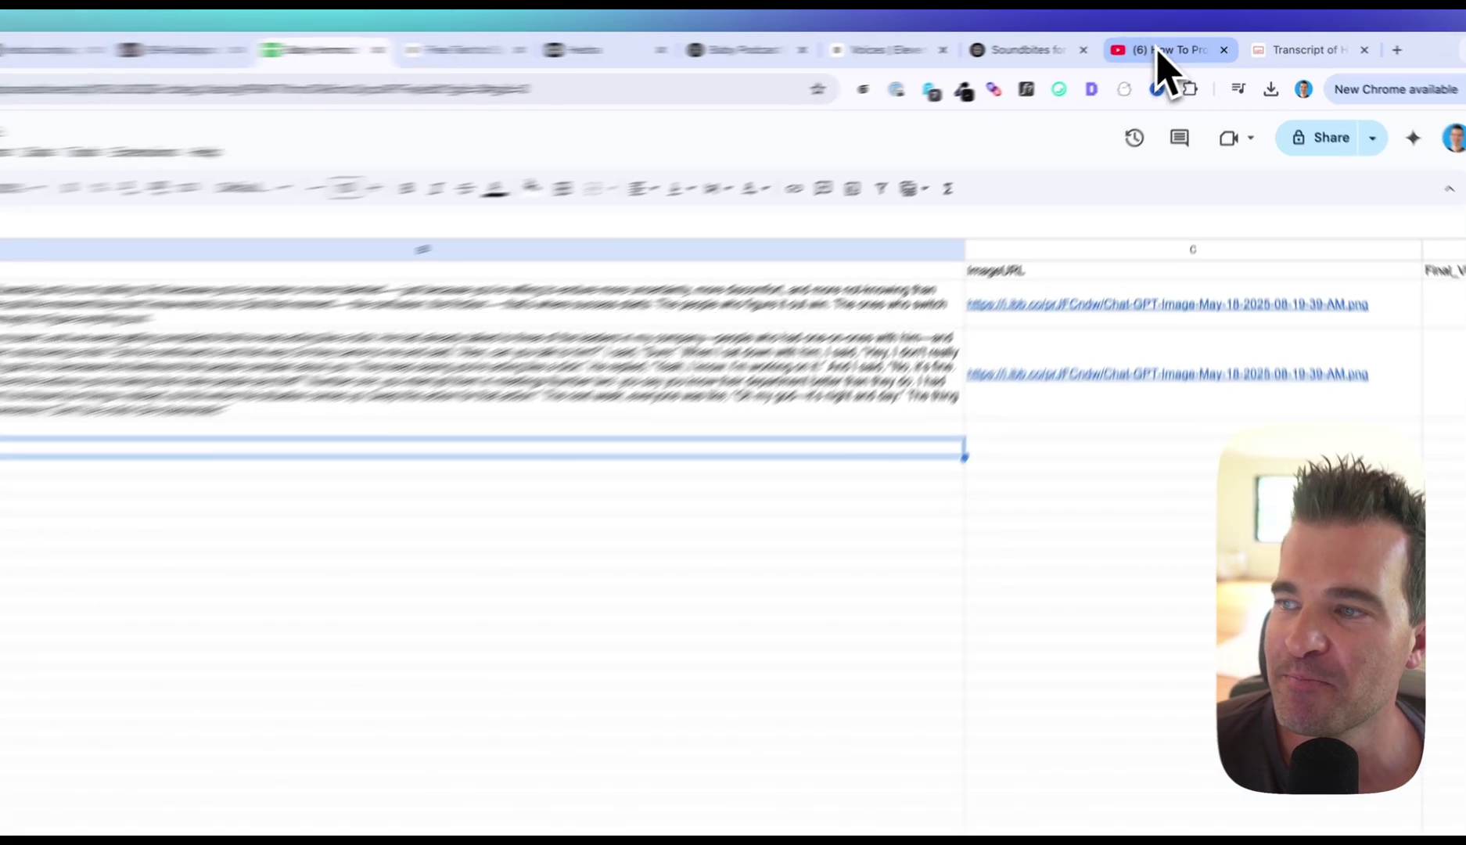
# - Switch to the YouTube video How To Progress Way Faster Than Anyone Else, dismiss its share dialog and look over the page
pyautogui.click(1158, 47)
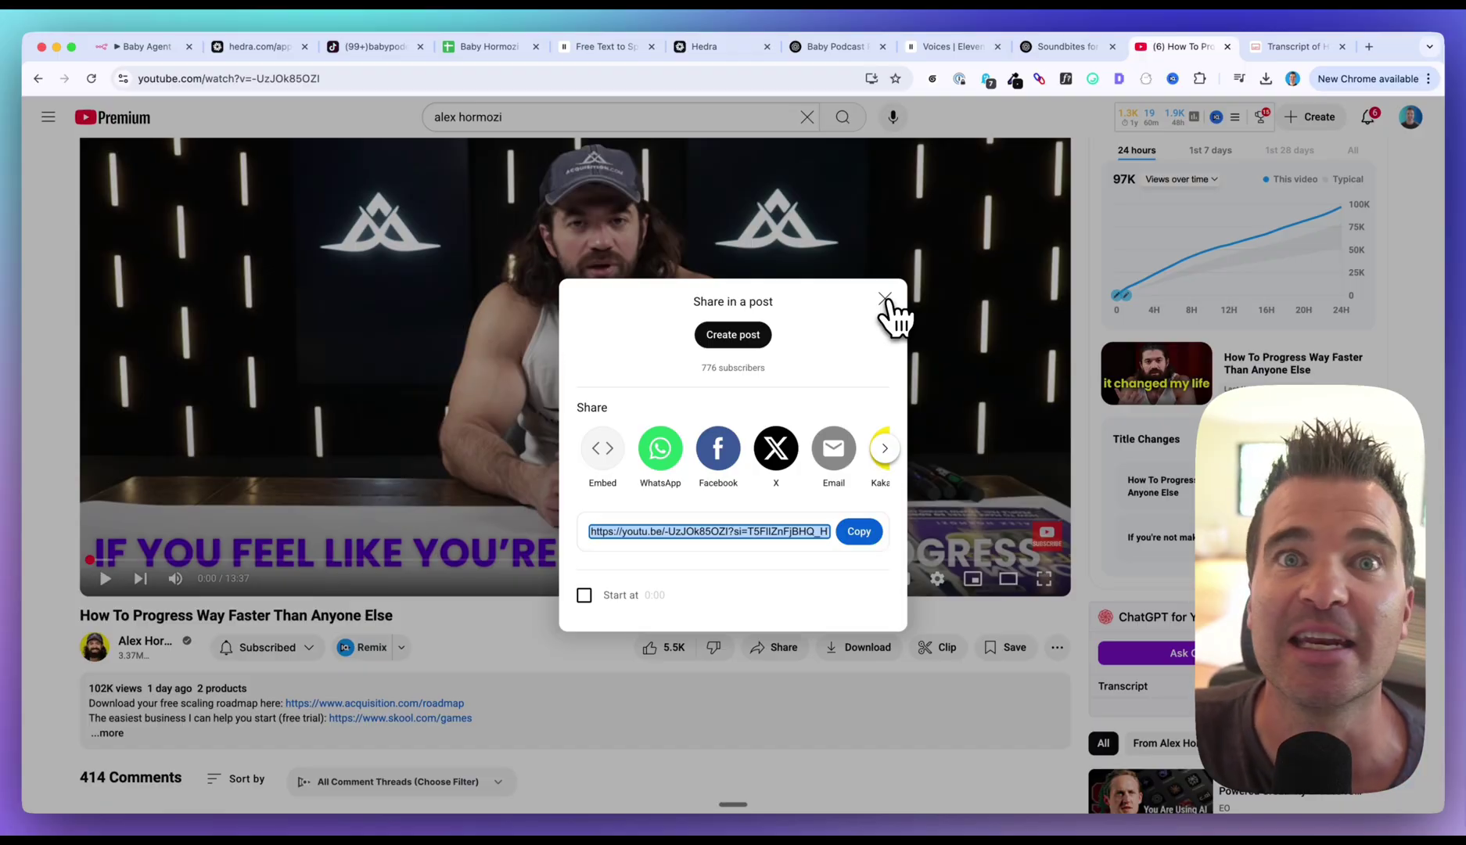
pyautogui.click(884, 299)
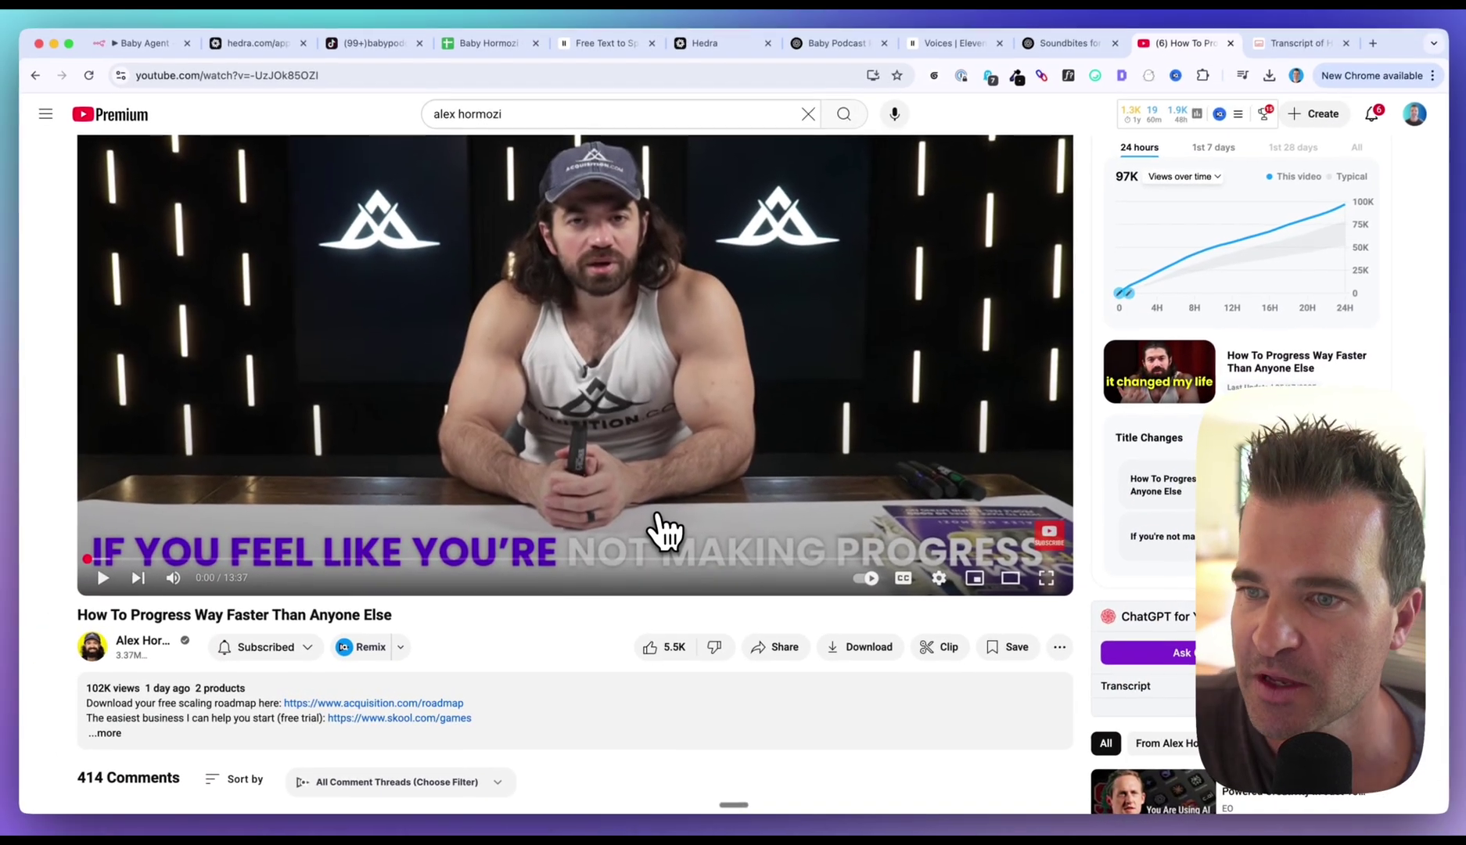
pyautogui.scroll(2, 661, 508)
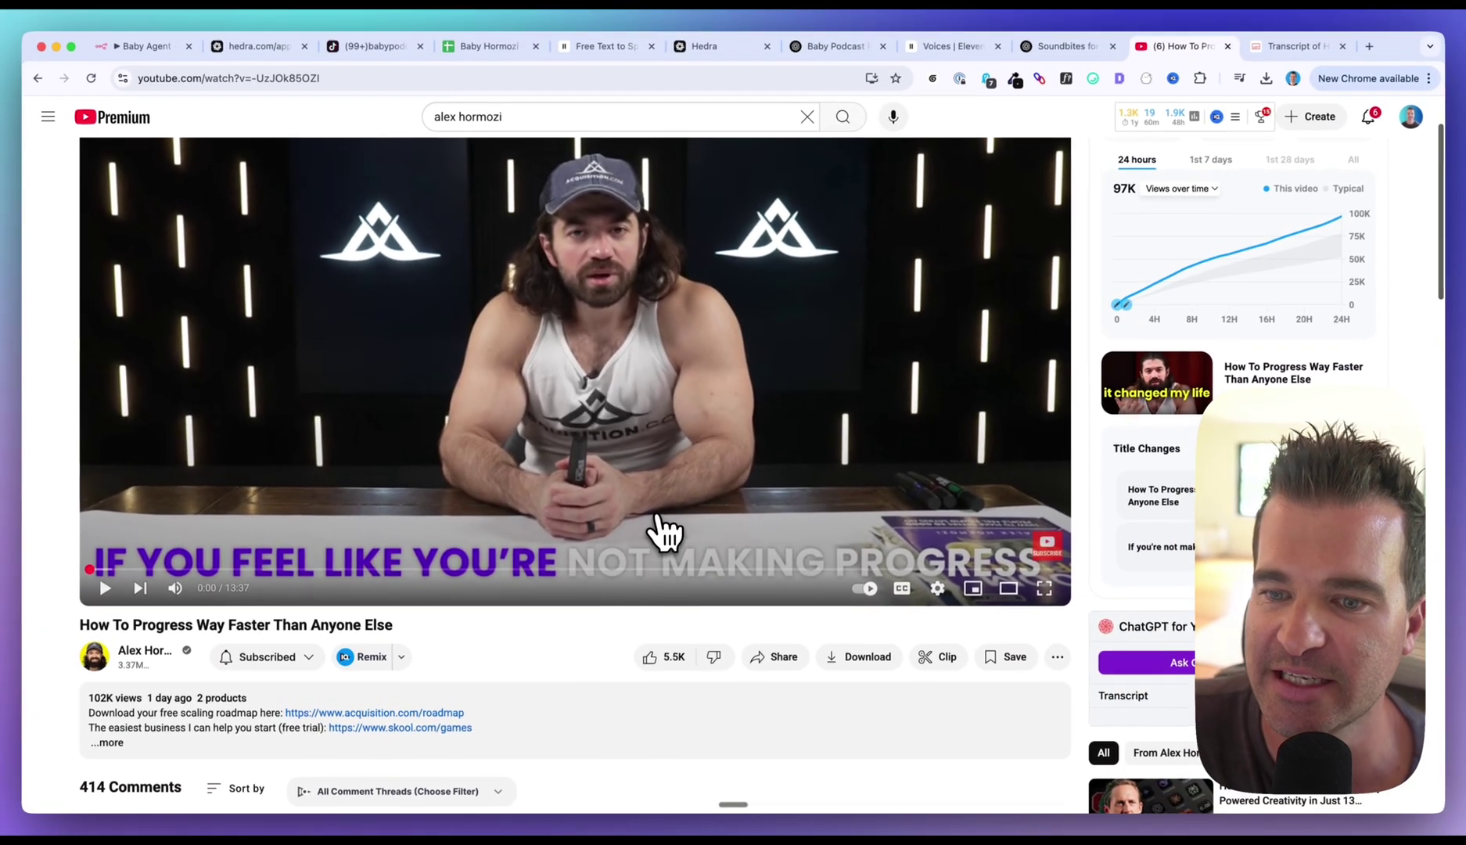
pyautogui.scroll(-5, 302, 482)
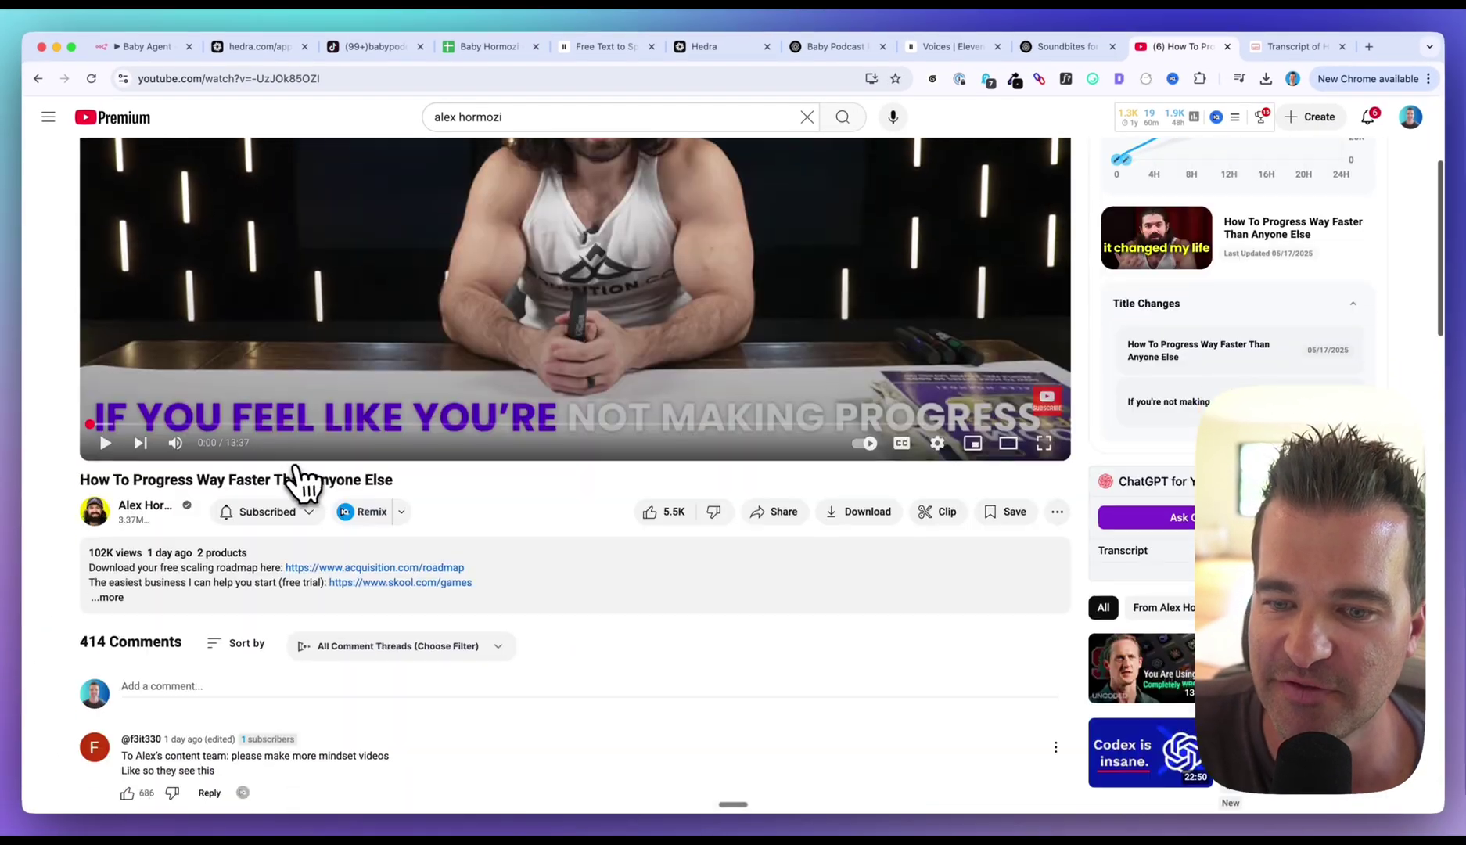
pyautogui.scroll(5, 172, 397)
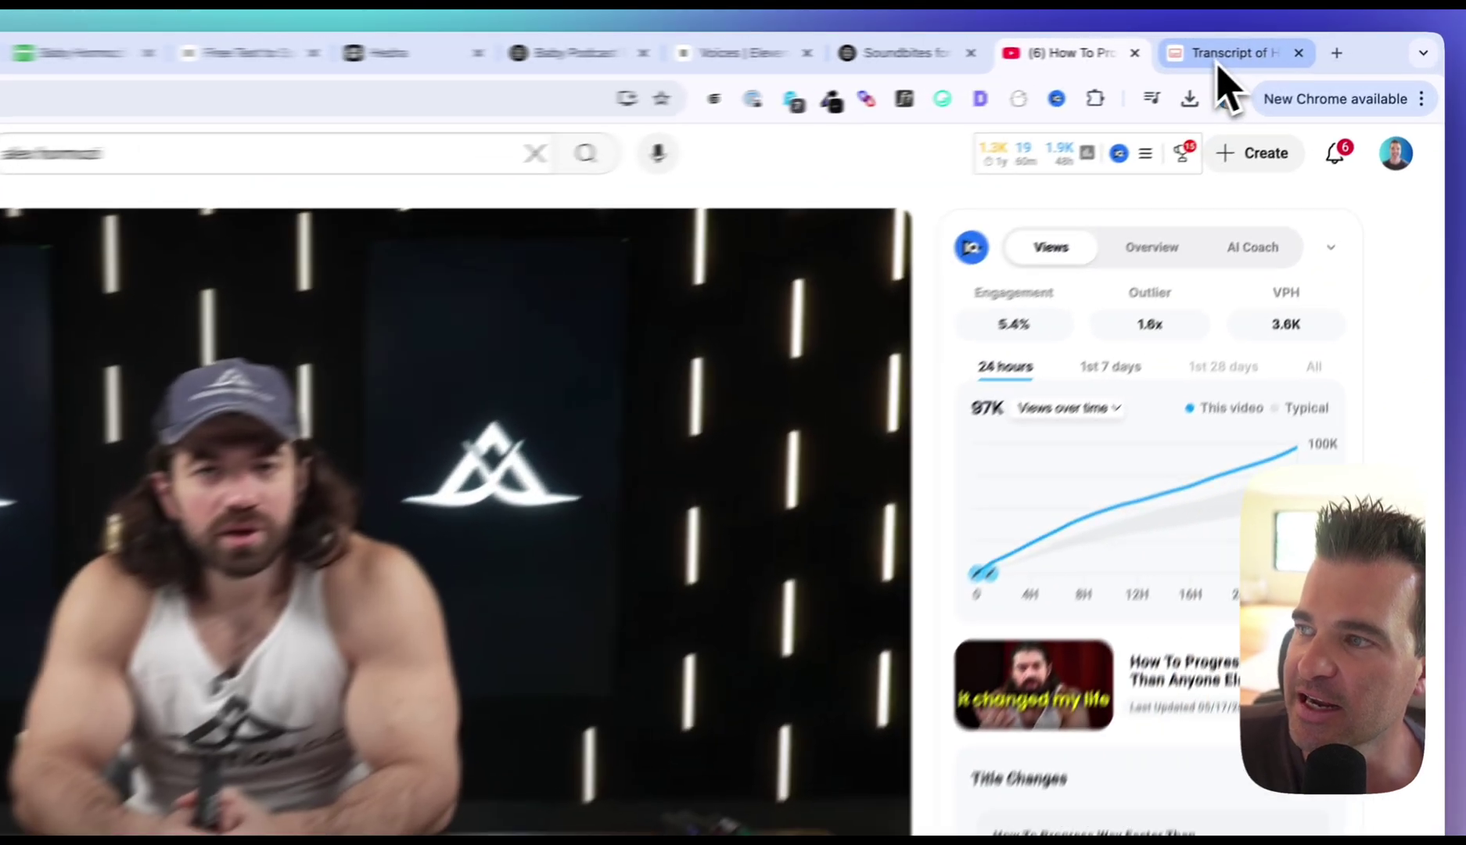
# - Switch to the video's YouTubeToTranscript.com page, copy its transcript to the clipboard and dismiss the pop-up
pyautogui.click(1299, 46)
pyautogui.scroll(5, 1031, 204)
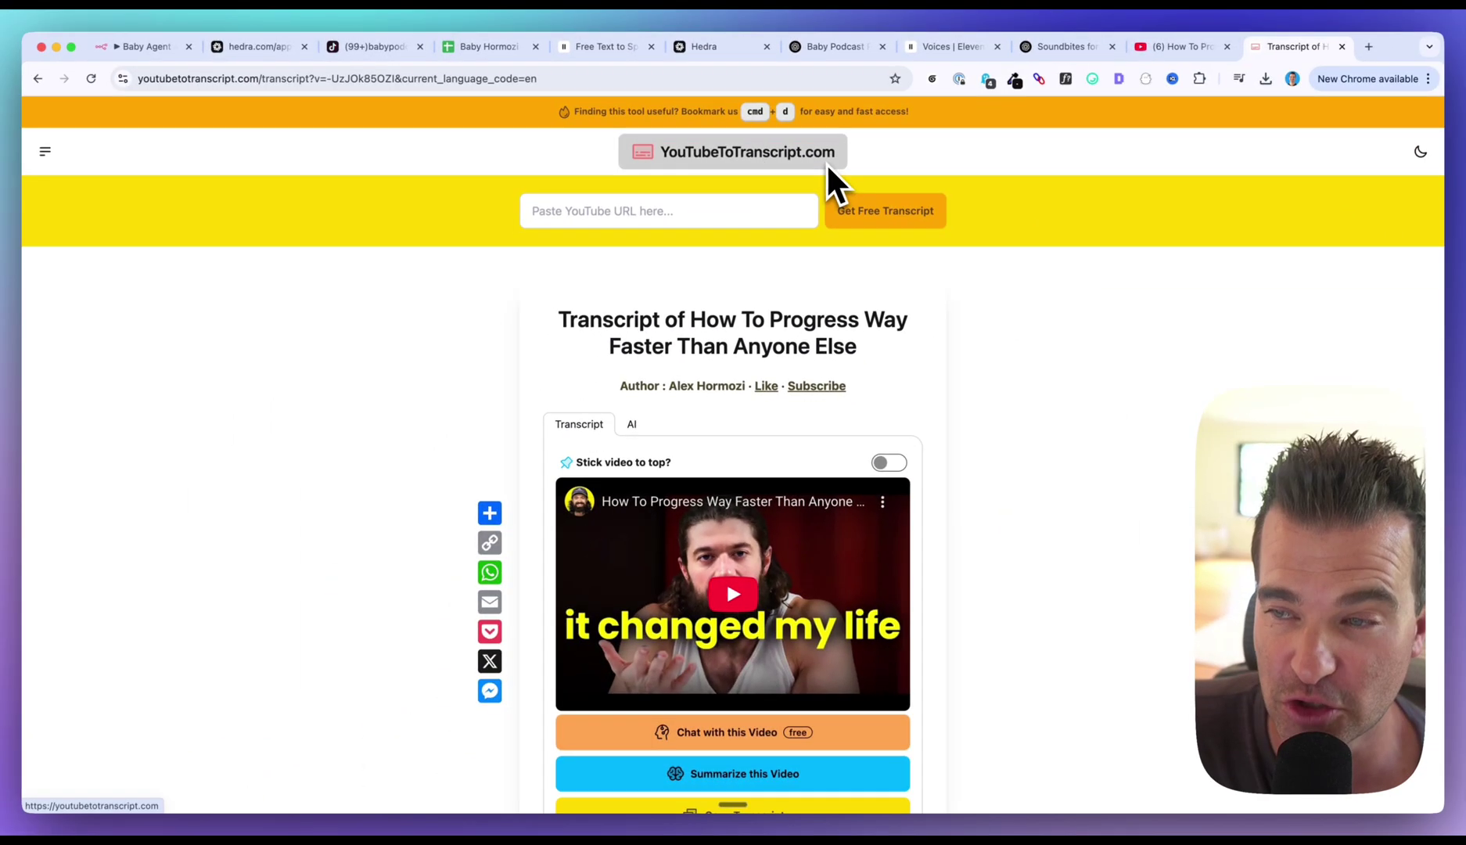
pyautogui.scroll(-3, 382, 433)
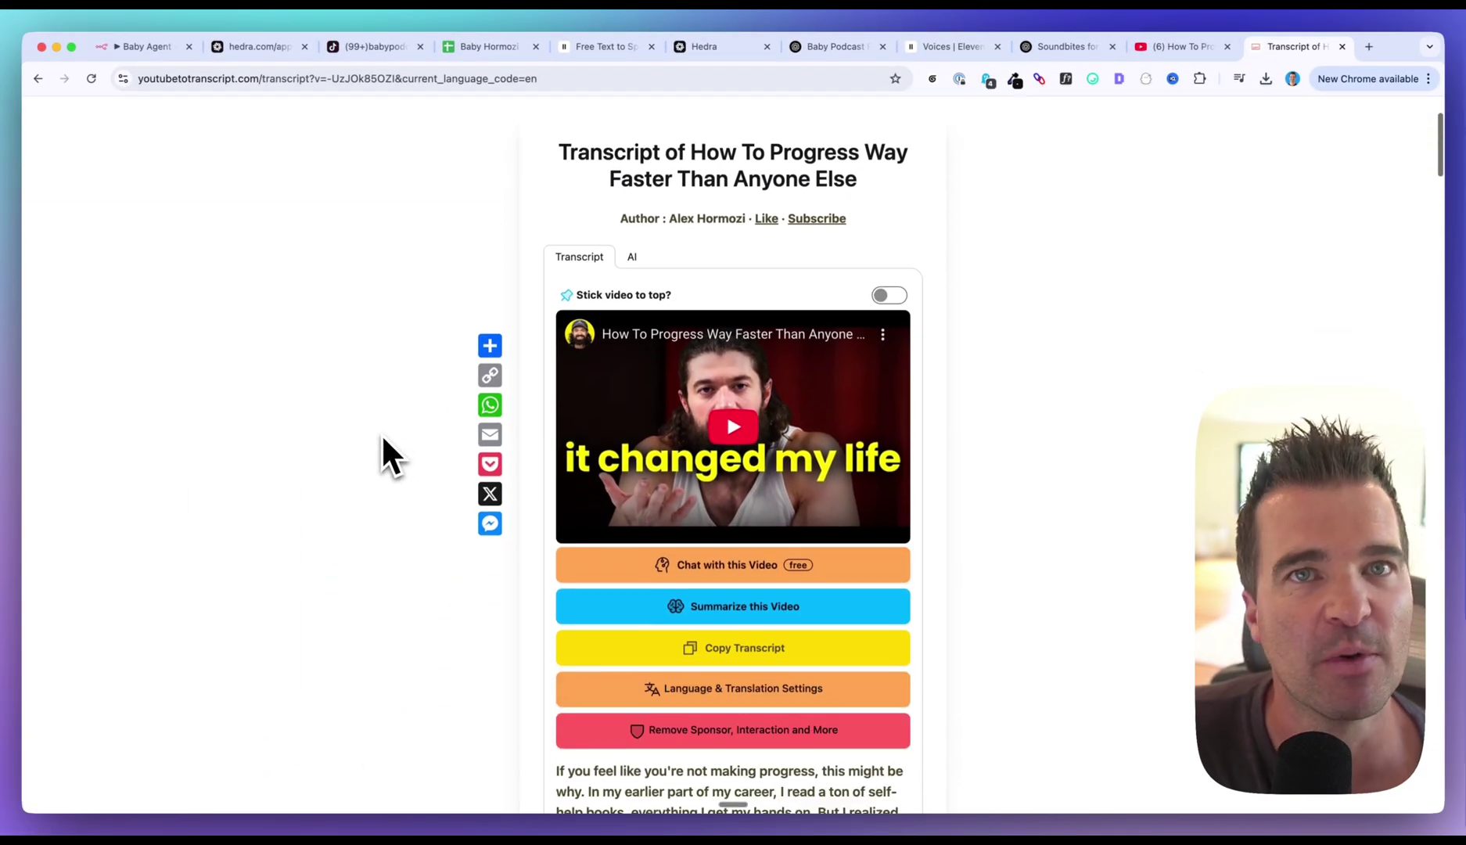
pyautogui.scroll(-3, 382, 432)
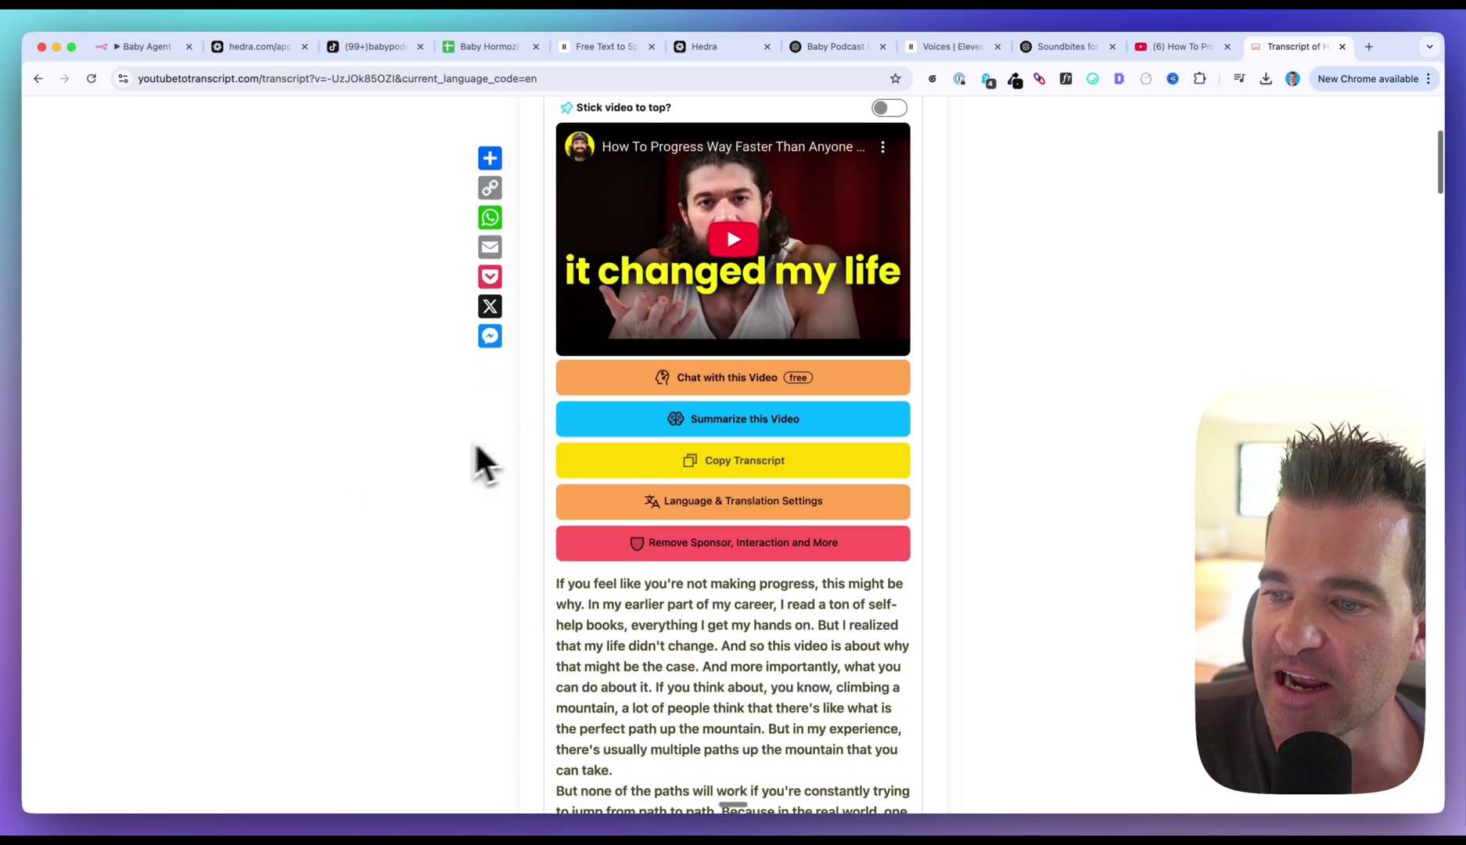
pyautogui.scroll(-5, 476, 447)
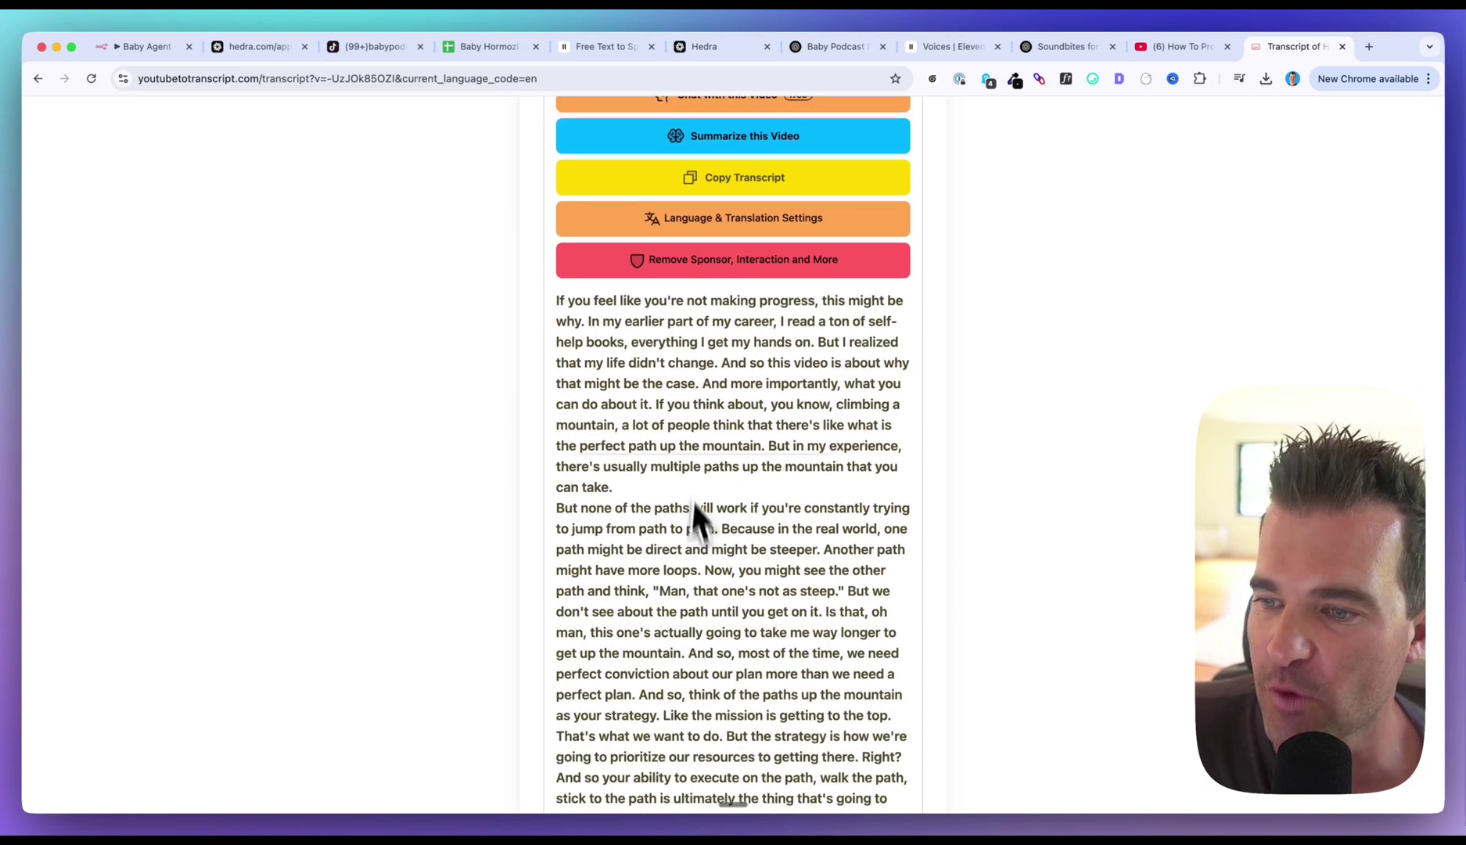
pyautogui.scroll(3, 681, 508)
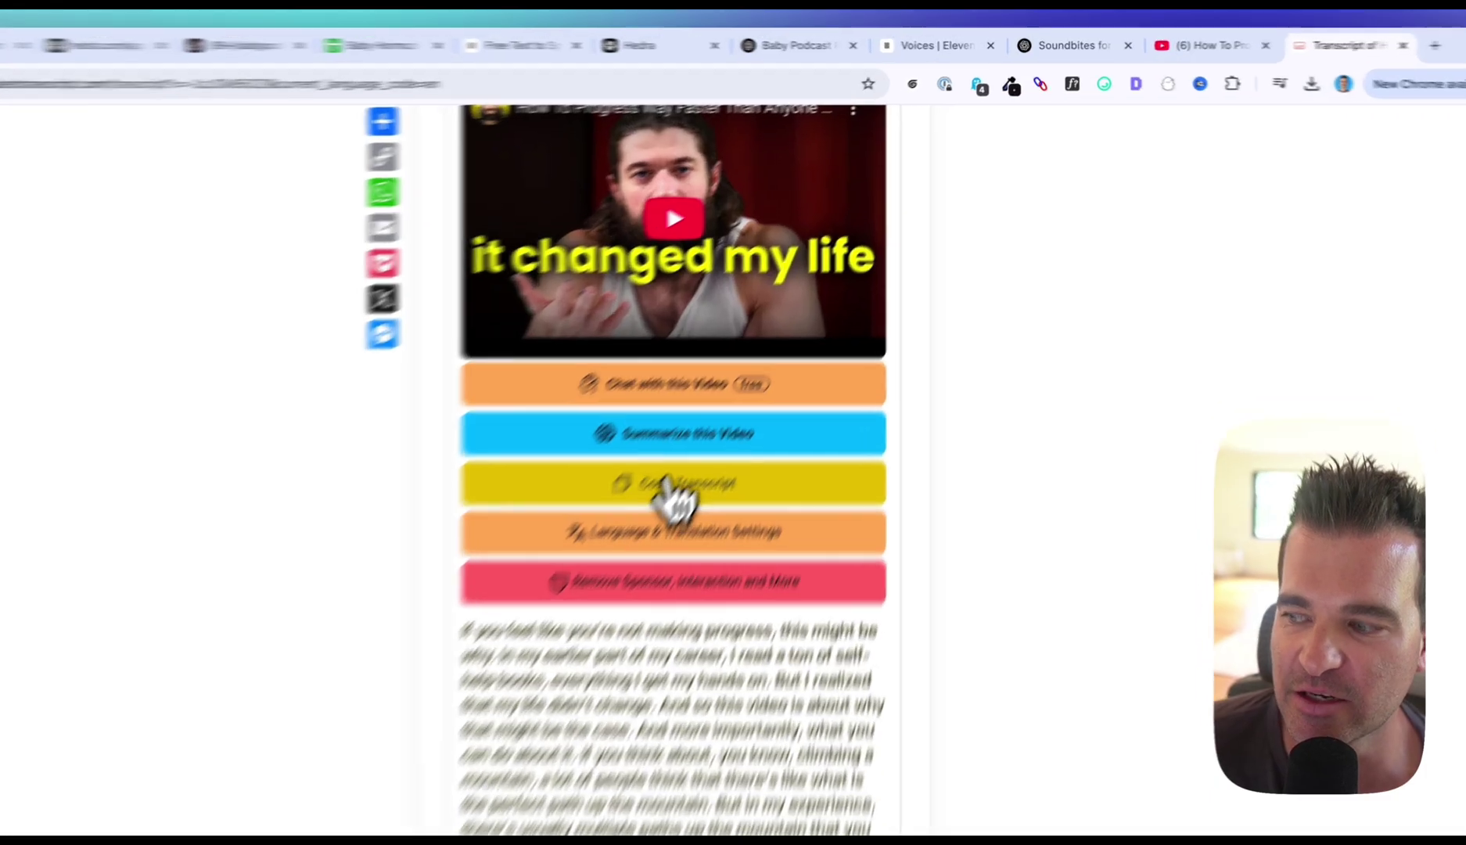
pyautogui.click(731, 413)
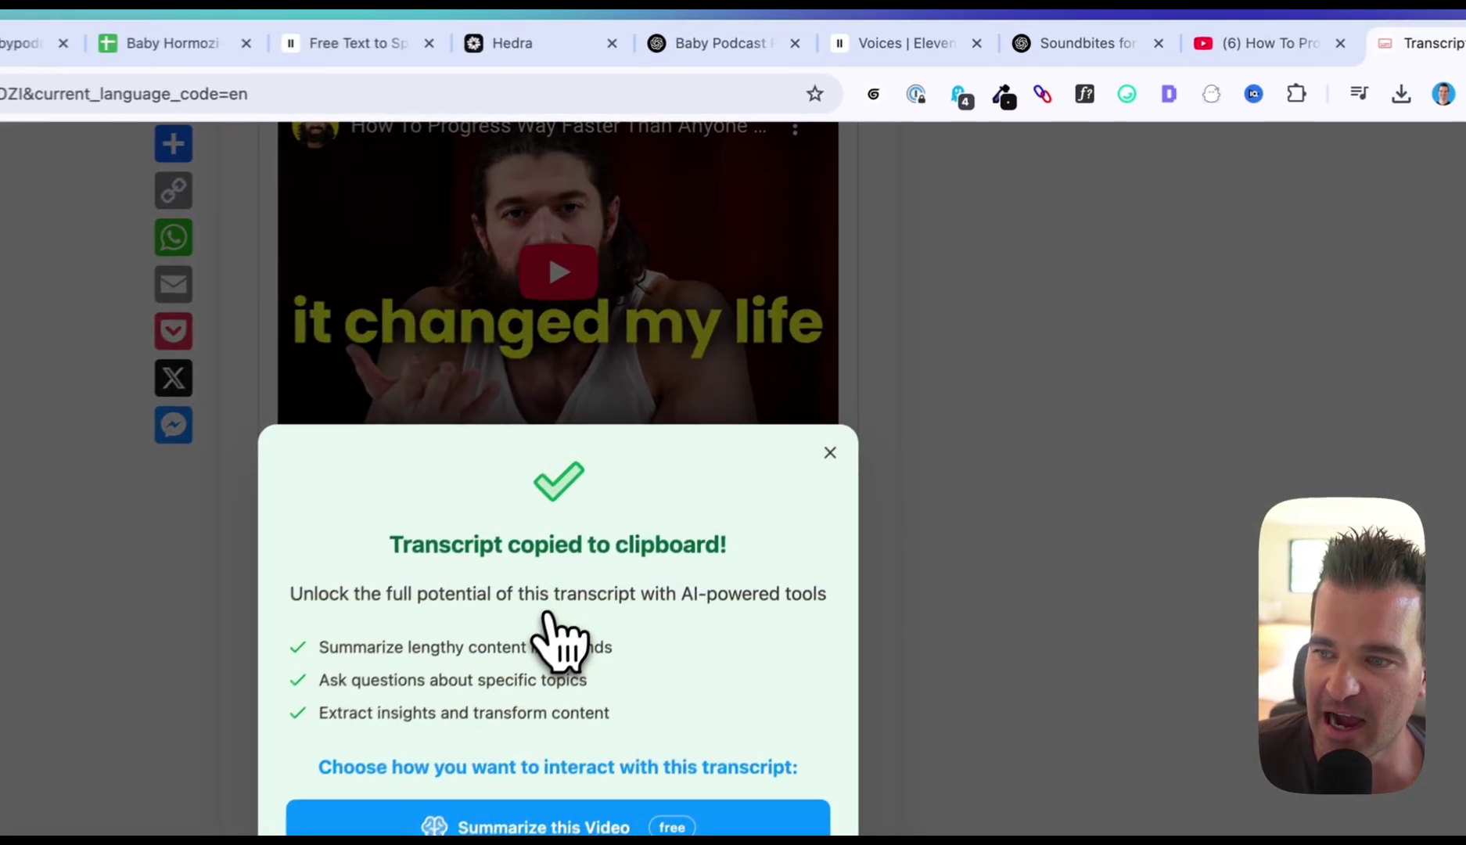
pyautogui.click(830, 452)
# - Switch to the Soundbites ChatGPT chat and examine the prompt's request for 7-10 sound bites, including its "3 sentences max" limit
pyautogui.click(1056, 44)
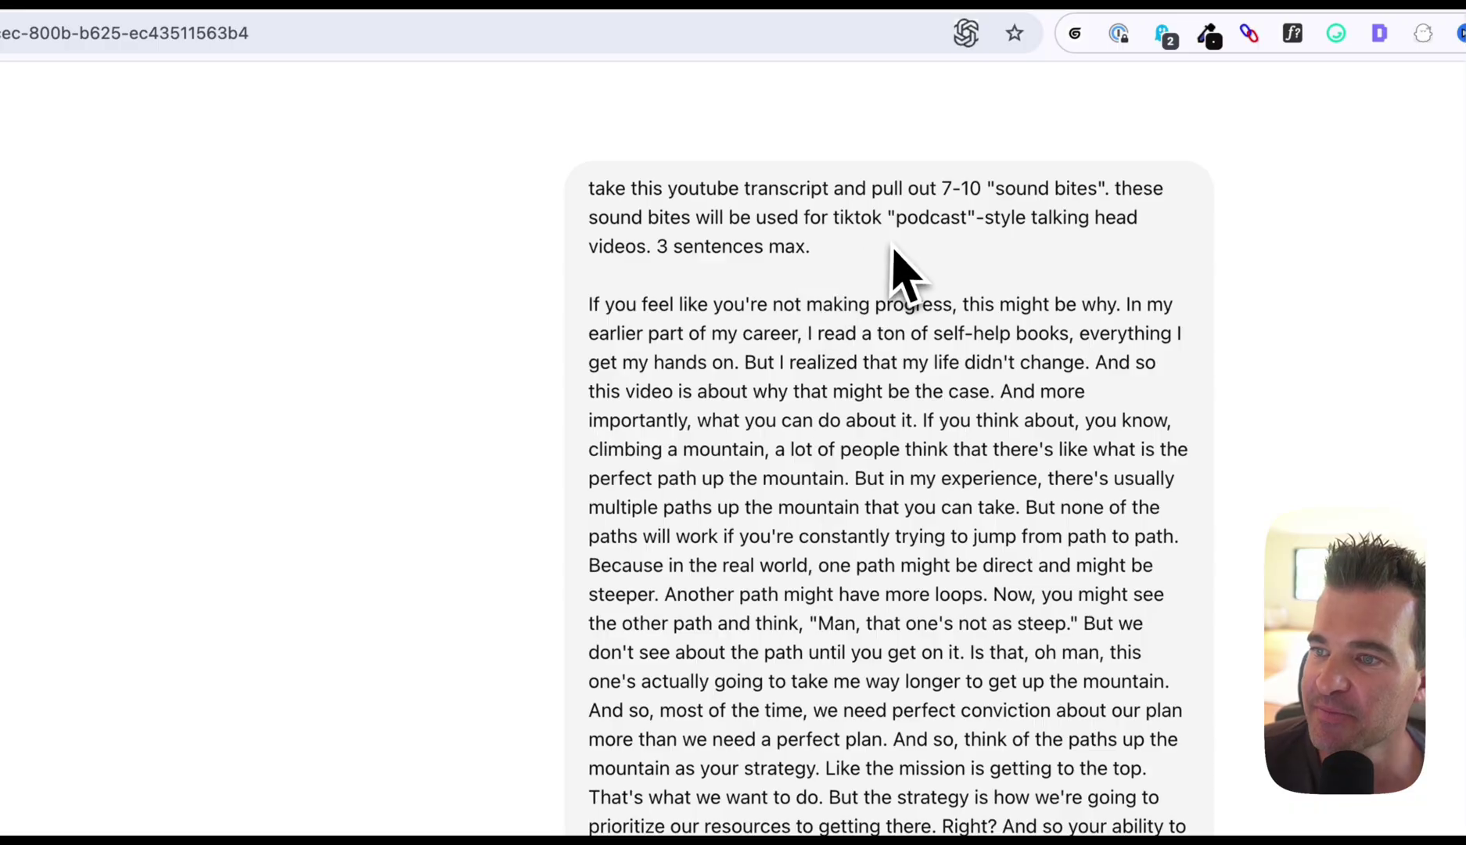
pyautogui.moveTo(811, 248); pyautogui.dragTo(570, 202)
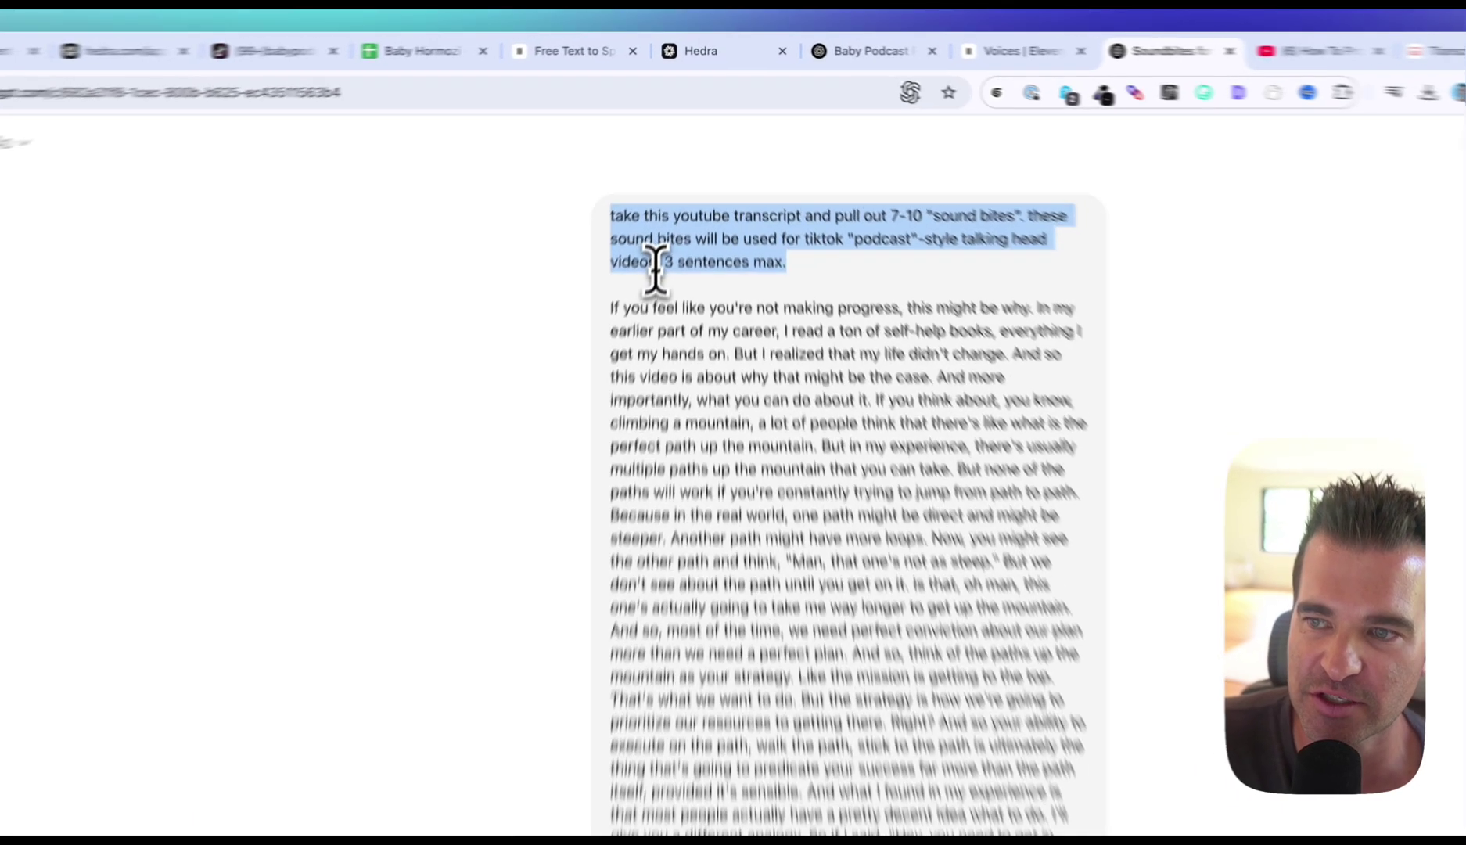
pyautogui.click(675, 212)
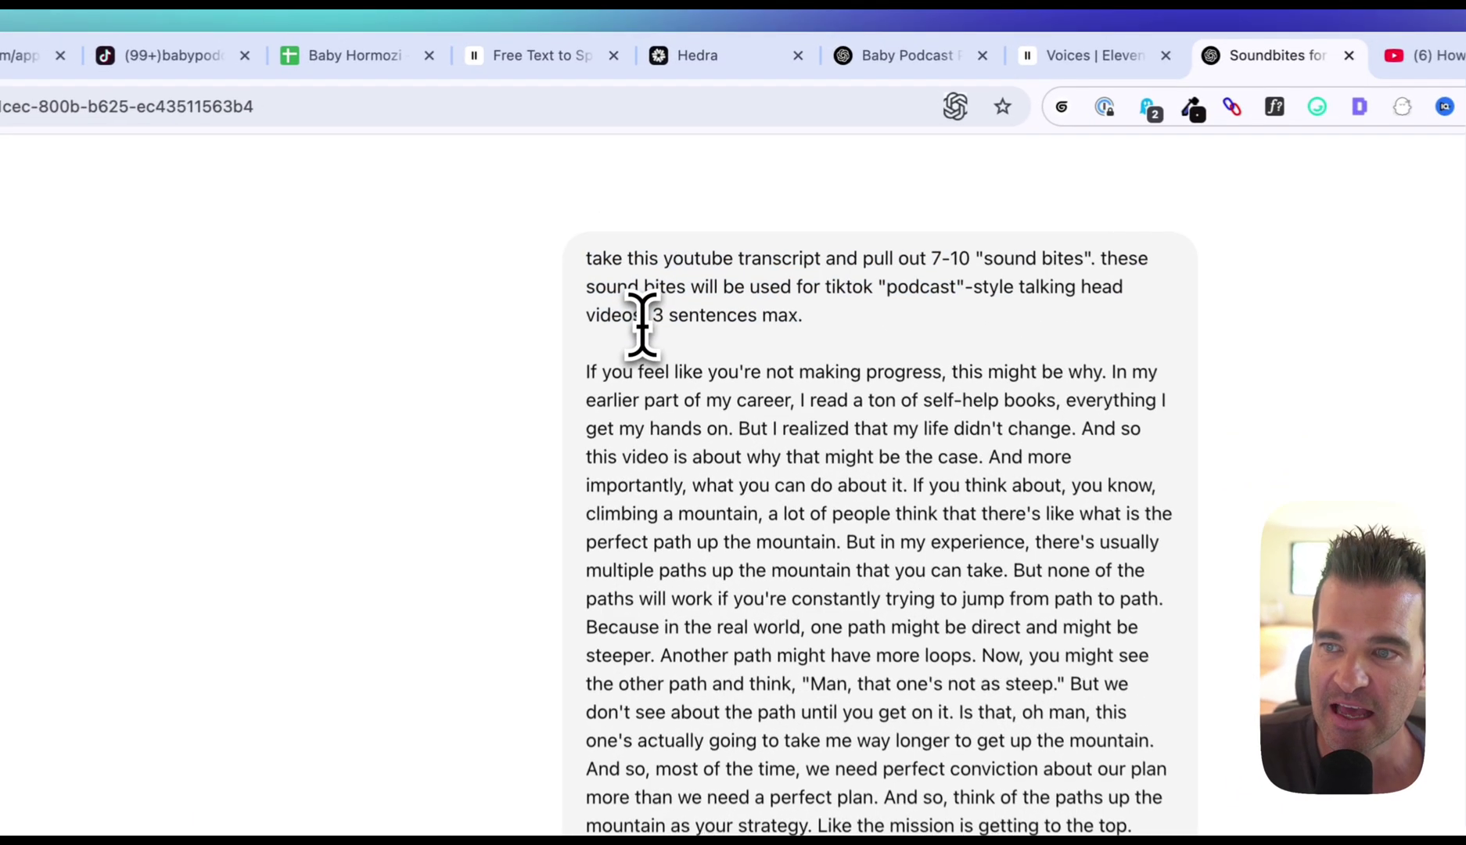
pyautogui.moveTo(650, 323); pyautogui.dragTo(852, 336)
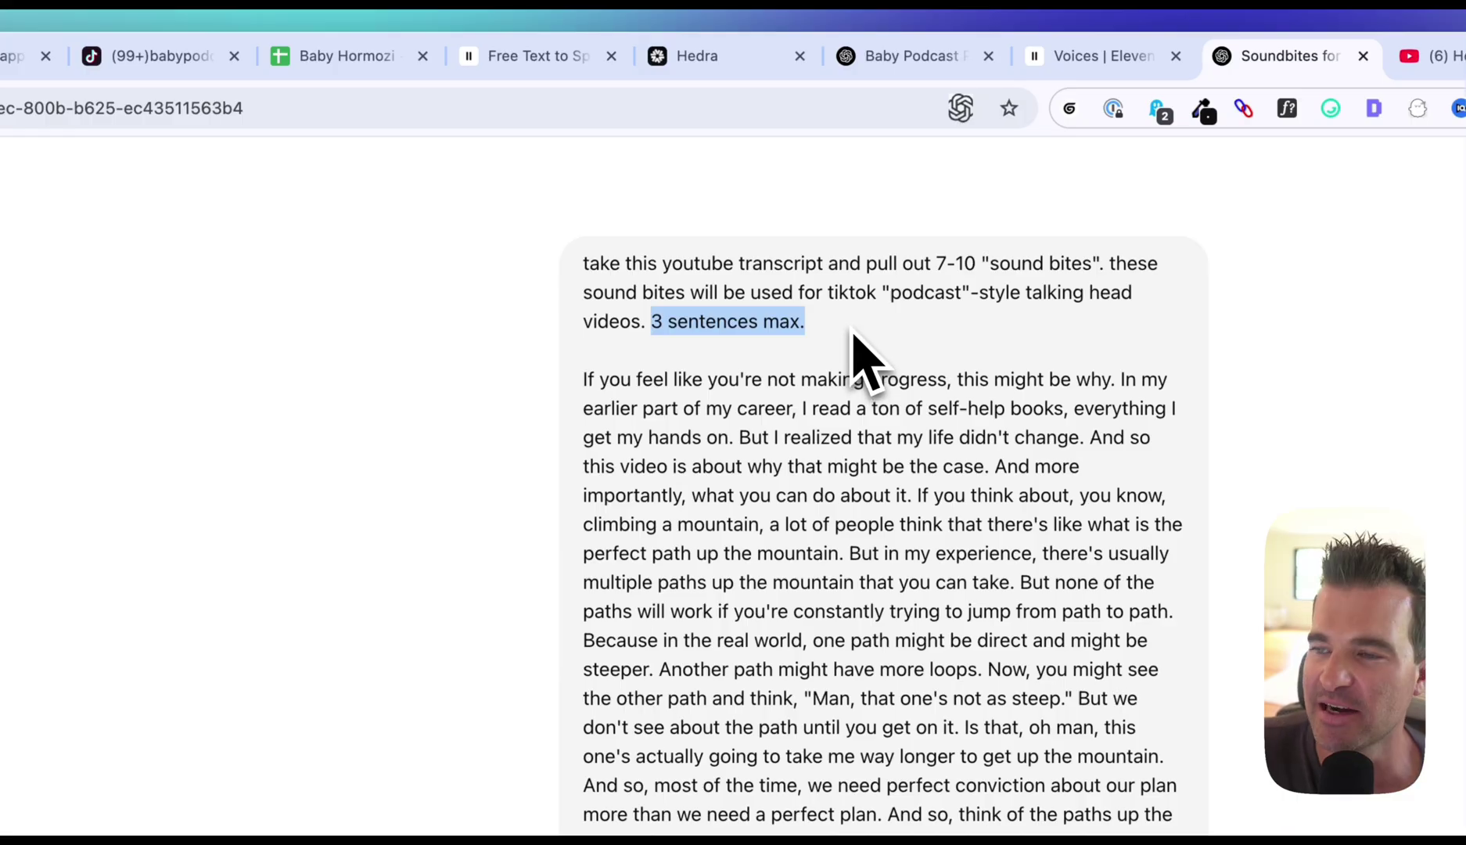
pyautogui.click(853, 336)
pyautogui.moveTo(651, 324); pyautogui.dragTo(871, 352)
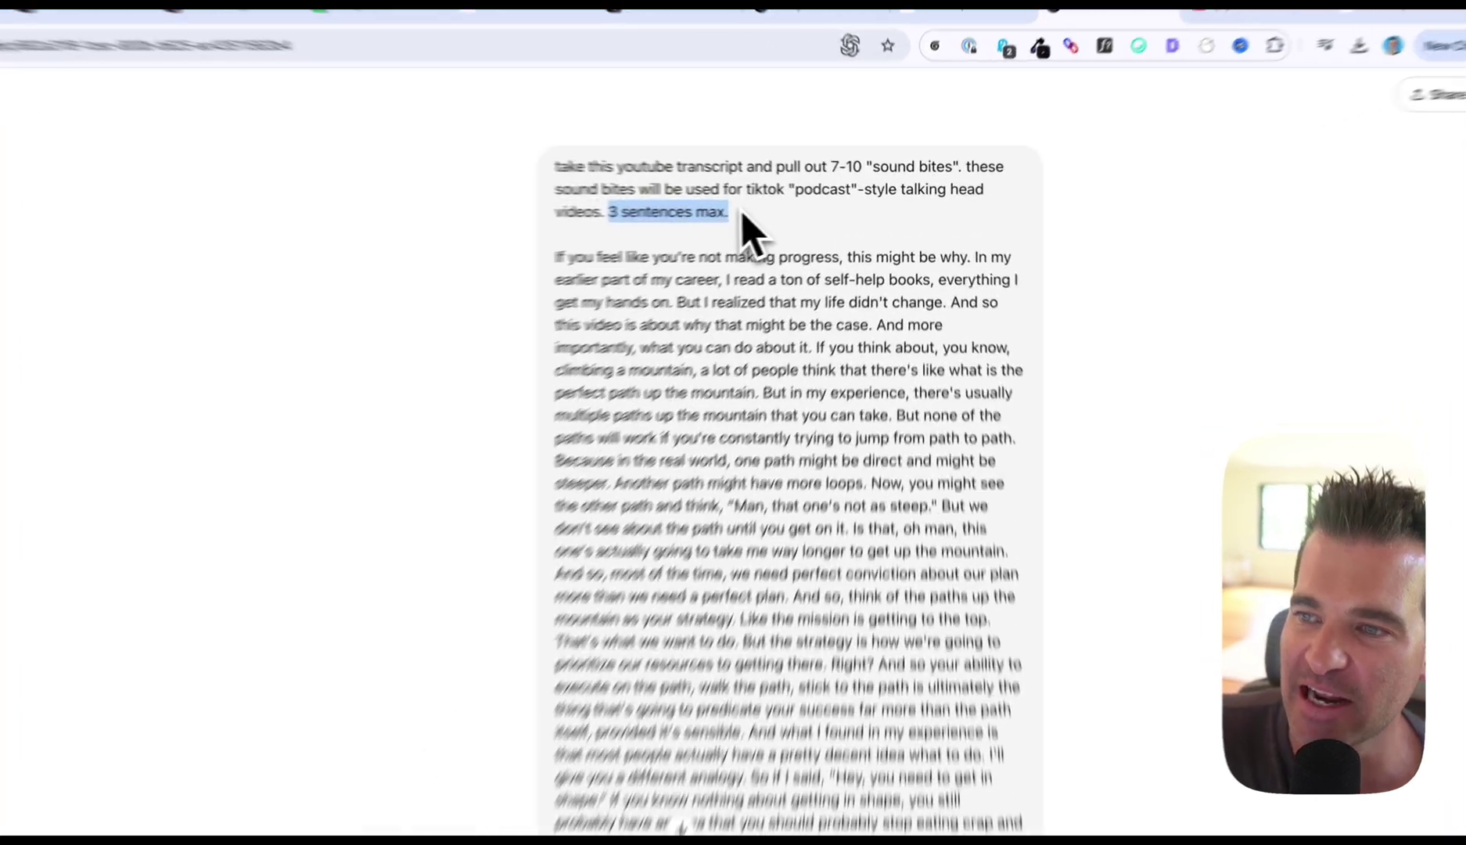
pyautogui.moveTo(755, 209); pyautogui.dragTo(678, 184)
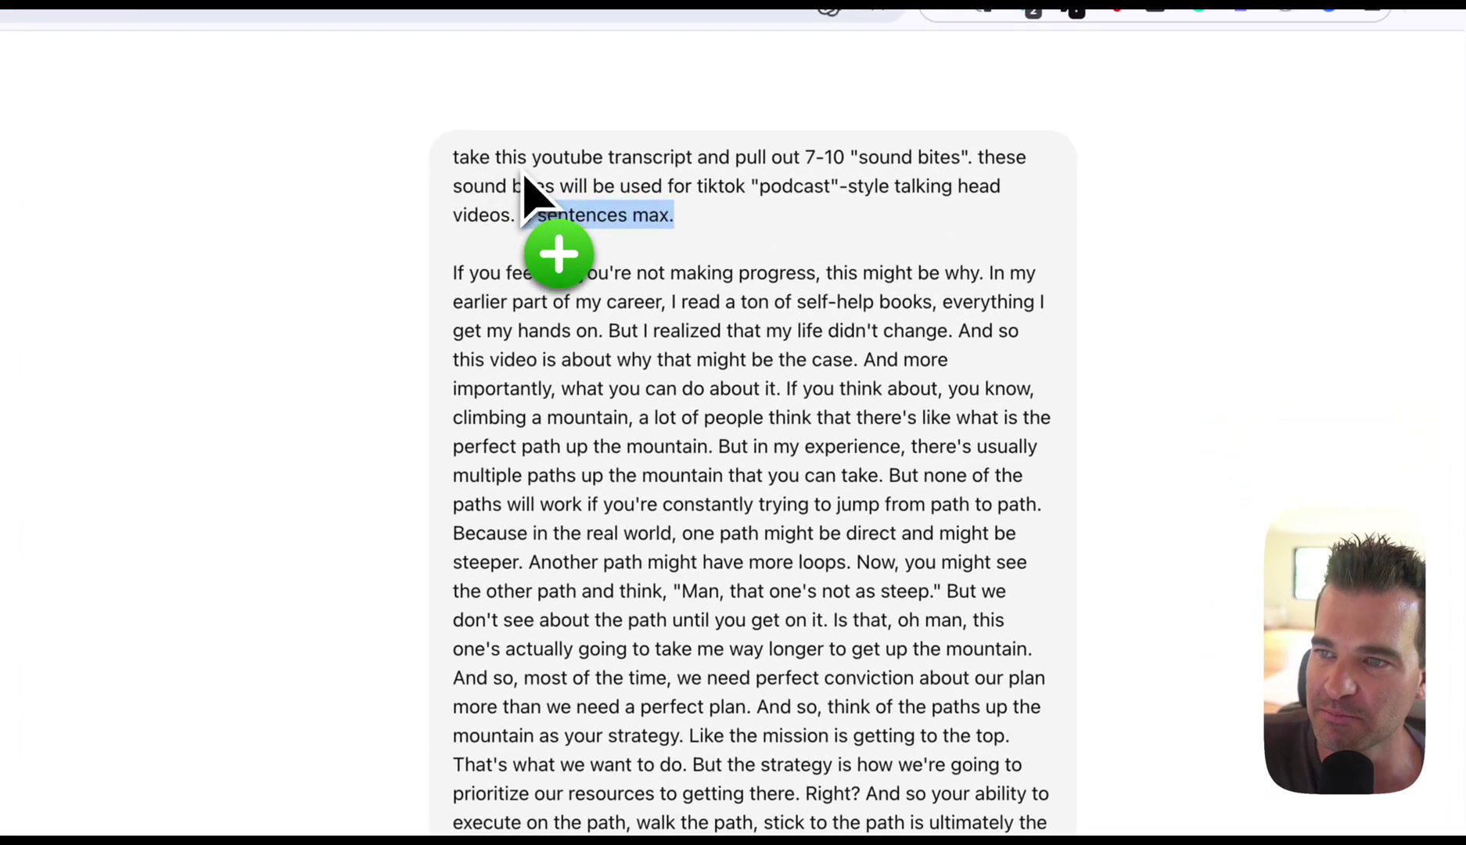
pyautogui.moveTo(523, 171); pyautogui.dragTo(522, 174)
pyautogui.scroll(-1, 515, 273)
# - Highlight the transcript pasted below the prompt, check its source on the transcript page and return to the chat
pyautogui.moveTo(458, 266); pyautogui.dragTo(802, 615)
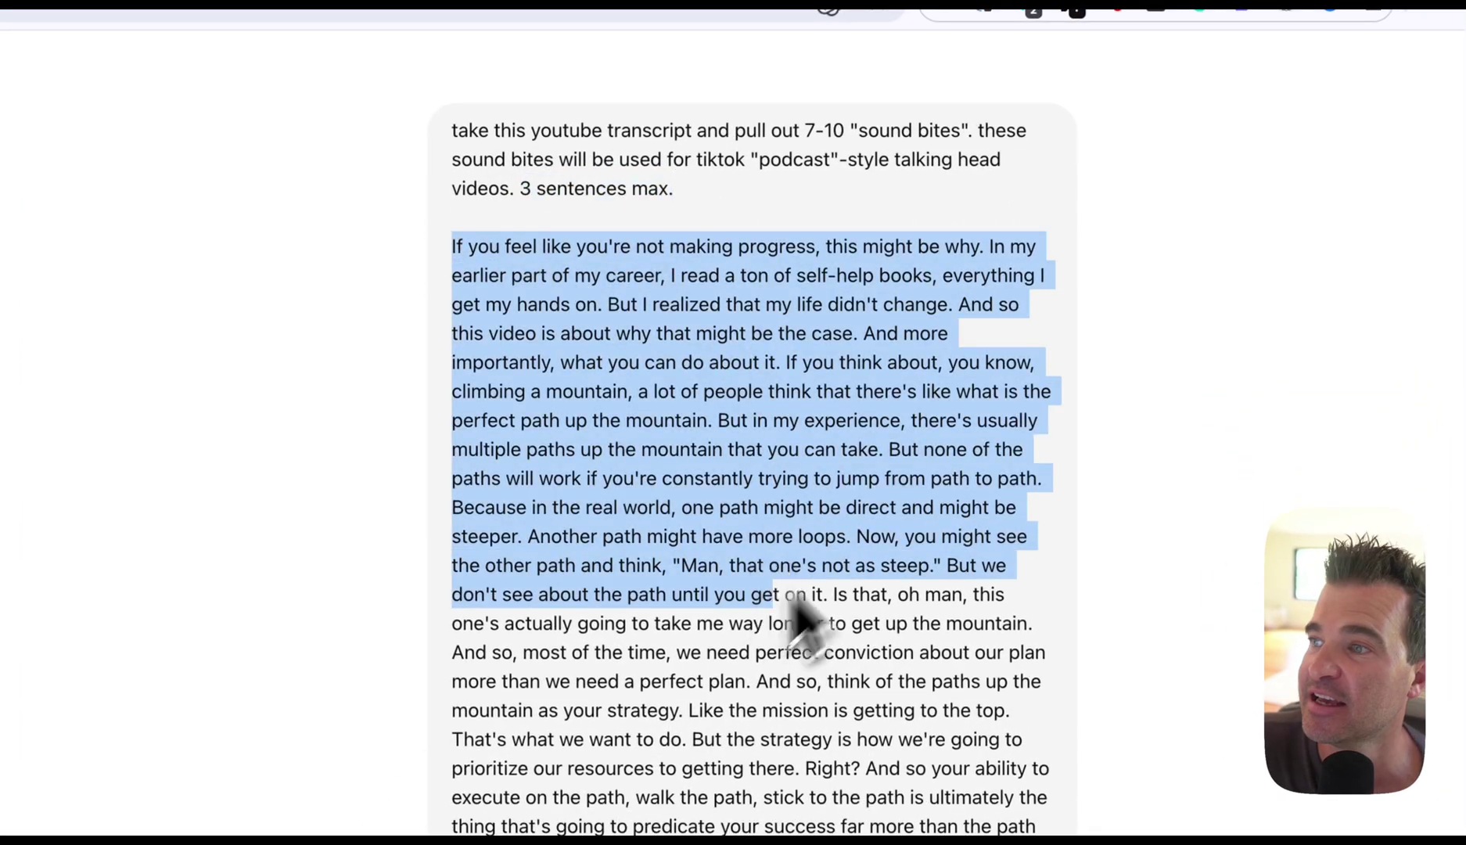
pyautogui.click(1263, 39)
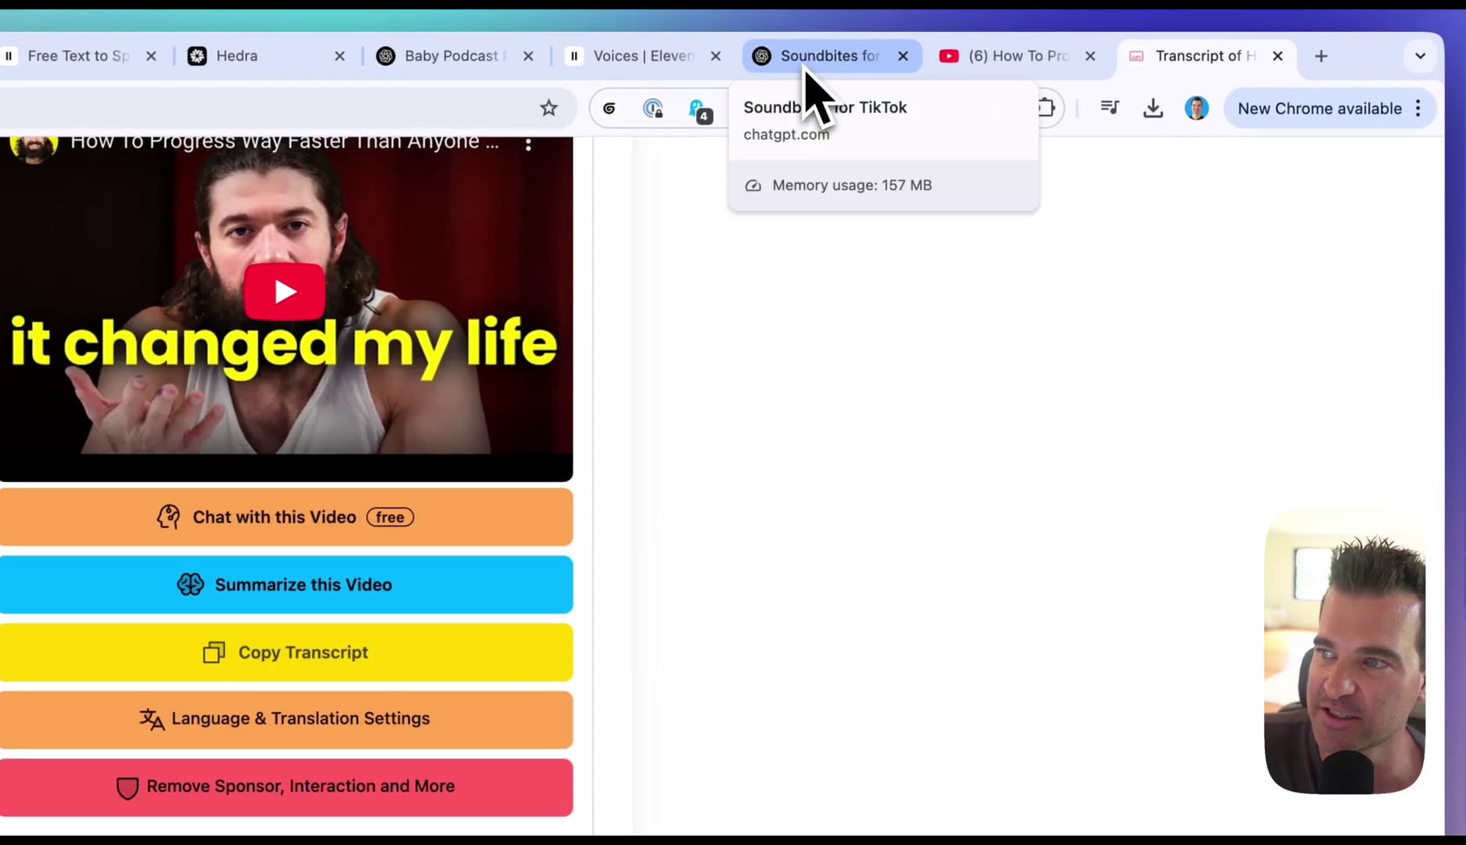
pyautogui.click(814, 56)
# - Examine ChatGPT's first list of short sound bites and highlight the text of sound bite 1
pyautogui.scroll(-15, 518, 555)
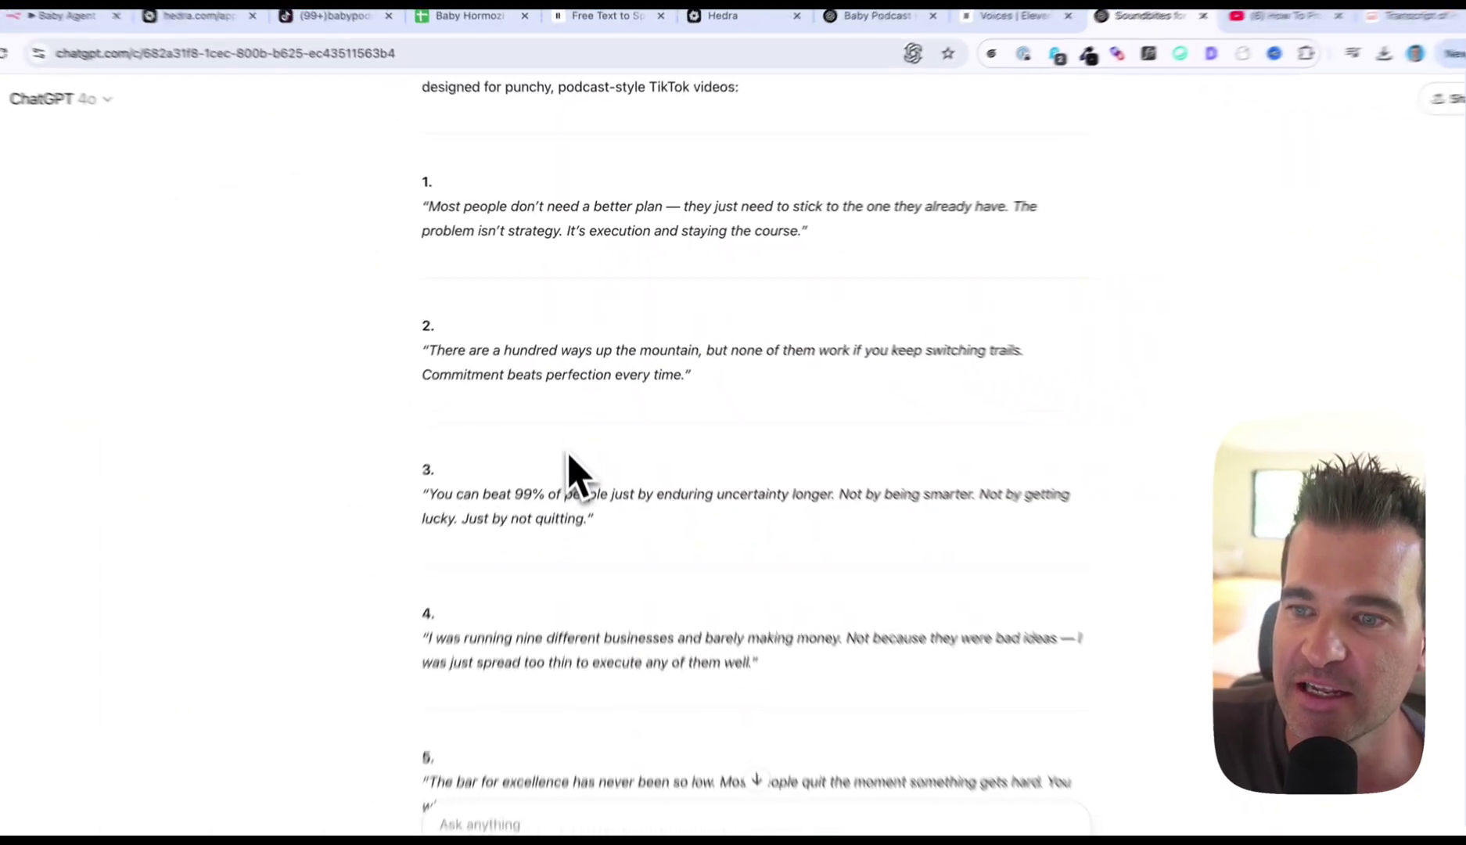
pyautogui.scroll(4, 573, 439)
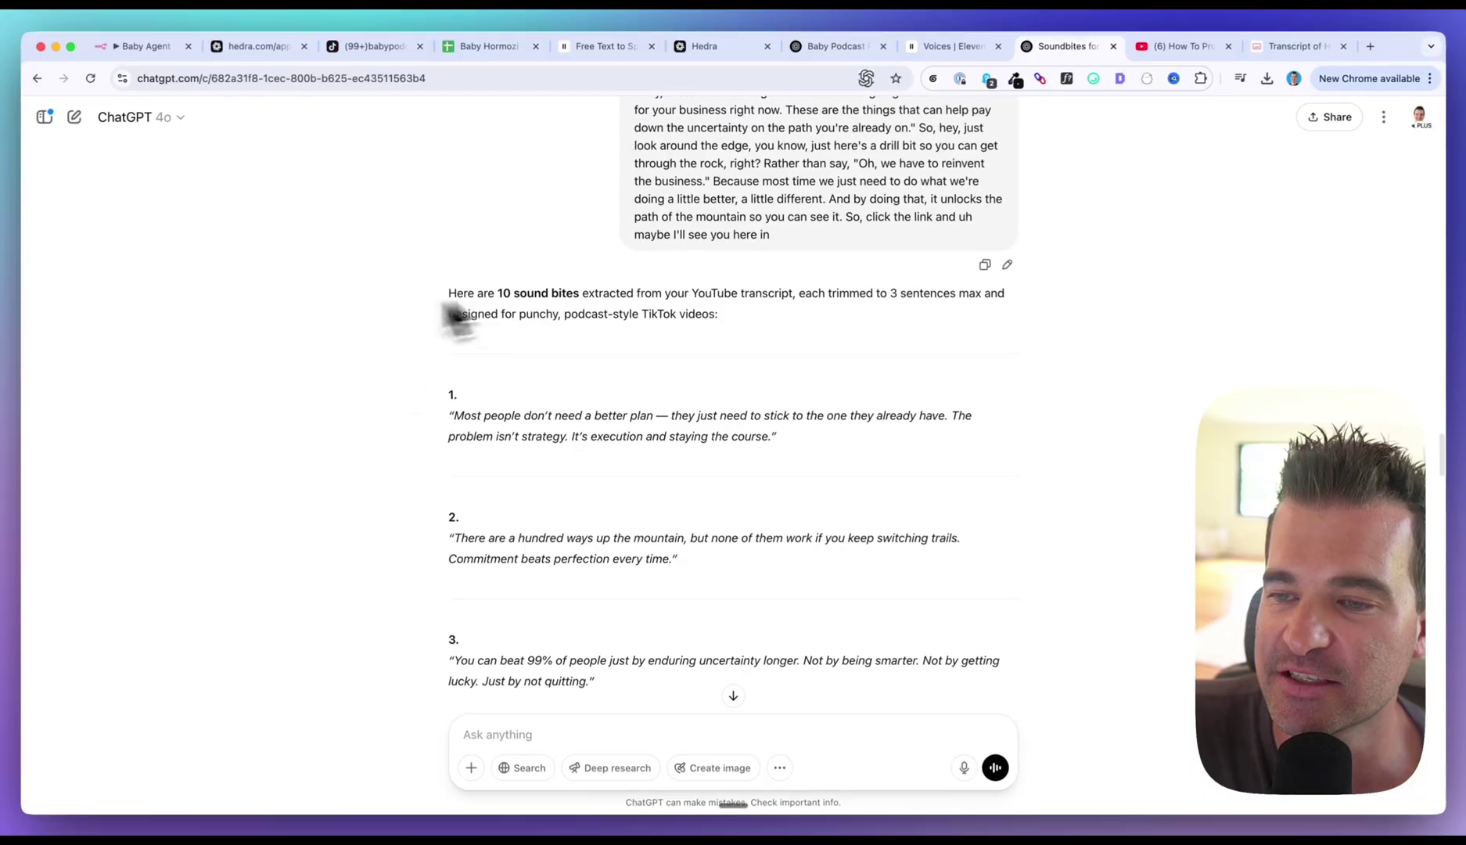
pyautogui.scroll(-2, 618, 399)
pyautogui.moveTo(780, 341); pyautogui.dragTo(430, 331)
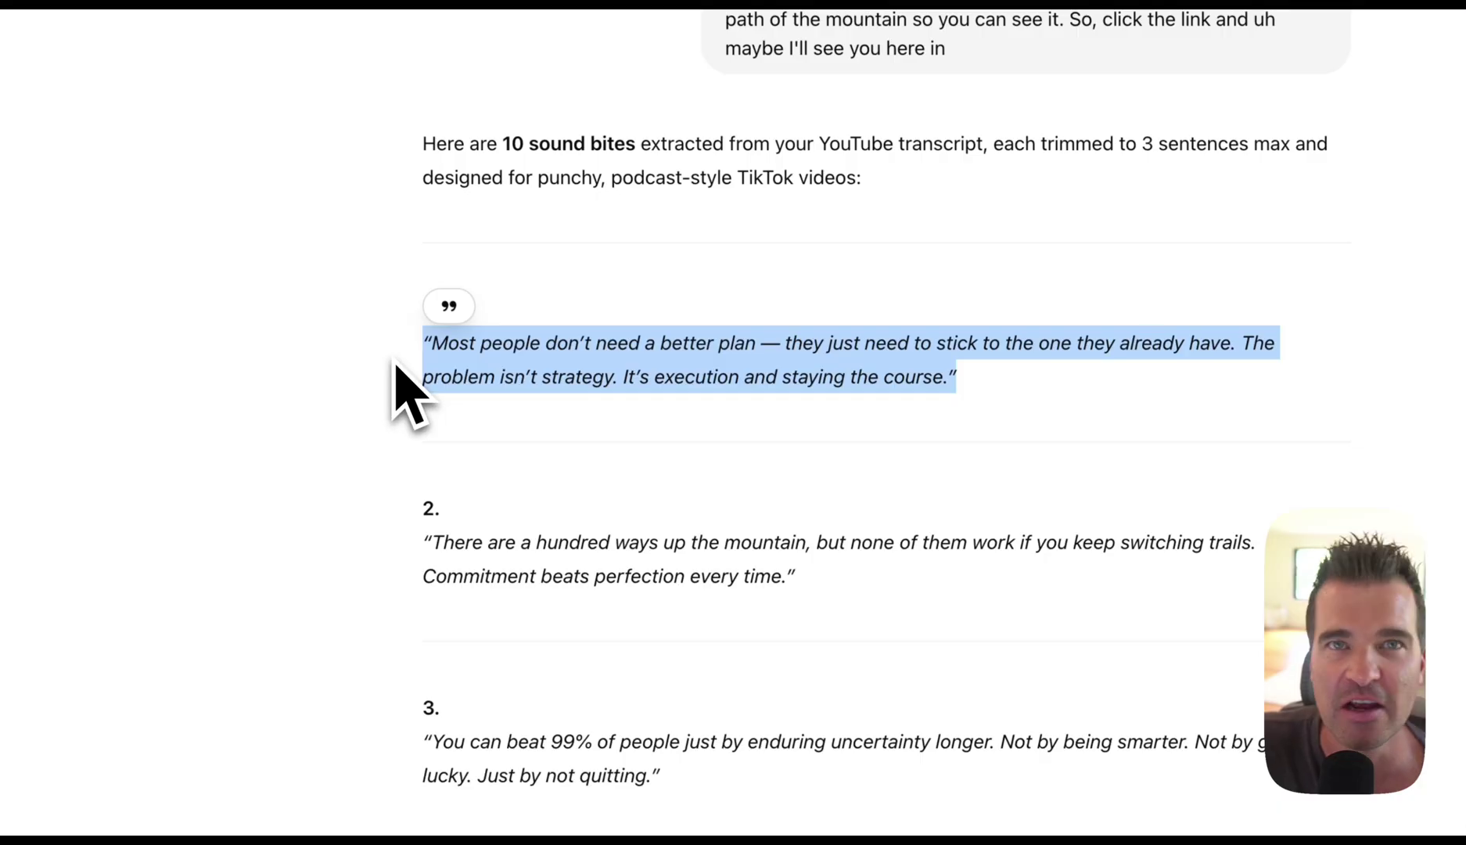
# - Examine the follow-up prompts asking for a Google Sheets format and for five longer 30-45 second clips, highlighting the latter
pyautogui.scroll(-15, 432, 407)
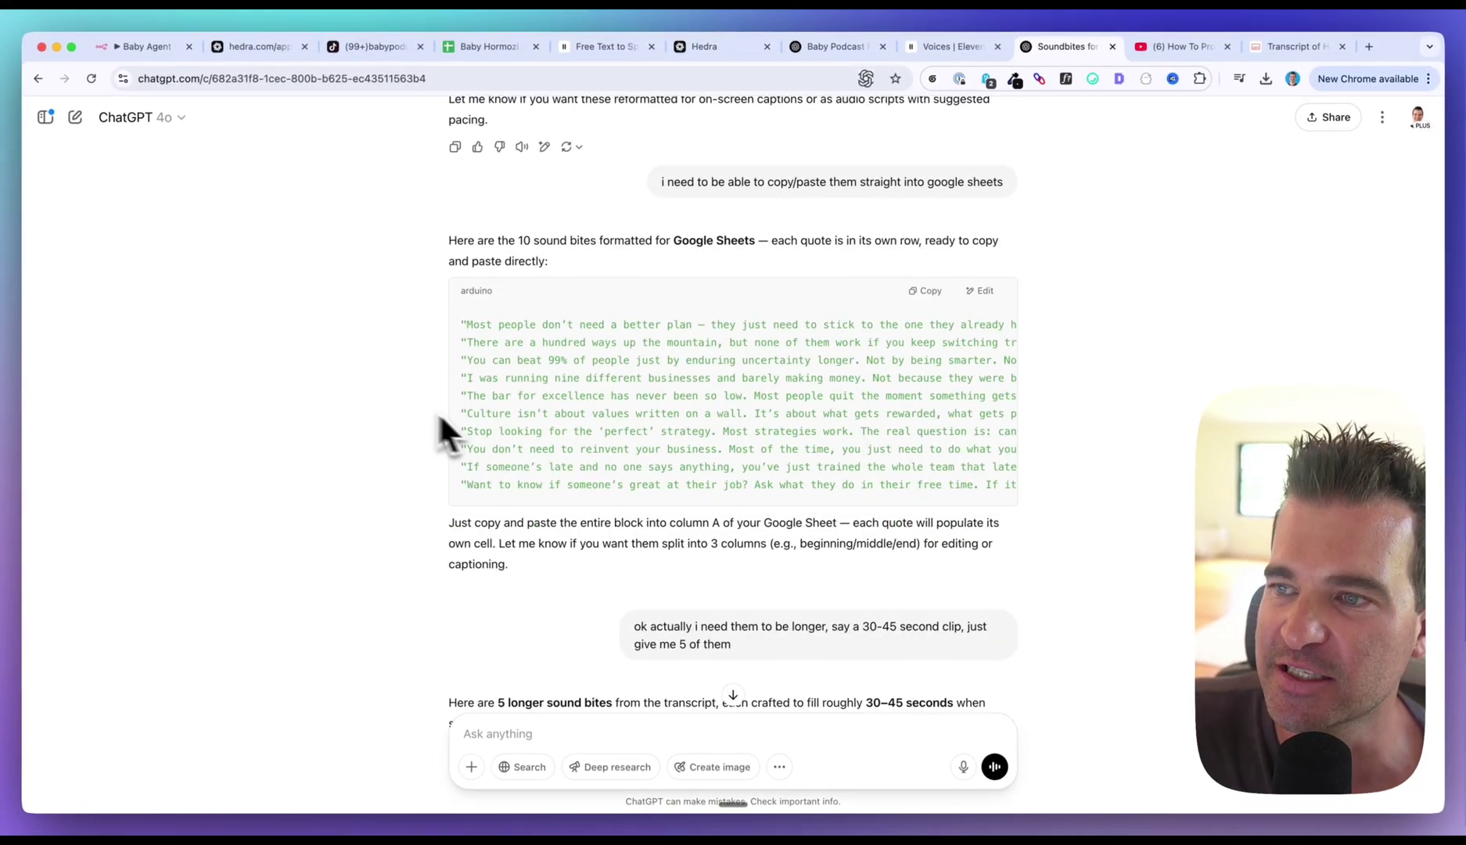
pyautogui.scroll(-2, 798, 196)
pyautogui.scroll(4, 782, 289)
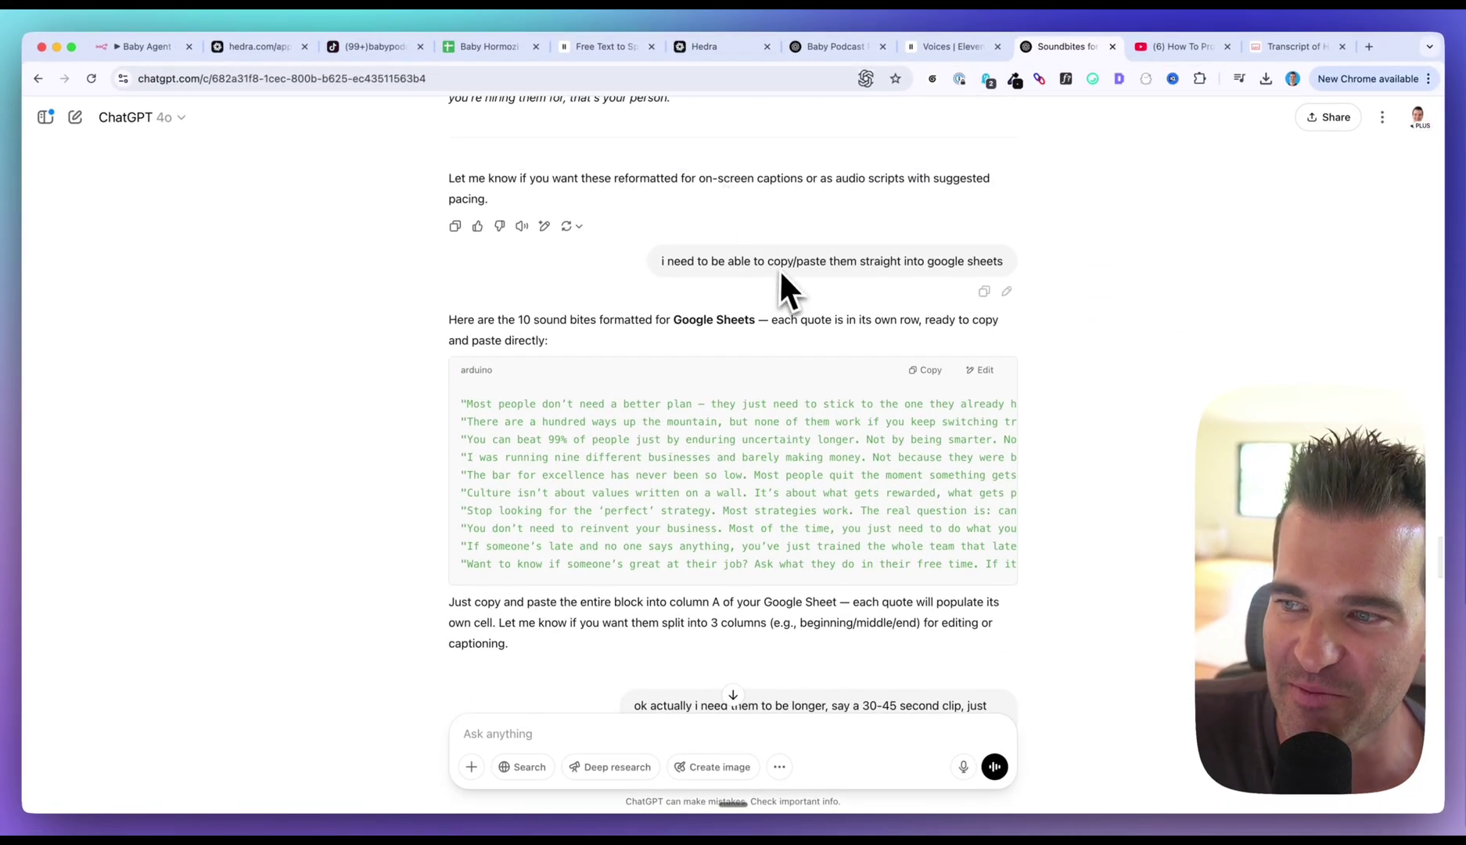
pyautogui.scroll(-6, 780, 270)
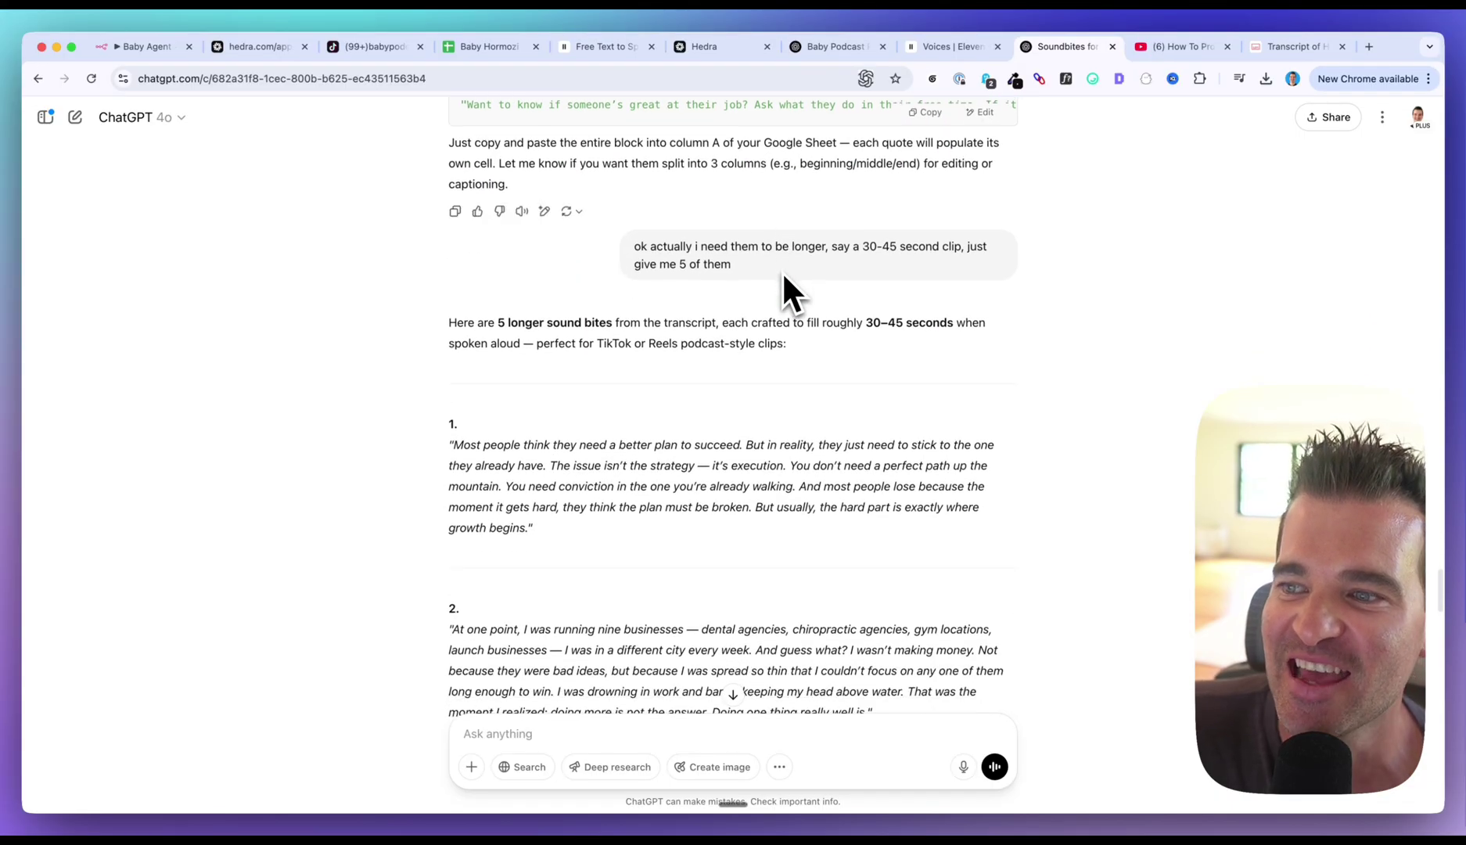
pyautogui.moveTo(634, 249); pyautogui.dragTo(773, 273)
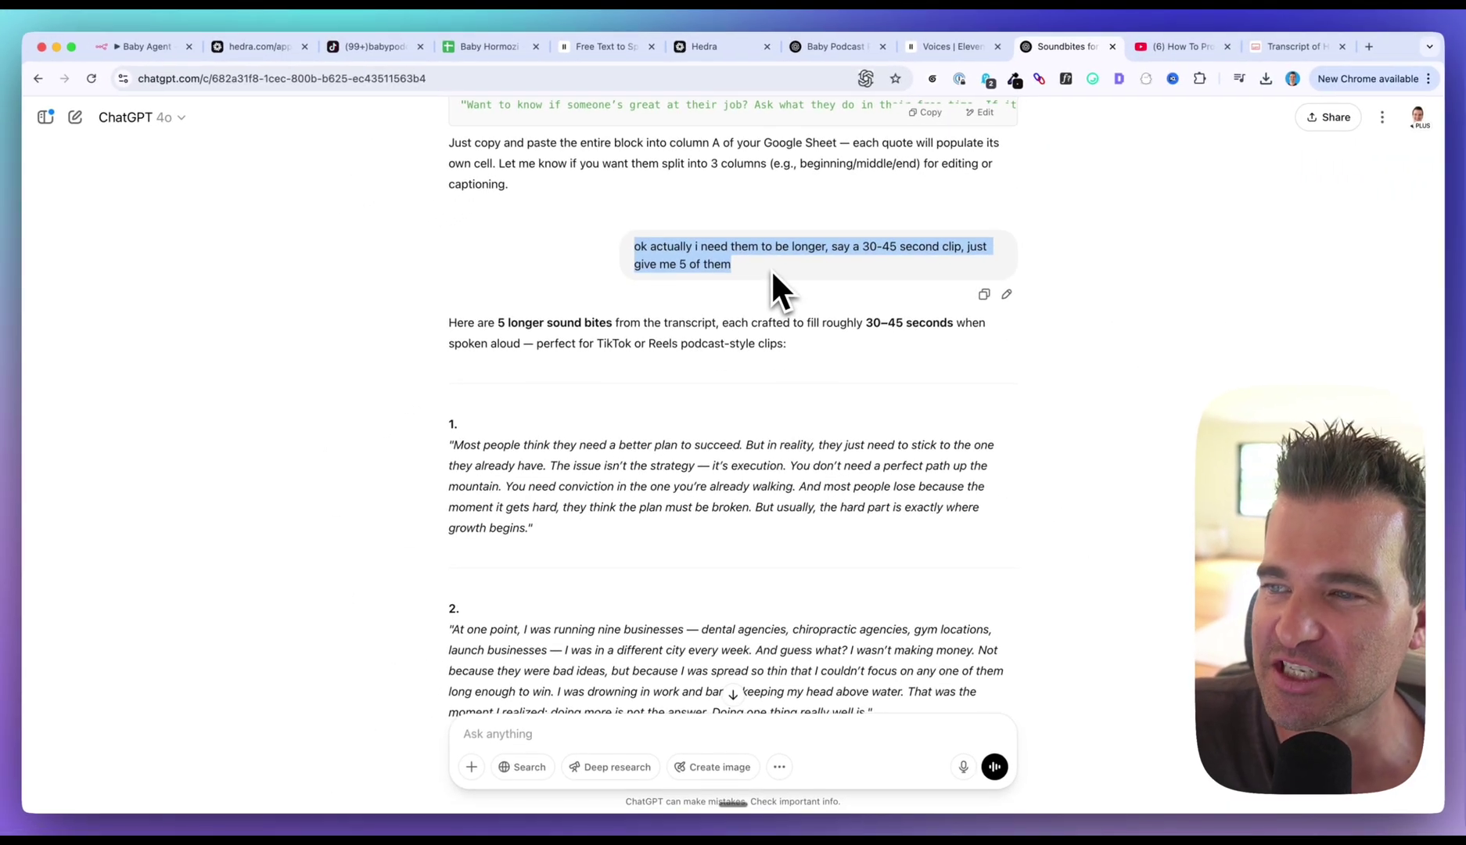
# - Read through the five longer sound bites in ChatGPT's reply
pyautogui.scroll(-3, 644, 357)
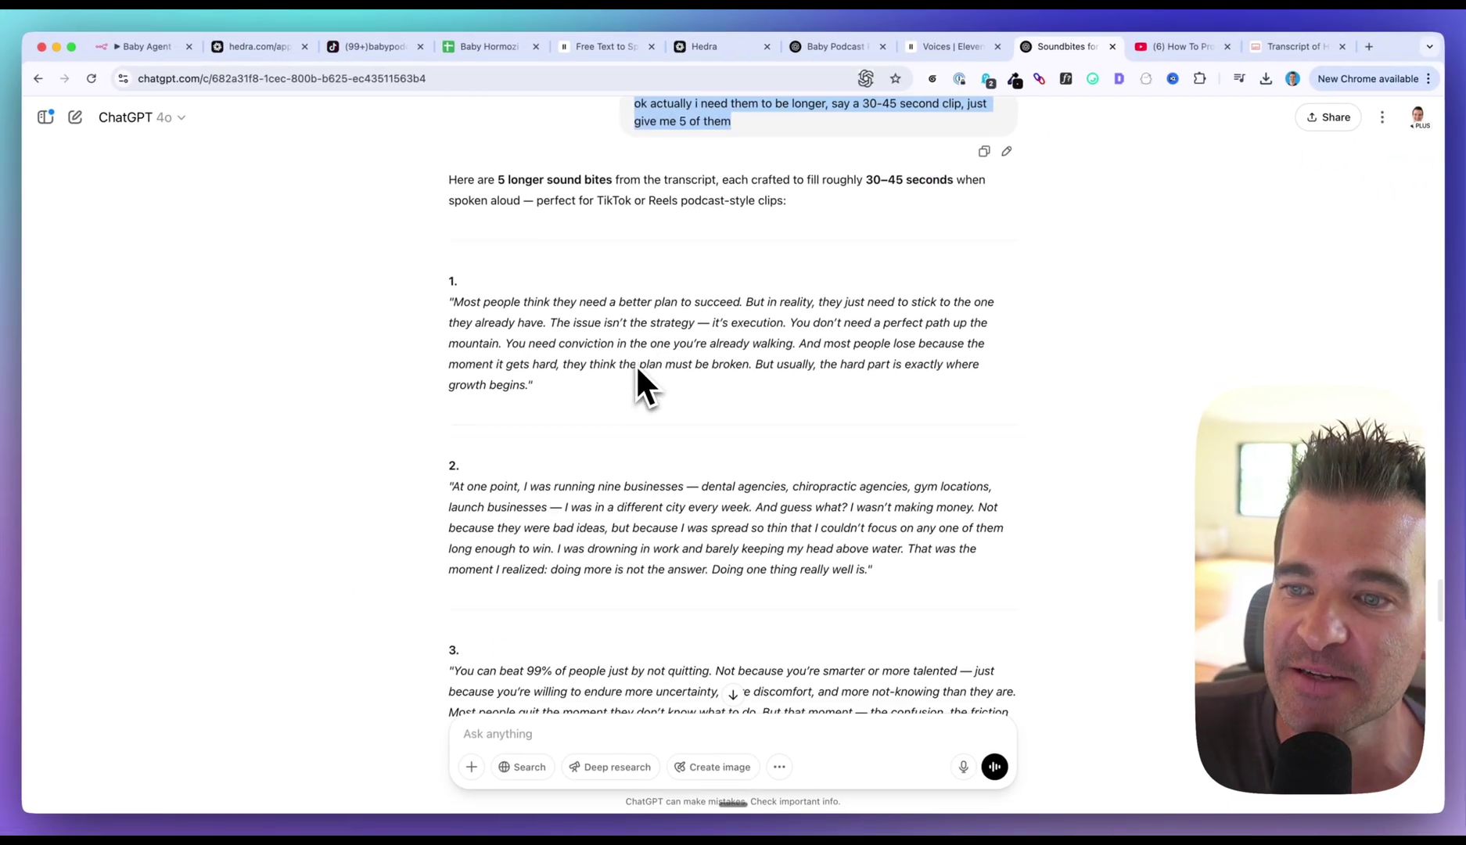
pyautogui.scroll(-5, 638, 380)
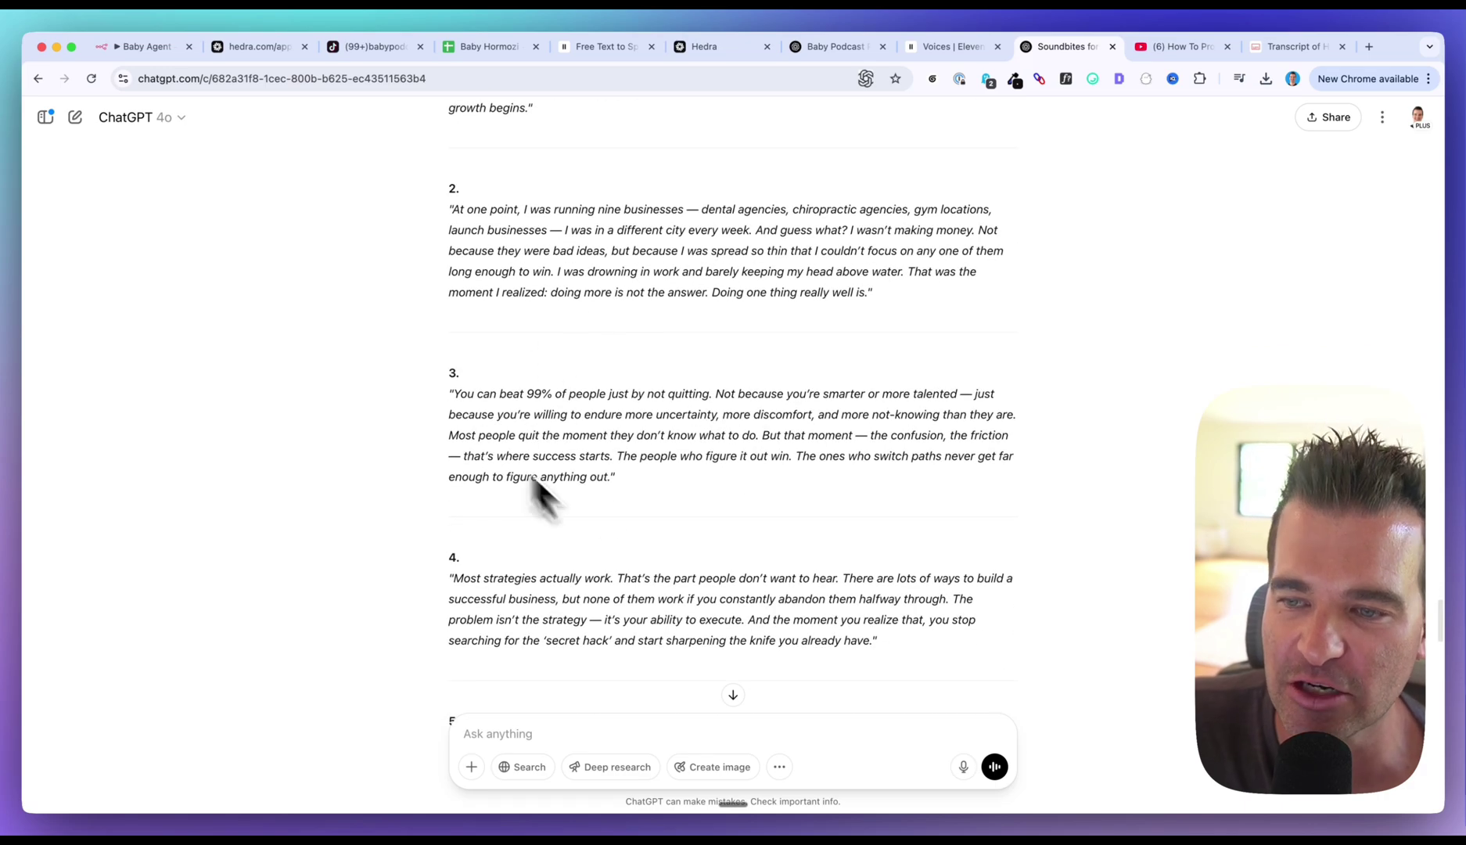
pyautogui.scroll(-1, 540, 438)
pyautogui.scroll(-3, 551, 345)
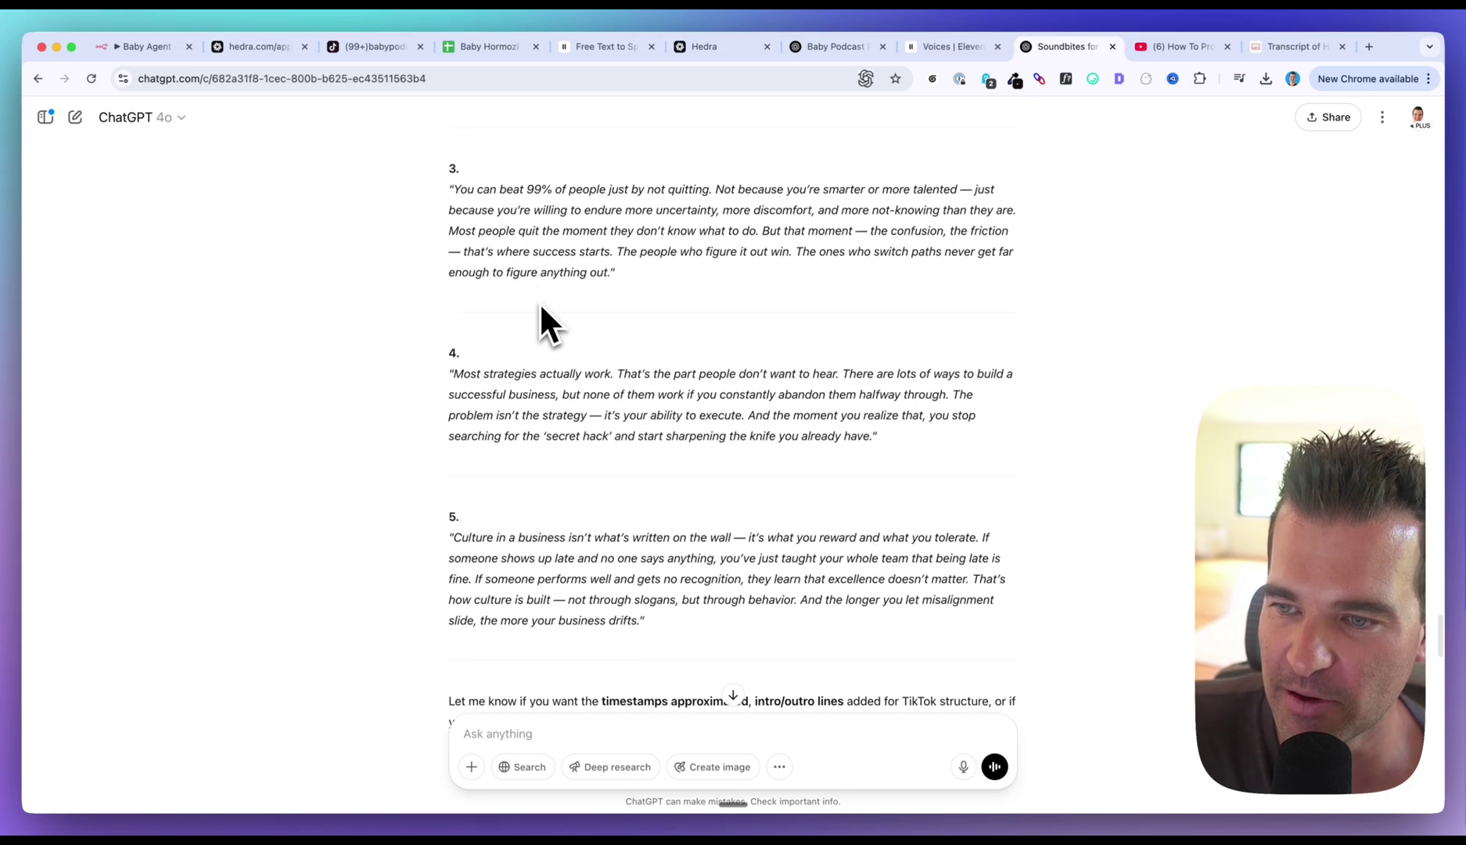
# - Check the VoiceOver column in the Baby Hormozi spreadsheet, return to the ChatGPT chat and highlight longer sound bite 4
pyautogui.click(488, 46)
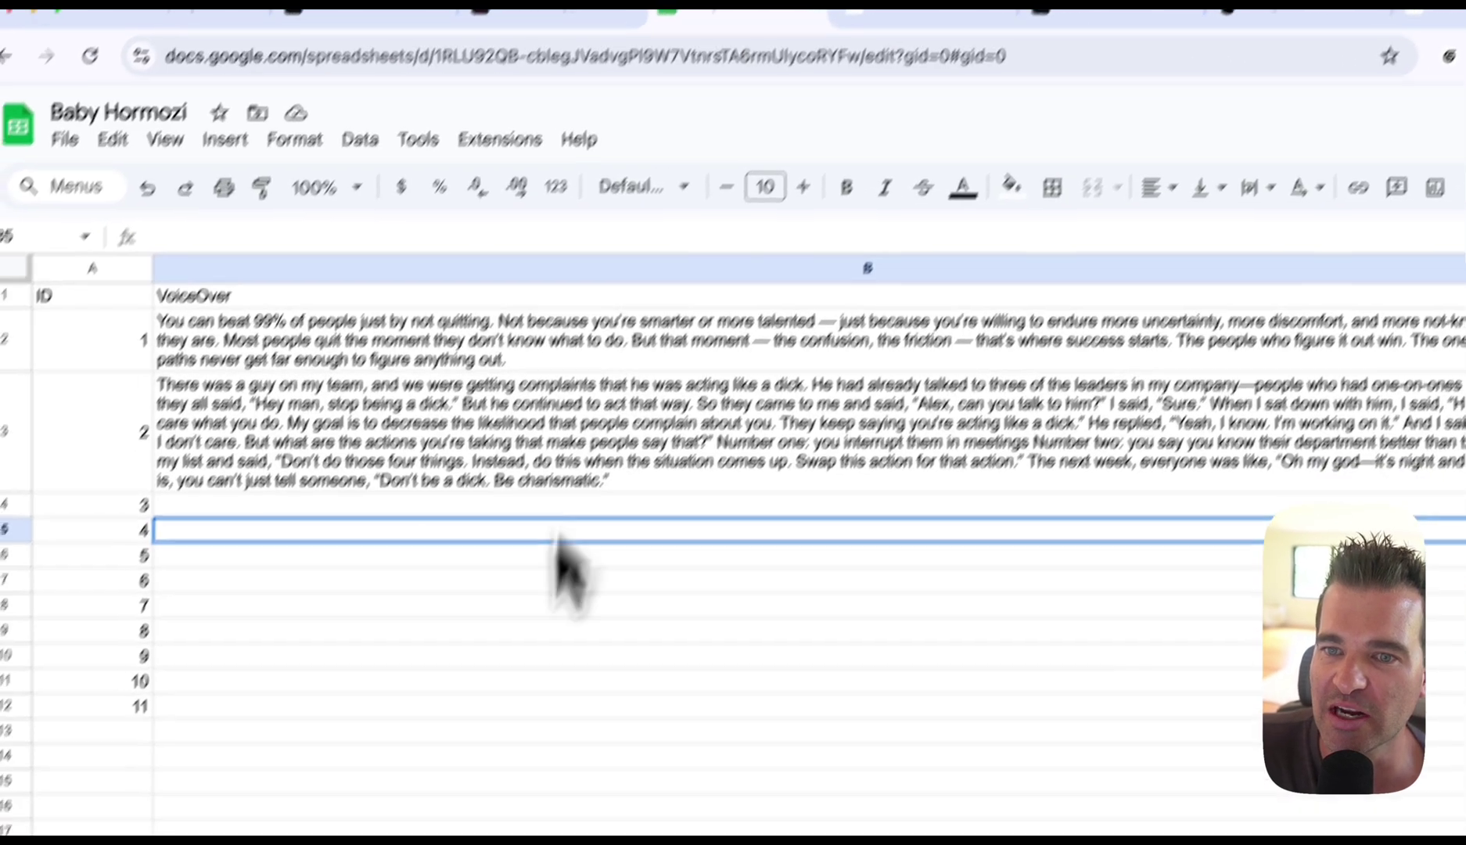
pyautogui.click(274, 295)
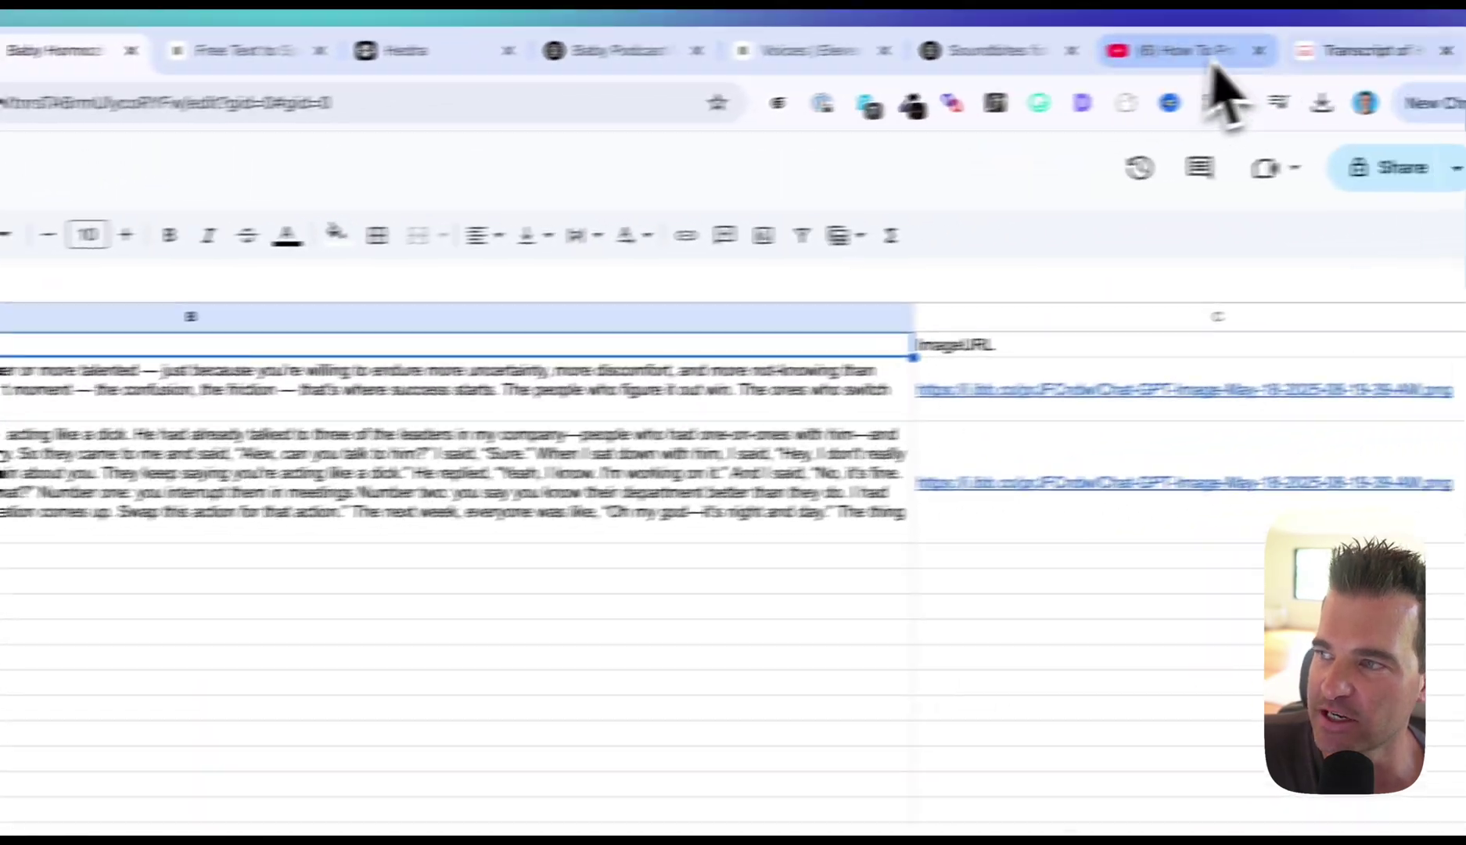
pyautogui.click(998, 52)
pyautogui.moveTo(361, 481); pyautogui.dragTo(1044, 581)
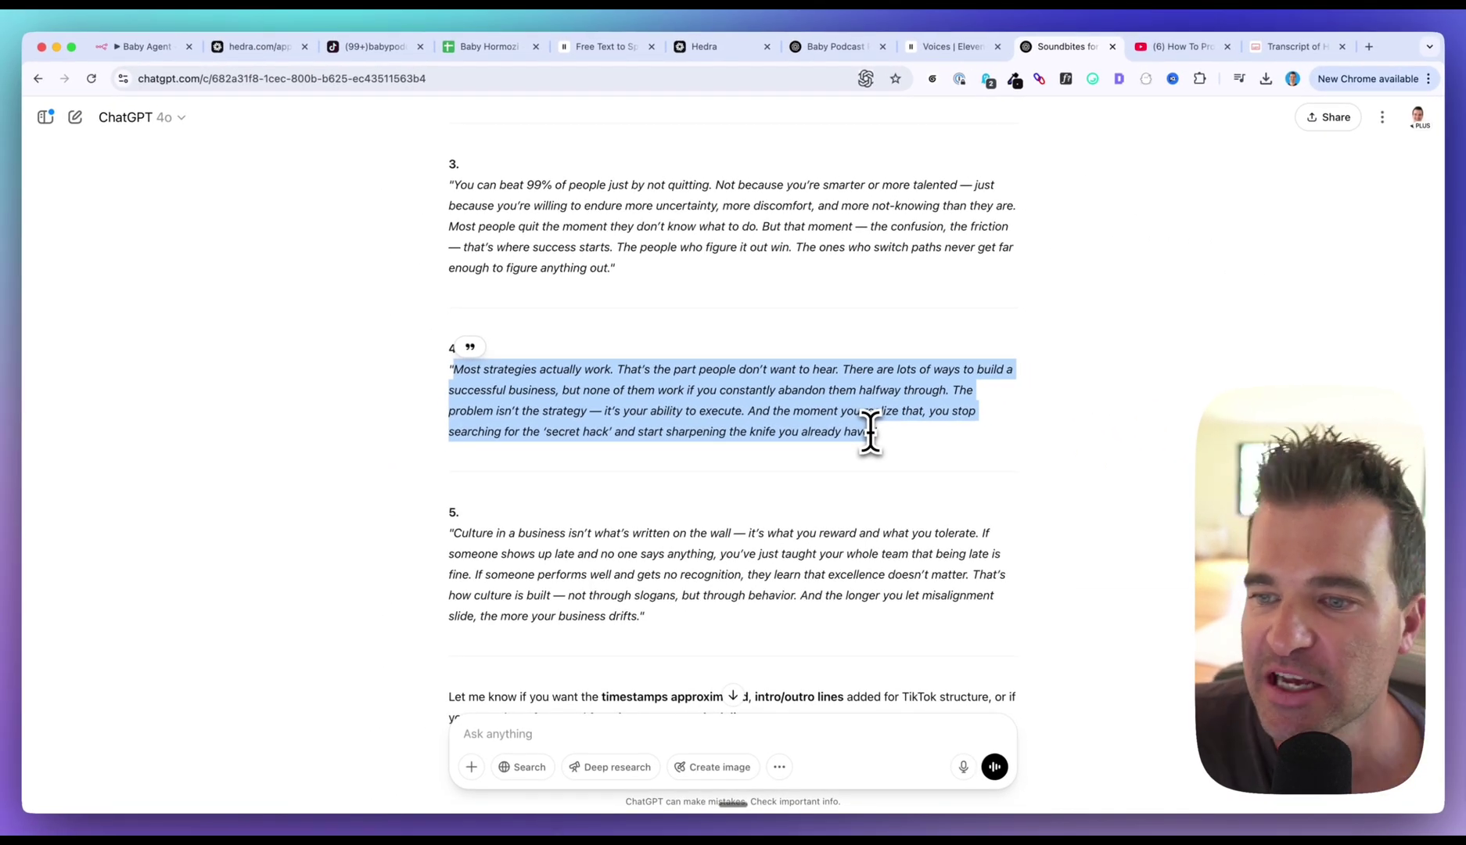
pyautogui.scroll(-1, 870, 430)
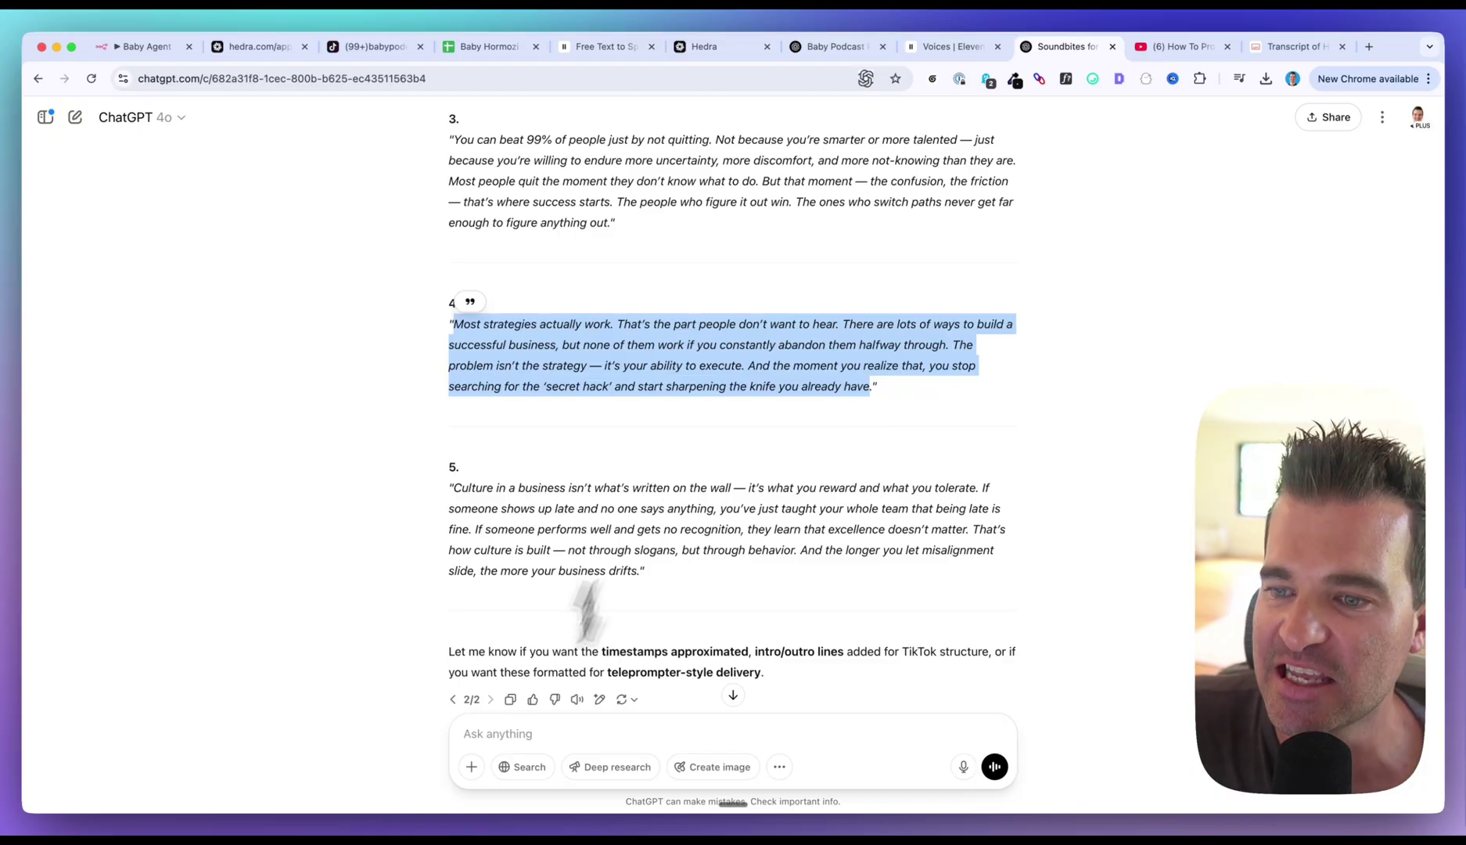
# - Switch back to the Baby Hormozi spreadsheet and examine the VoiceOver column's scripts and its empty cells
pyautogui.click(489, 46)
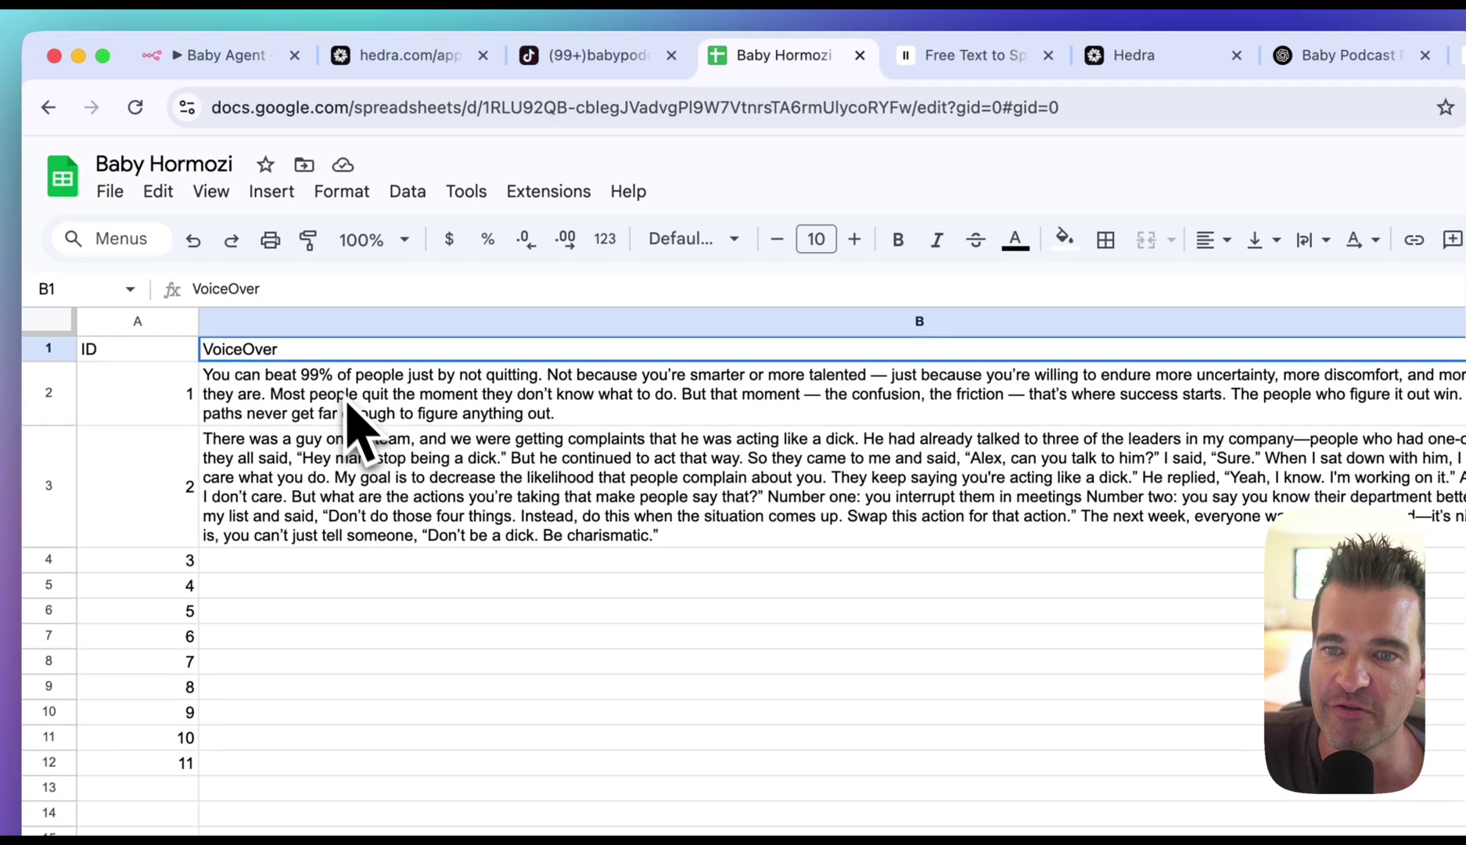
pyautogui.click(223, 268)
pyautogui.click(360, 469)
pyautogui.click(359, 813)
pyautogui.click(351, 689)
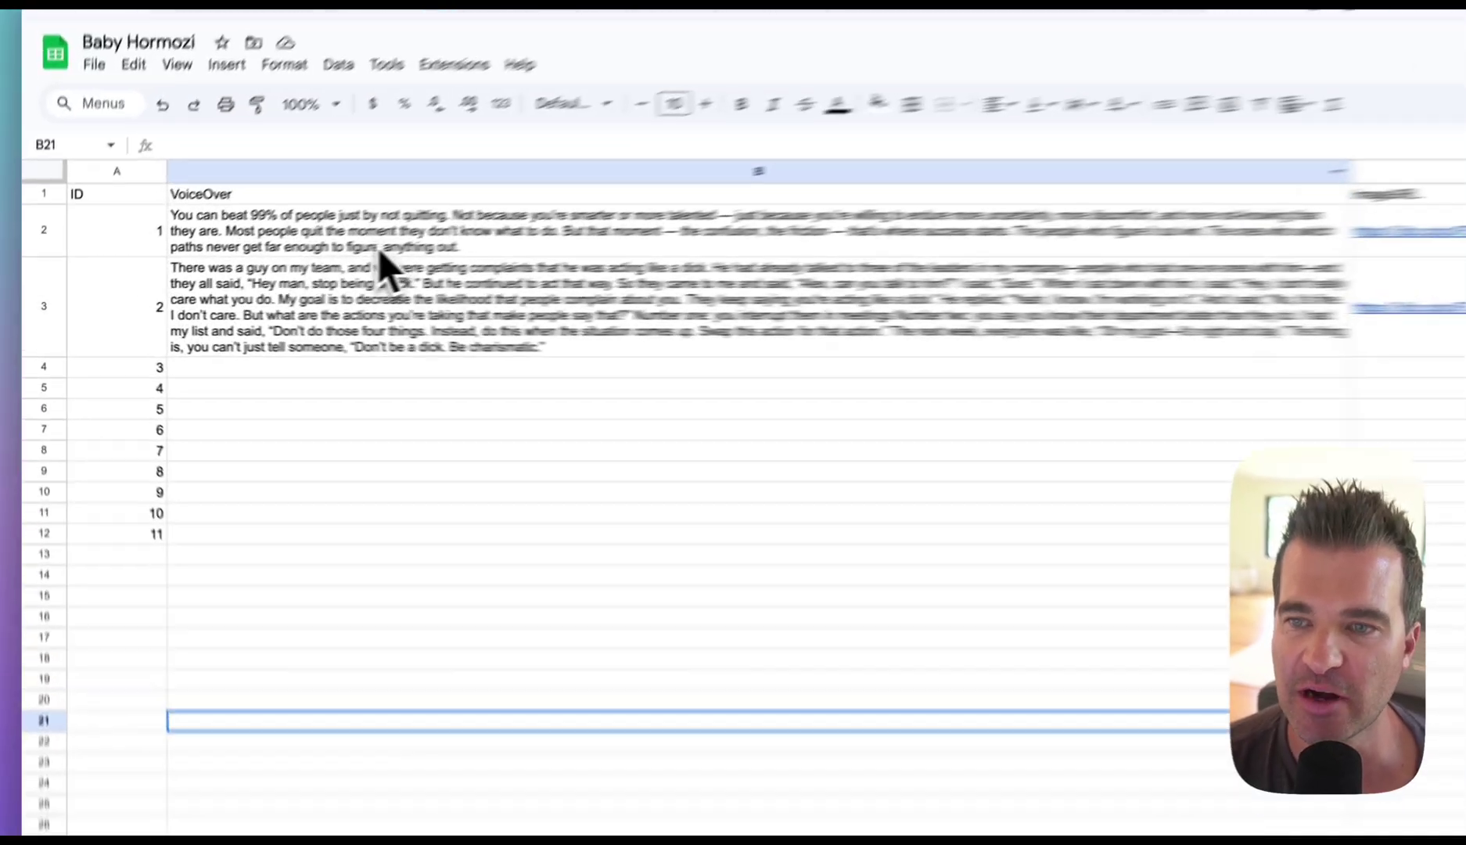
# - Select the first VoiceOver script in B2, and switch by way of the Baby Agent workflow to Hedra's baby podcast video
pyautogui.click(294, 261)
pyautogui.hscroll(10, 556, 557)
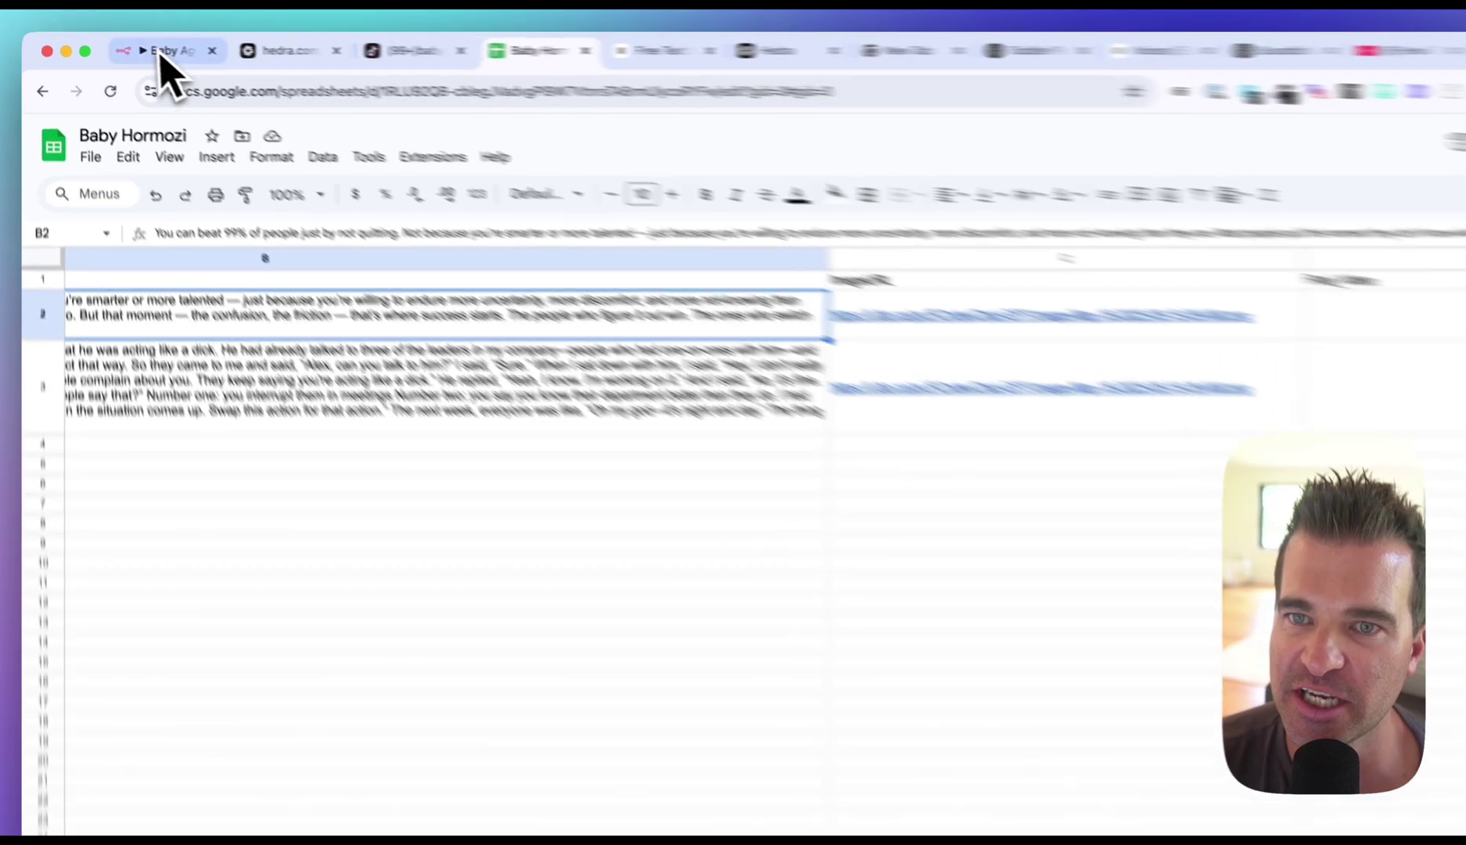
pyautogui.click(133, 46)
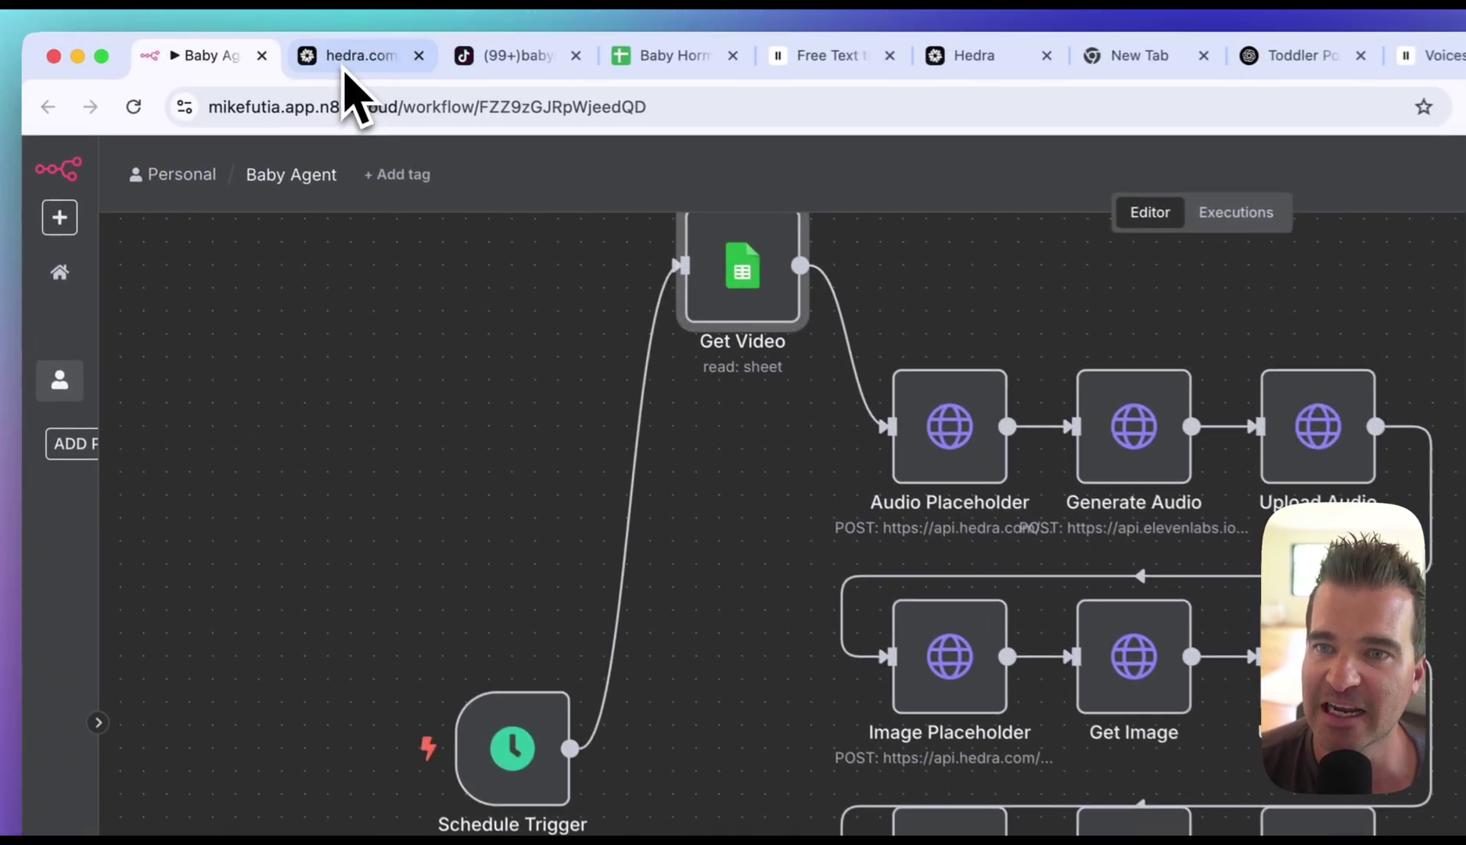
pyautogui.click(224, 52)
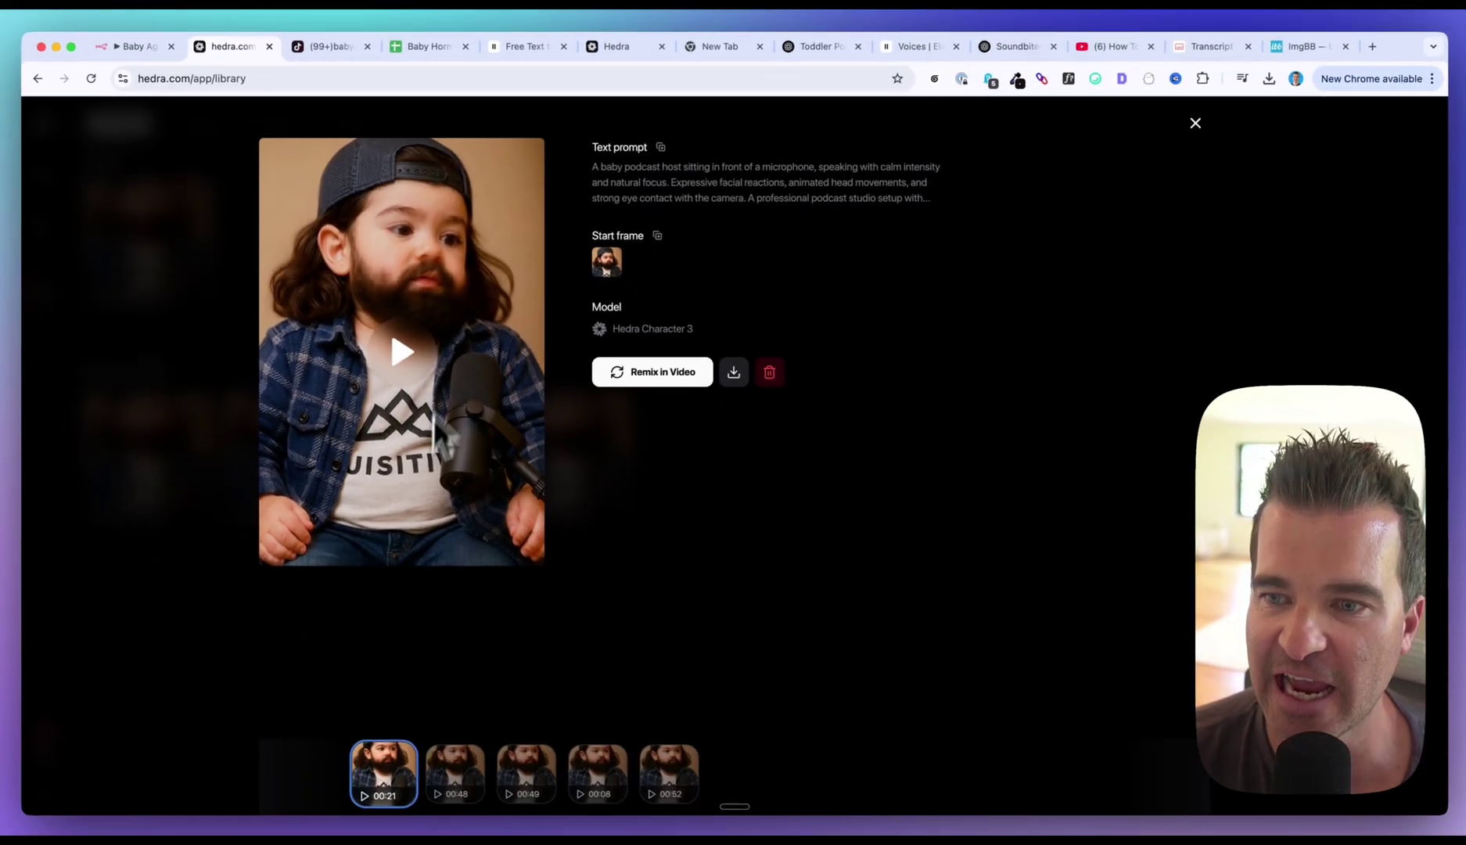
pyautogui.click(396, 334)
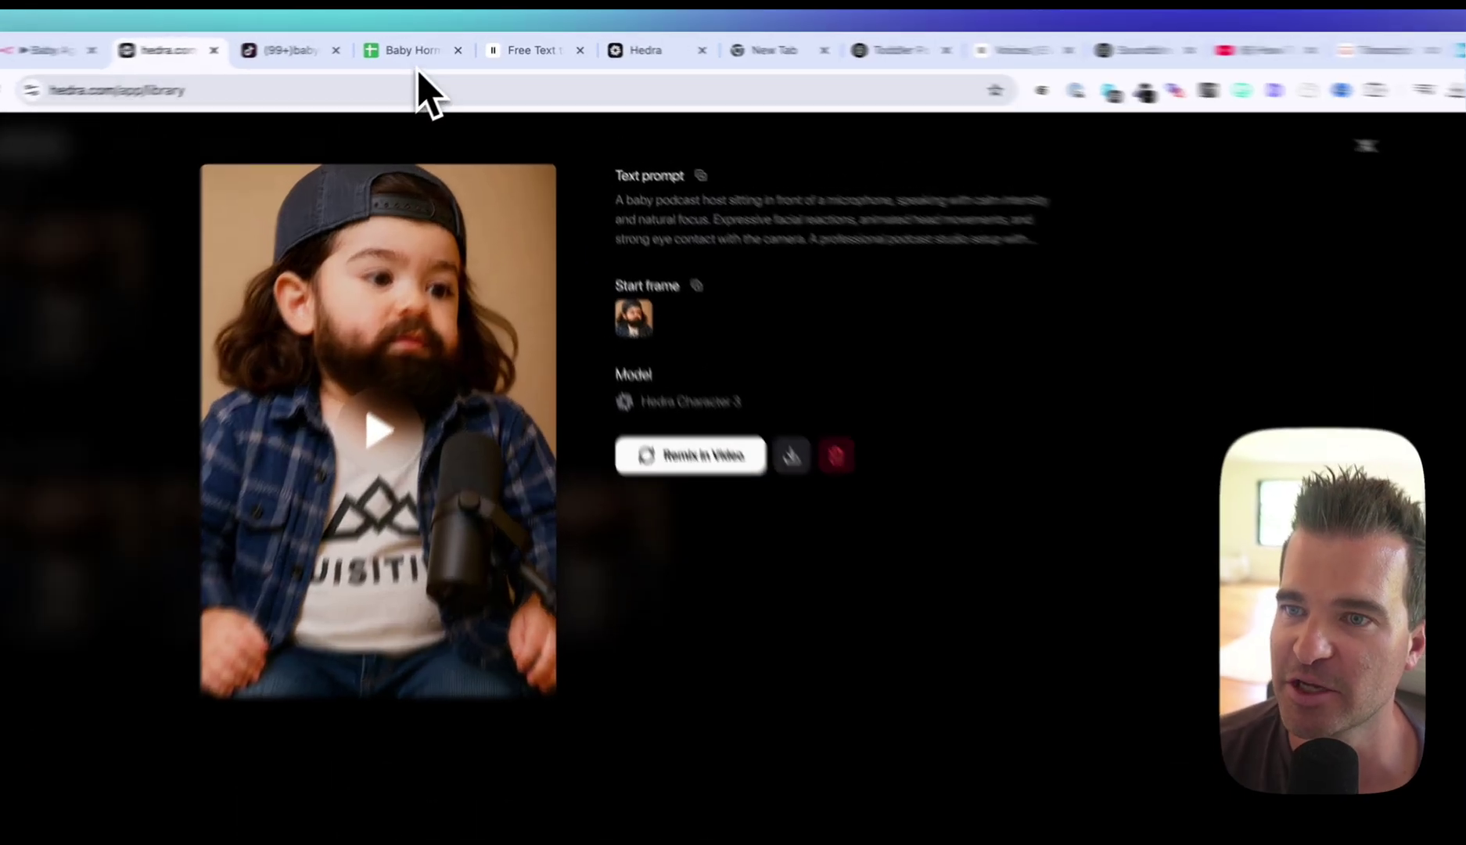
# - Return to the Baby Hormozi spreadsheet, highlight the ImageURL column and select the image link in cell C3
pyautogui.click(426, 46)
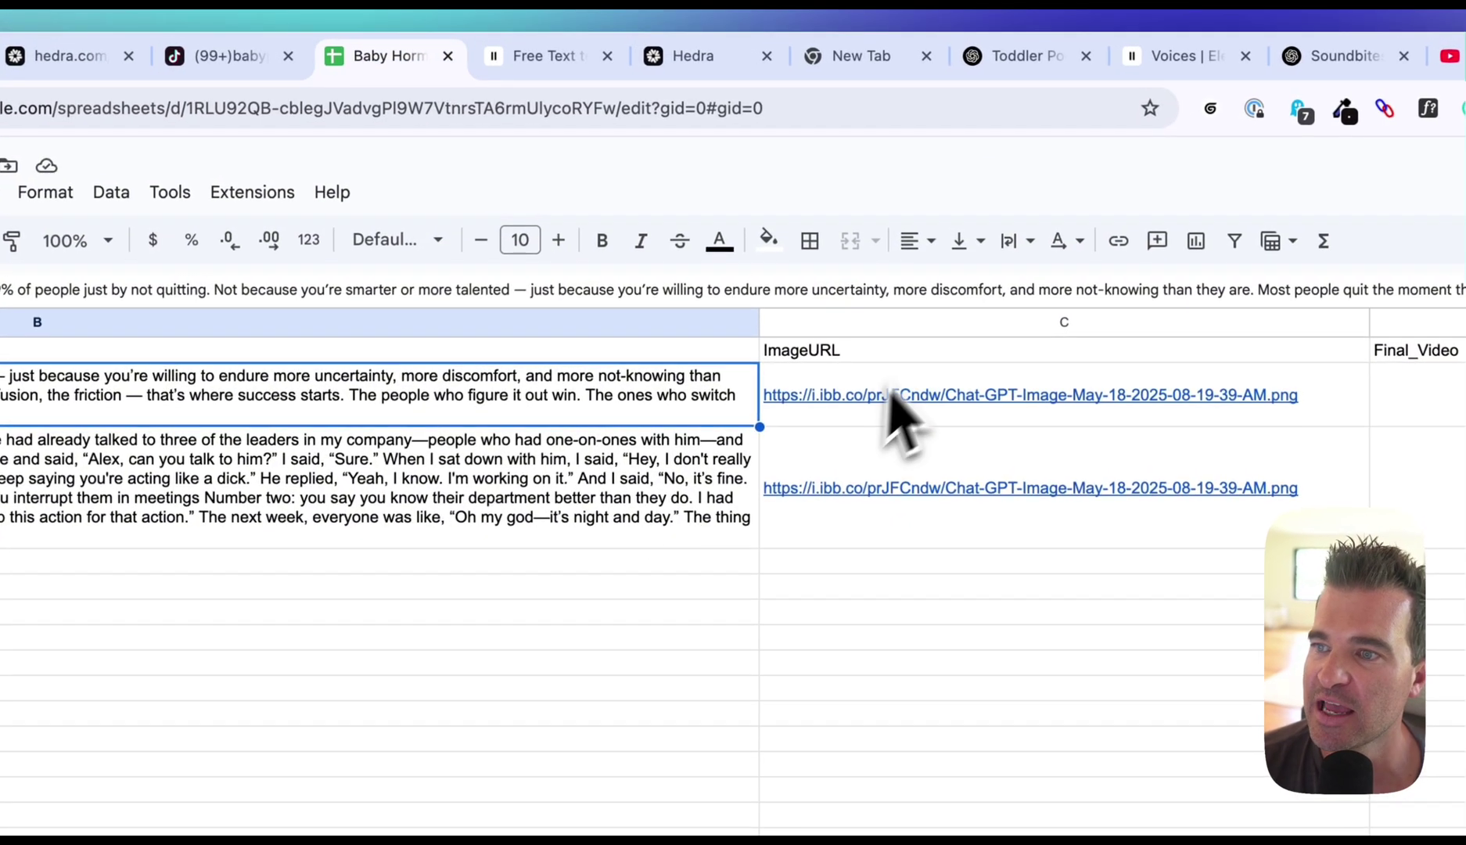
pyautogui.click(934, 321)
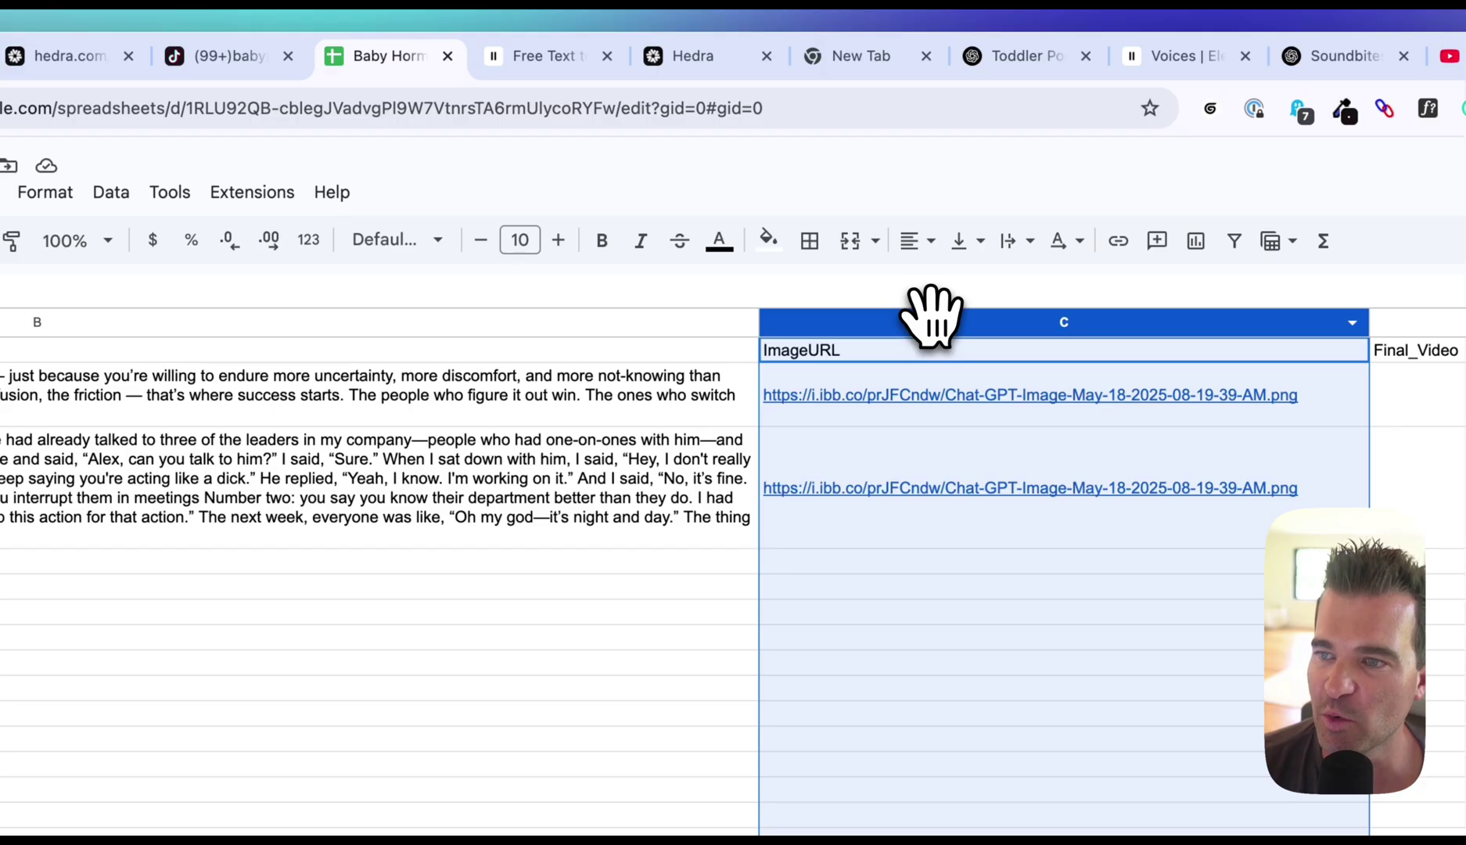
pyautogui.moveTo(950, 485)
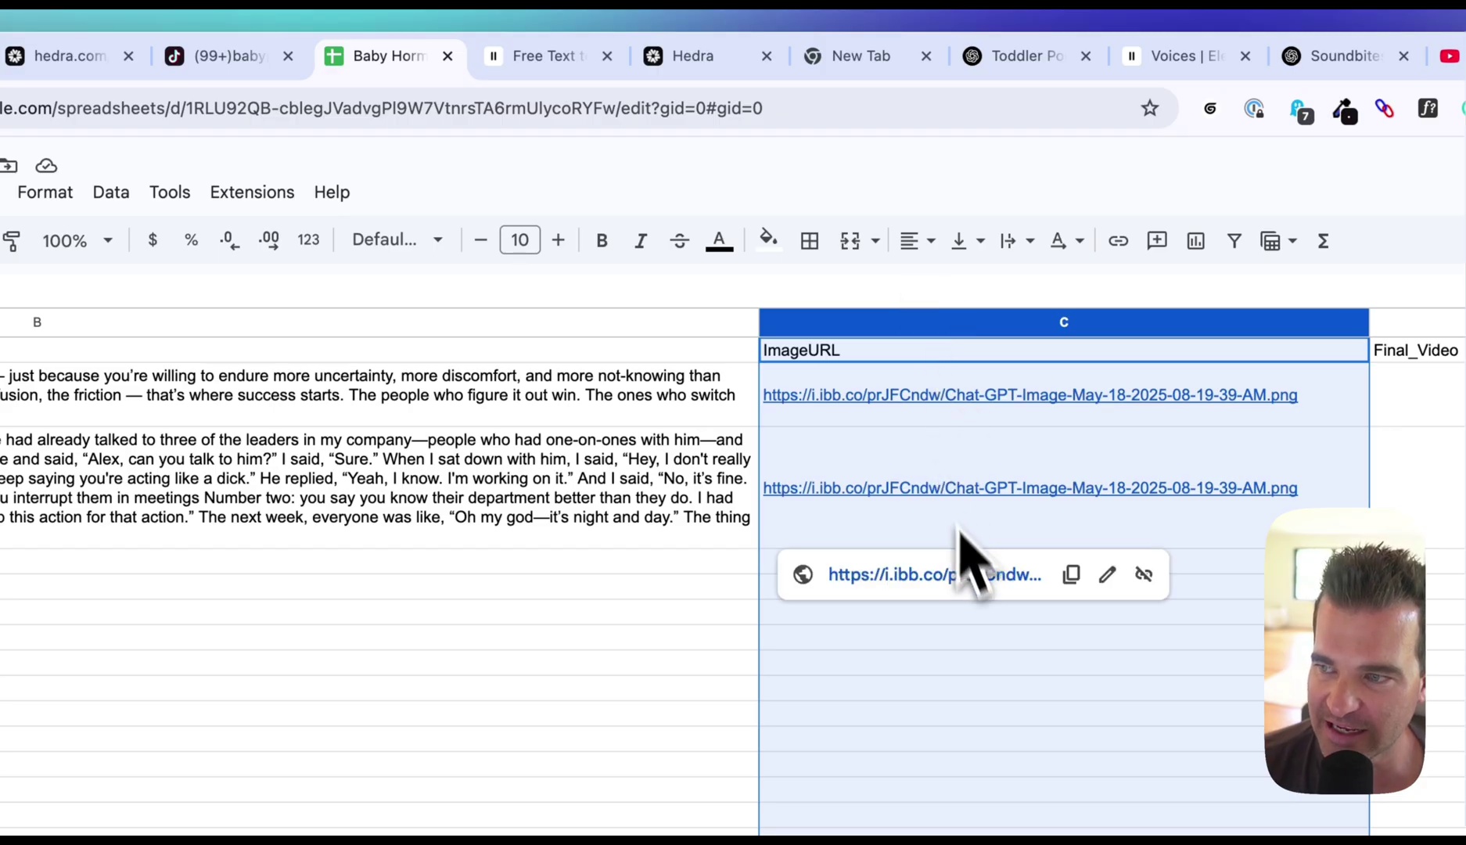
pyautogui.click(1275, 520)
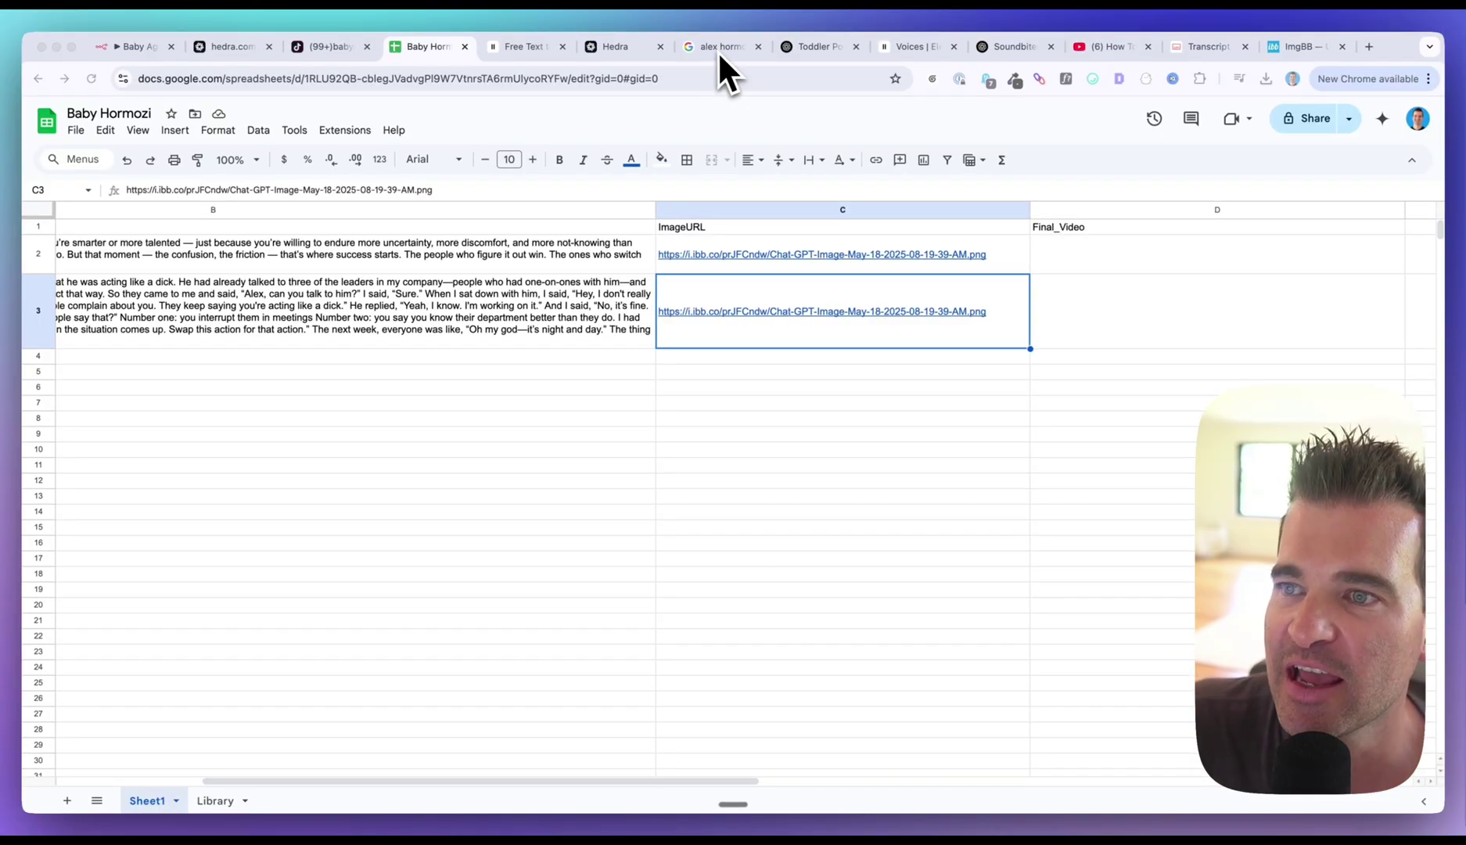
# - Browse the Google Images results for "alex hormozi" for possible reference photos
pyautogui.click(719, 52)
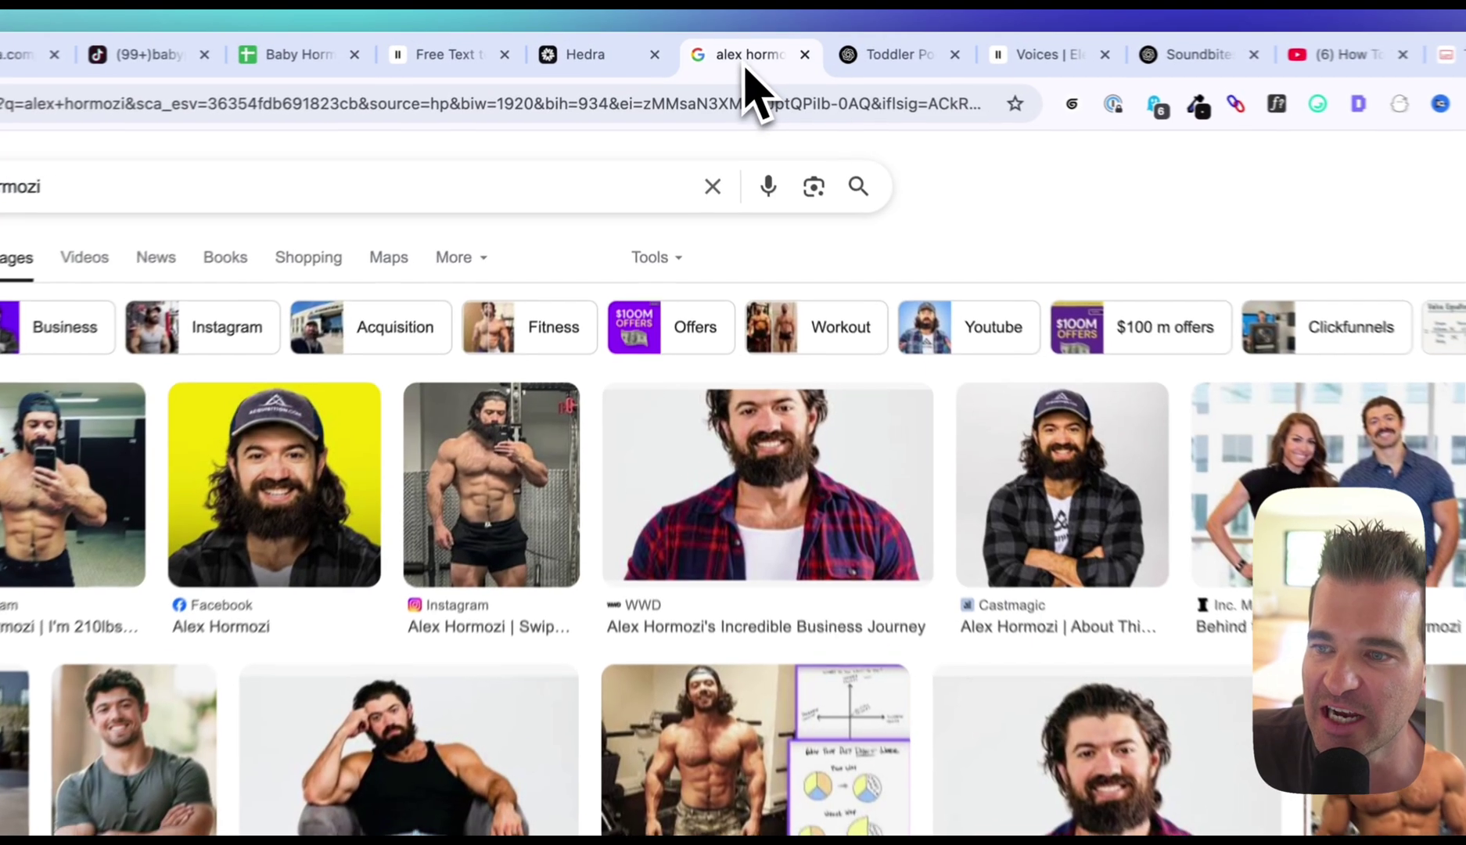
pyautogui.scroll(-1, 700, 479)
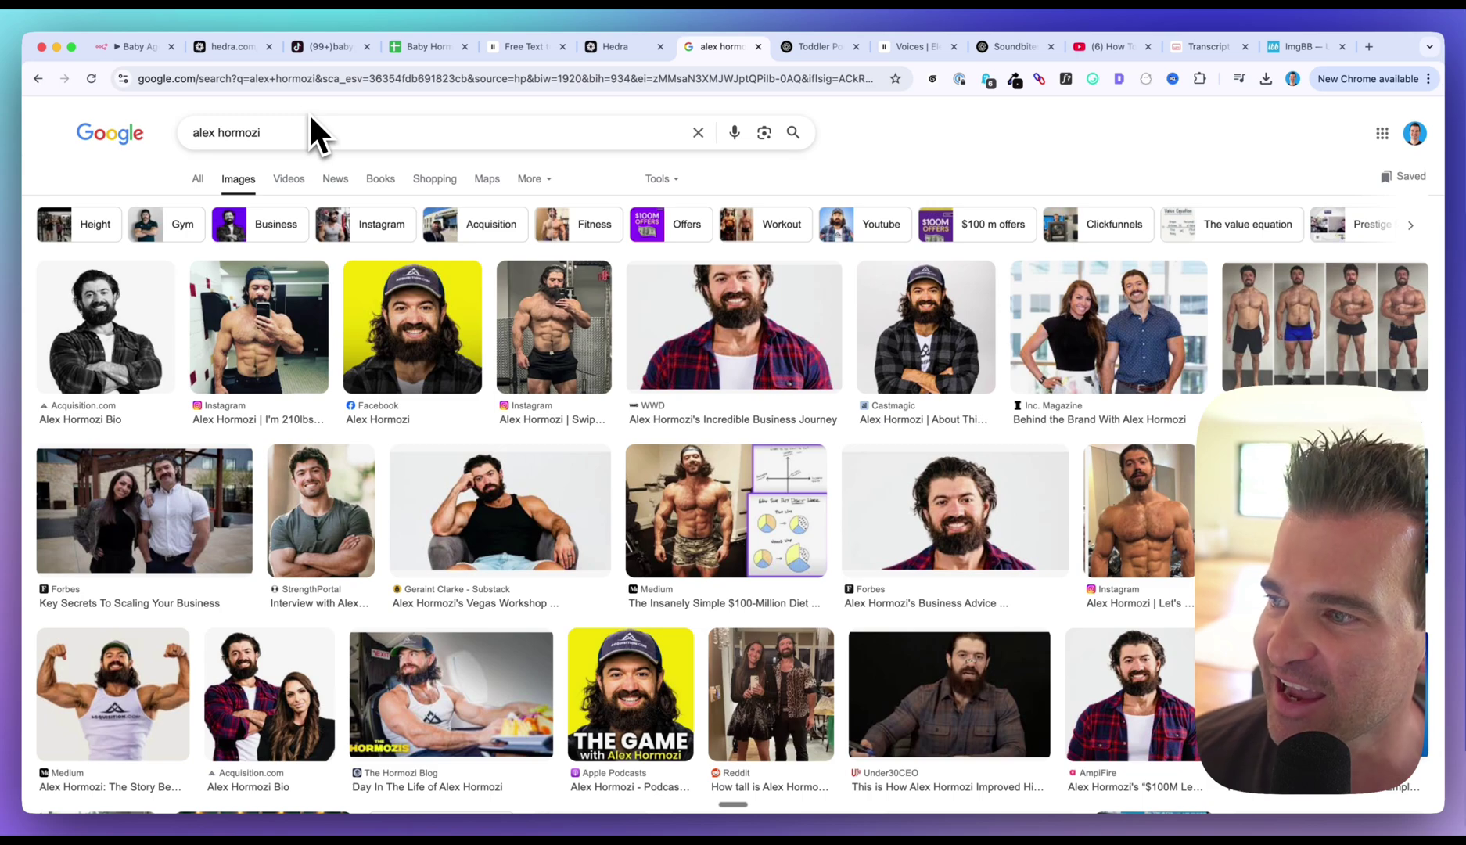
pyautogui.scroll(-3, 508, 399)
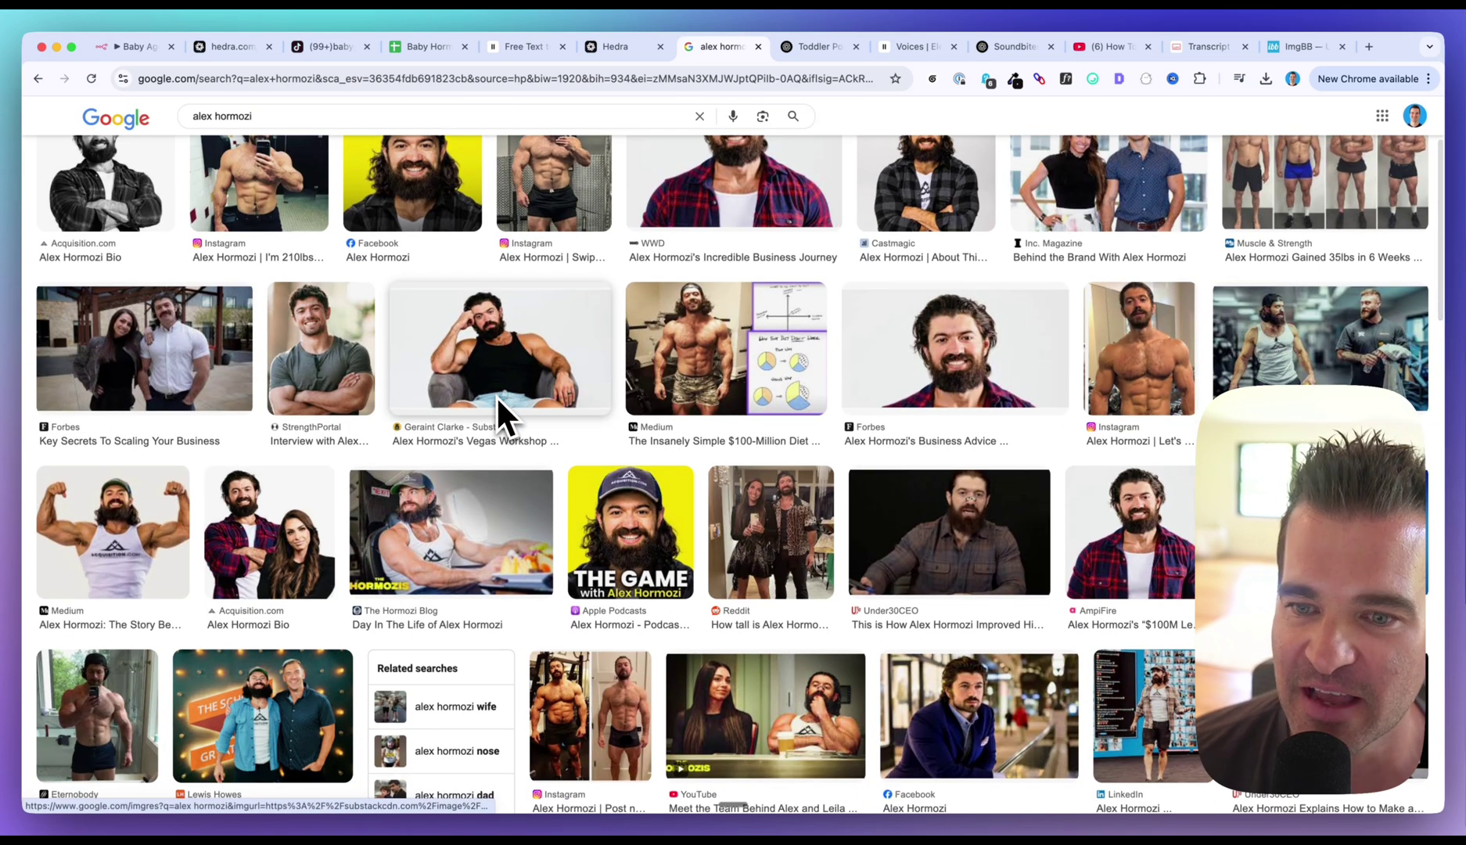
pyautogui.scroll(3, 496, 395)
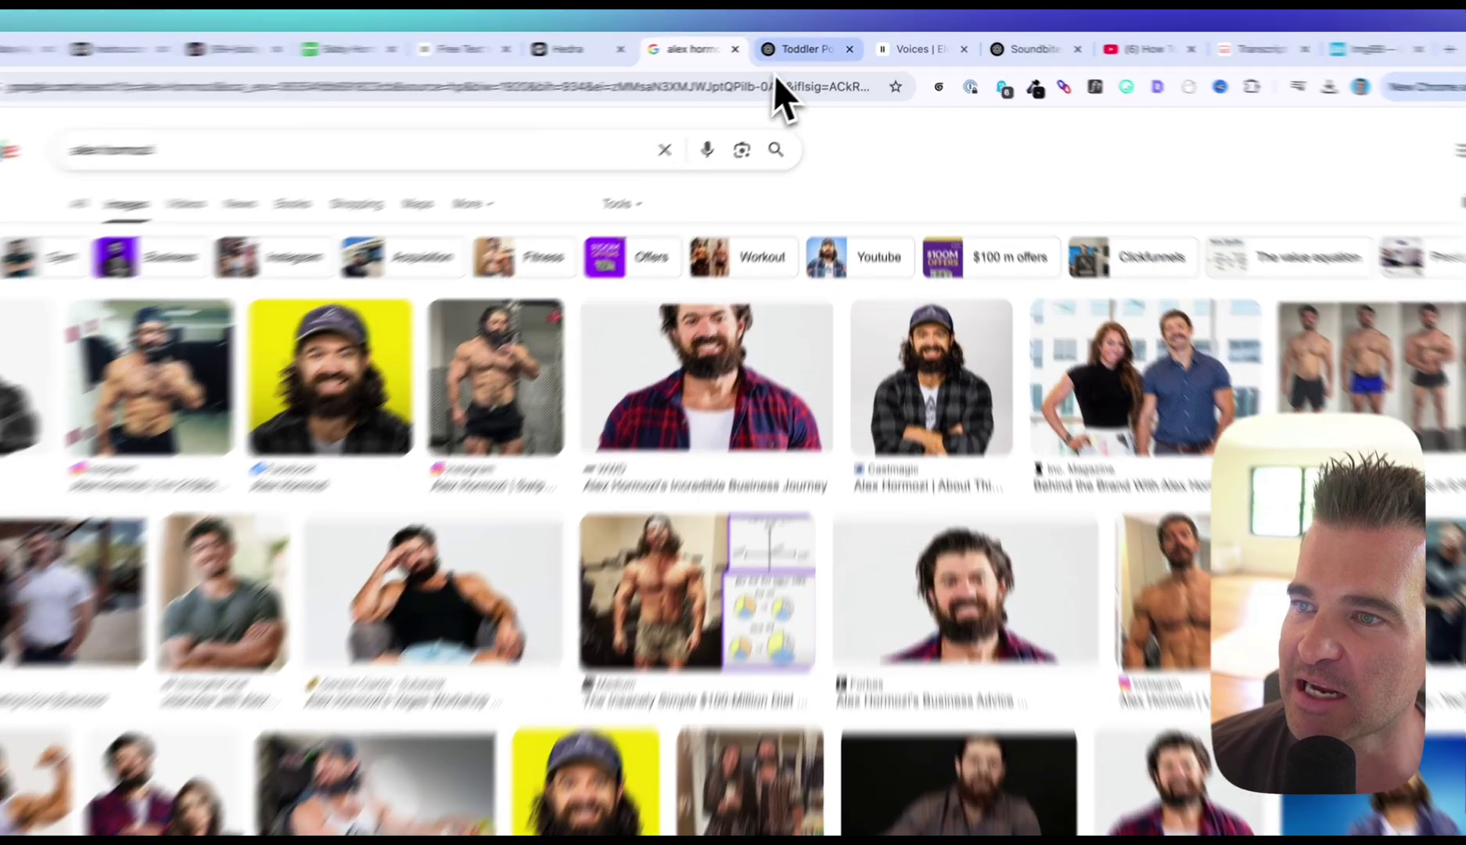
# - Switch to the ChatGPT toddler podcast chat and highlight the photo-realistic 9:16 portrait prompt below the reference image
pyautogui.click(802, 47)
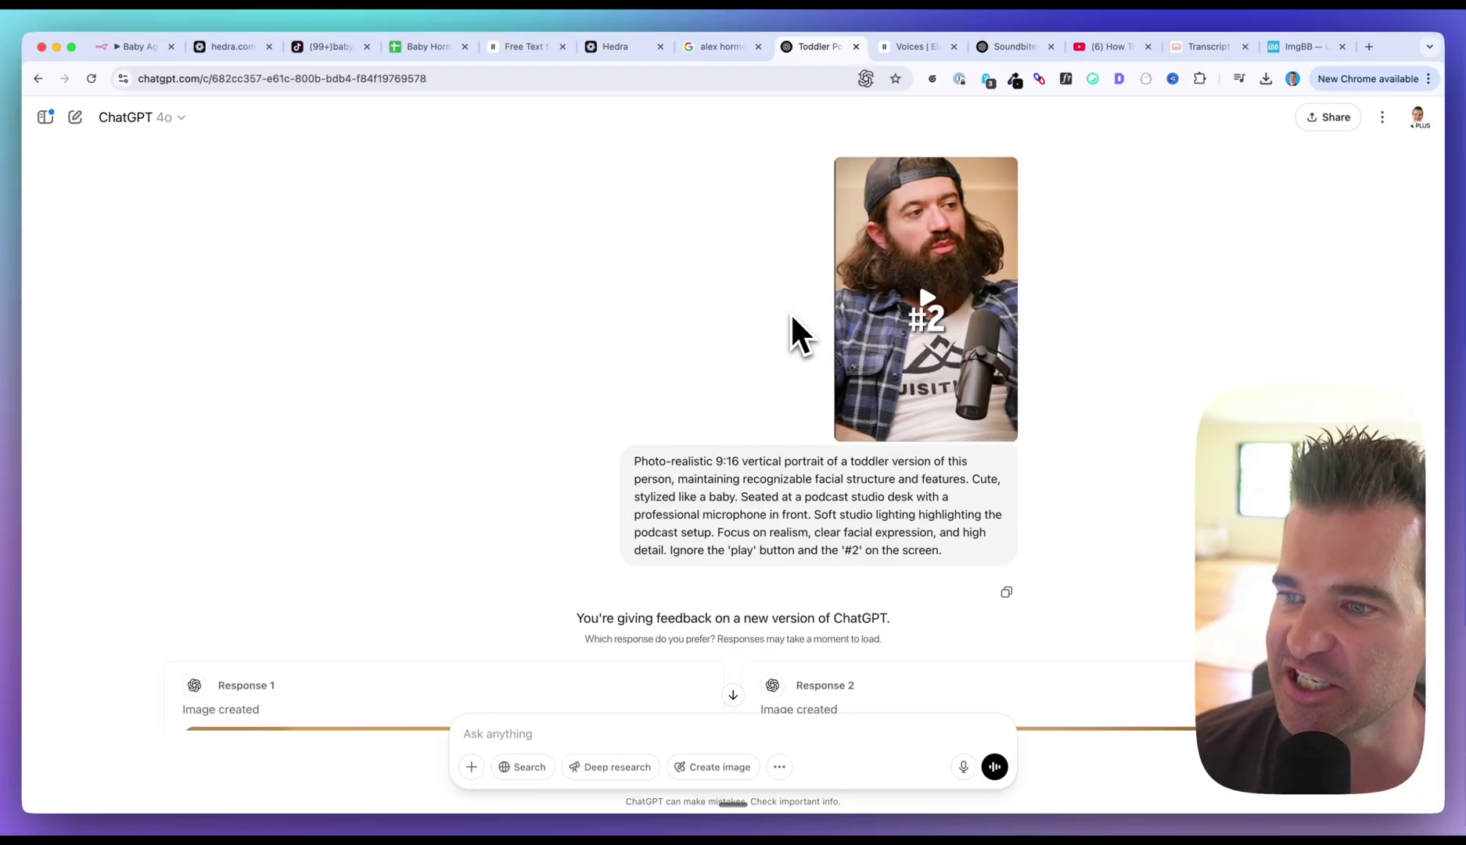
pyautogui.scroll(-2, 790, 313)
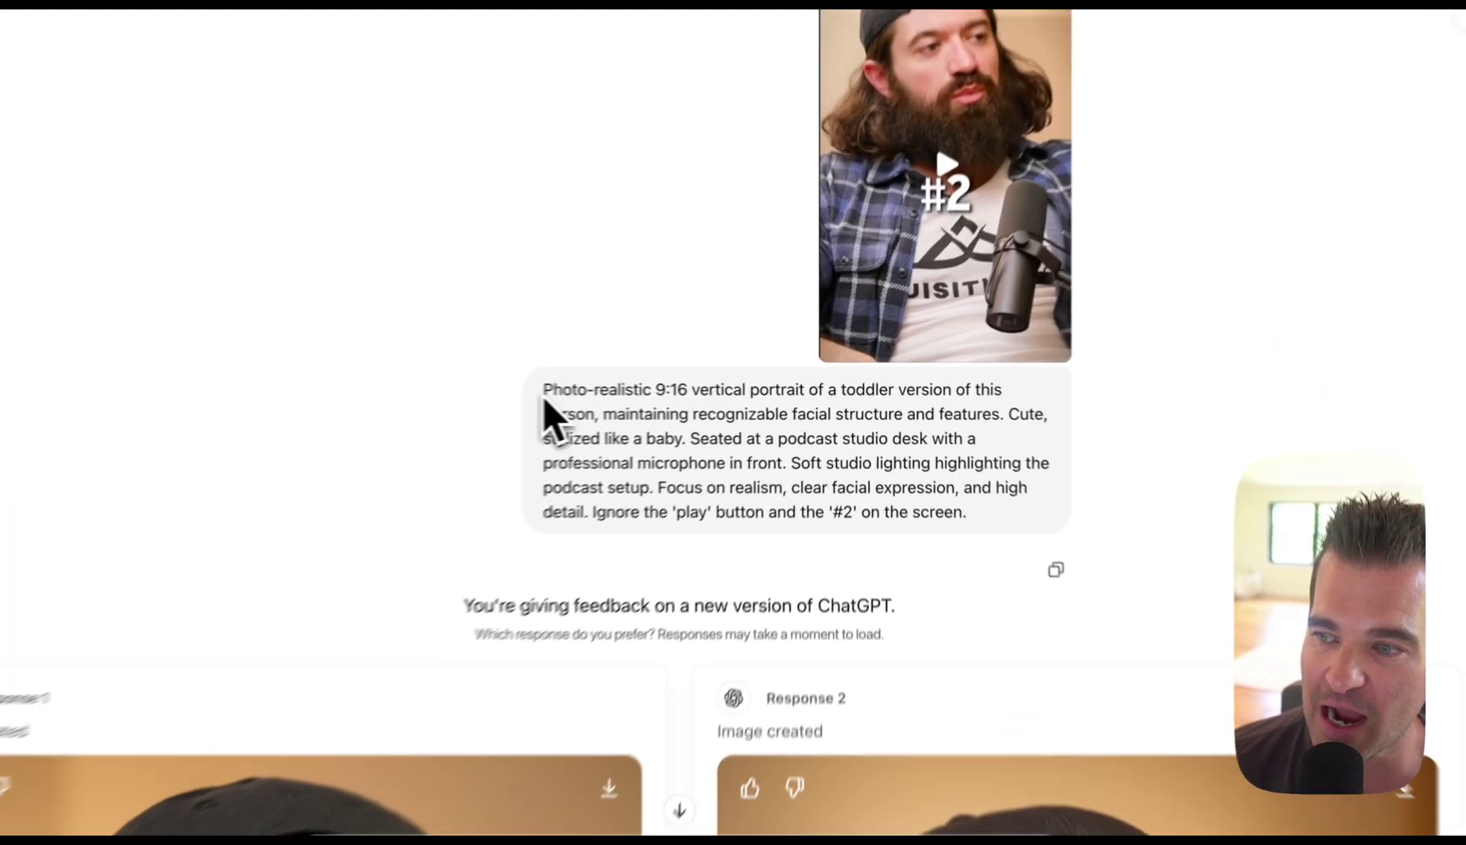
pyautogui.moveTo(635, 392); pyautogui.dragTo(989, 481)
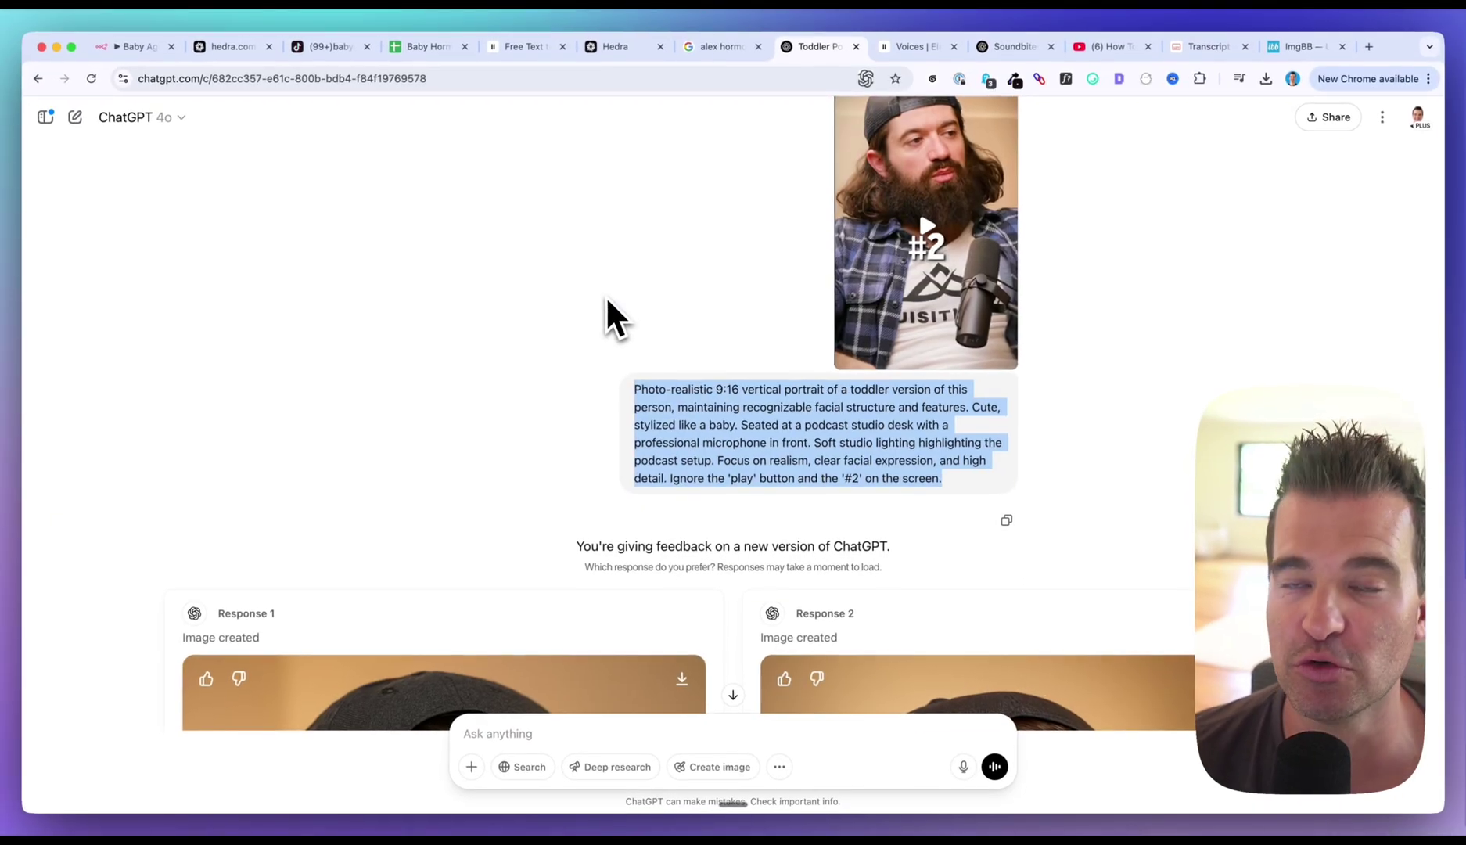
pyautogui.scroll(-2, 605, 305)
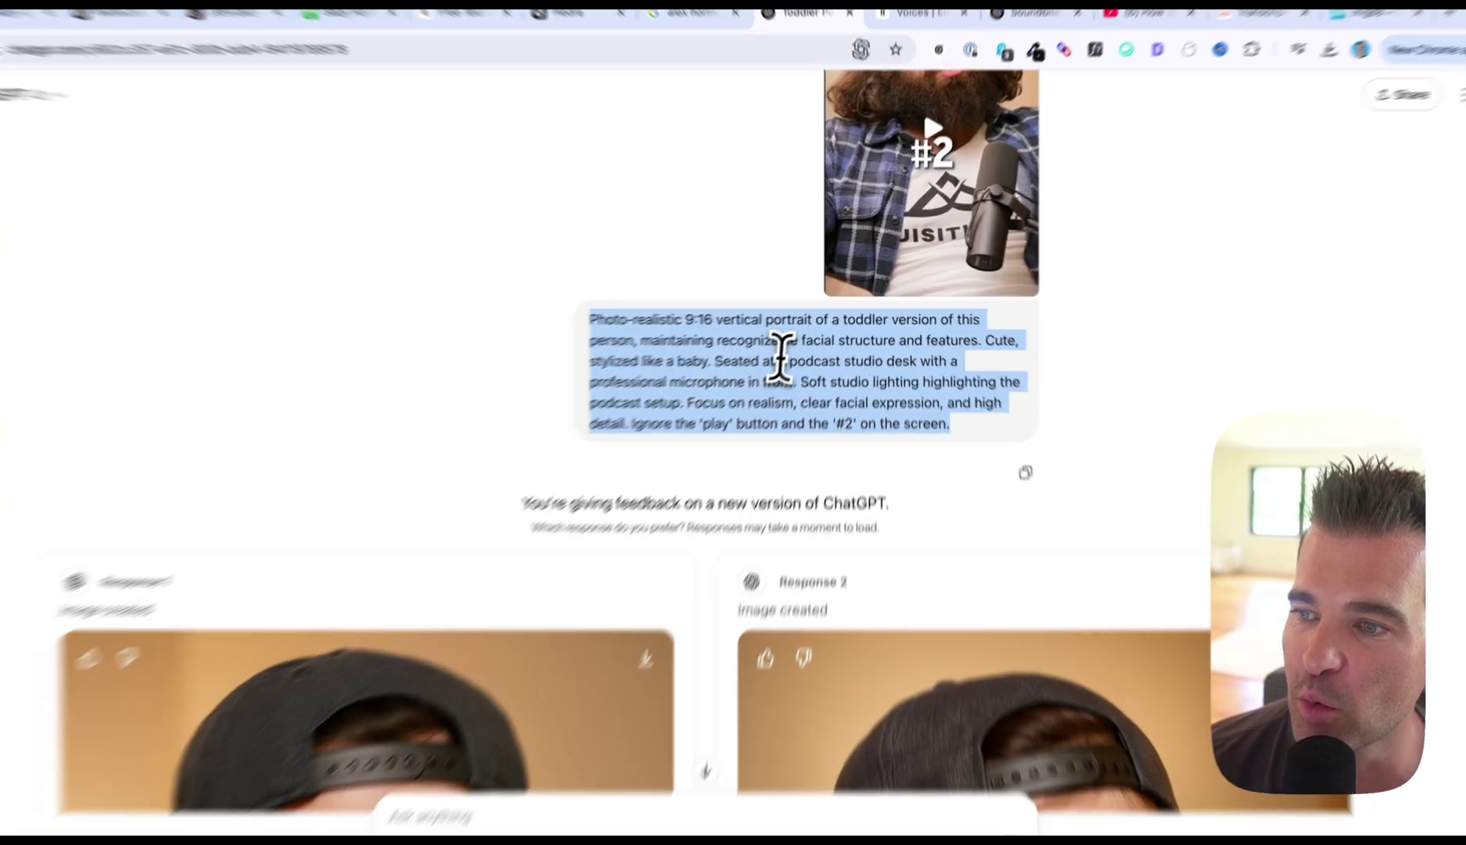
pyautogui.click(807, 350)
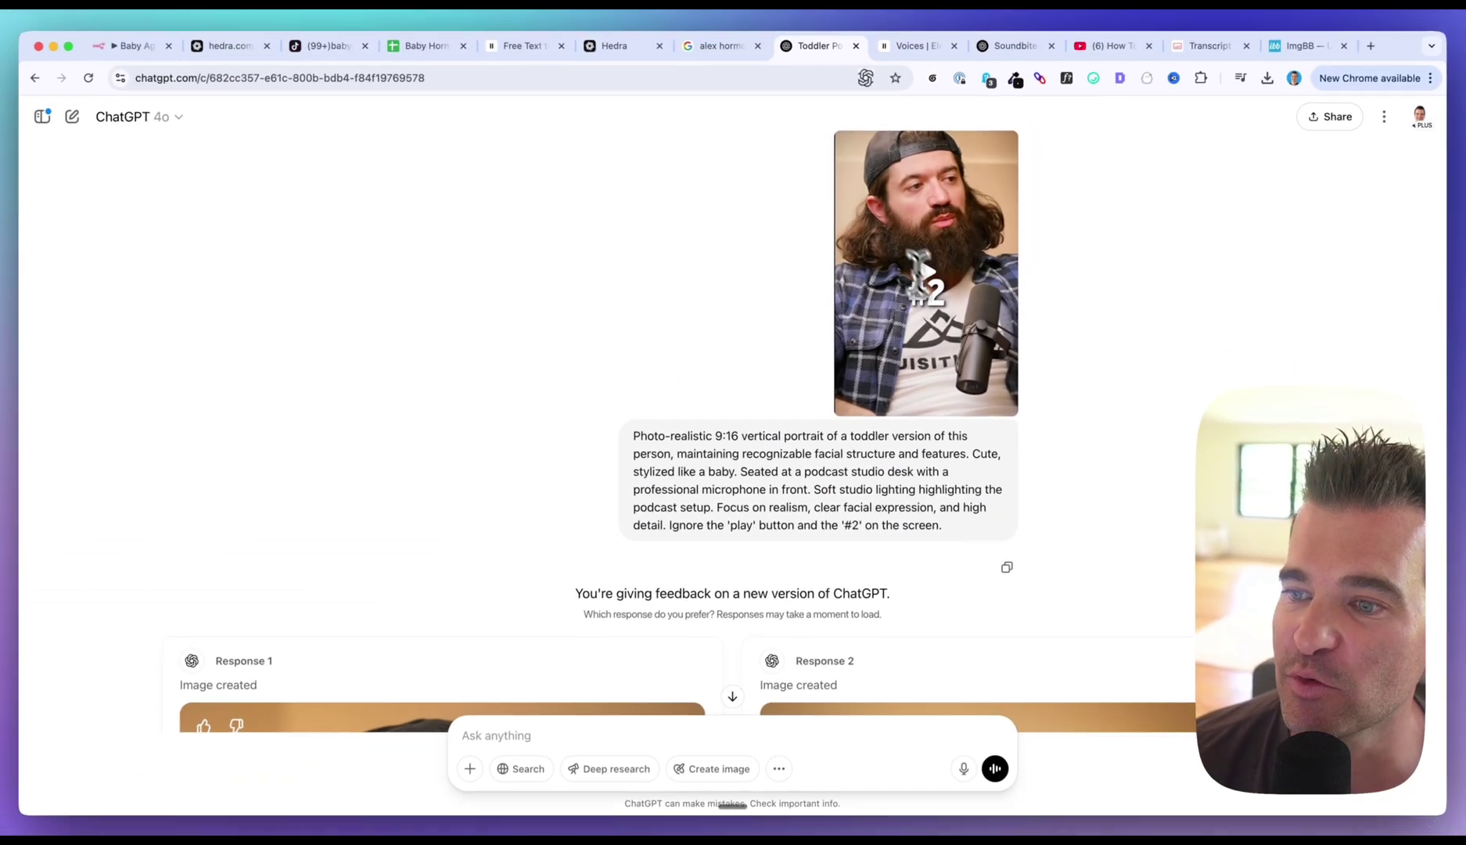
# - Compare the two generated toddler portraits and choose Response 1 as the preferred image
pyautogui.scroll(-4, 573, 317)
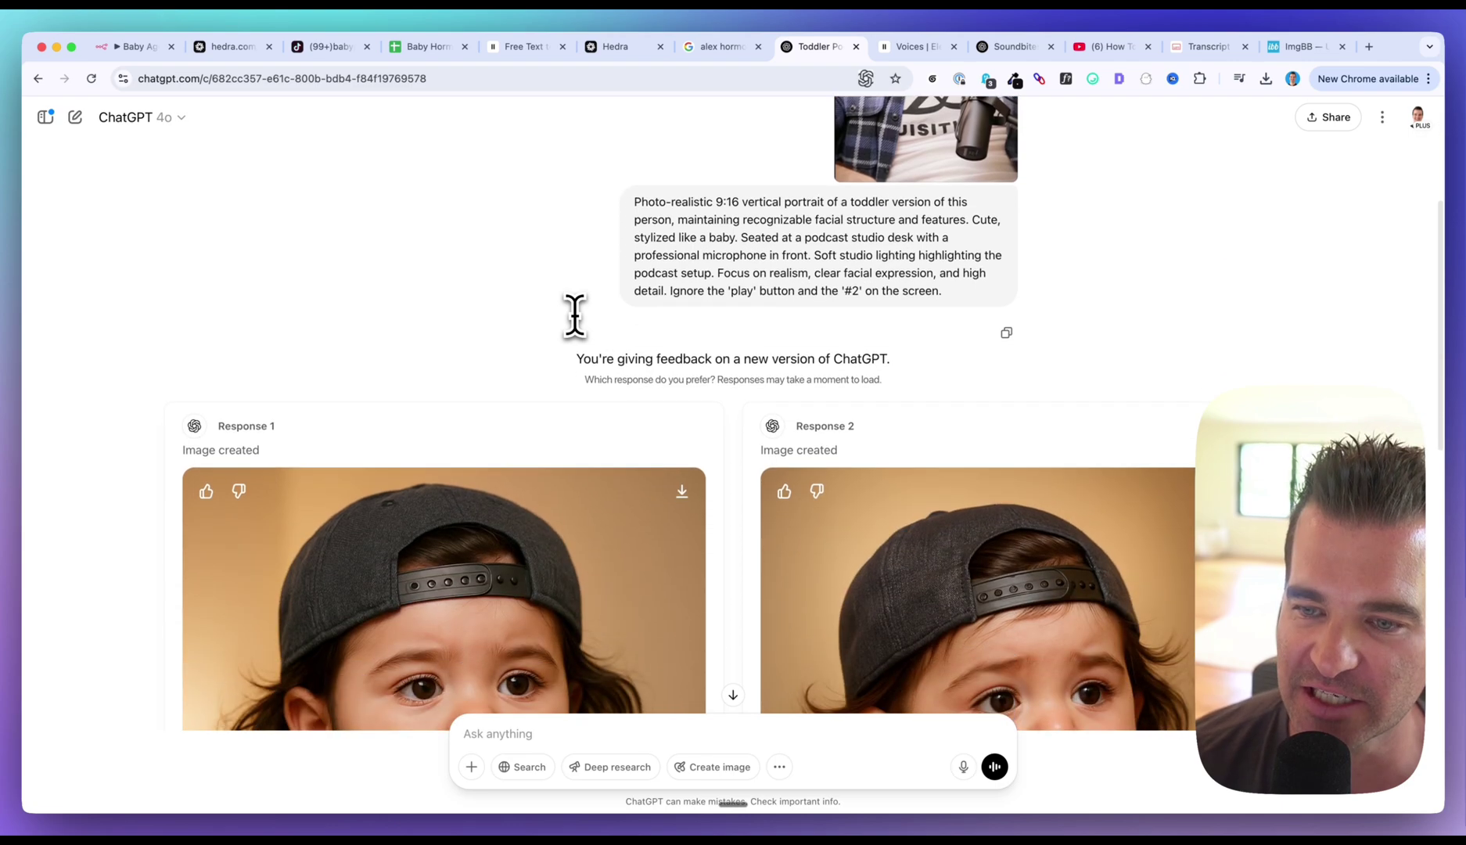
pyautogui.scroll(-4, 574, 315)
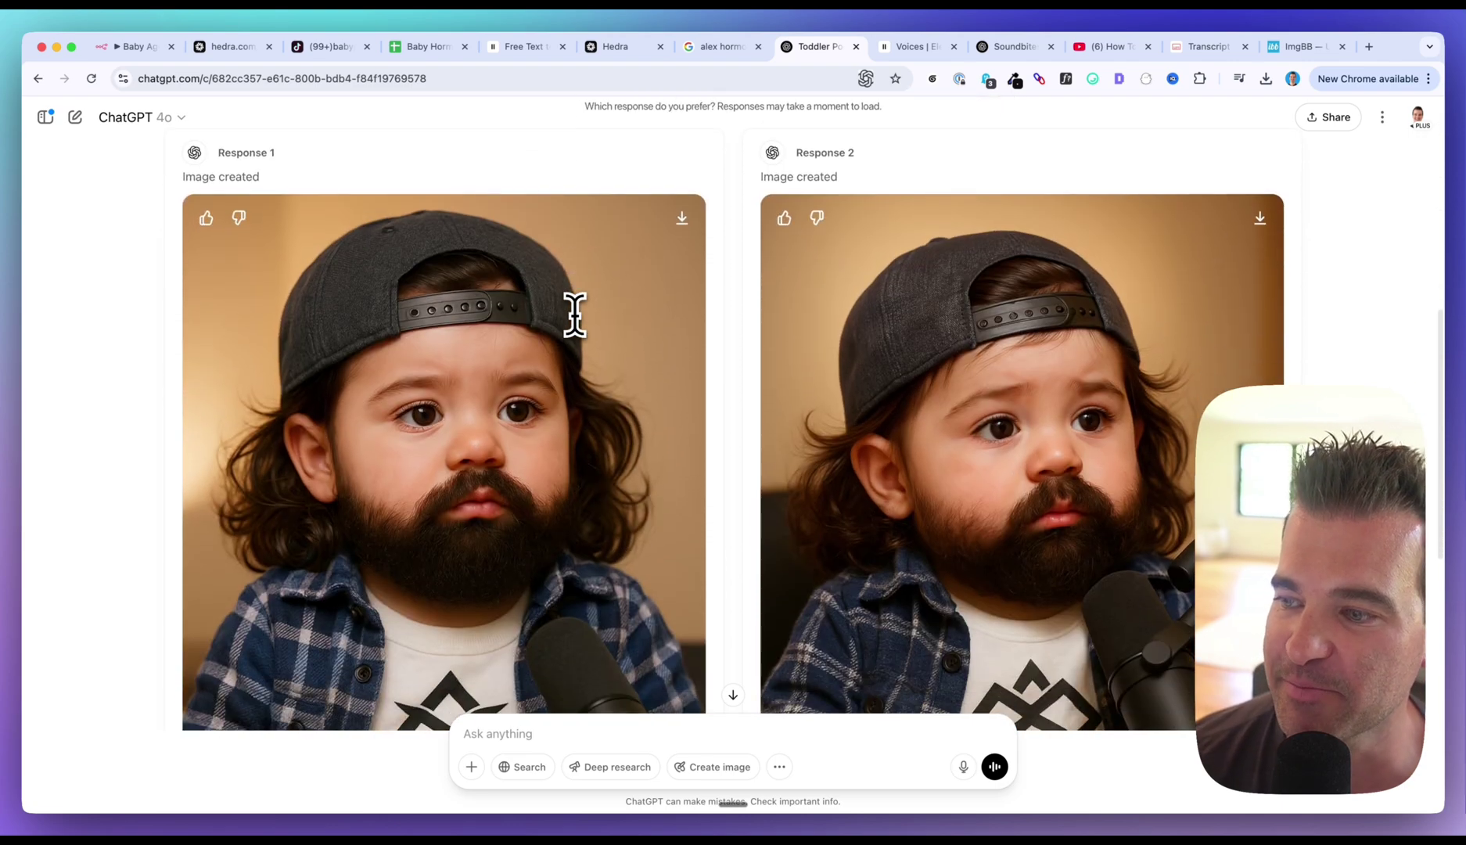
pyautogui.scroll(-3, 575, 314)
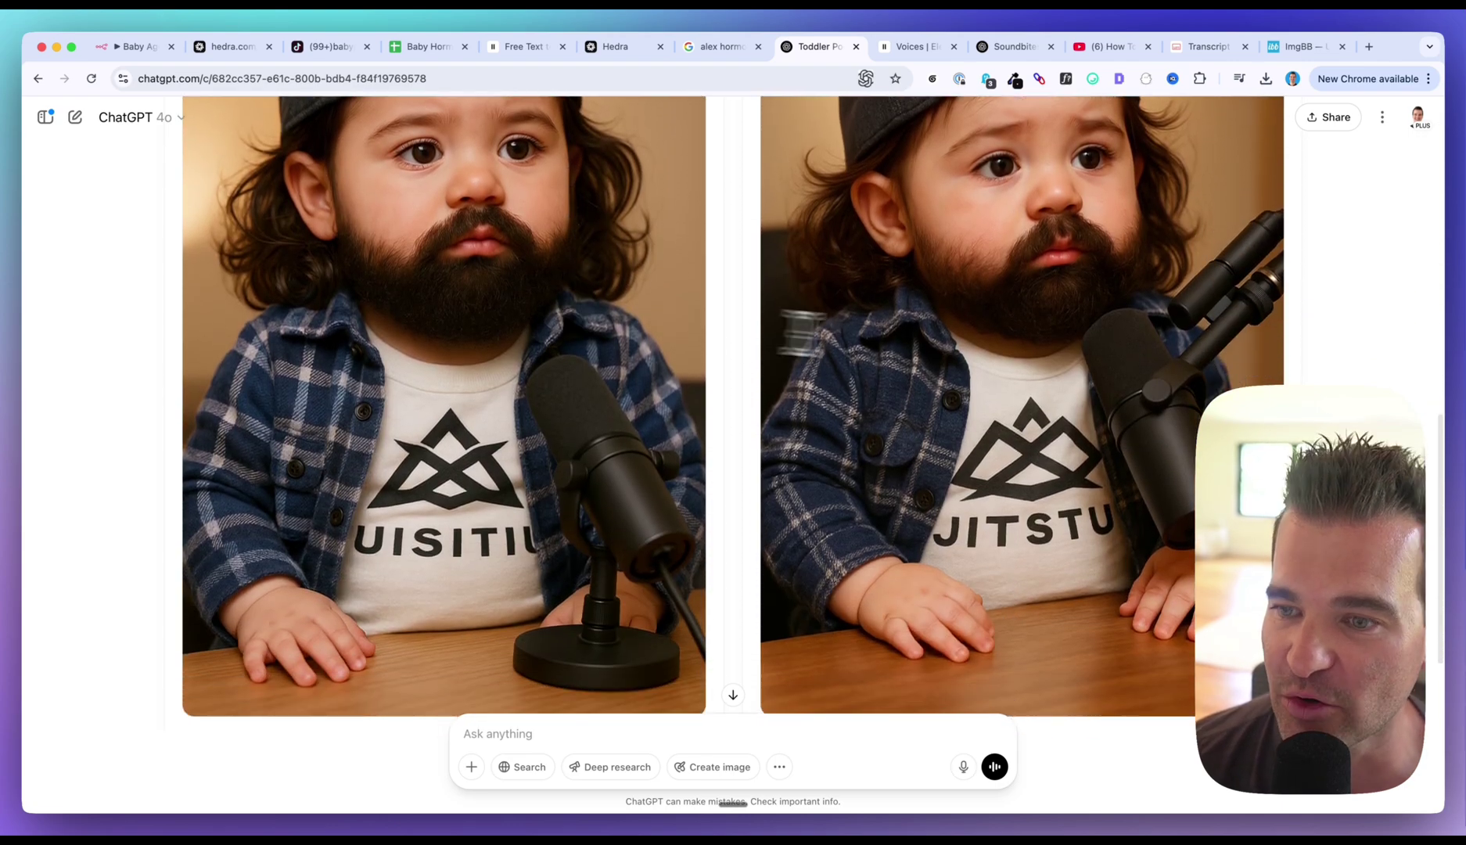
pyautogui.scroll(-3, 439, 376)
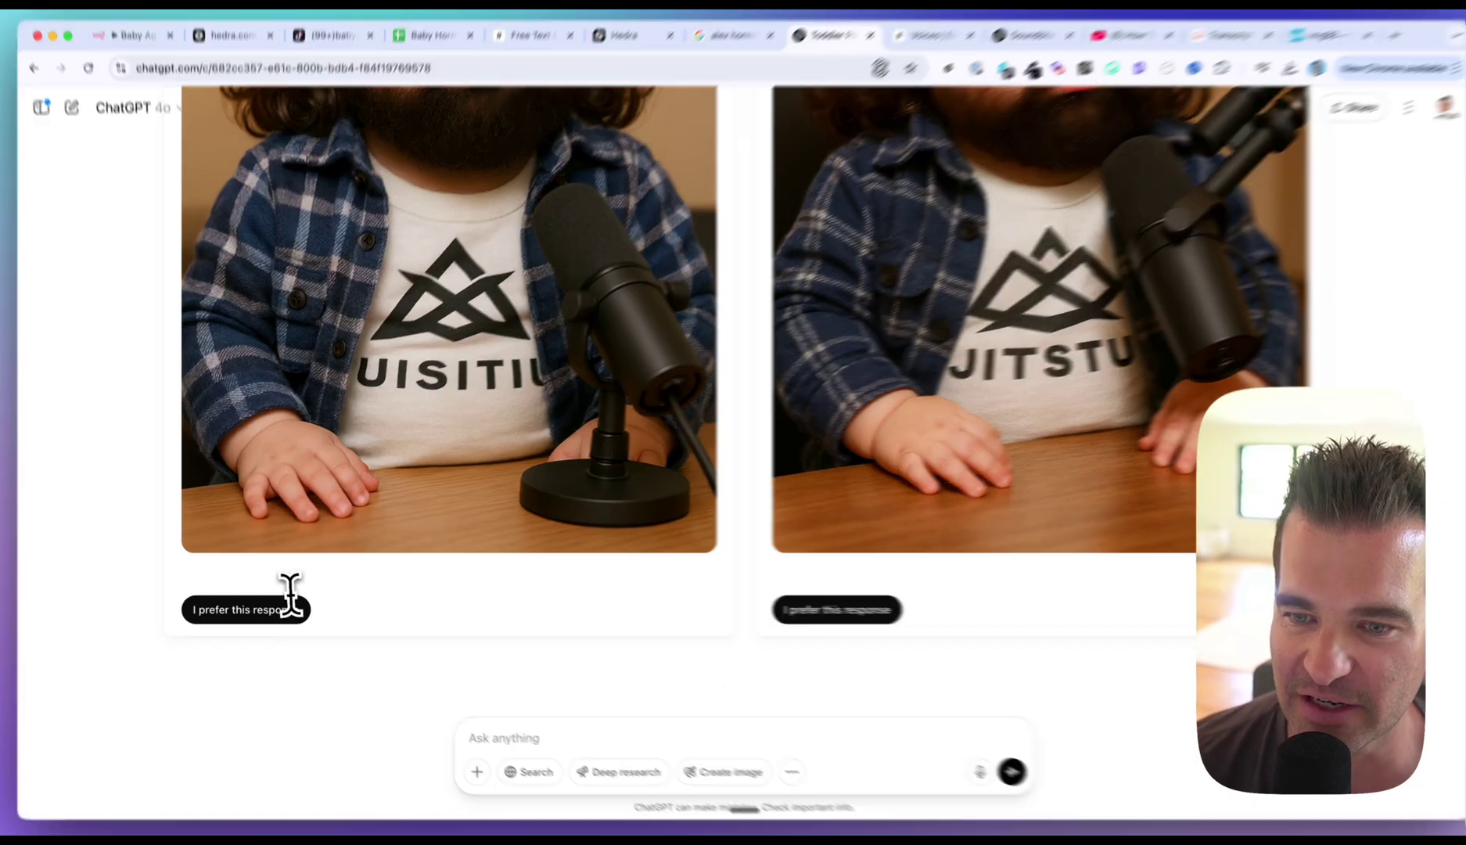
pyautogui.click(284, 607)
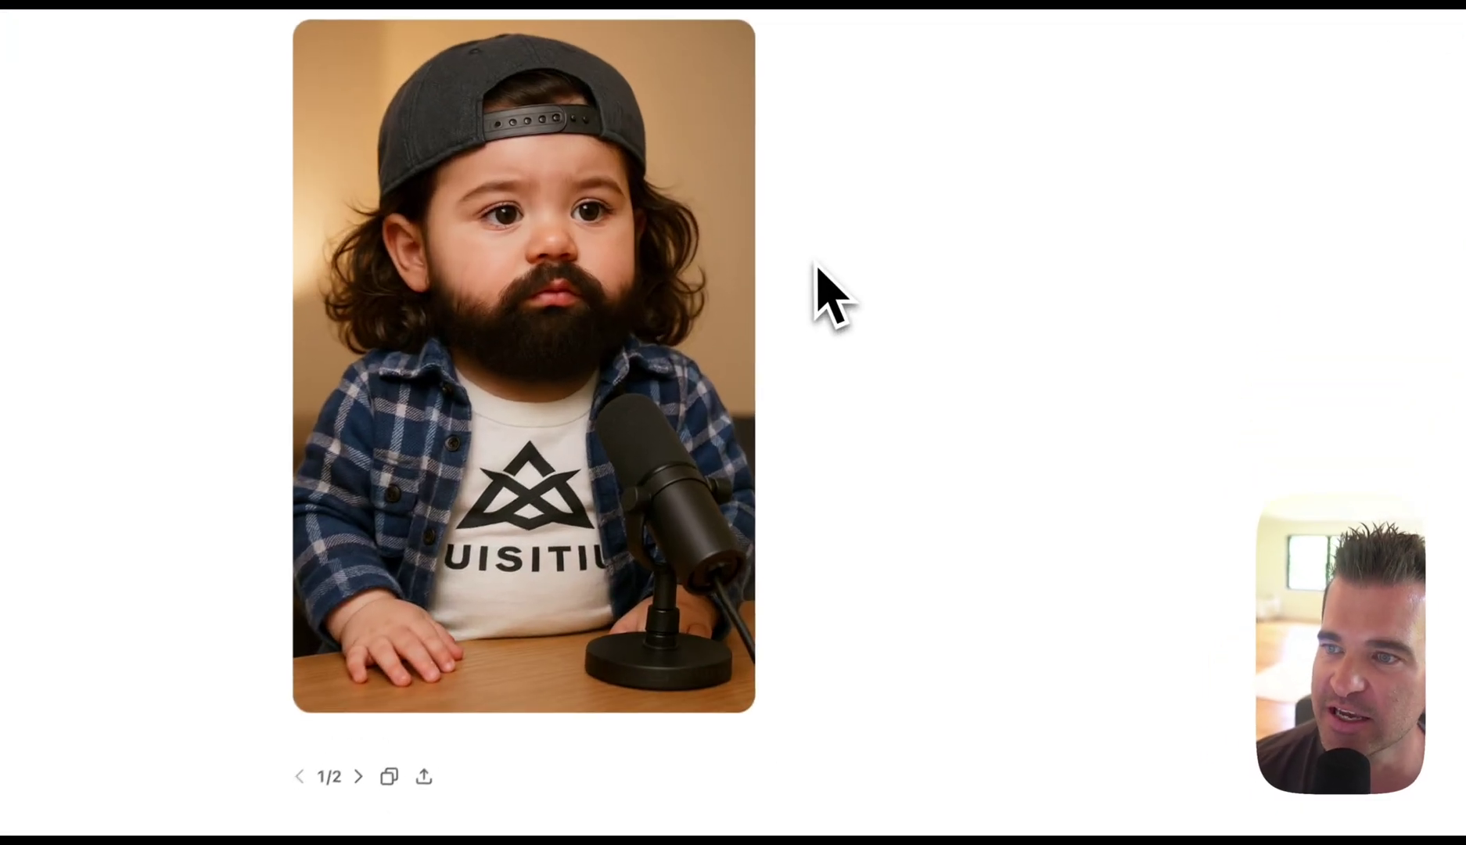
# - Download the chosen toddler portrait and upload it to ImgBB with the "Don't autodelete" option
pyautogui.click(419, 686)
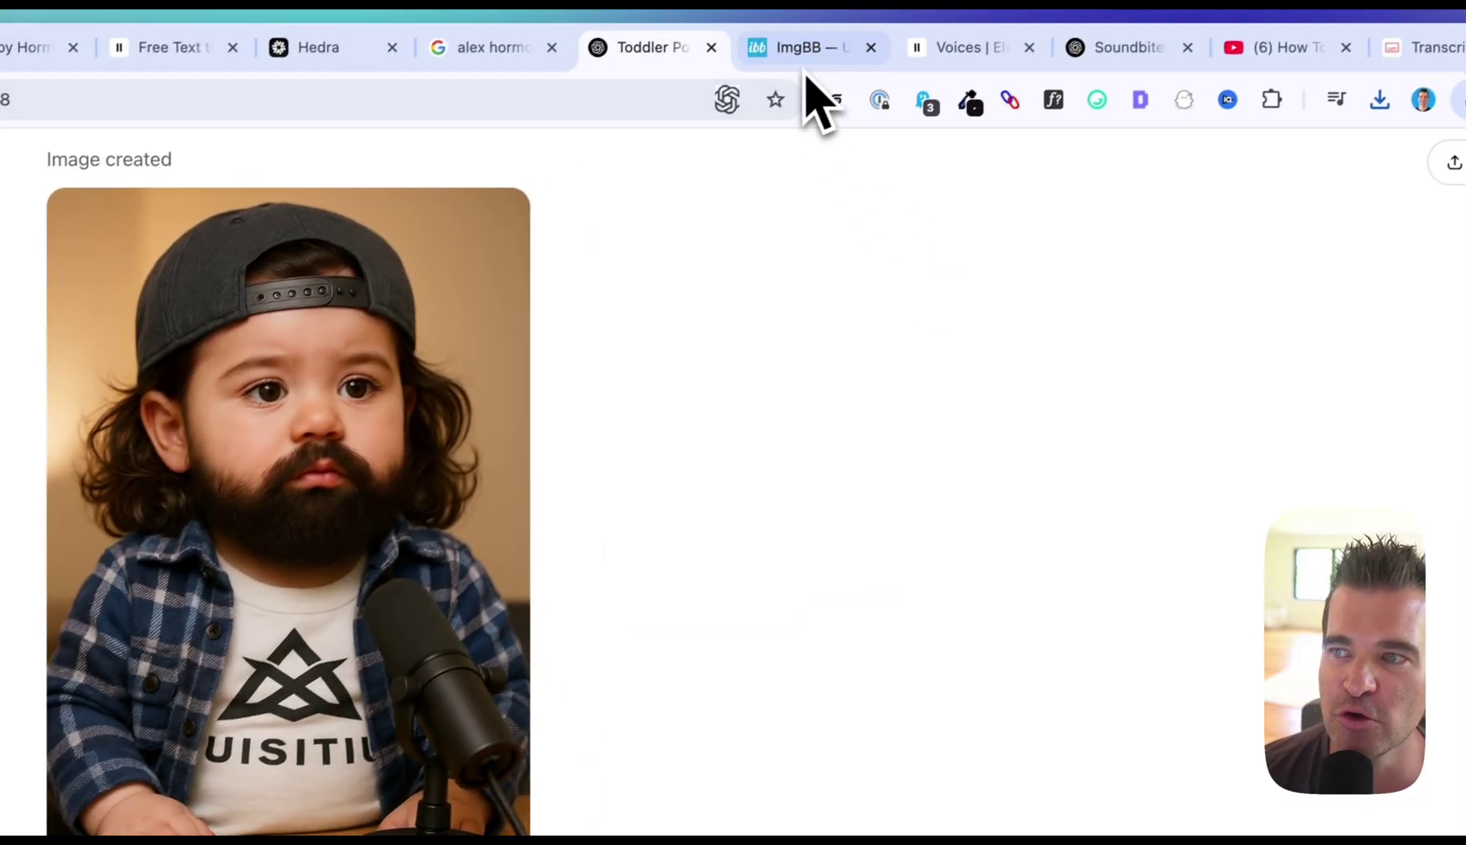
pyautogui.click(799, 52)
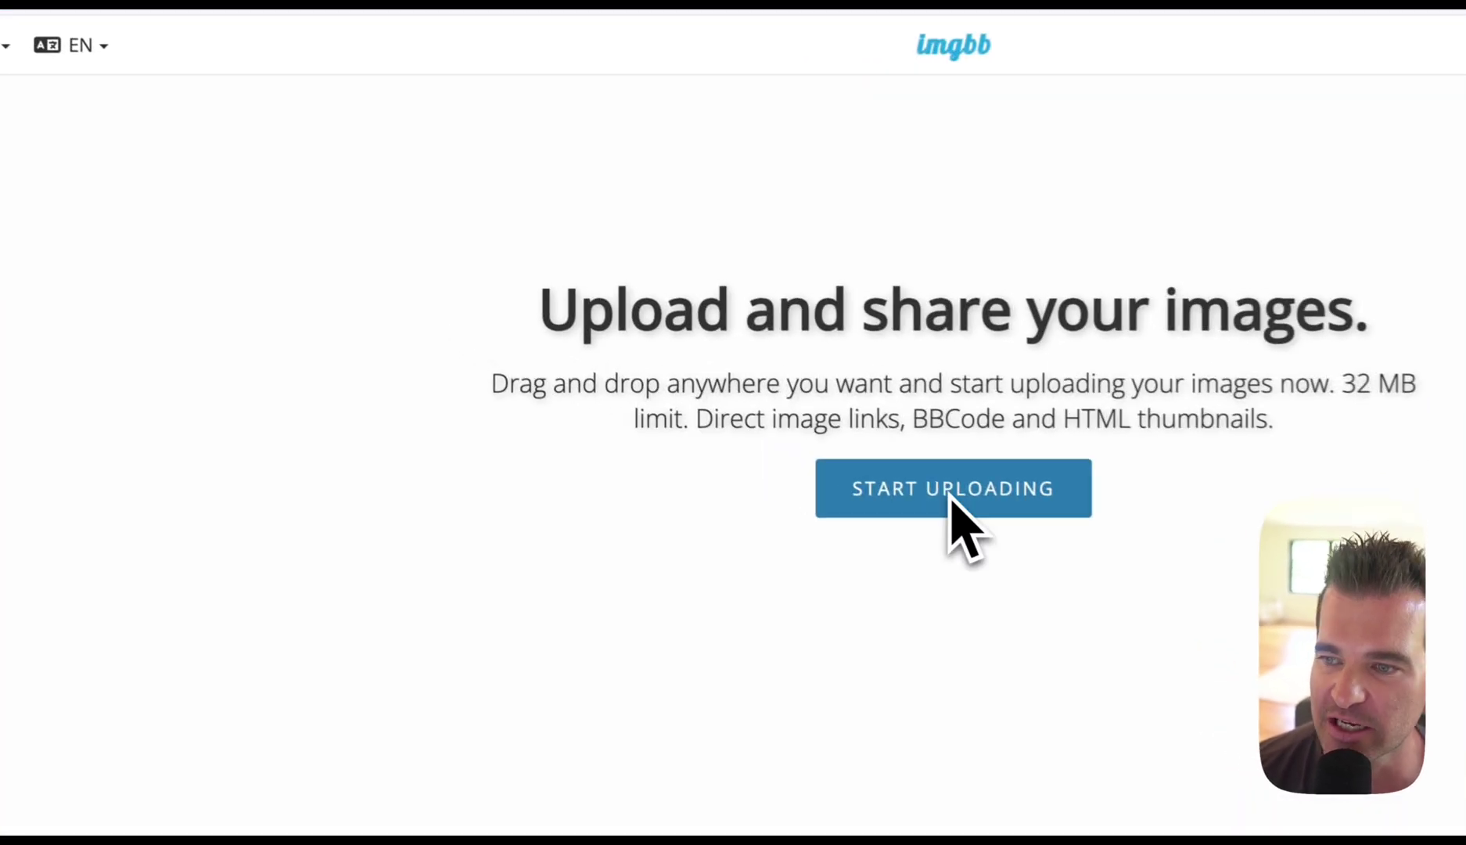
pyautogui.click(739, 397)
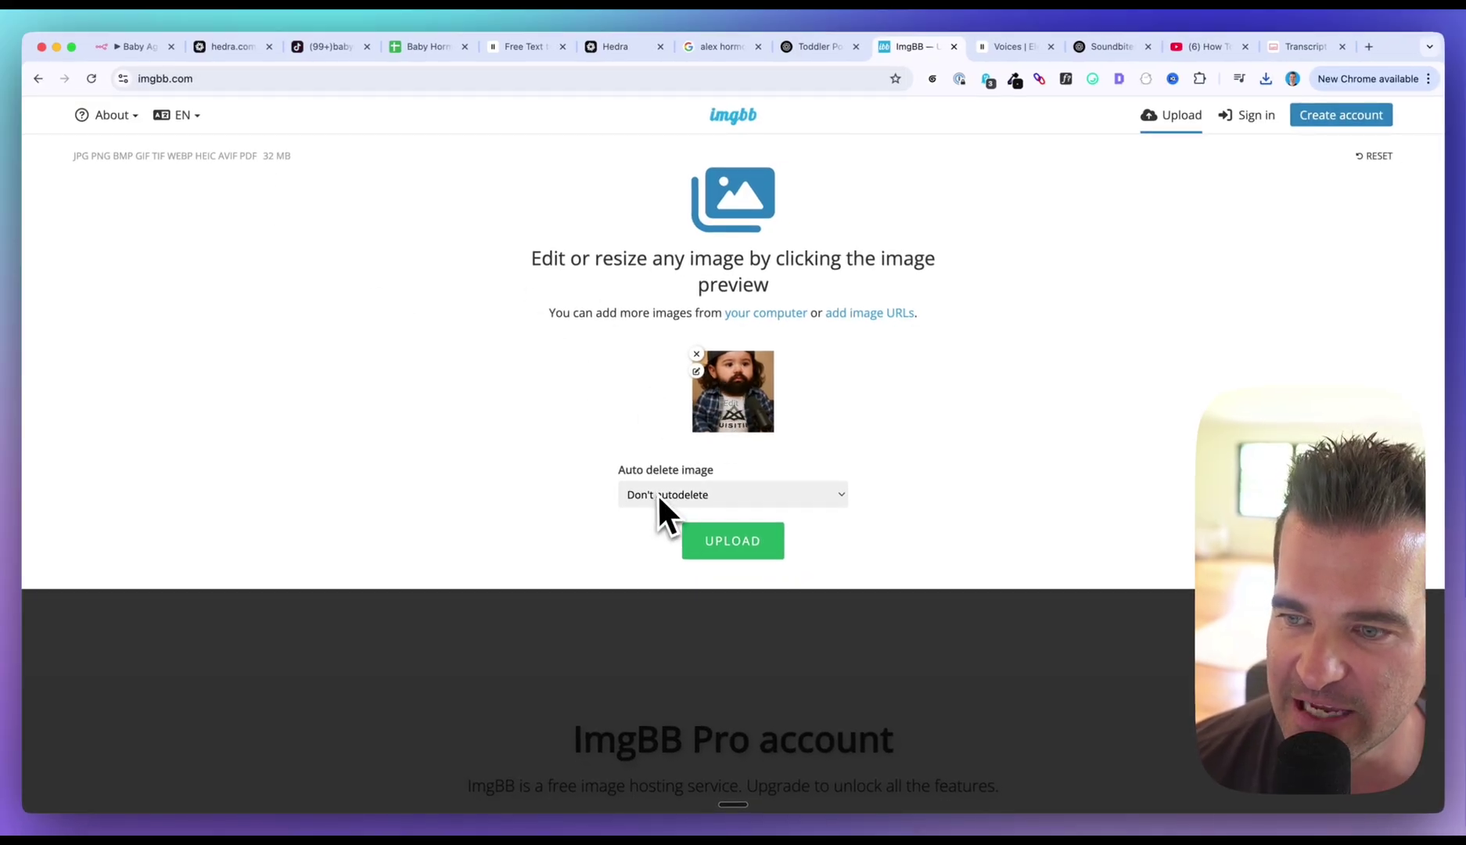
pyautogui.click(729, 540)
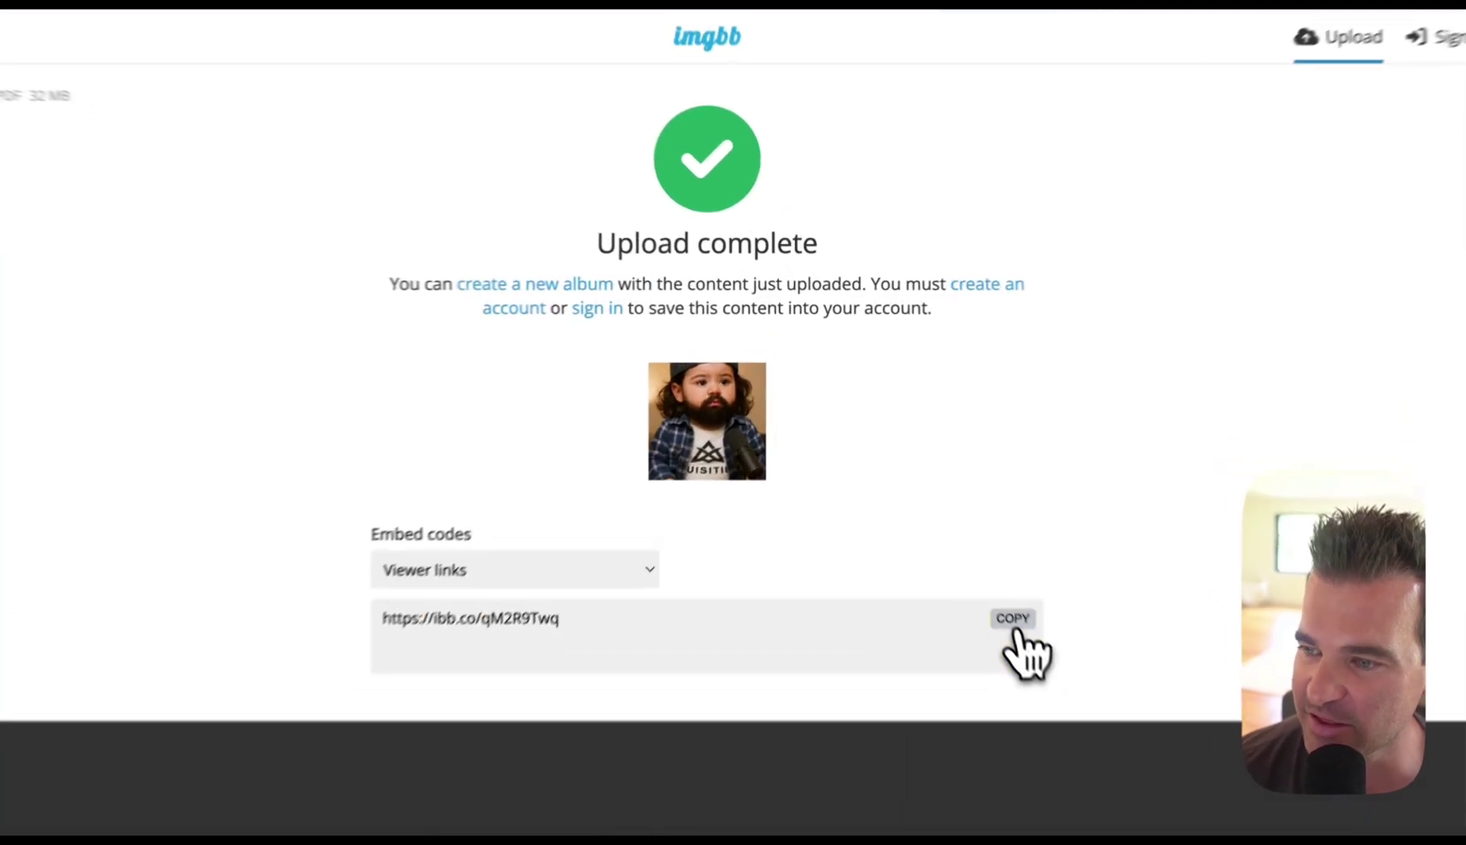
# - Copy the uploaded portrait's ImgBB viewer link, open its page in the browser and highlight the page address
pyautogui.click(944, 520)
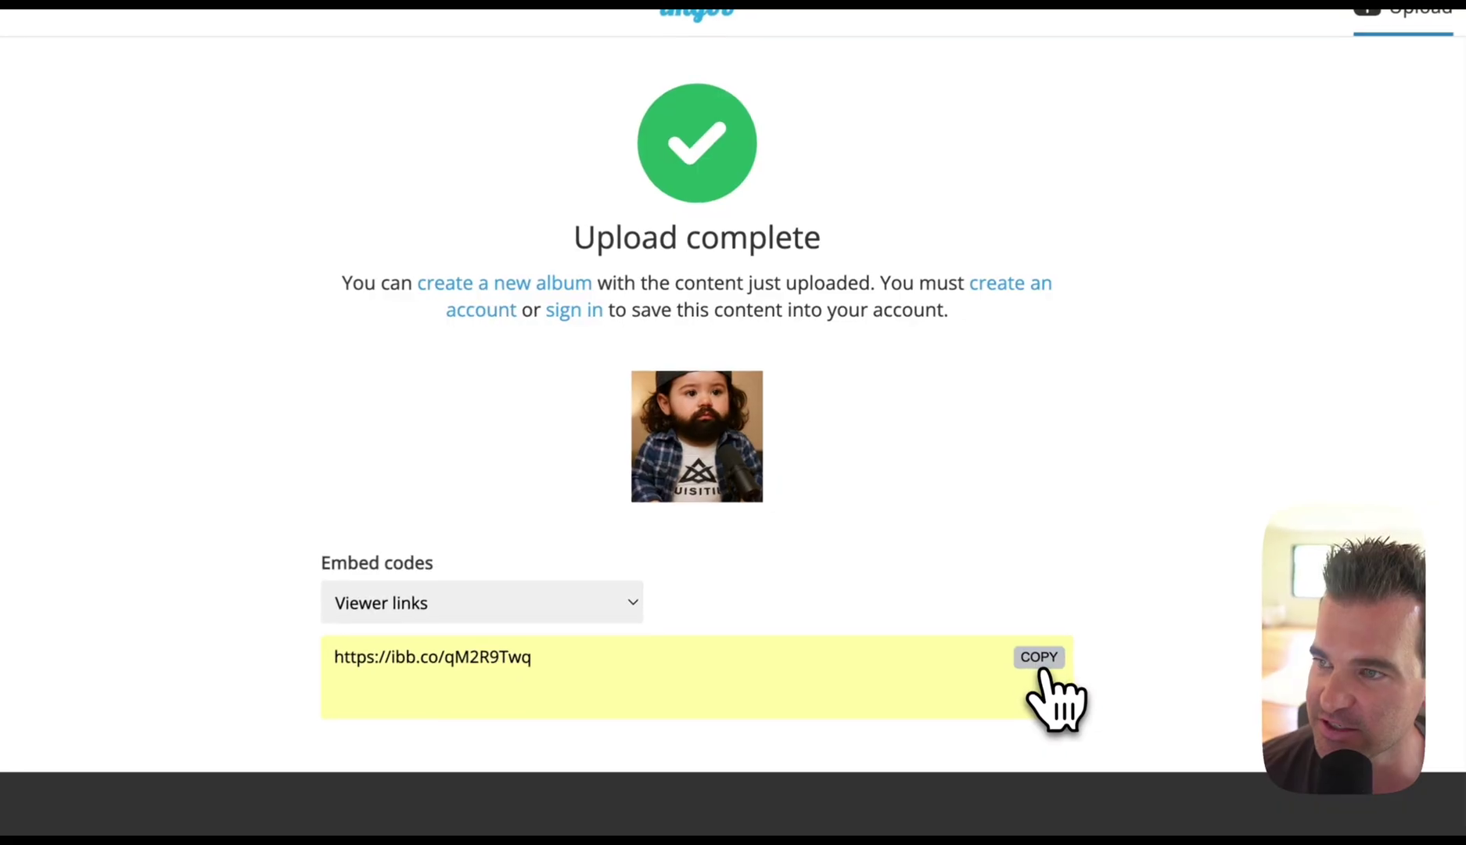
pyautogui.click(380, 14)
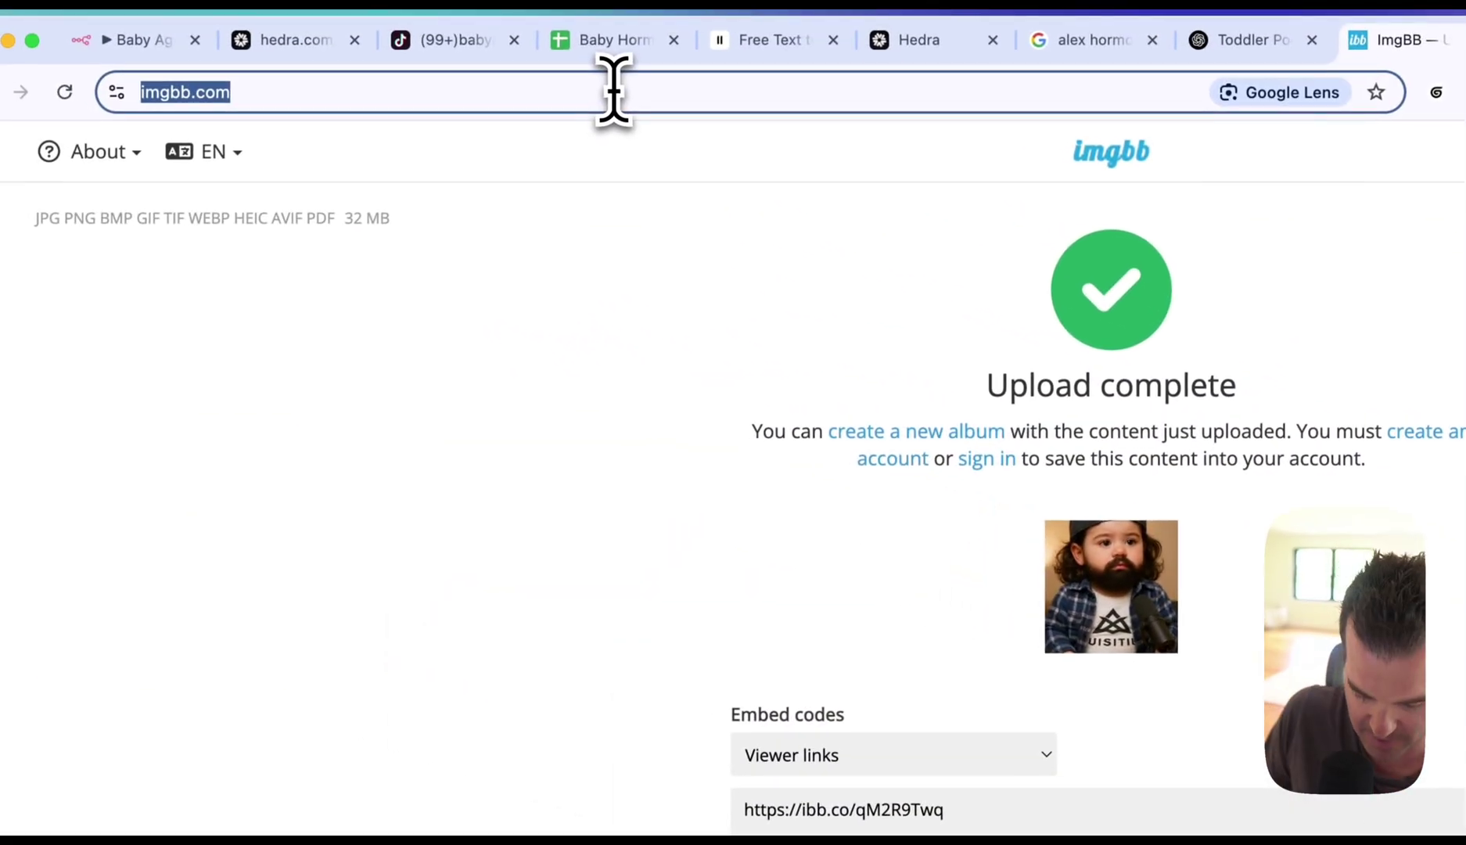
pyautogui.press('super+v')
pyautogui.press('Return')
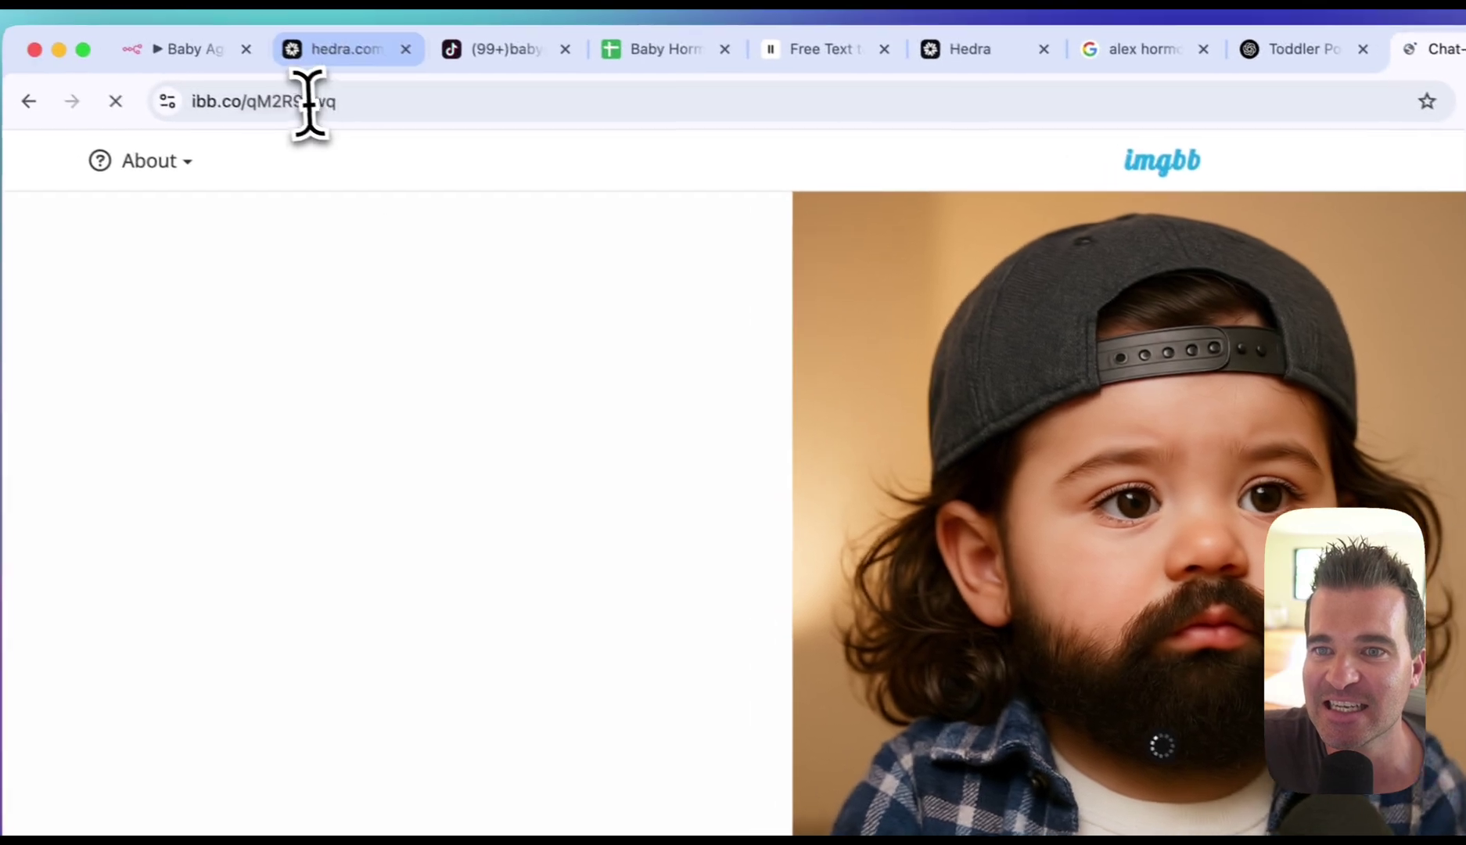
pyautogui.click(309, 102)
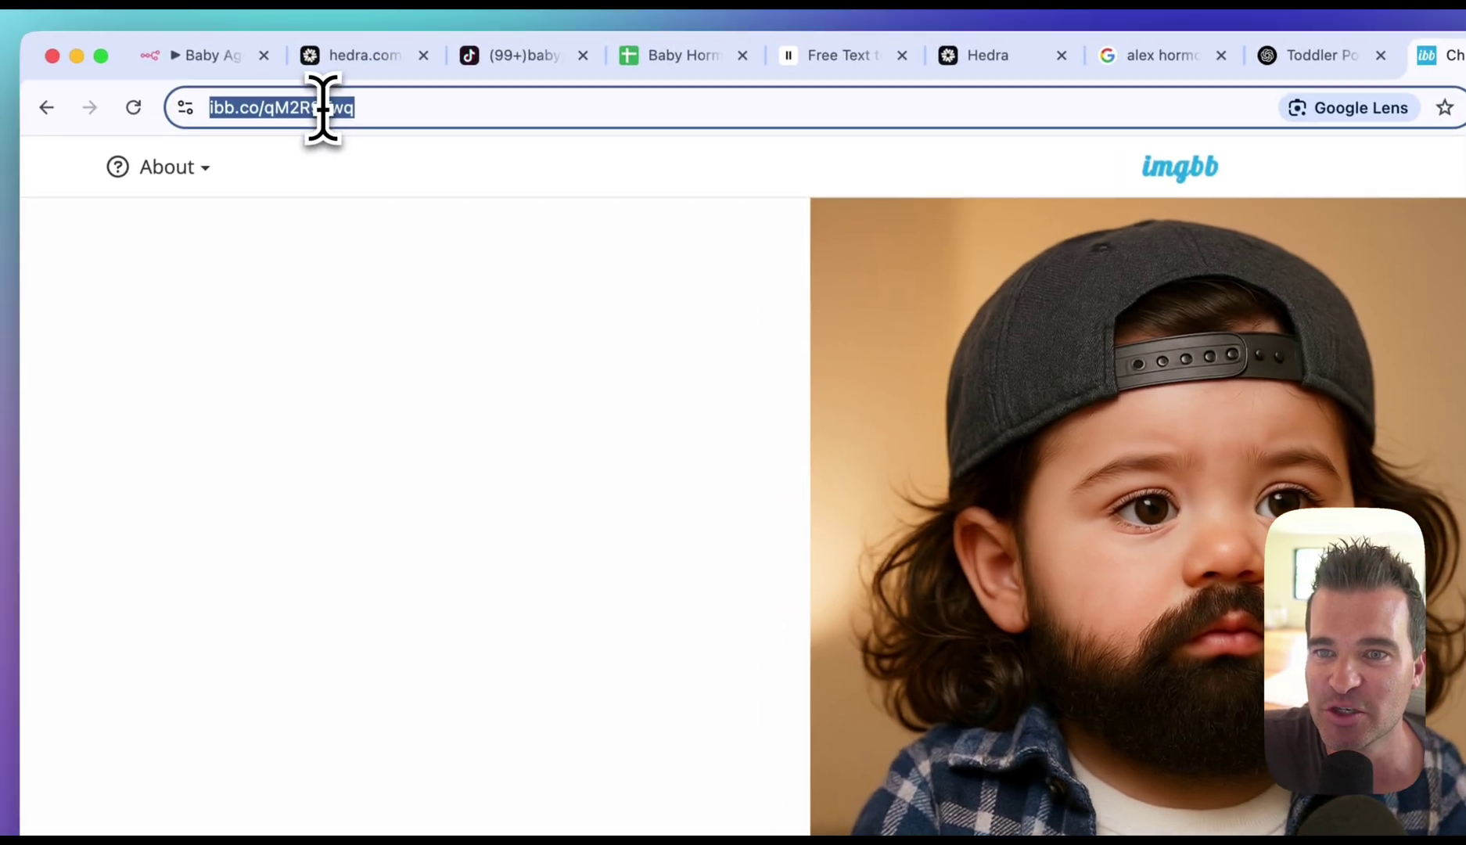
pyautogui.click(519, 416)
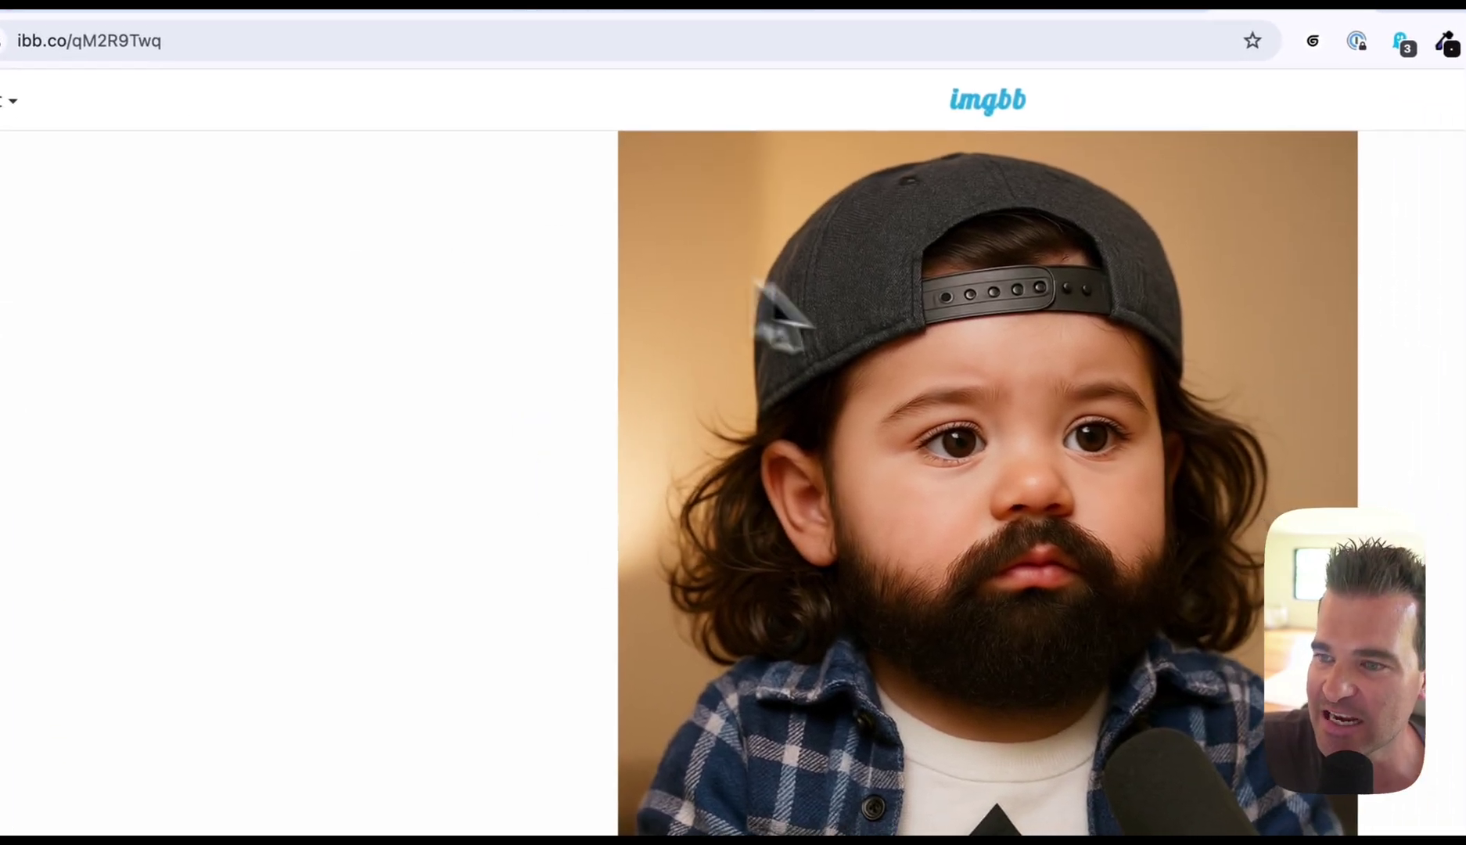
# - Open the ImgBB portrait by itself in a new tab and go to its direct .png address
pyautogui.rightClick(891, 421)
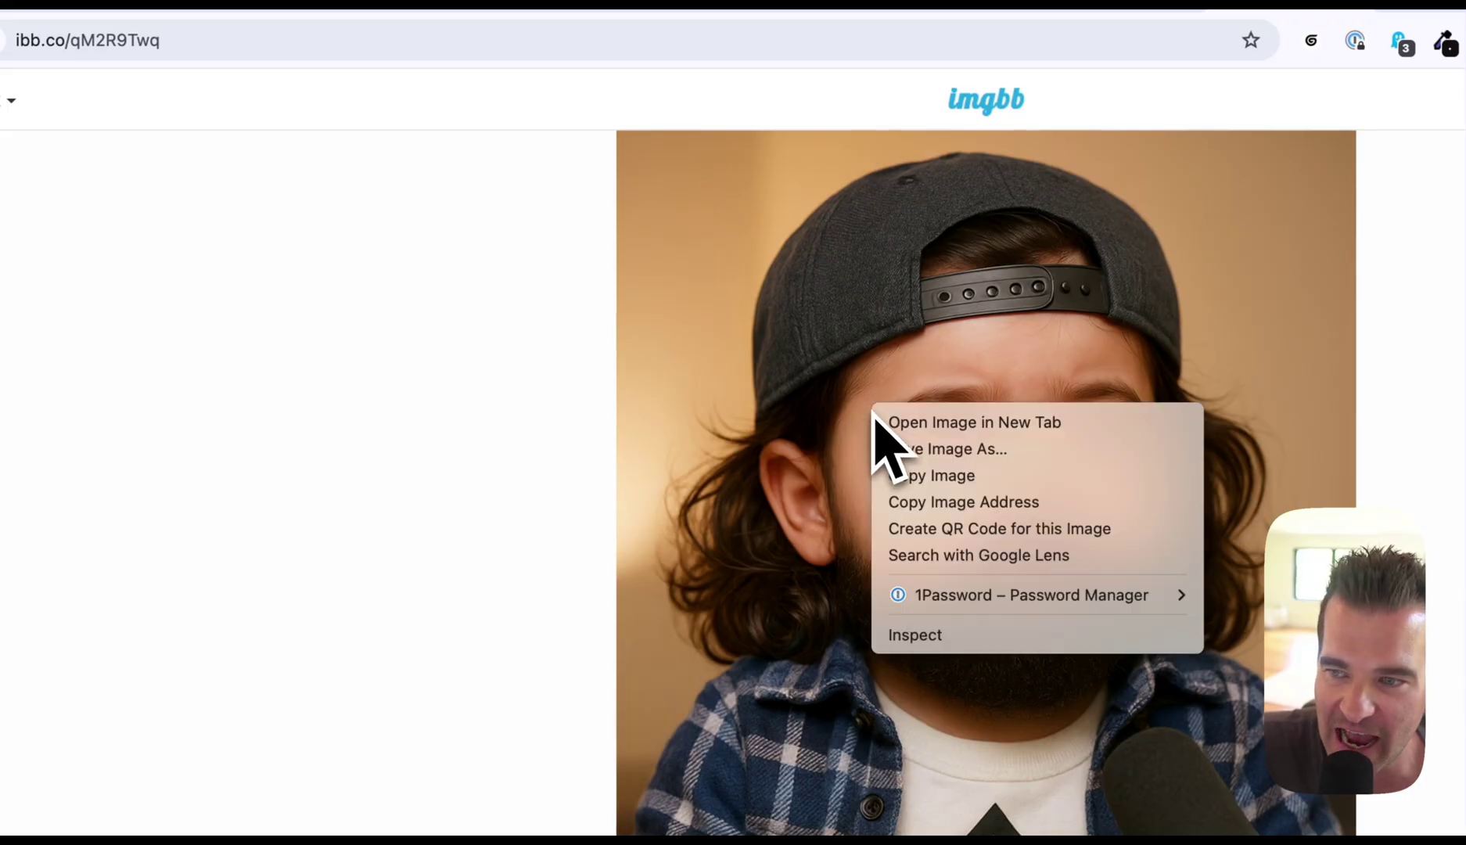
pyautogui.click(427, 447)
pyautogui.rightClick(812, 406)
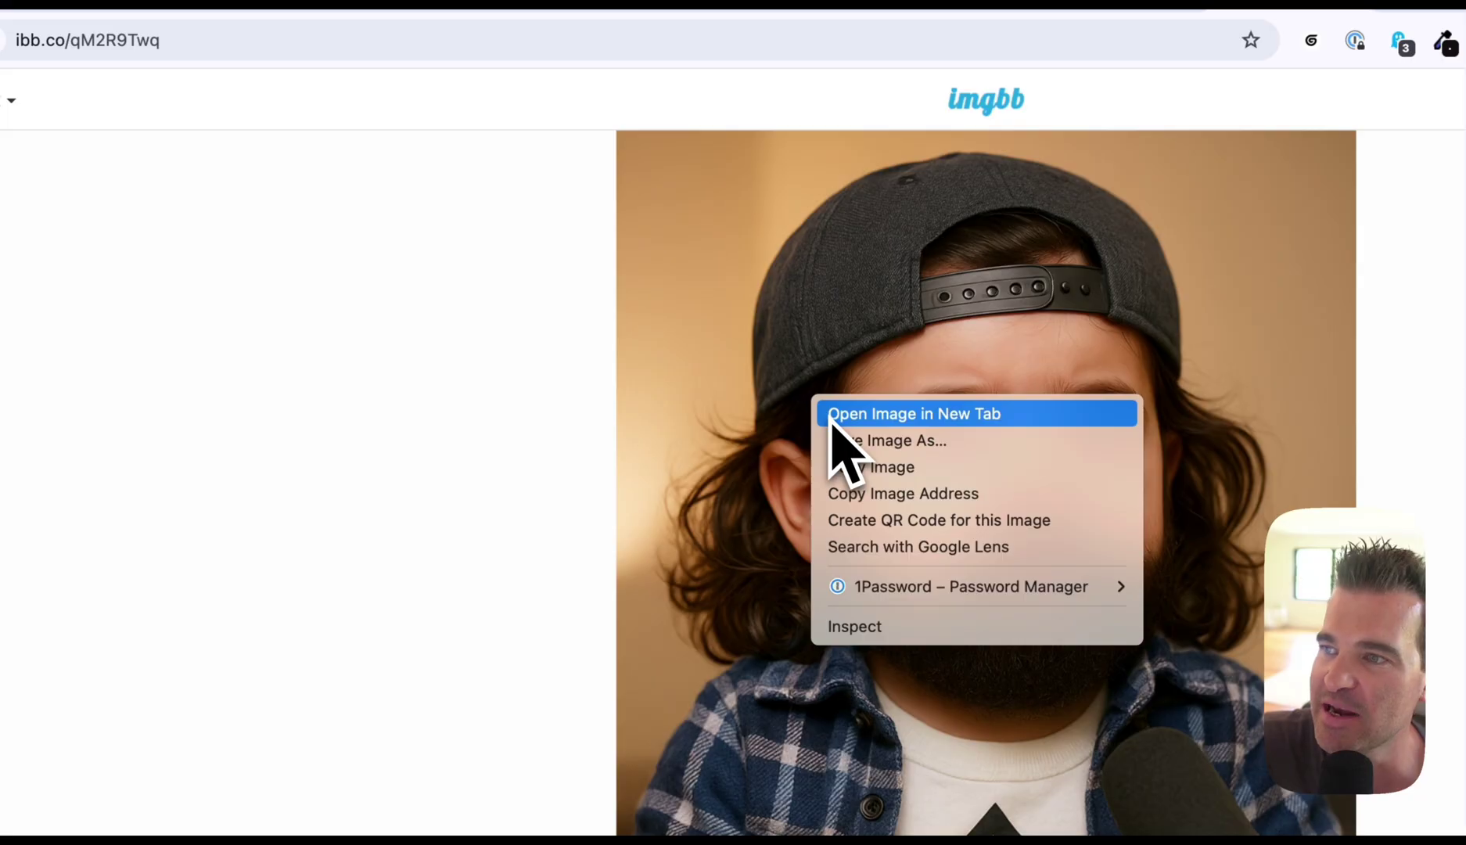
pyautogui.click(831, 422)
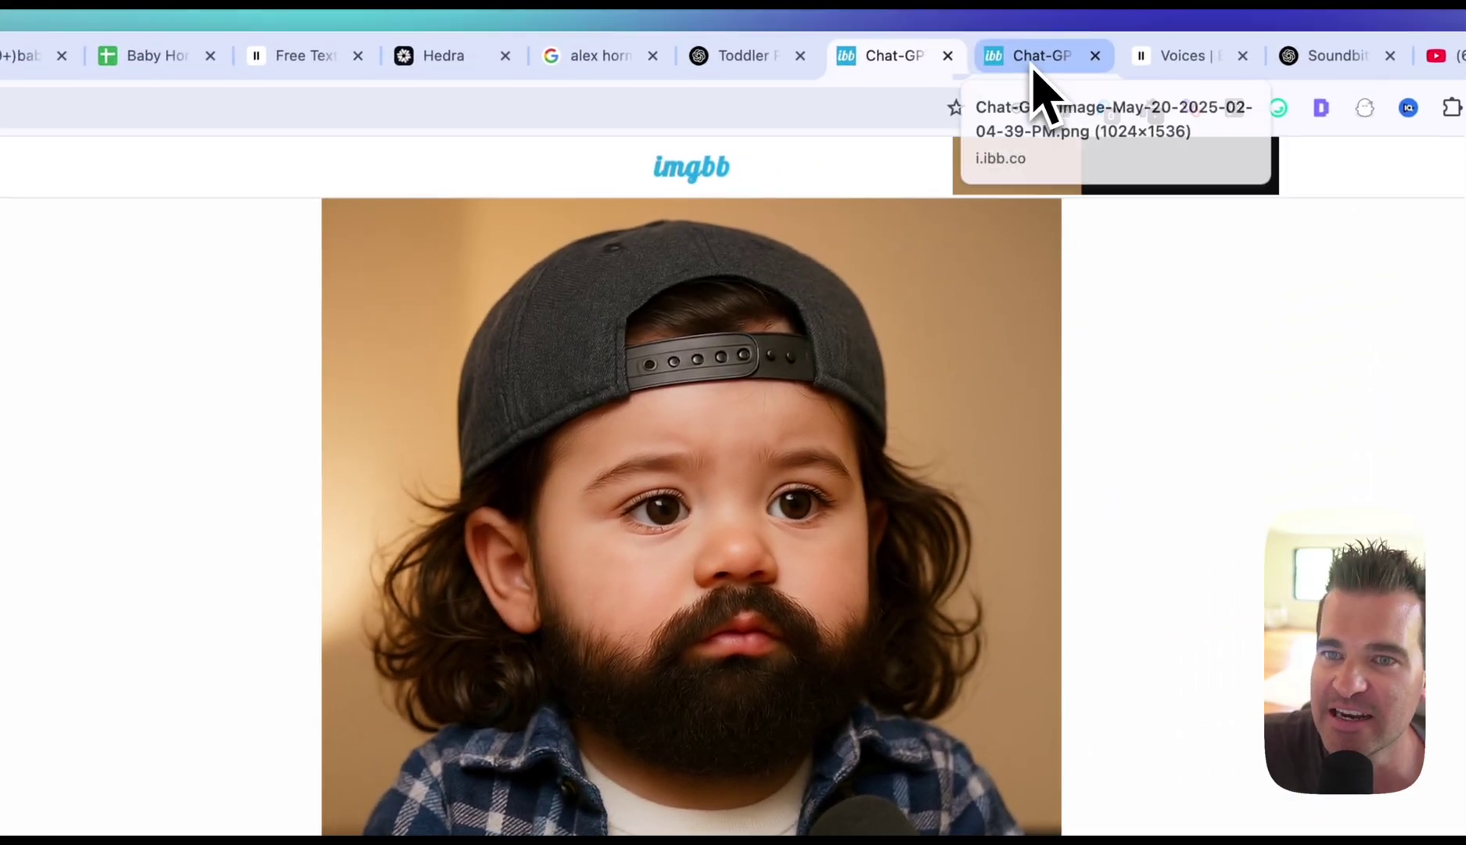
pyautogui.click(1033, 68)
pyautogui.click(458, 108)
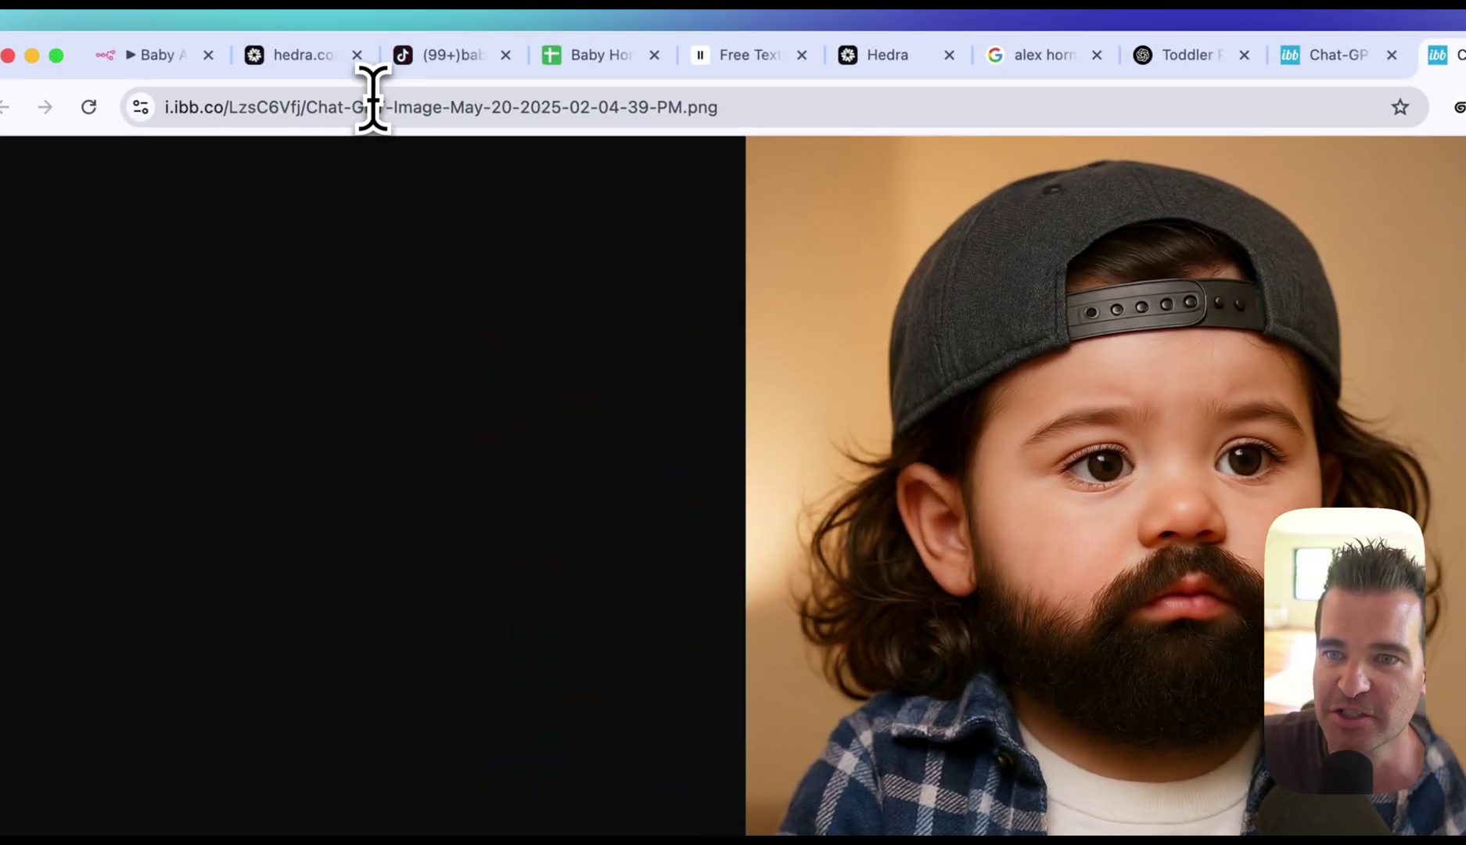
# - Copy the portrait's direct .png address and paste it into the ImageURL cell of row 4 in the Baby Hormozi sheet
pyautogui.click(109, 26)
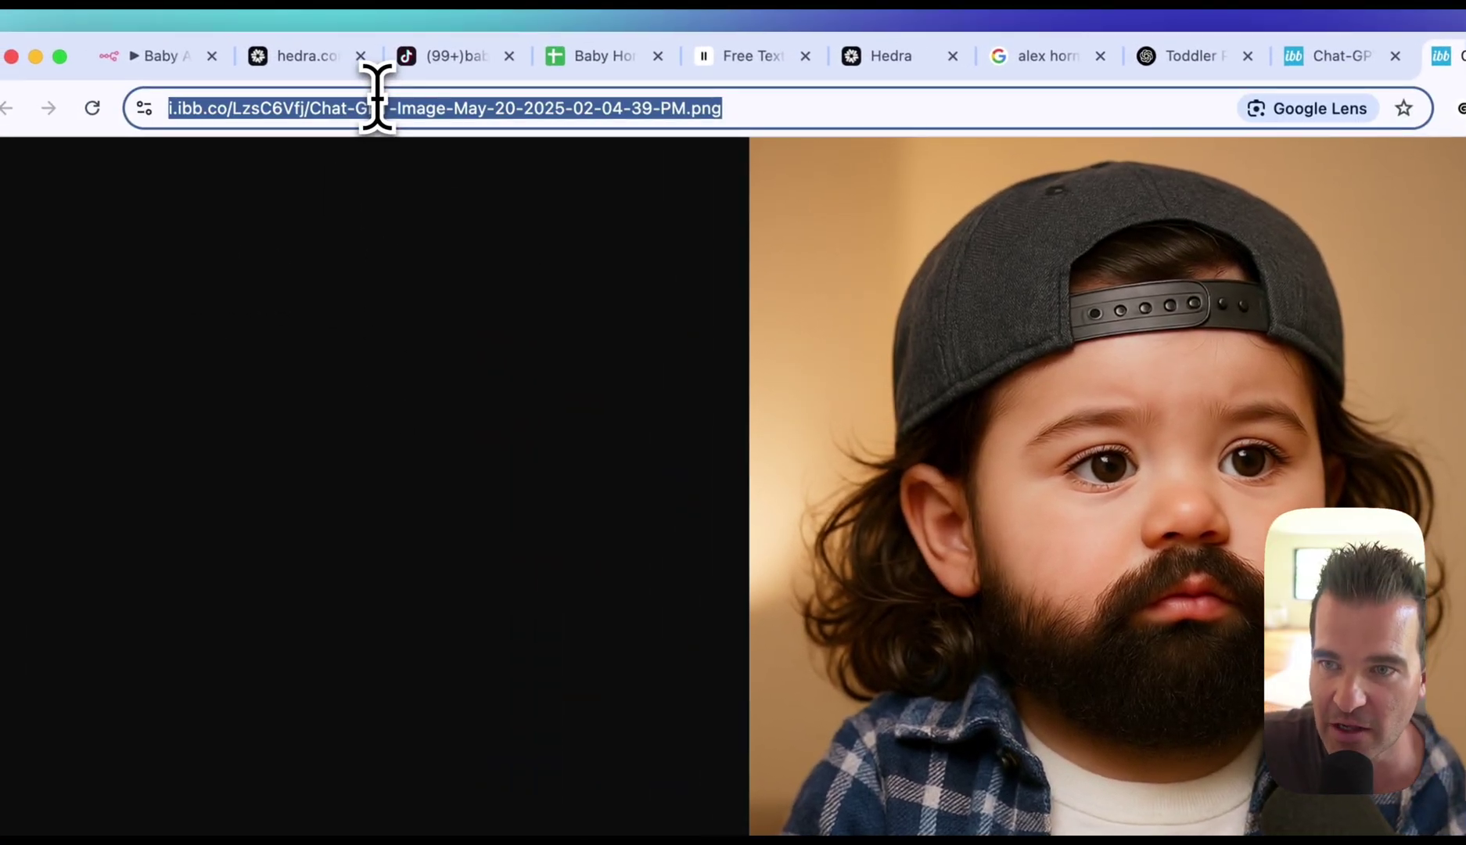
pyautogui.click(604, 59)
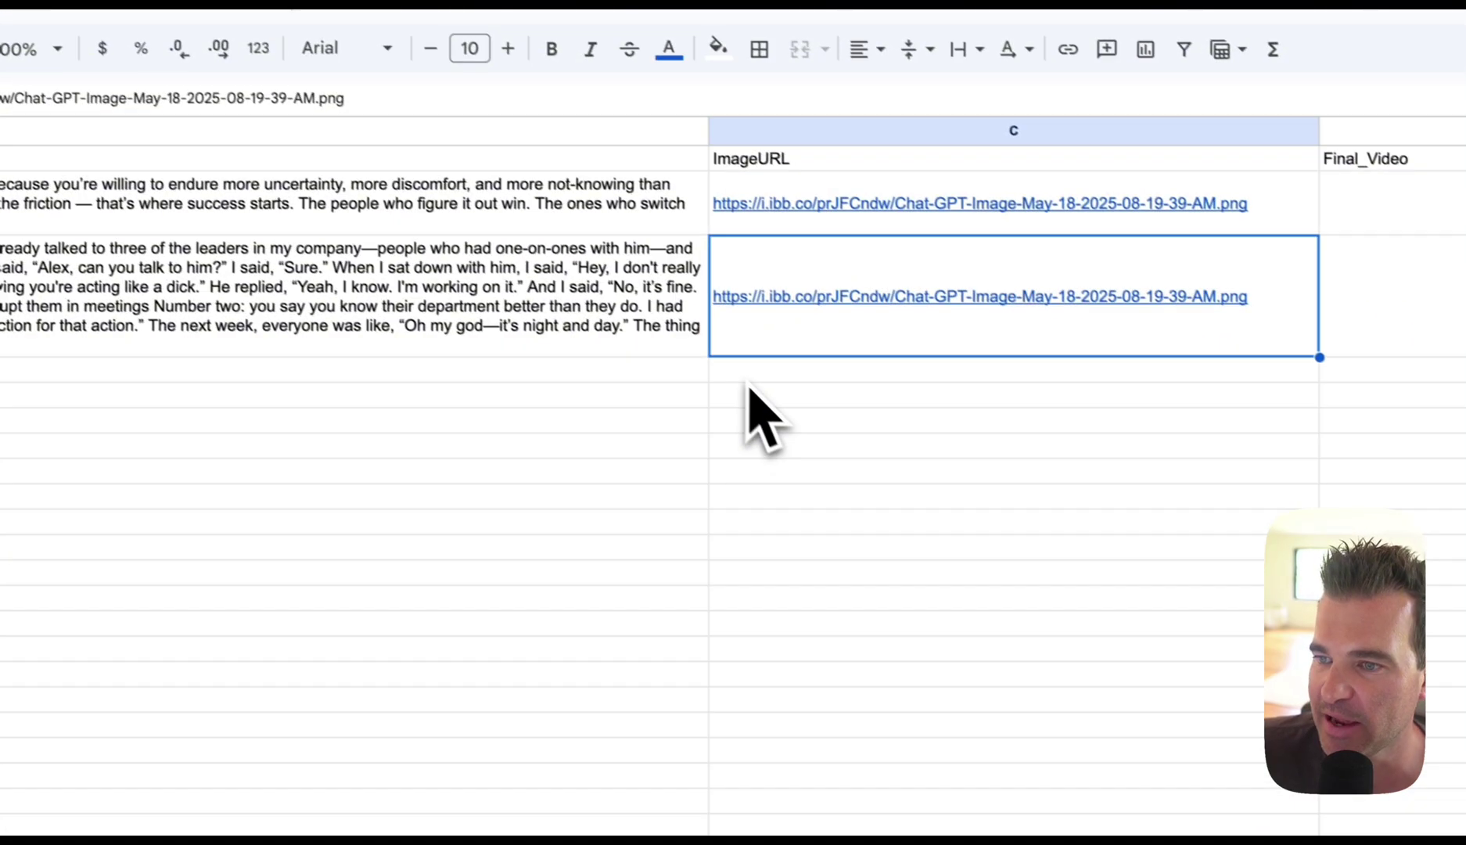
pyautogui.click(1052, 564)
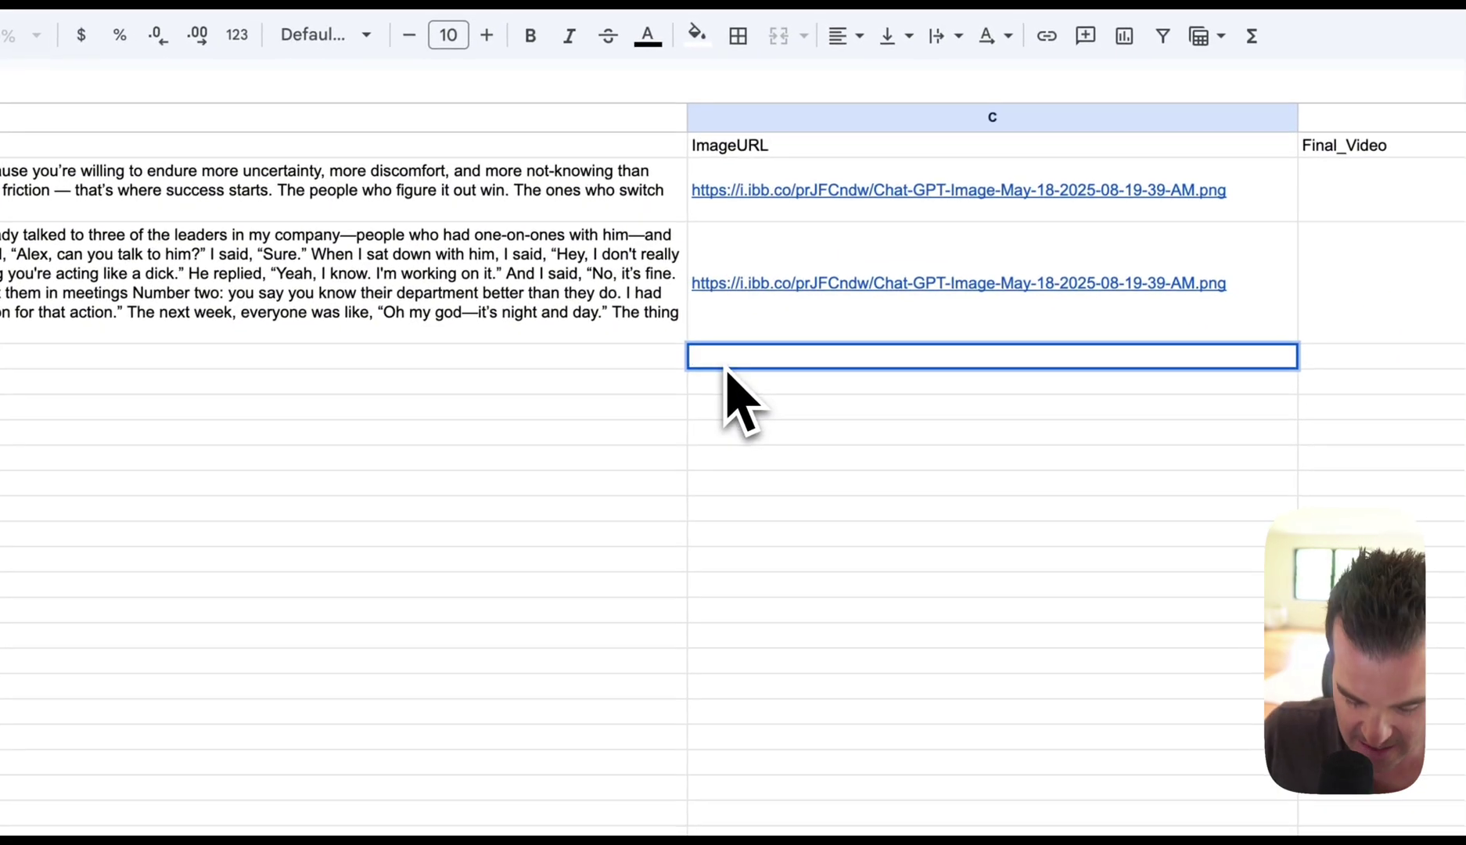
pyautogui.hotkey('ctrl', 'v')
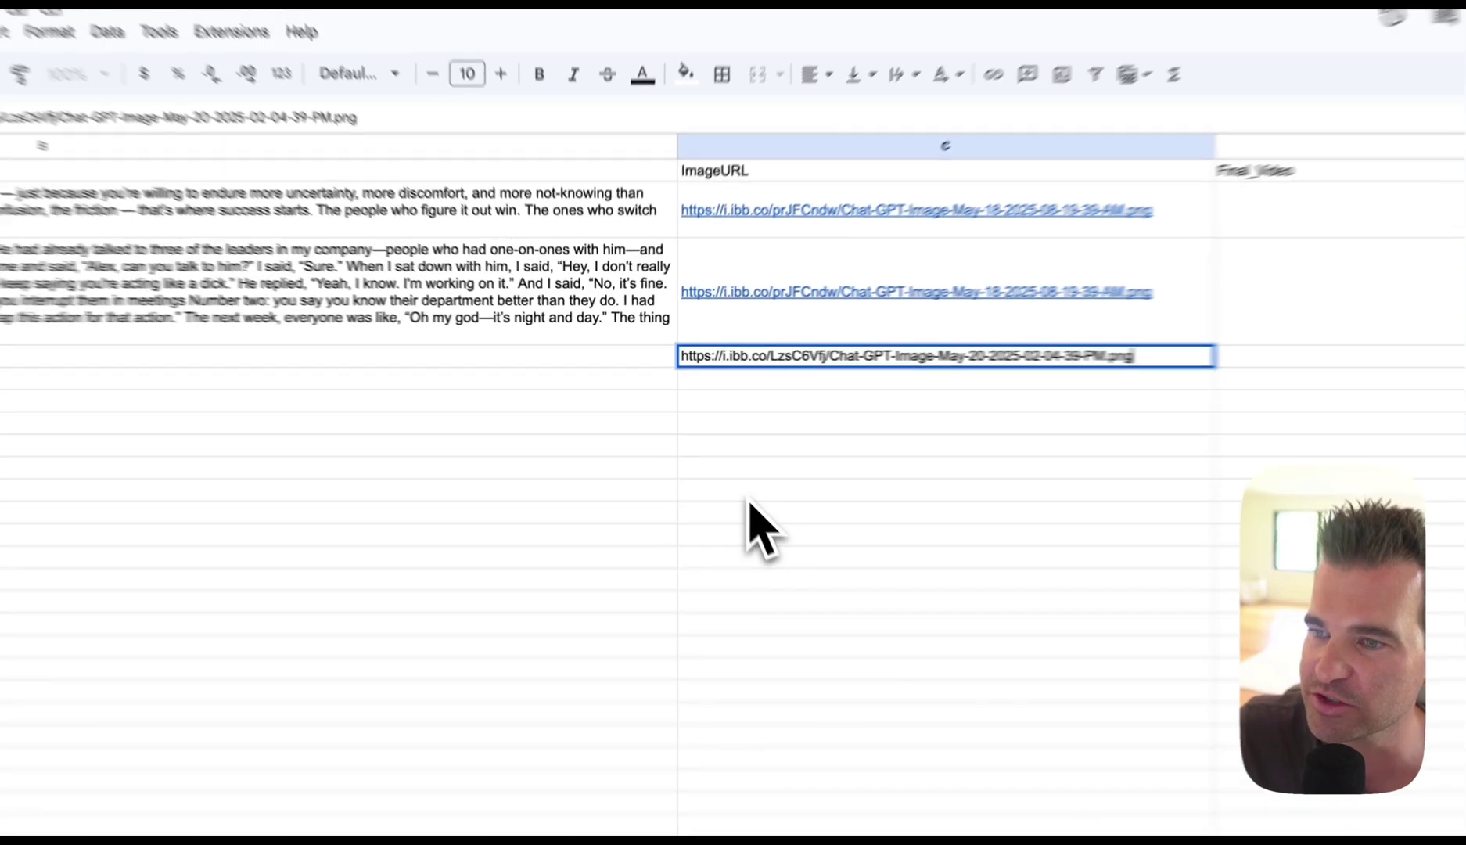
pyautogui.press('Return')
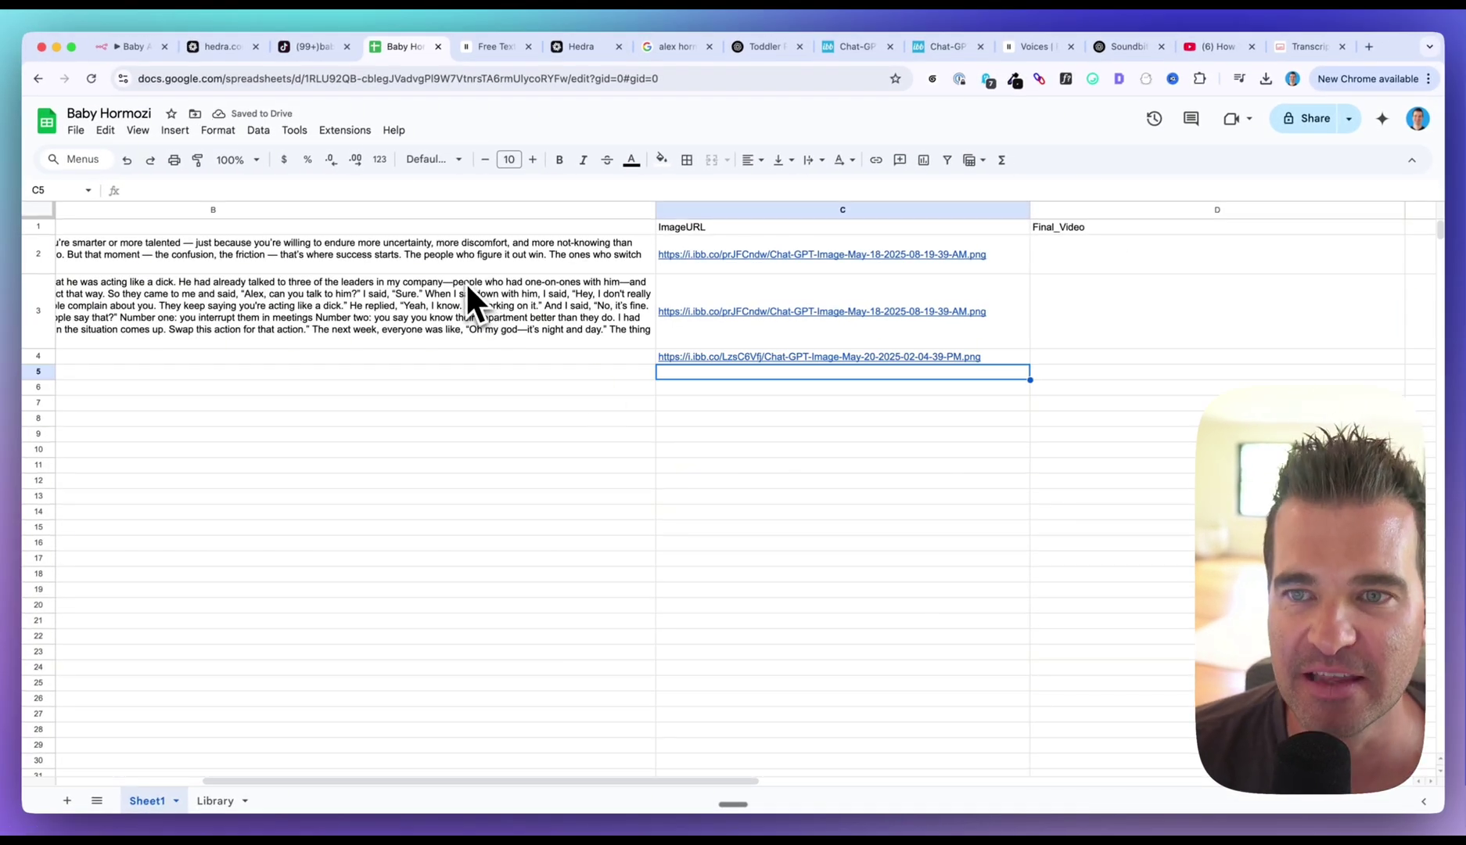
# - Revisit the Google Images results for Alex Hormozi and return to the Baby Hormozi sheet
pyautogui.click(672, 47)
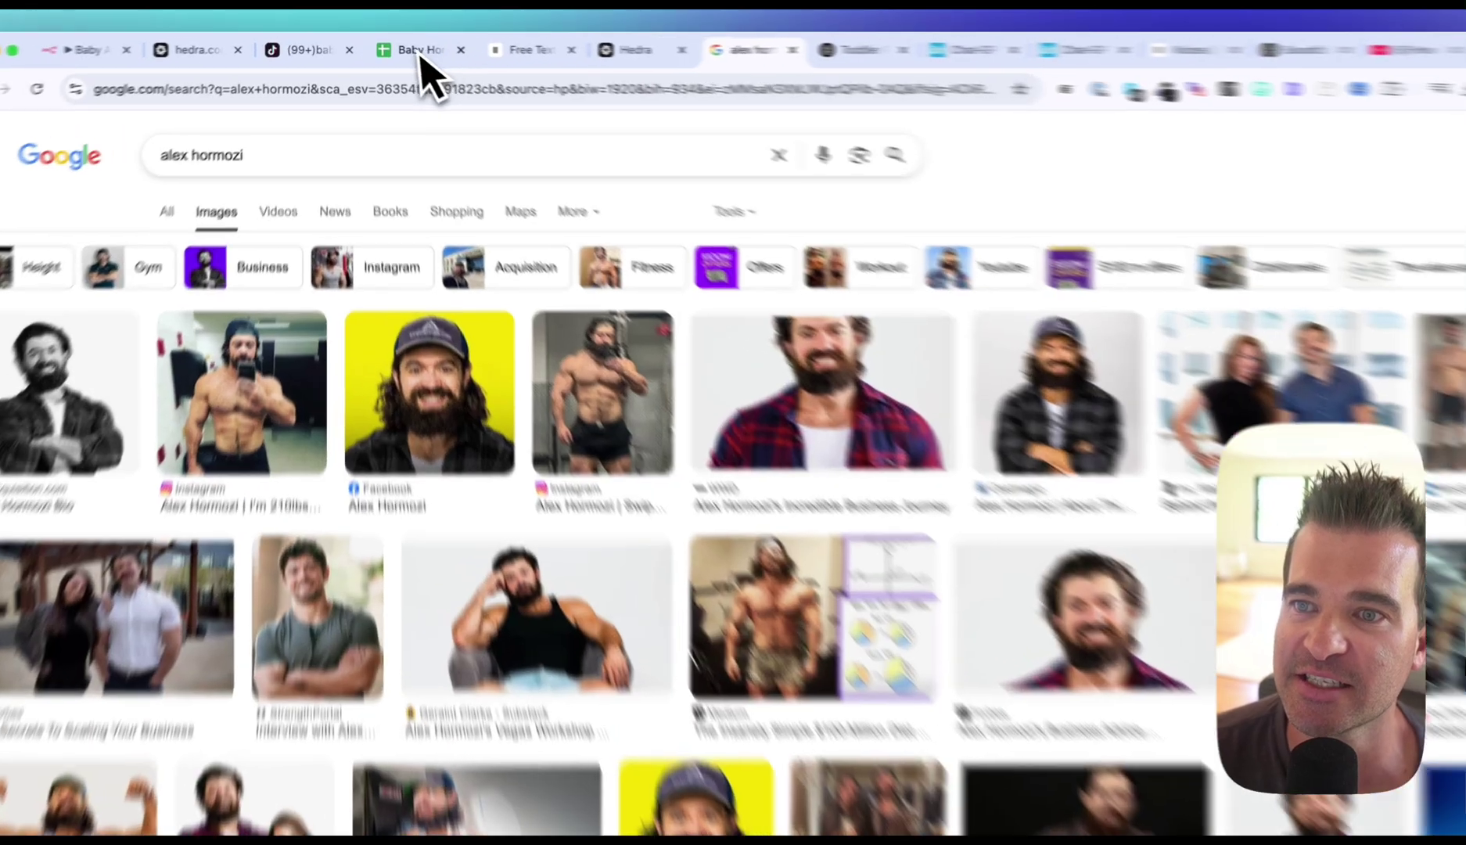
pyautogui.click(400, 47)
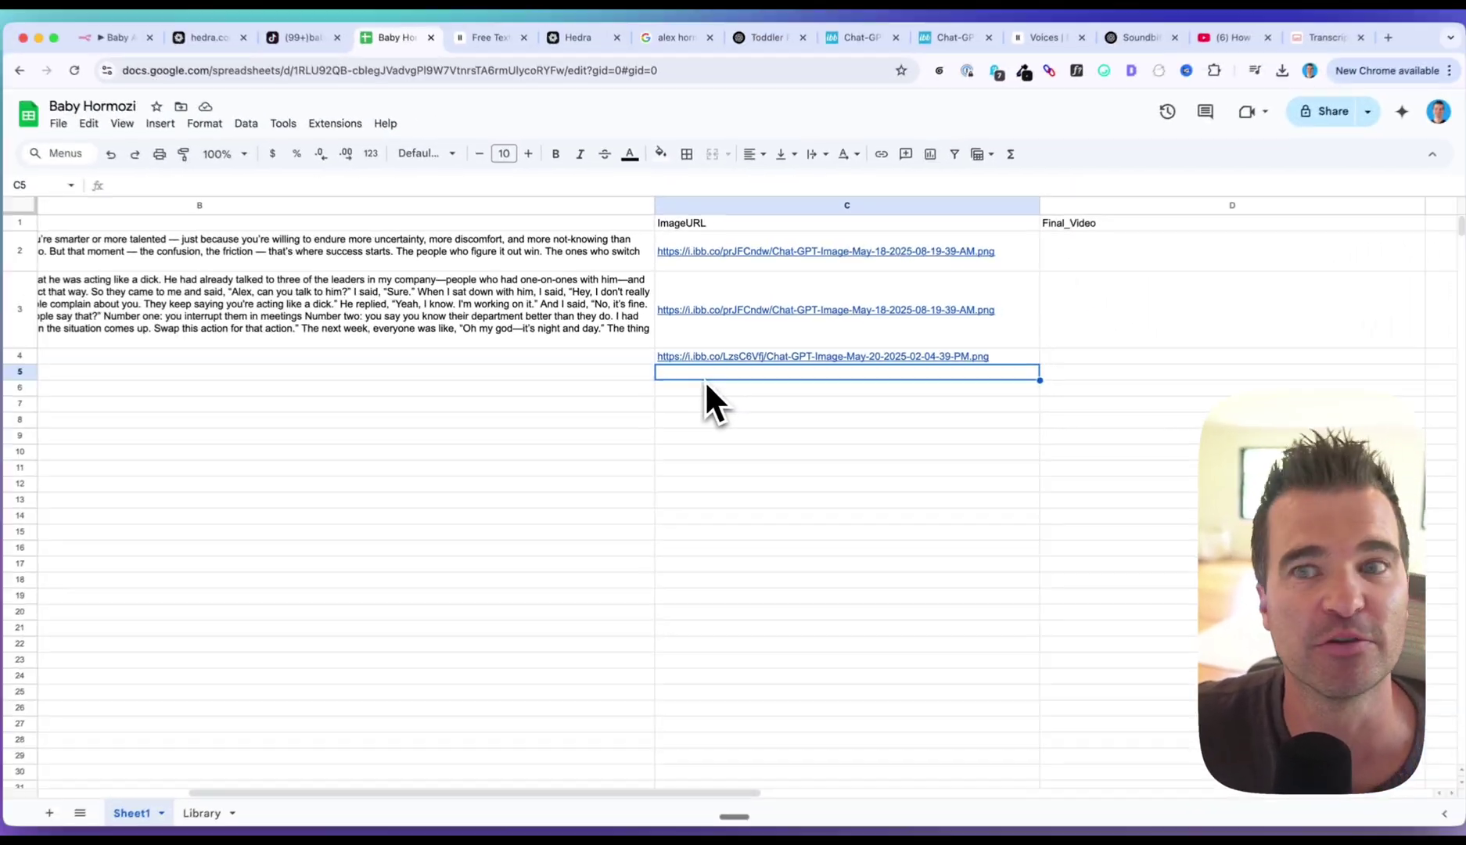
pyautogui.press('Down')
pyautogui.press('Down')
pyautogui.press('Down')
pyautogui.press('Down')
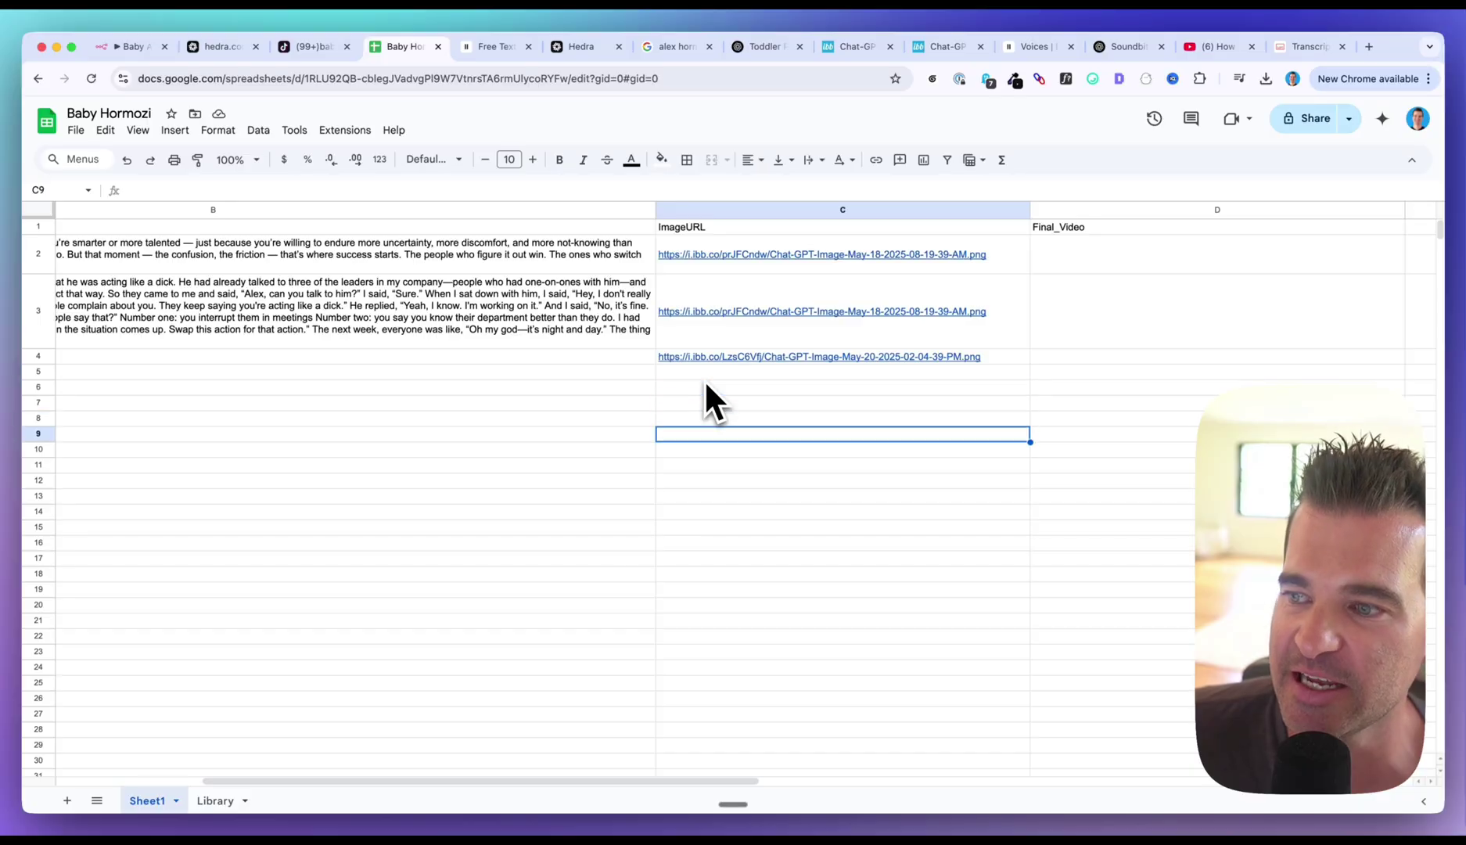
pyautogui.press('Down')
pyautogui.press('Up')
pyautogui.press('Up')
pyautogui.press('Up')
pyautogui.press('Up')
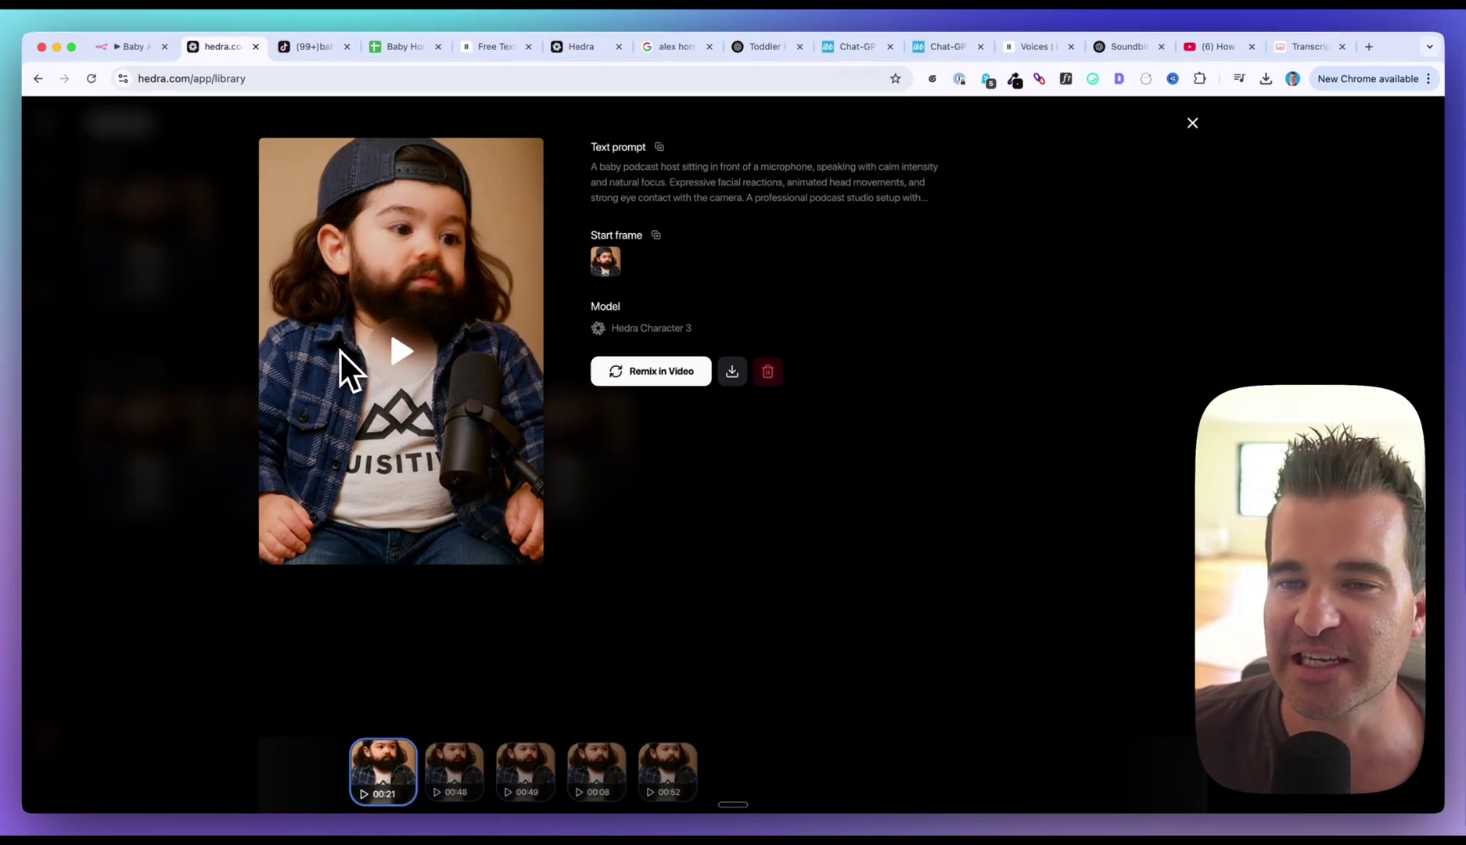
# - Return to the Baby Hormozi sheet, open the first row's ImageURL link to view its portrait, and close the image page
pyautogui.click(401, 46)
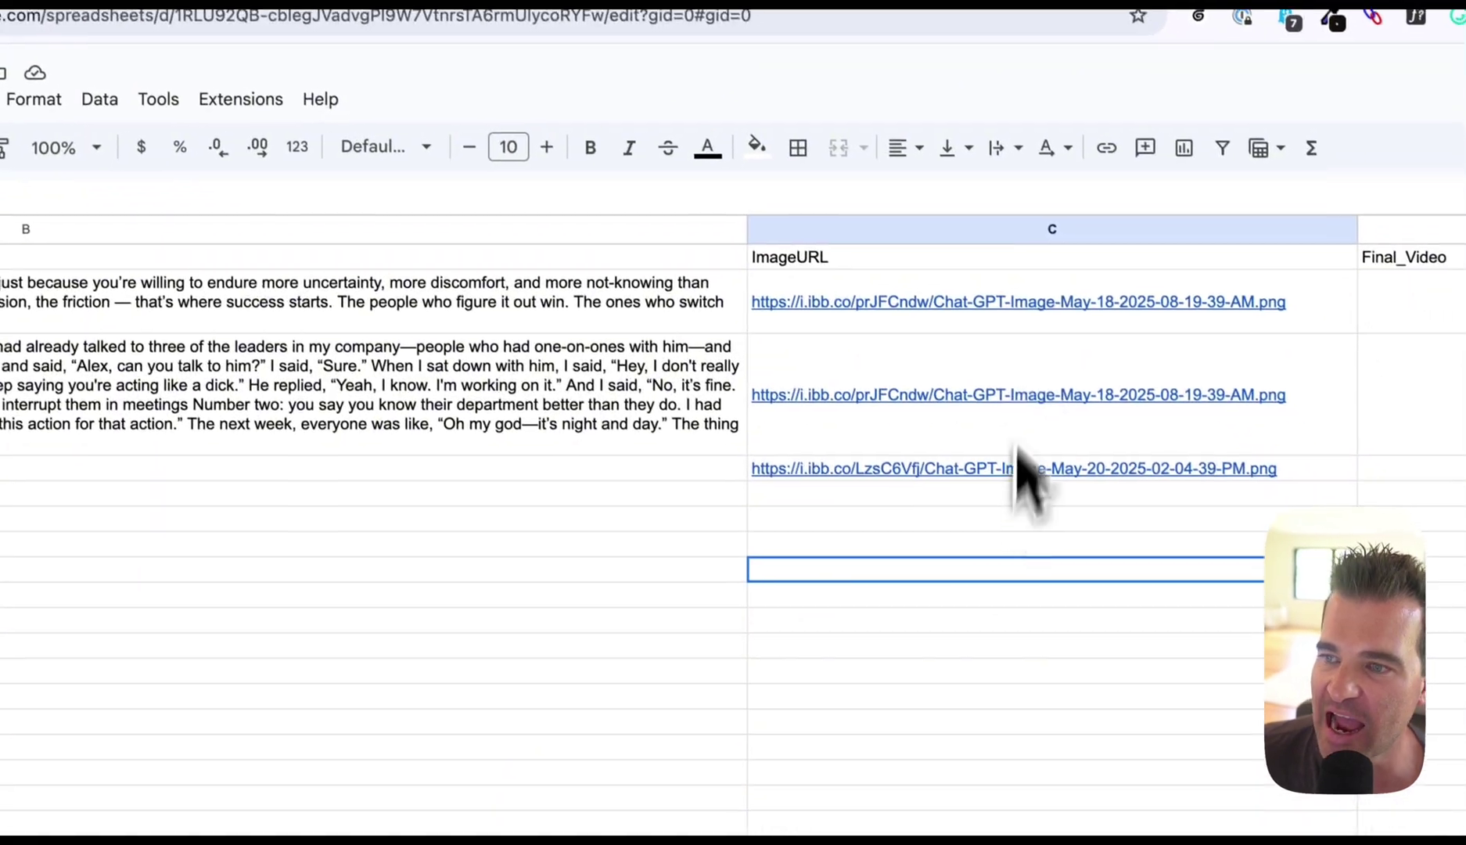
pyautogui.click(1078, 391)
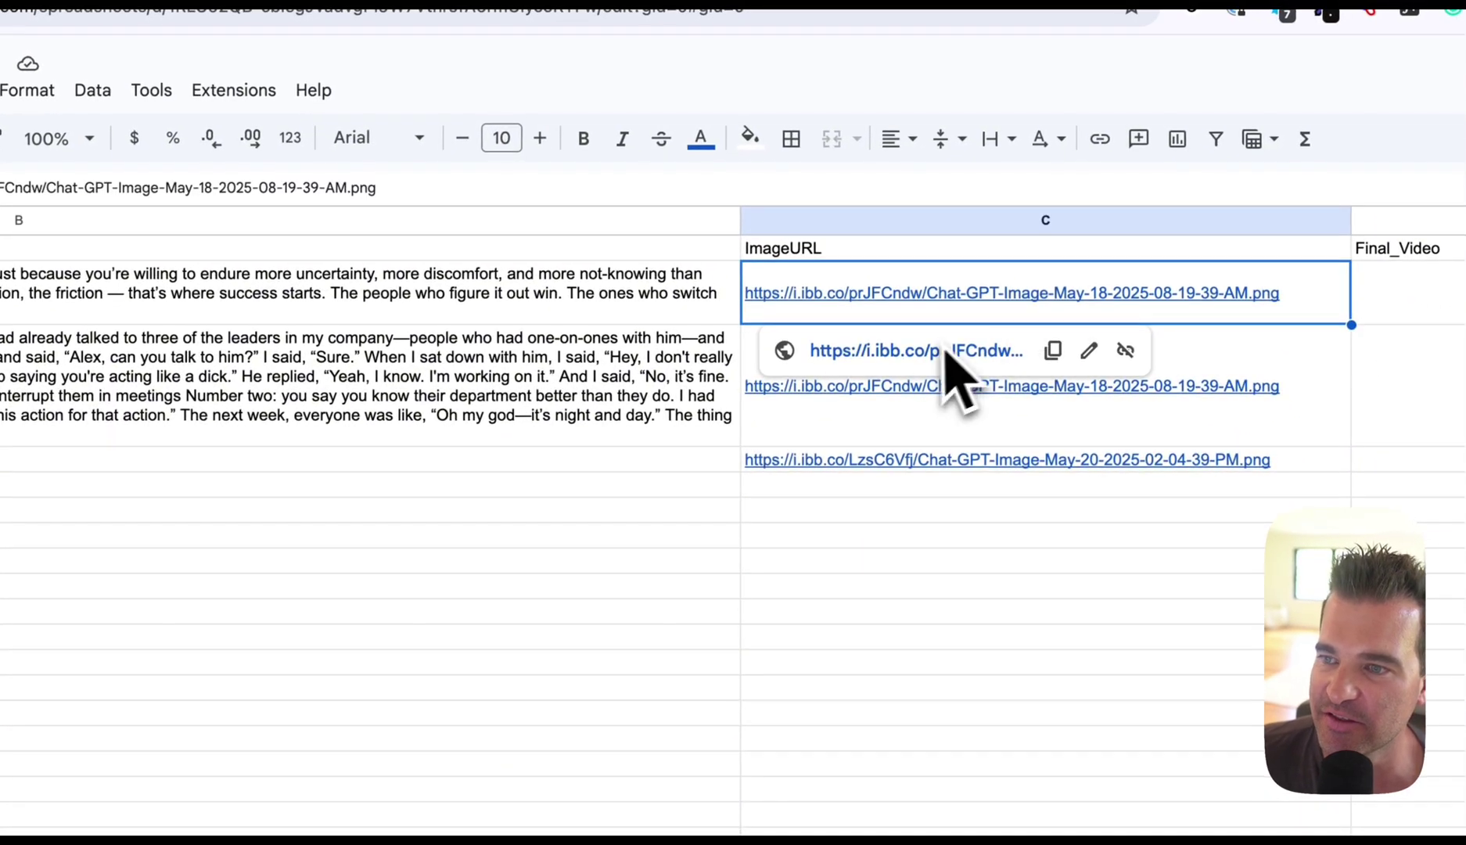
pyautogui.click(982, 423)
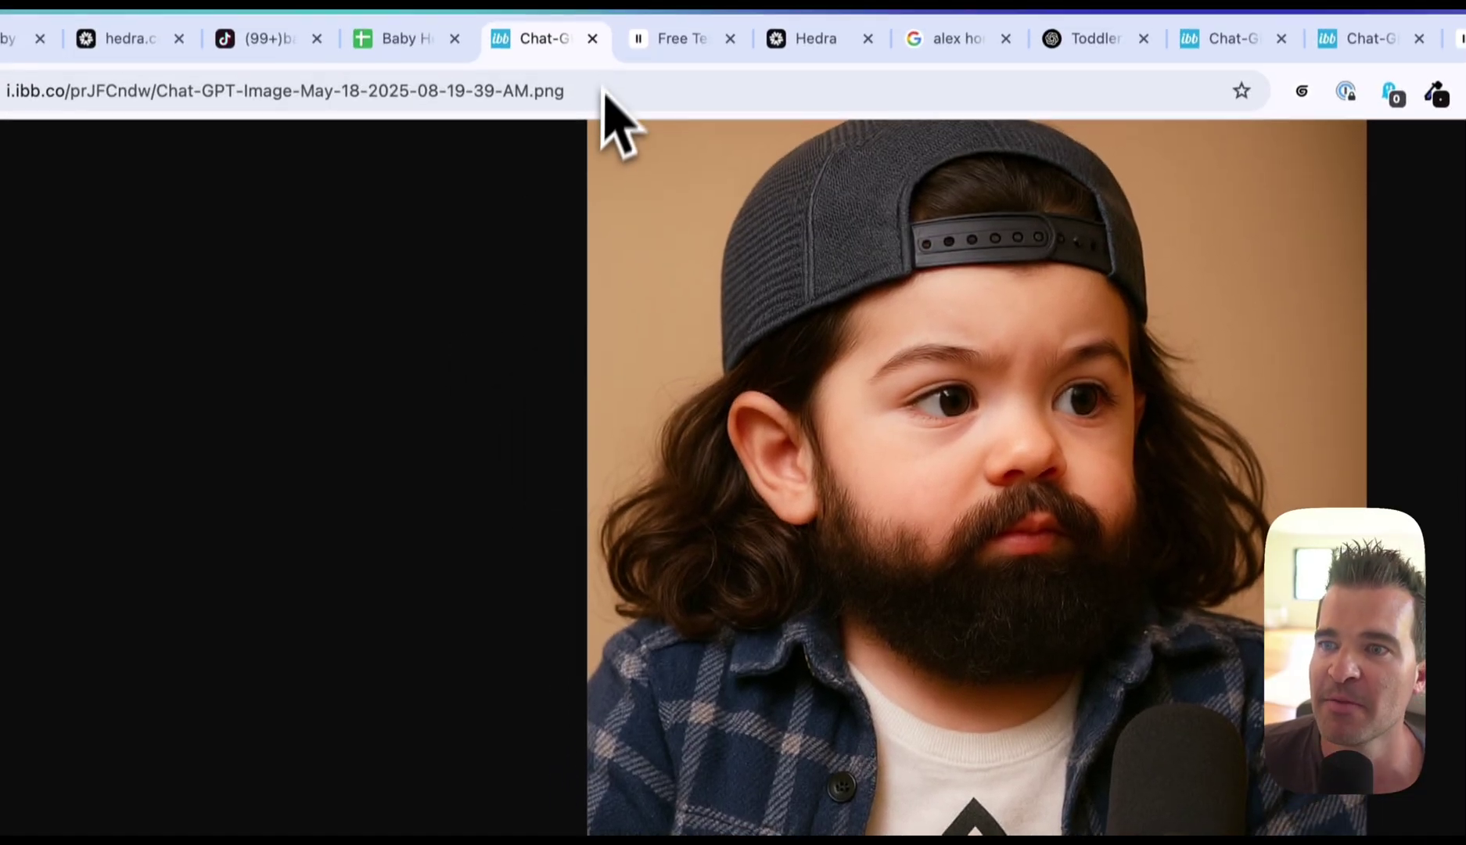
pyautogui.click(592, 39)
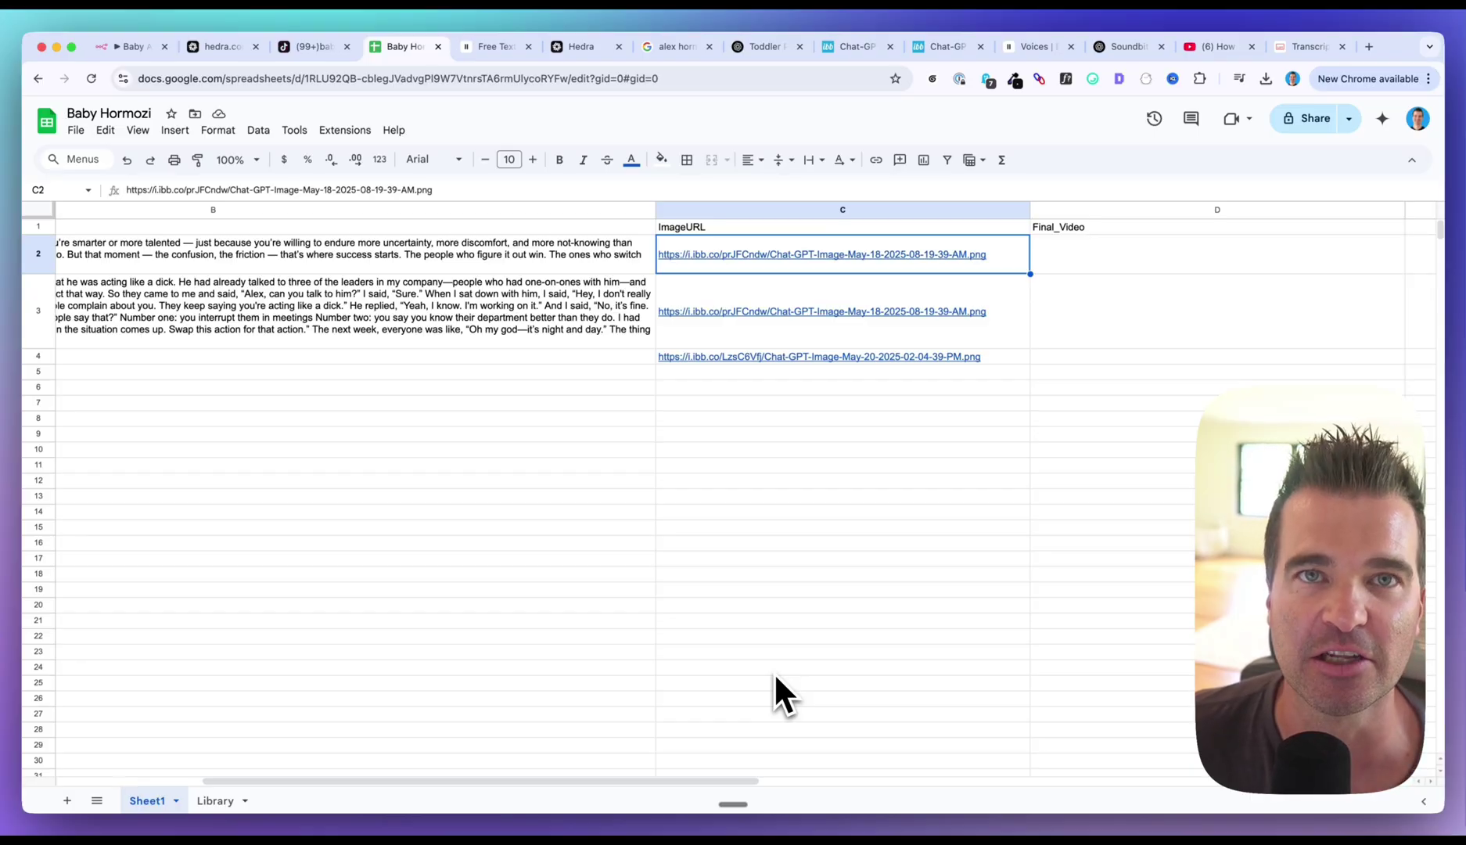
# - Examine the Final_Video column, selecting its header and the first empty cell beneath it
pyautogui.hscroll(2, 1199, 645)
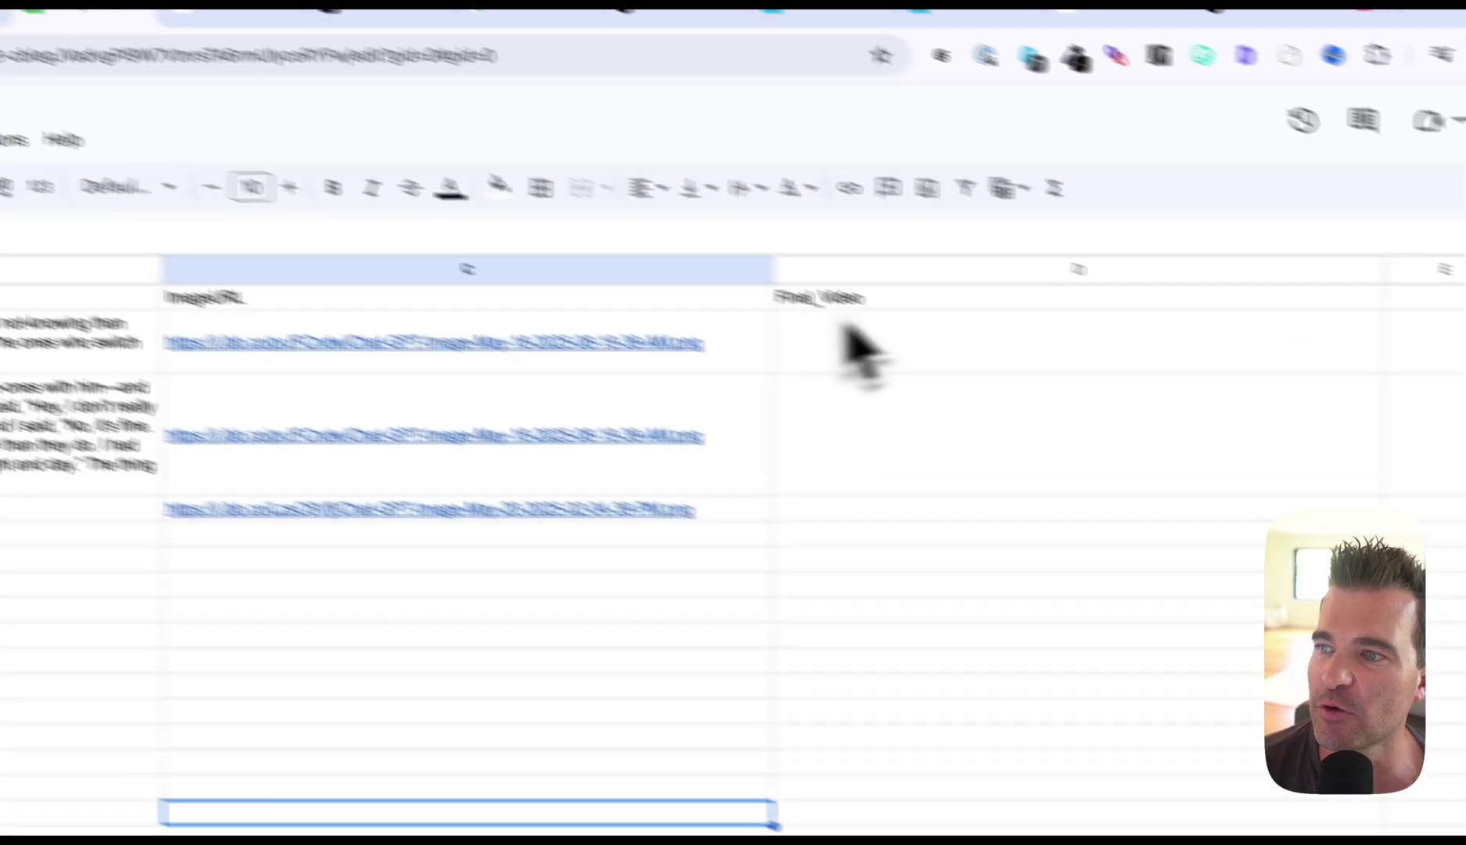
pyautogui.click(857, 266)
pyautogui.click(837, 330)
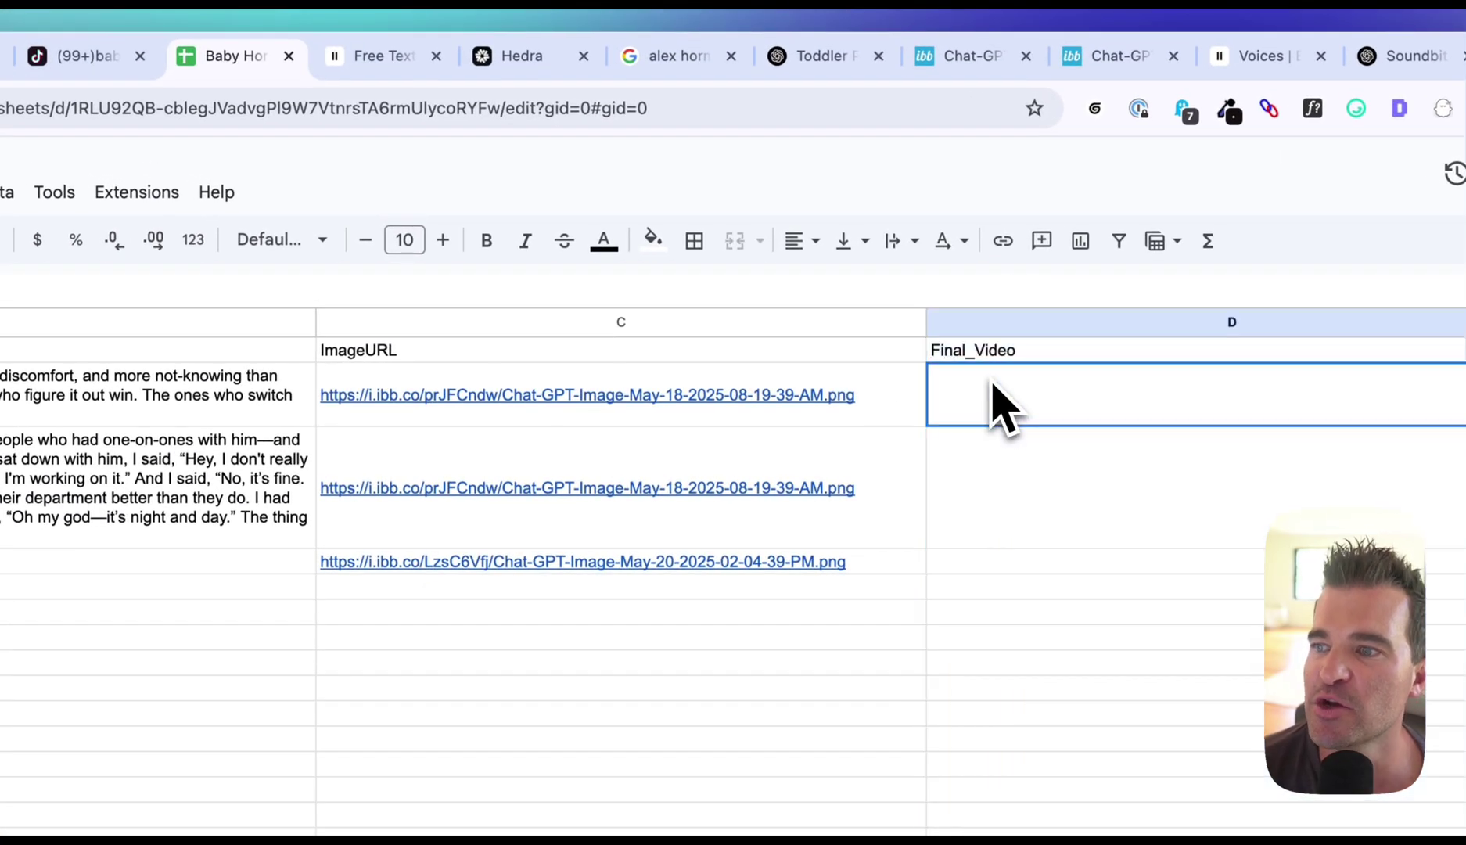
pyautogui.click(971, 358)
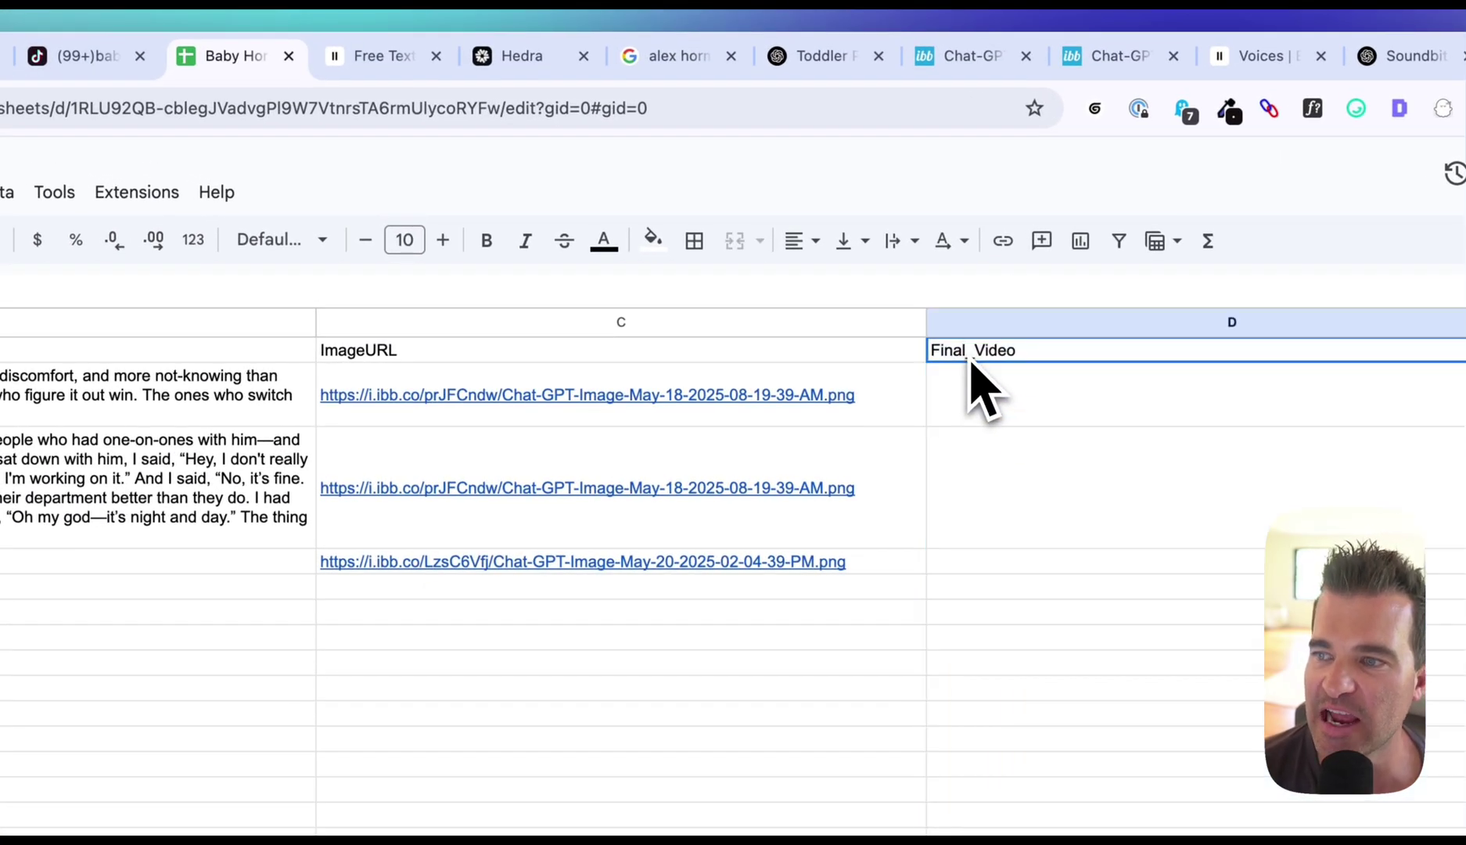
pyautogui.click(983, 413)
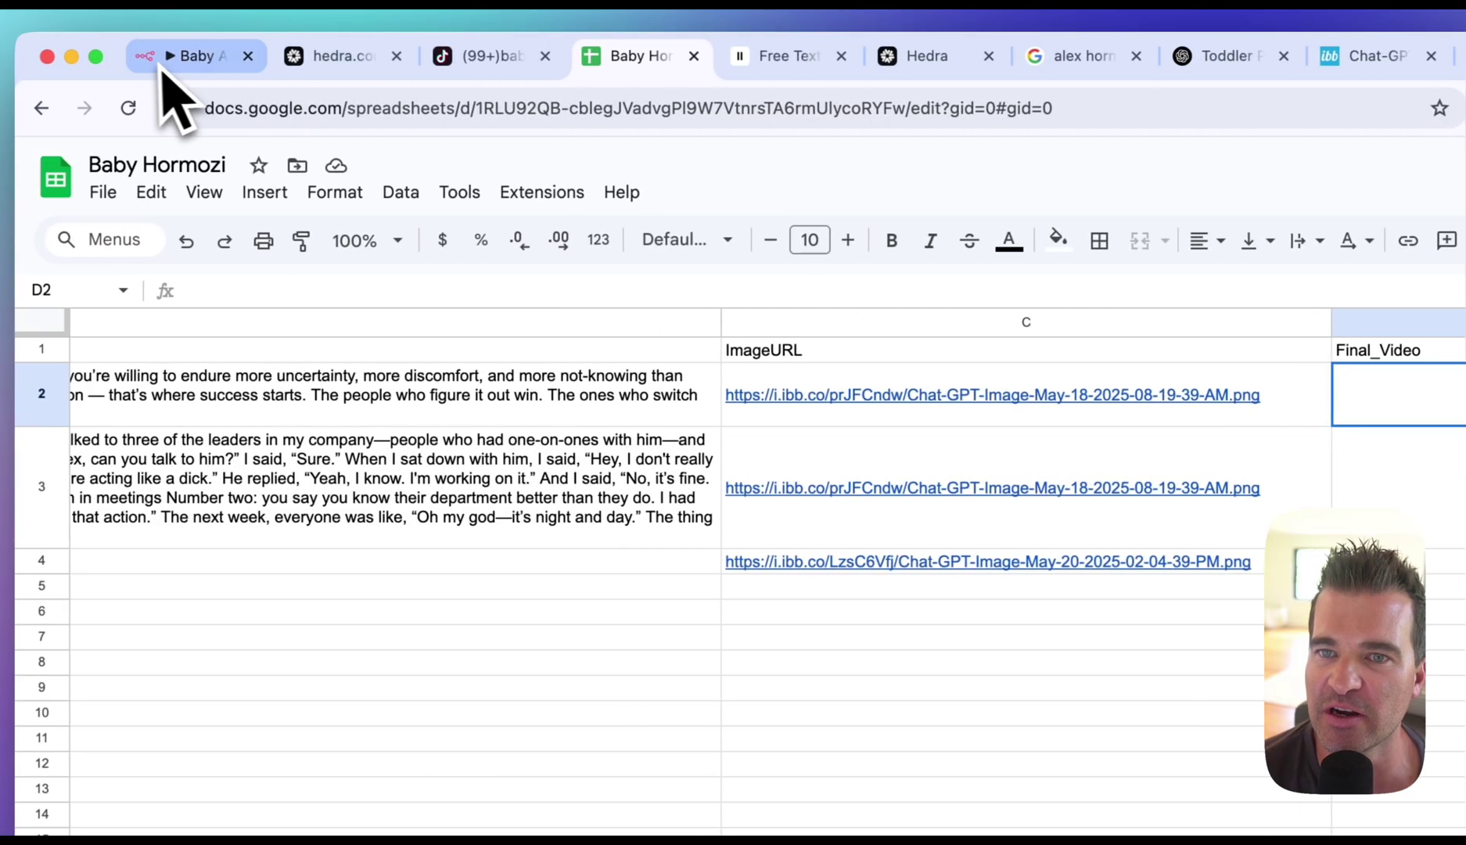
# - View the Baby Agent workflow and the Hedra library video, and return to the sheet to examine the lower Final_Video cells
pyautogui.click(125, 55)
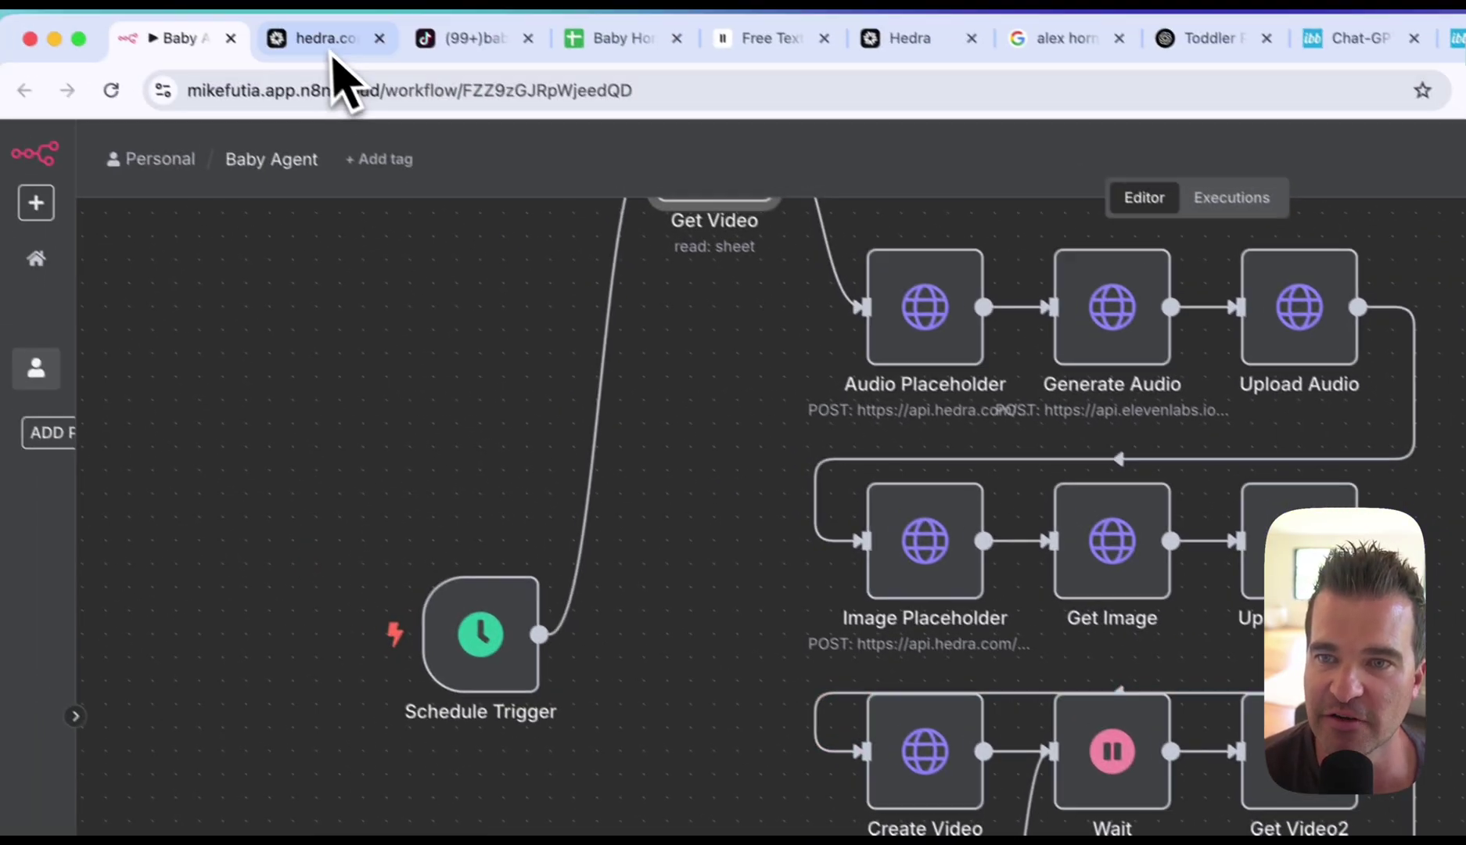
pyautogui.click(331, 43)
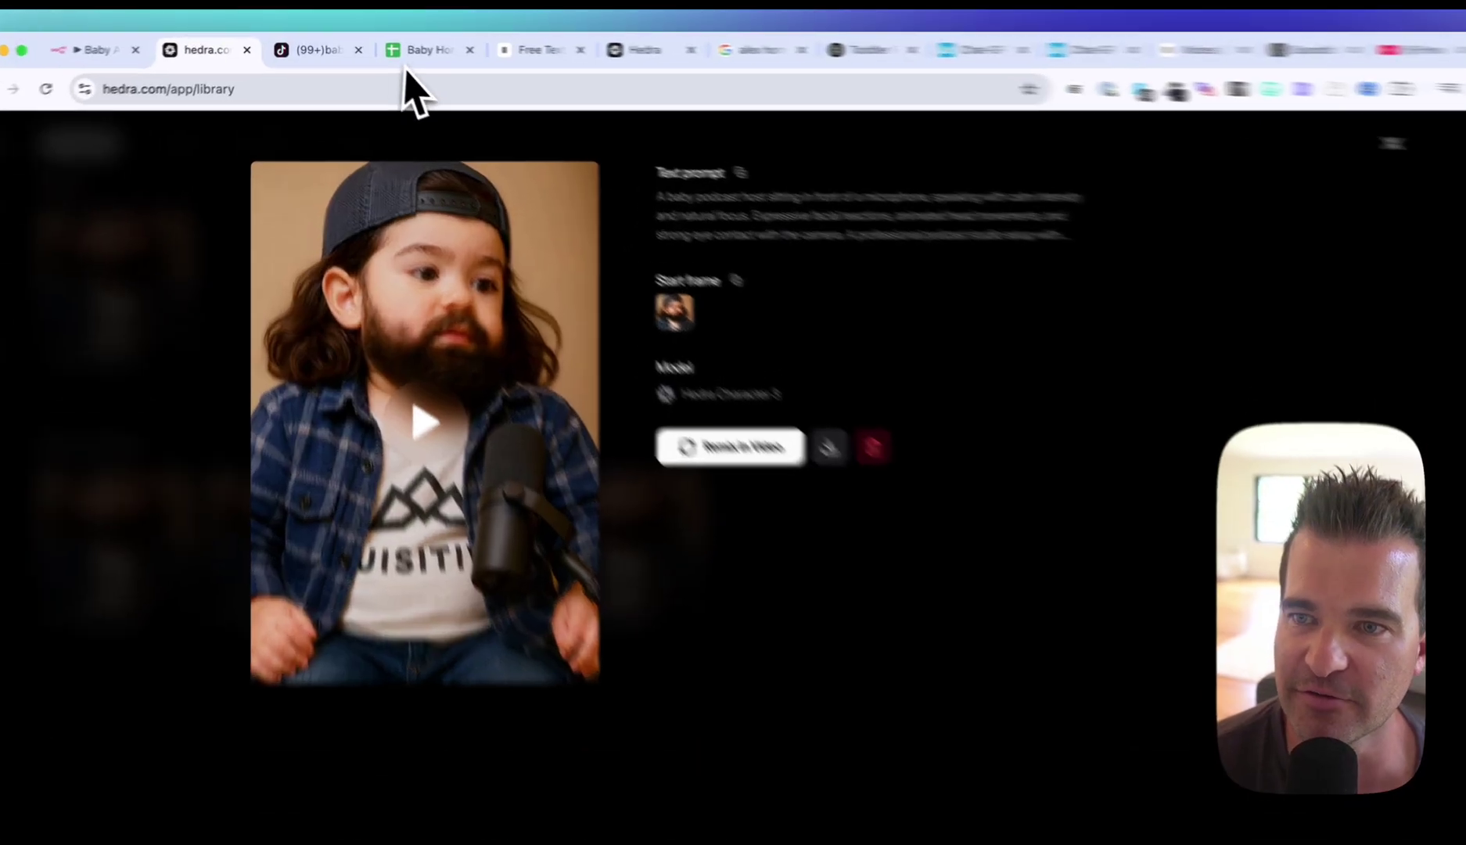
pyautogui.click(404, 46)
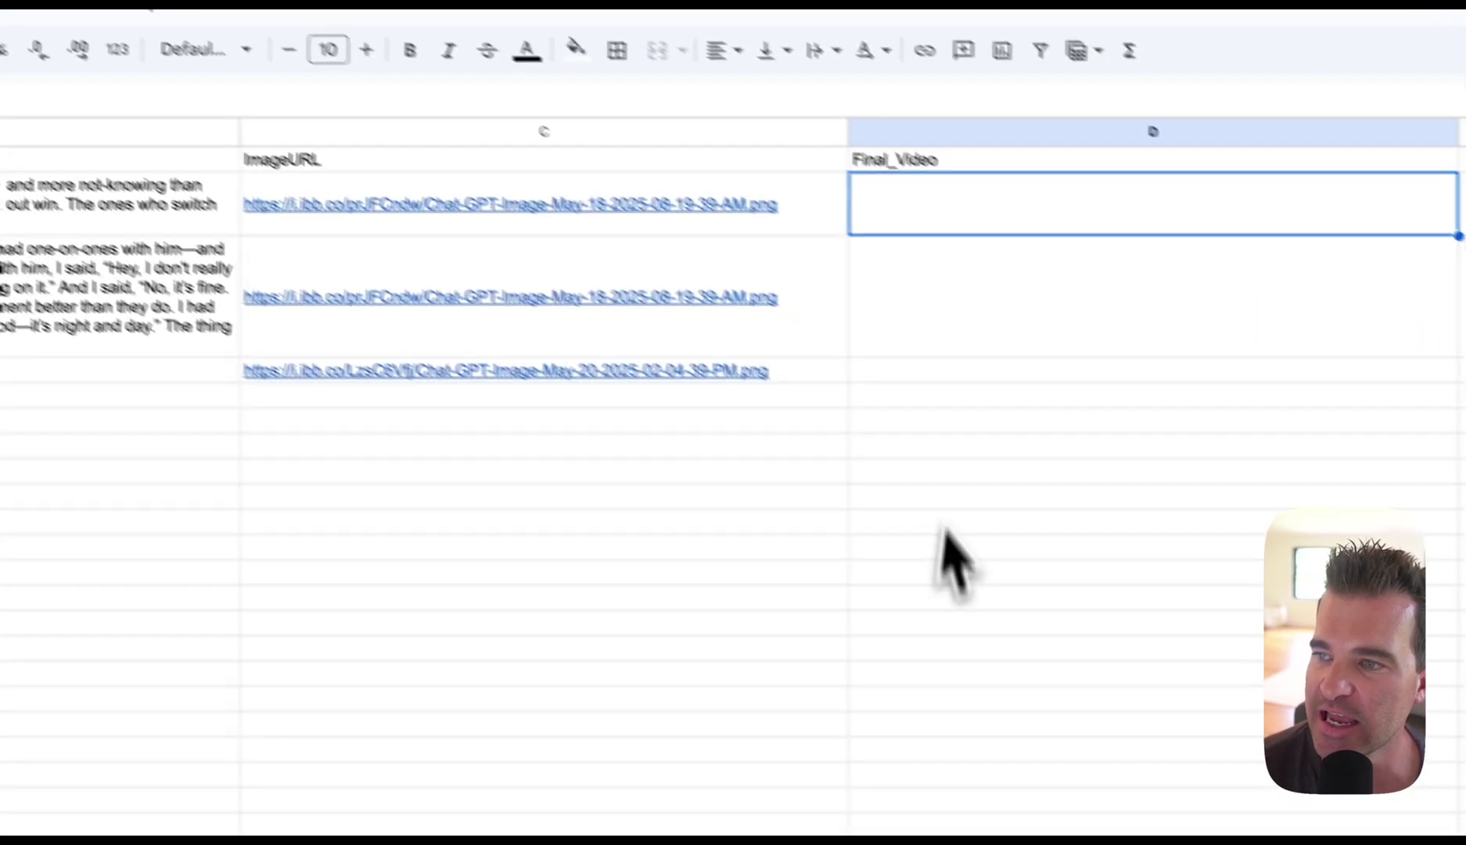
pyautogui.click(896, 306)
pyautogui.click(884, 377)
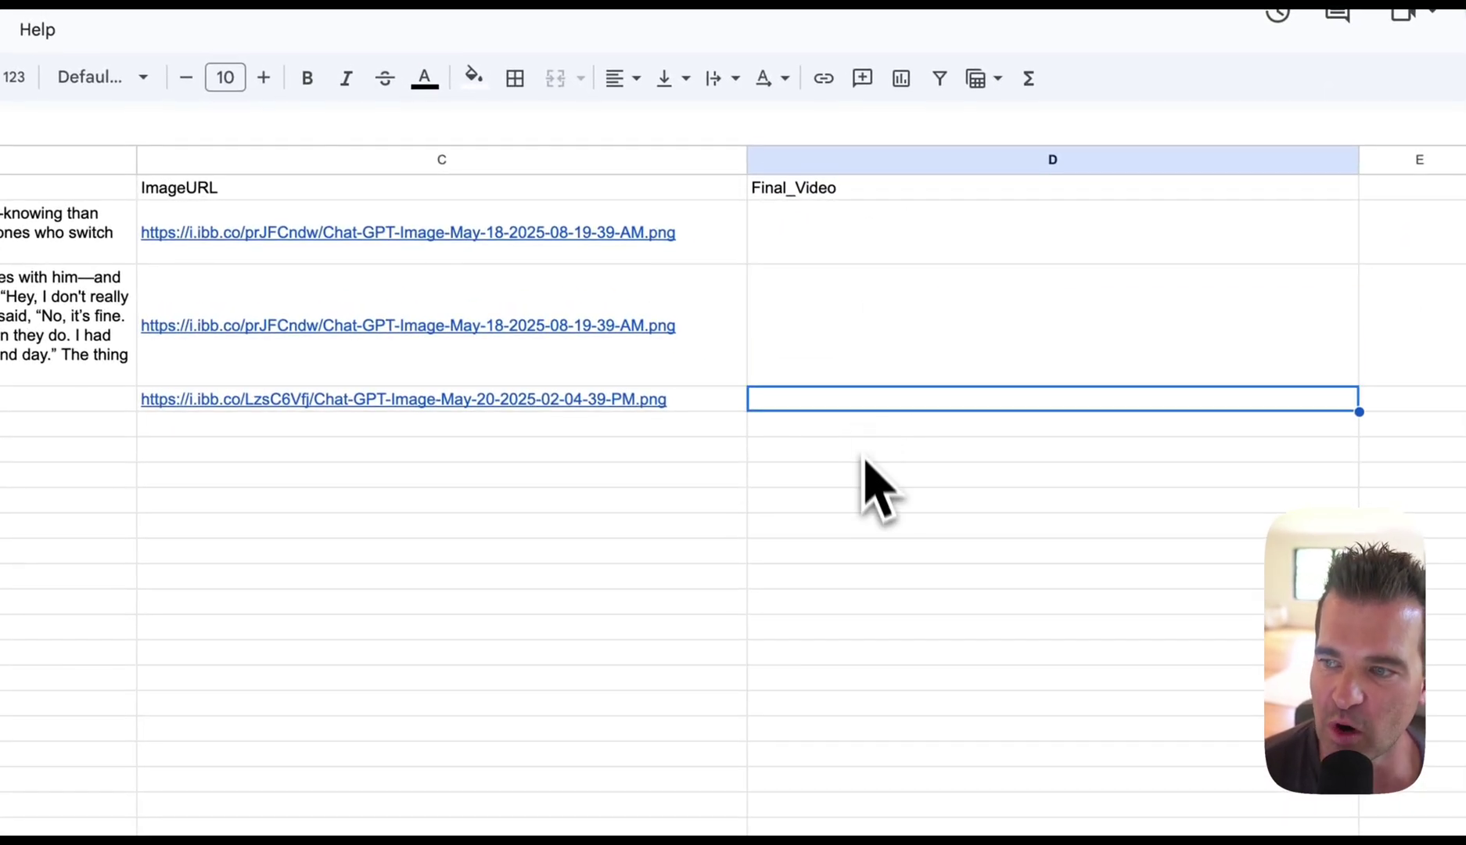
pyautogui.click(888, 452)
pyautogui.click(892, 610)
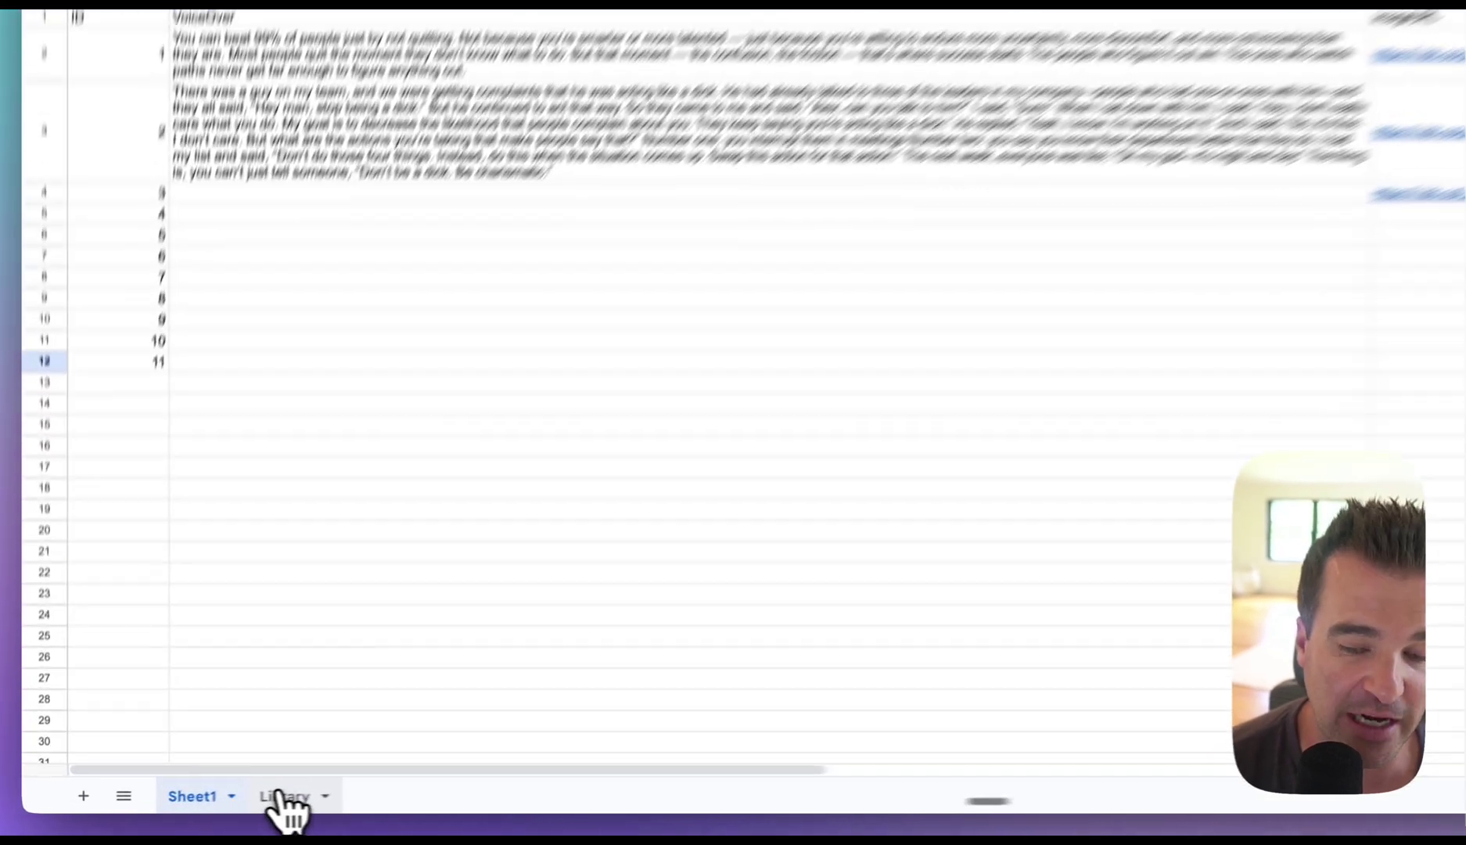
# - Review the scripts stored in the Library sheet and their ChatGPT soundbite source, and return to Sheet1
pyautogui.click(213, 799)
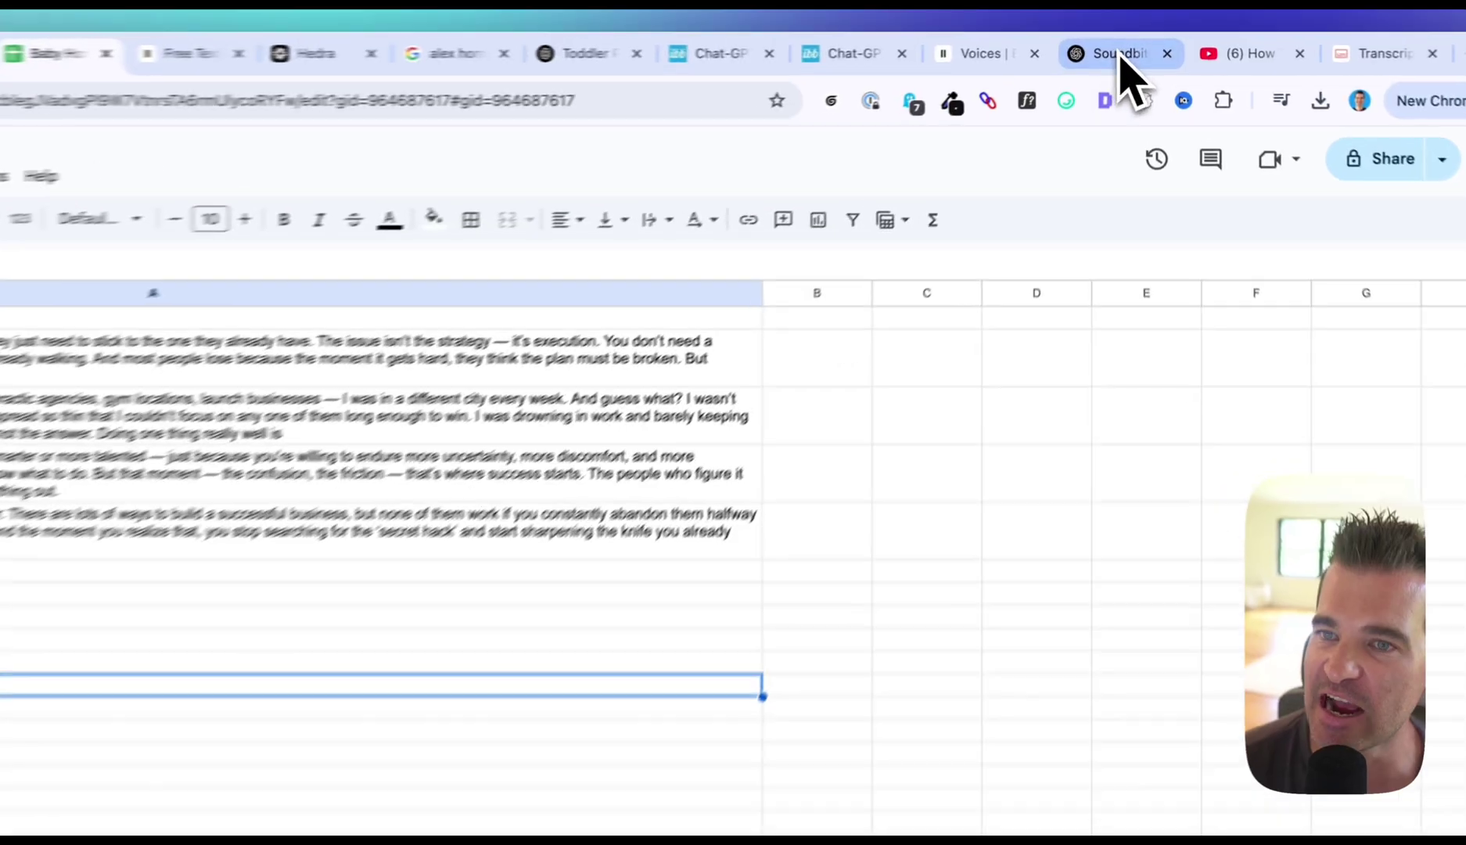
pyautogui.click(1127, 46)
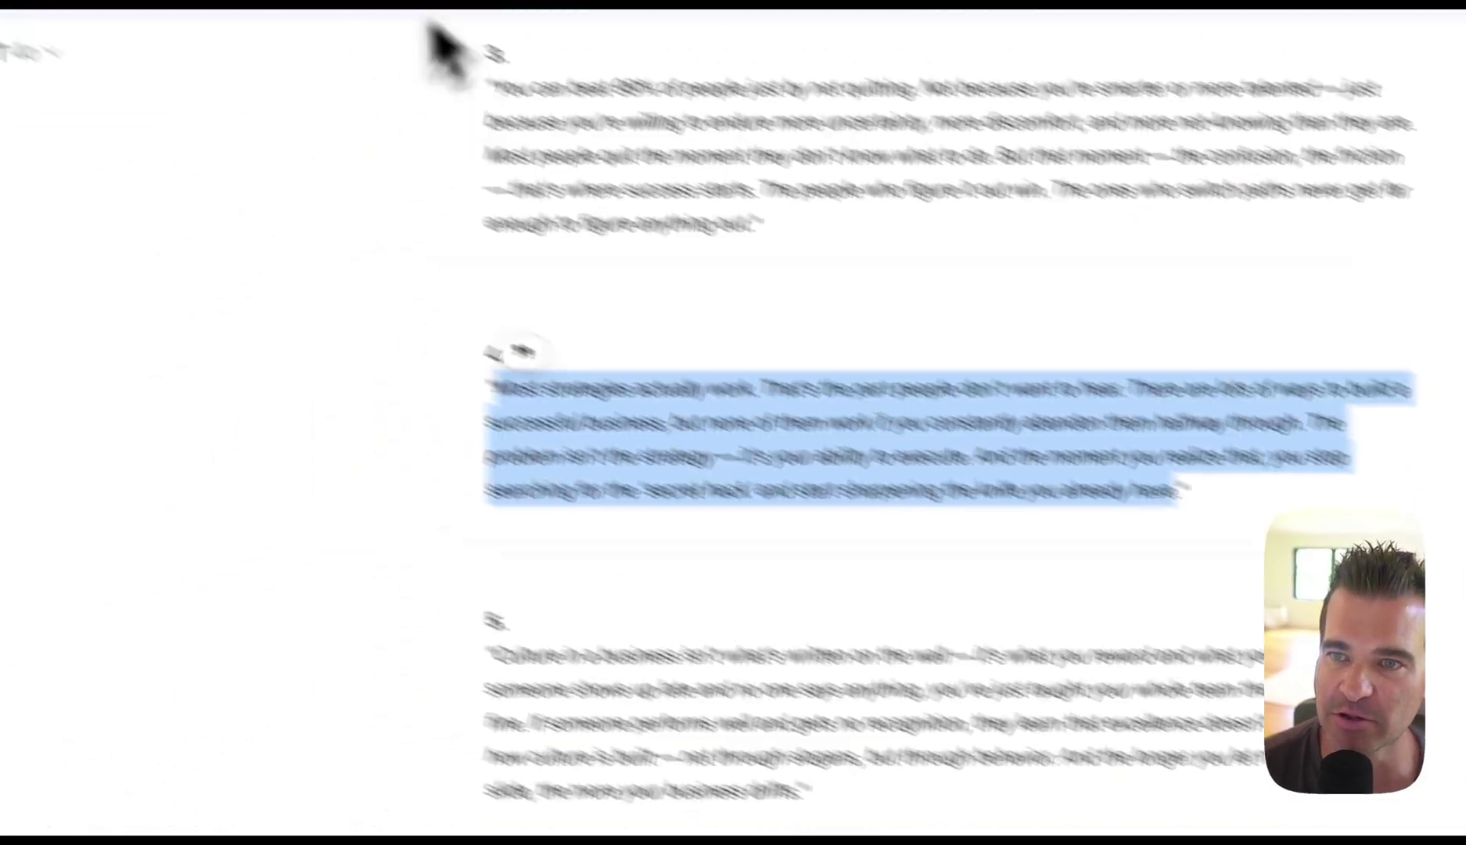
pyautogui.click(605, 59)
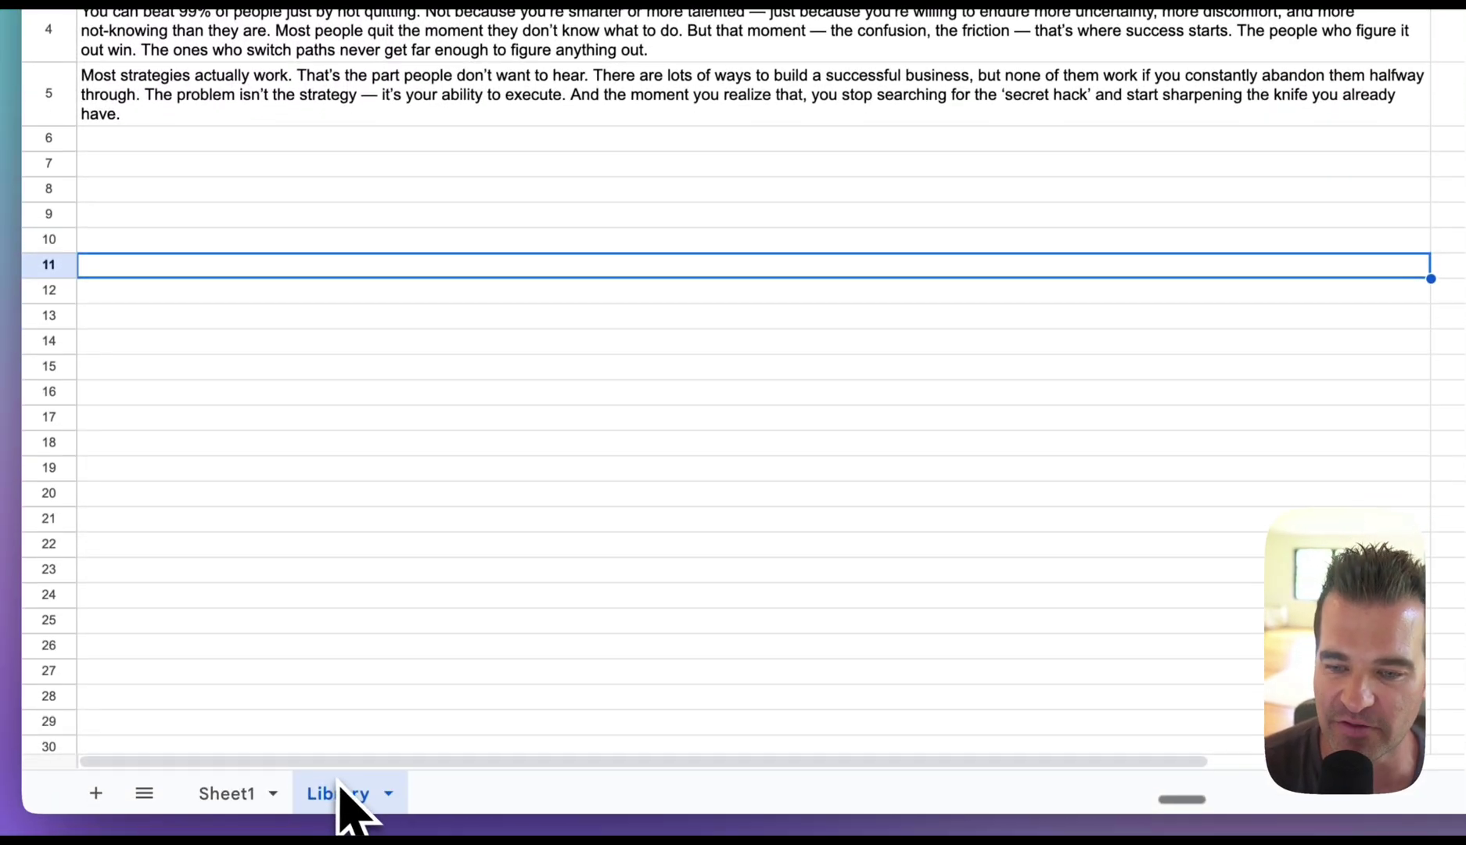
pyautogui.click(237, 792)
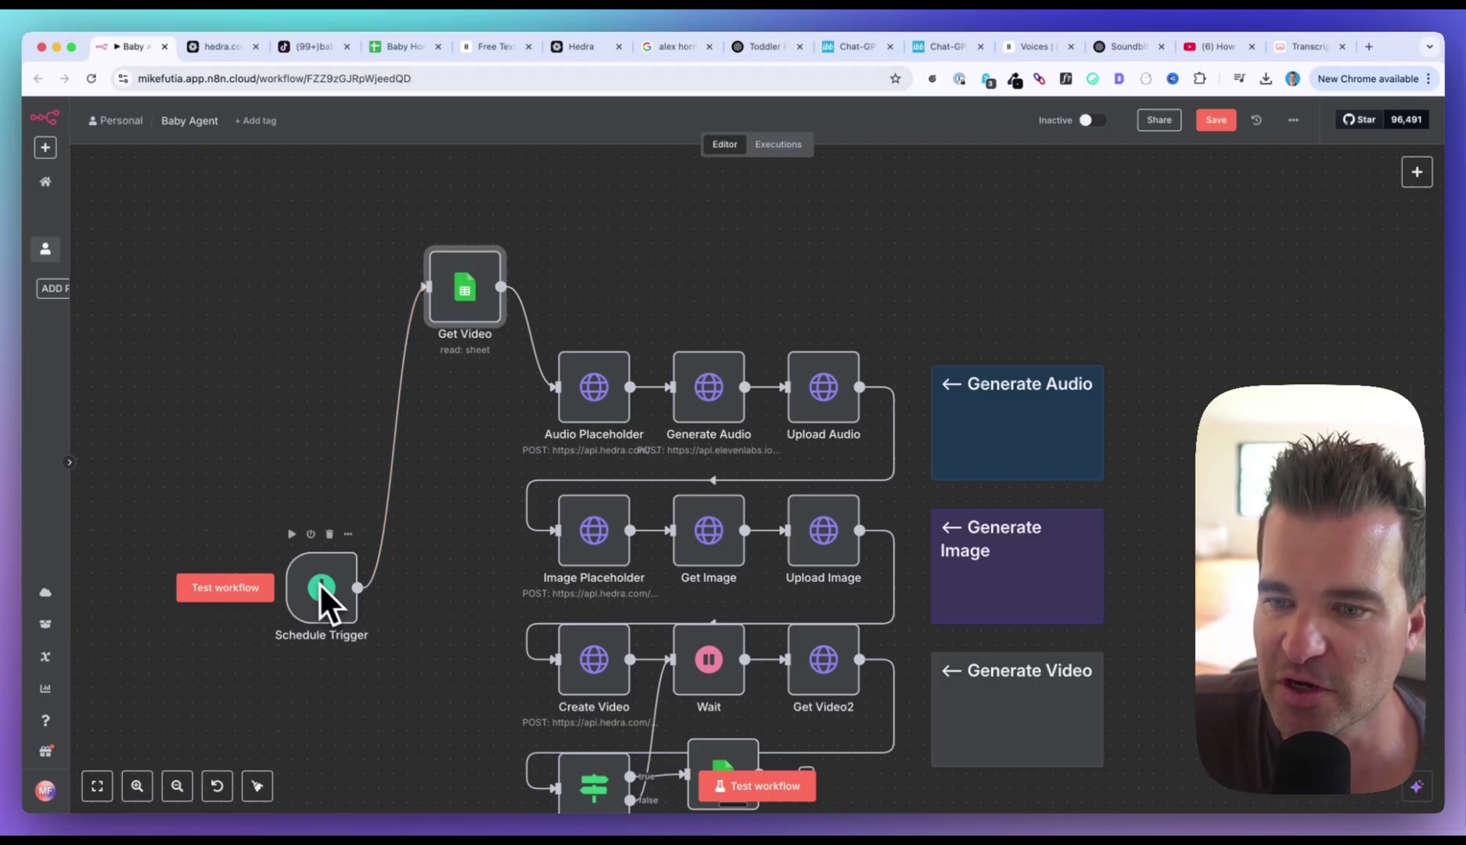
# - In the Baby Agent workflow, search for a Google Sheets node and add it with the "Get row(s) in sheet" action
pyautogui.rightClick(429, 416)
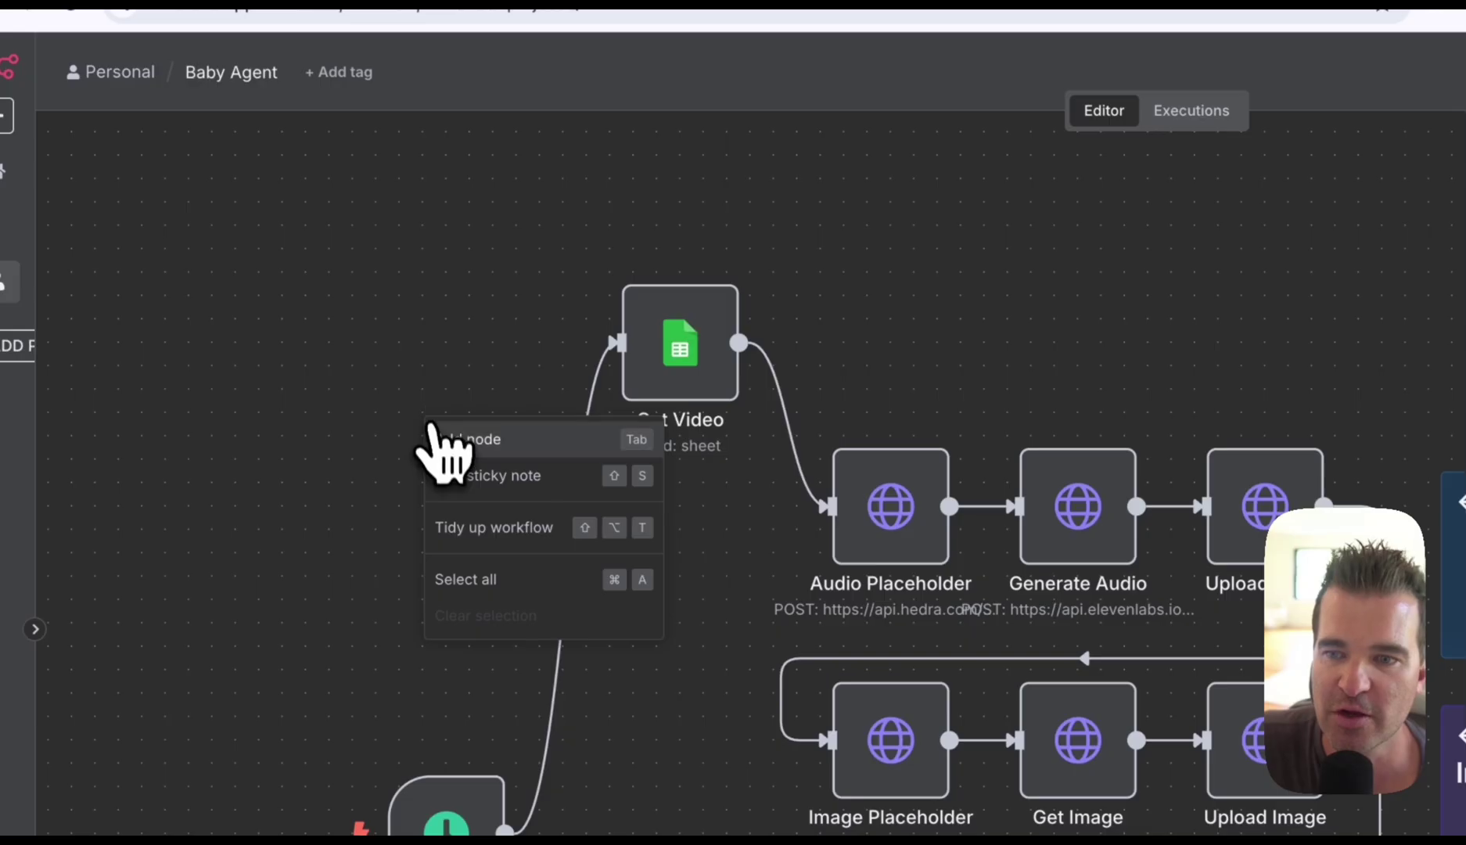
pyautogui.click(442, 445)
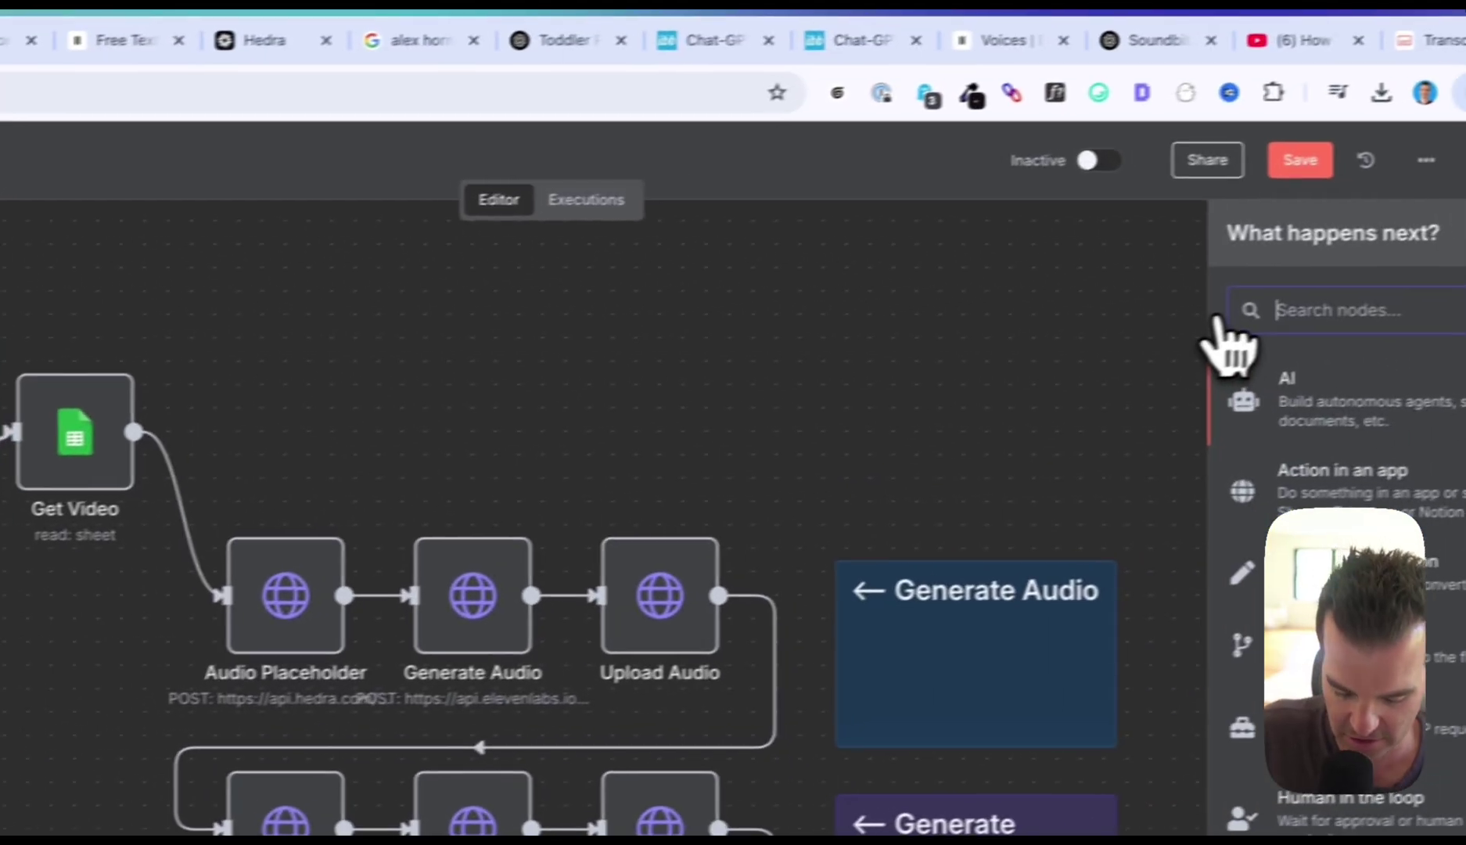
pyautogui.write('google sheets')
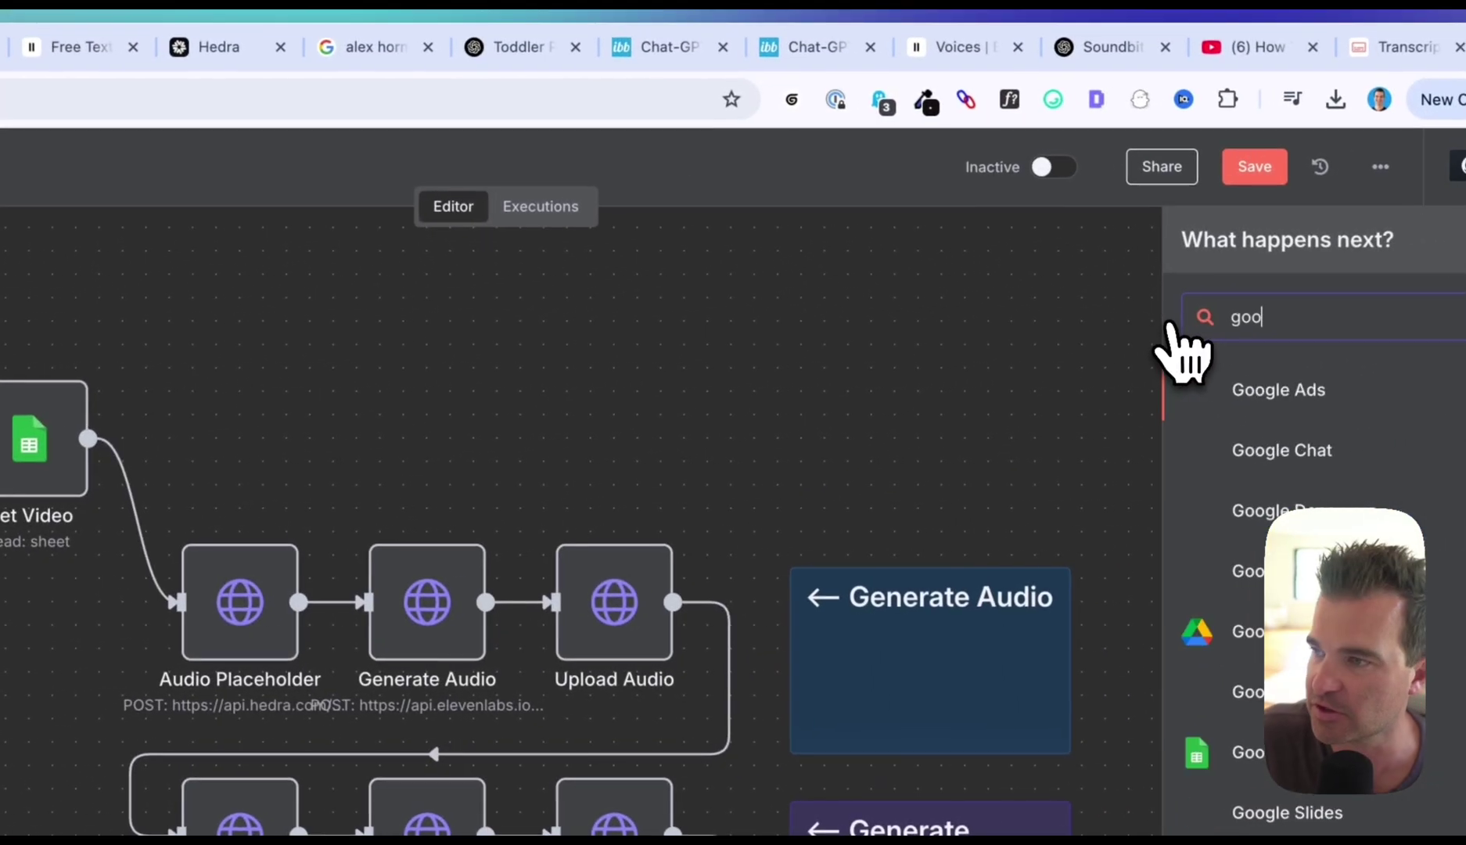
pyautogui.press('Return')
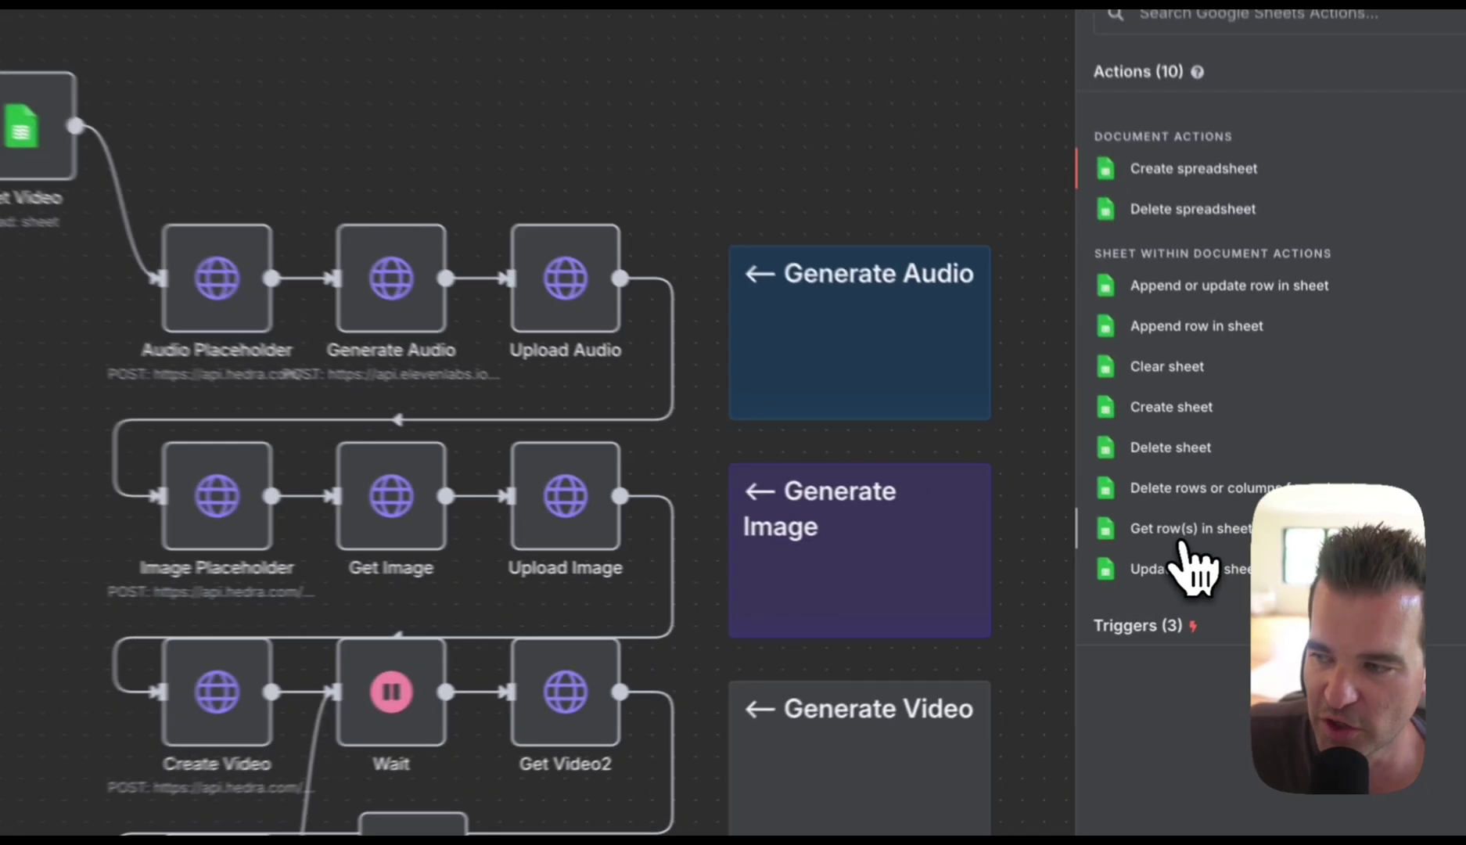
pyautogui.click(1182, 540)
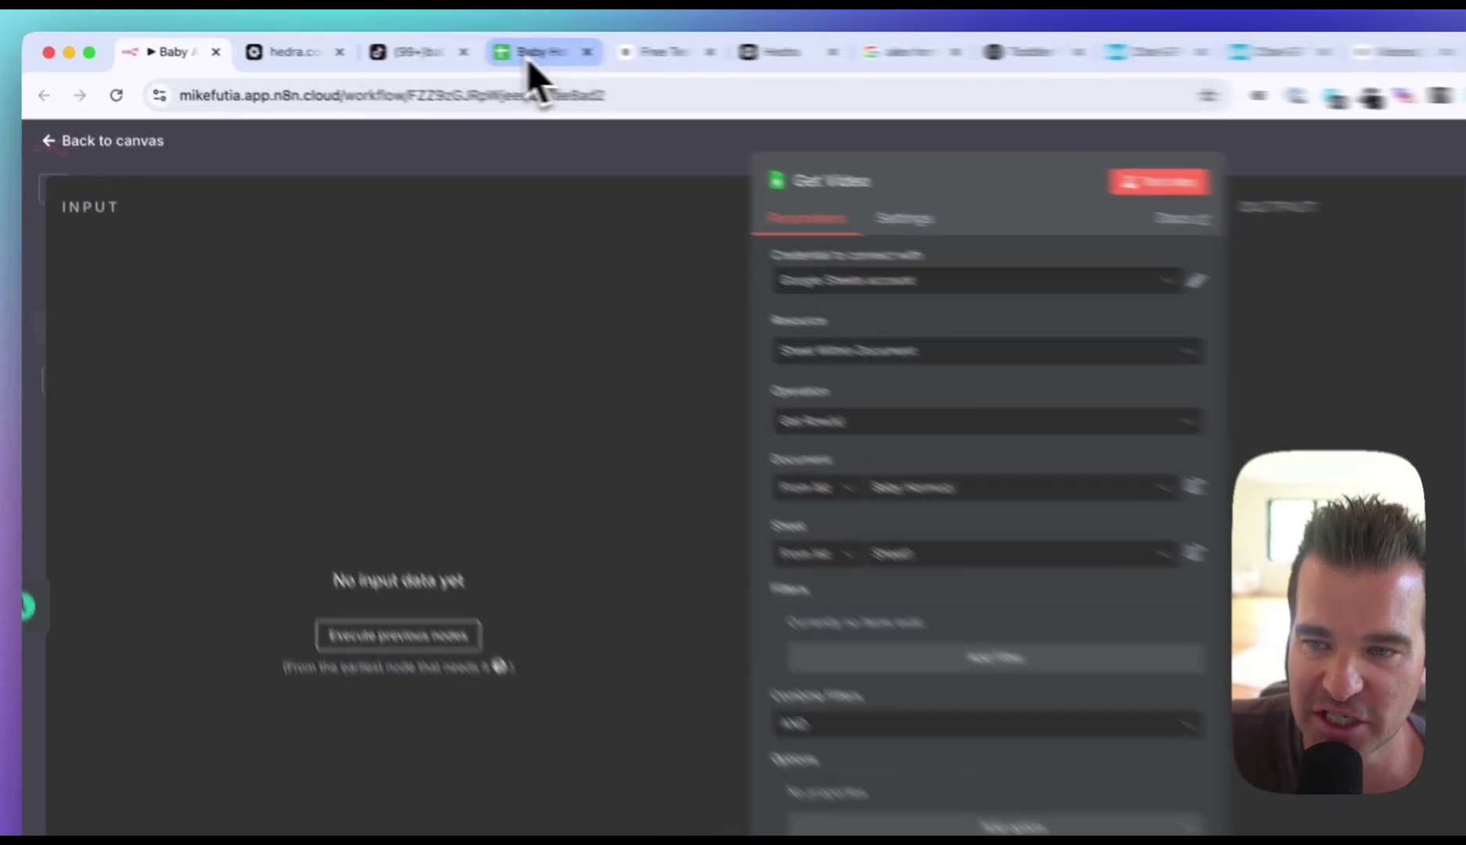
# - Compare the Get Video node's document and sheet settings with the Baby Hormozi spreadsheet
pyautogui.click(401, 47)
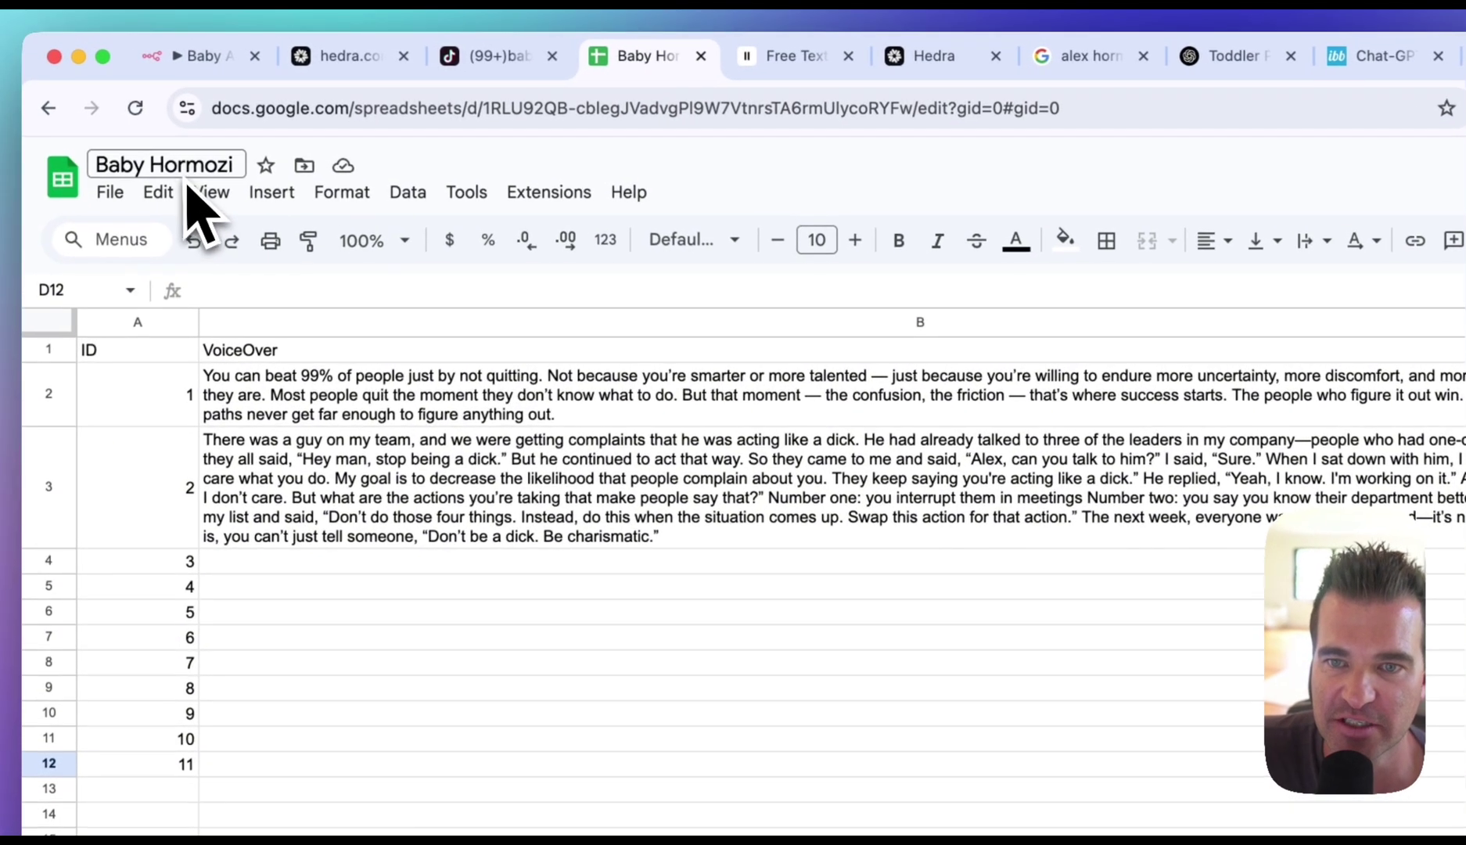
pyautogui.click(205, 56)
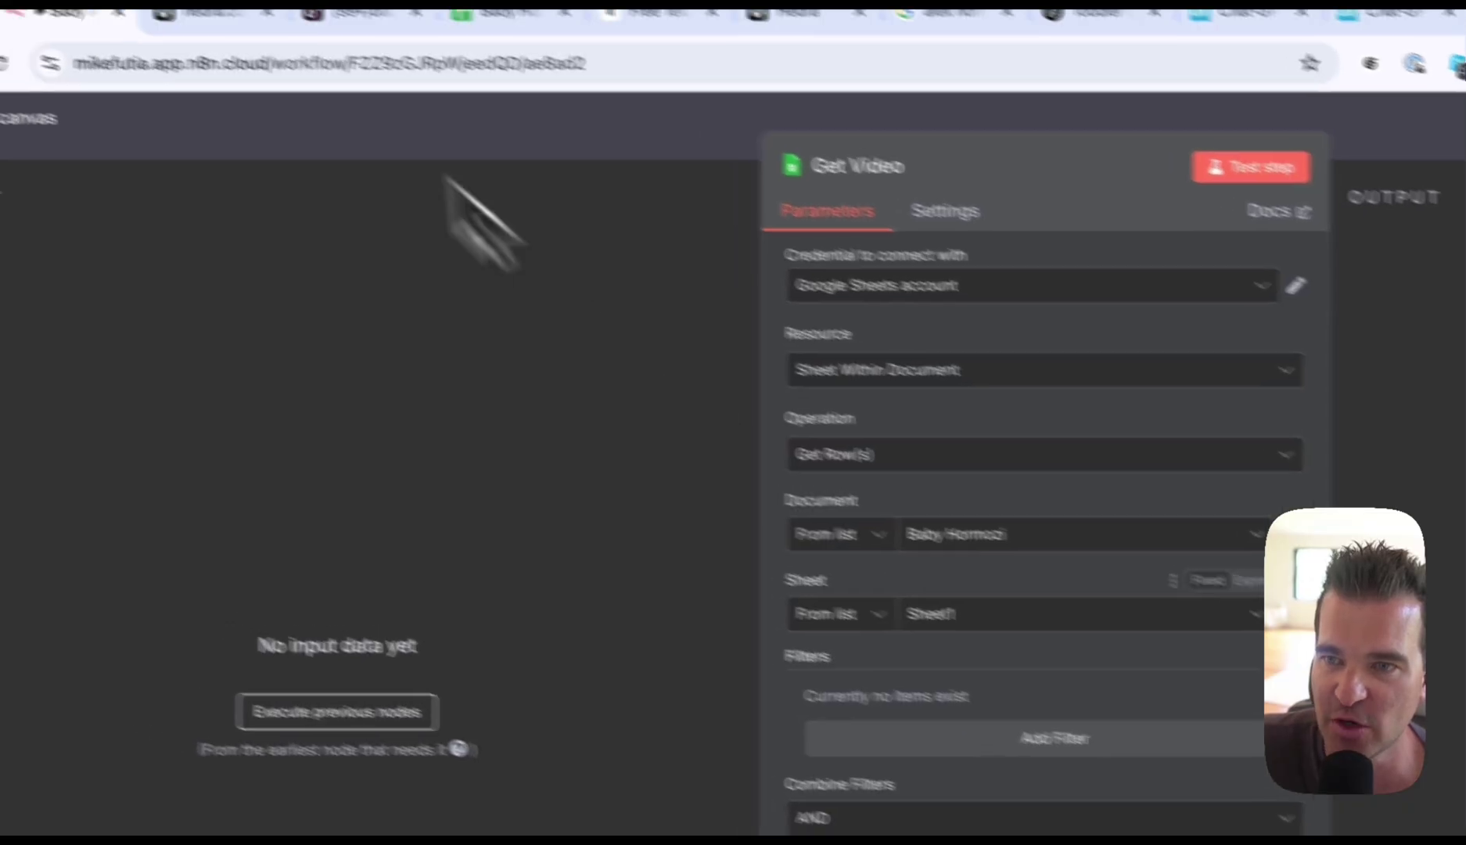
pyautogui.click(489, 14)
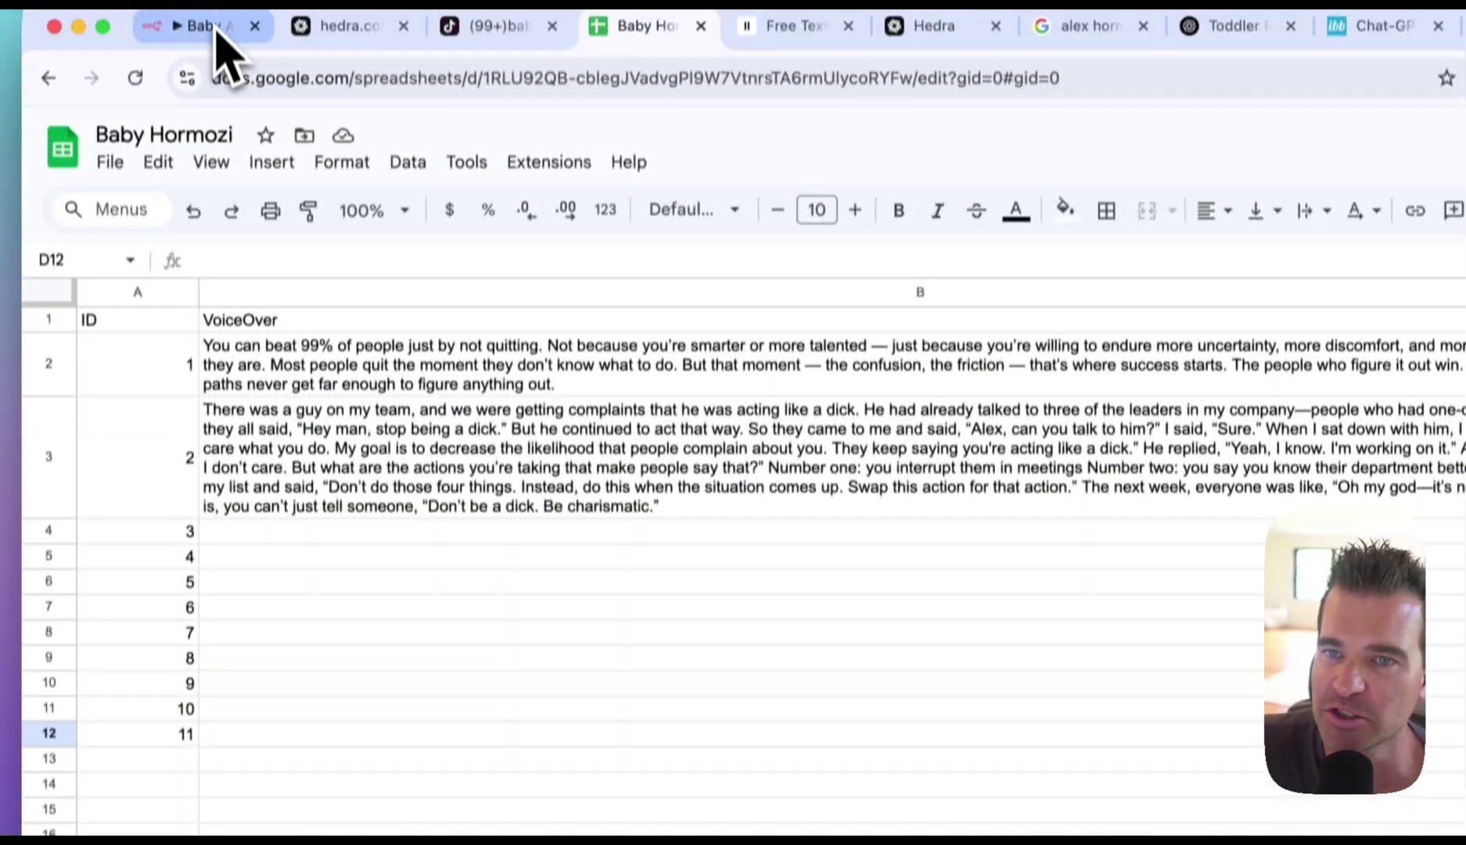
pyautogui.click(216, 31)
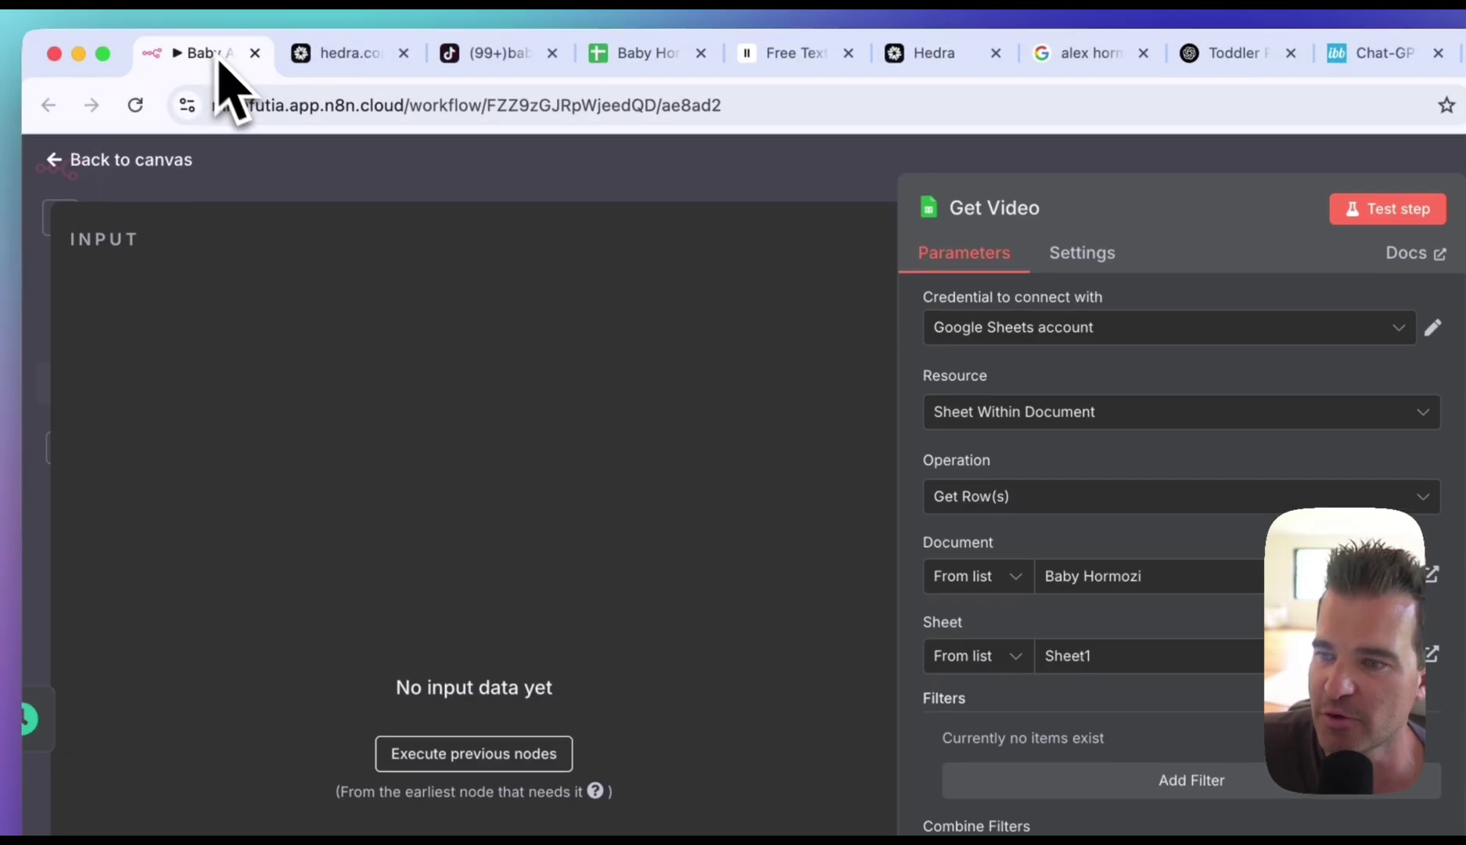
# - Close the Get Video node and search the node library for "http" to find the HTTP Request node
pyautogui.click(802, 205)
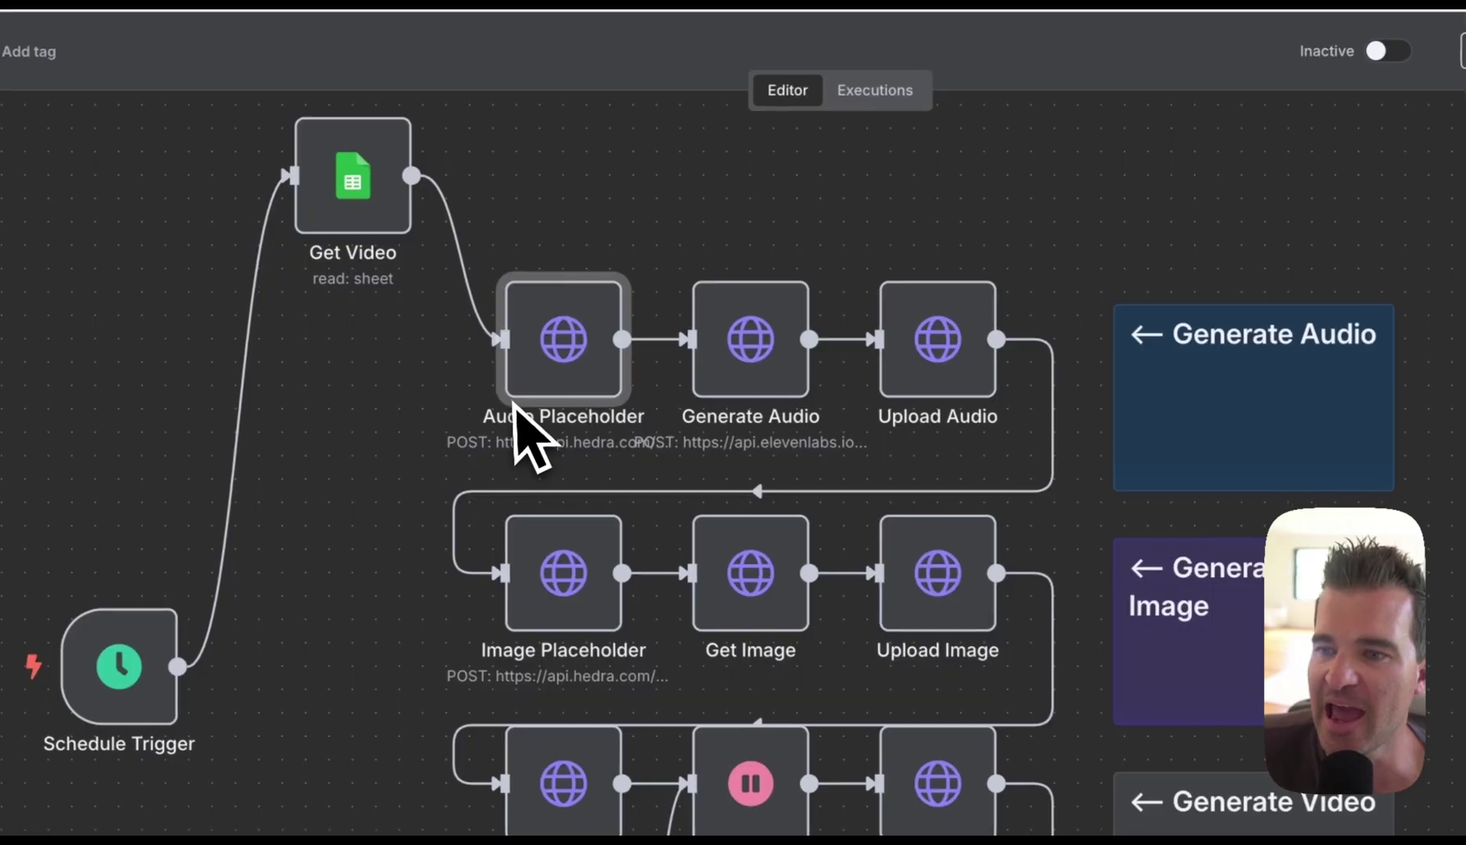
pyautogui.scroll(5, 513, 481)
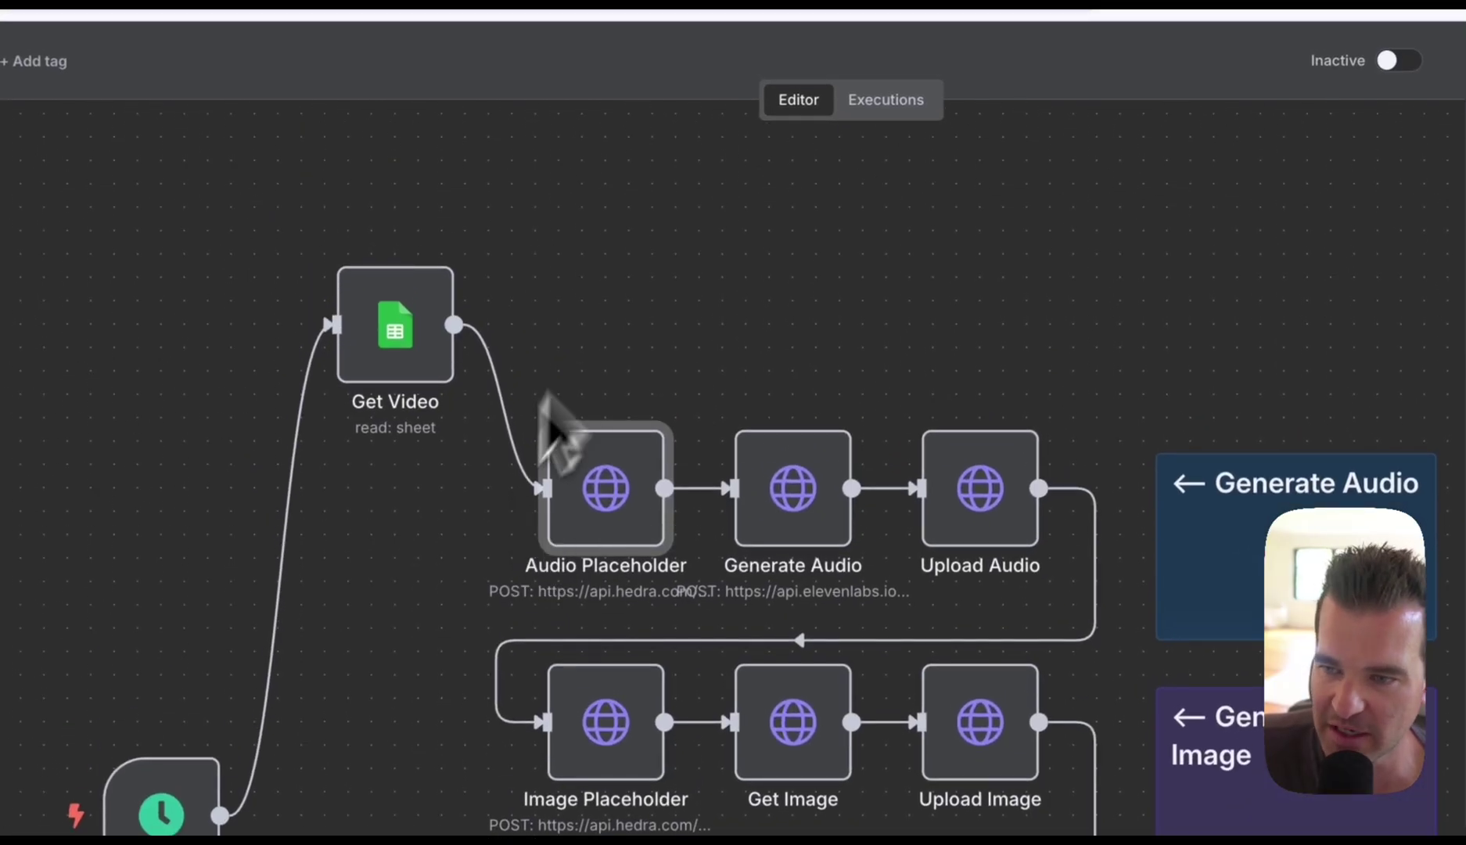
pyautogui.rightClick(627, 325)
pyautogui.click(1403, 279)
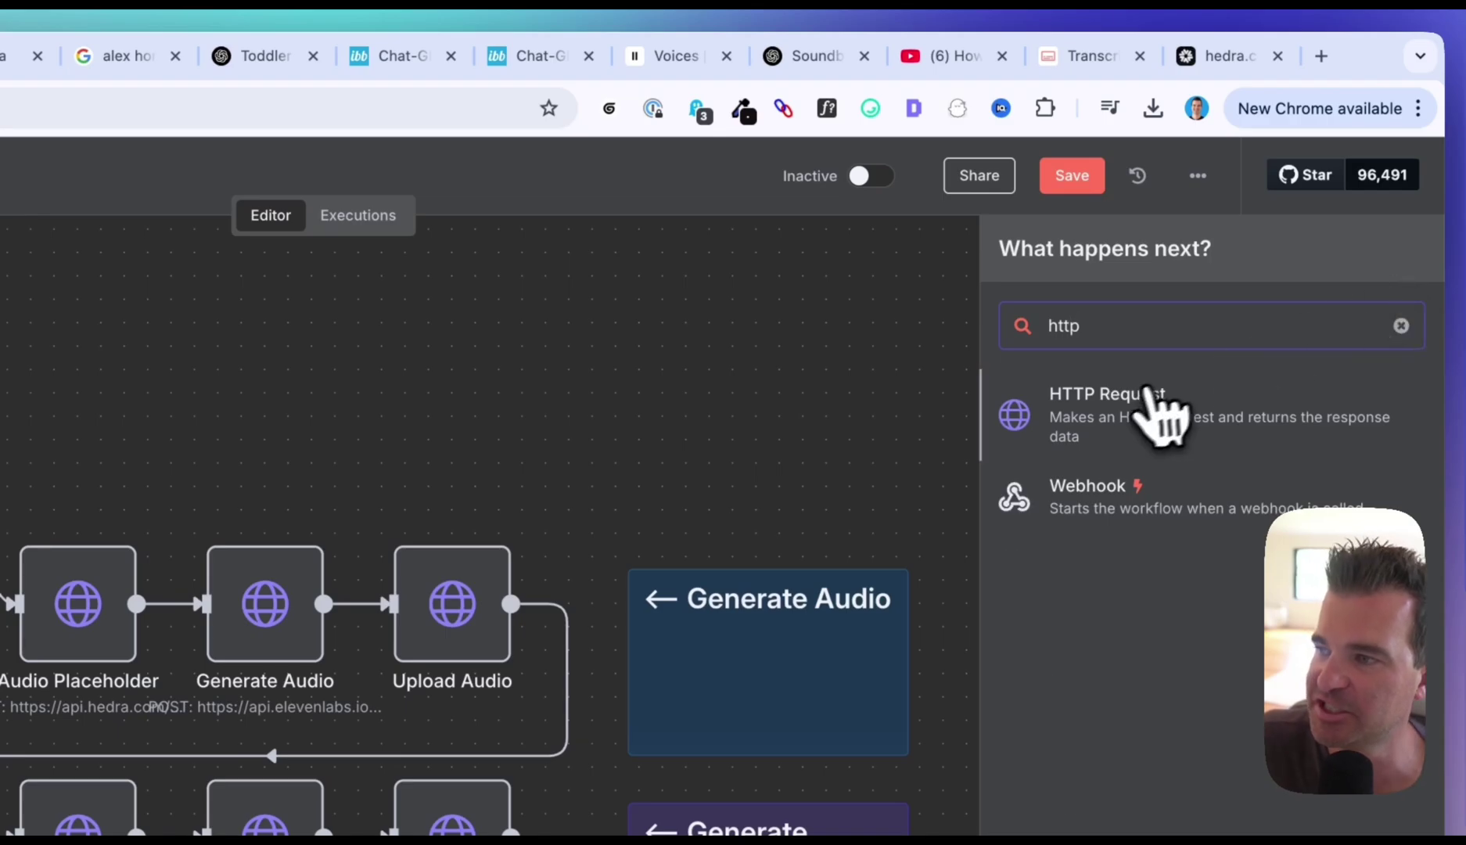
pyautogui.click(1142, 414)
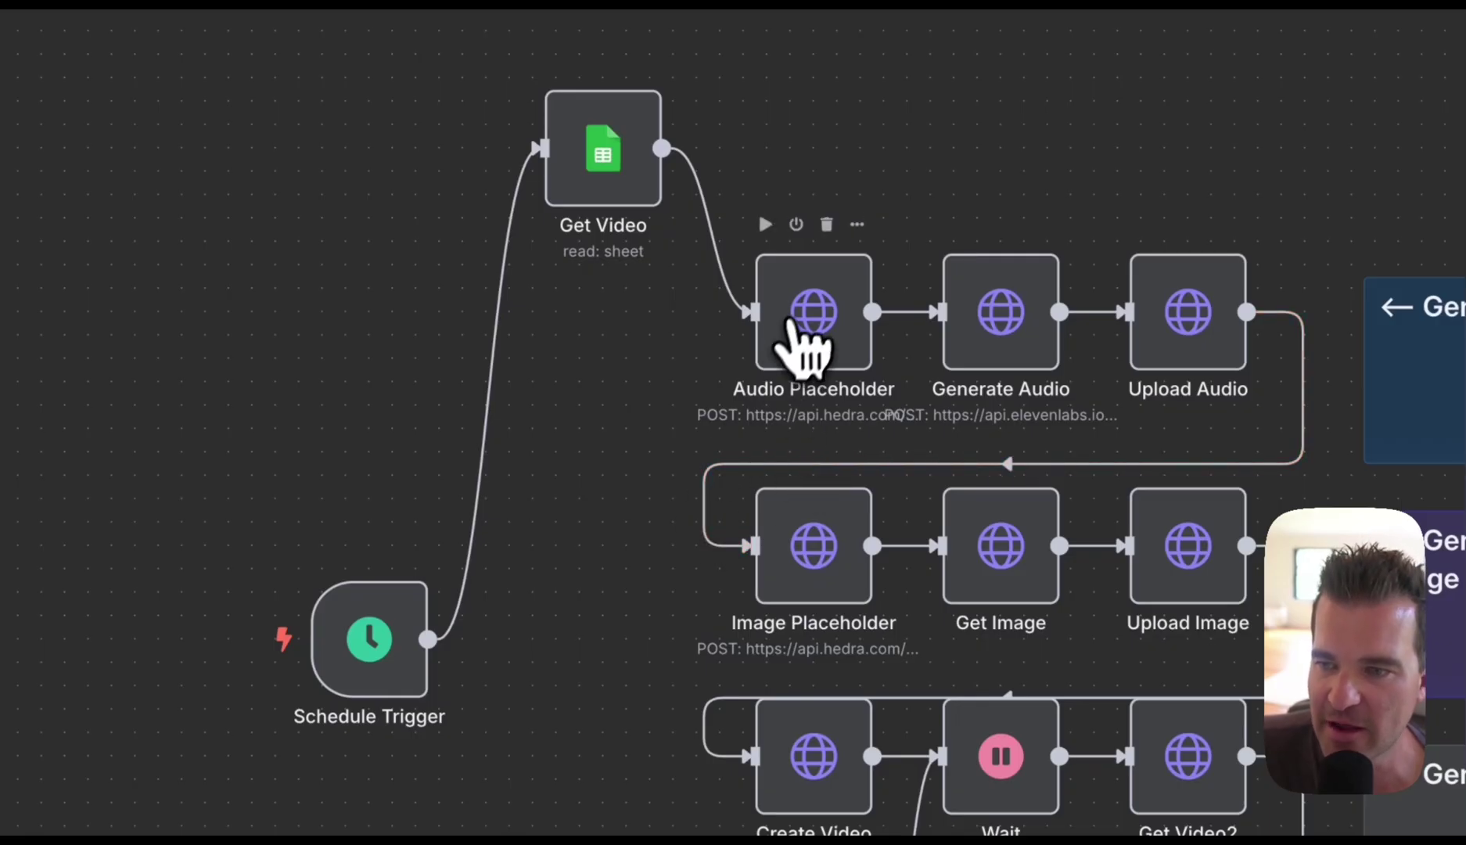
# - Open the Audio Placeholder node, examine its Hedra request settings, and open the option to create a new Header Auth credential
pyautogui.click(814, 317)
pyautogui.doubleClick(806, 309)
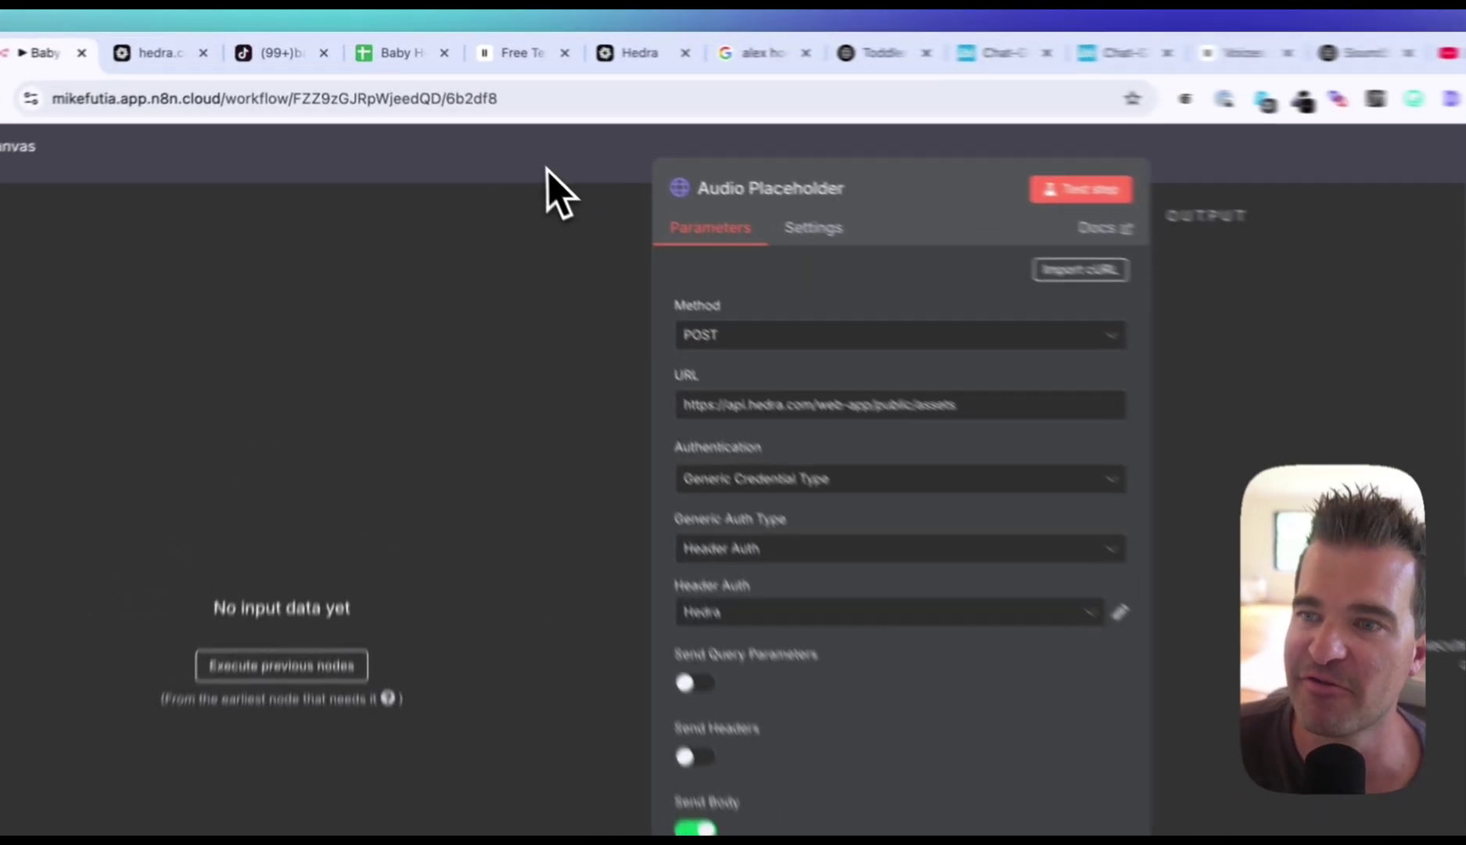
pyautogui.click(487, 127)
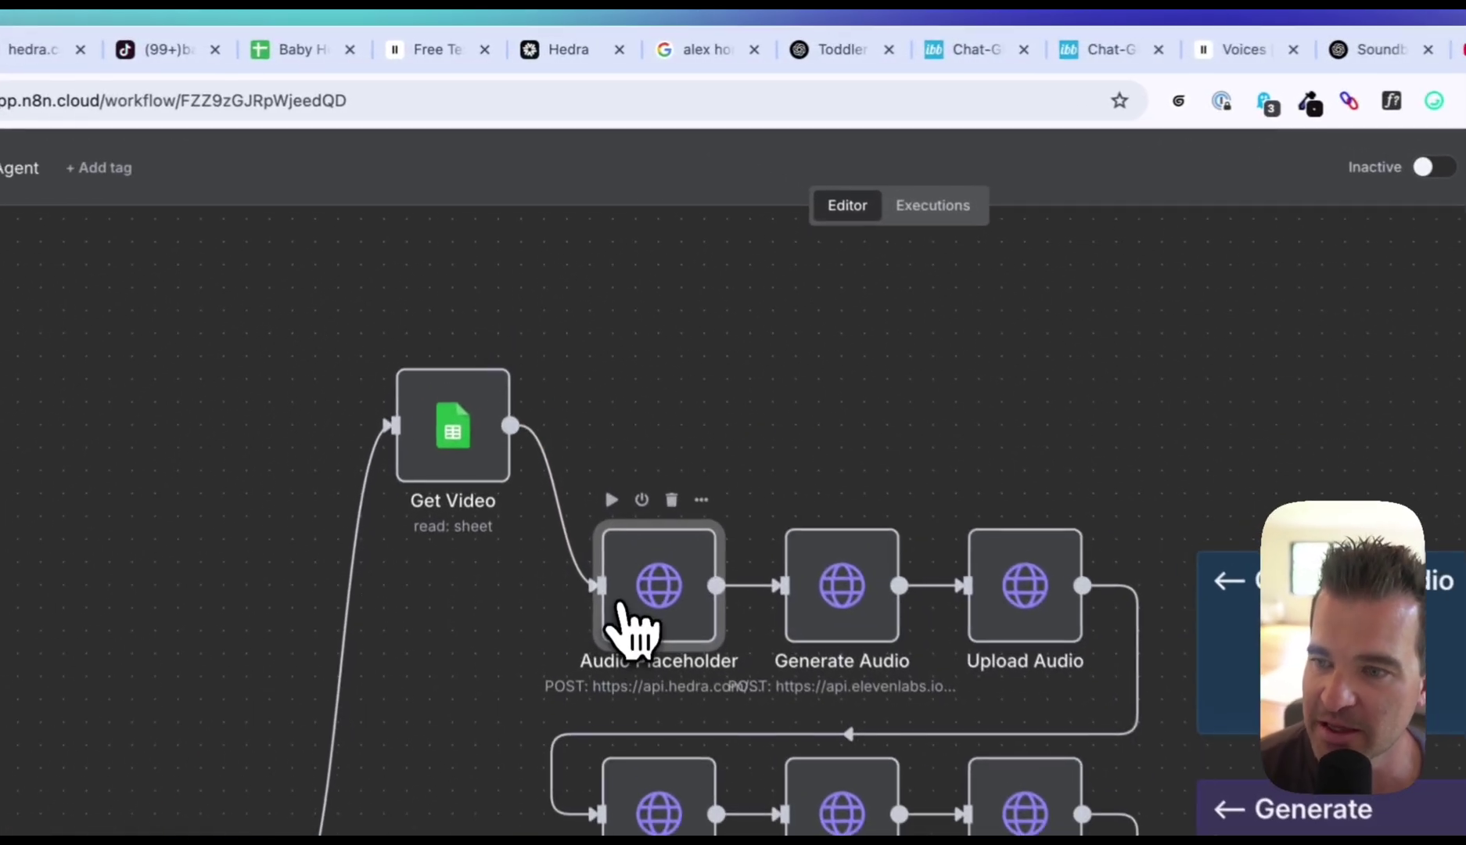
pyautogui.doubleClick(614, 423)
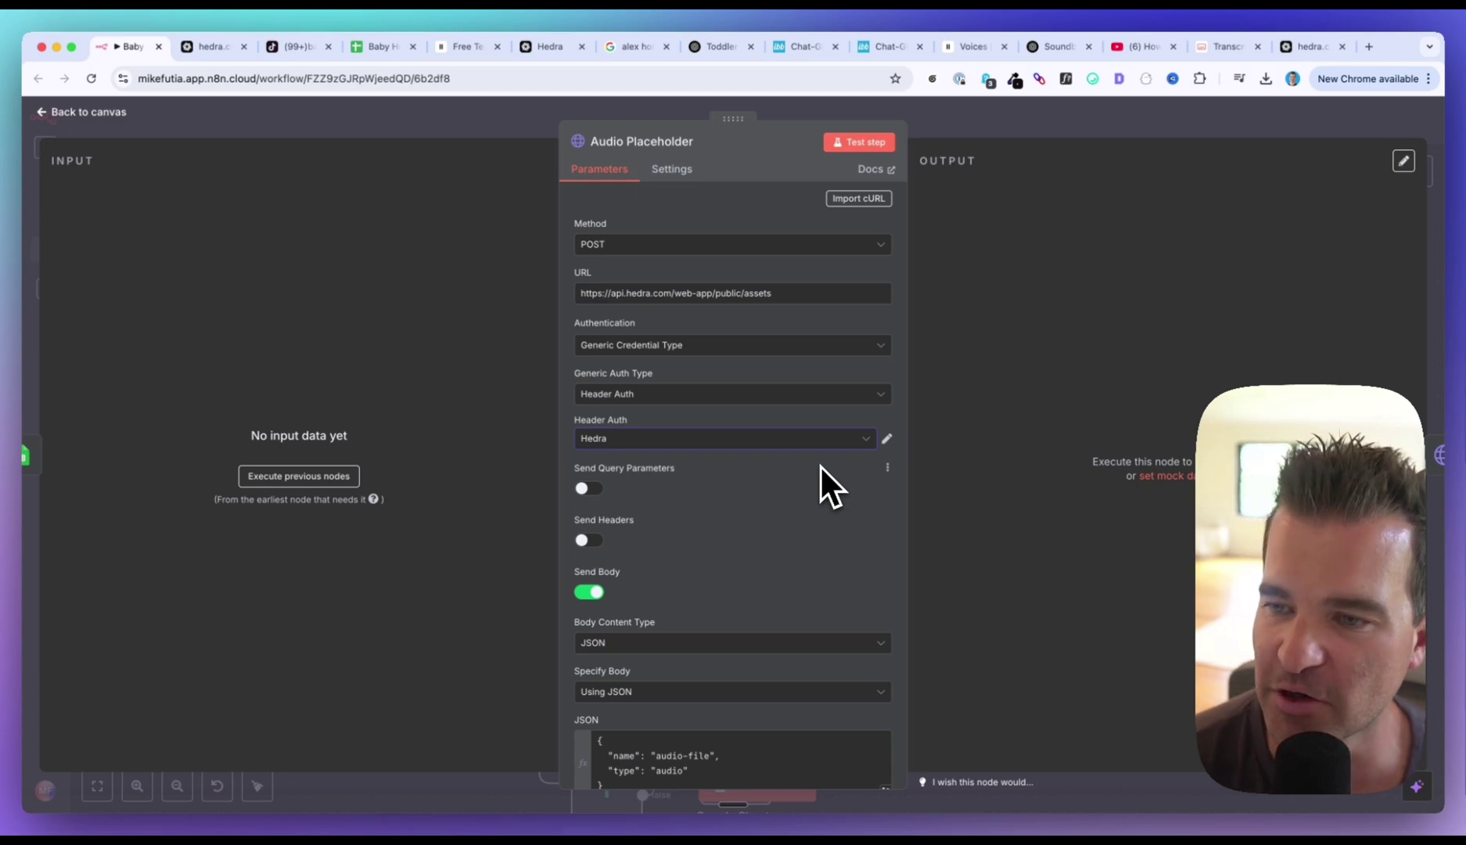
pyautogui.click(751, 438)
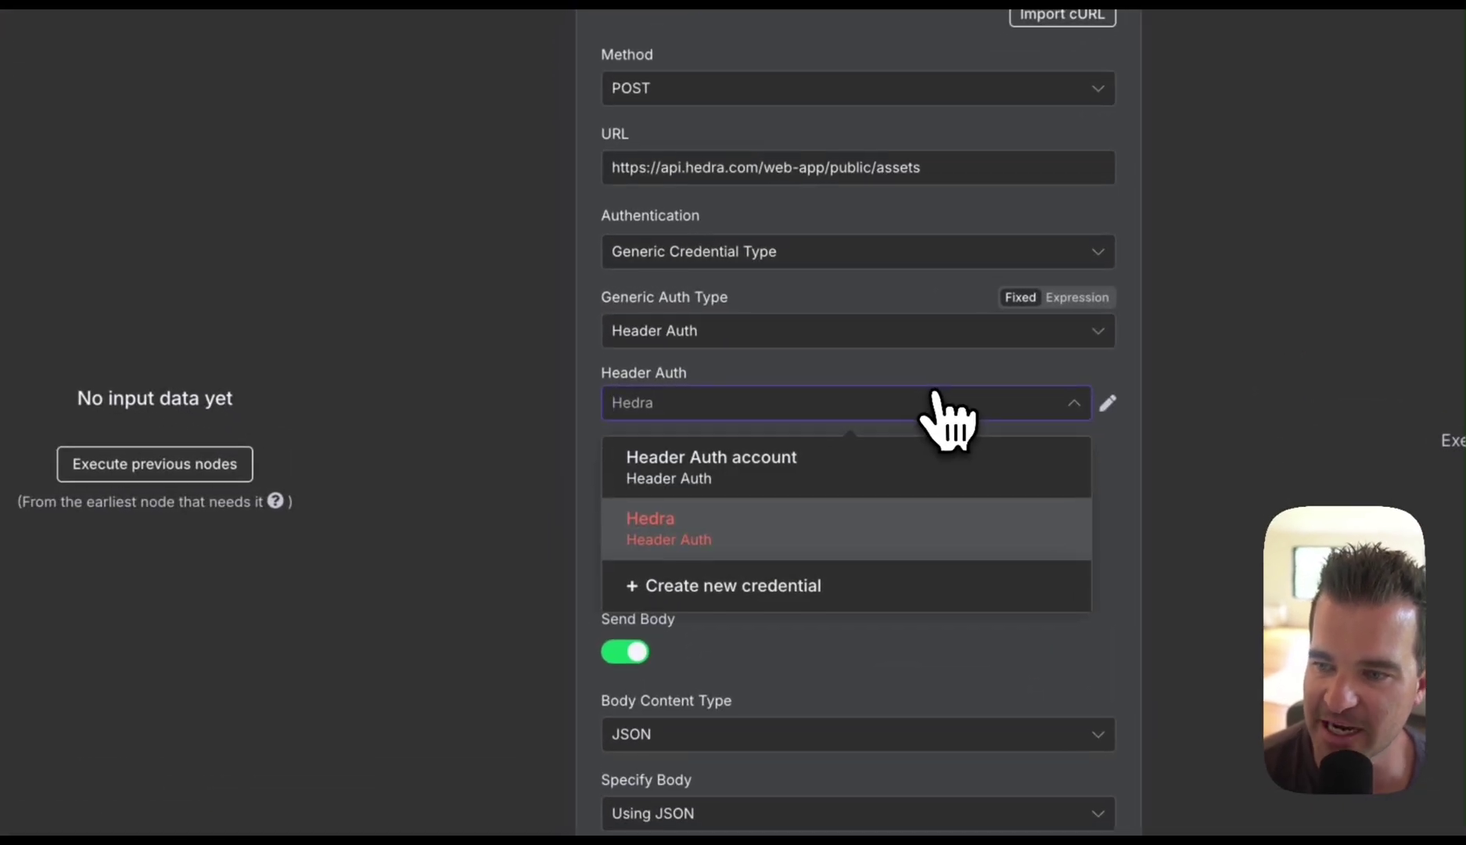
pyautogui.click(728, 592)
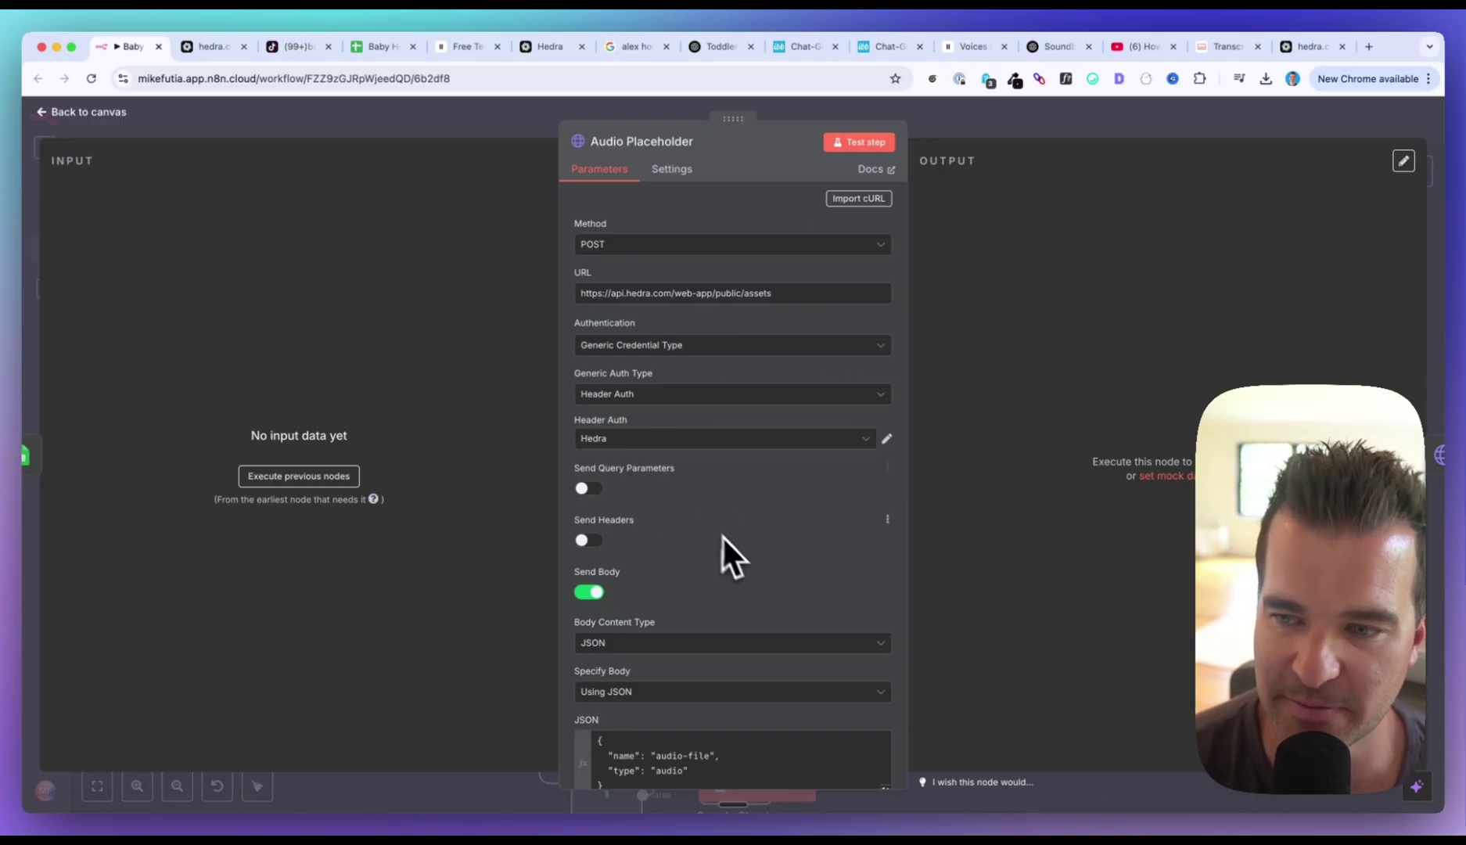
# - Examine the JSON body of the Audio Placeholder request, highlighting its name and type fields
pyautogui.scroll(-3, 738, 546)
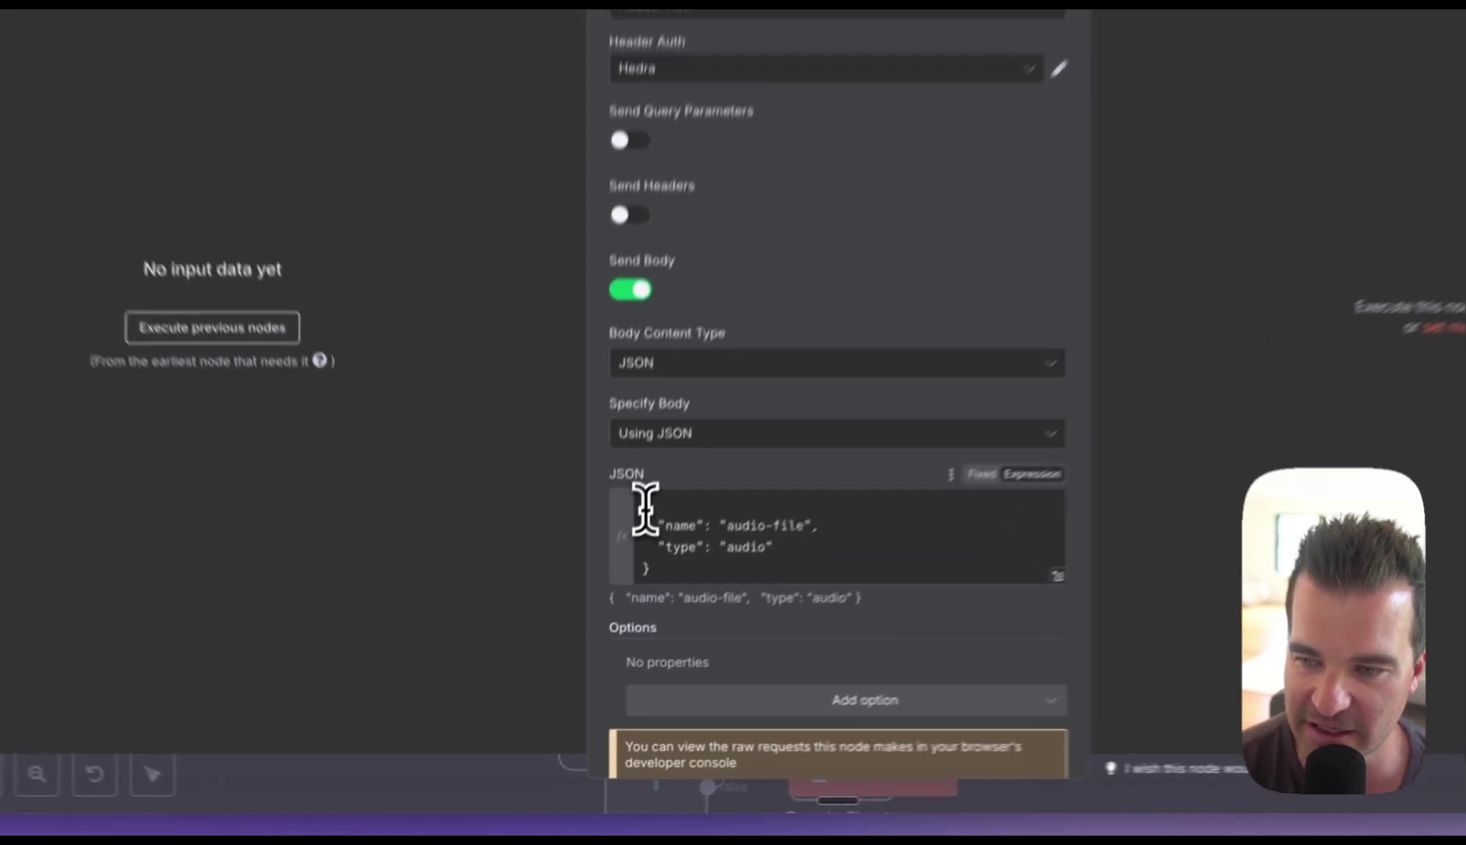
pyautogui.moveTo(645, 508); pyautogui.dragTo(687, 571)
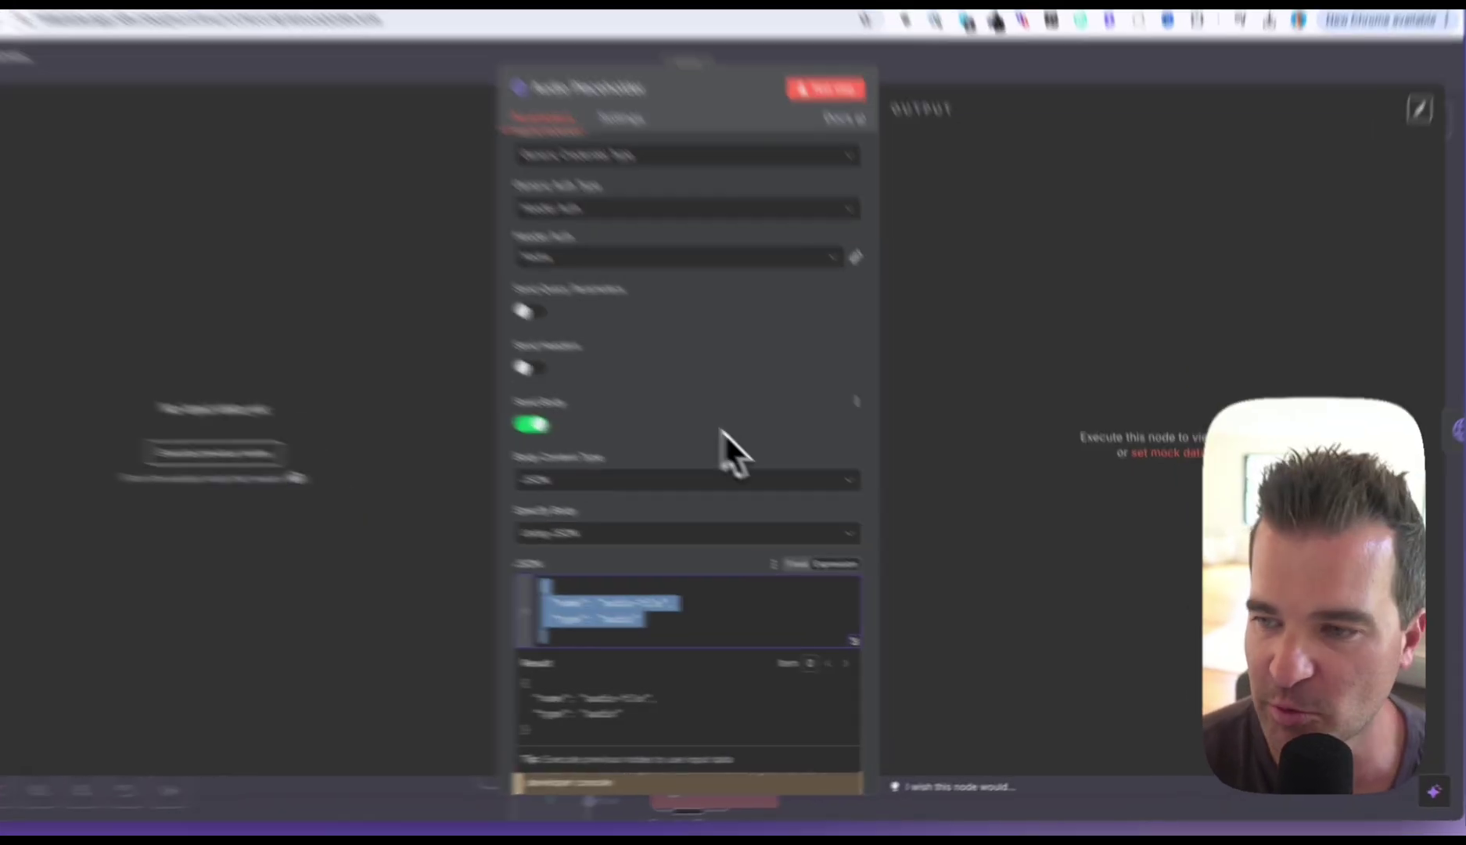
pyautogui.click(769, 460)
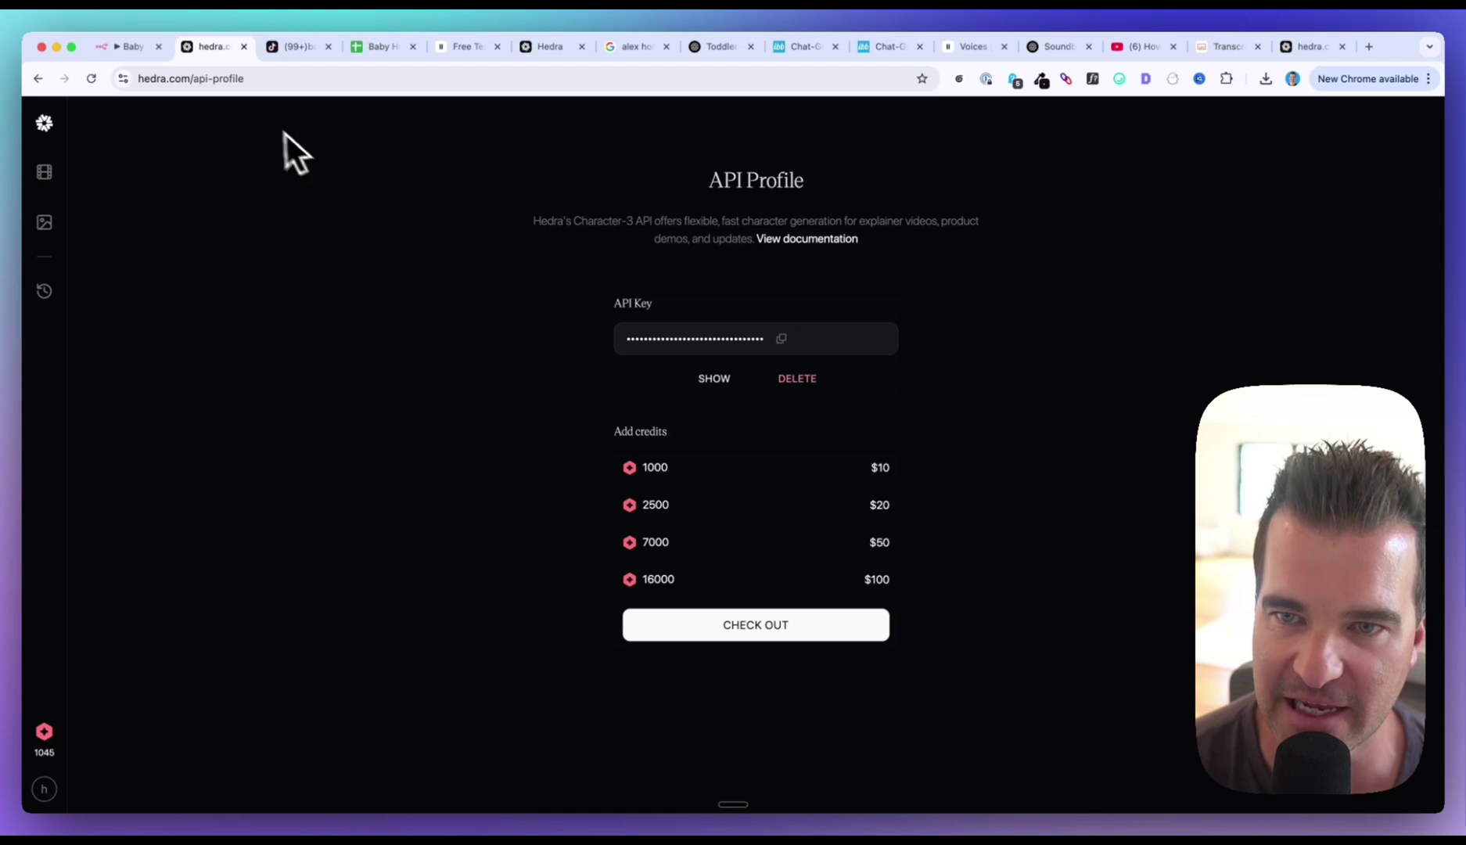
# - On Hedra's API Profile page, highlight the page address and reach the API page through the account options
pyautogui.moveTo(149, 79); pyautogui.dragTo(238, 79)
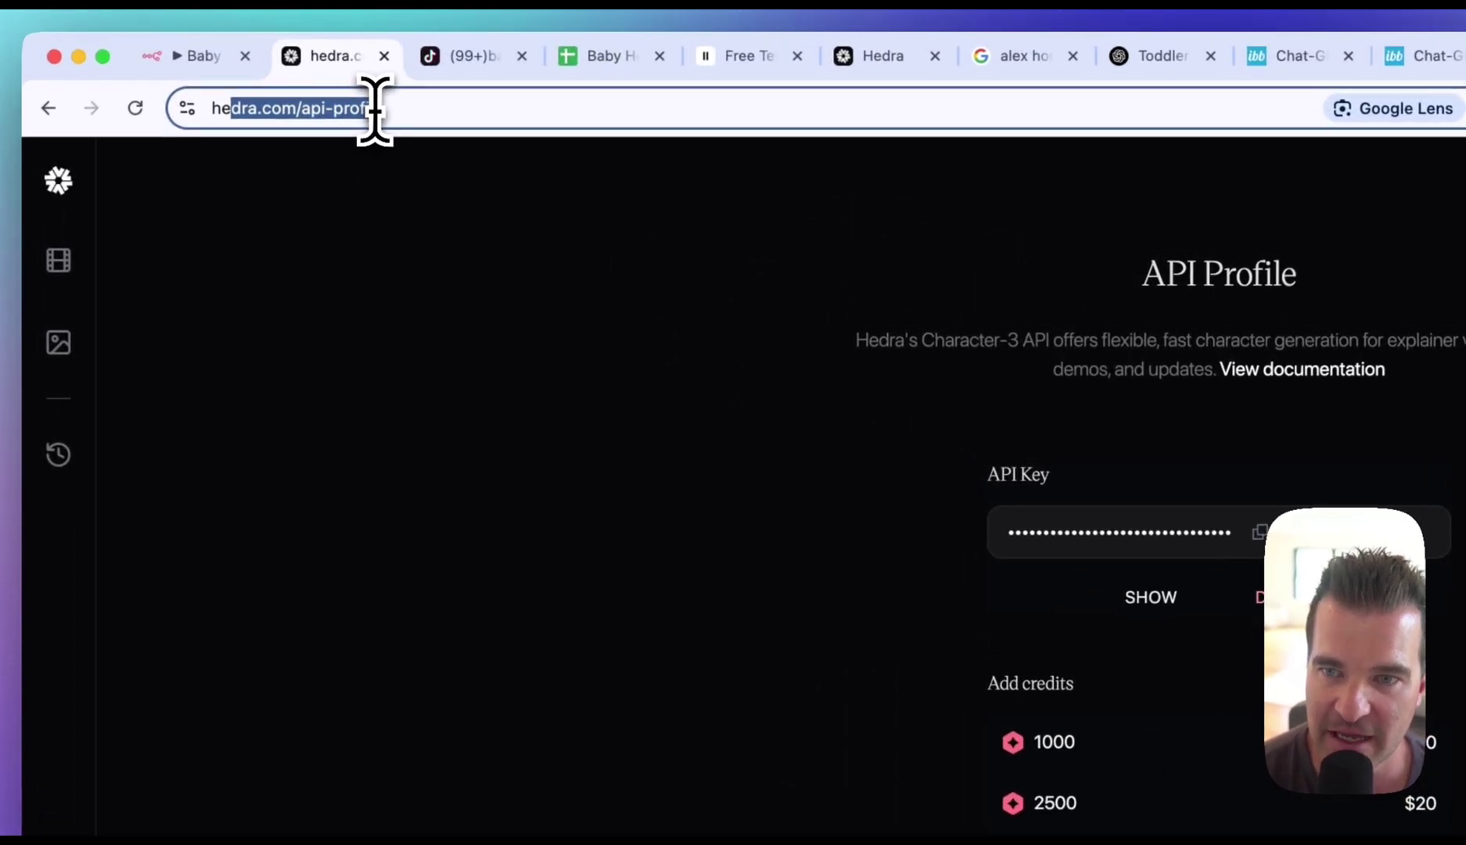
pyautogui.moveTo(374, 110); pyautogui.dragTo(393, 108)
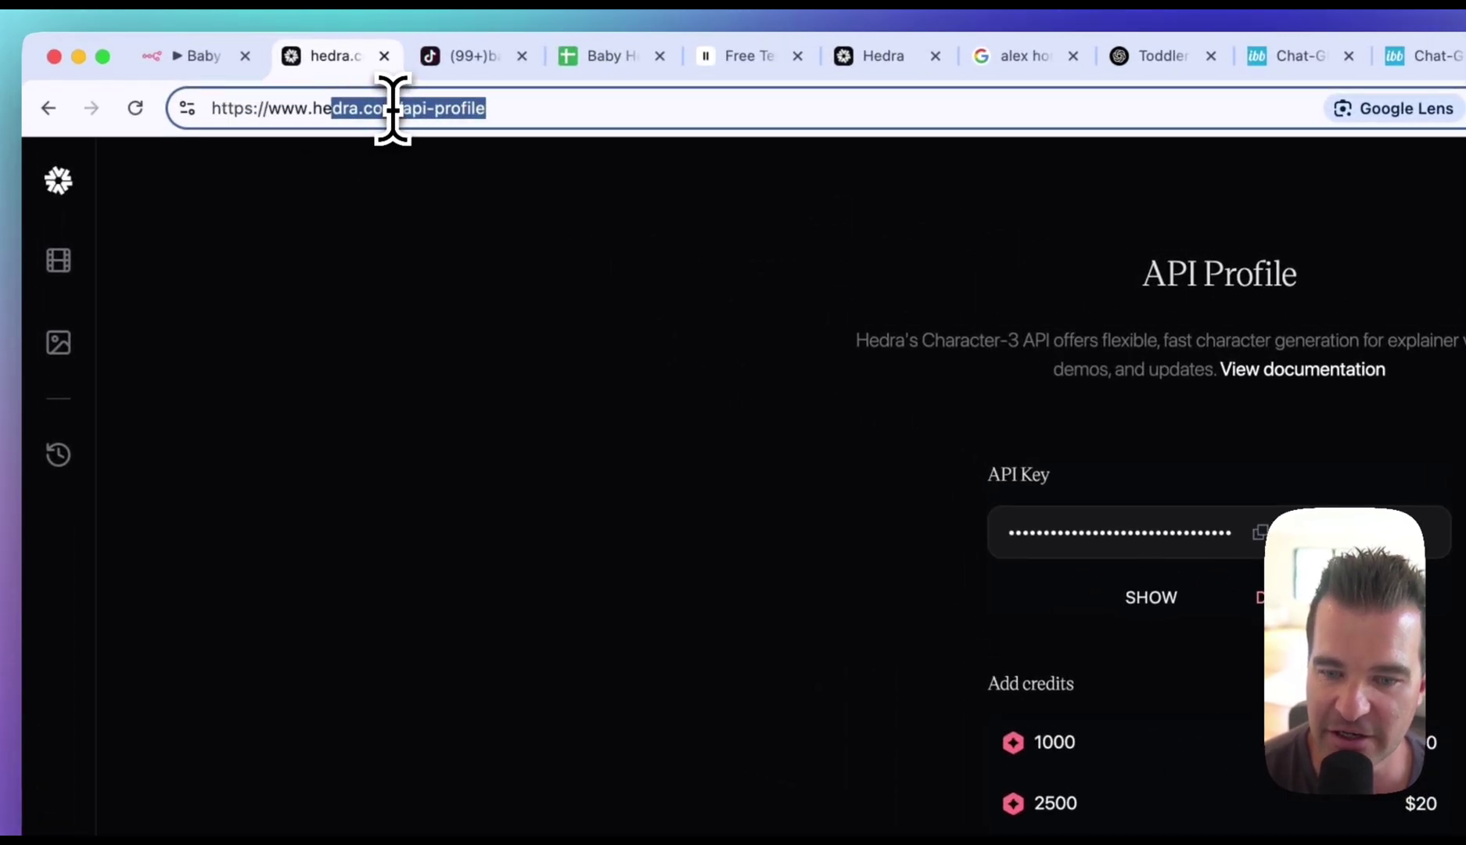
pyautogui.click(59, 774)
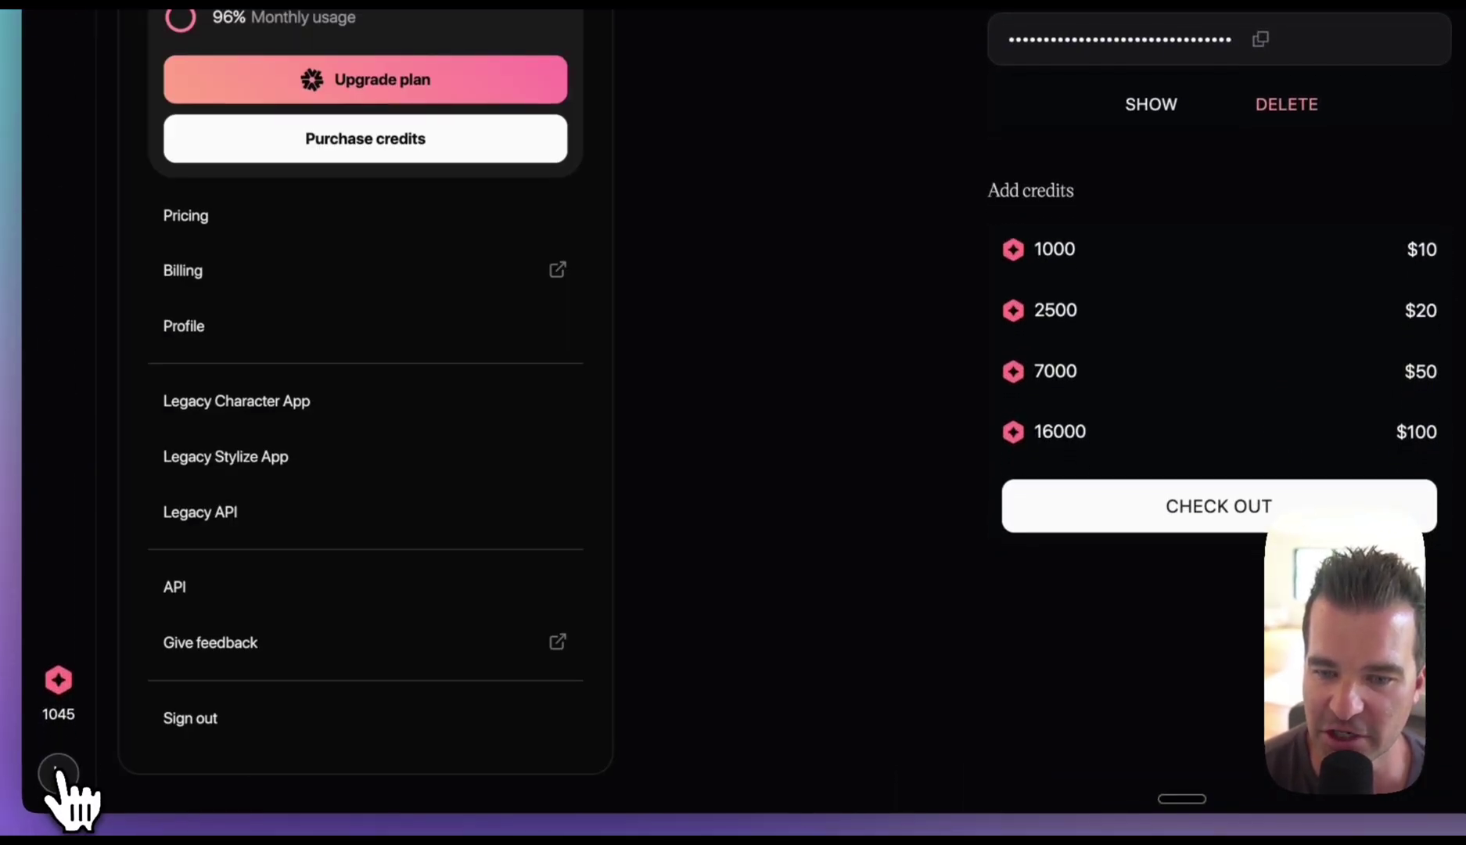
pyautogui.click(210, 589)
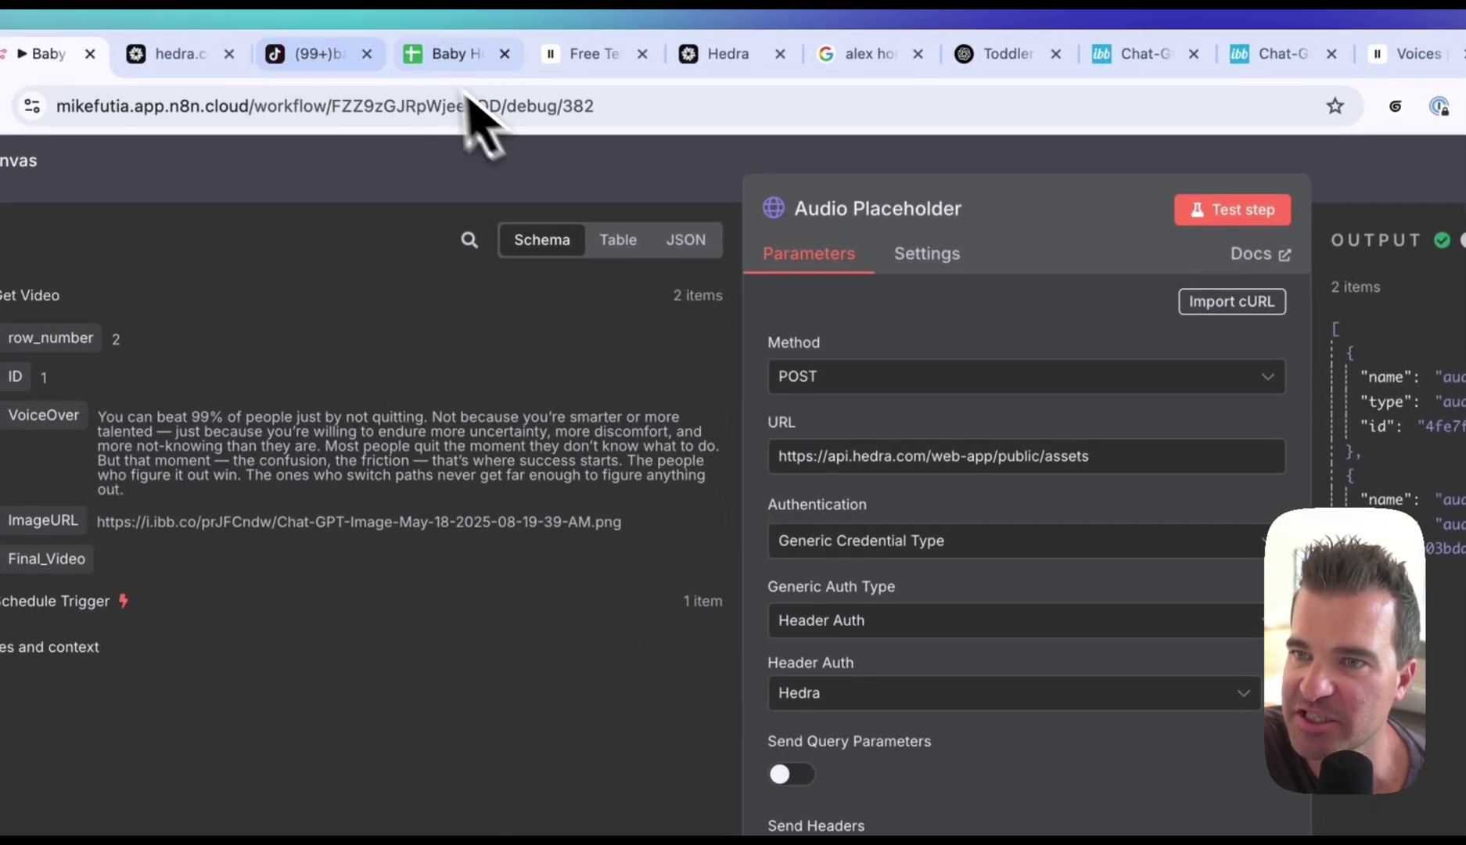
# - Compare the VoiceOver scripts in cells B2:B3 of the Baby Hormozi sheet with the Audio Placeholder node's JSON output items
pyautogui.click(442, 56)
pyautogui.moveTo(371, 422); pyautogui.dragTo(368, 493)
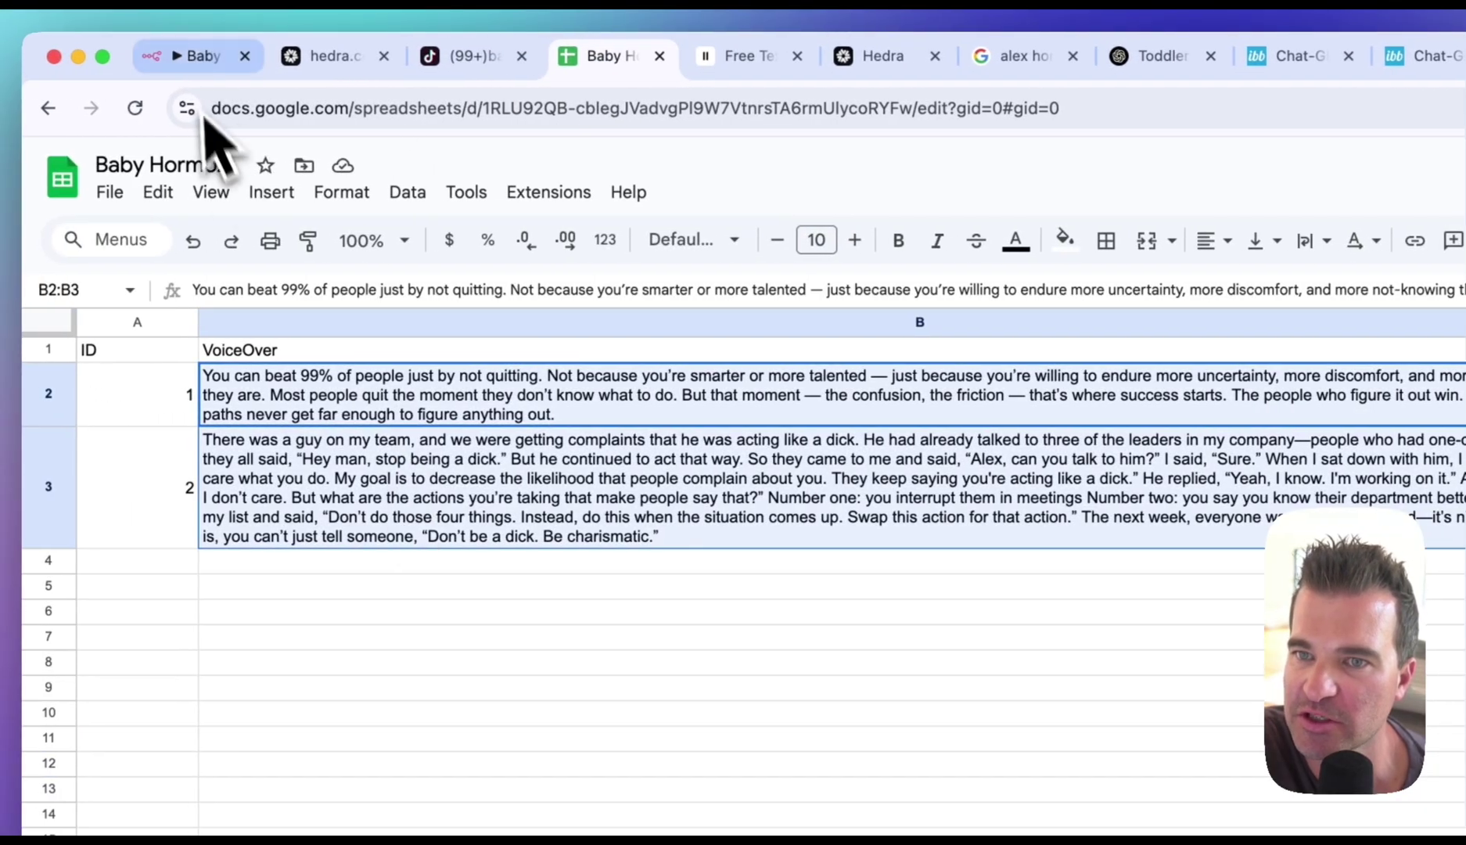
pyautogui.click(164, 55)
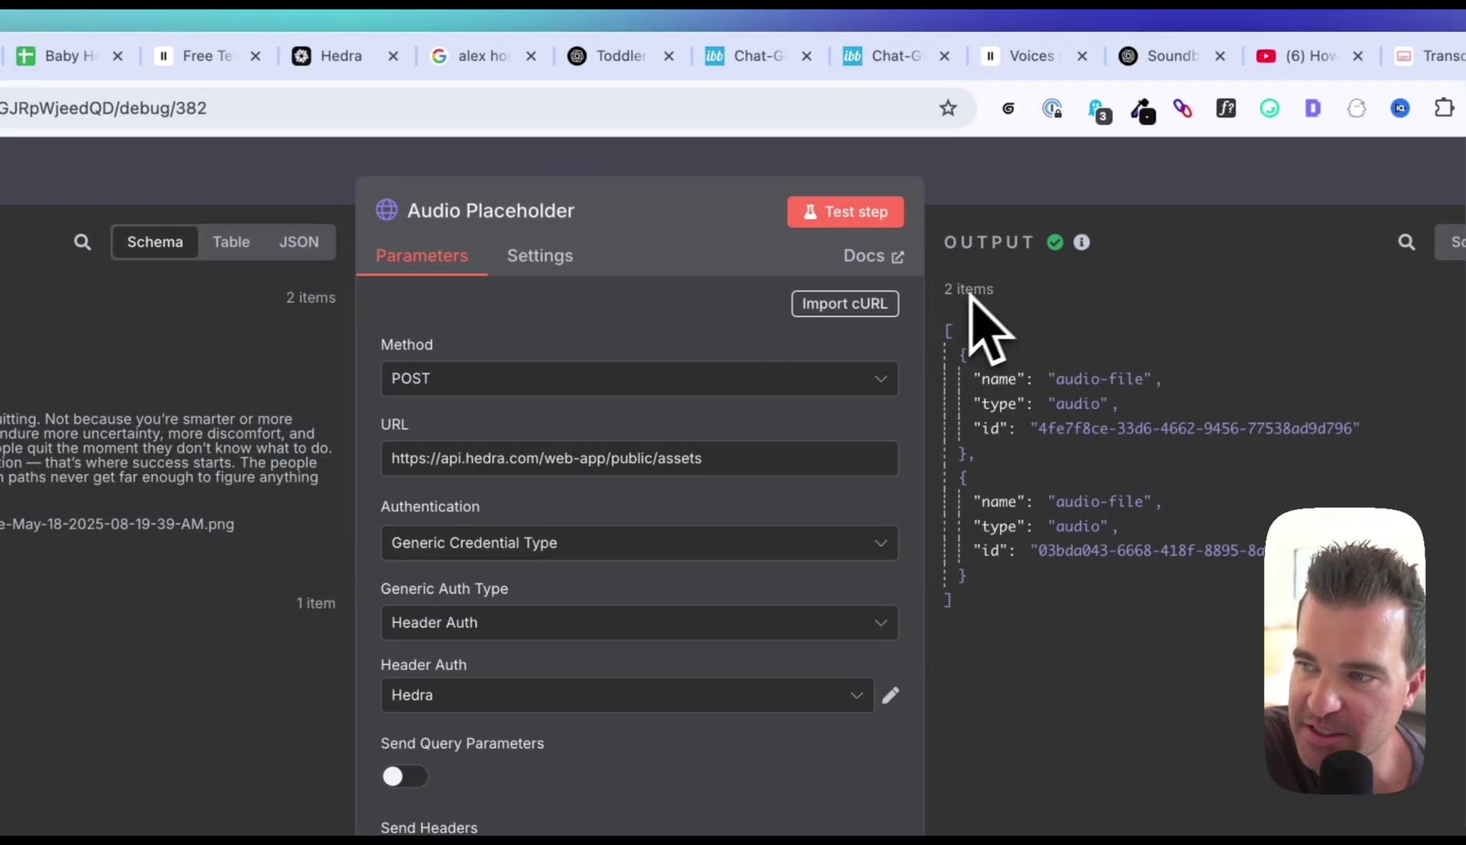
pyautogui.moveTo(1243, 291); pyautogui.dragTo(1268, 292)
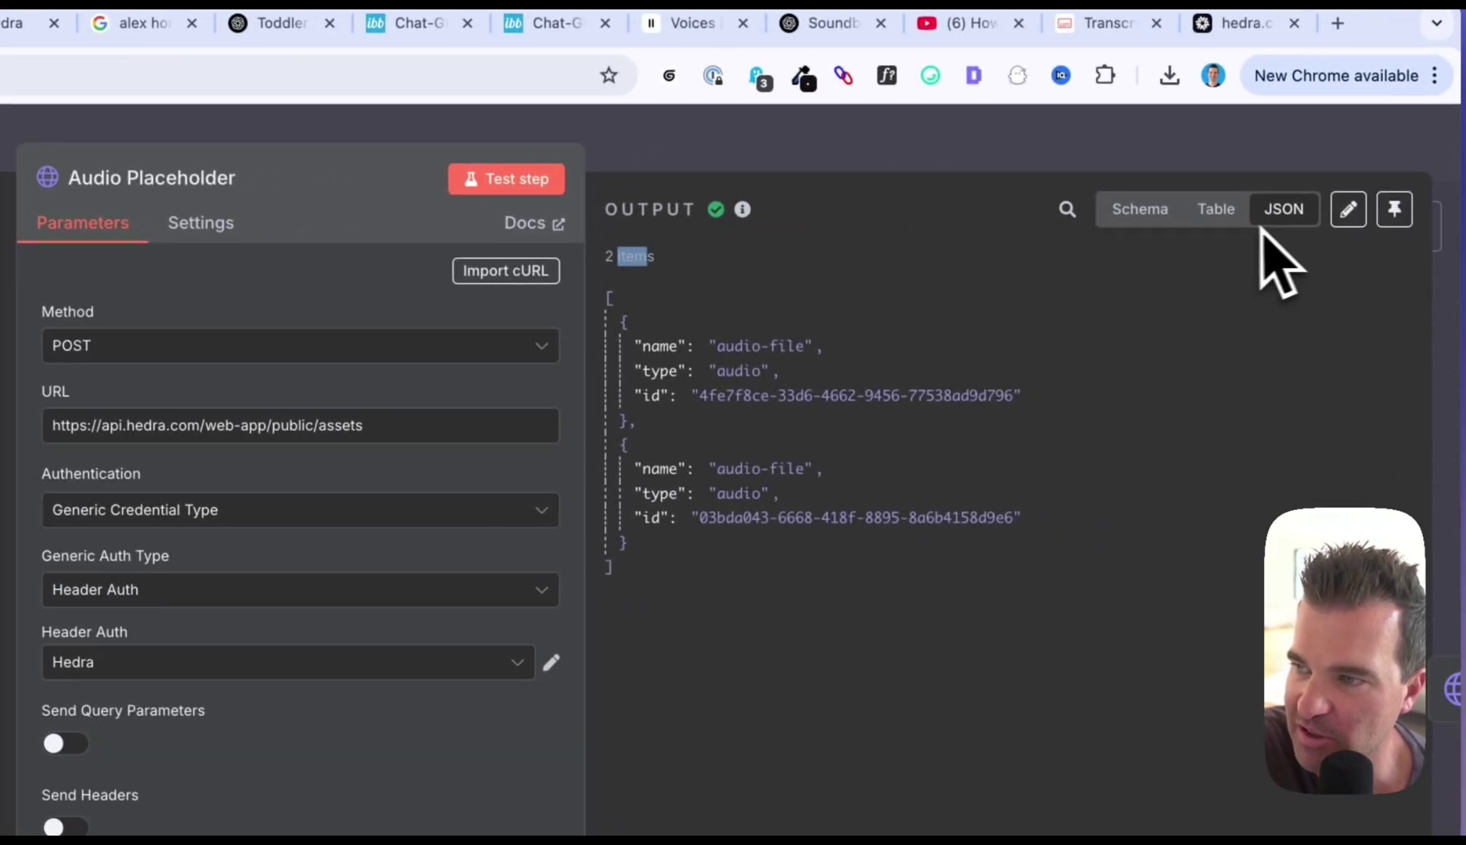
pyautogui.click(1050, 379)
pyautogui.moveTo(697, 344); pyautogui.dragTo(991, 396)
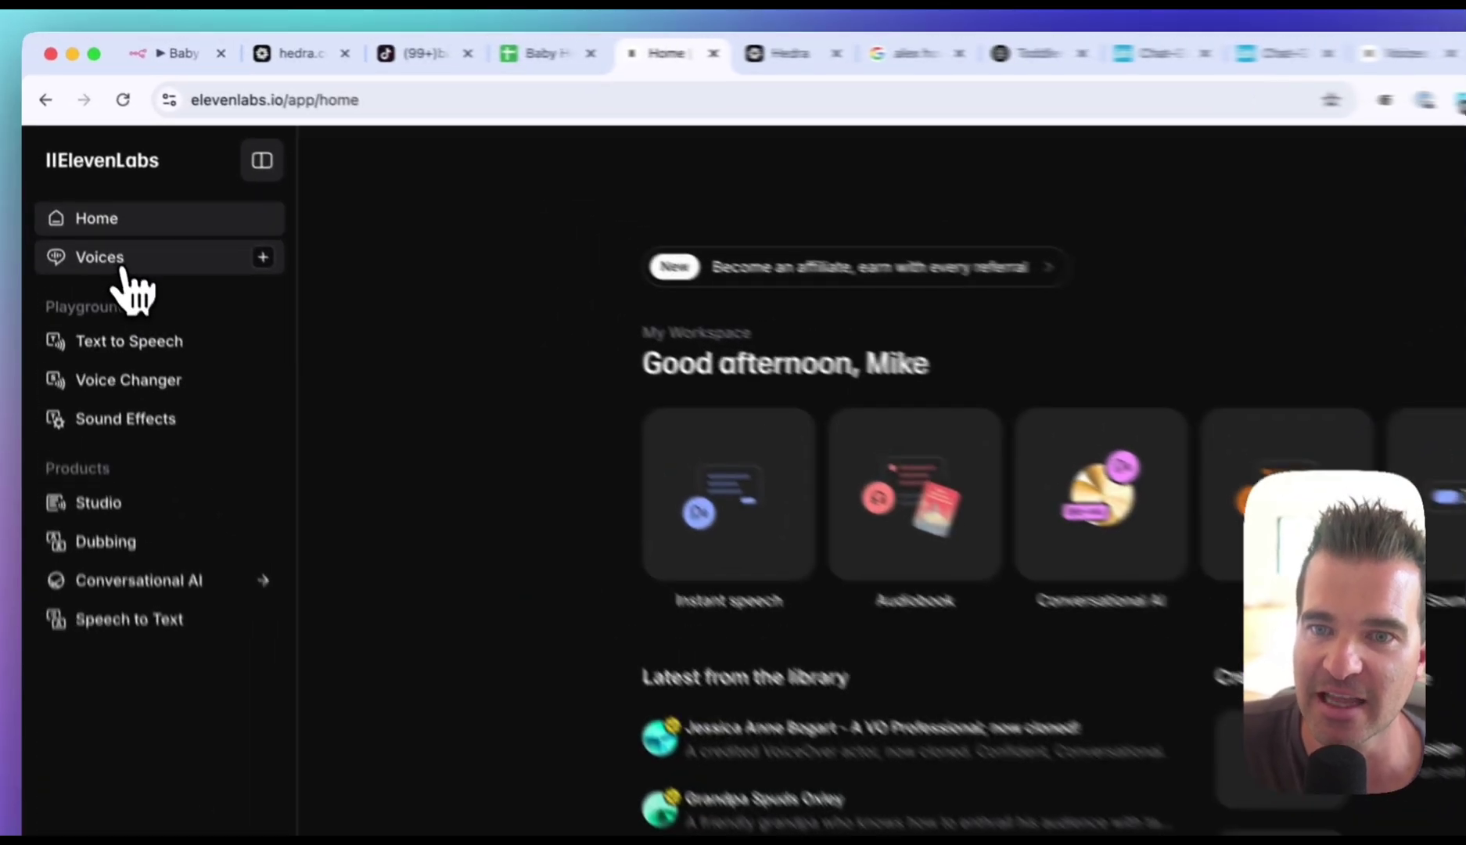
# - In ElevenLabs, open the personal voices and start adding a new voice with Instant Voice Clone
pyautogui.click(86, 194)
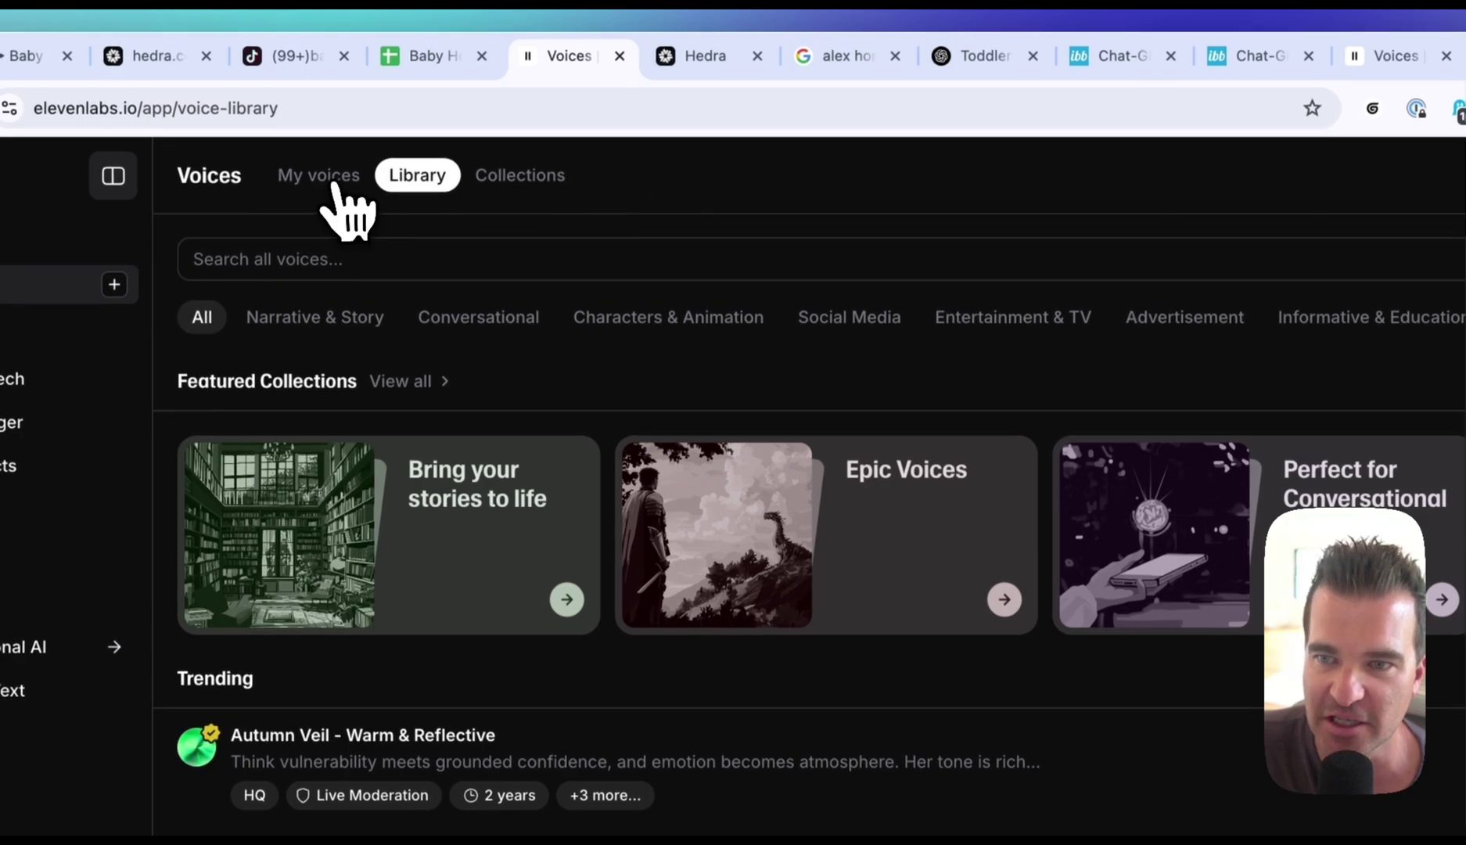
pyautogui.click(318, 174)
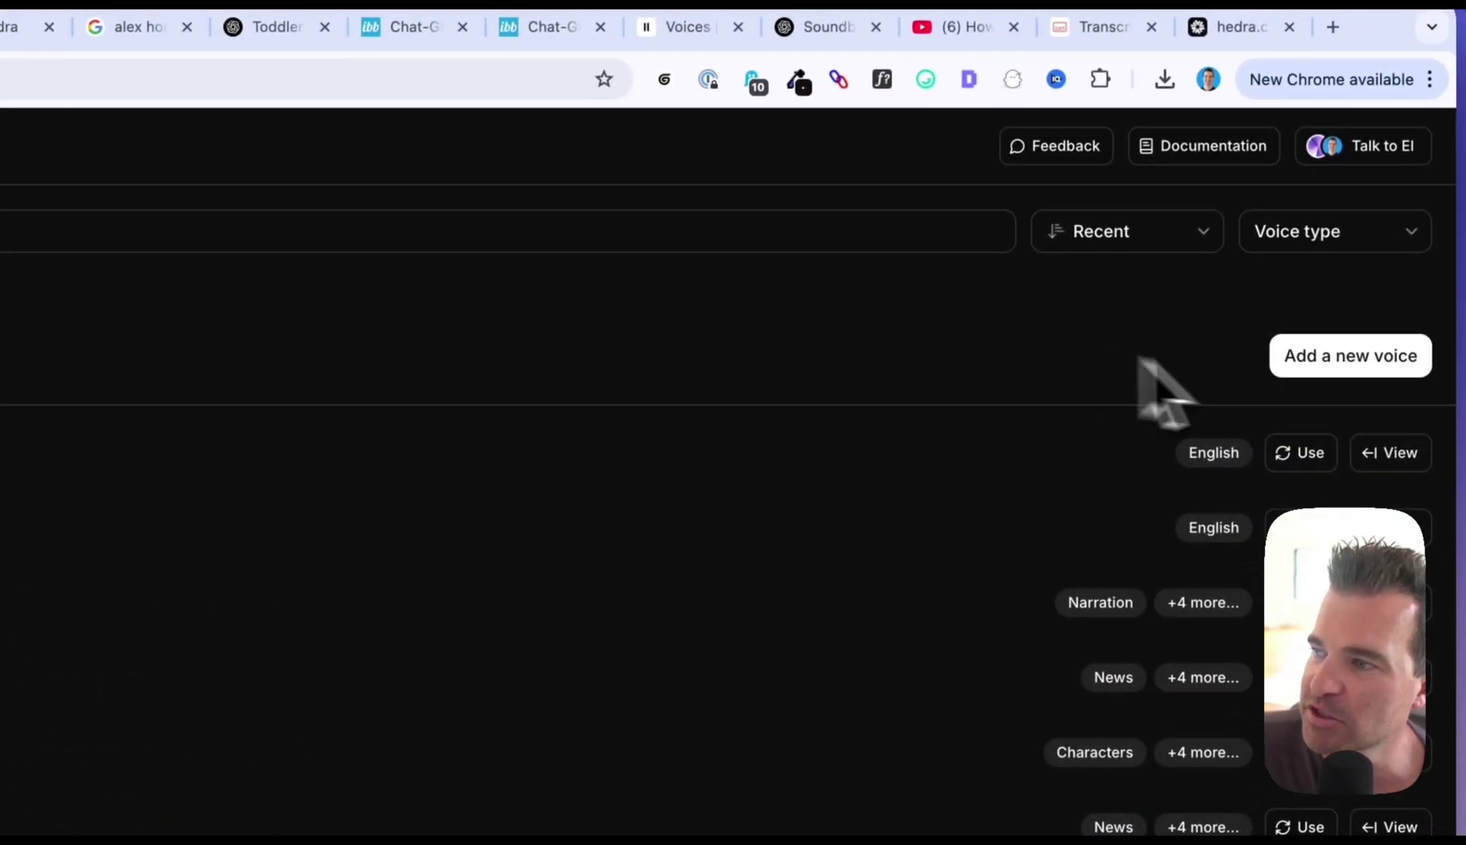
pyautogui.click(1332, 354)
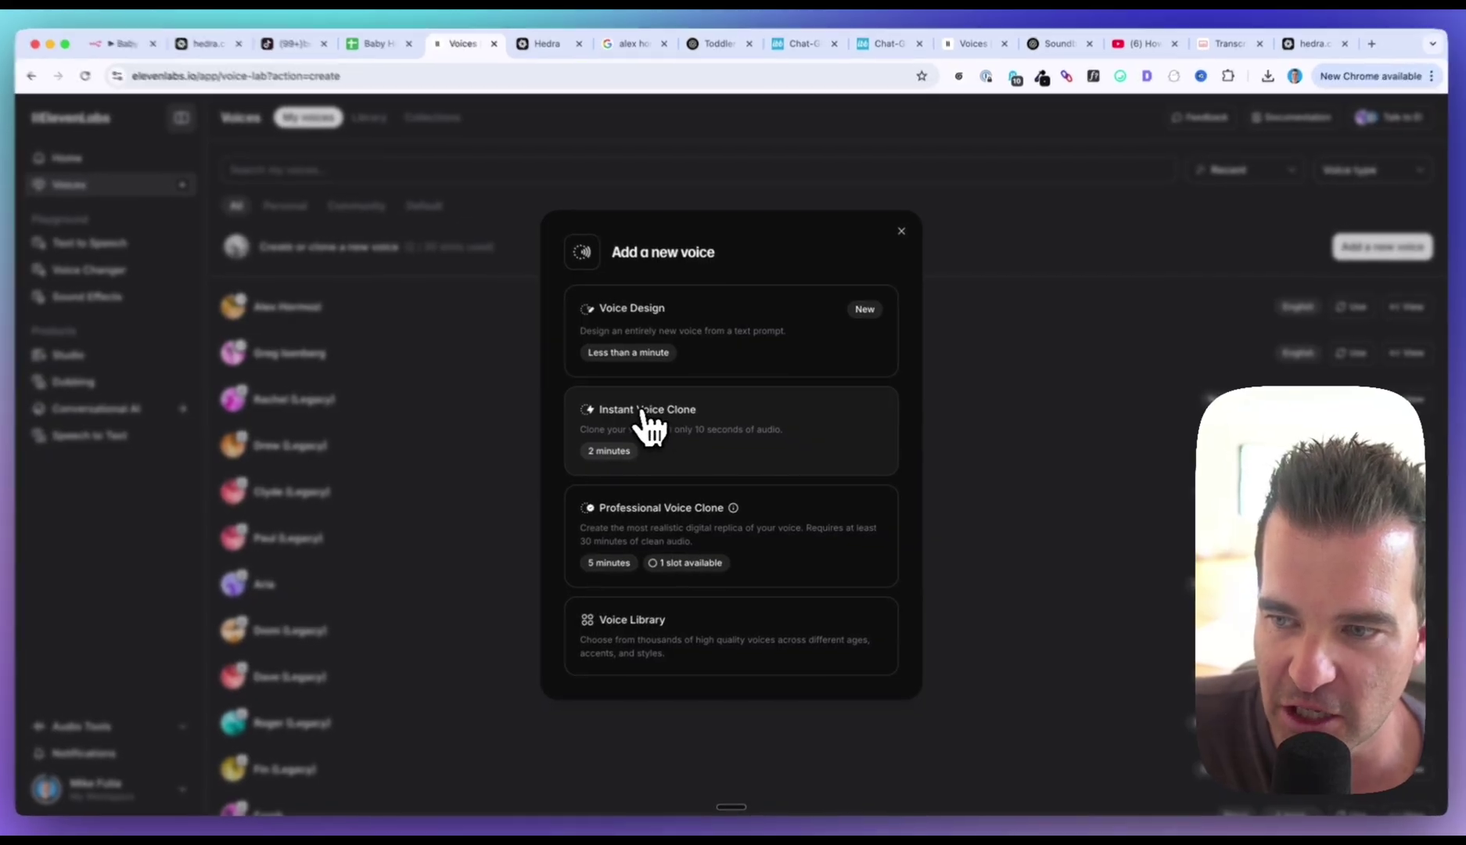
pyautogui.click(650, 422)
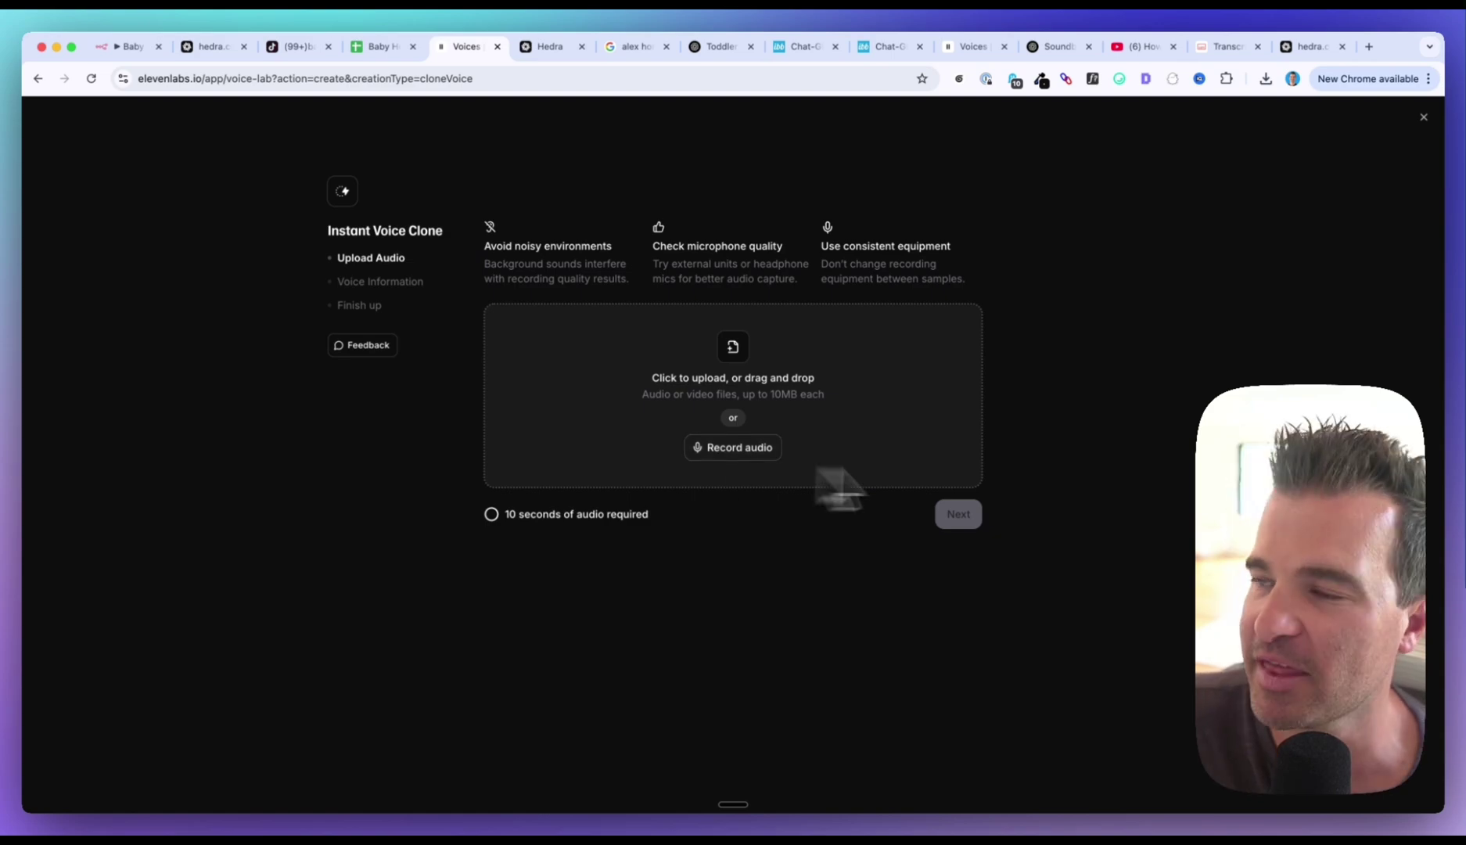
# - Switch to the Alex Hormozi YouTube video and start a CleanShot video recording of the player area
pyautogui.click(1134, 48)
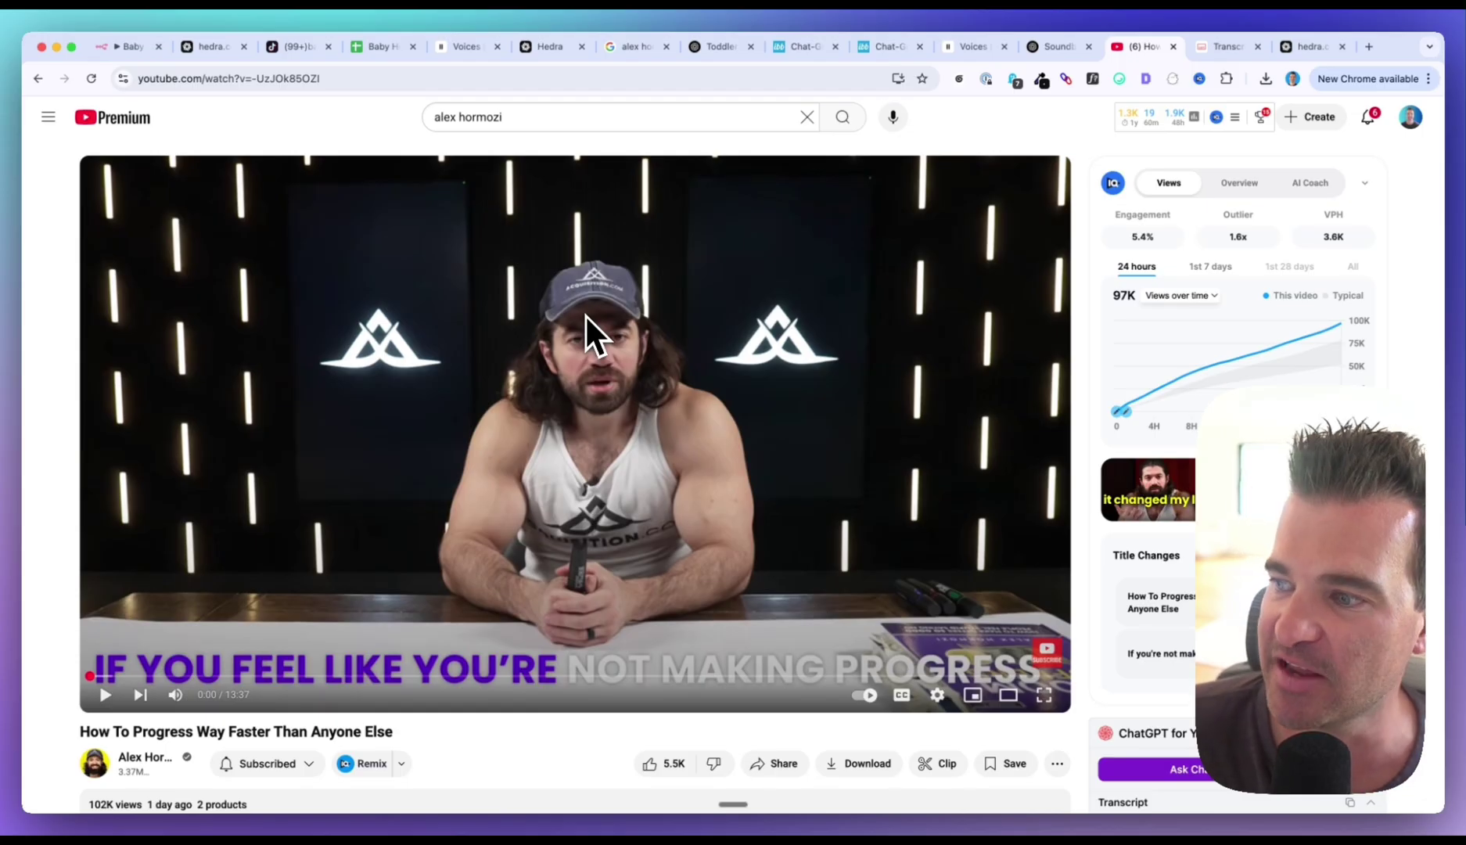
pyautogui.click(1044, 29)
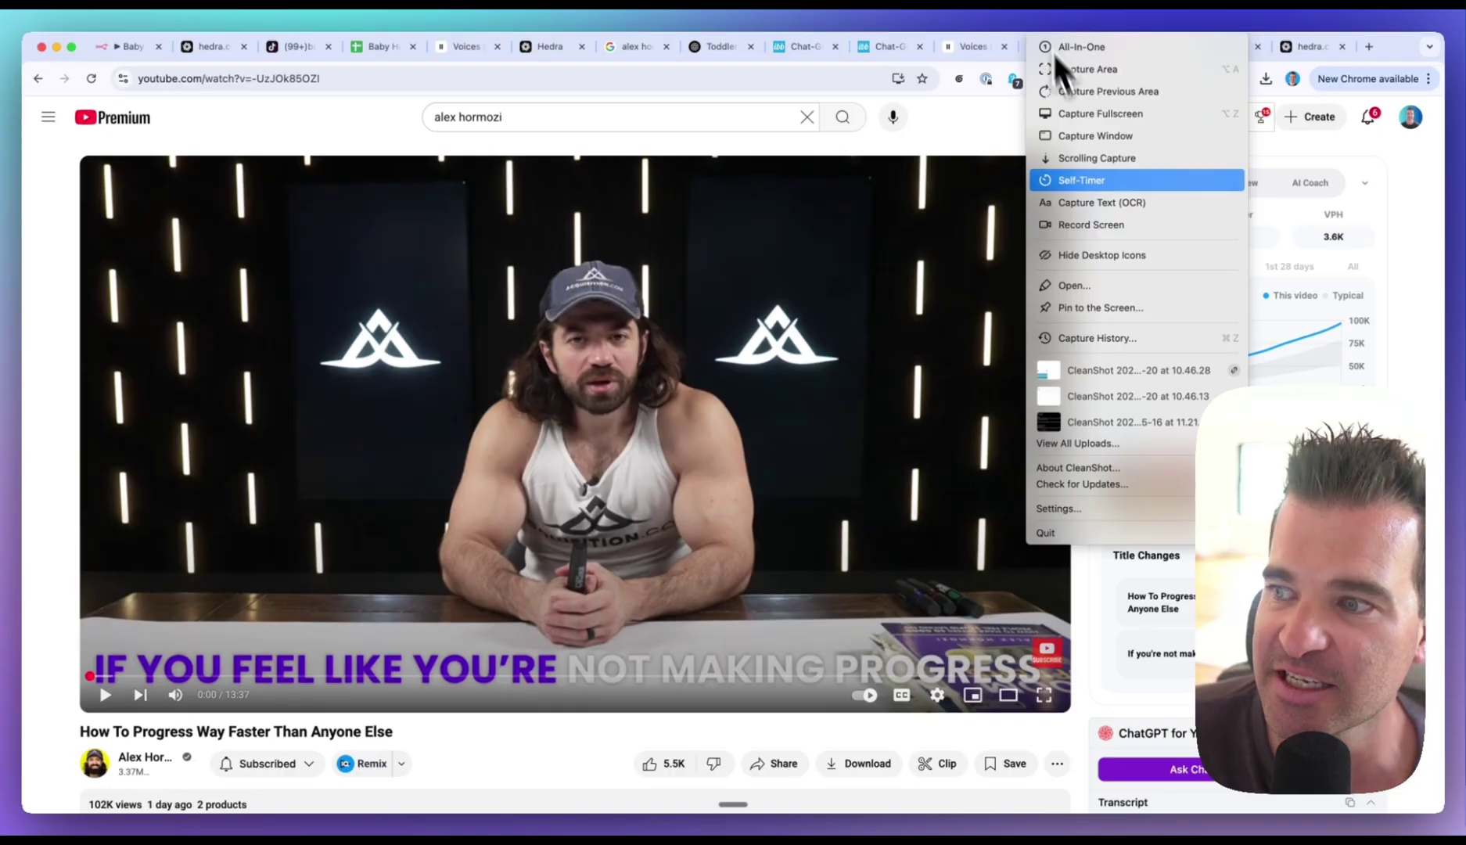
pyautogui.click(1097, 222)
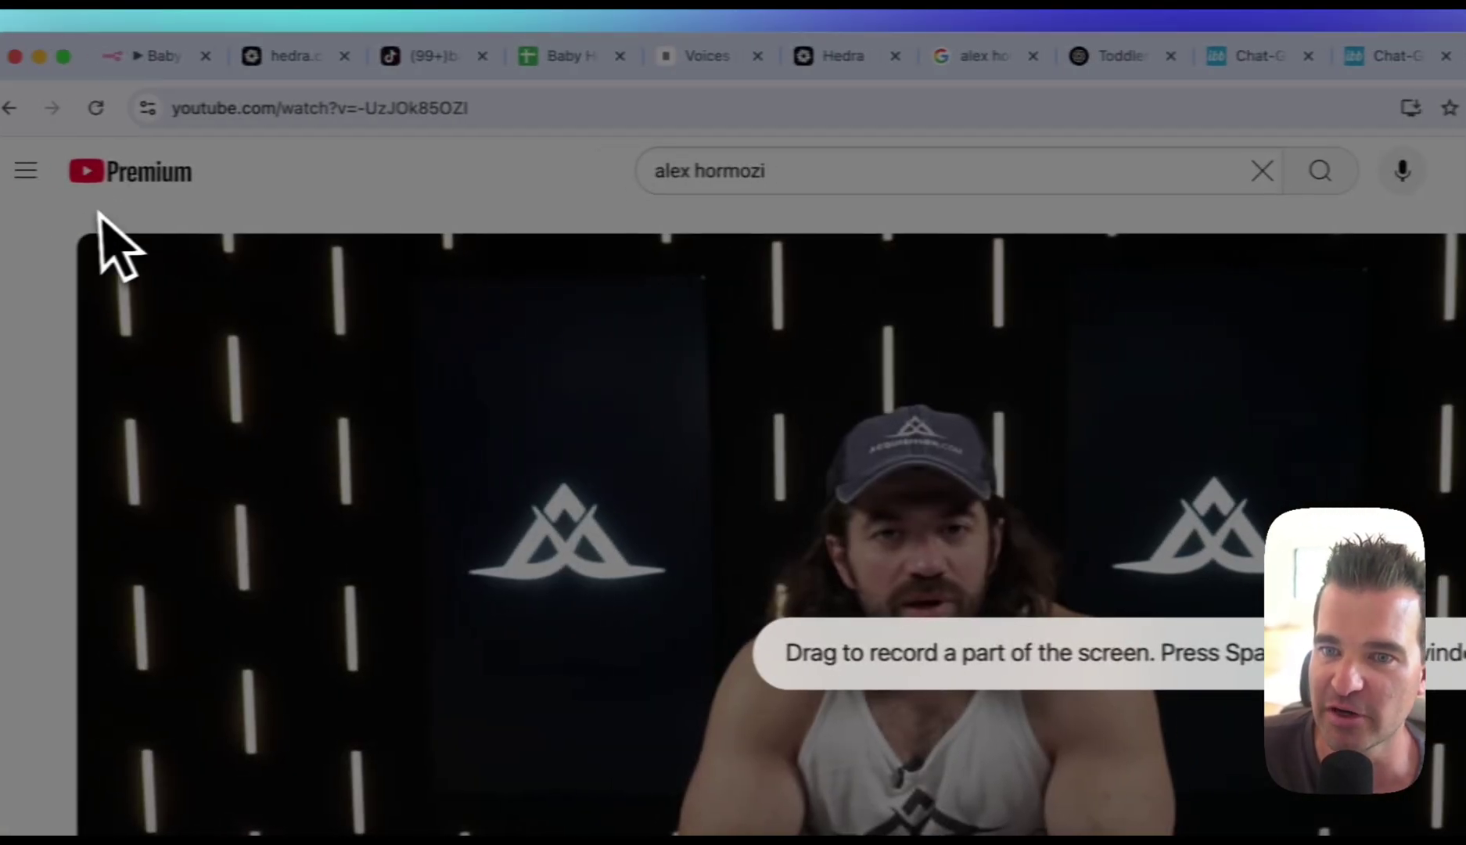
pyautogui.moveTo(82, 216); pyautogui.dragTo(1068, 715)
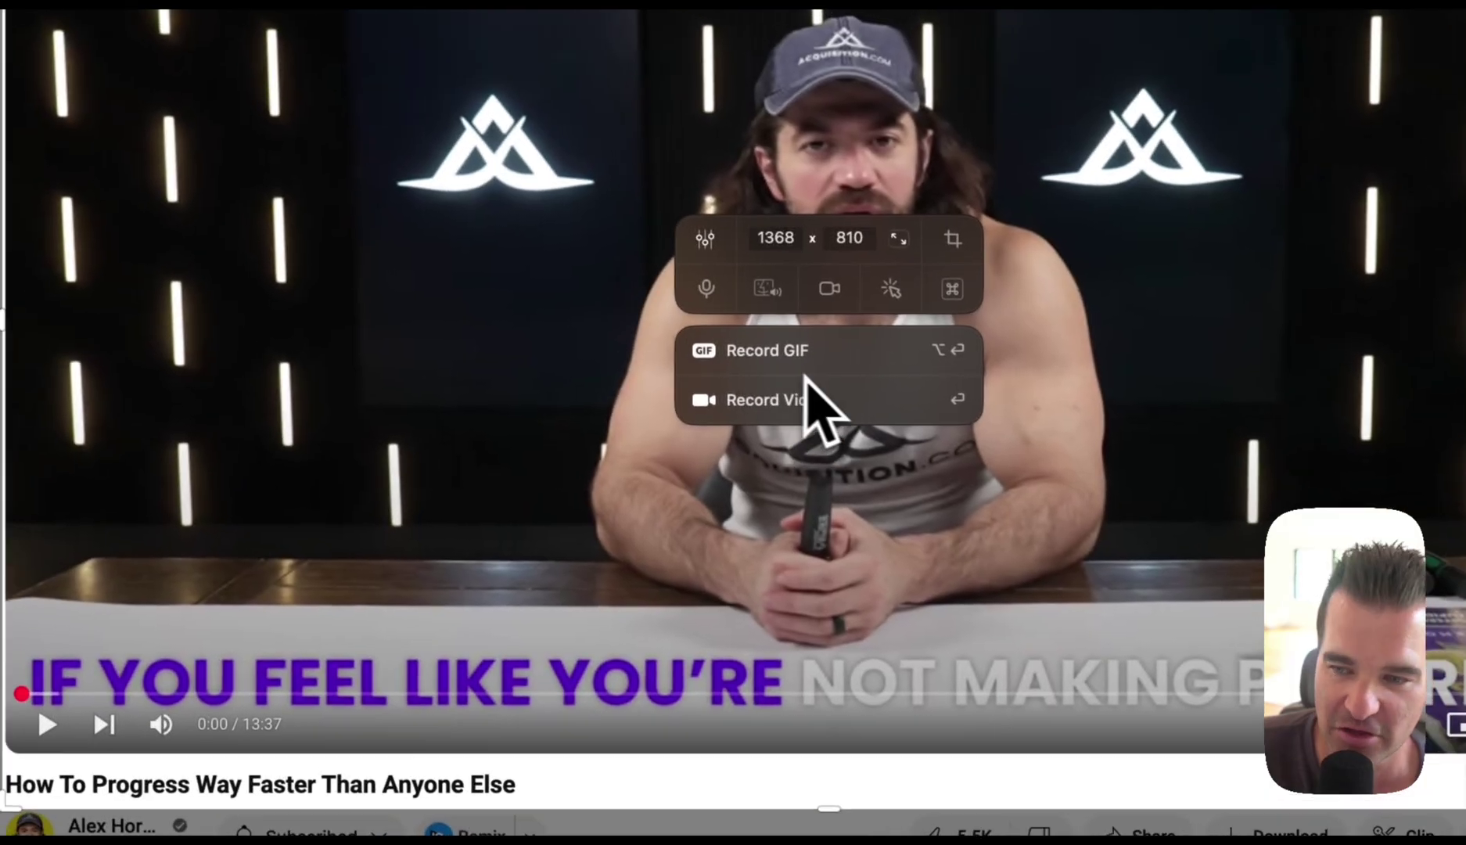
pyautogui.click(747, 401)
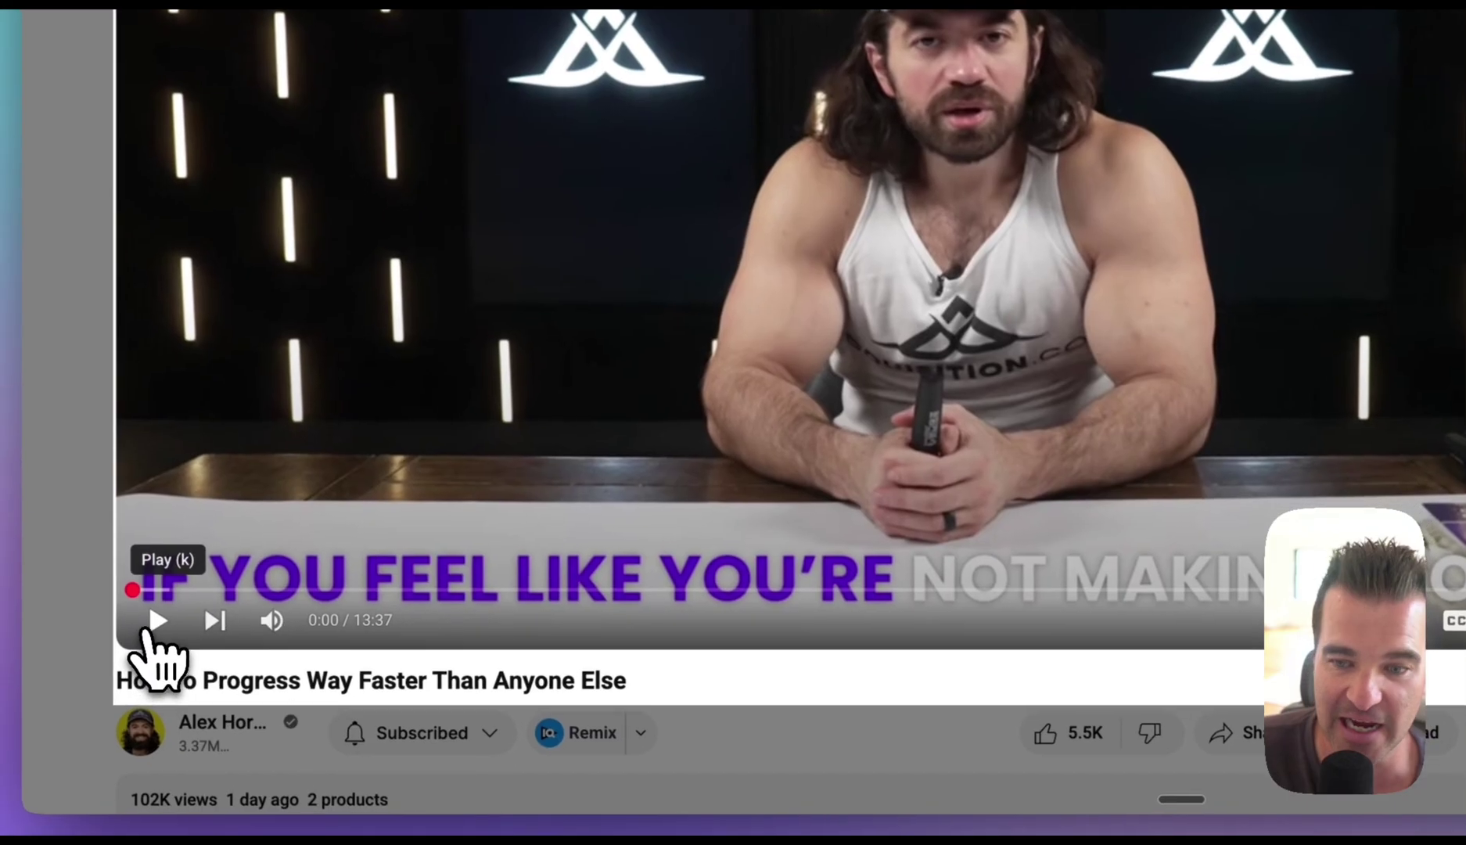
# - Play the opening seconds of the YouTube video for the recording, pause it, and dismiss the recording preview
pyautogui.click(54, 726)
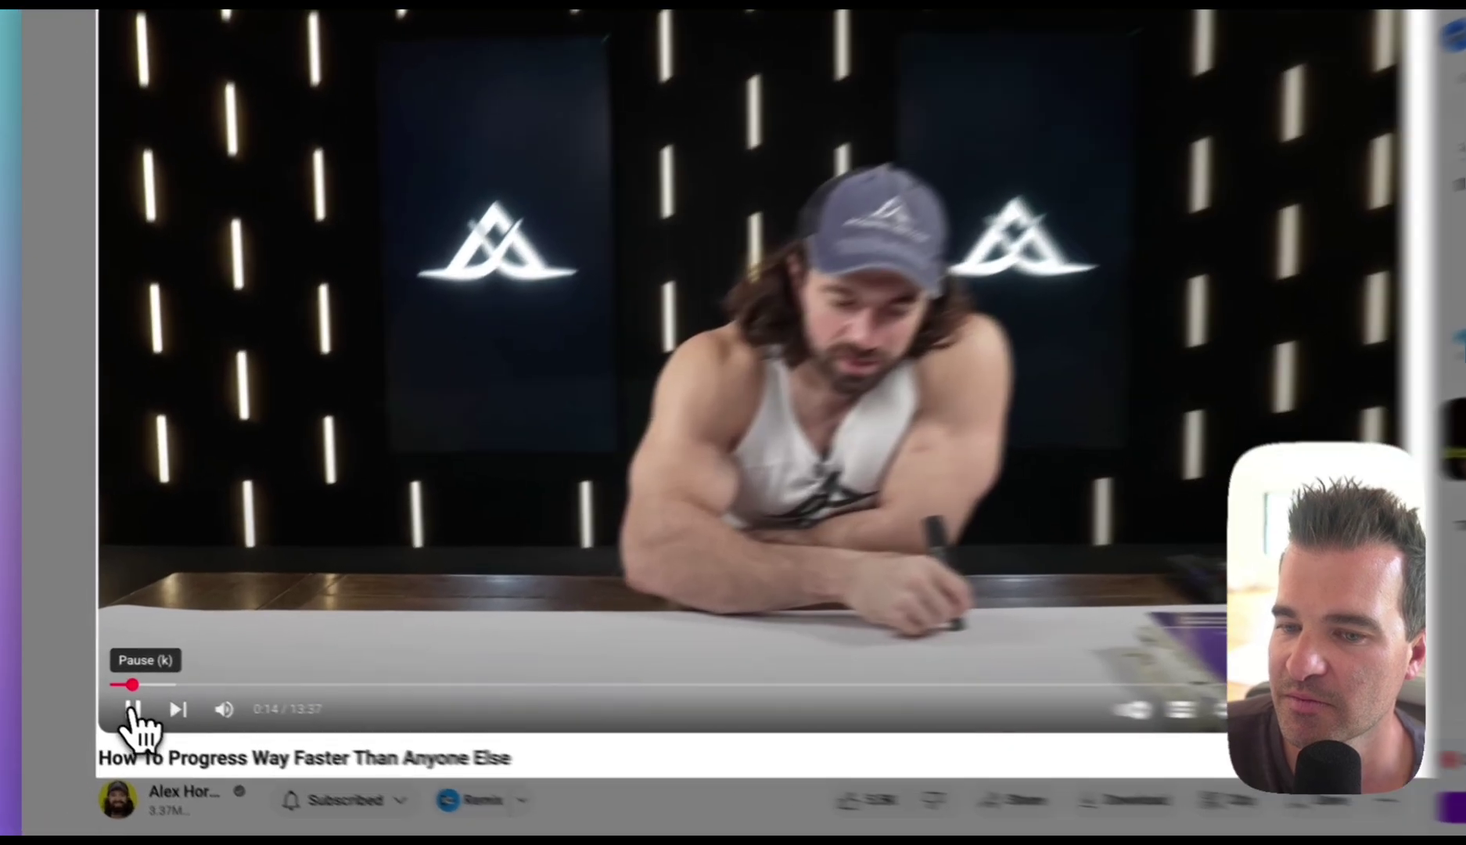
pyautogui.click(106, 695)
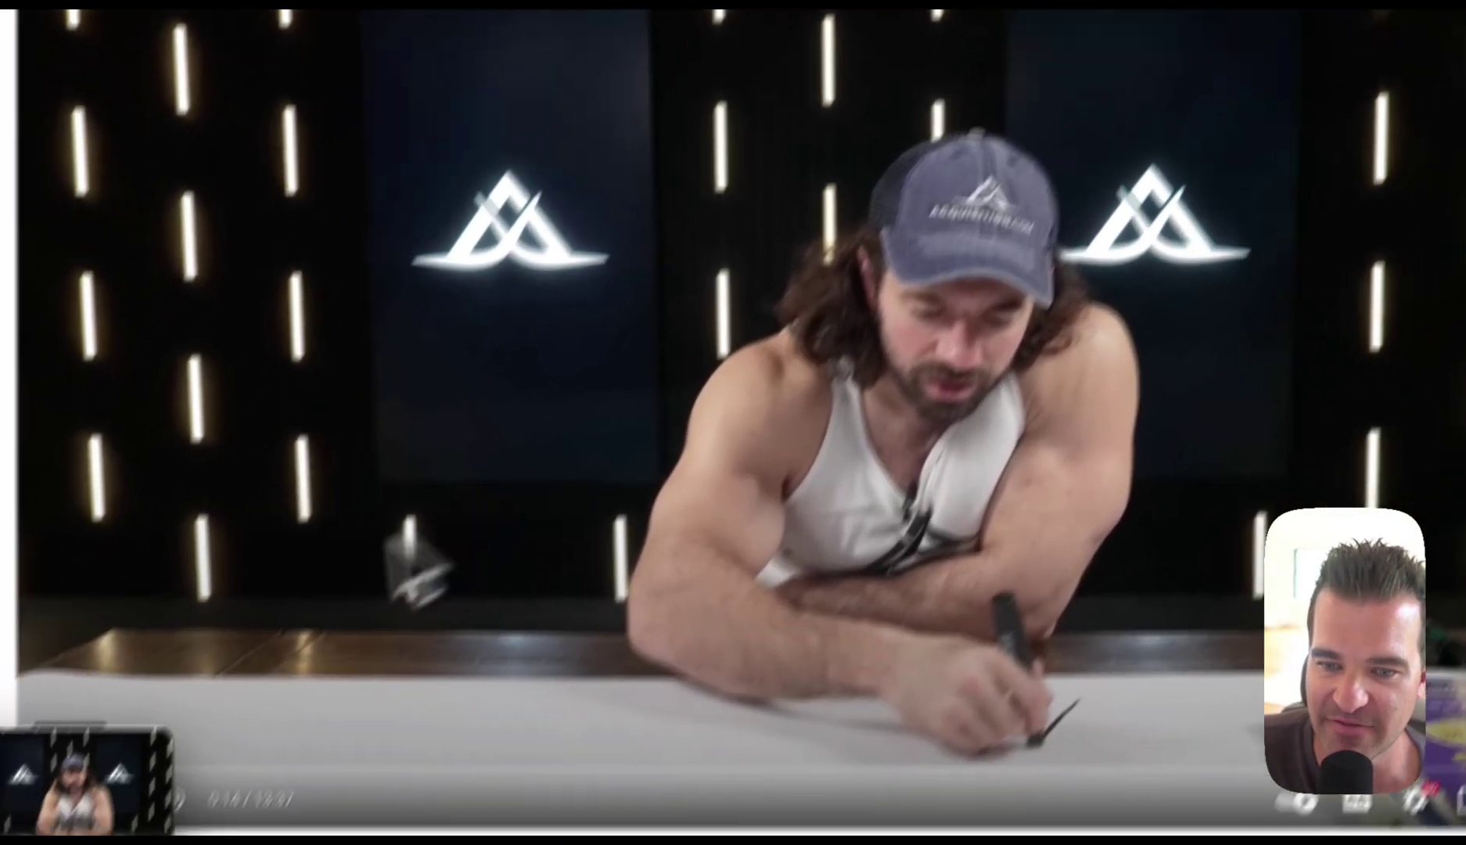
pyautogui.moveTo(188, 636)
pyautogui.press('super+w')
pyautogui.click(956, 243)
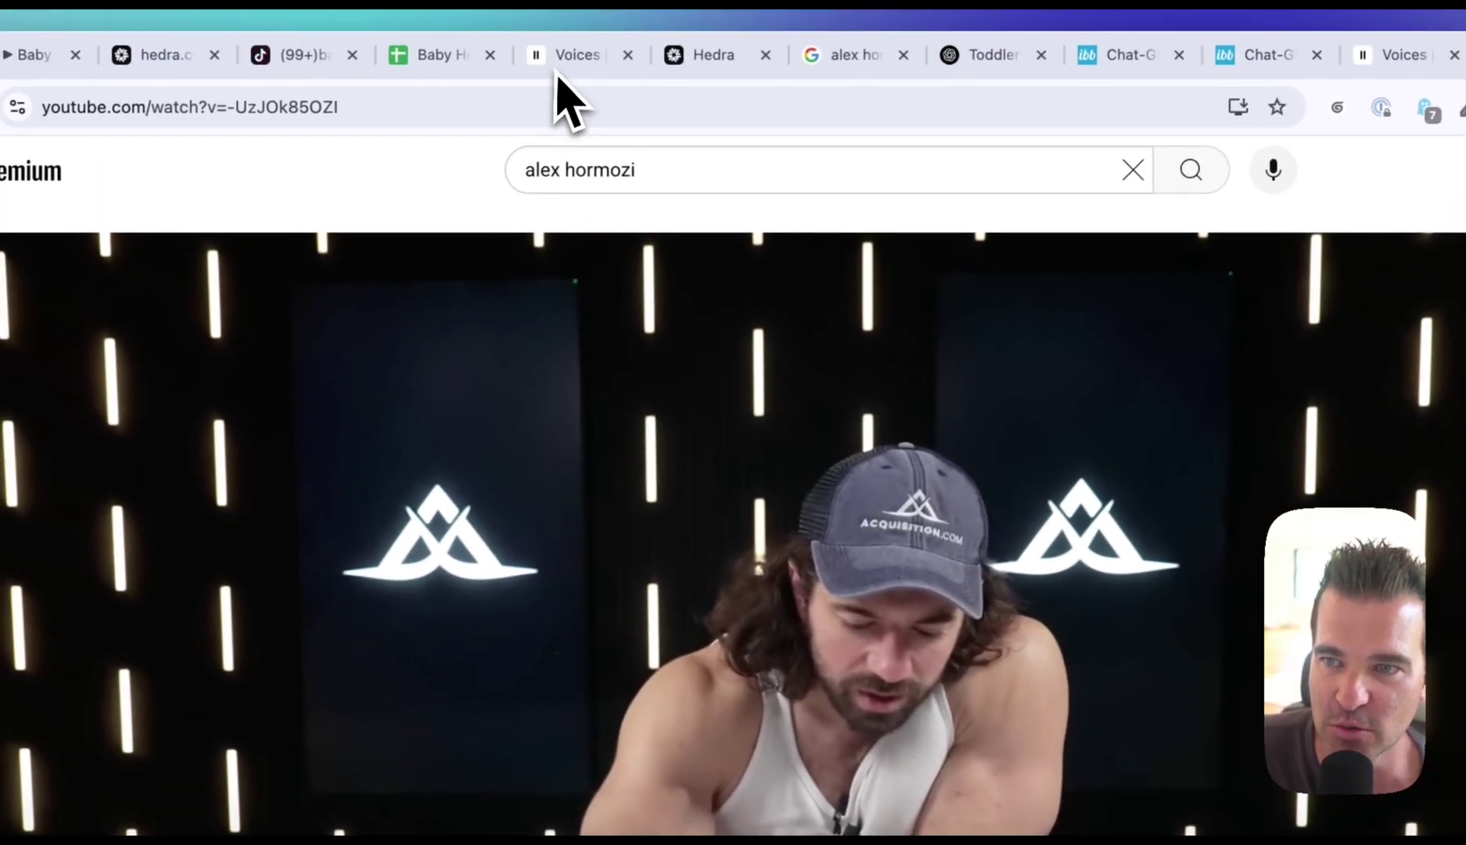
# - Return to ElevenLabs, leave the Instant Voice Clone form, and close the new voice dialog to view the saved voices
pyautogui.click(552, 45)
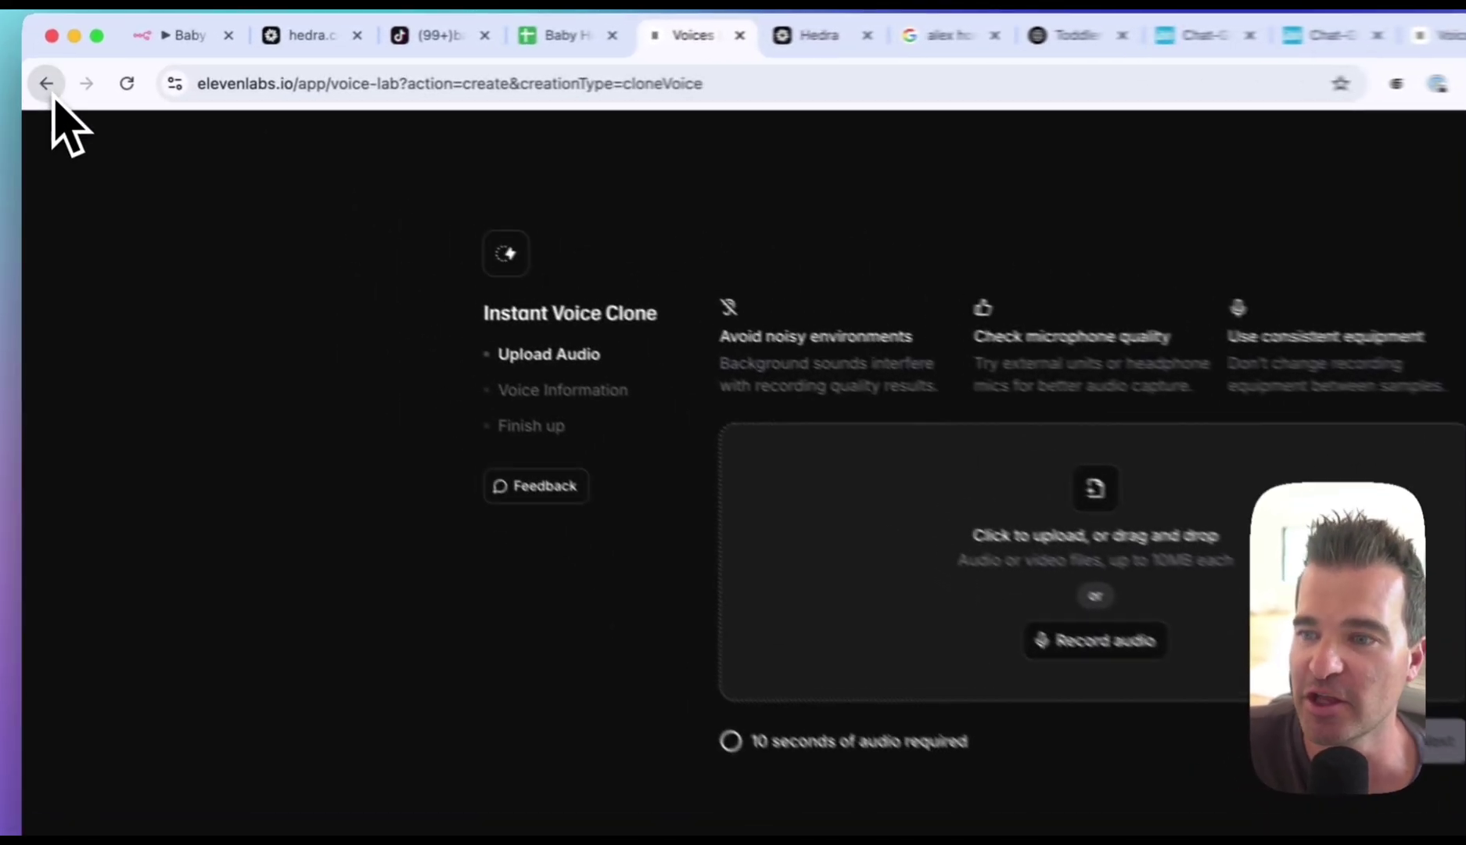
pyautogui.click(39, 81)
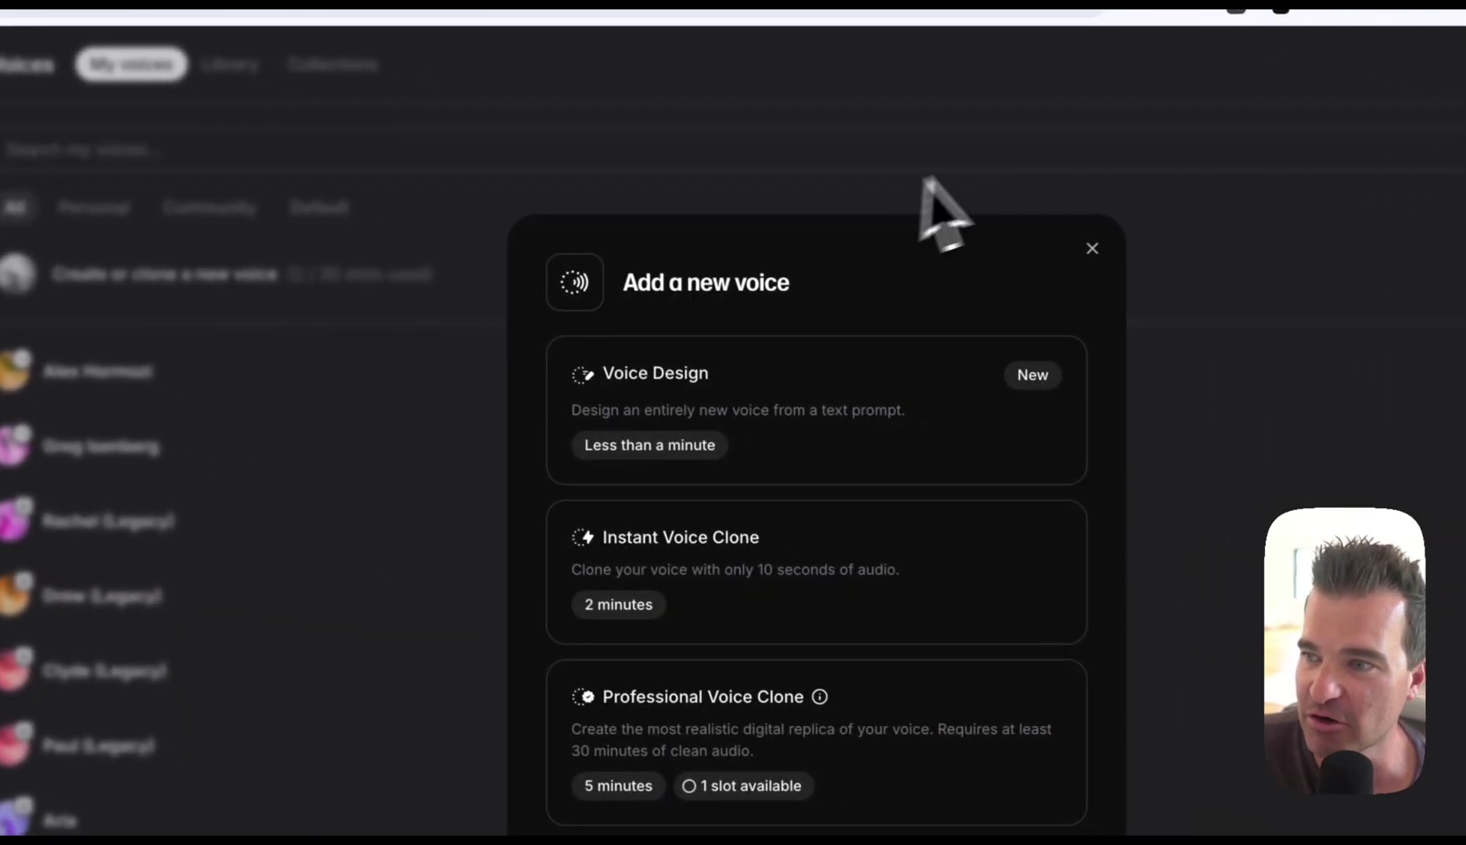
pyautogui.click(1185, 270)
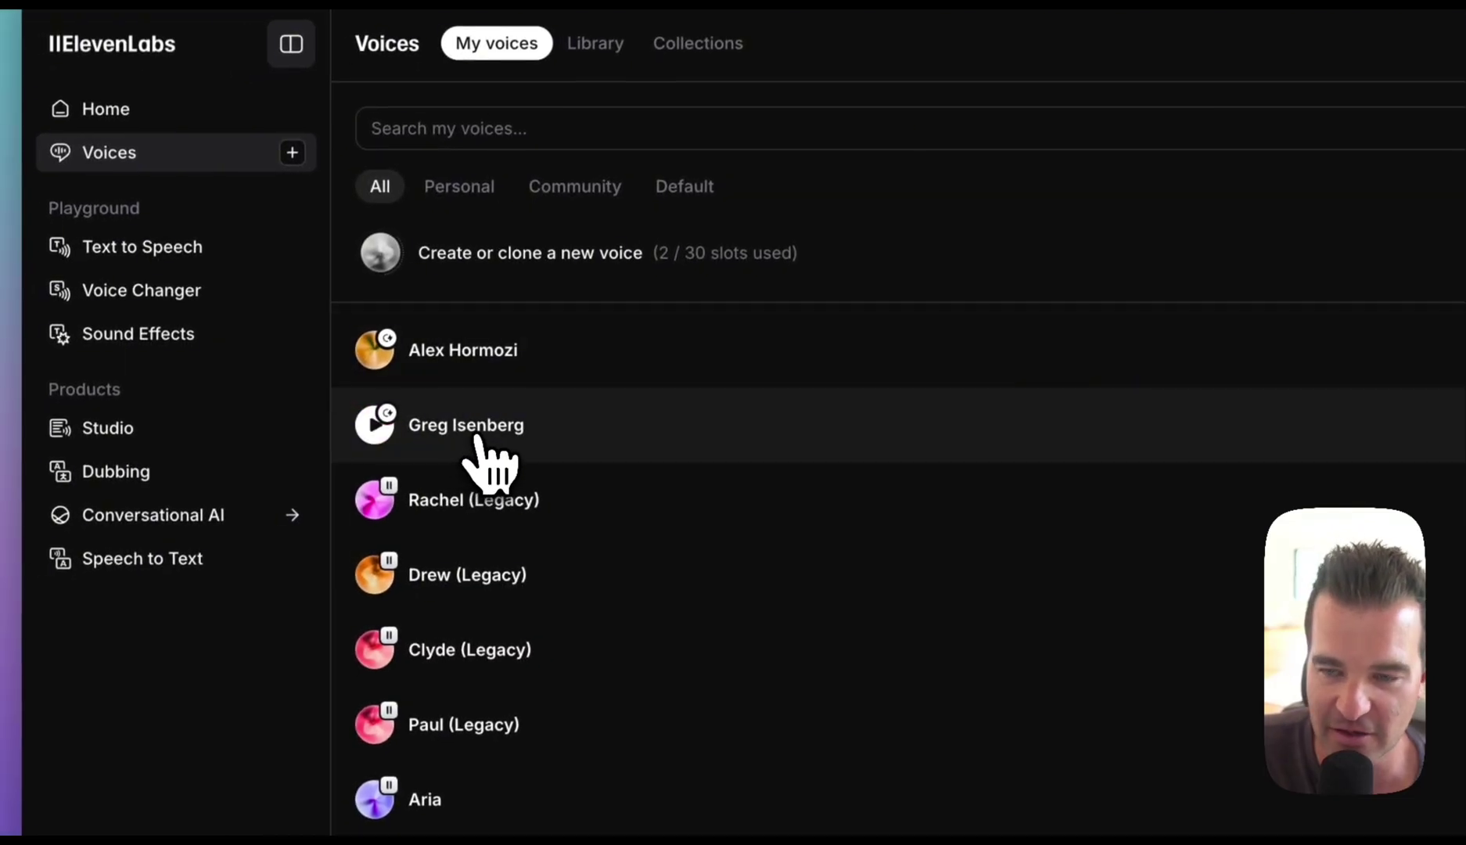
# - Play the previews of the Greg Isenberg and Alex Hormozi cloned voices in the saved voices list
pyautogui.doubleClick(476, 434)
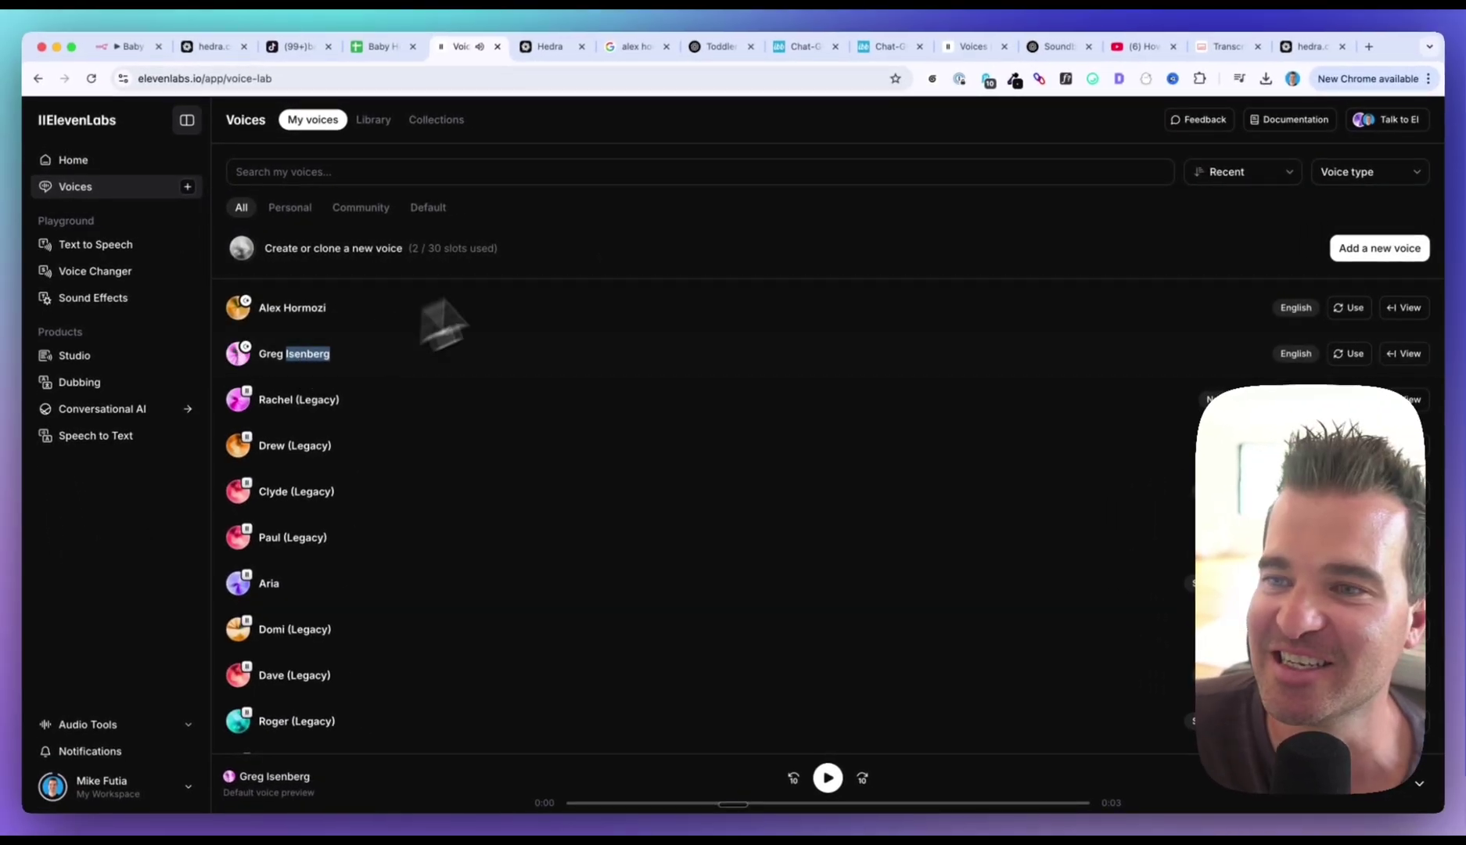
pyautogui.click(620, 217)
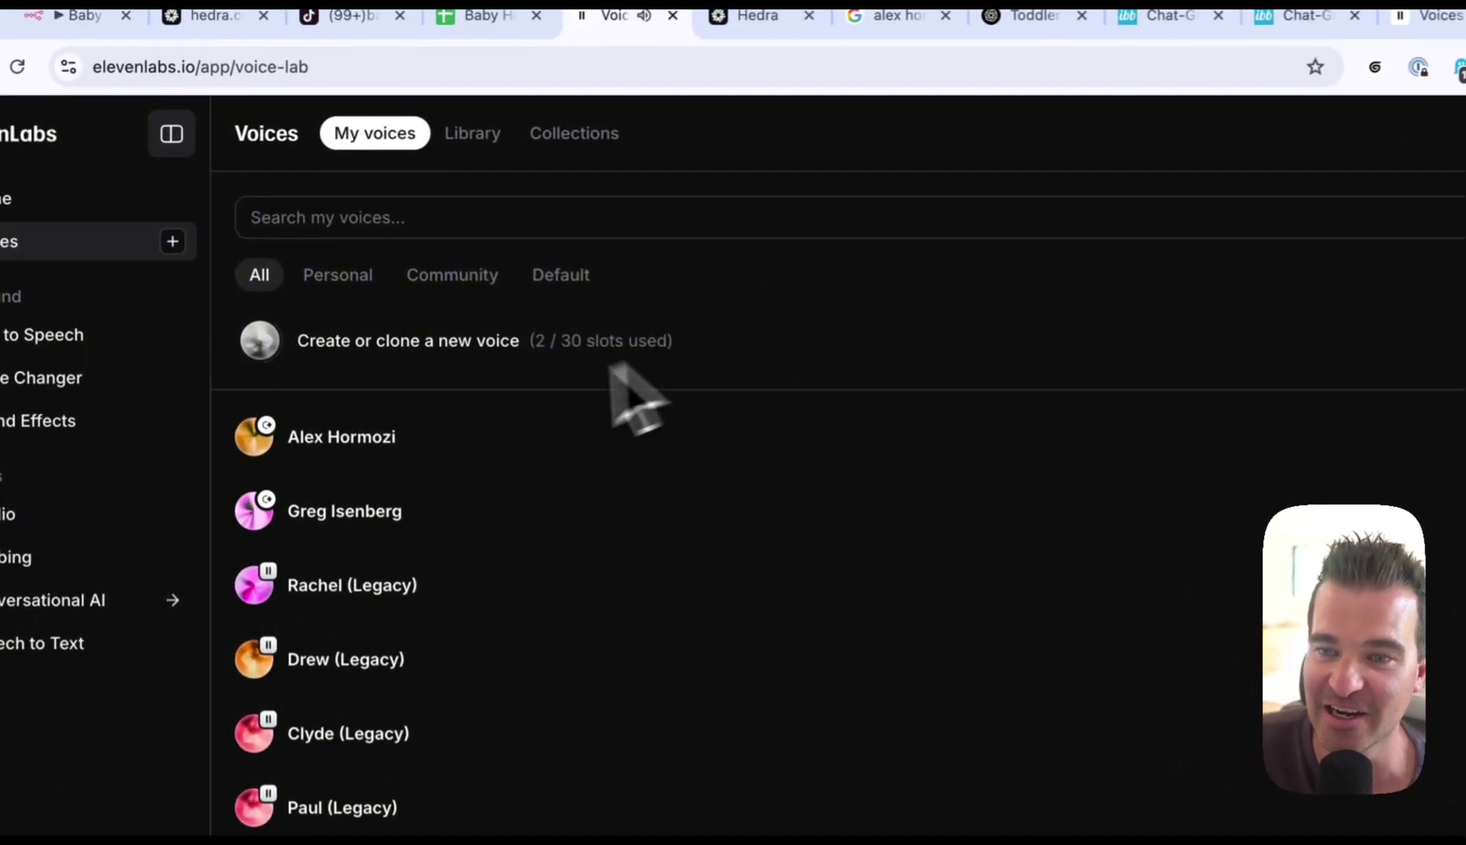
pyautogui.doubleClick(338, 439)
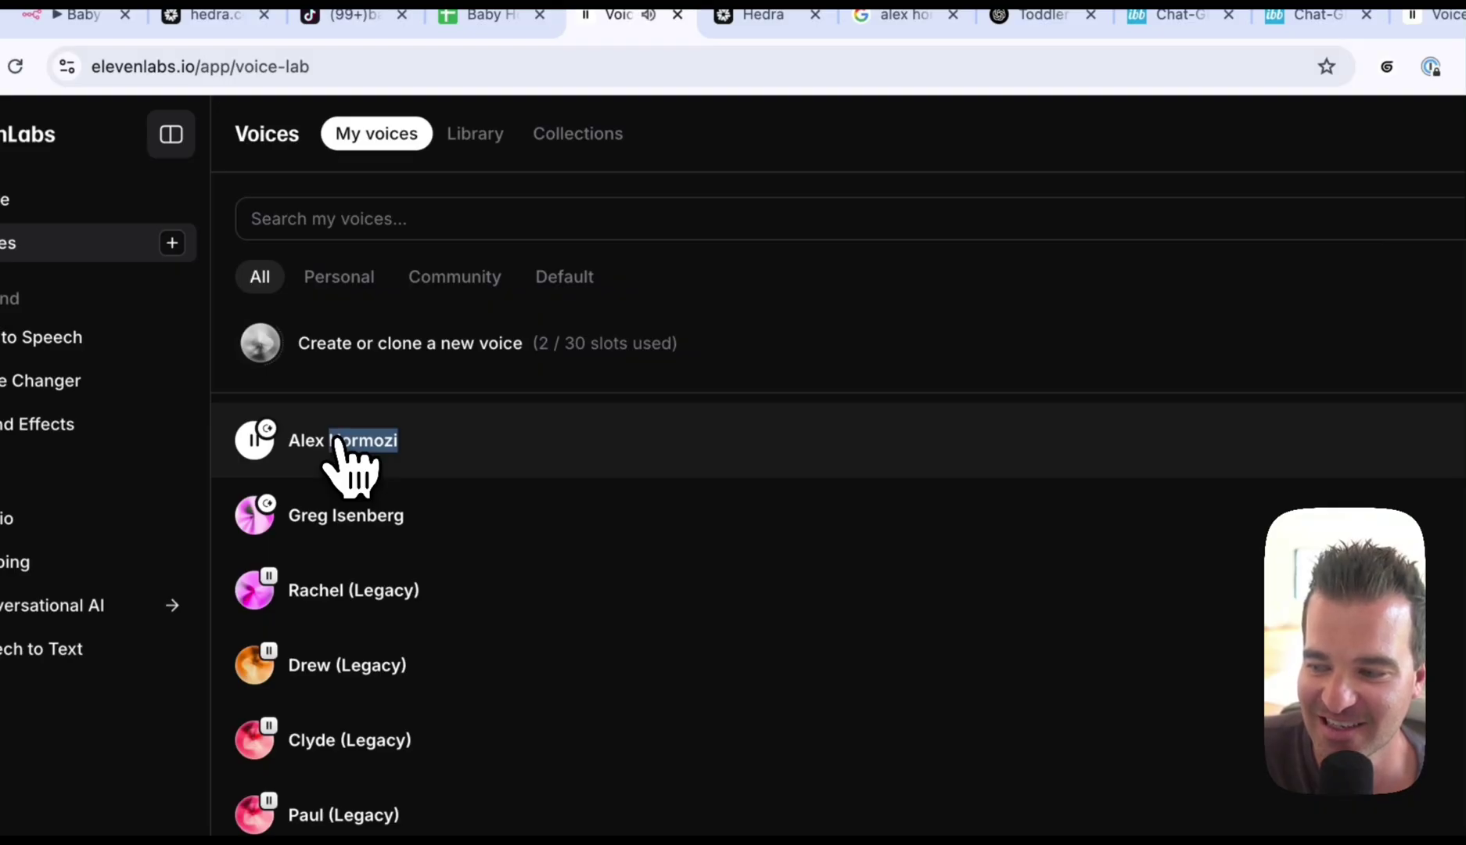
pyautogui.click(886, 258)
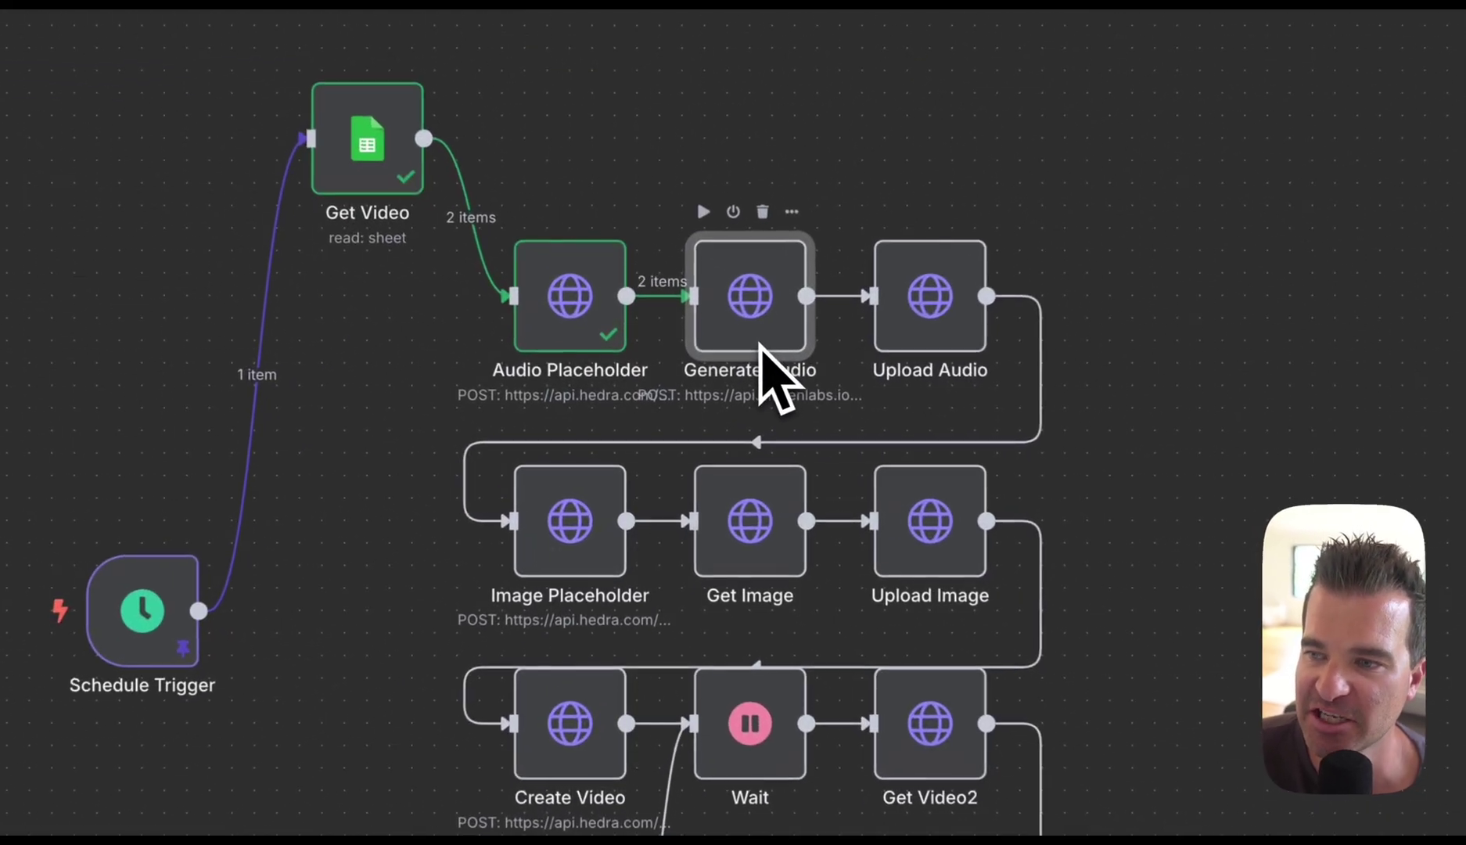
# - Switch to the n8n workflow, open the Generate Audio node, and highlight the base address and voice ID in its ElevenLabs URL
pyautogui.doubleClick(703, 379)
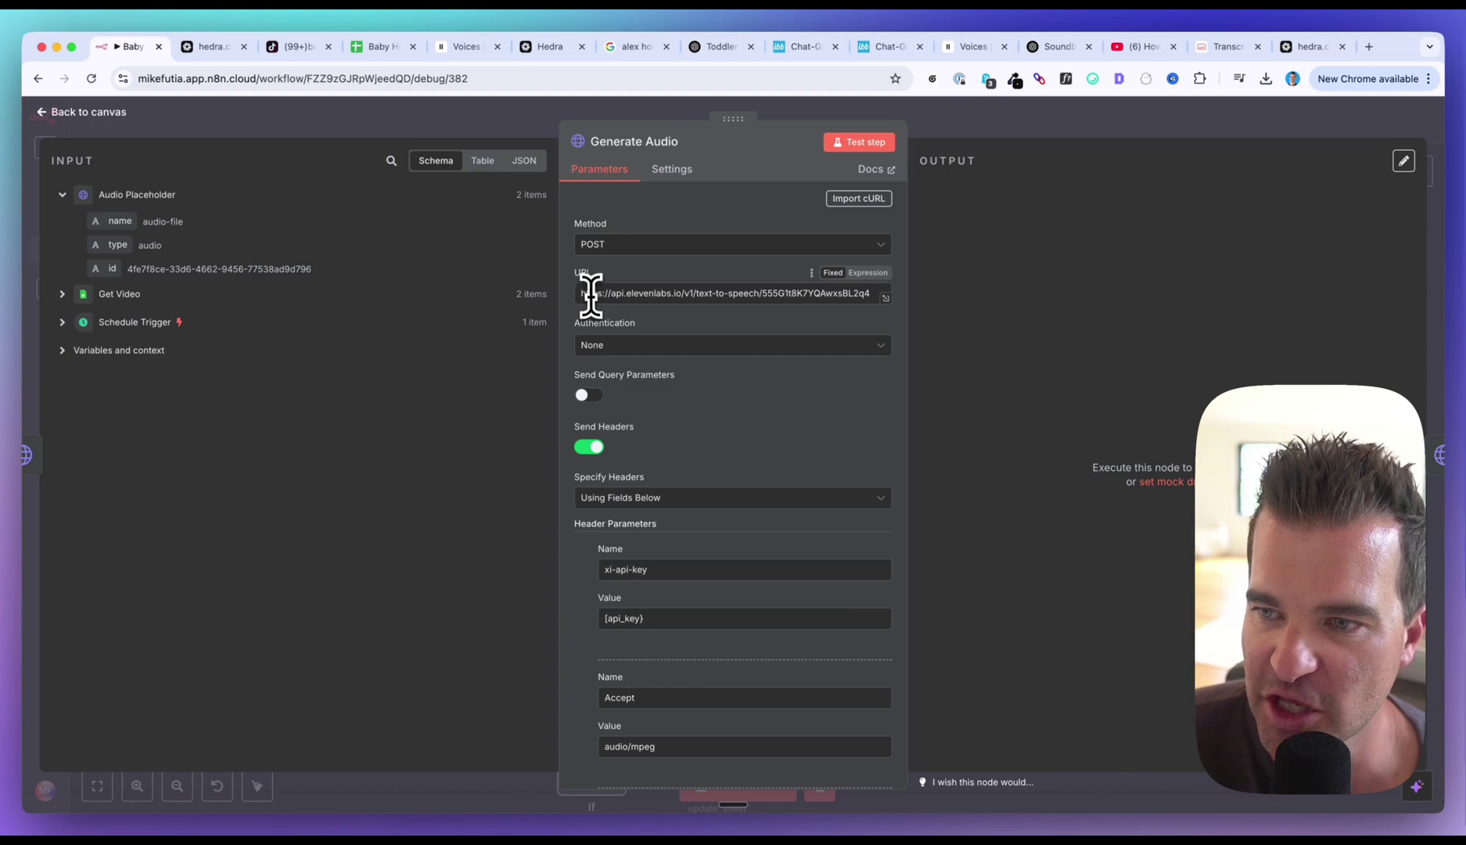
pyautogui.moveTo(583, 296); pyautogui.dragTo(741, 291)
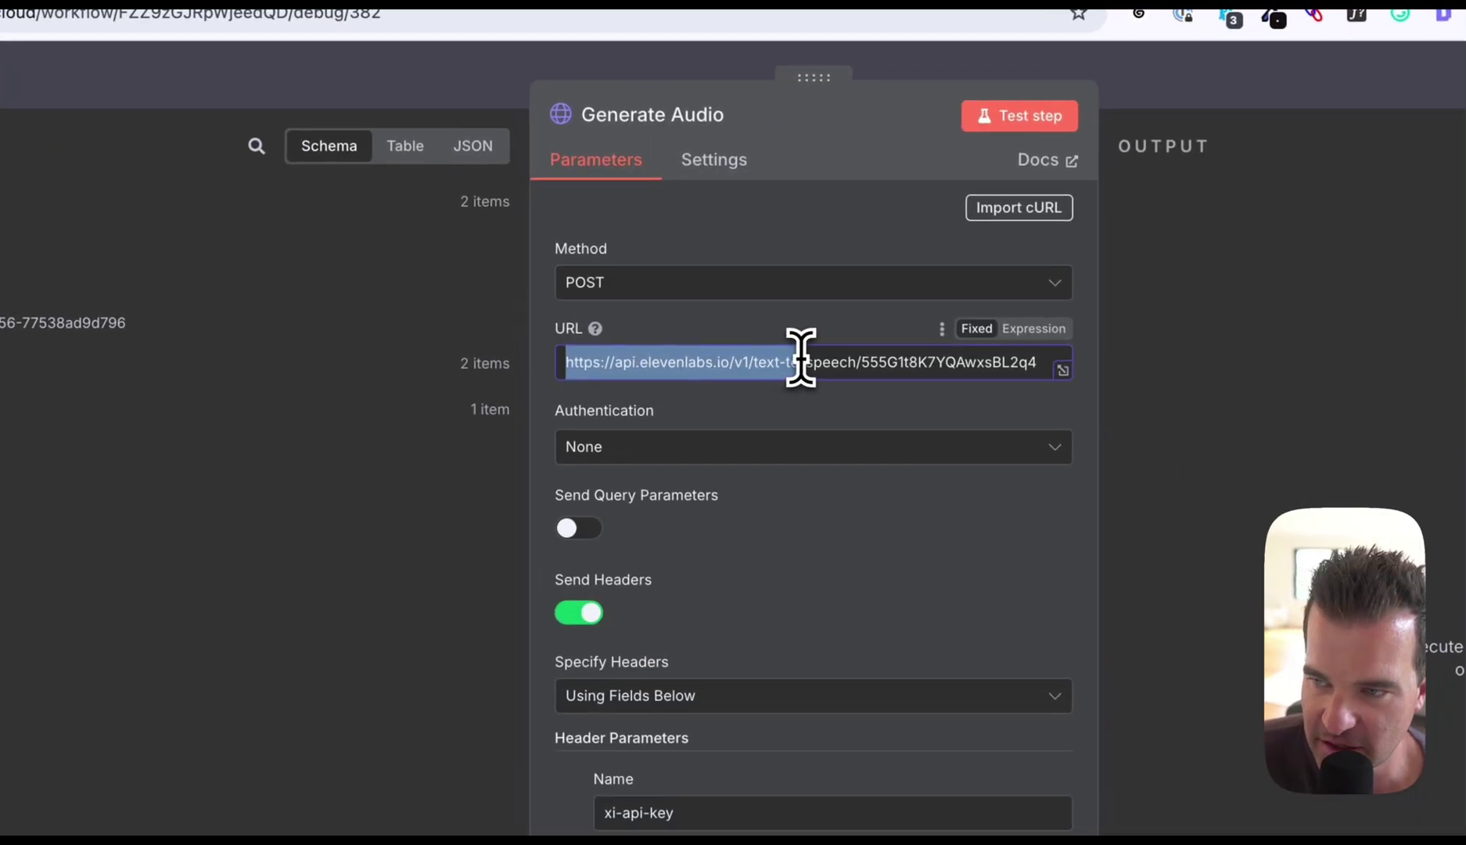
pyautogui.moveTo(827, 356); pyautogui.dragTo(856, 354)
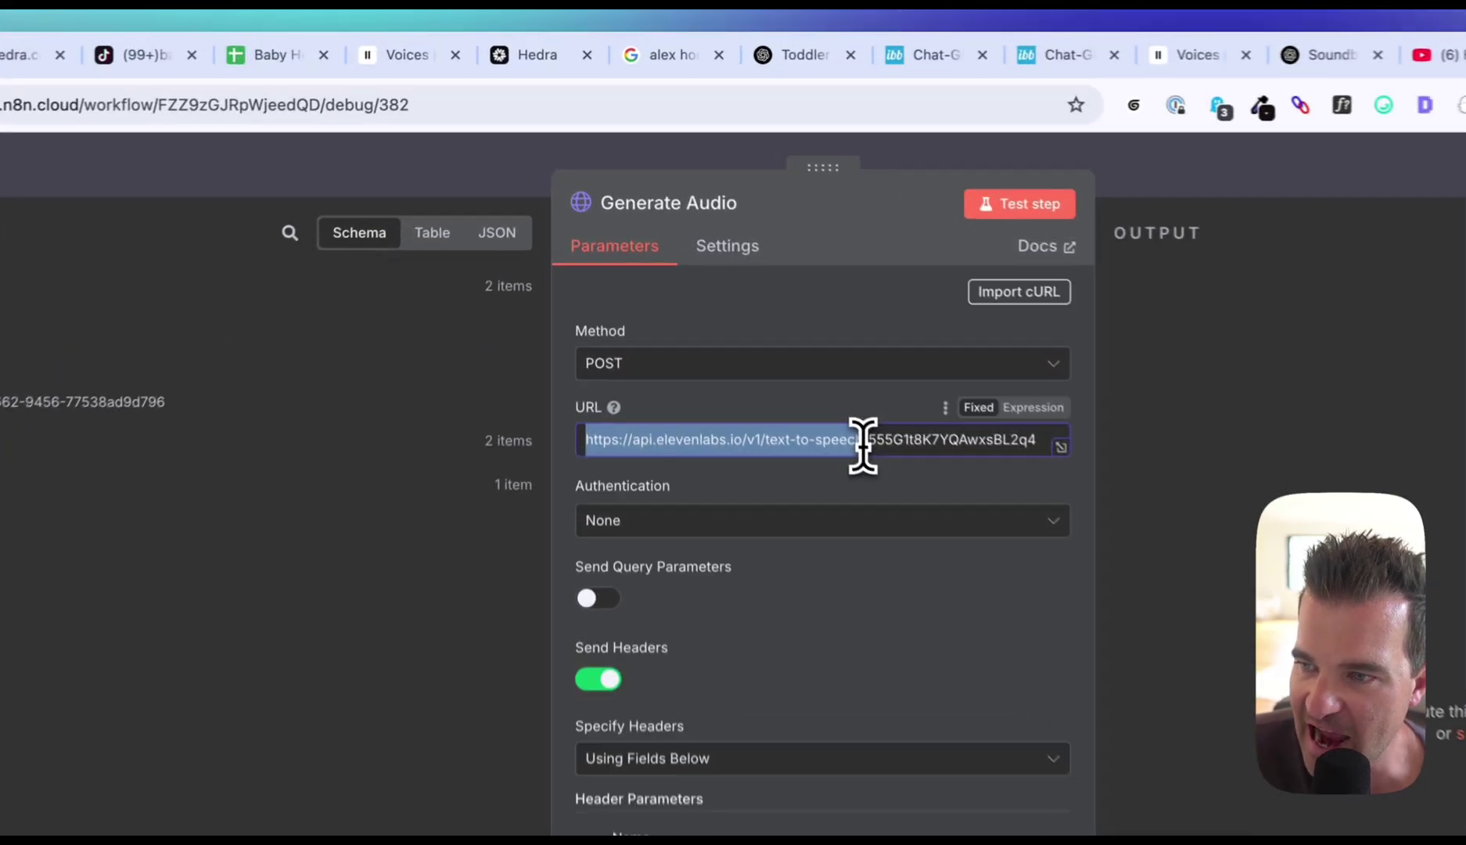
pyautogui.moveTo(864, 443); pyautogui.dragTo(1053, 457)
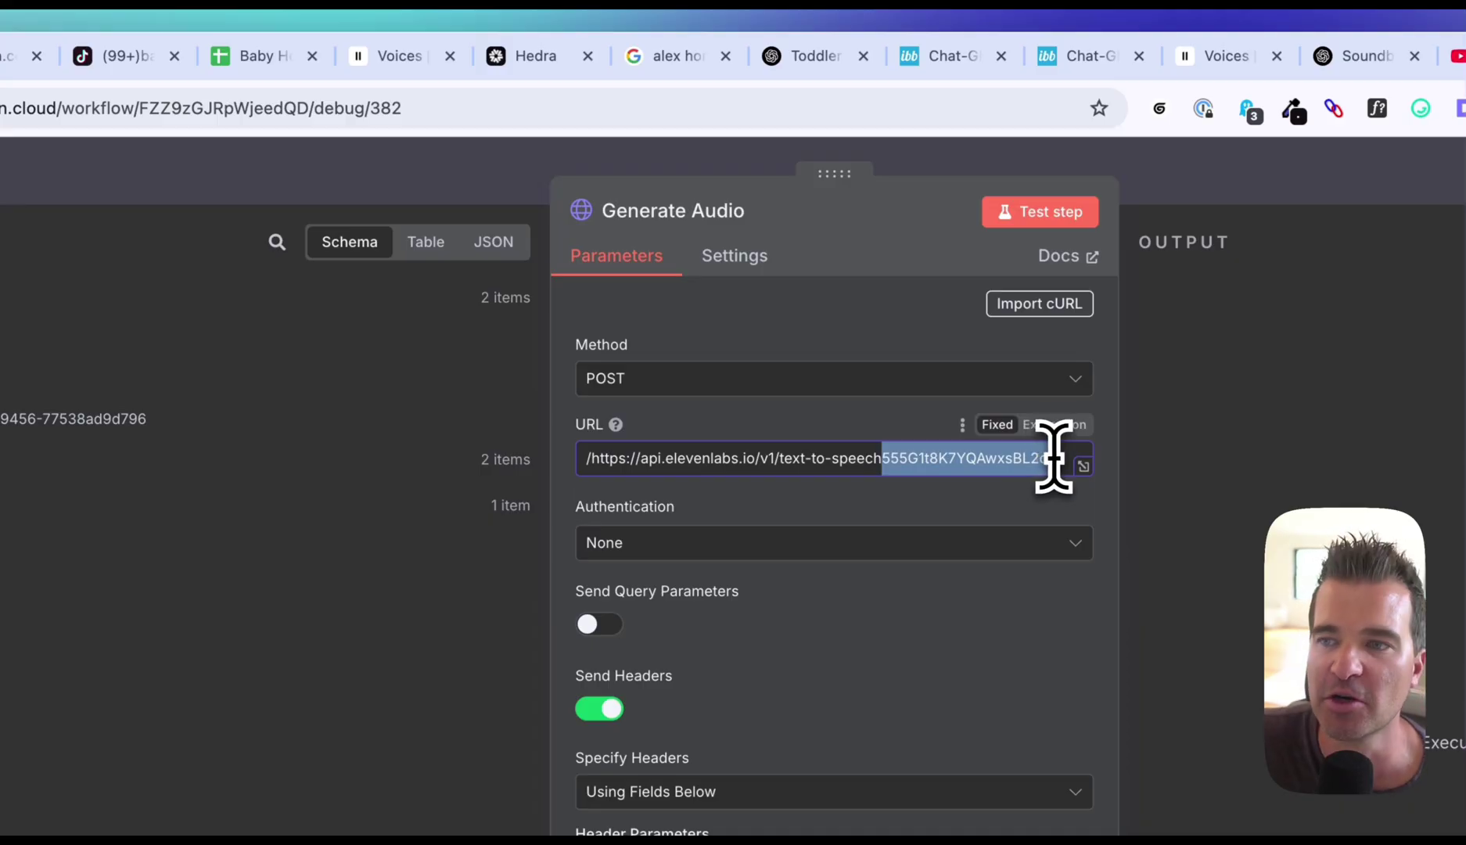
# - Return to ElevenLabs, reopen the Alex Hormozi voice's details from the saved voices, and copy its voice ID
pyautogui.click(433, 63)
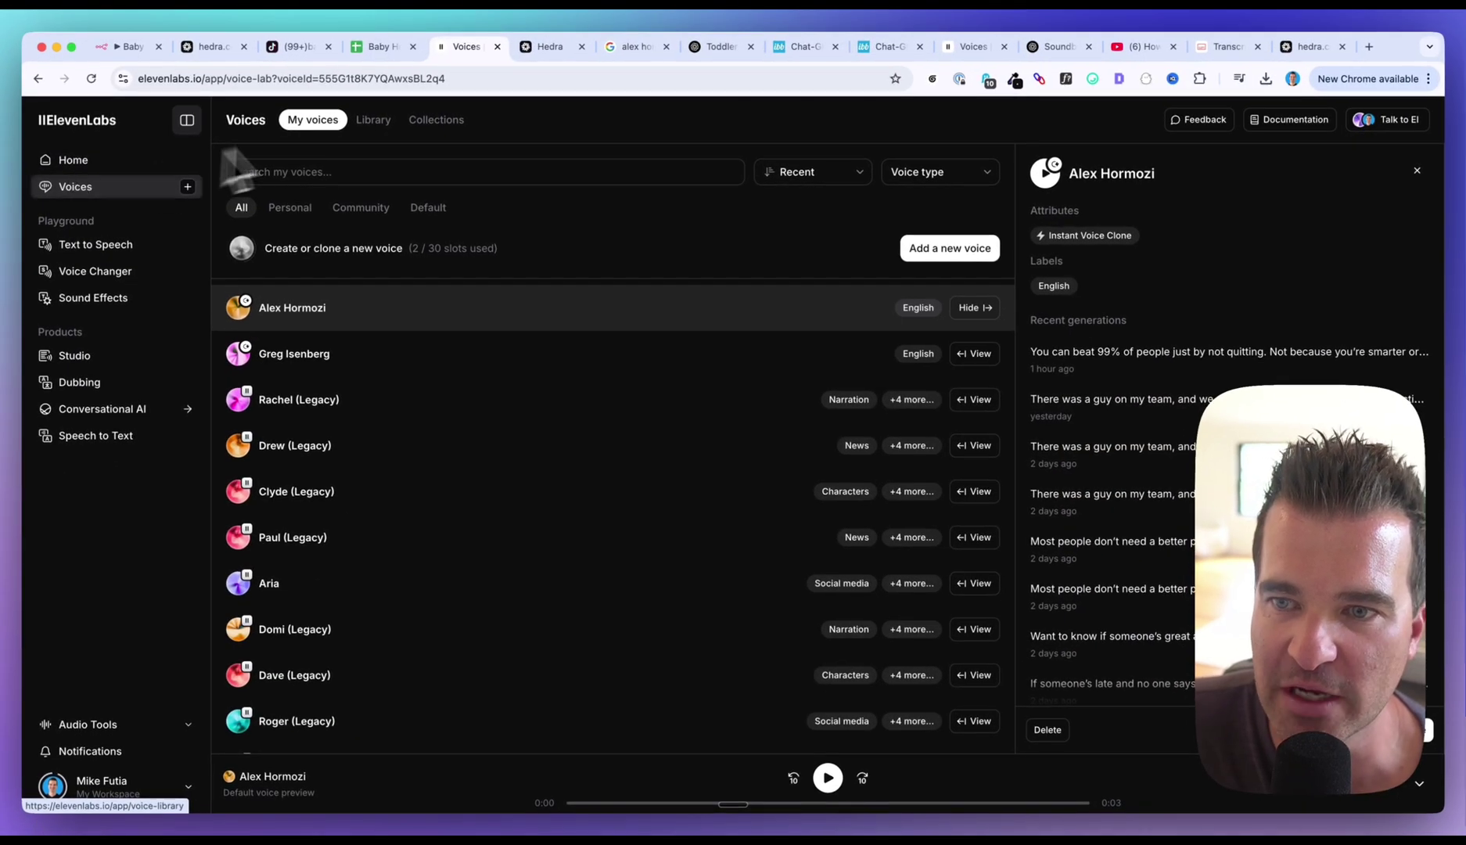
pyautogui.click(325, 122)
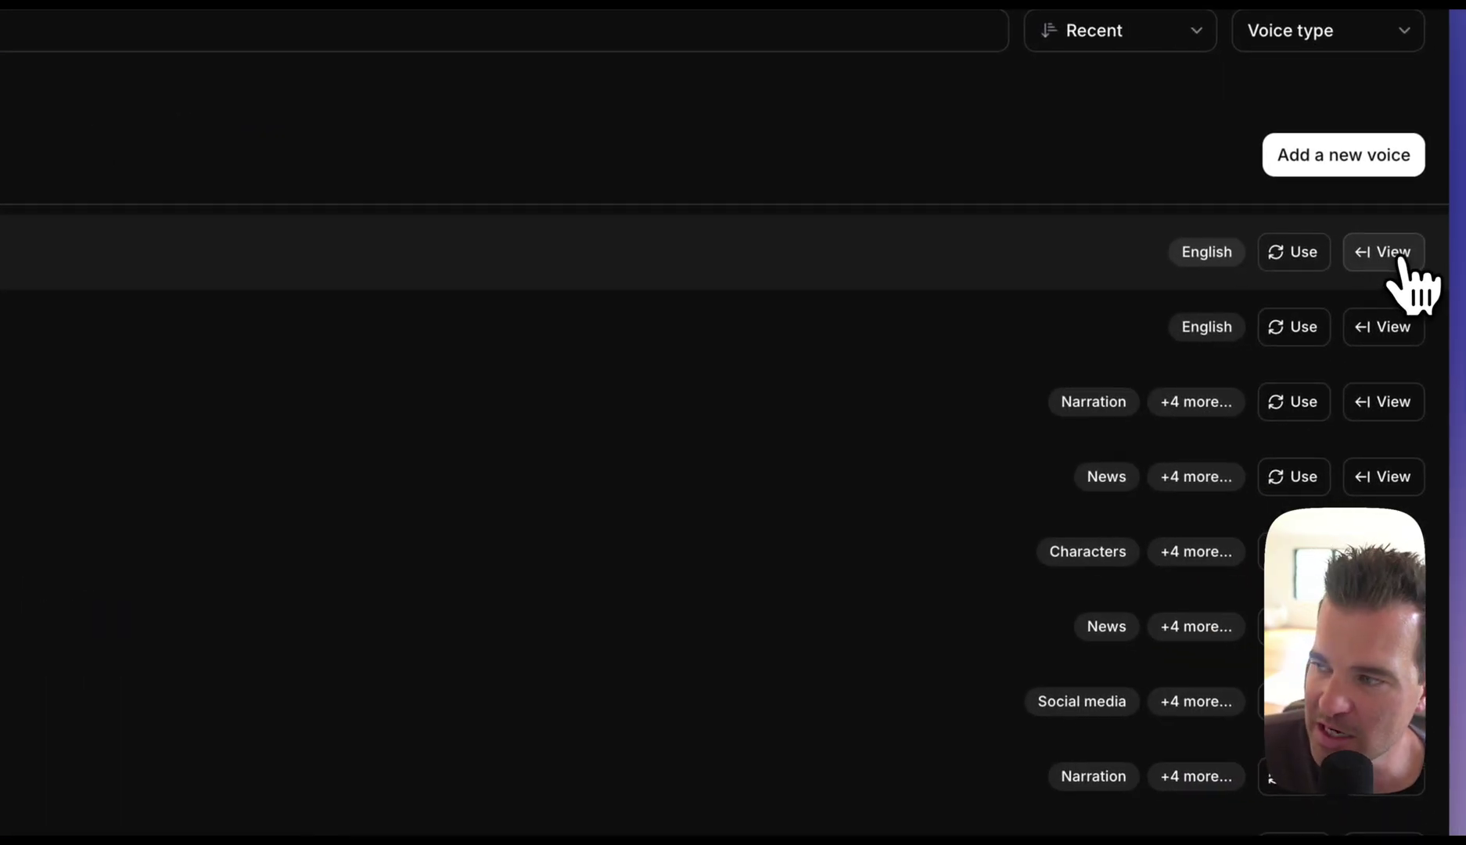
pyautogui.click(1400, 258)
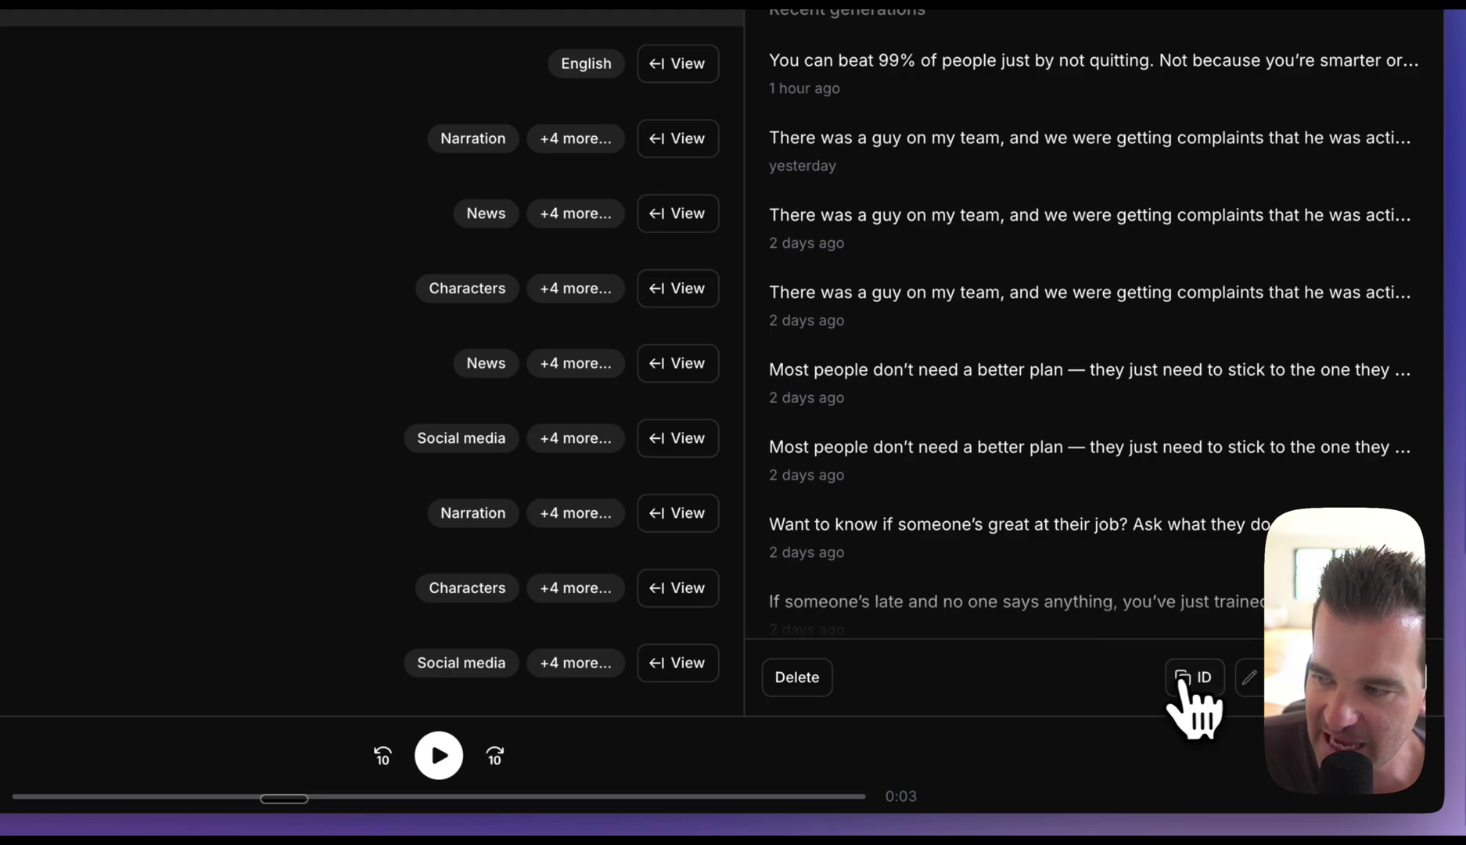
pyautogui.moveTo(1191, 682)
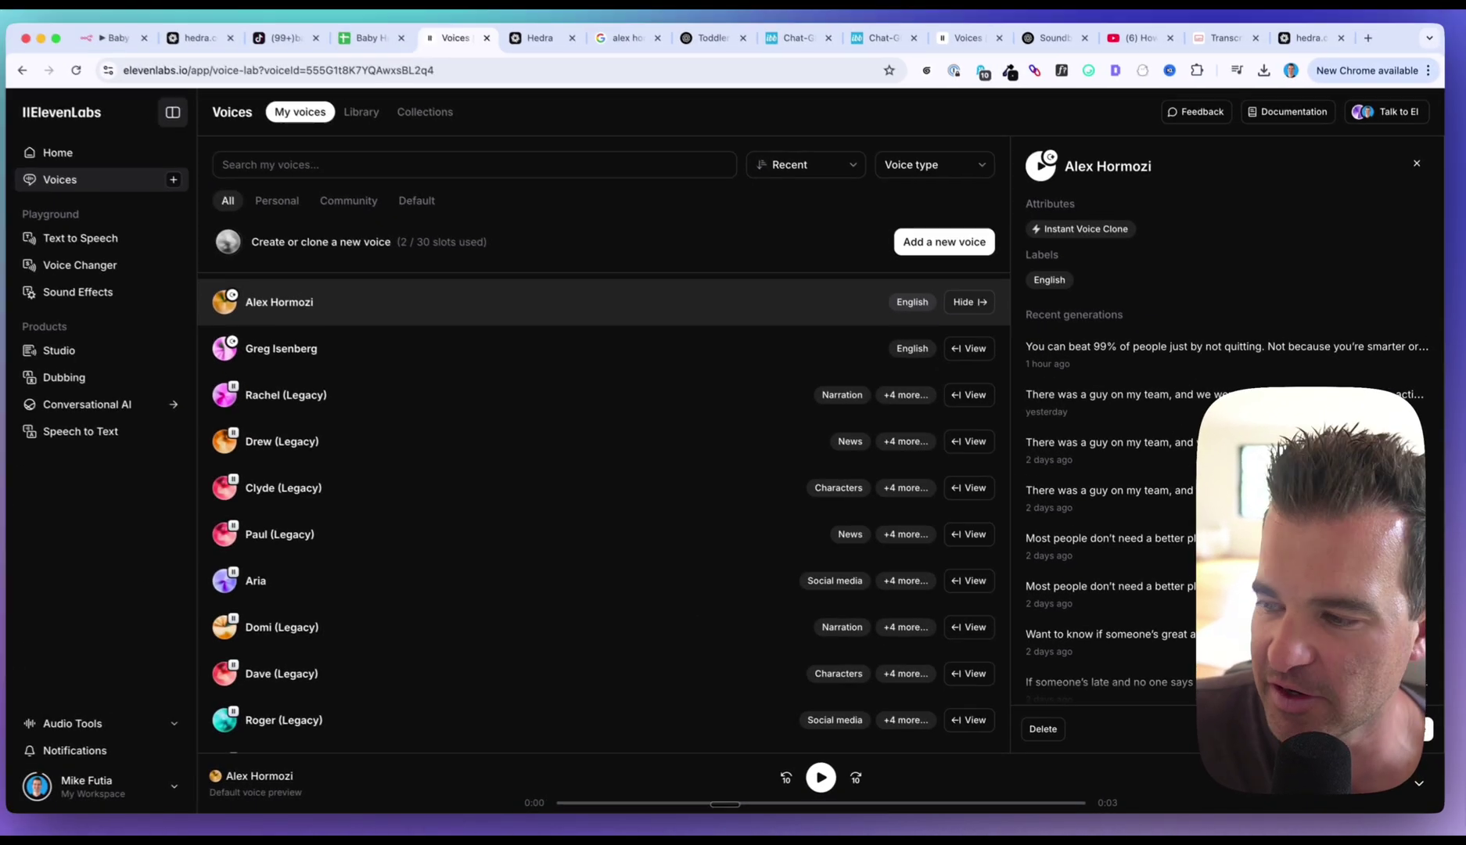
pyautogui.click(1290, 743)
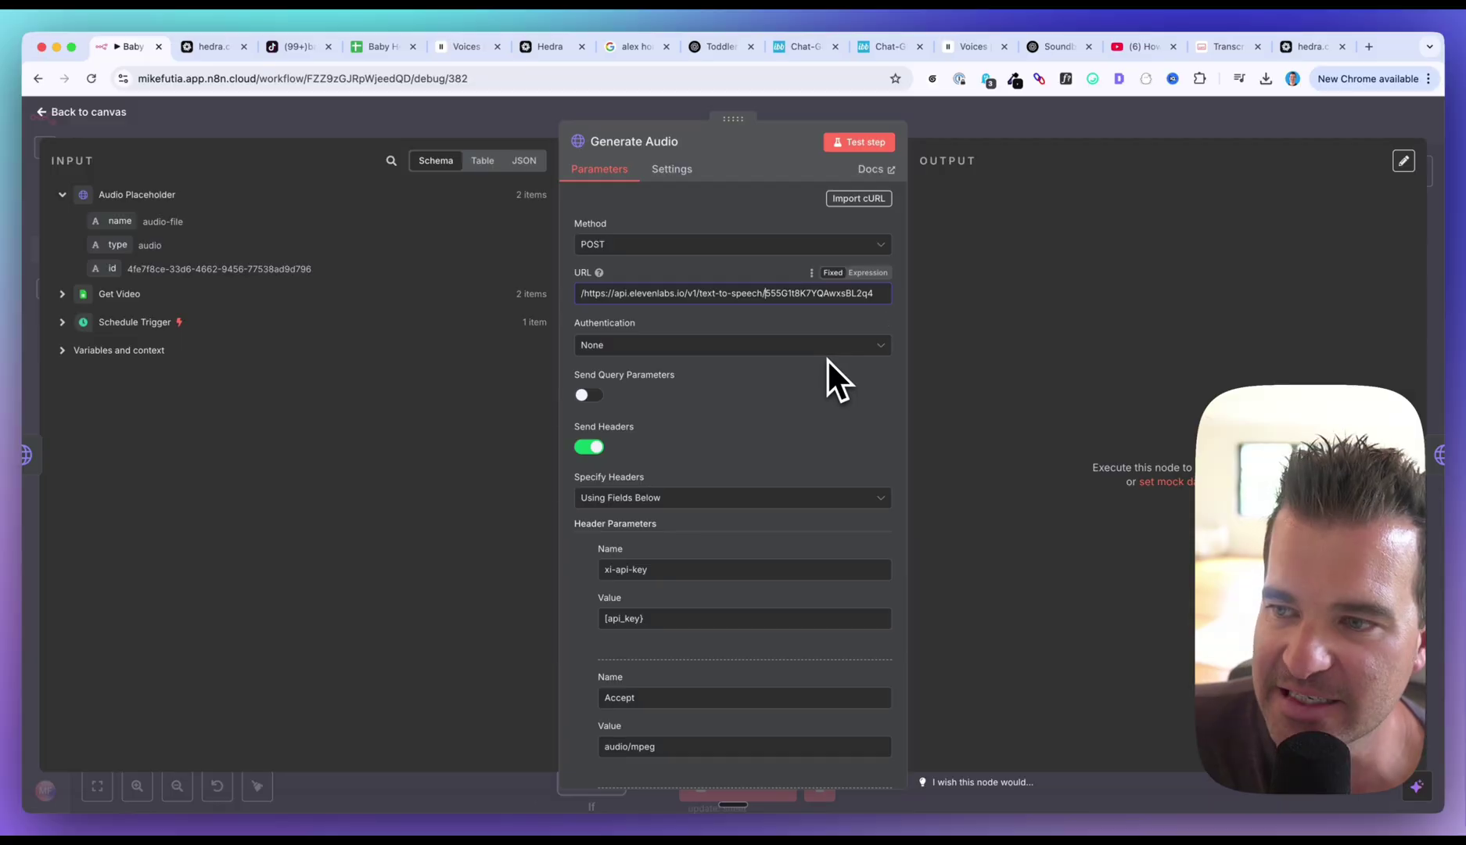
# - Switch back to n8n and highlight the complete voice ID at the end of the Generate Audio node's text-to-speech URL
pyautogui.moveTo(764, 294); pyautogui.dragTo(852, 299)
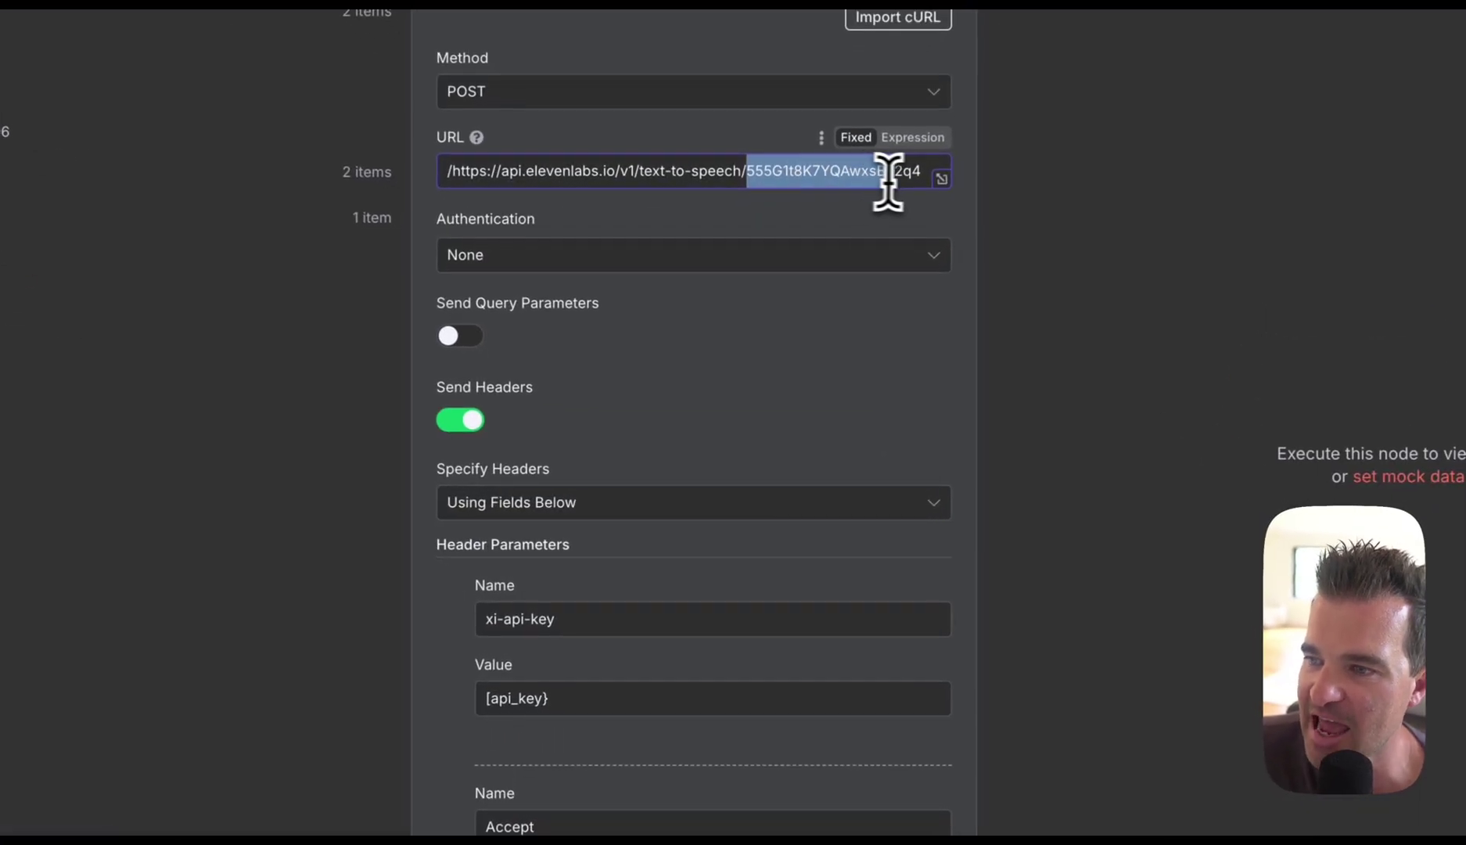
pyautogui.moveTo(888, 180); pyautogui.dragTo(913, 177)
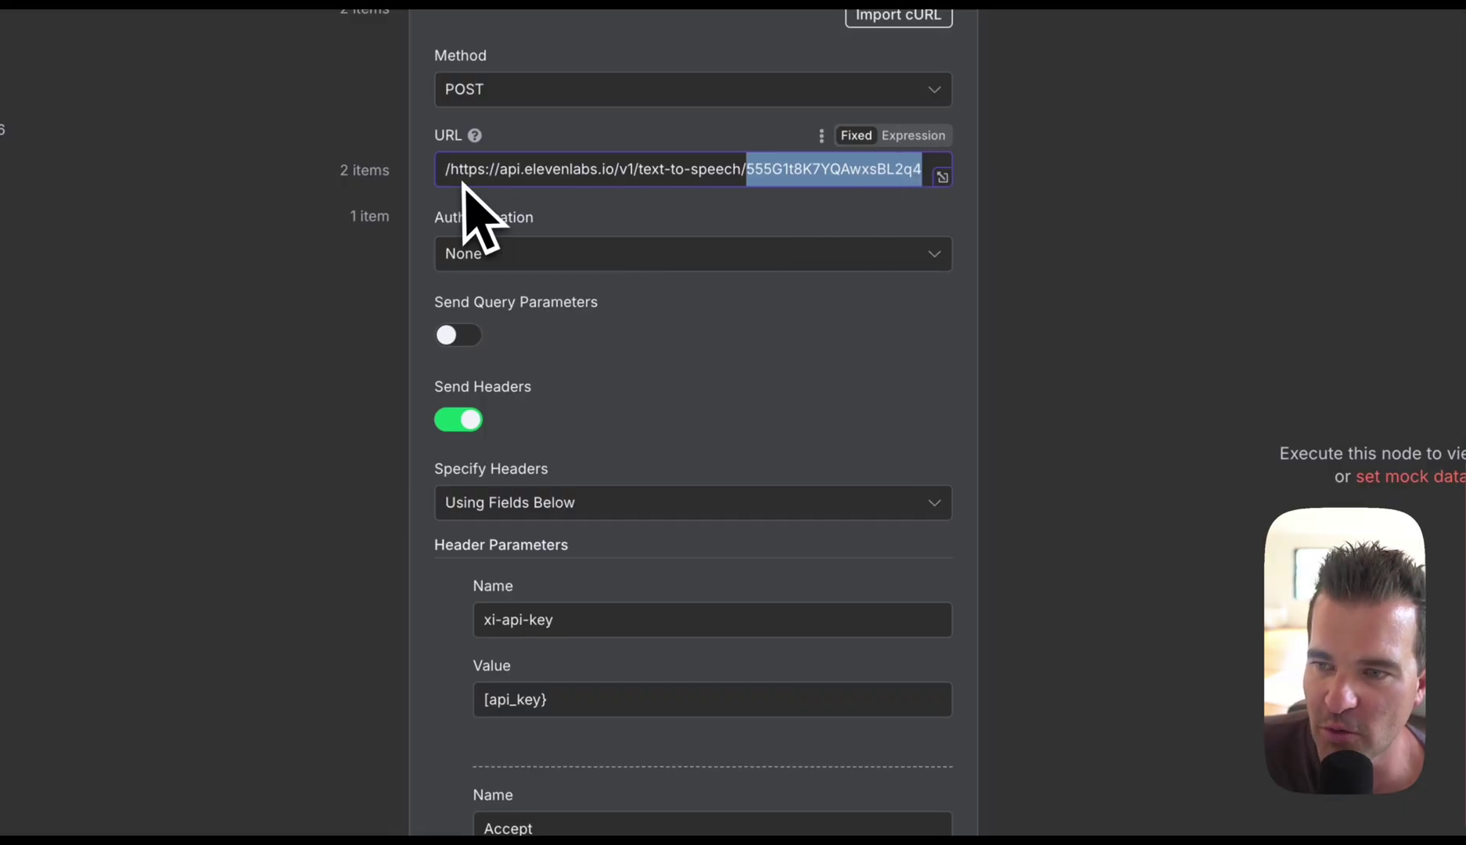
pyautogui.click(802, 178)
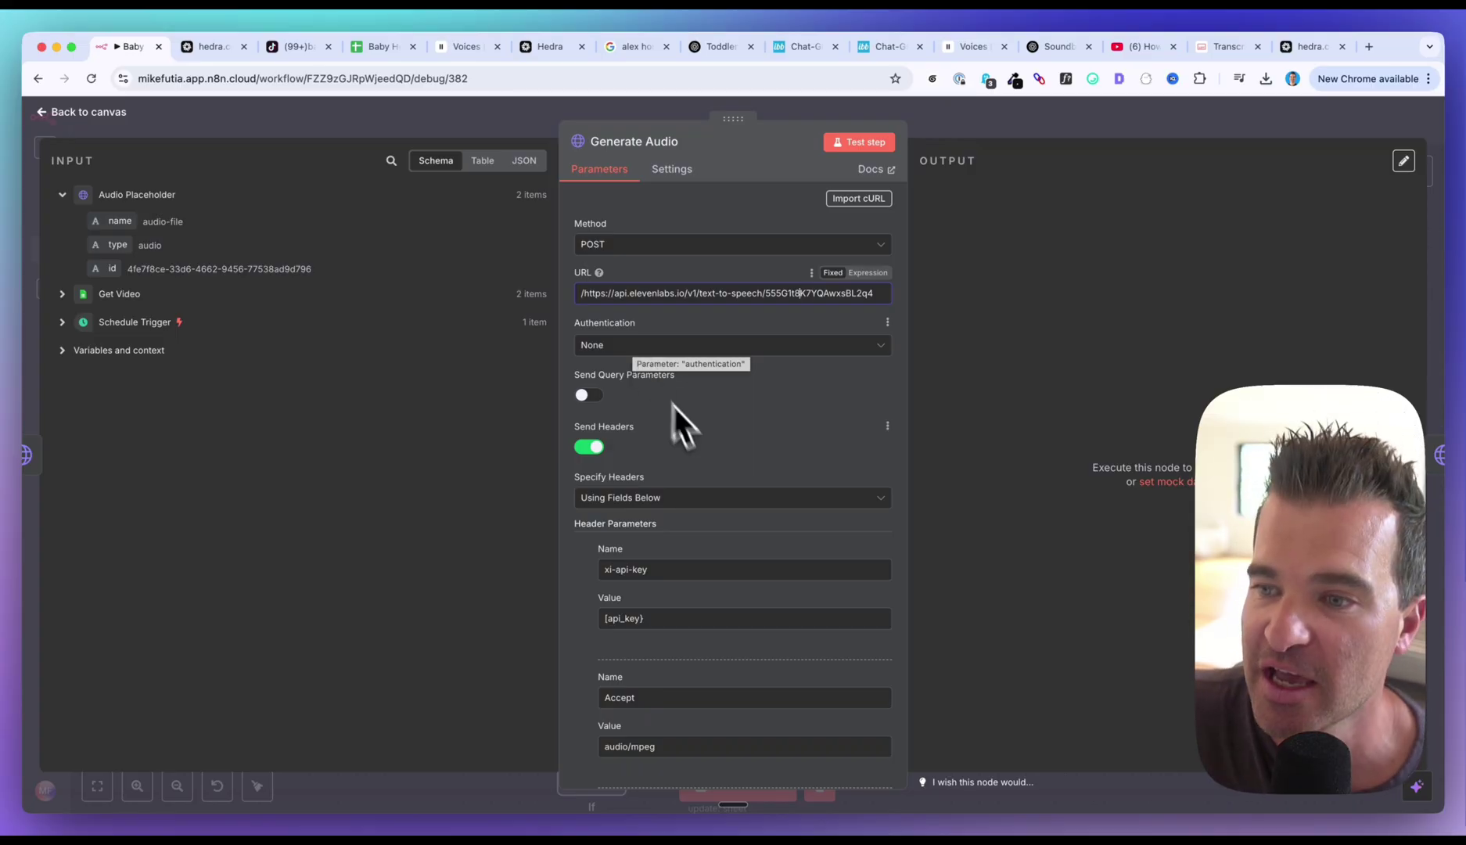
# - Examine the Generate Audio node's header parameters and highlight the xi-api-key header name
pyautogui.scroll(-5, 740, 421)
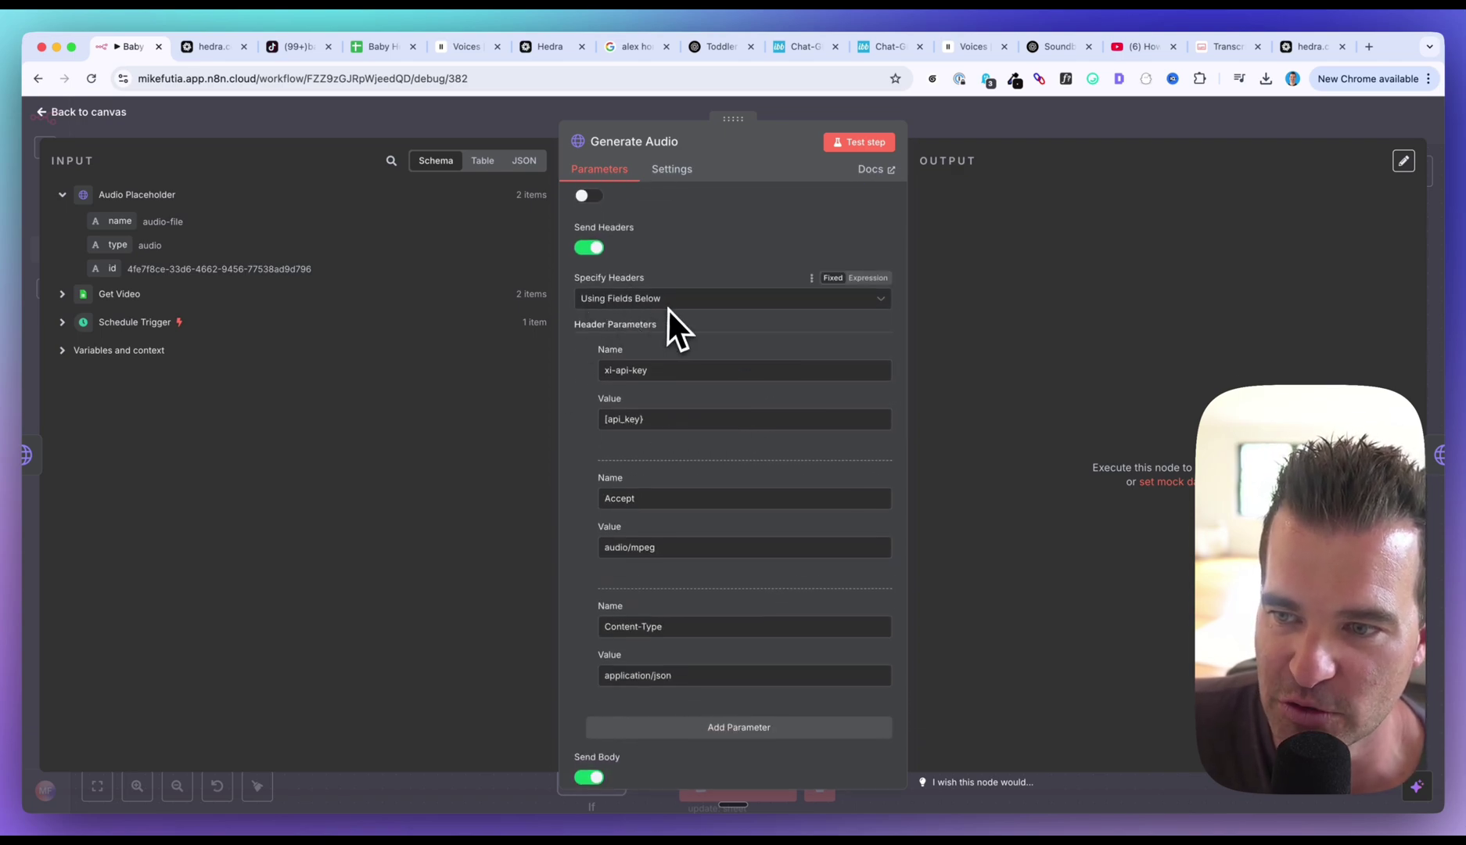
pyautogui.scroll(-1, 608, 356)
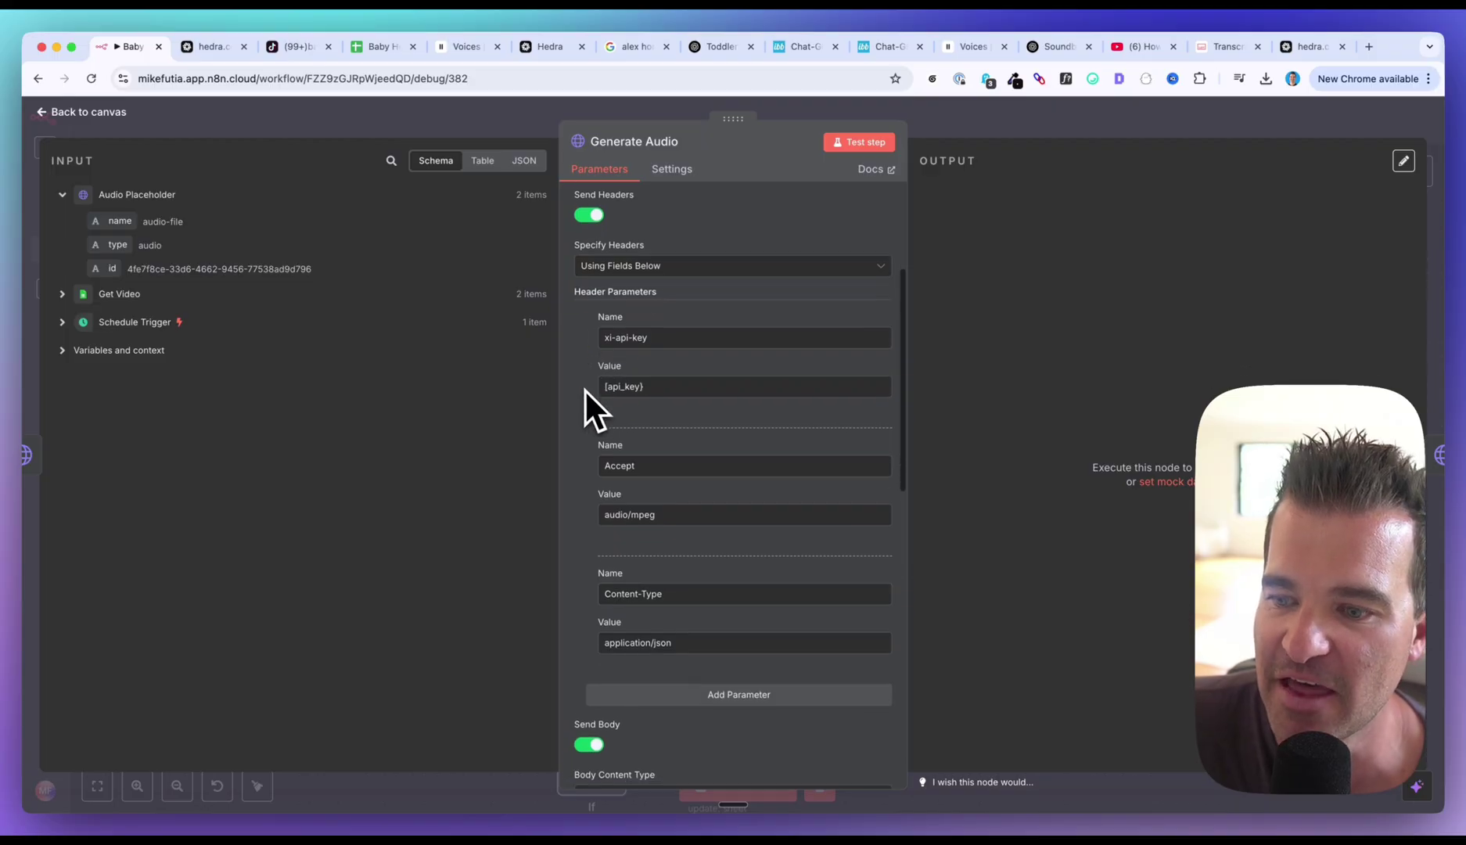
pyautogui.scroll(-1, 585, 391)
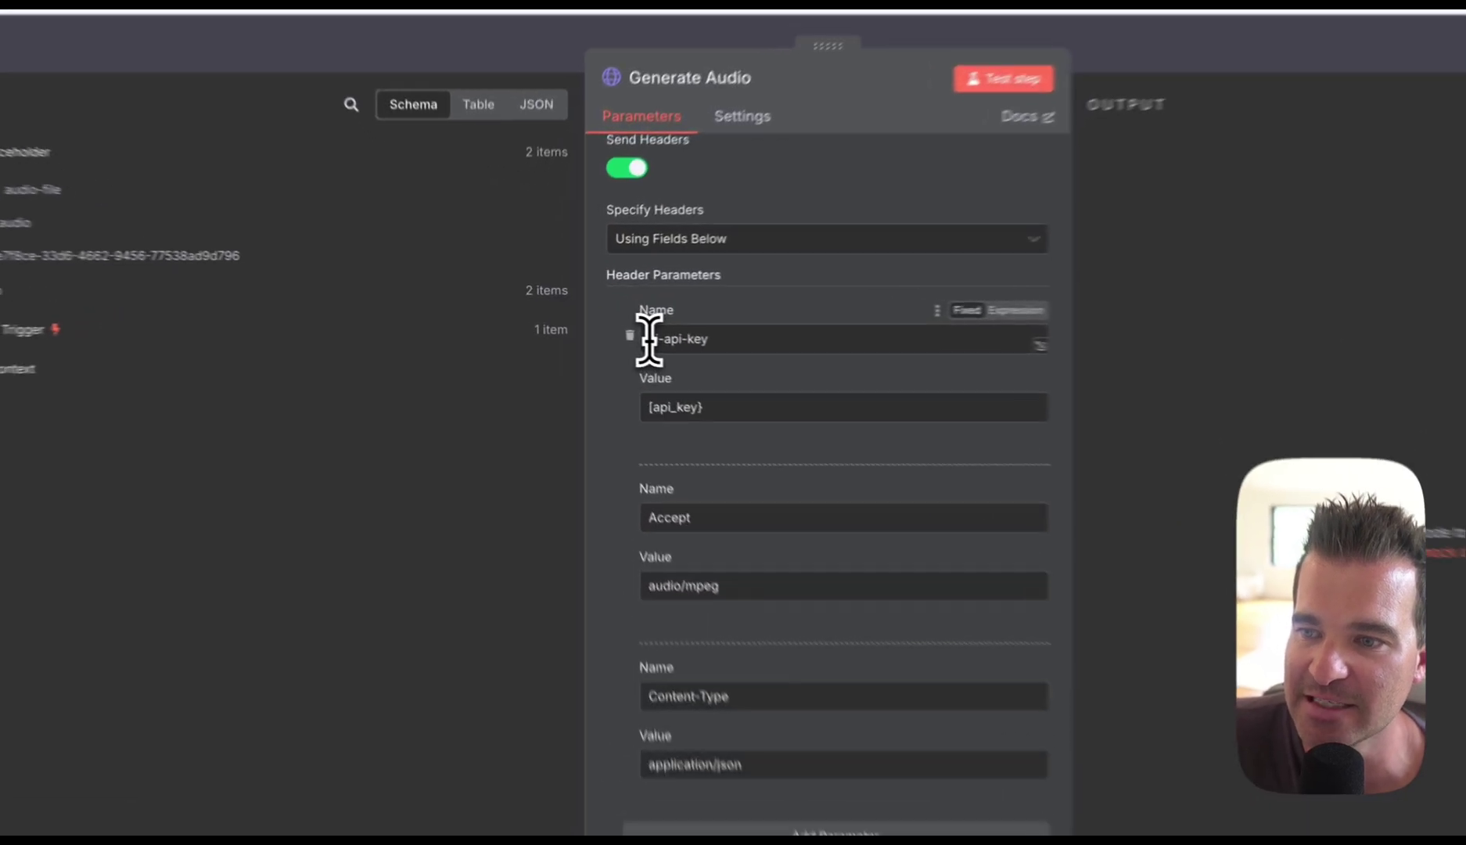
pyautogui.click(616, 329)
pyautogui.moveTo(735, 344); pyautogui.dragTo(748, 344)
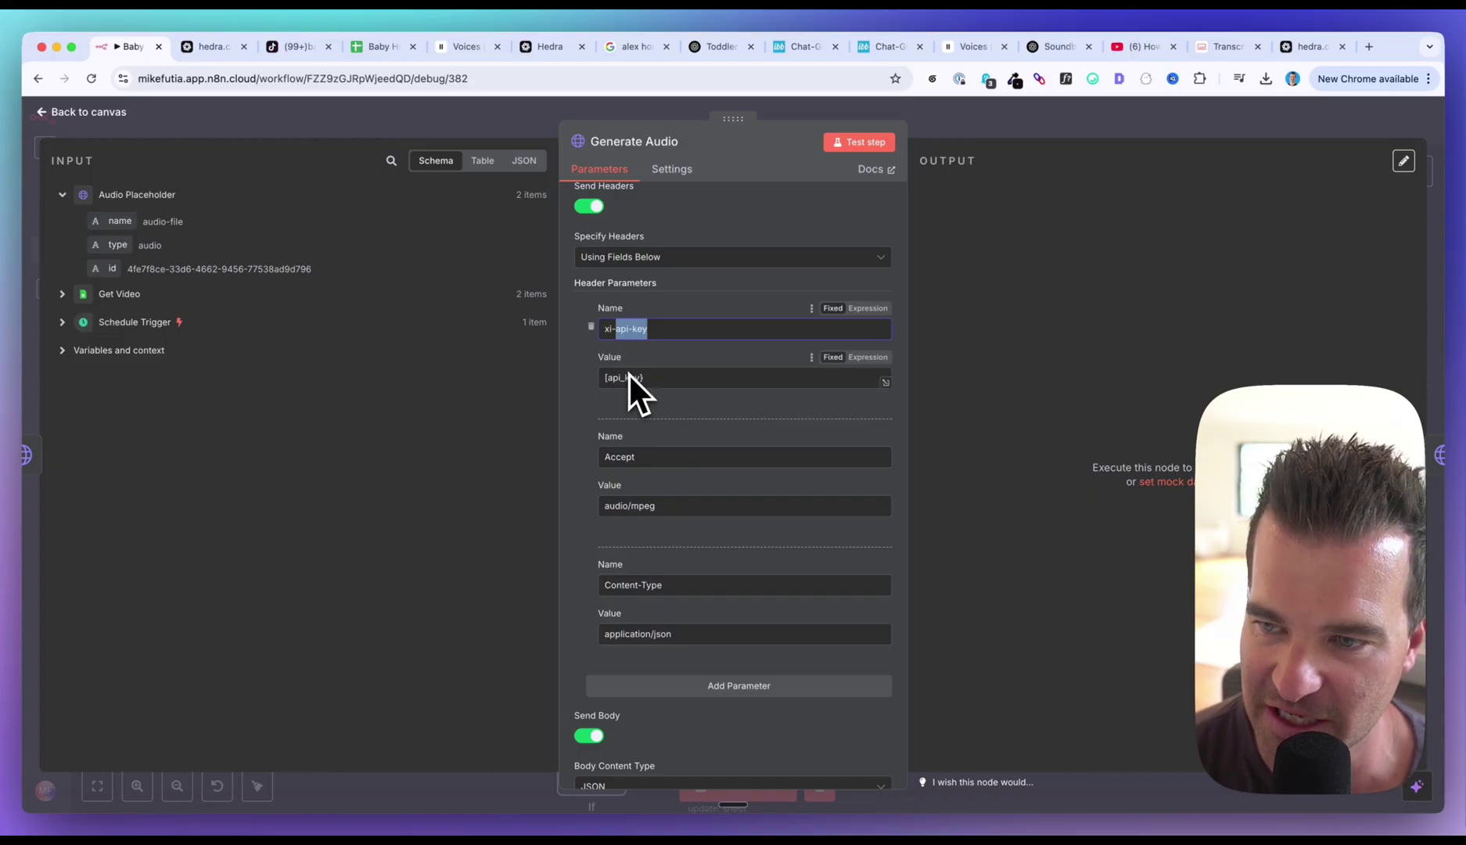
# - Review the Accept and Content-Type headers, highlighting their names and values
pyautogui.scroll(-2, 610, 391)
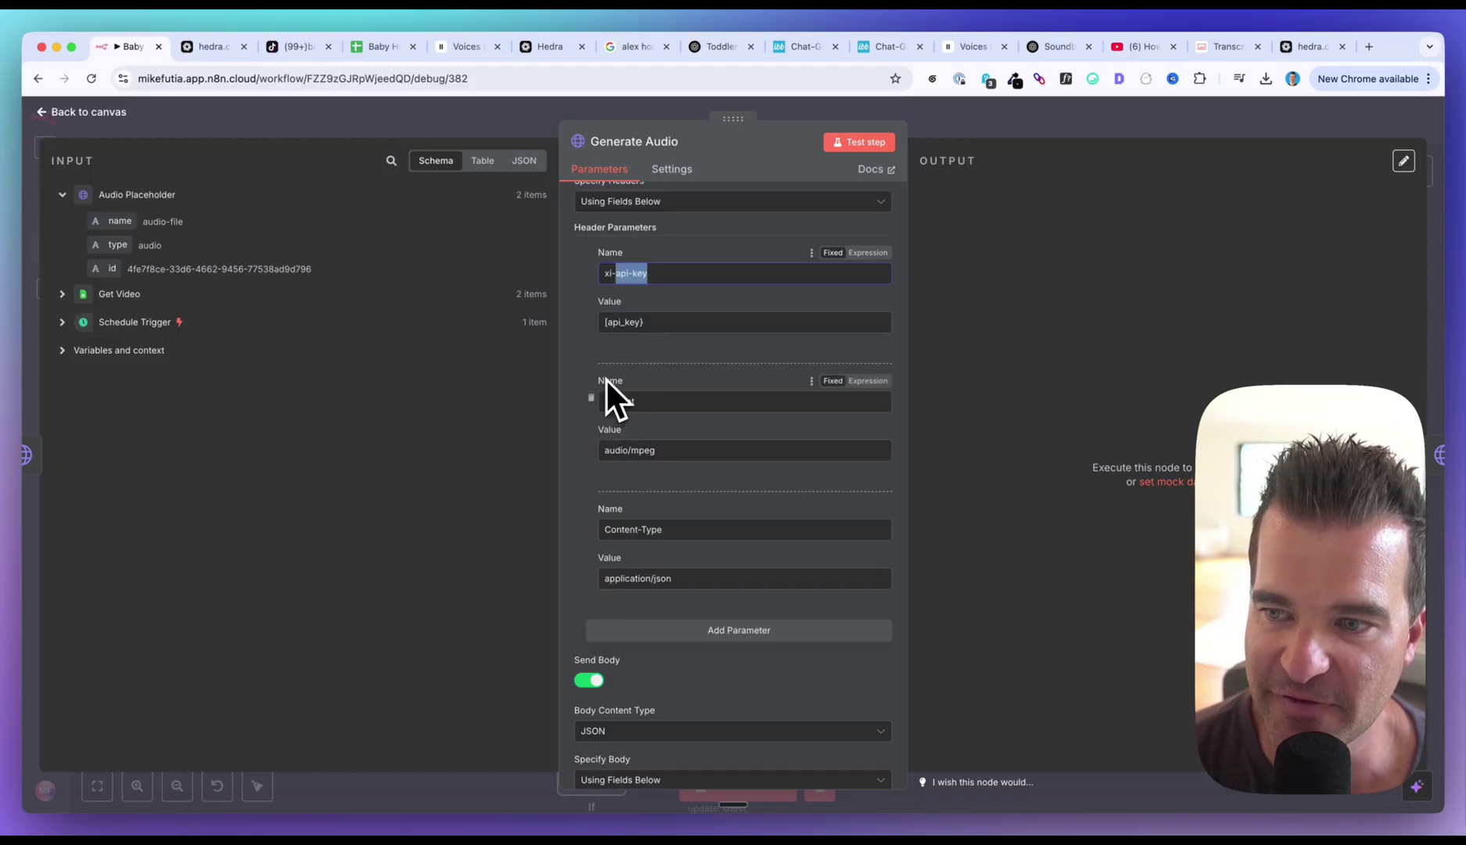
pyautogui.doubleClick(607, 400)
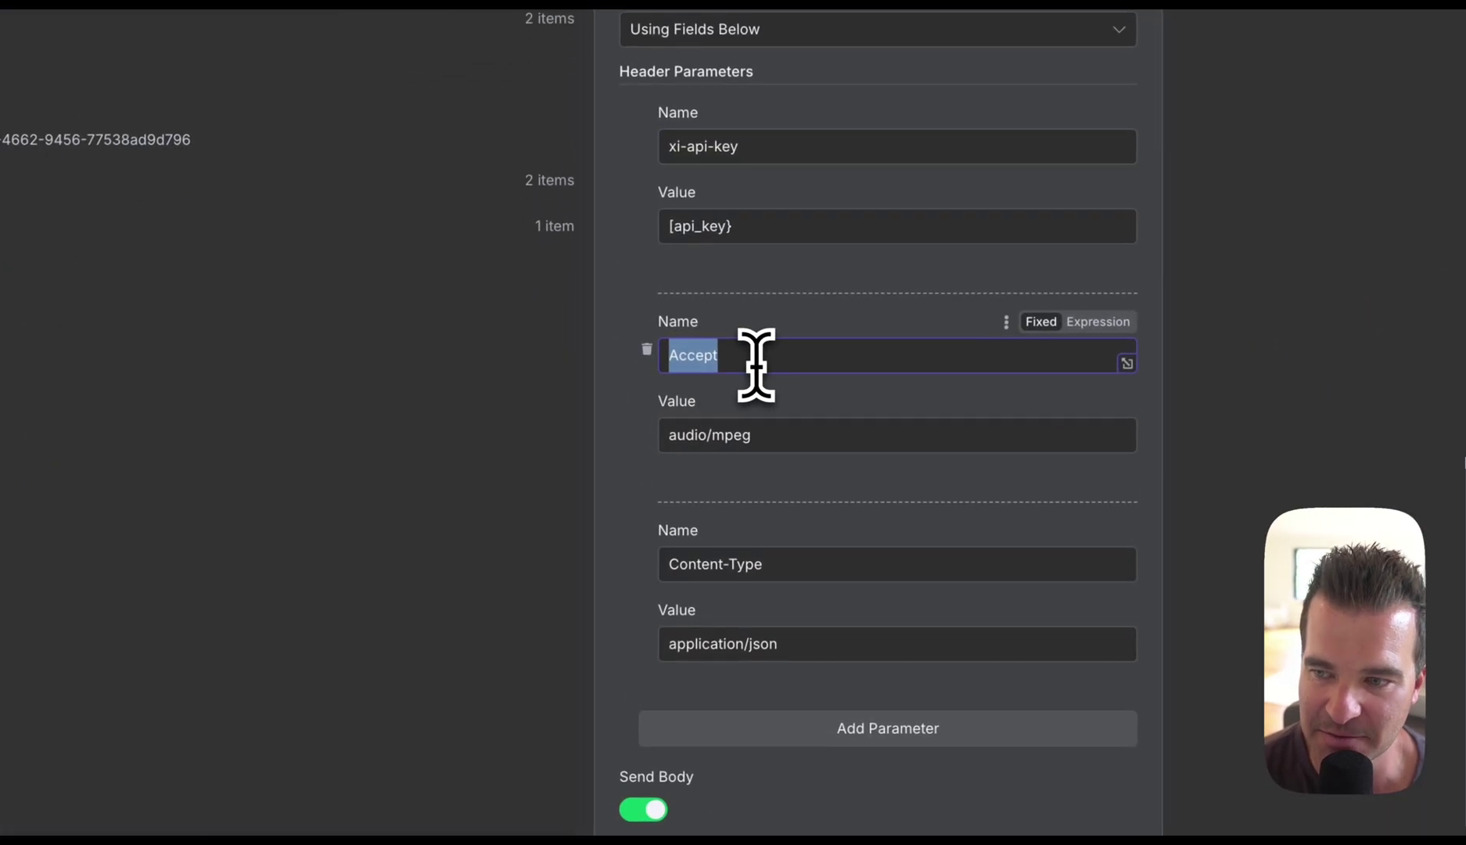
pyautogui.moveTo(669, 434); pyautogui.dragTo(766, 436)
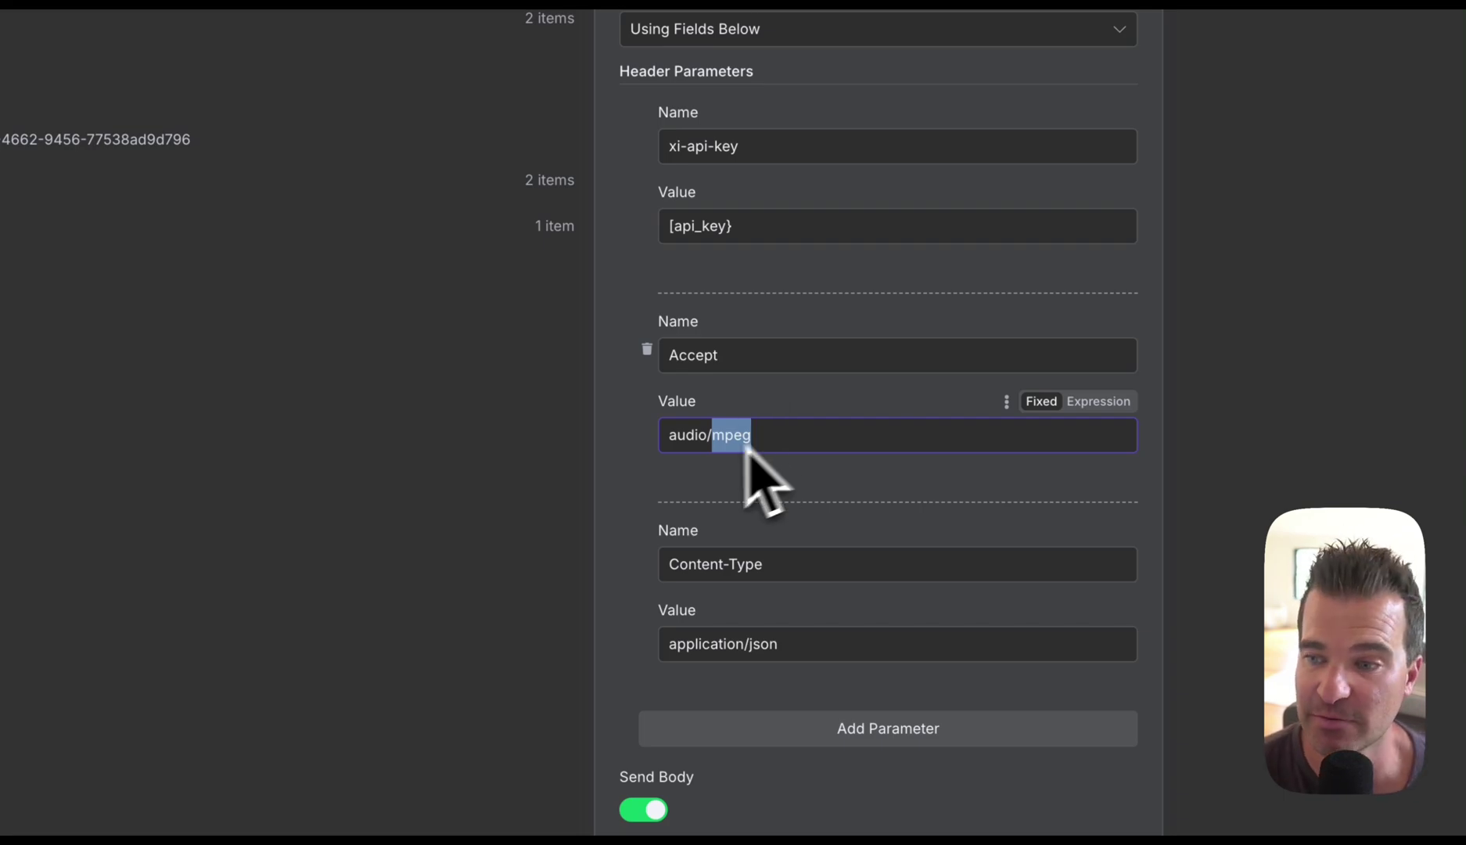
pyautogui.click(623, 534)
pyautogui.scroll(-3, 624, 535)
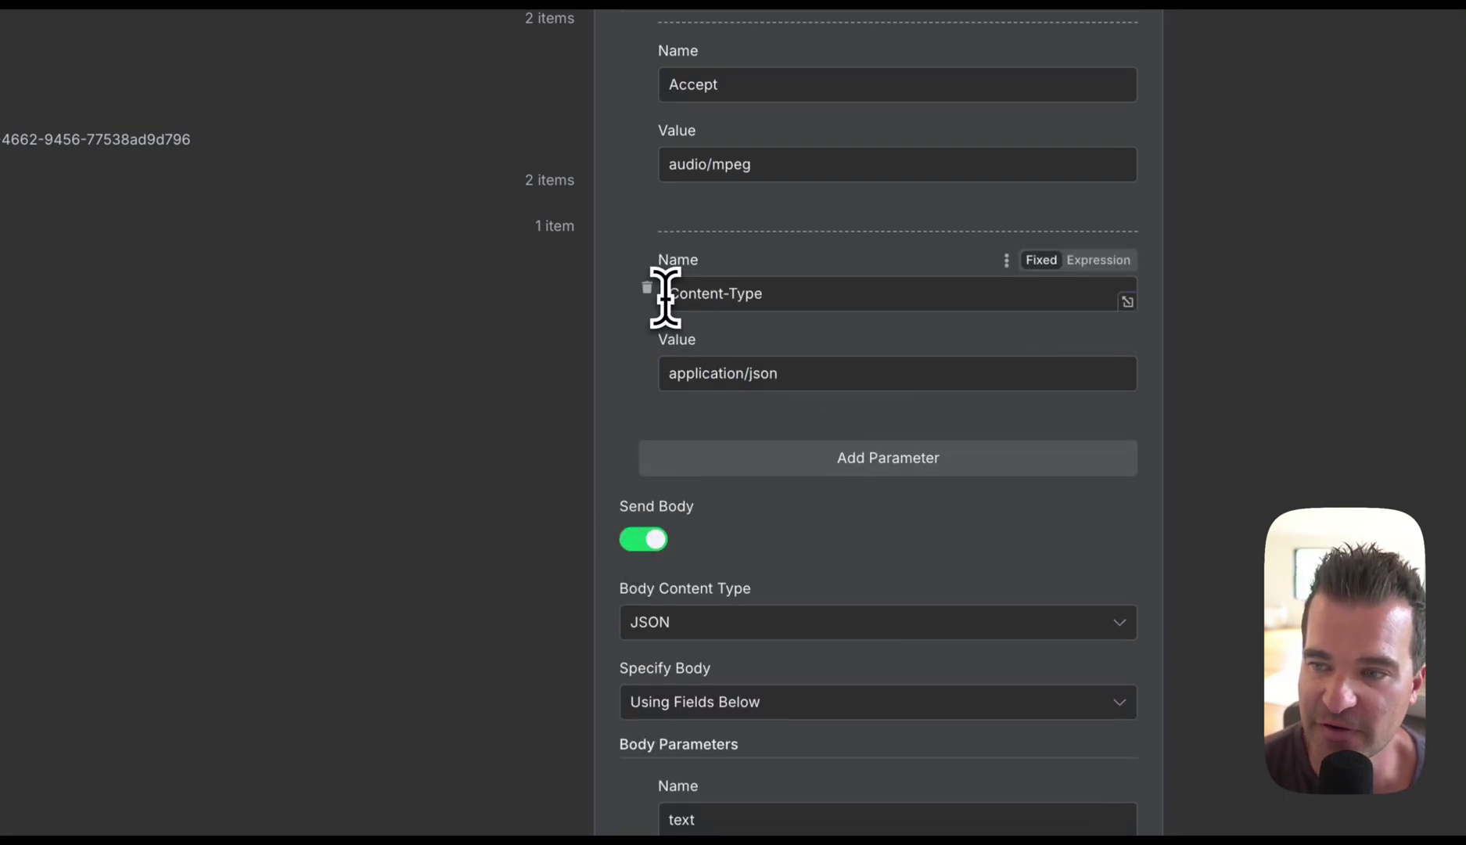
pyautogui.moveTo(668, 294); pyautogui.dragTo(787, 294)
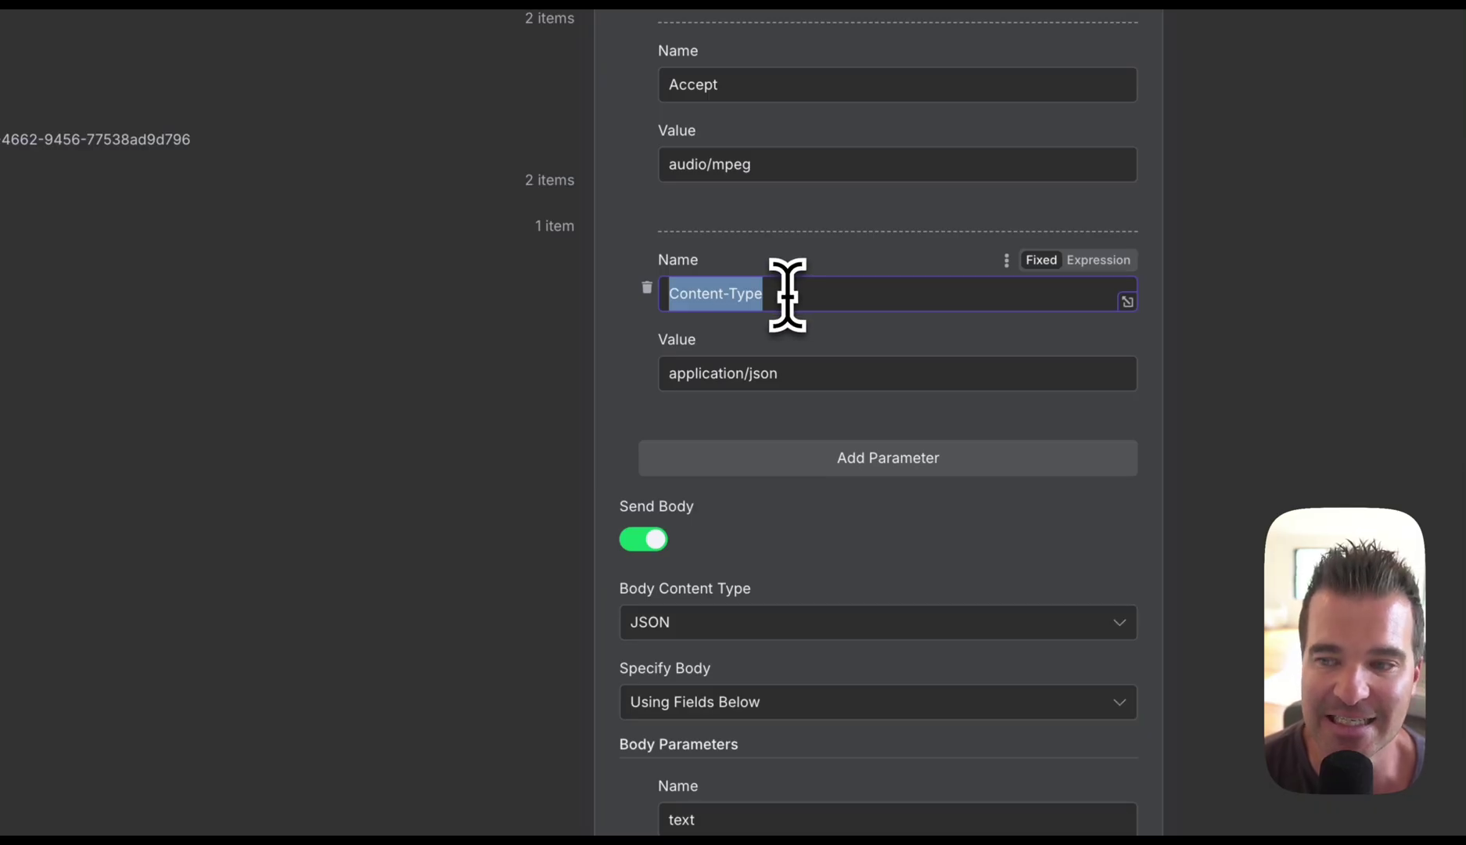
pyautogui.moveTo(666, 373); pyautogui.dragTo(738, 366)
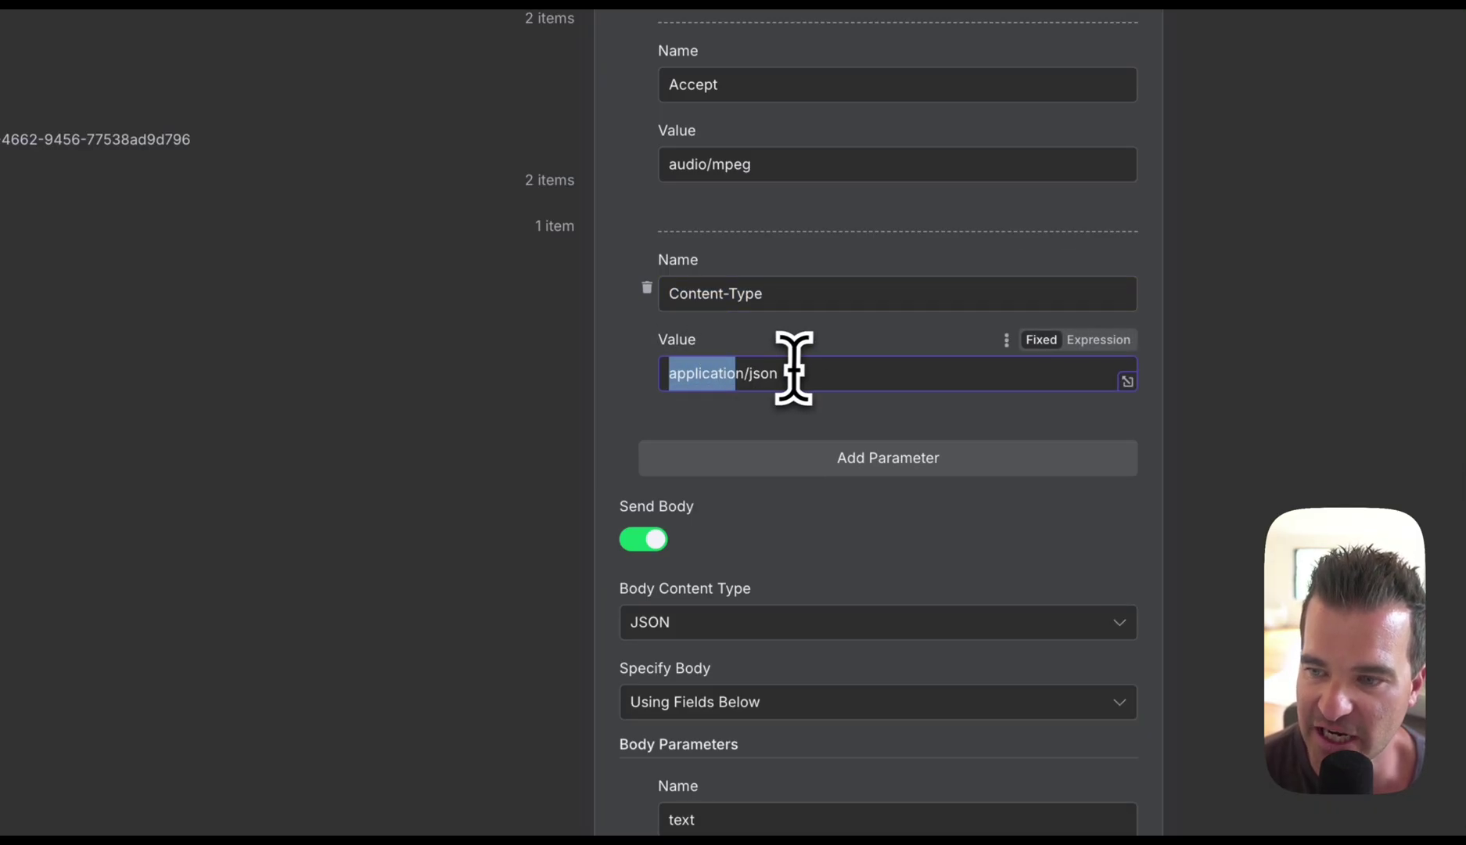
# - Examine the text body parameter's VoiceOver expression and expand the Get Video input data to see the script it uses
pyautogui.scroll(-3, 665, 500)
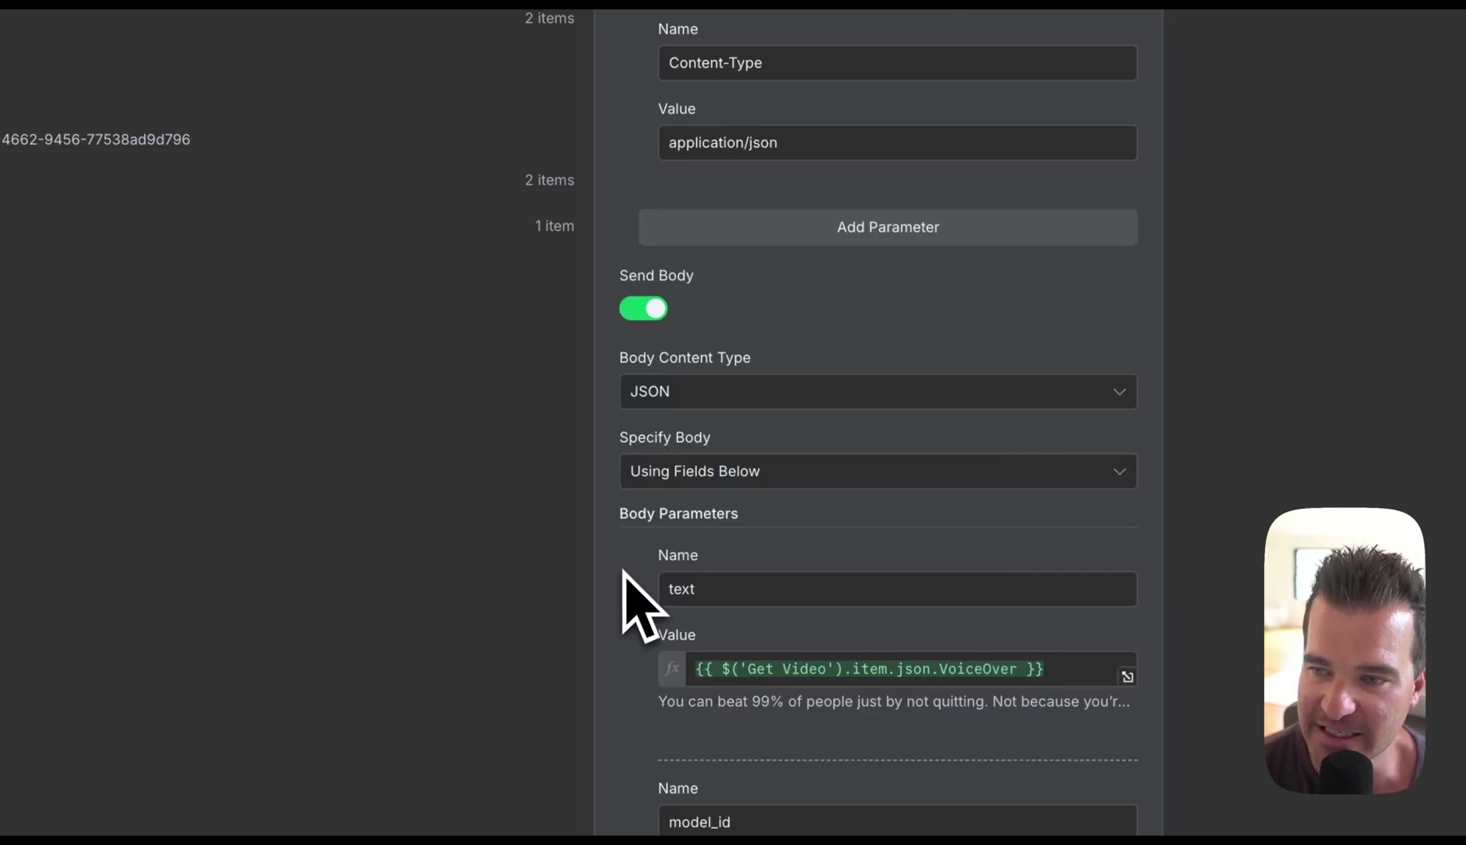
pyautogui.scroll(-1, 578, 535)
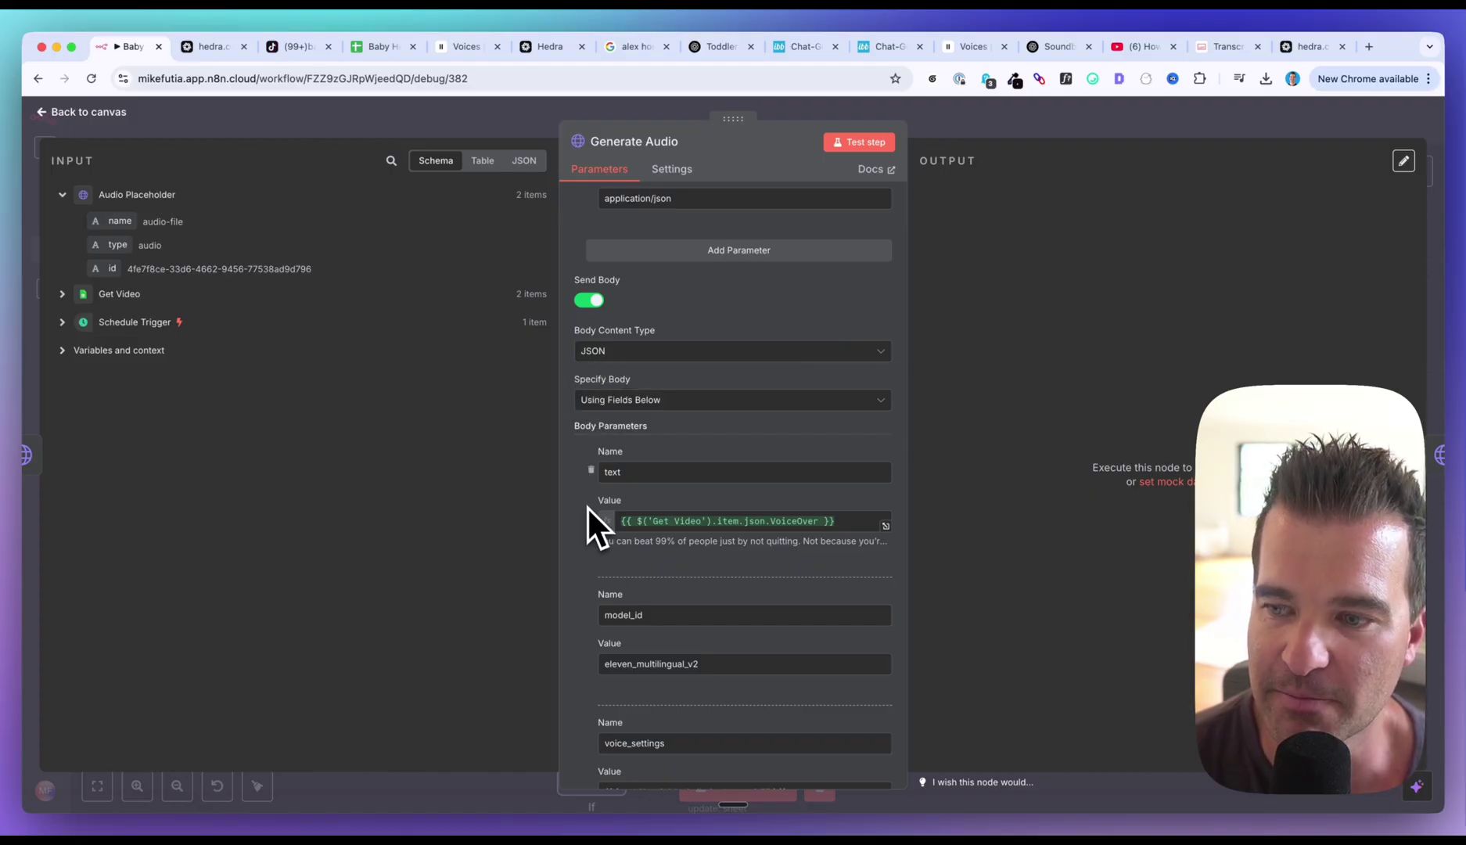
pyautogui.scroll(-3, 587, 506)
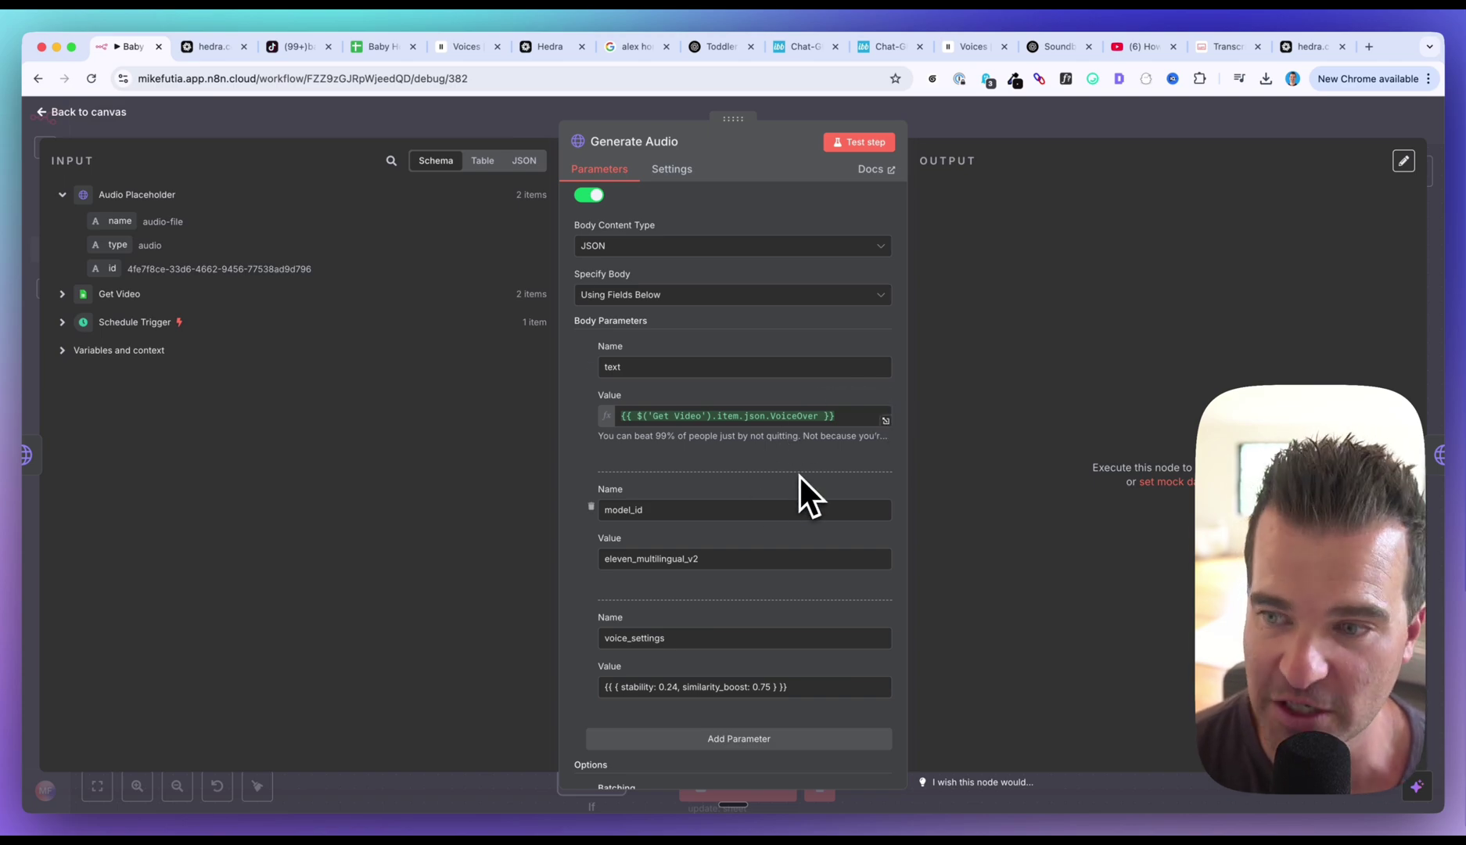
pyautogui.click(64, 296)
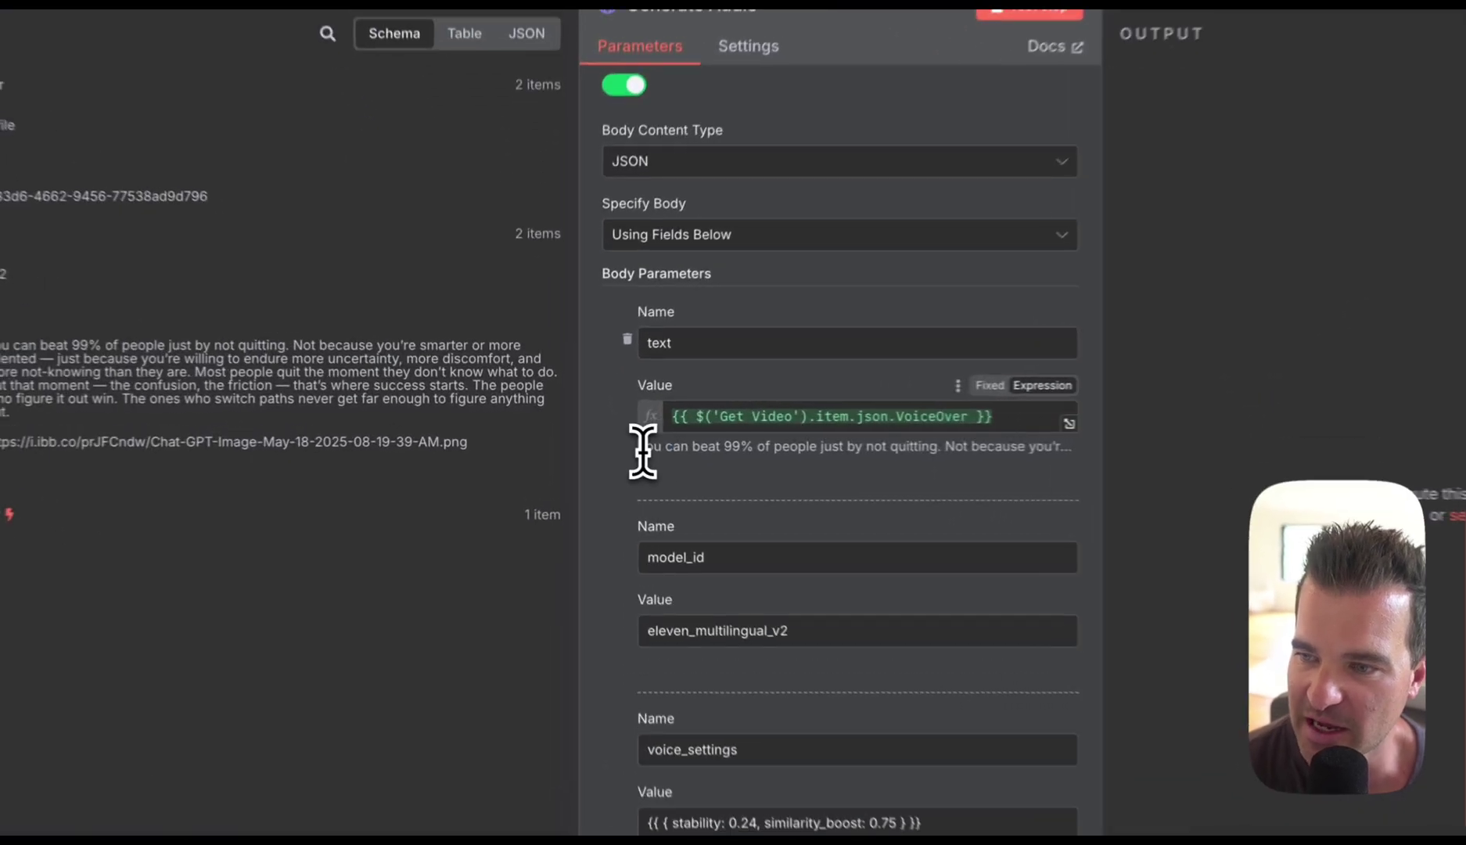
pyautogui.moveTo(643, 452); pyautogui.dragTo(962, 451)
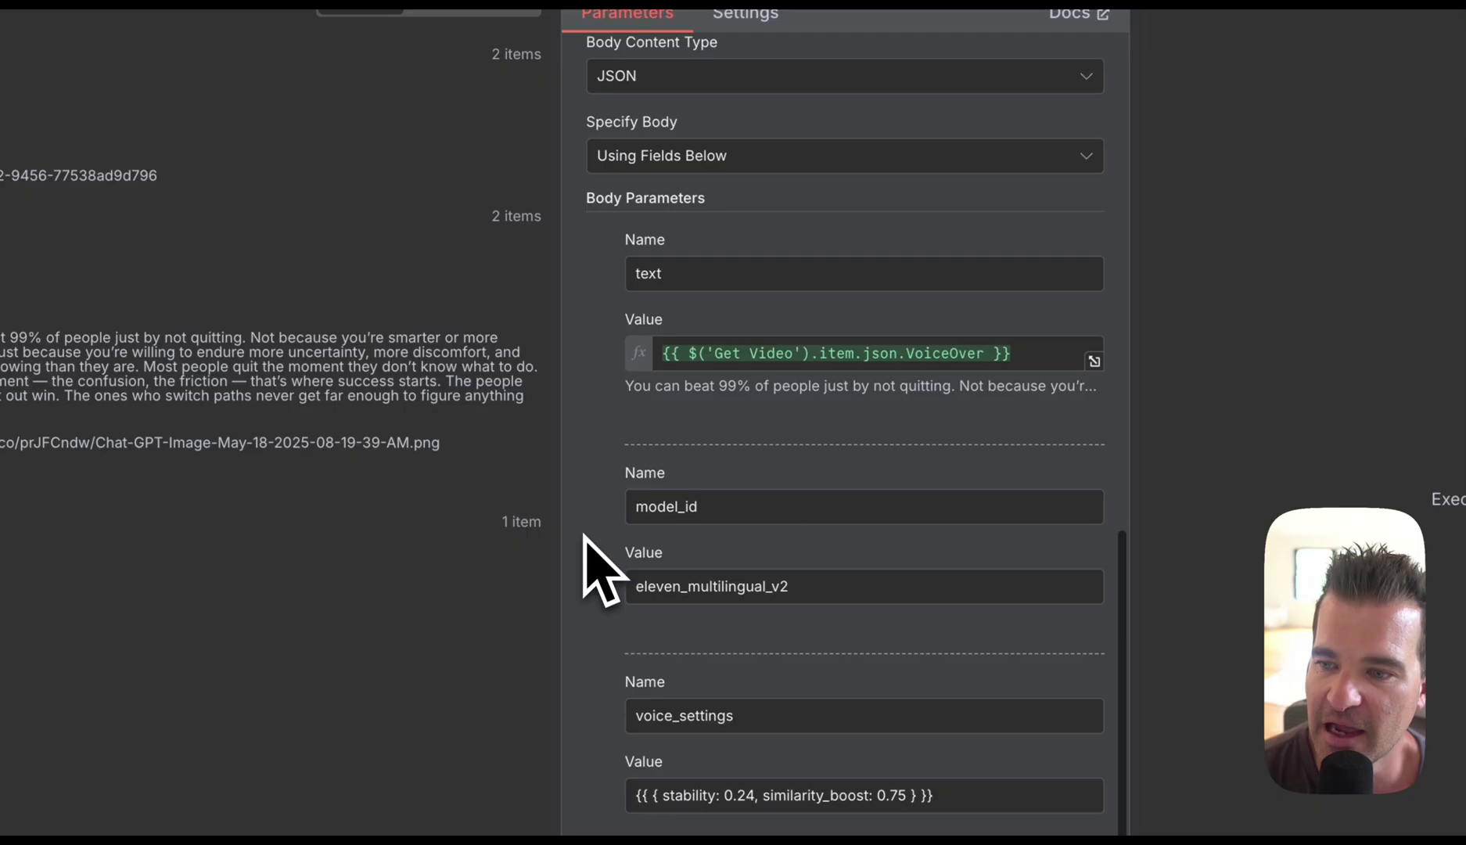
# - Review the model_id body parameter and highlight its eleven_multilingual_v2 value
pyautogui.scroll(-3, 575, 551)
pyautogui.moveTo(637, 318); pyautogui.dragTo(669, 314)
pyautogui.click(709, 313)
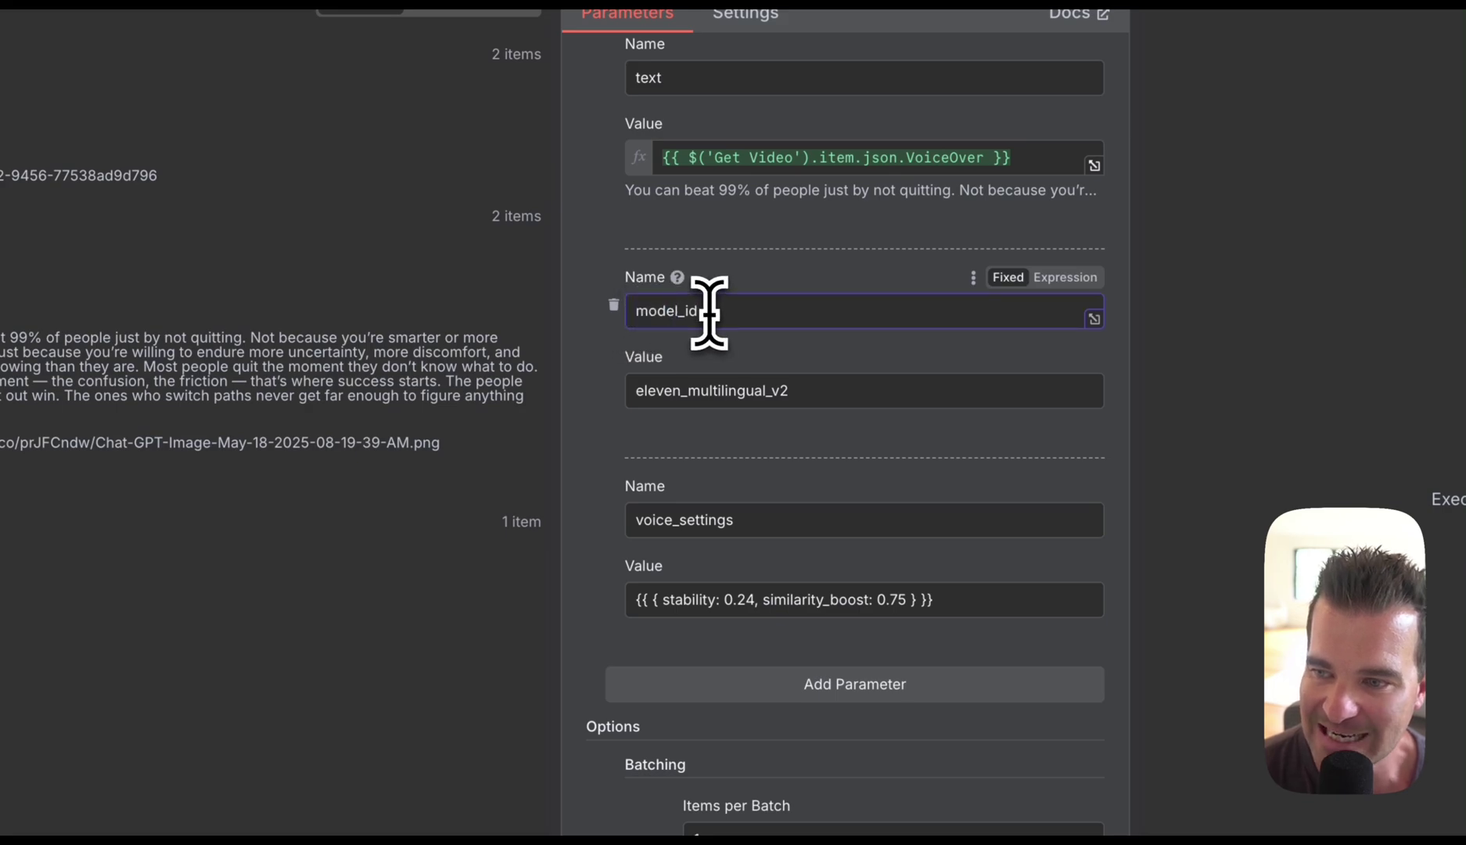
pyautogui.moveTo(632, 393); pyautogui.dragTo(819, 395)
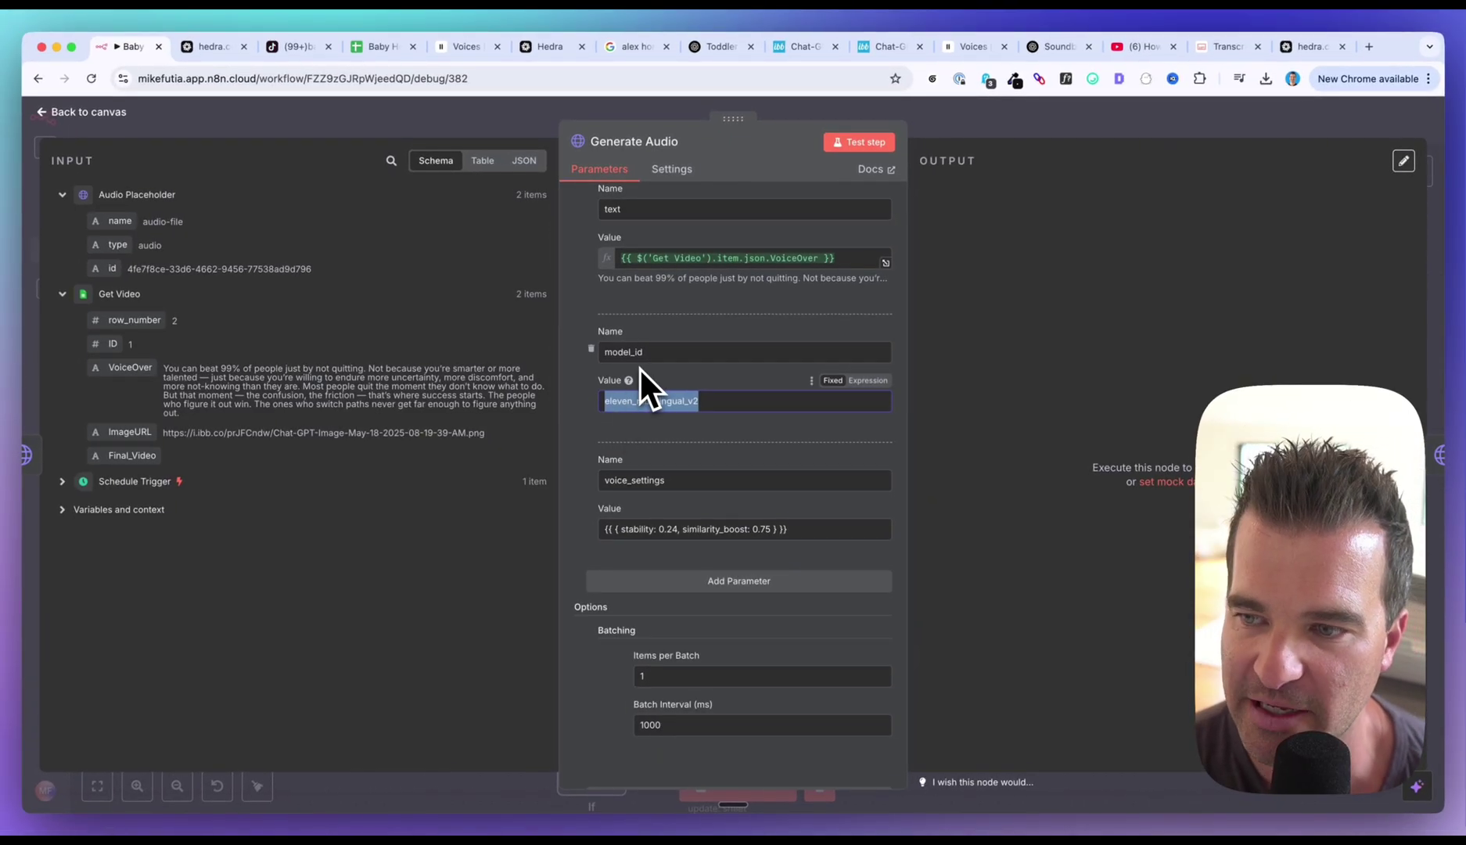
# - Review the voice_settings body parameter, highlighting its name and its stability 0.24 and similarity_boost 0.75 value
pyautogui.scroll(-2, 591, 433)
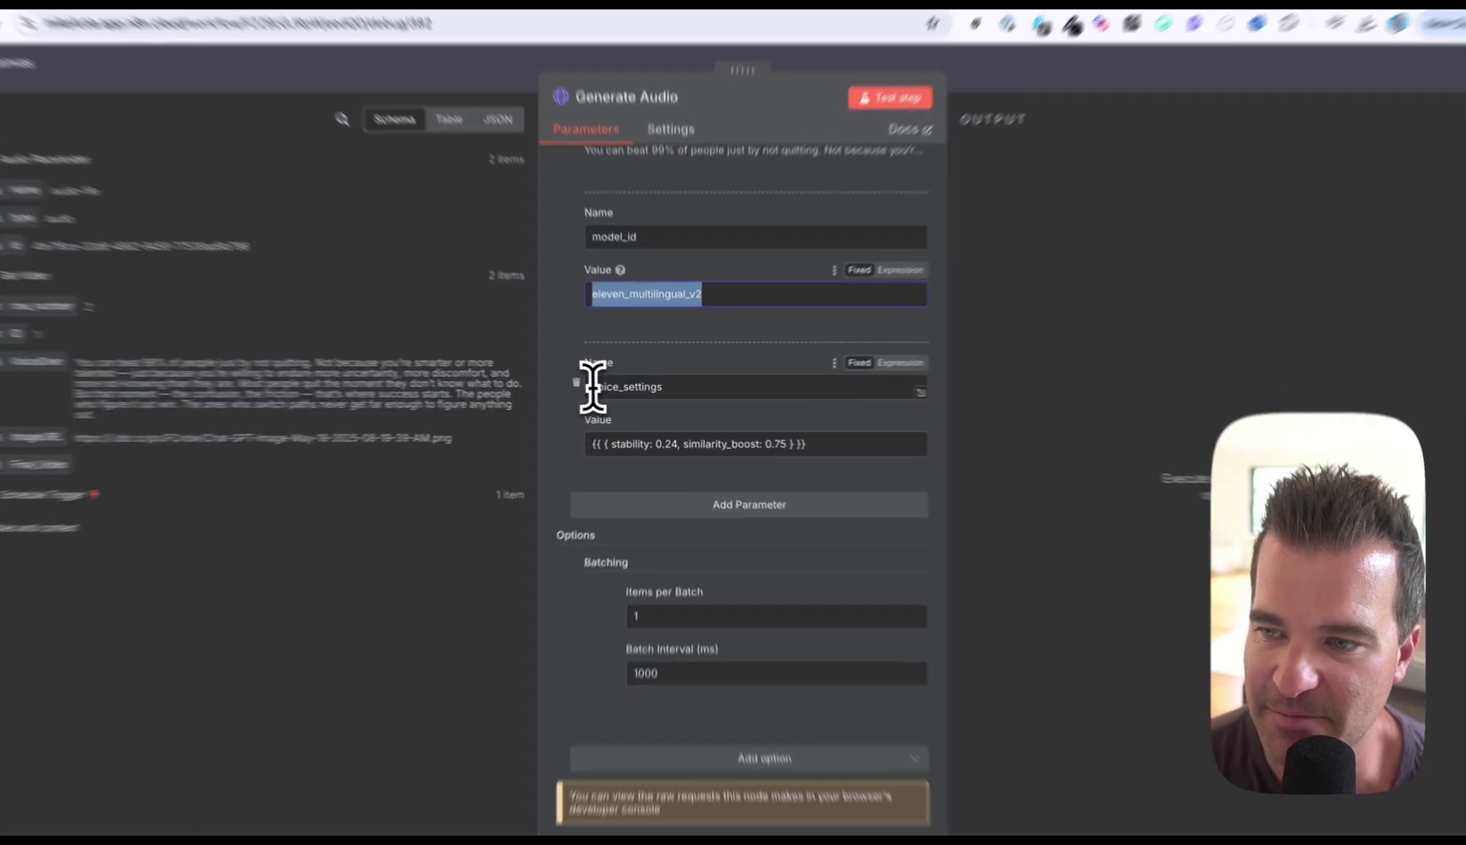
pyautogui.click(609, 389)
pyautogui.moveTo(570, 381); pyautogui.dragTo(671, 381)
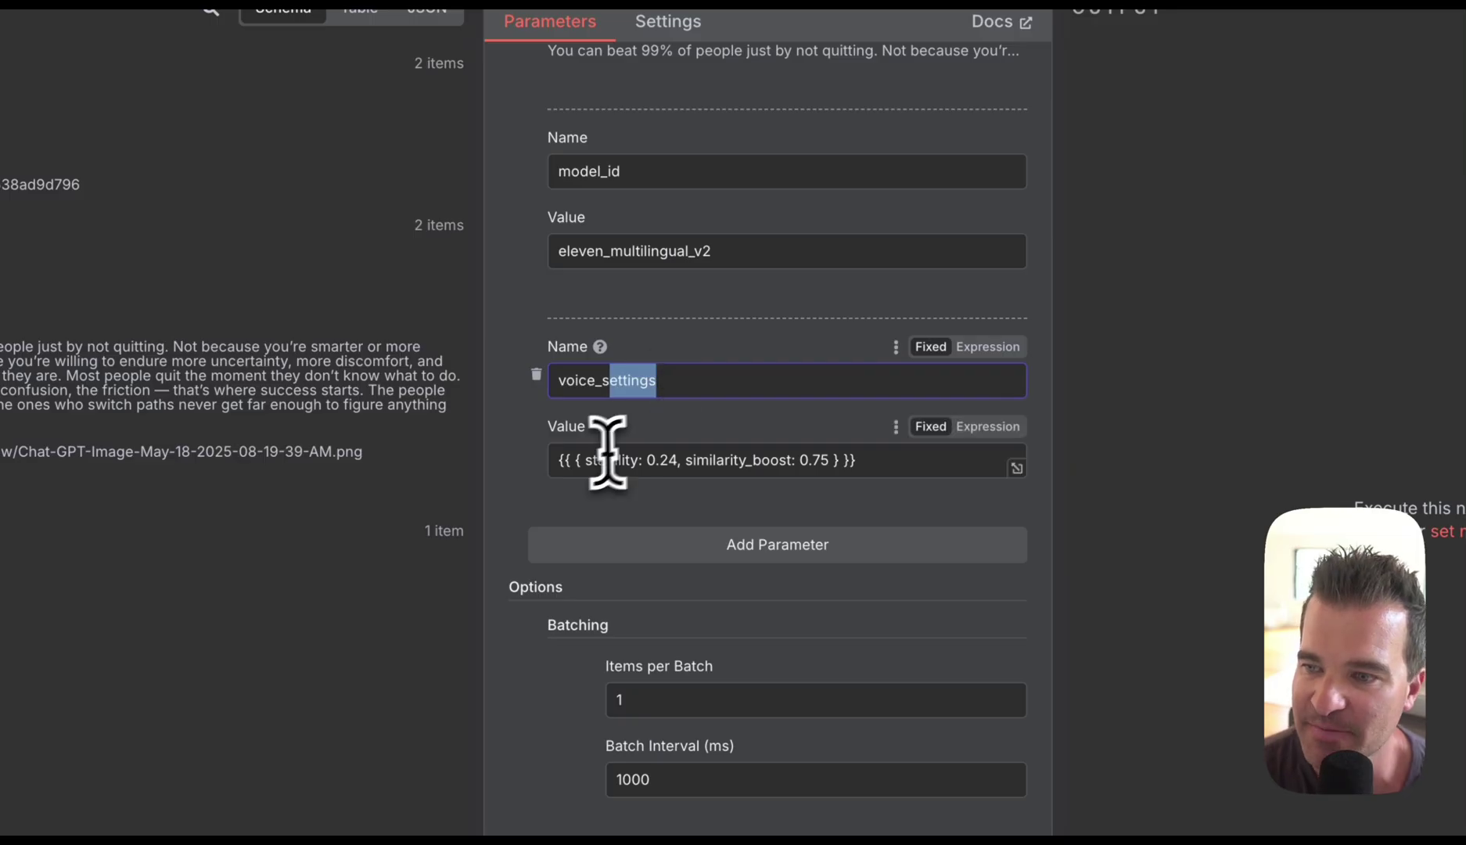
pyautogui.moveTo(557, 457); pyautogui.dragTo(890, 461)
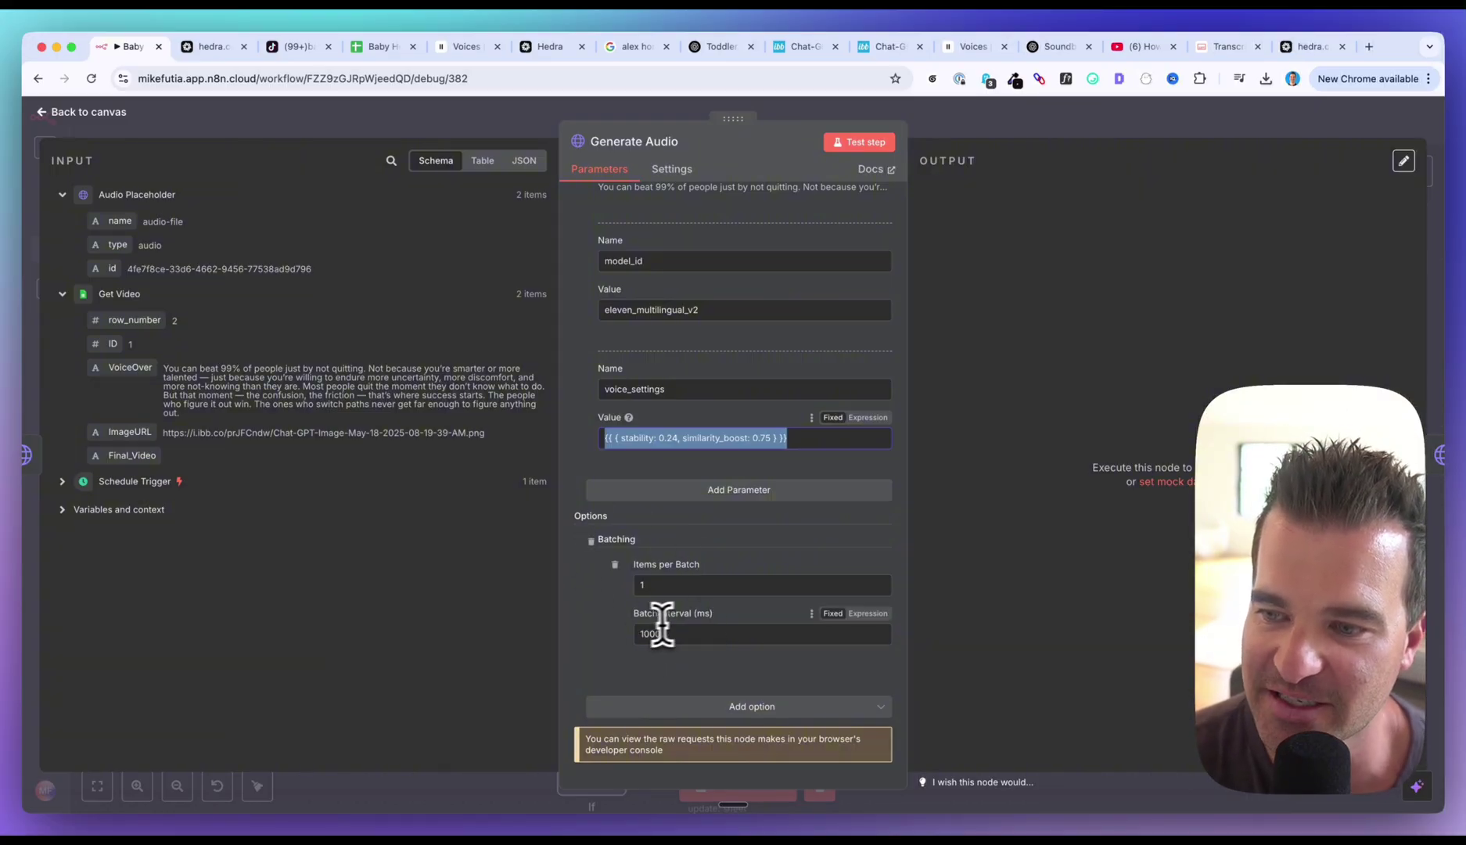
pyautogui.scroll(10, 609, 540)
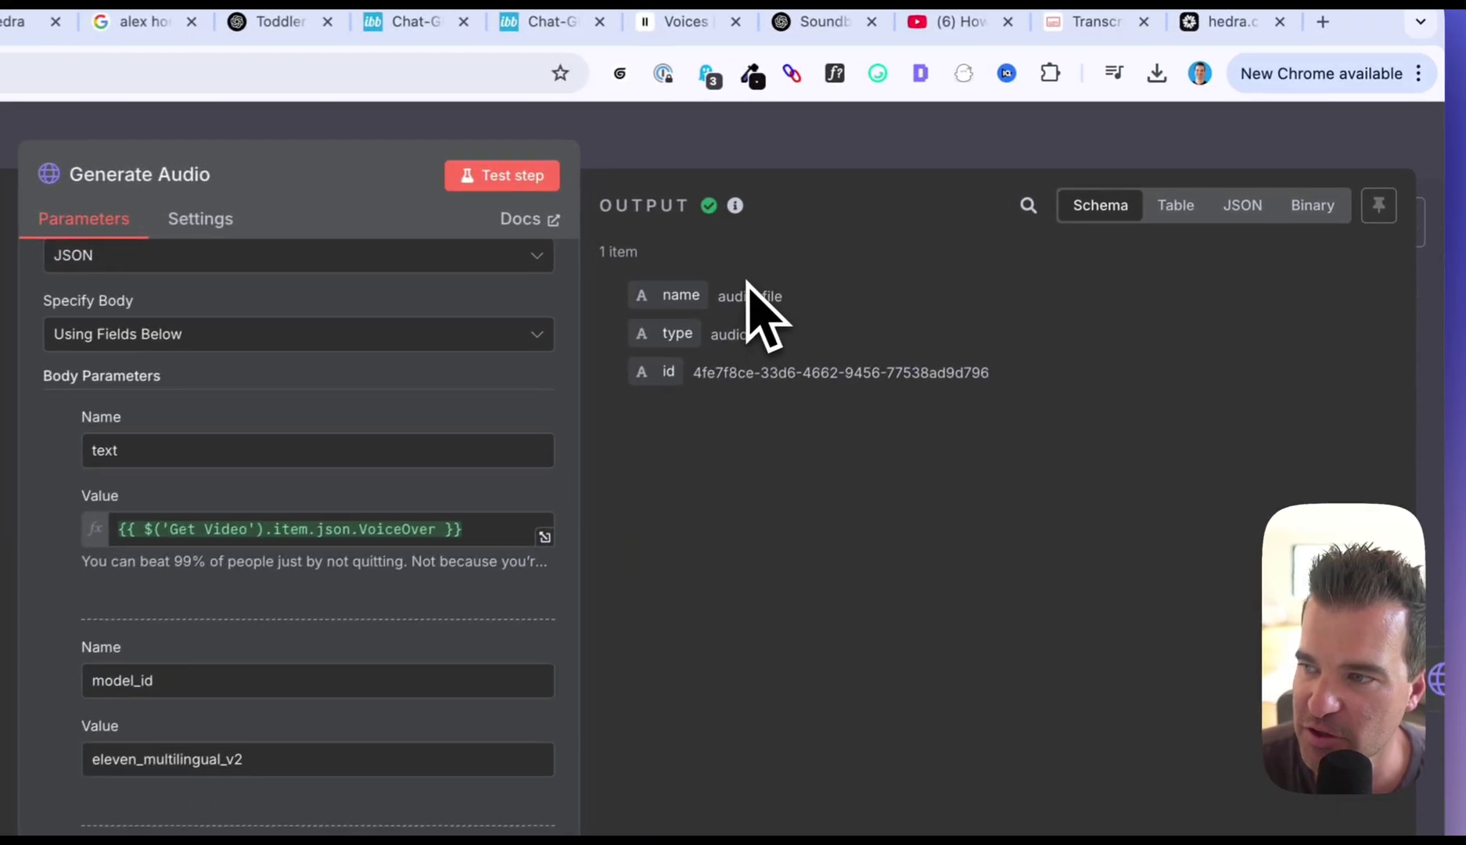
# - Highlight the name, type and id values in the Generate Audio output, and open its binary audio file
pyautogui.moveTo(992, 217); pyautogui.dragTo(1045, 220)
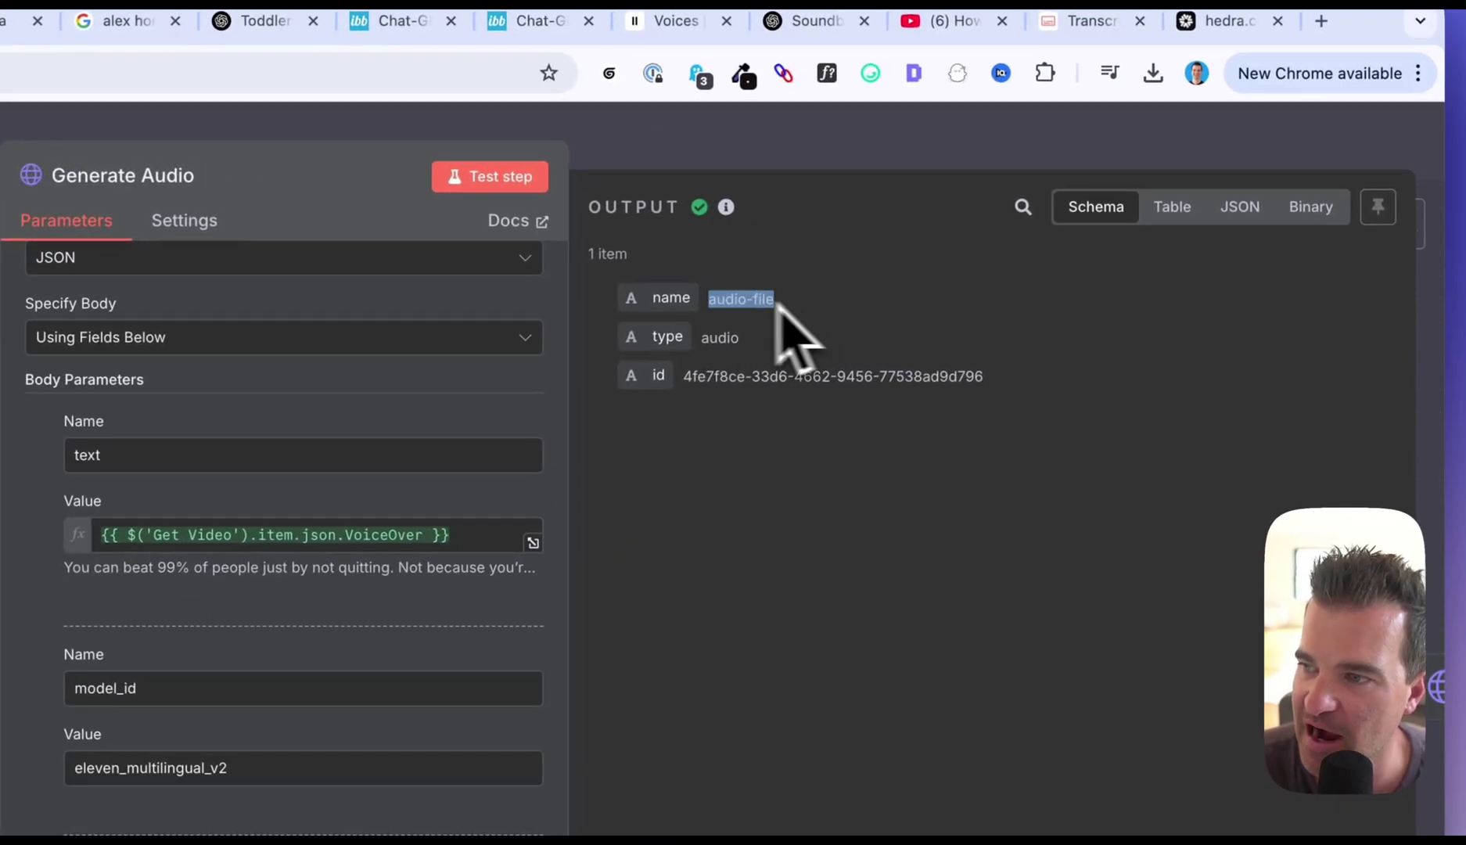
pyautogui.moveTo(700, 337); pyautogui.dragTo(796, 339)
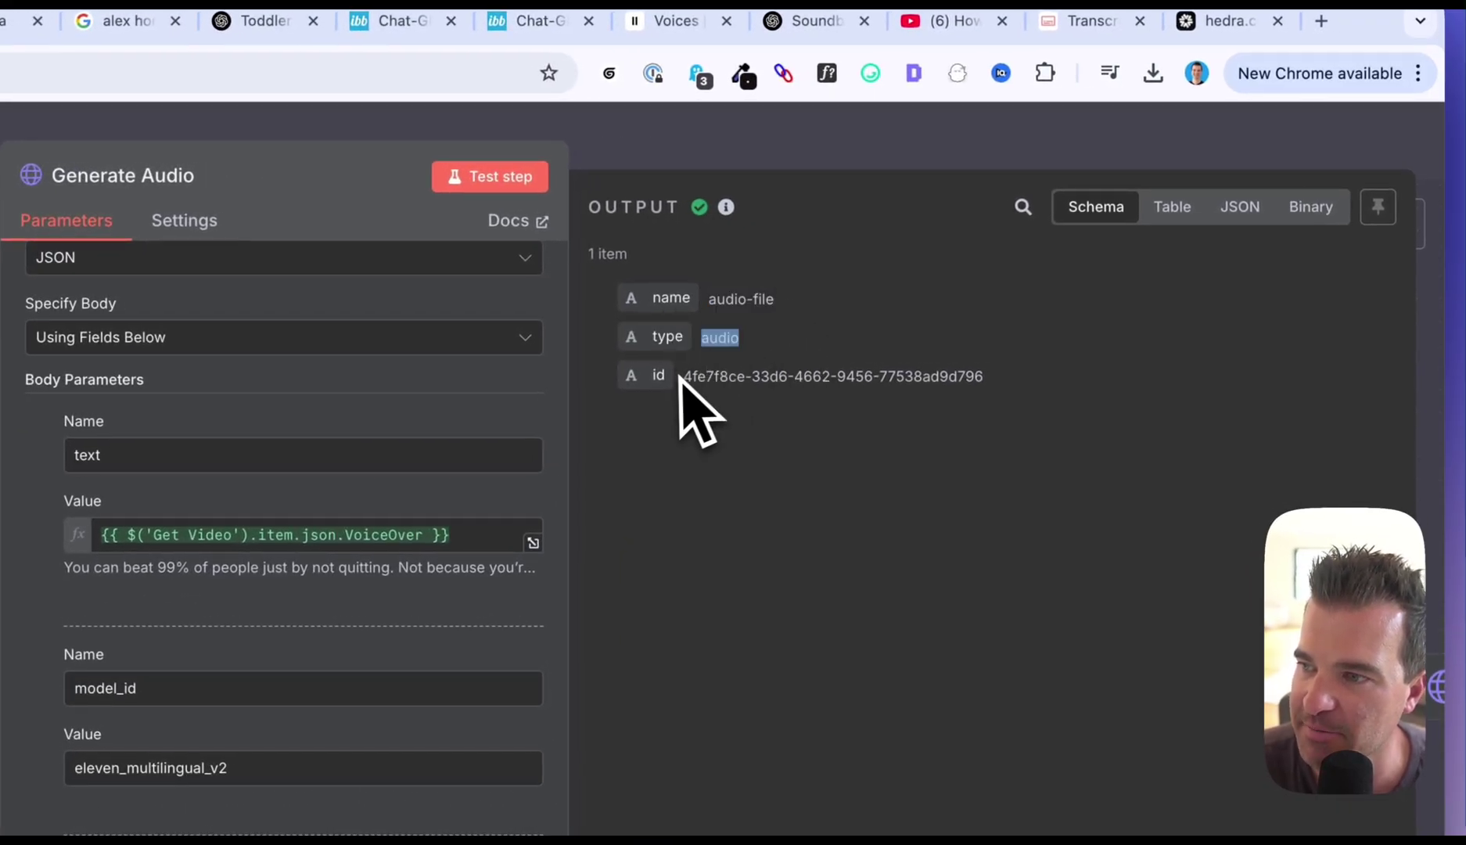
pyautogui.moveTo(681, 376); pyautogui.dragTo(1017, 376)
pyautogui.click(1311, 207)
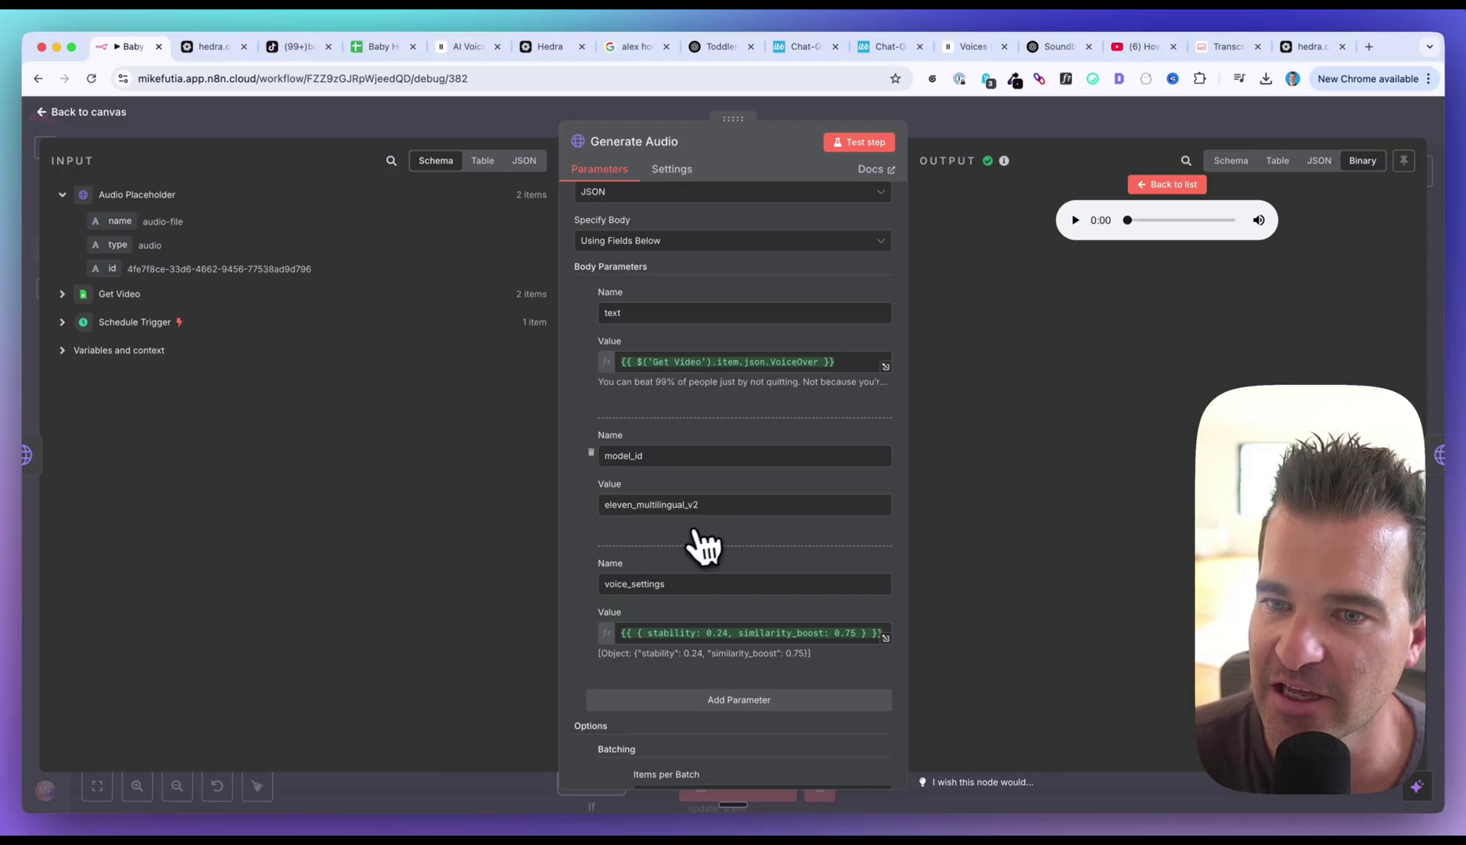
# - Check the VoiceOver script in the Baby Hormozi Google Sheet, and play part of the generated audio back in n8n
pyautogui.click(384, 47)
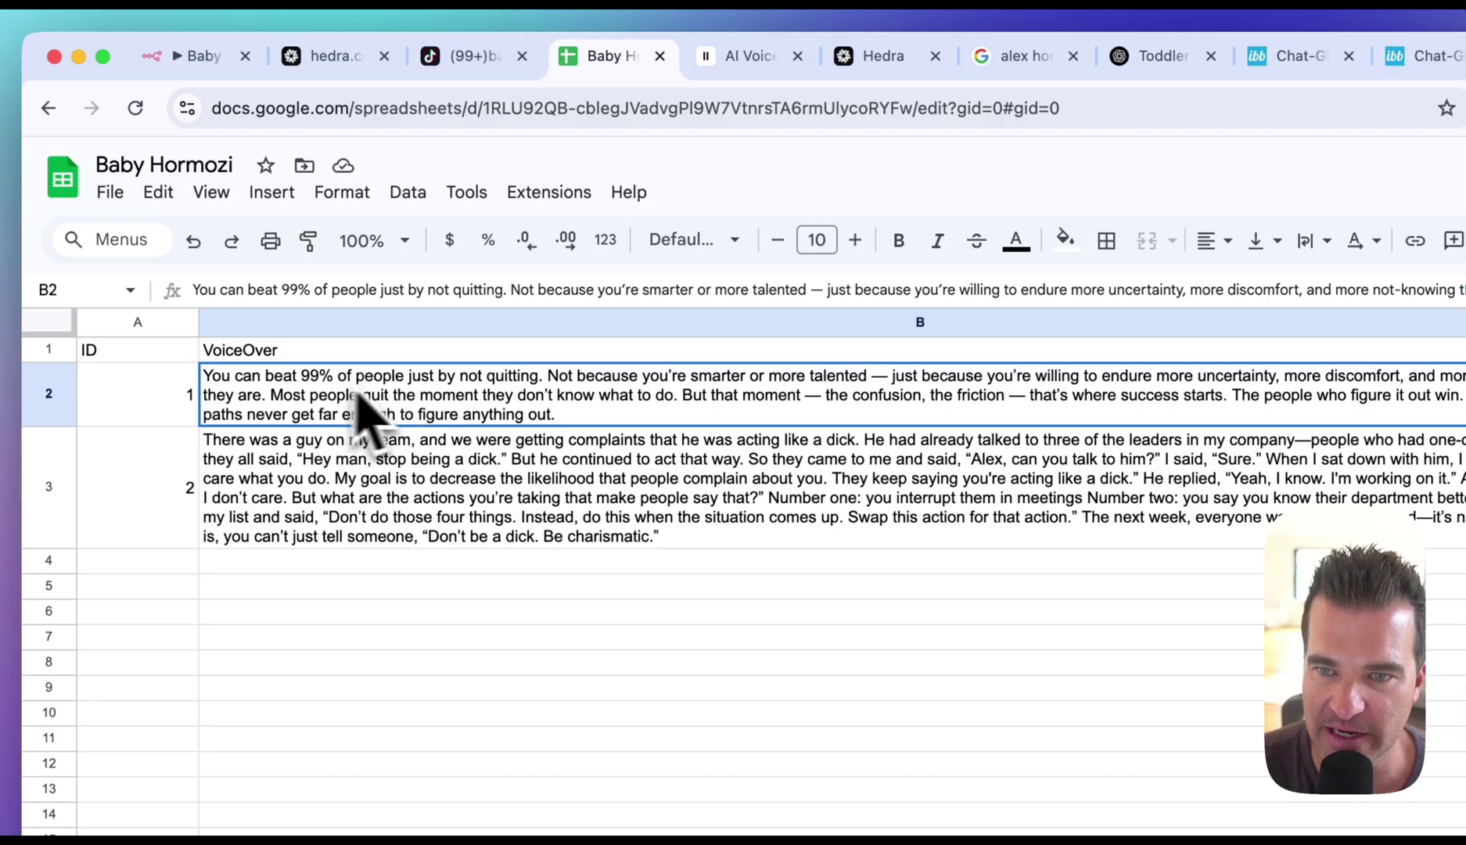
pyautogui.click(206, 75)
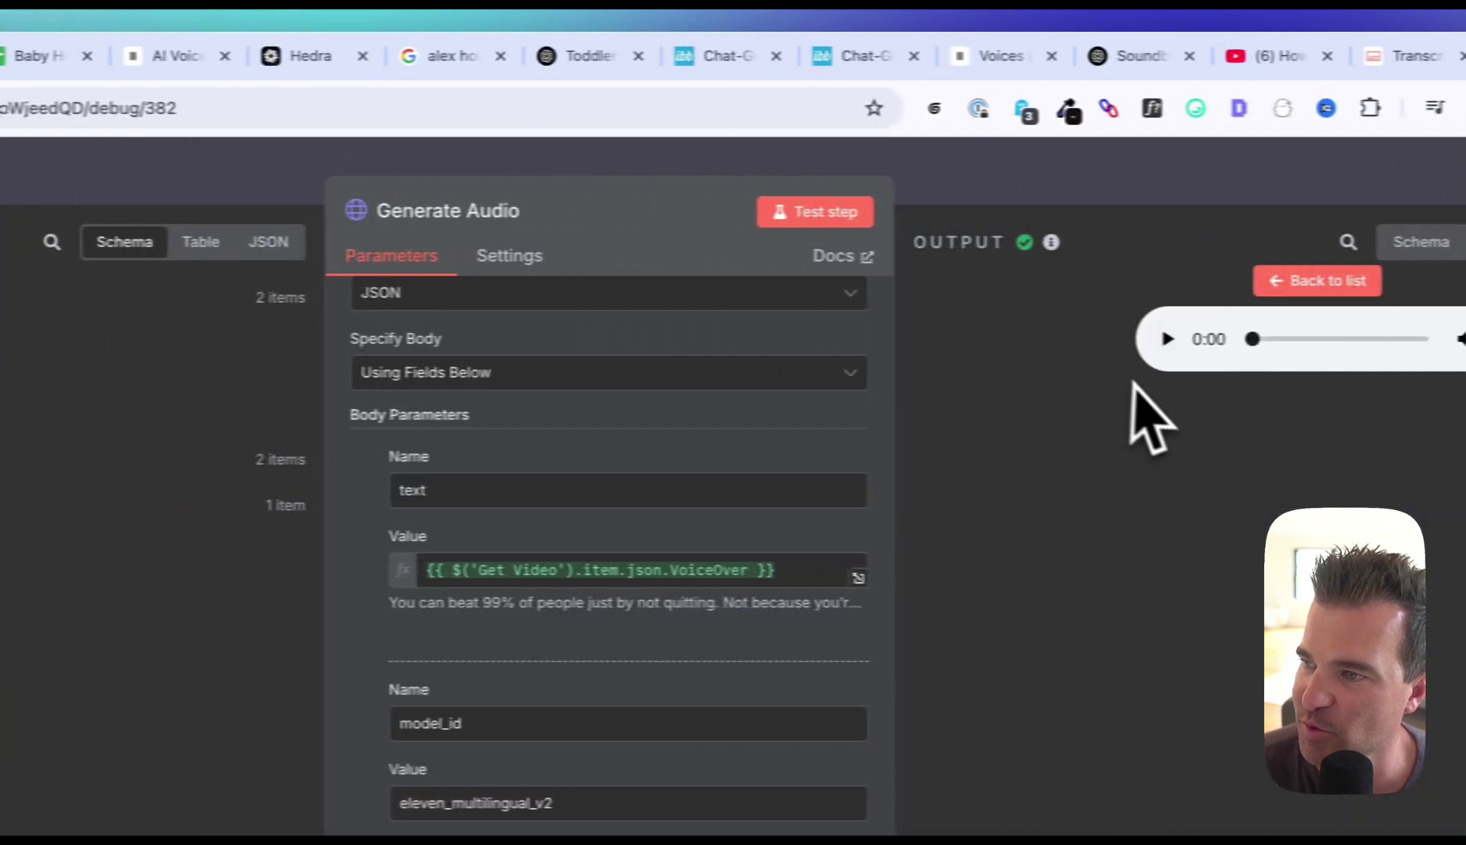
pyautogui.click(1120, 339)
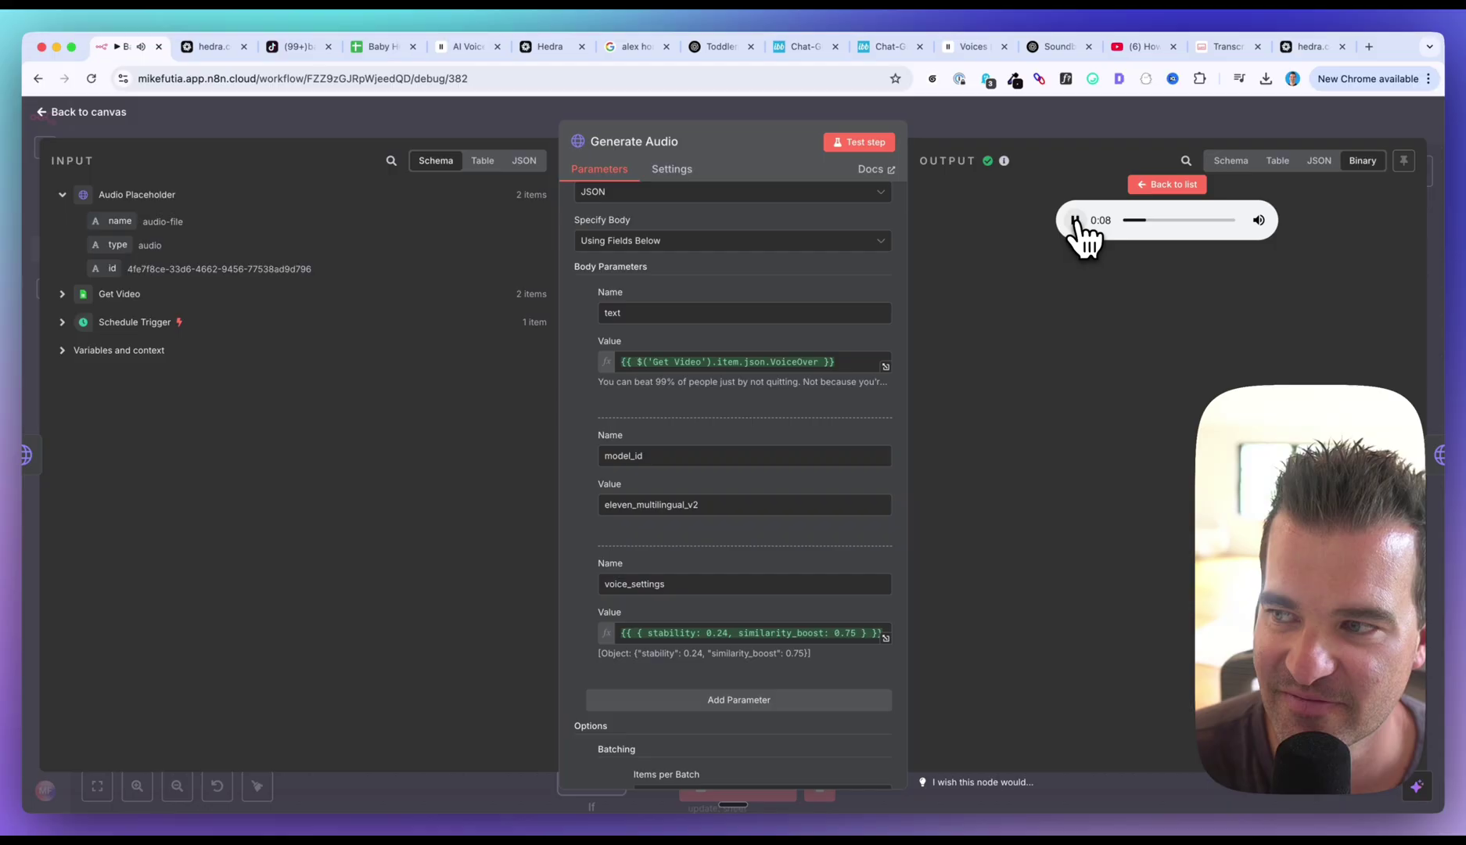
pyautogui.click(1075, 220)
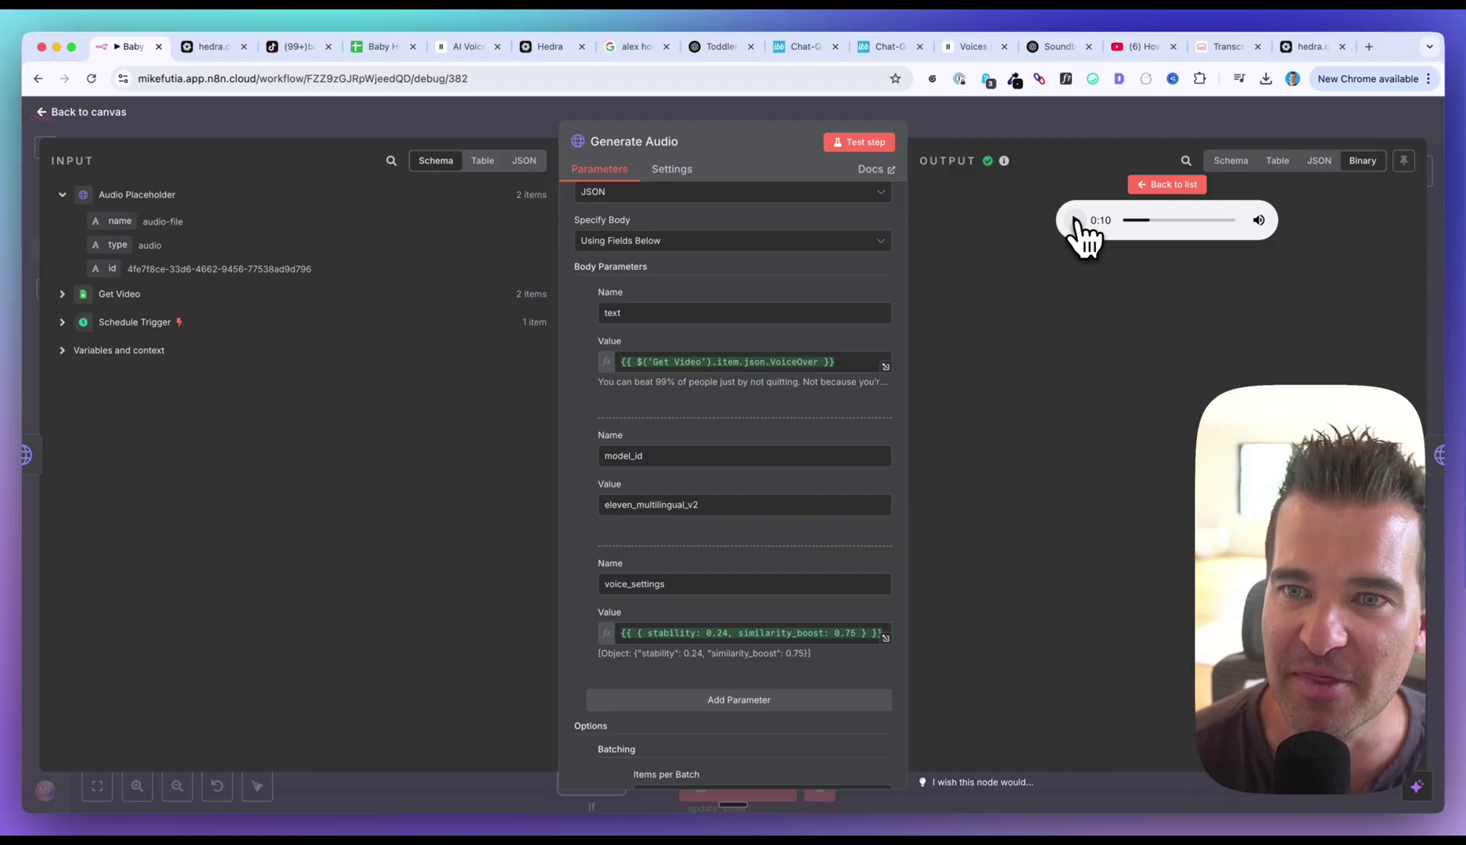
# - Open the Upload Audio node, highlight the fixed part of its Hedra assets URL, and show the input data as a schema
pyautogui.press('Escape')
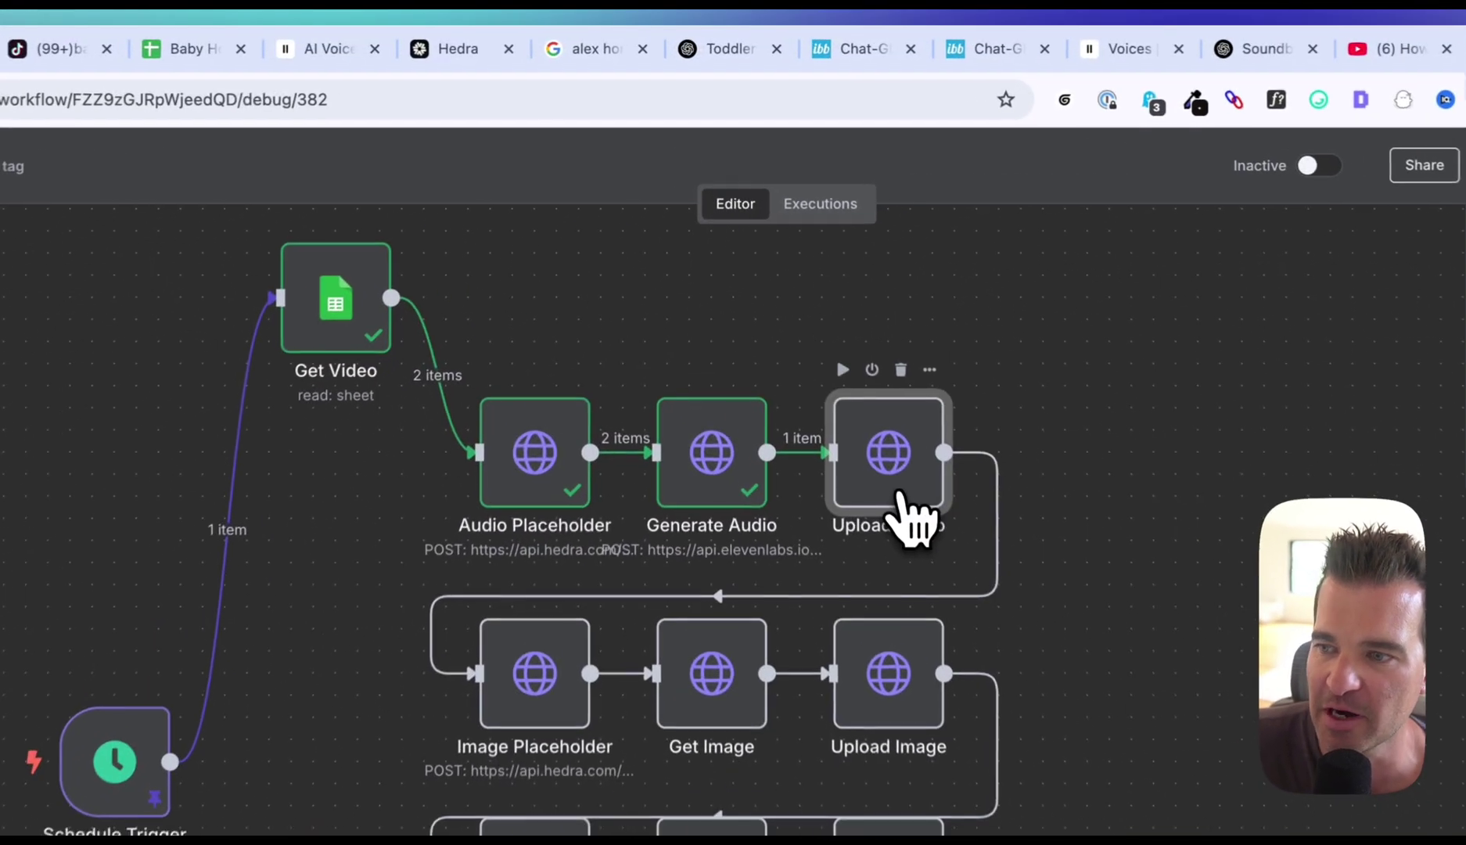
pyautogui.doubleClick(830, 336)
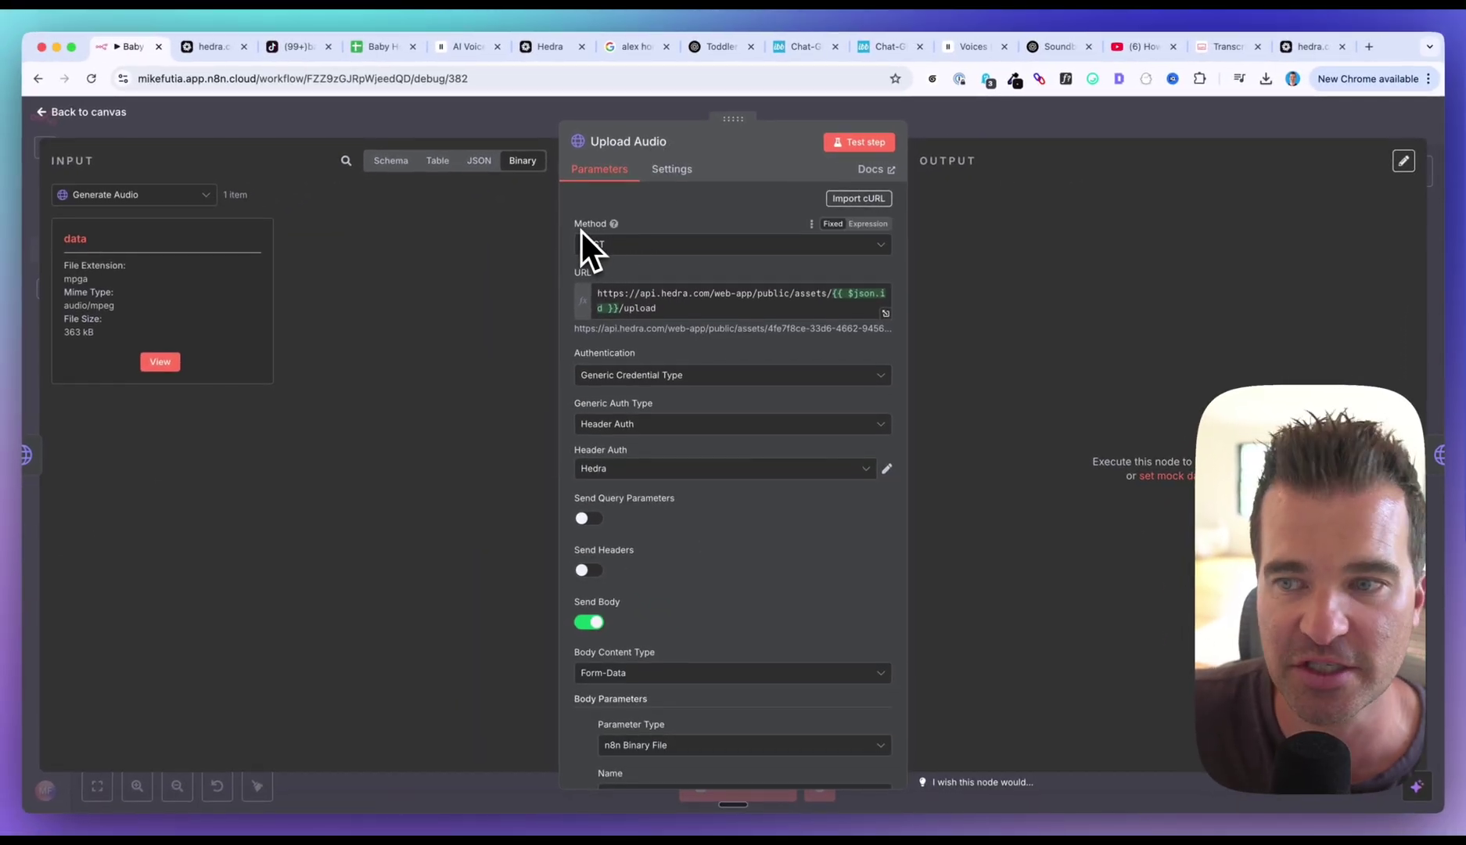
pyautogui.moveTo(593, 297); pyautogui.dragTo(638, 295)
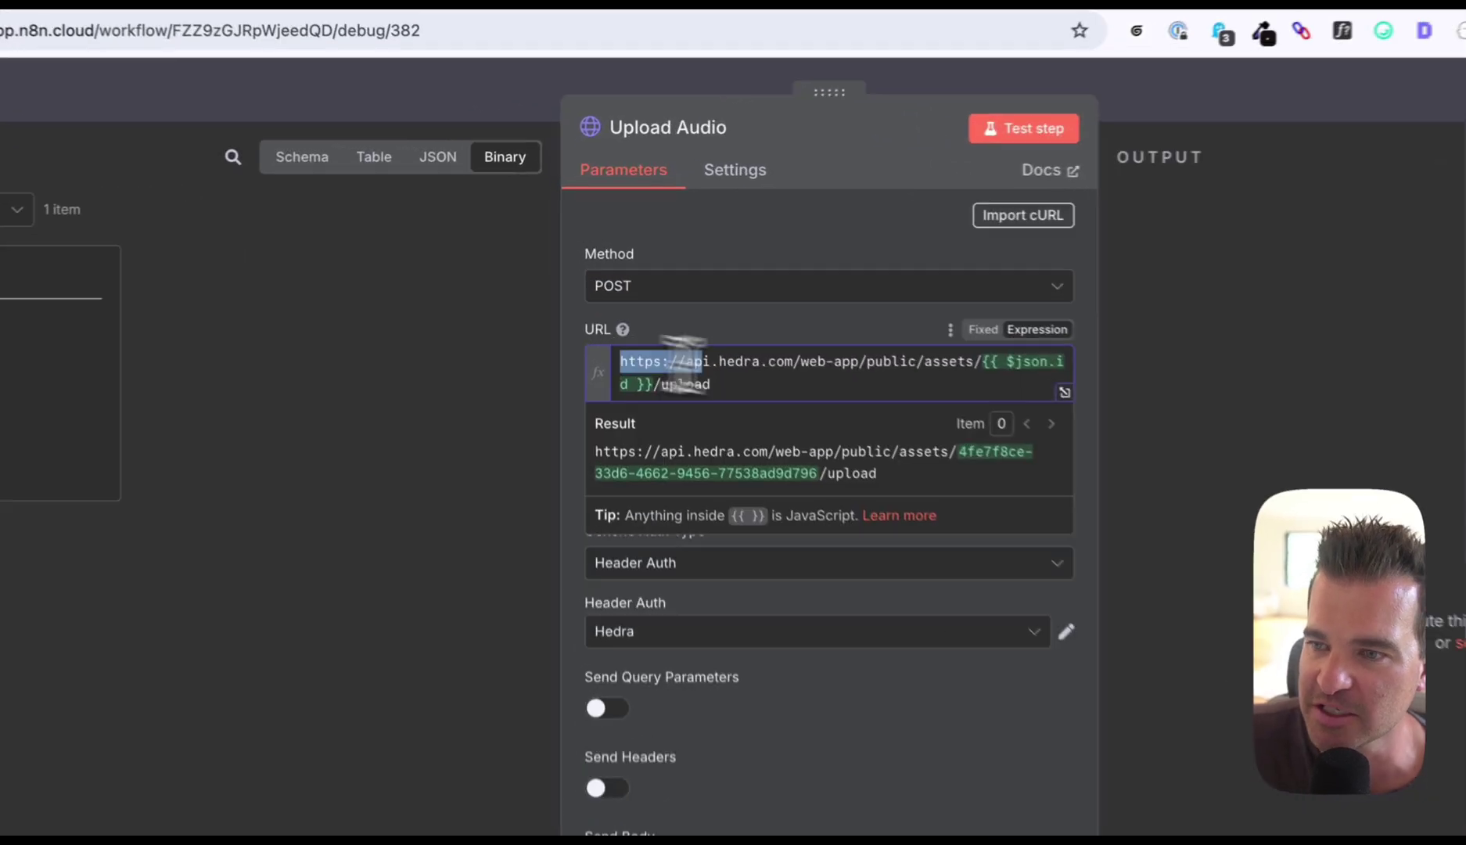
pyautogui.moveTo(683, 361); pyautogui.dragTo(967, 377)
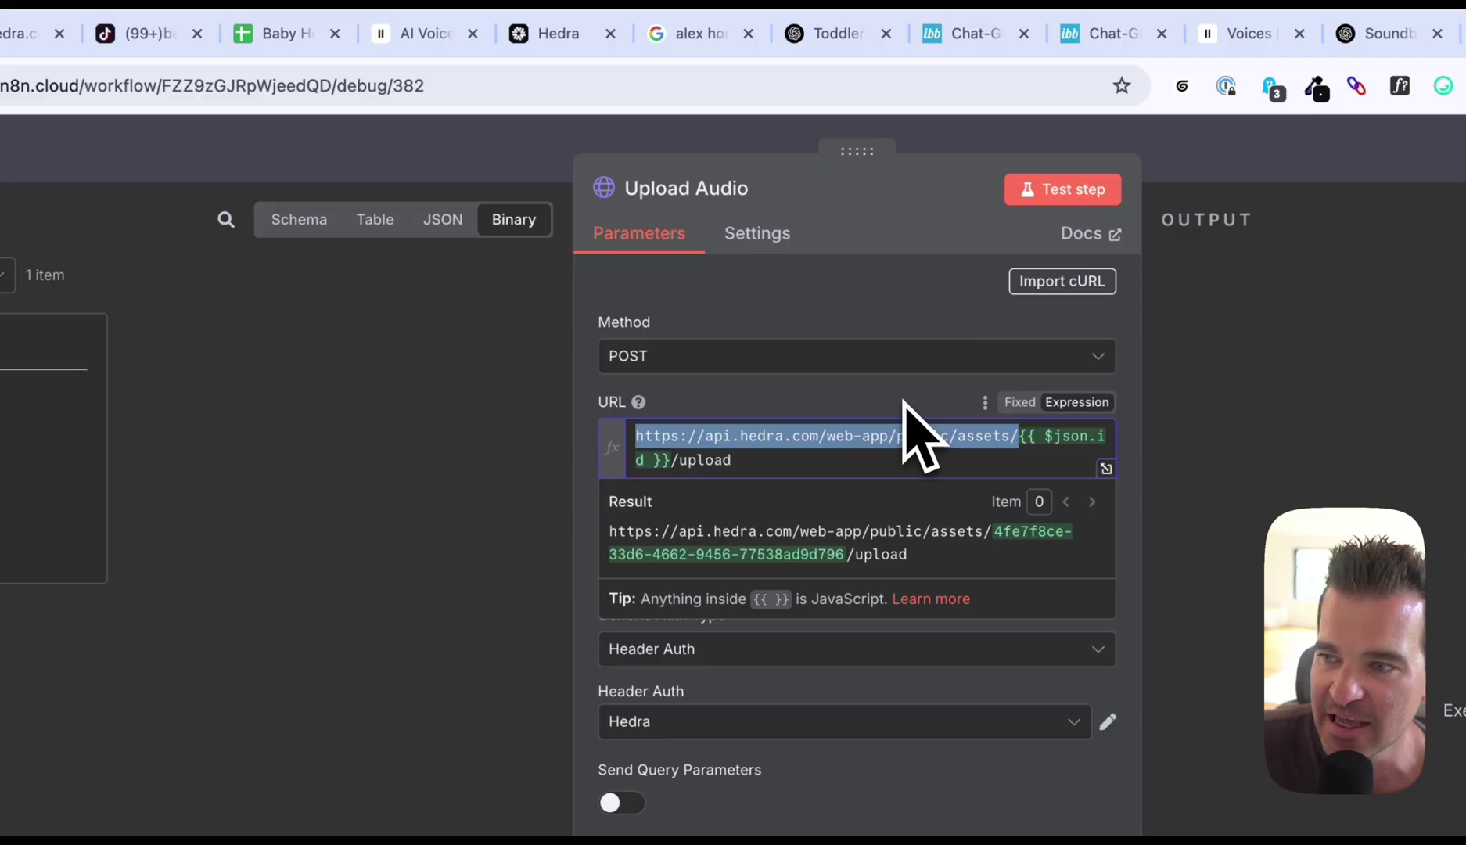
pyautogui.click(874, 389)
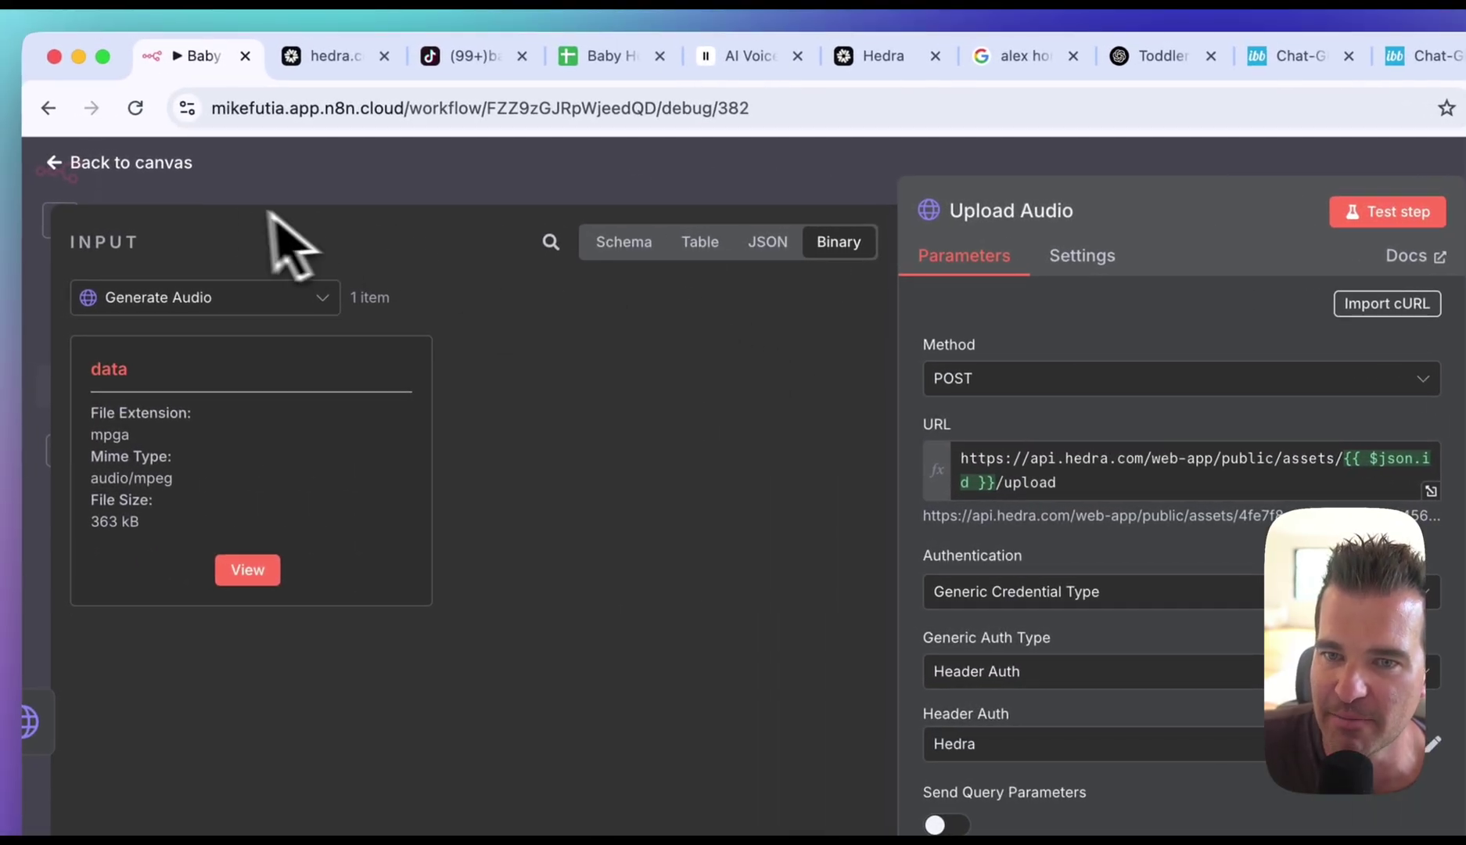
pyautogui.click(626, 255)
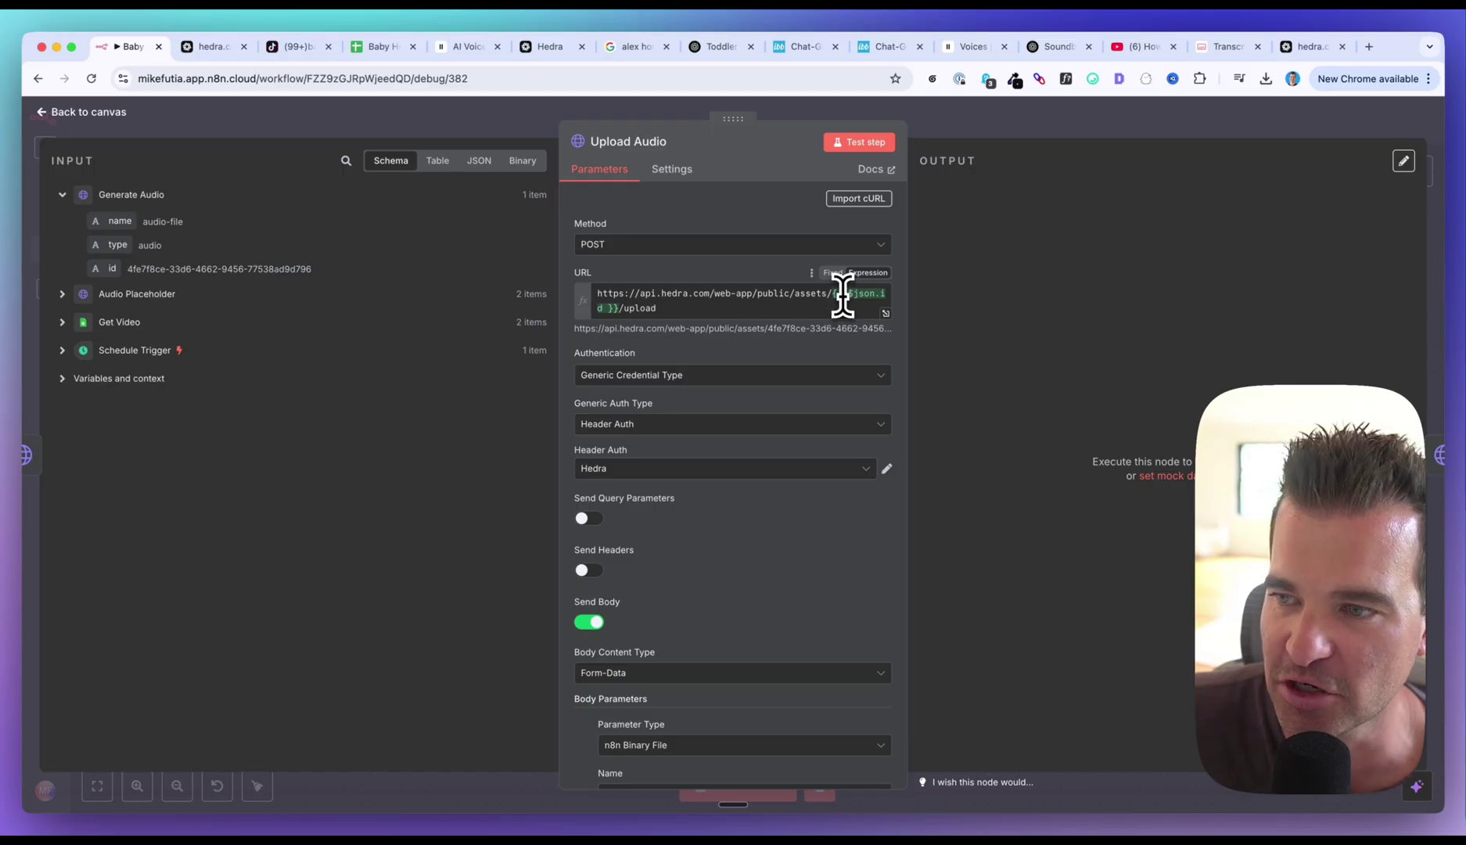
# - Examine the Upload Audio URL in the full expression editor, highlighting the Hedra base path before the $json.id expression
pyautogui.moveTo(856, 296)
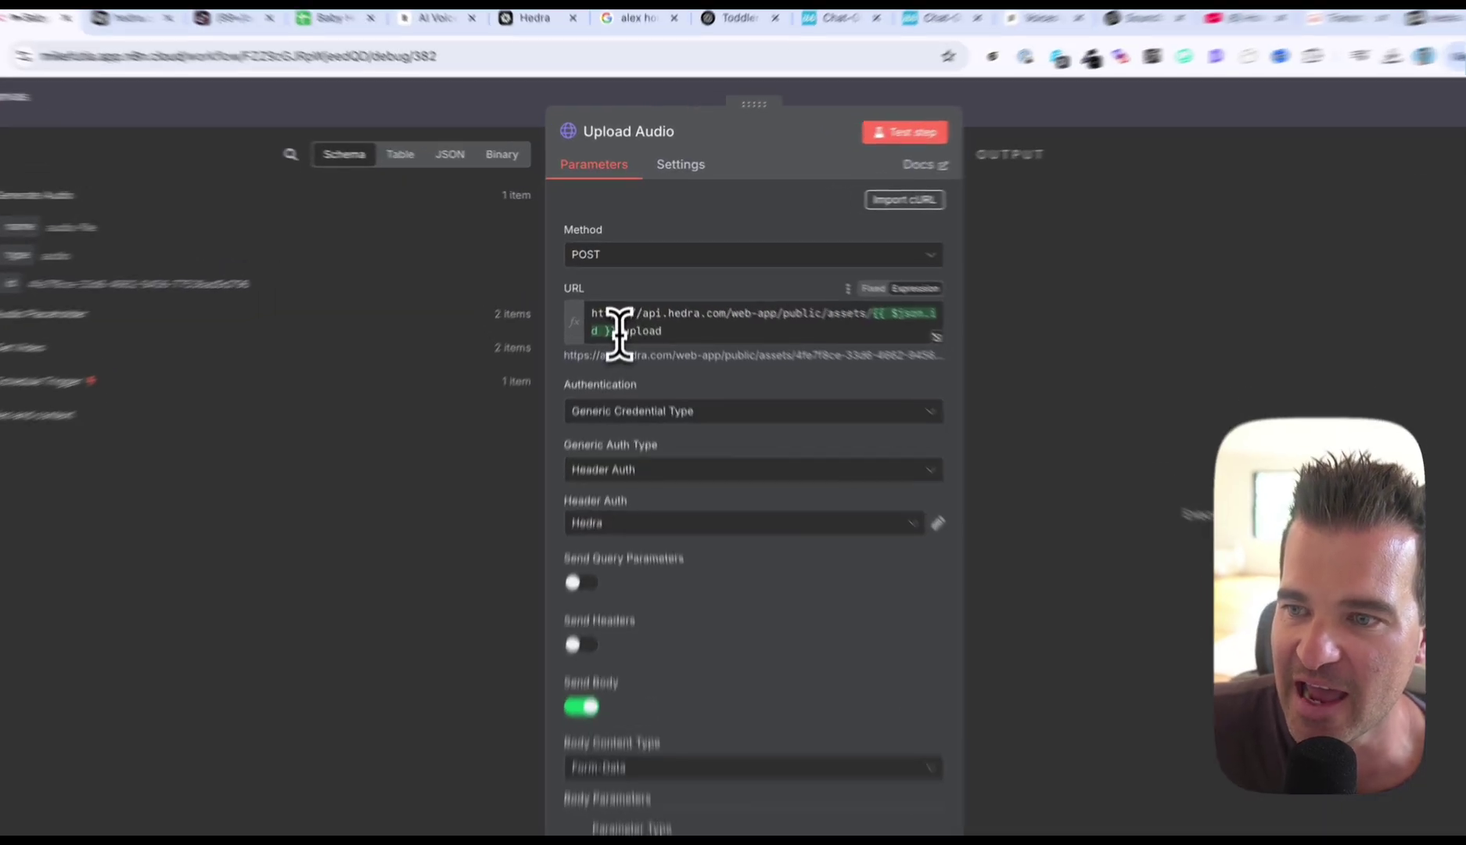
pyautogui.click(618, 307)
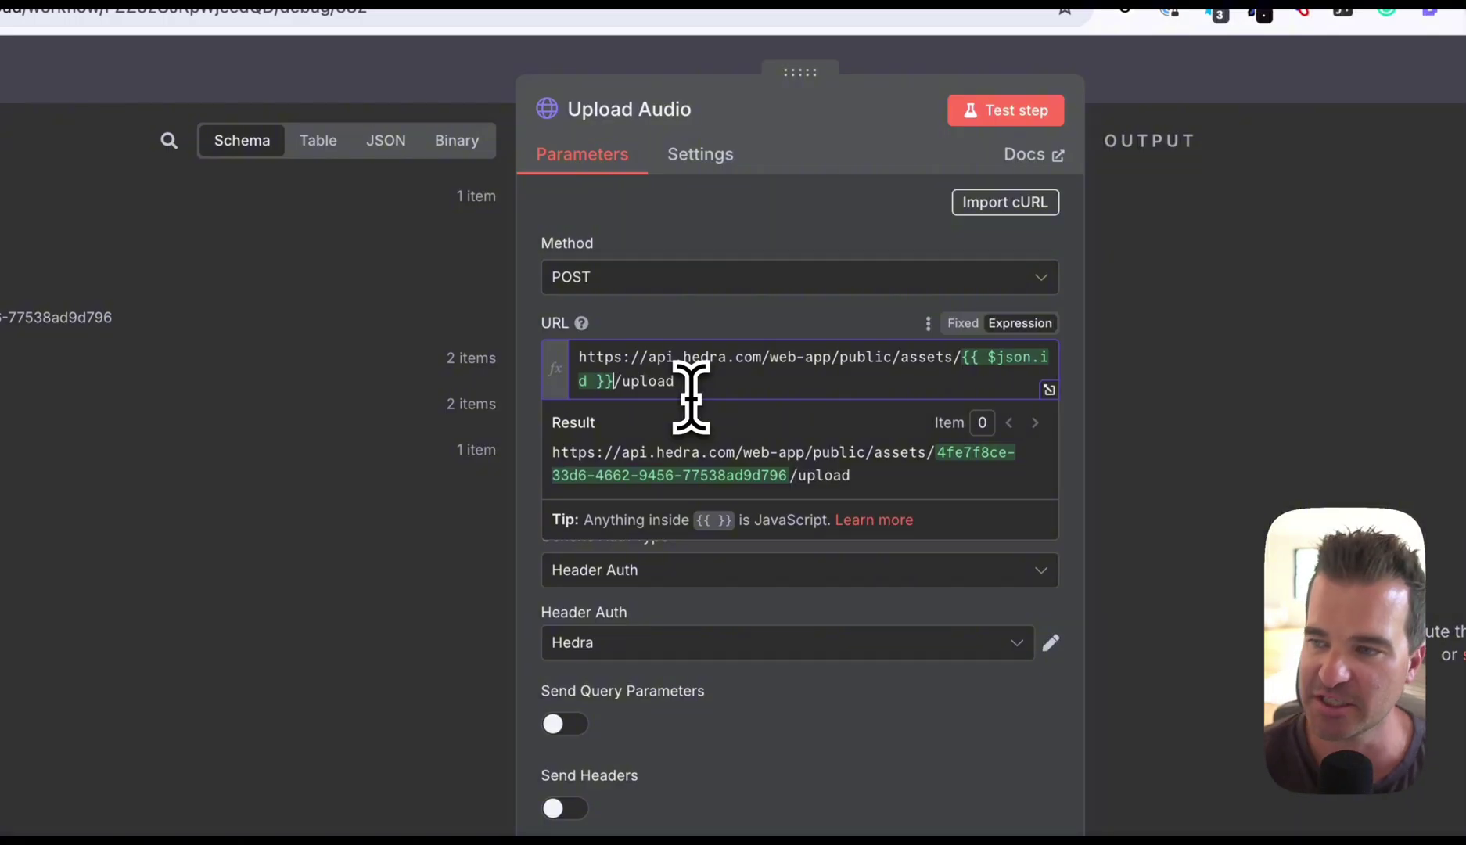
pyautogui.click(1049, 390)
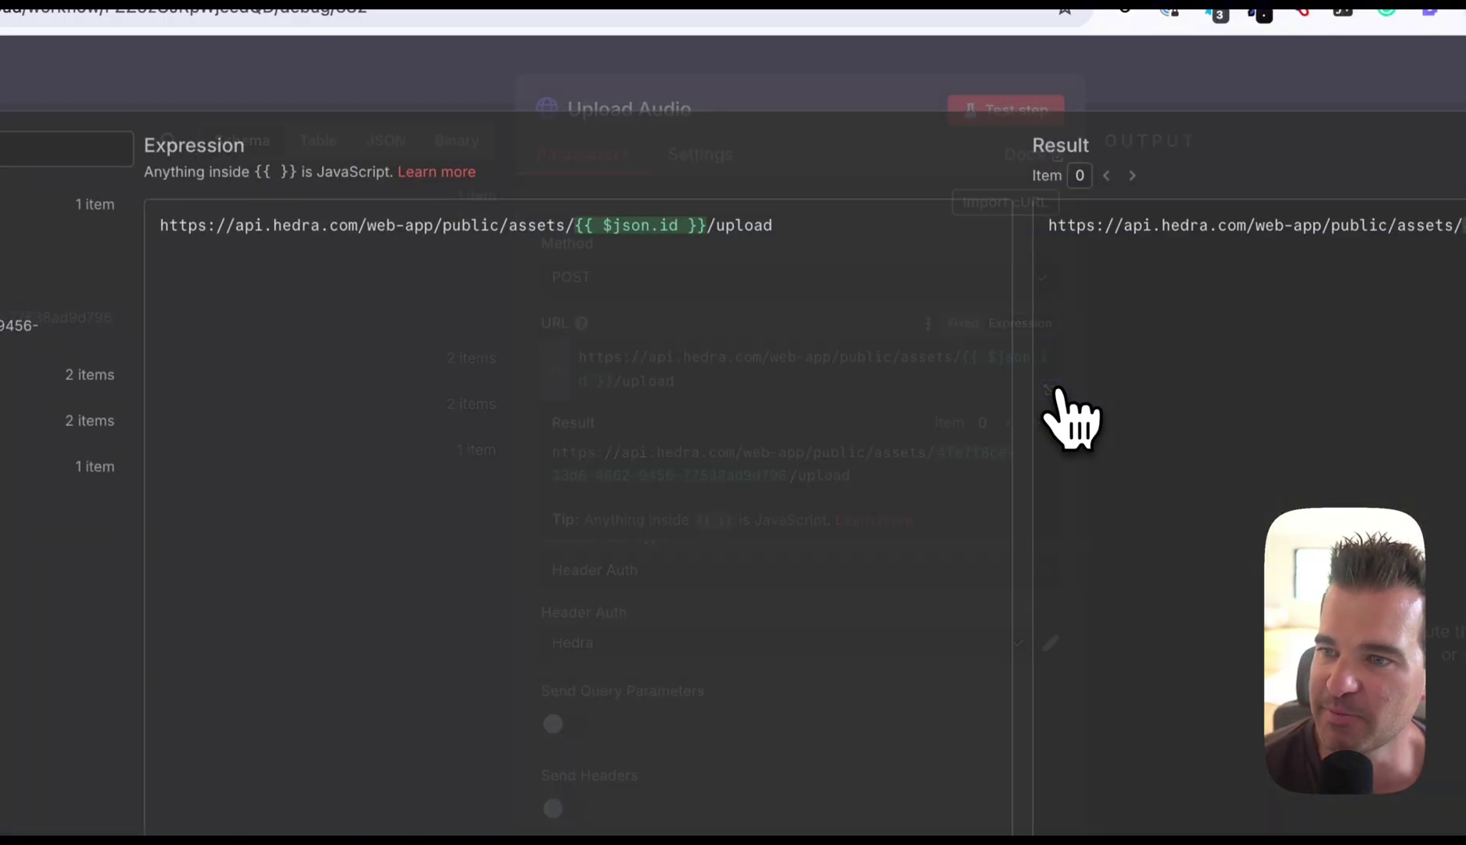
pyautogui.moveTo(156, 225); pyautogui.dragTo(490, 225)
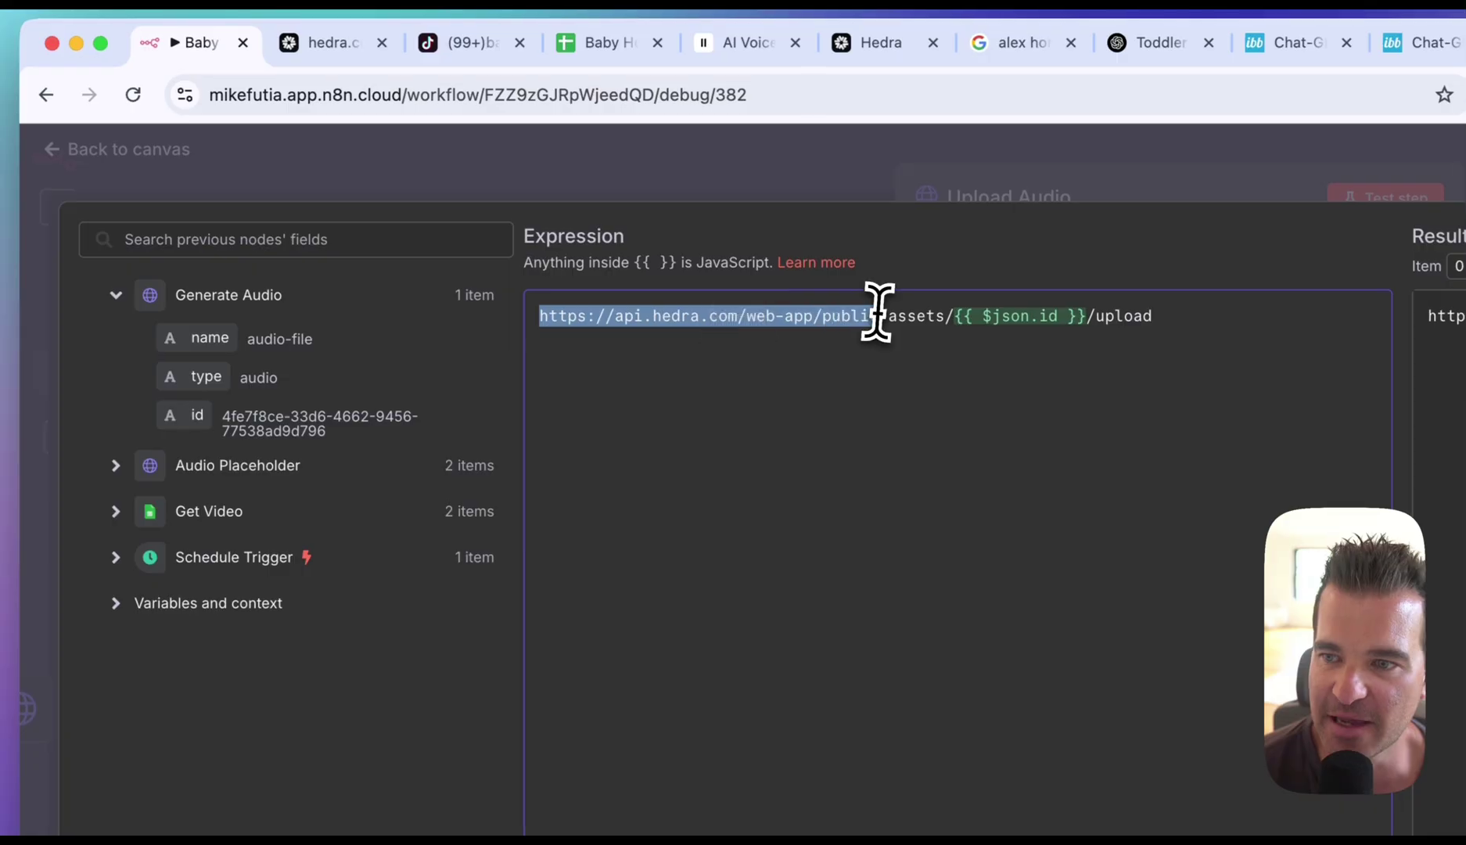
pyautogui.moveTo(876, 313); pyautogui.dragTo(951, 312)
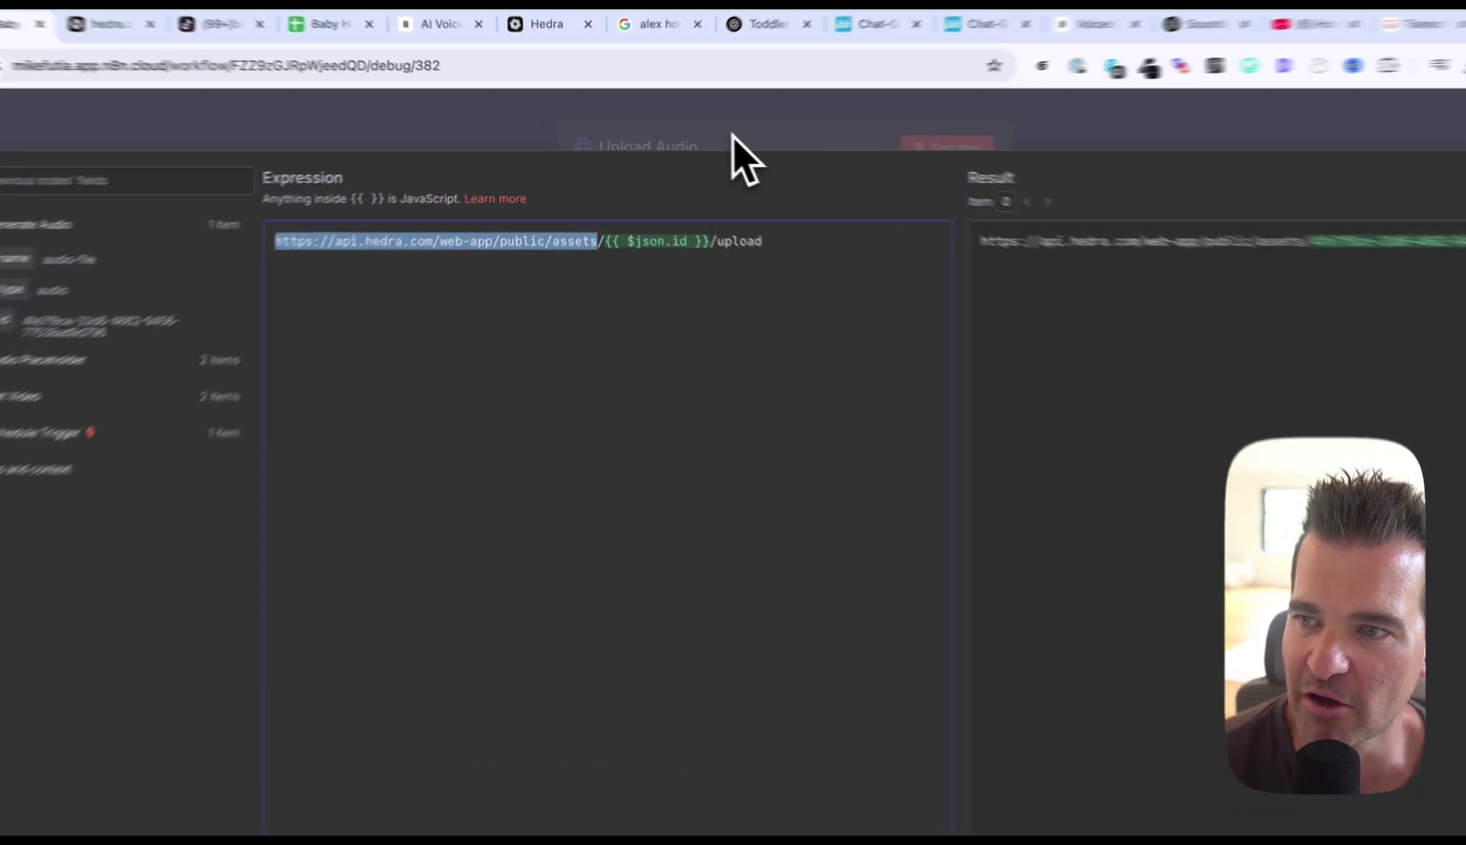
pyautogui.click(691, 132)
# - Review the Upload Audio node's Hedra header authentication and form-data body with the n8n Binary File parameter
pyautogui.scroll(-2, 702, 378)
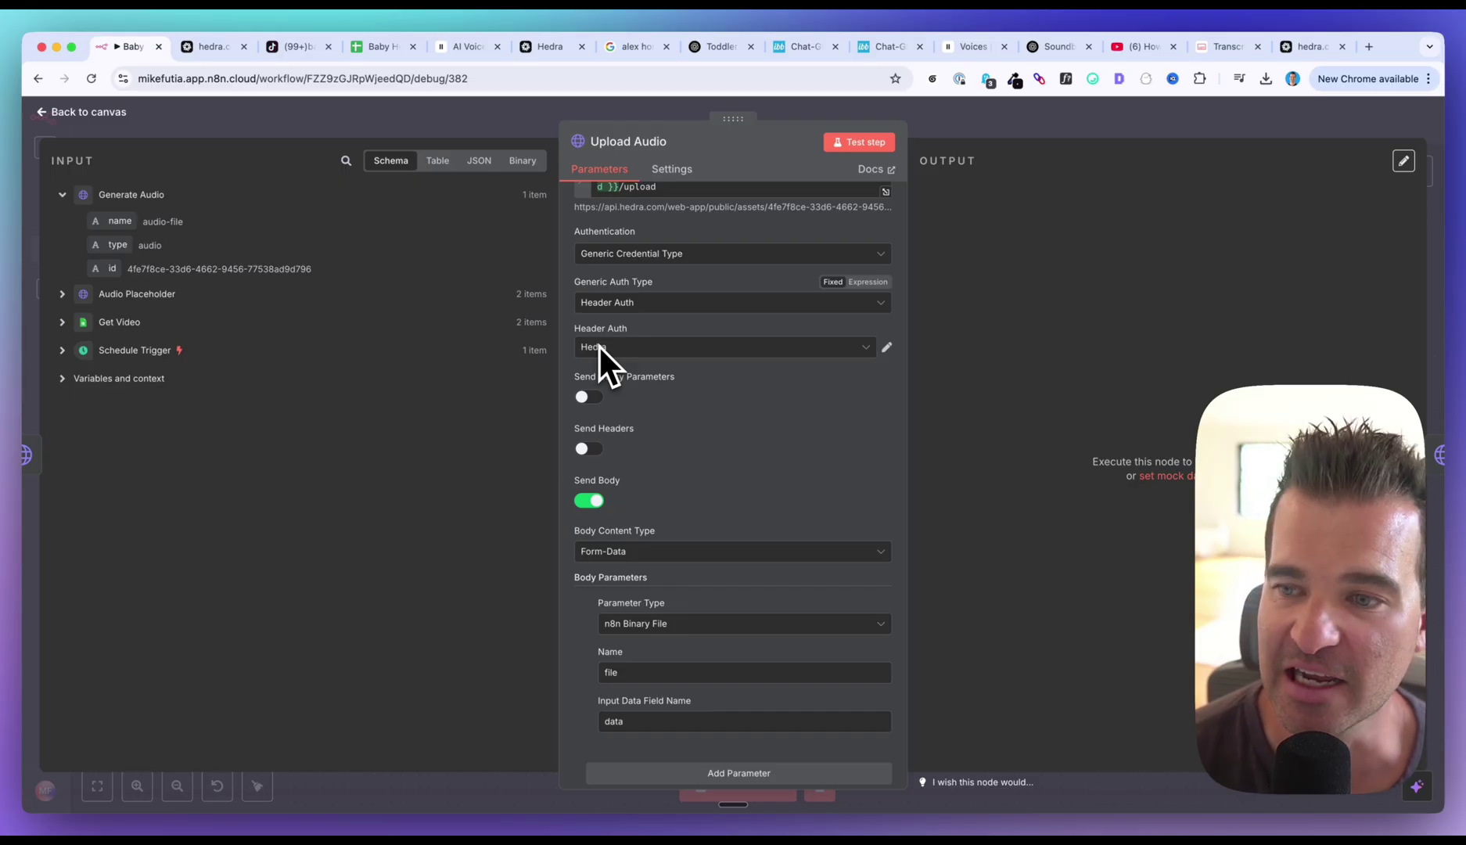
pyautogui.scroll(-3, 633, 378)
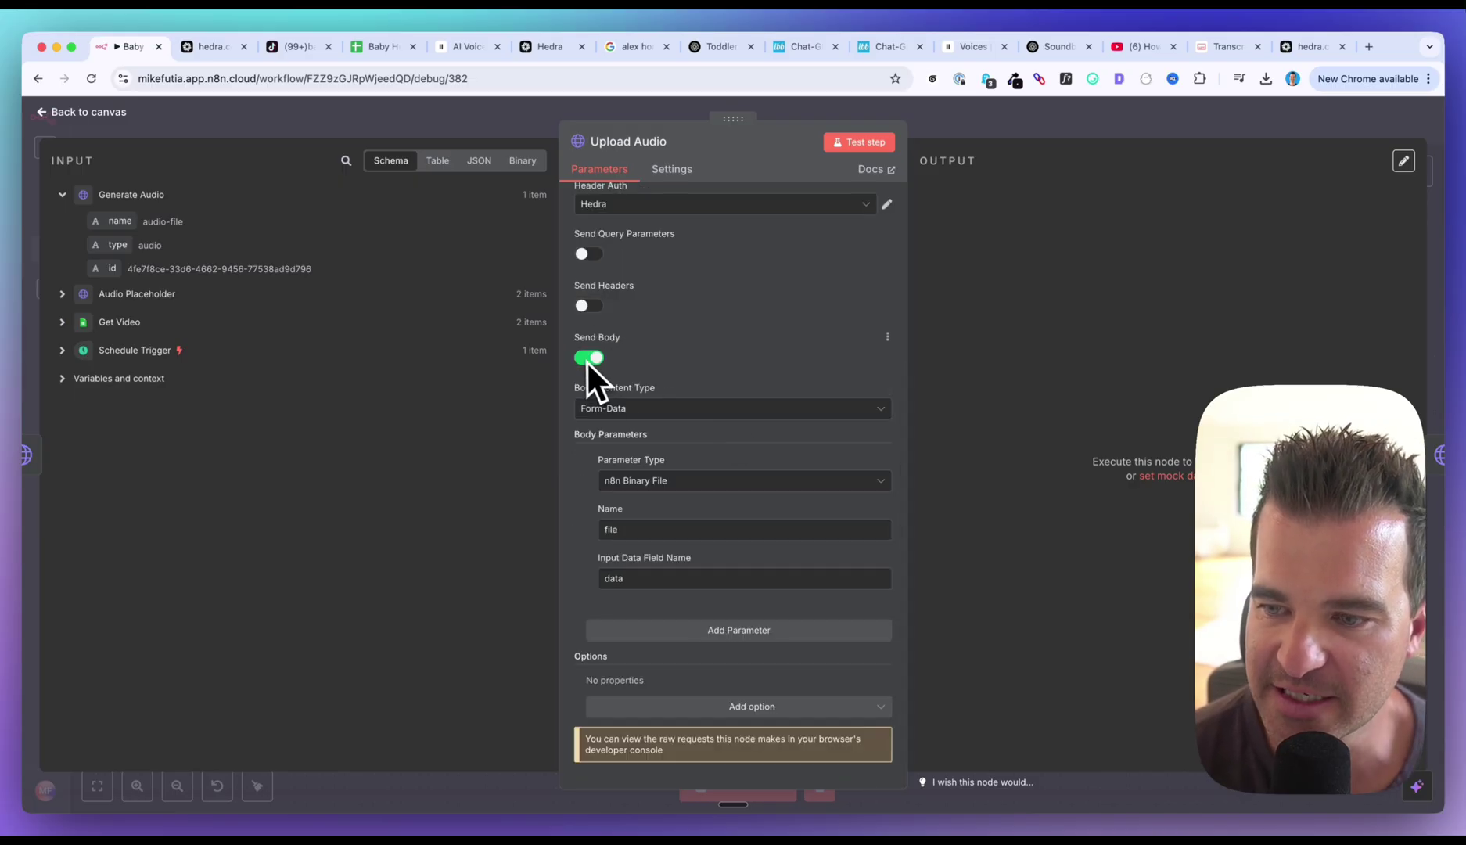
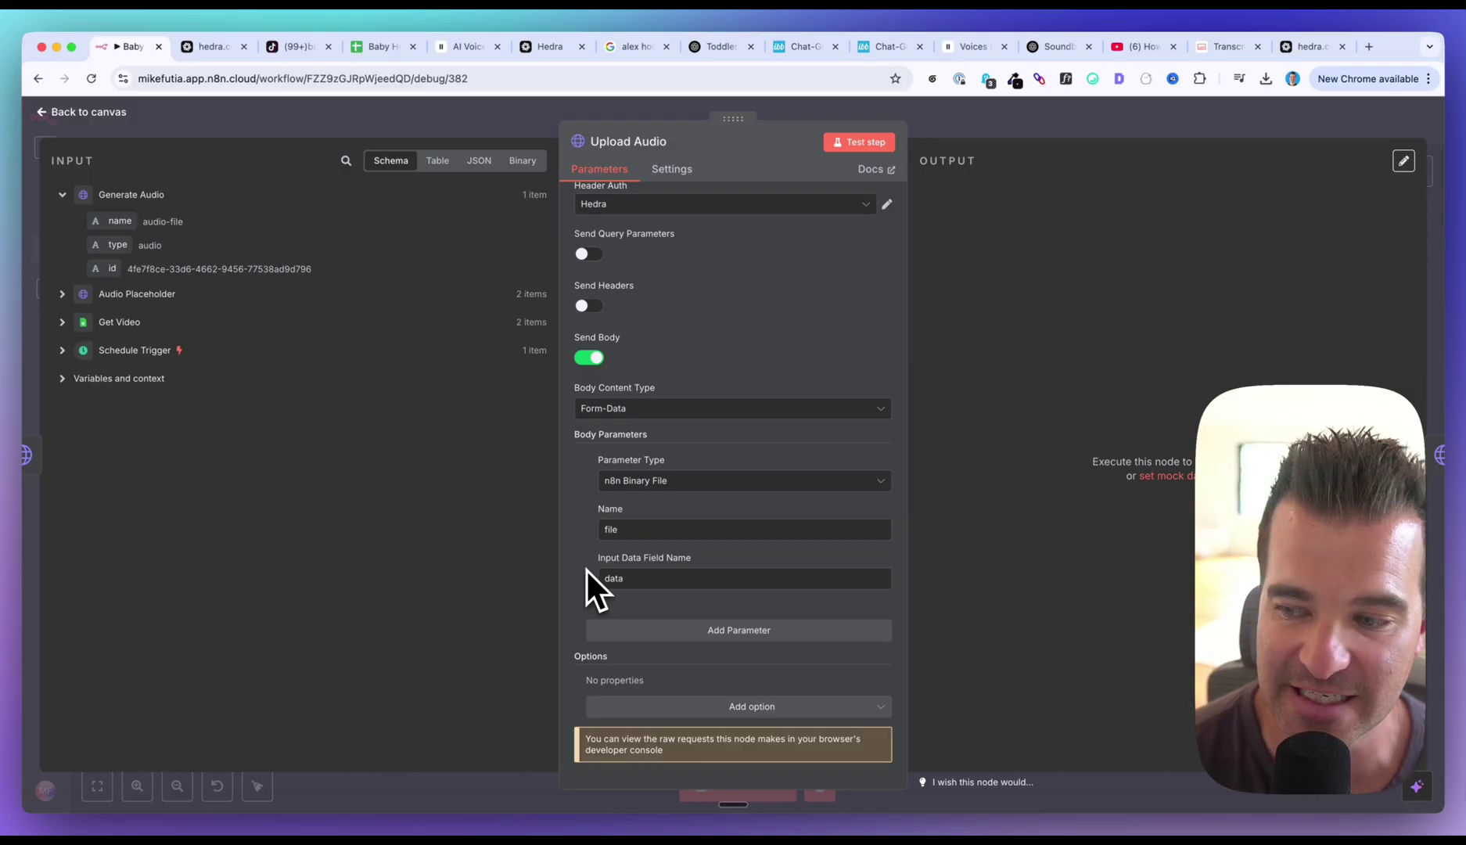
pyautogui.scroll(4, 587, 578)
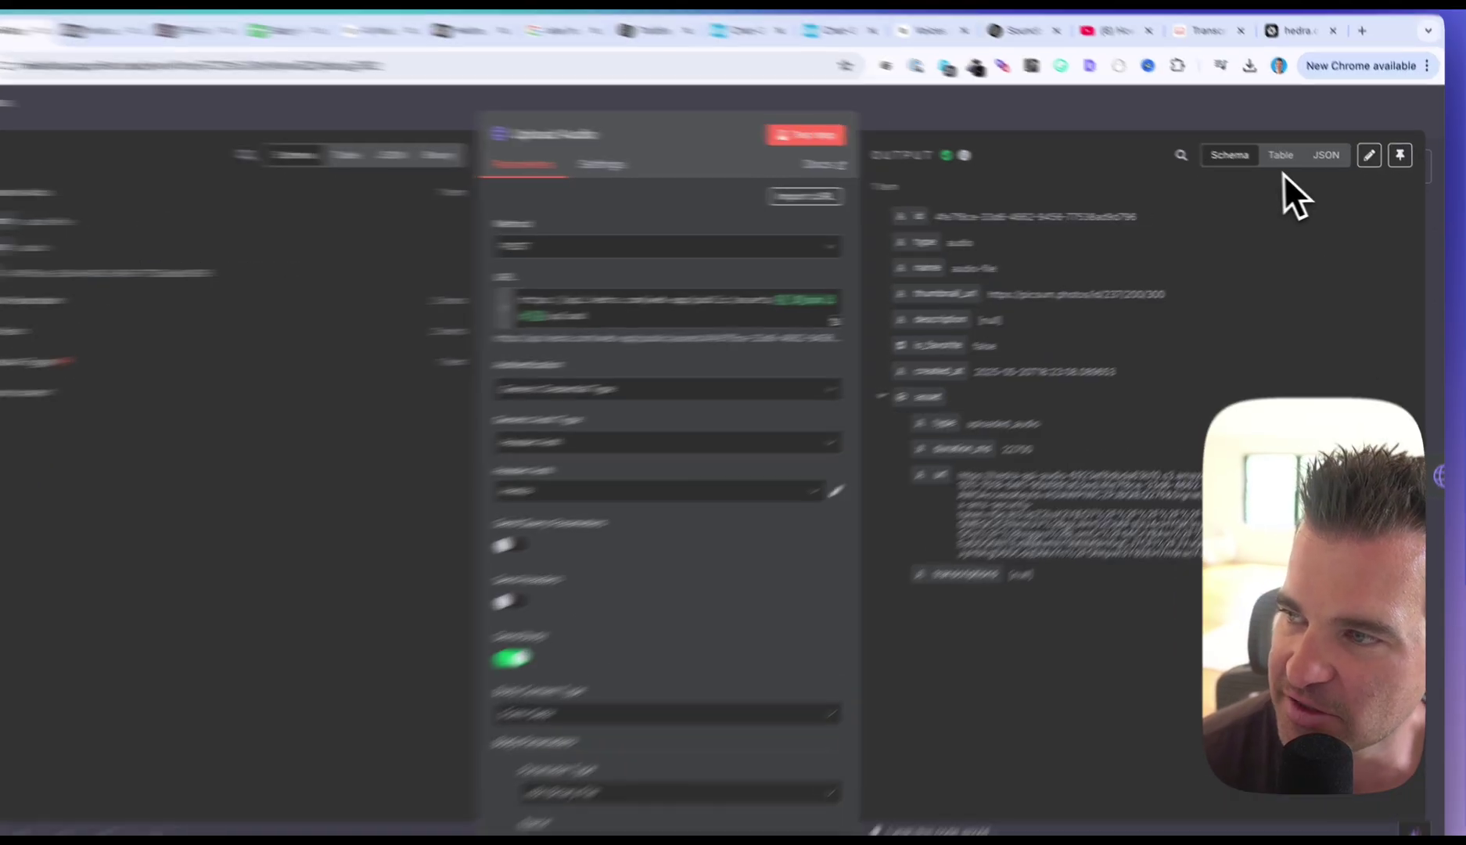
# - View the Upload Audio output as a table and highlight the uploaded audio's URL in the asset column
pyautogui.click(1293, 161)
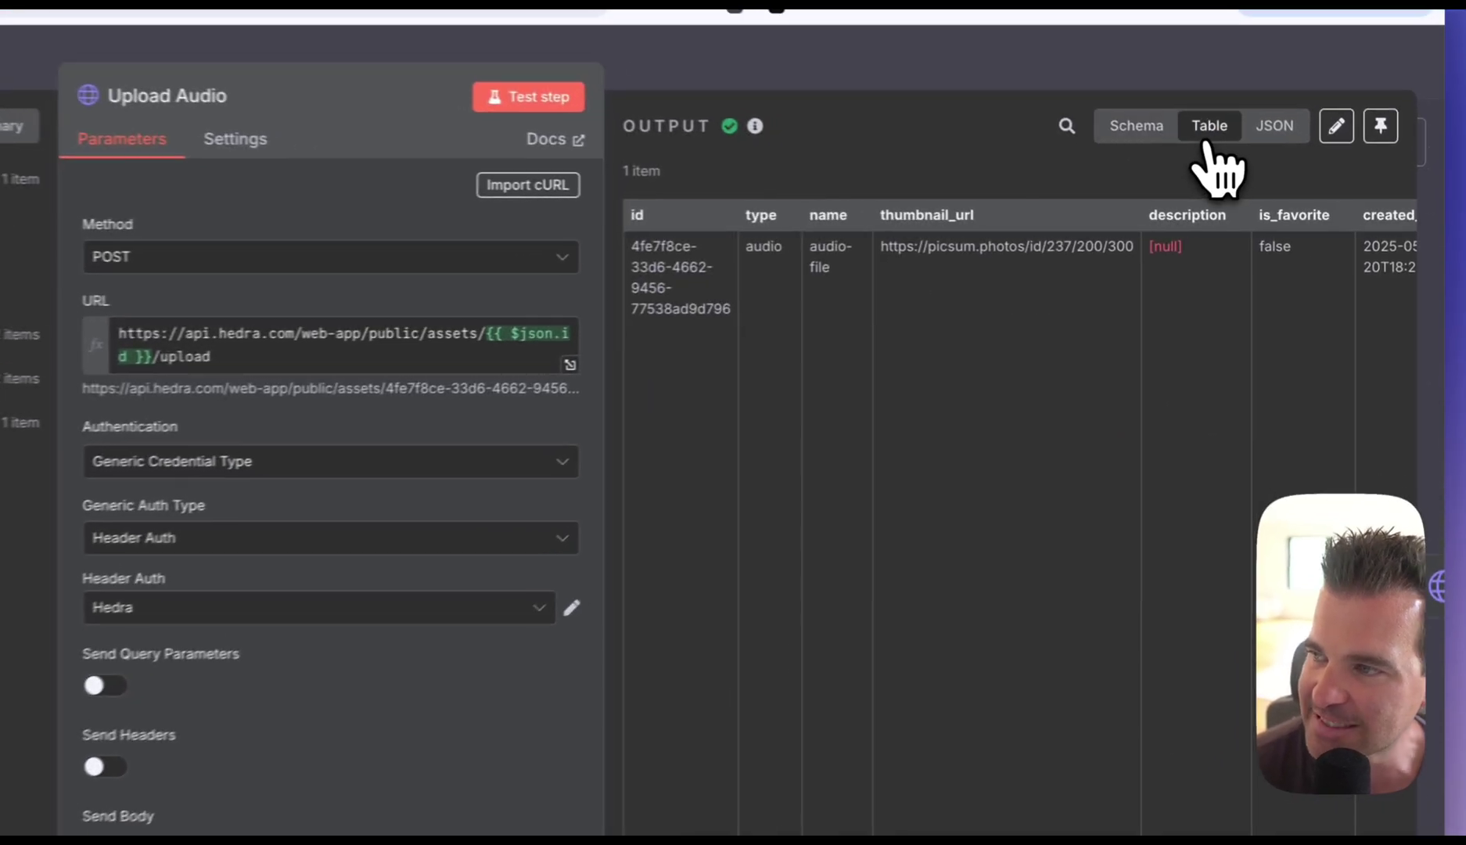
pyautogui.hscroll(5, 1111, 556)
pyautogui.scroll(-2, 1111, 555)
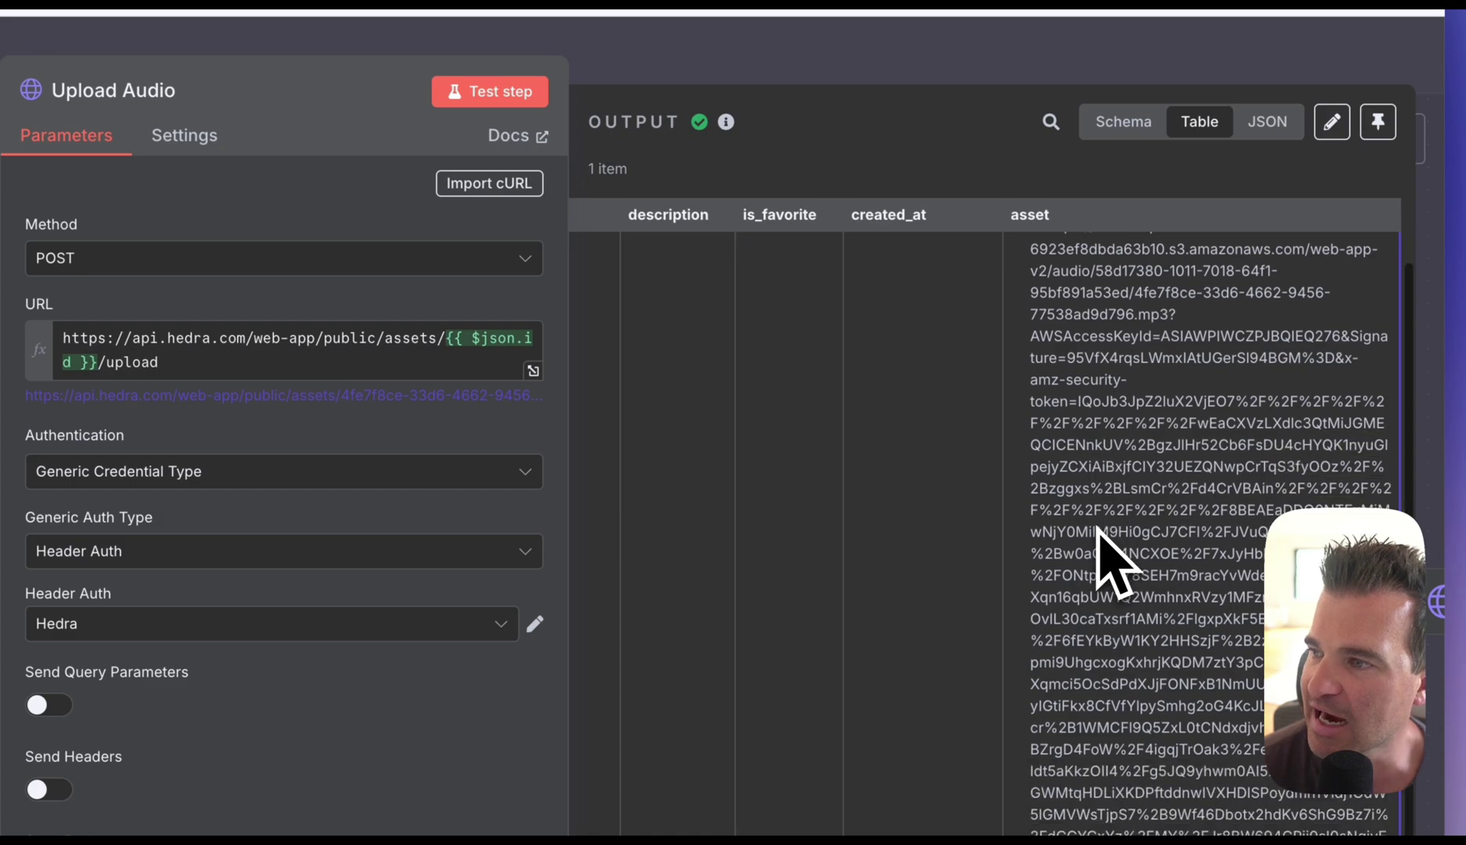
pyautogui.scroll(2, 1111, 555)
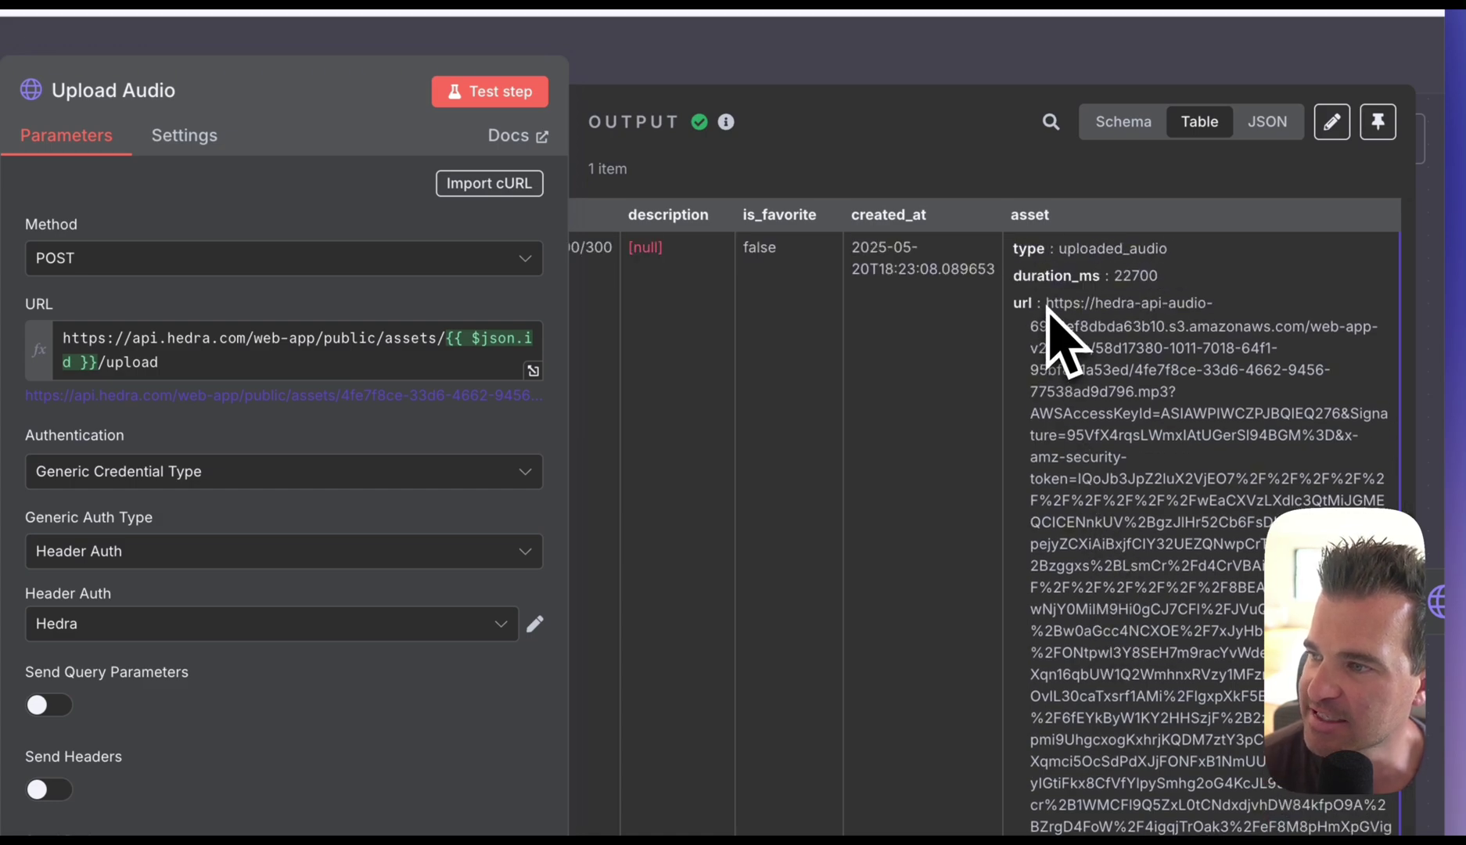
pyautogui.moveTo(1044, 305); pyautogui.dragTo(1128, 648)
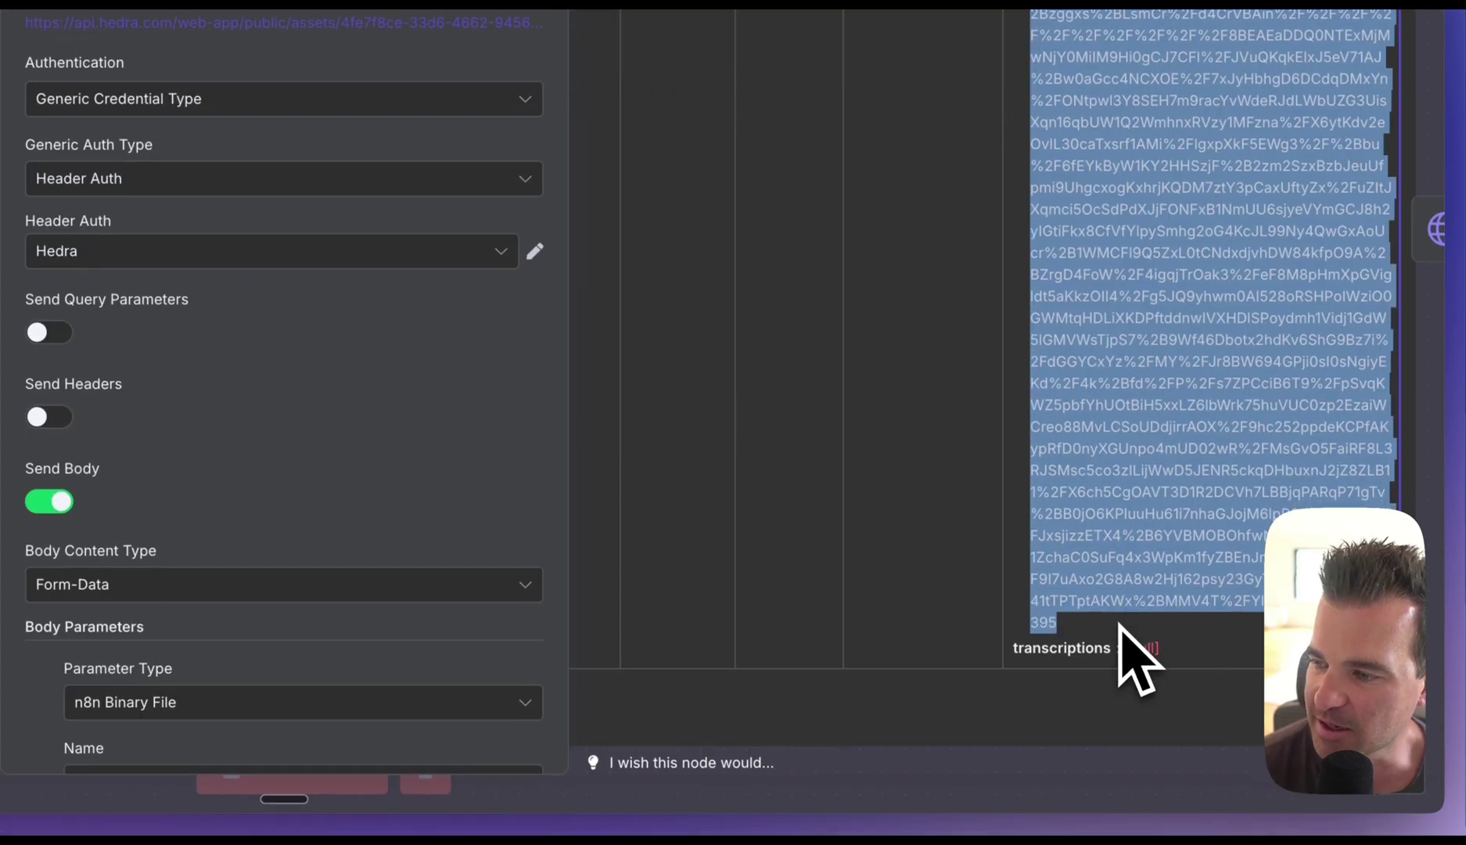
pyautogui.scroll(3, 1162, 438)
pyautogui.scroll(-3, 1165, 420)
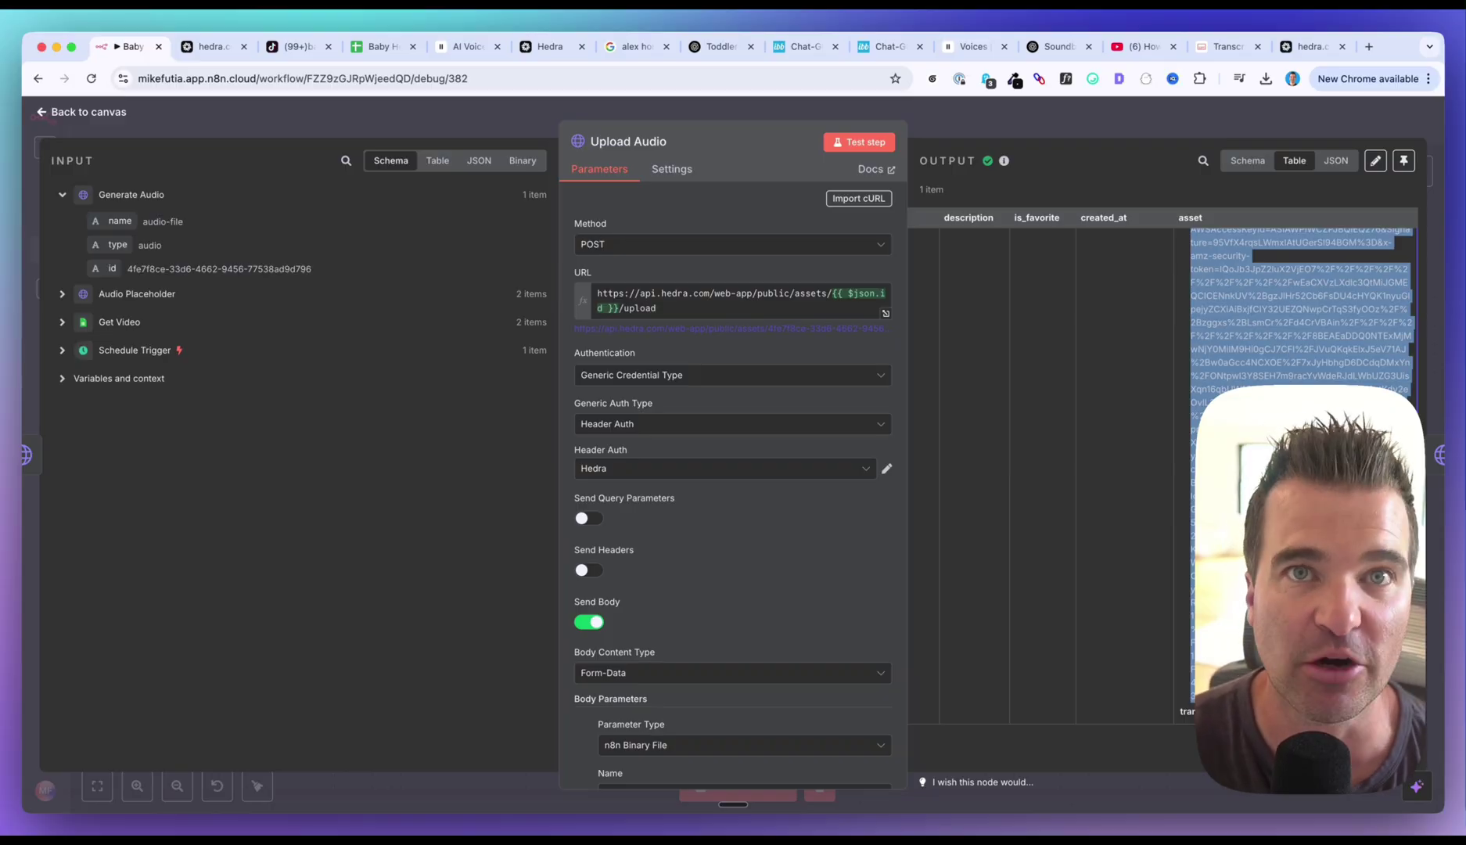
# - Return to the workflow canvas, look over the image nodes, and open the Image Placeholder node
pyautogui.scroll(3, 1299, 352)
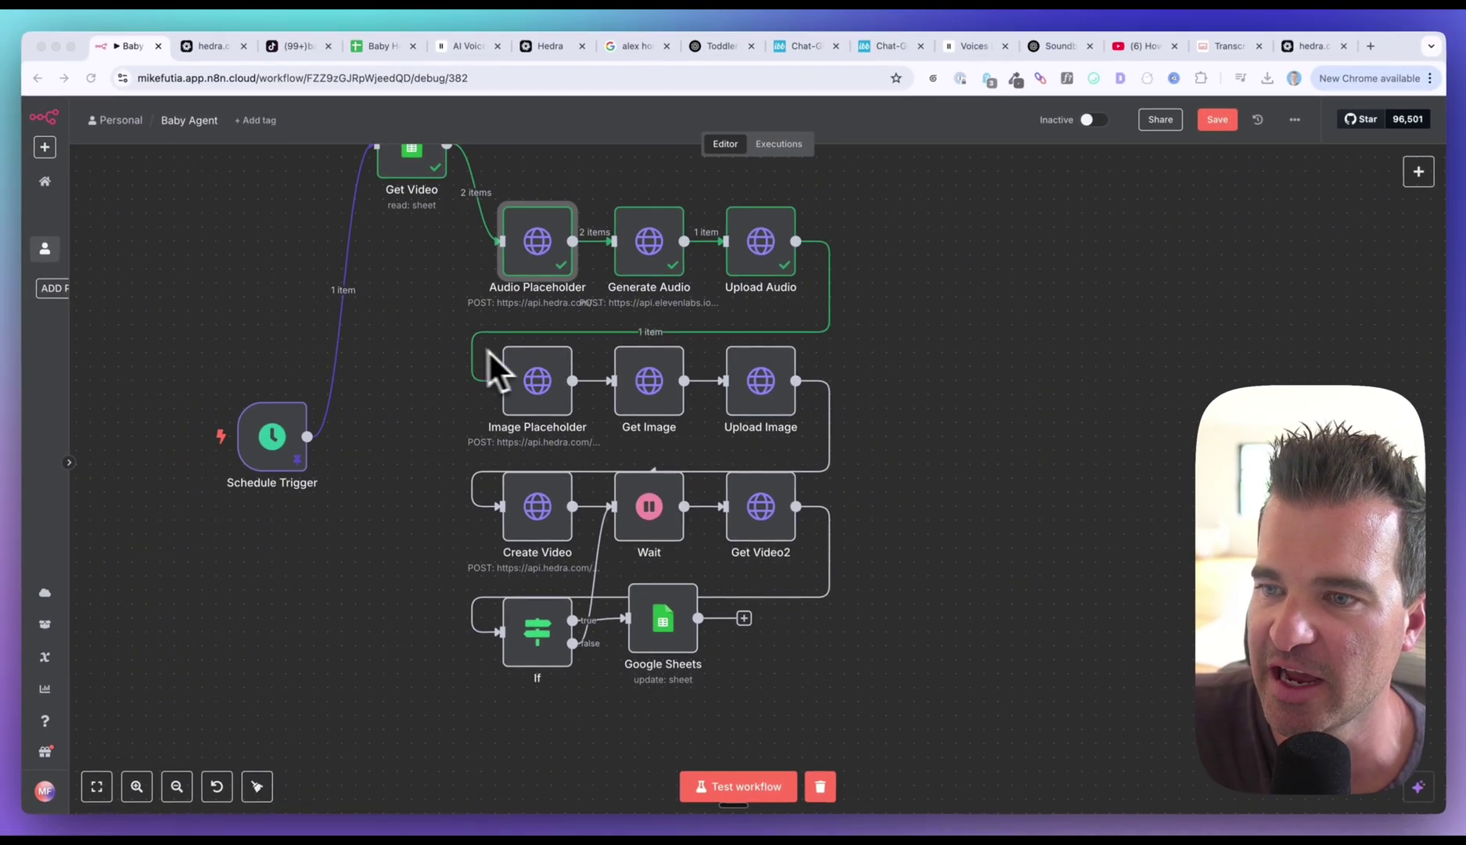
pyautogui.scroll(2, 458, 346)
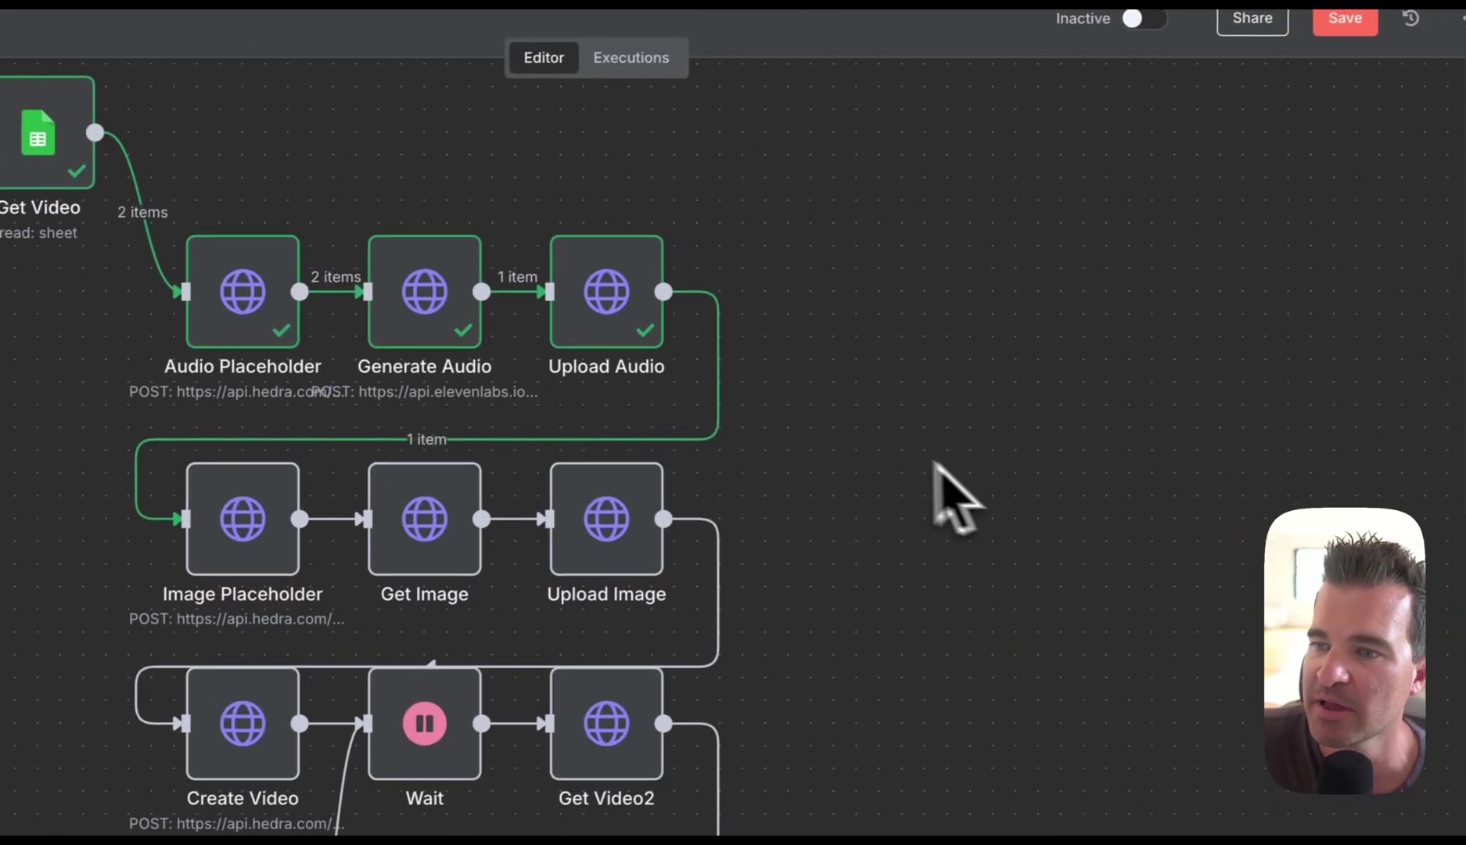
pyautogui.scroll(2, 1244, 442)
pyautogui.hscroll(-5, 740, 425)
pyautogui.scroll(2, 740, 424)
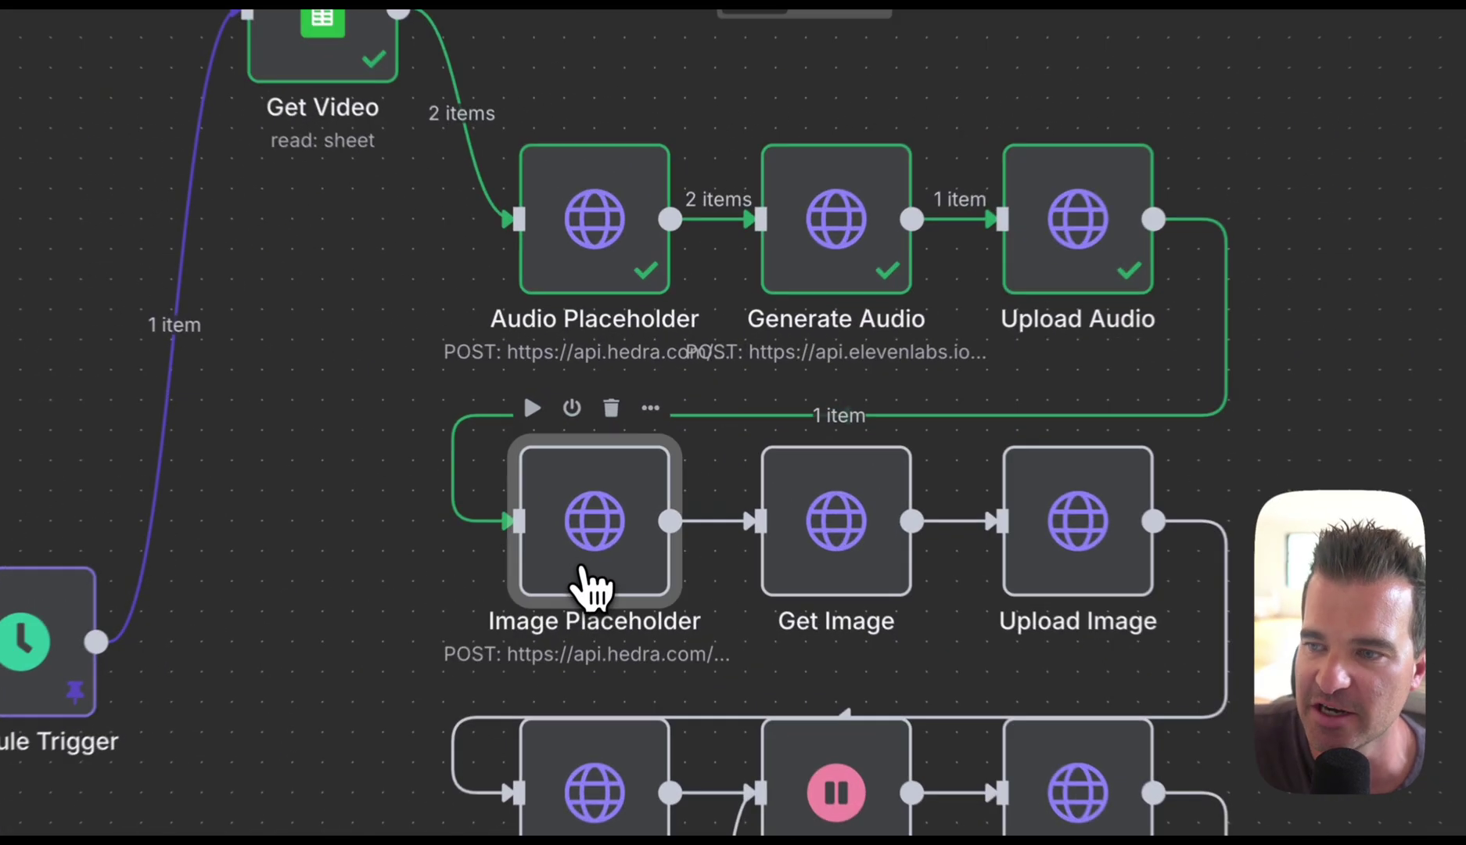
pyautogui.doubleClick(615, 514)
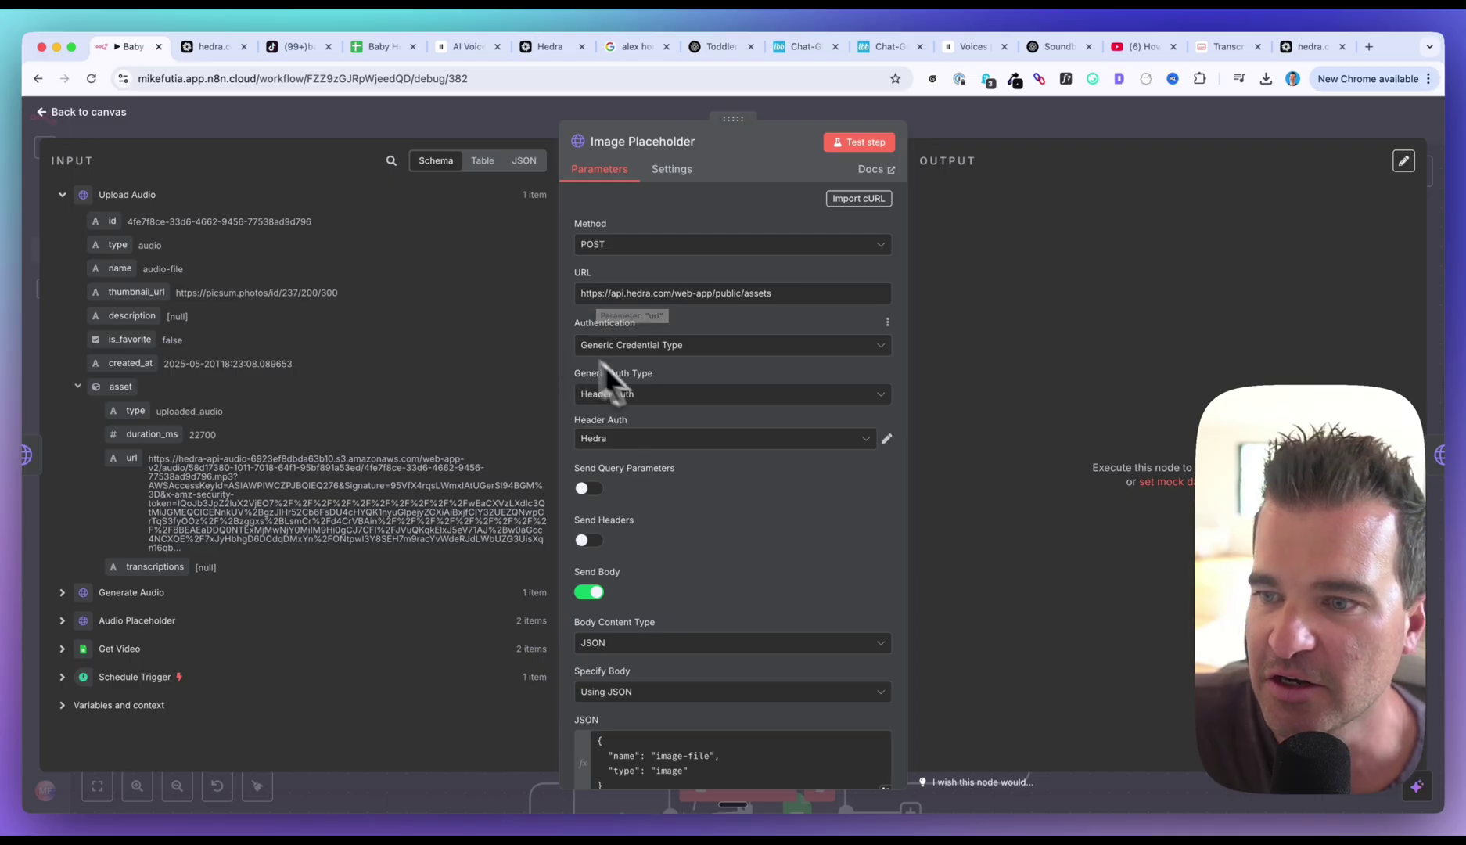
# - Review the Image Placeholder node's JSON body, highlighting the name value "image-file" and the type value "image"
pyautogui.scroll(-2, 686, 506)
pyautogui.scroll(-2, 685, 505)
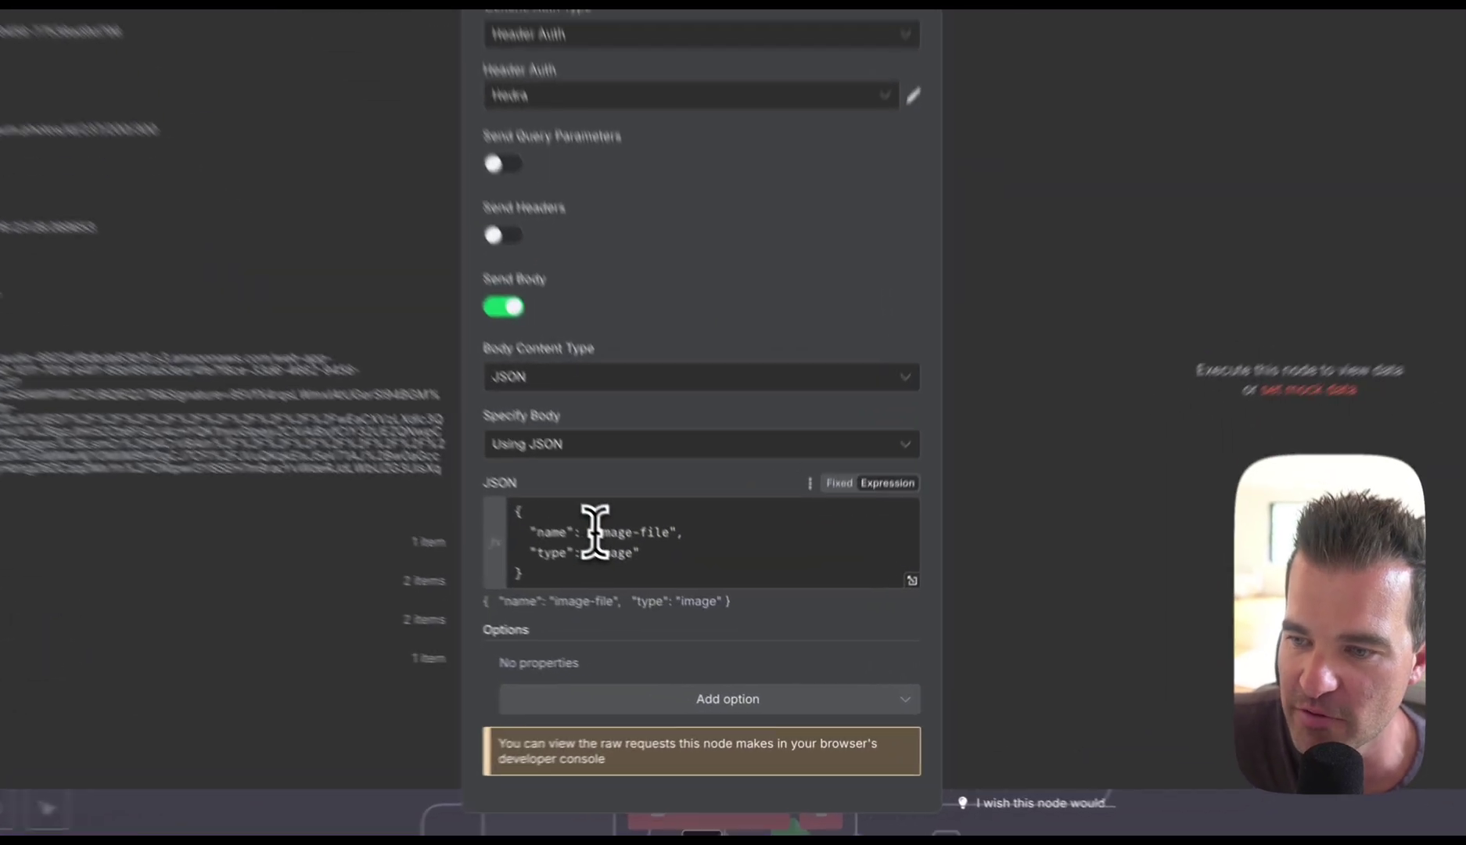
pyautogui.moveTo(661, 585); pyautogui.dragTo(713, 585)
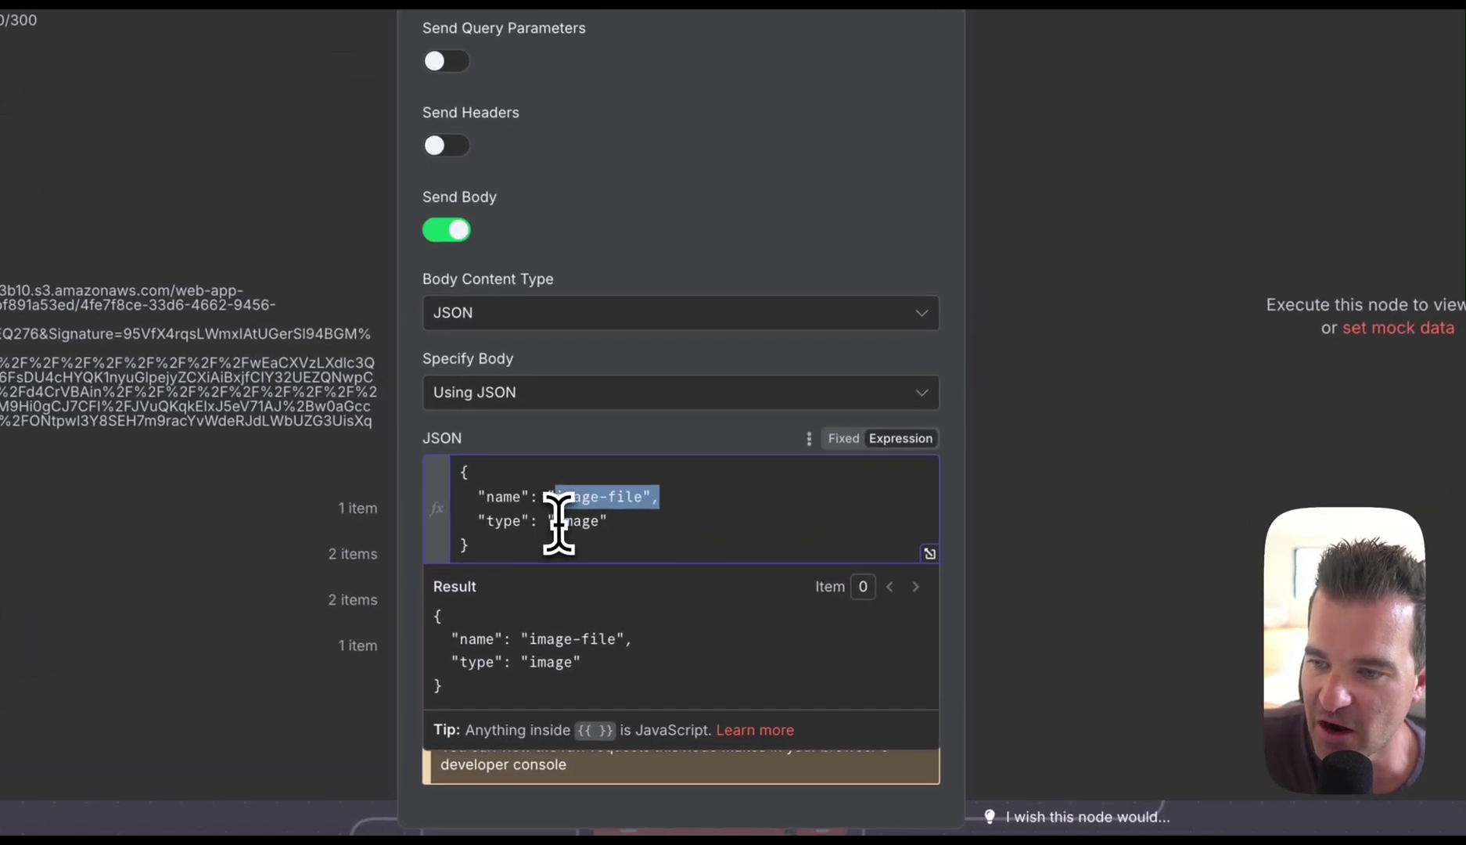
pyautogui.doubleClick(666, 600)
pyautogui.click(715, 520)
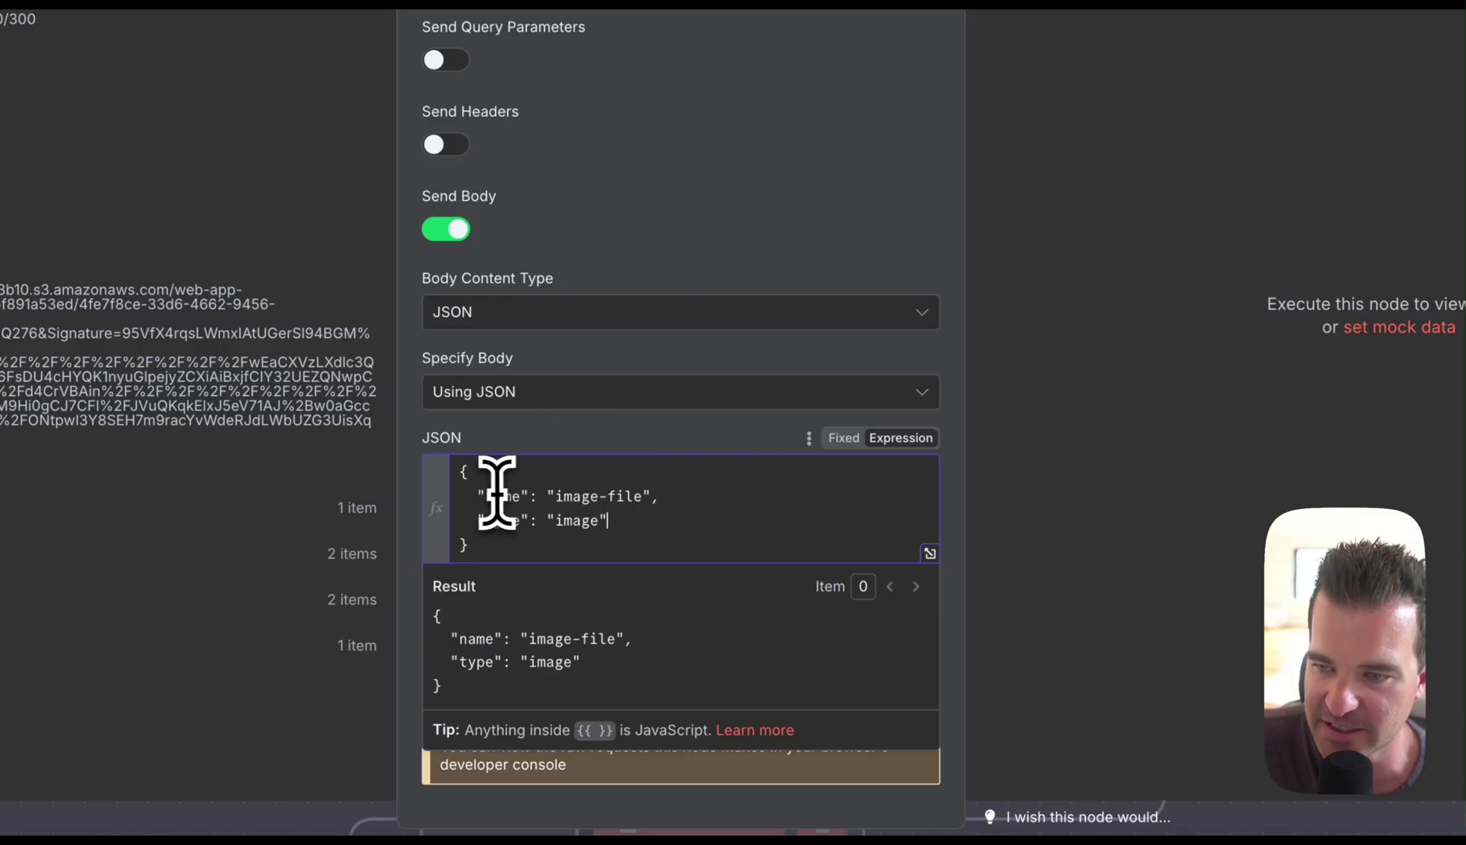
pyautogui.moveTo(557, 495); pyautogui.dragTo(596, 522)
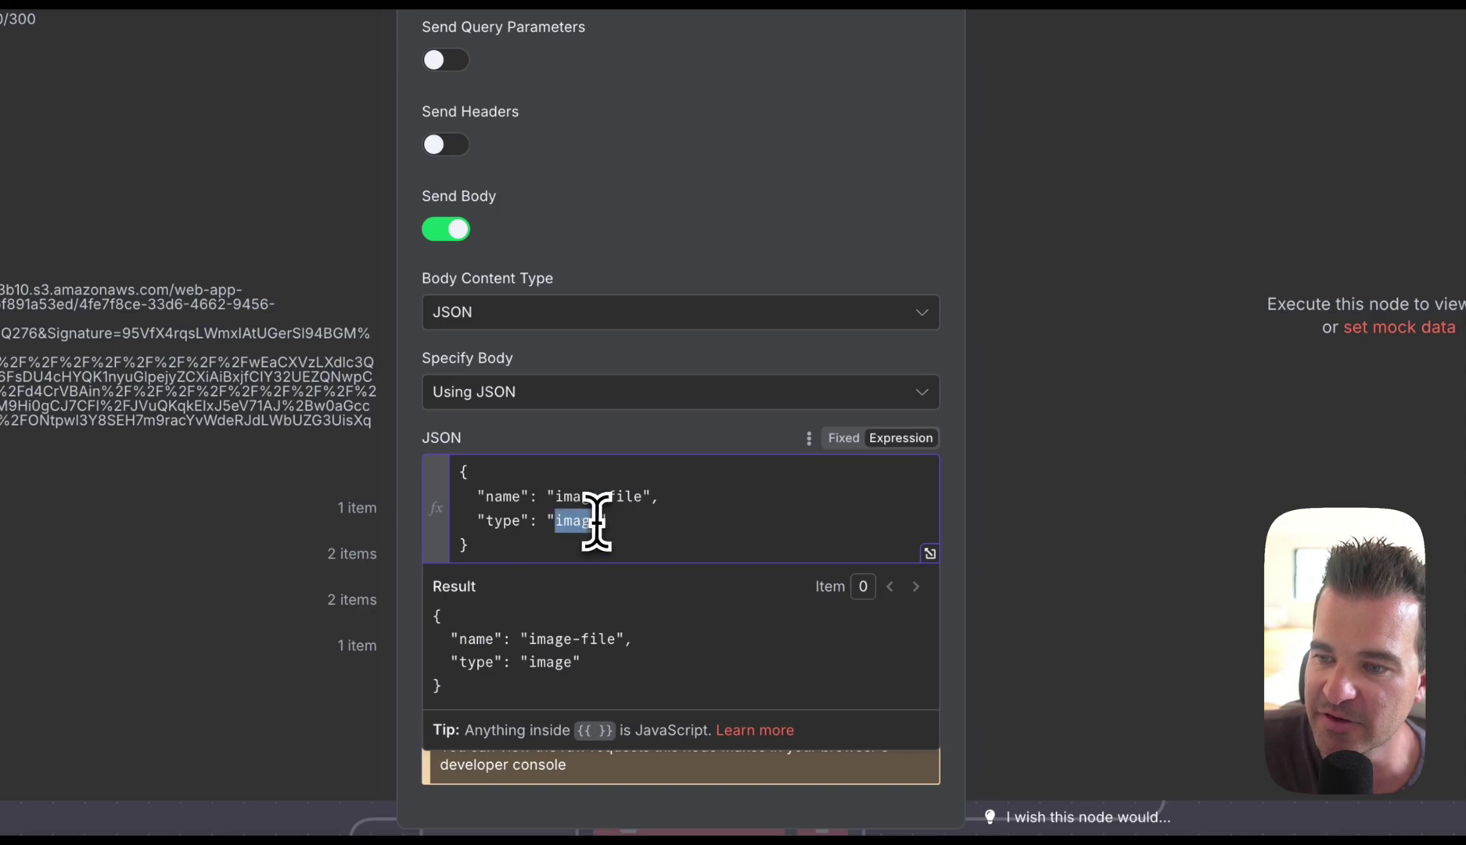
# - Test the Image Placeholder node and highlight the returned id in its output
pyautogui.click(736, 236)
pyautogui.scroll(4, 679, 344)
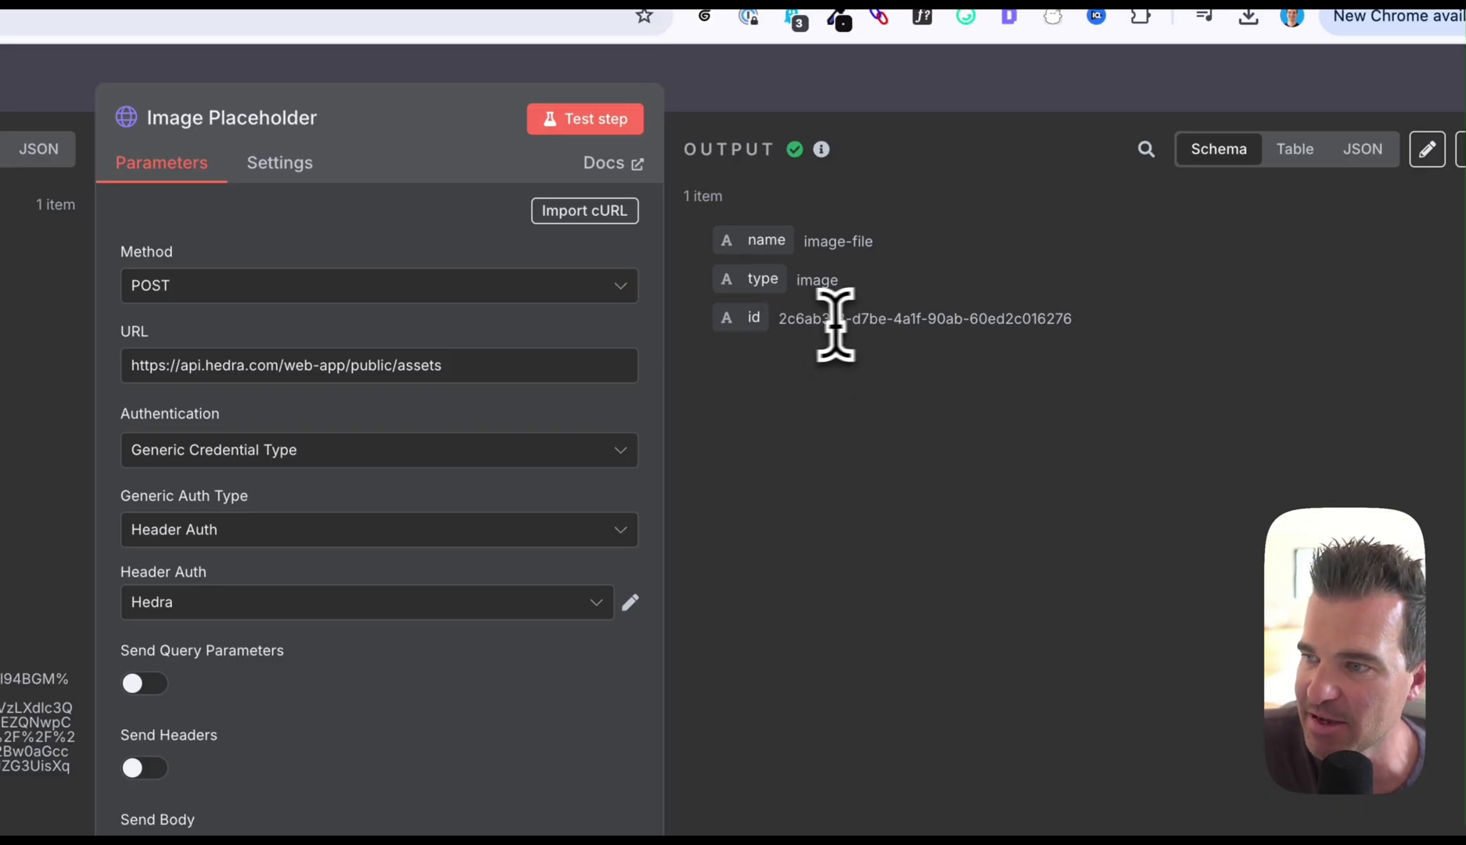
pyautogui.moveTo(779, 321); pyautogui.dragTo(1086, 327)
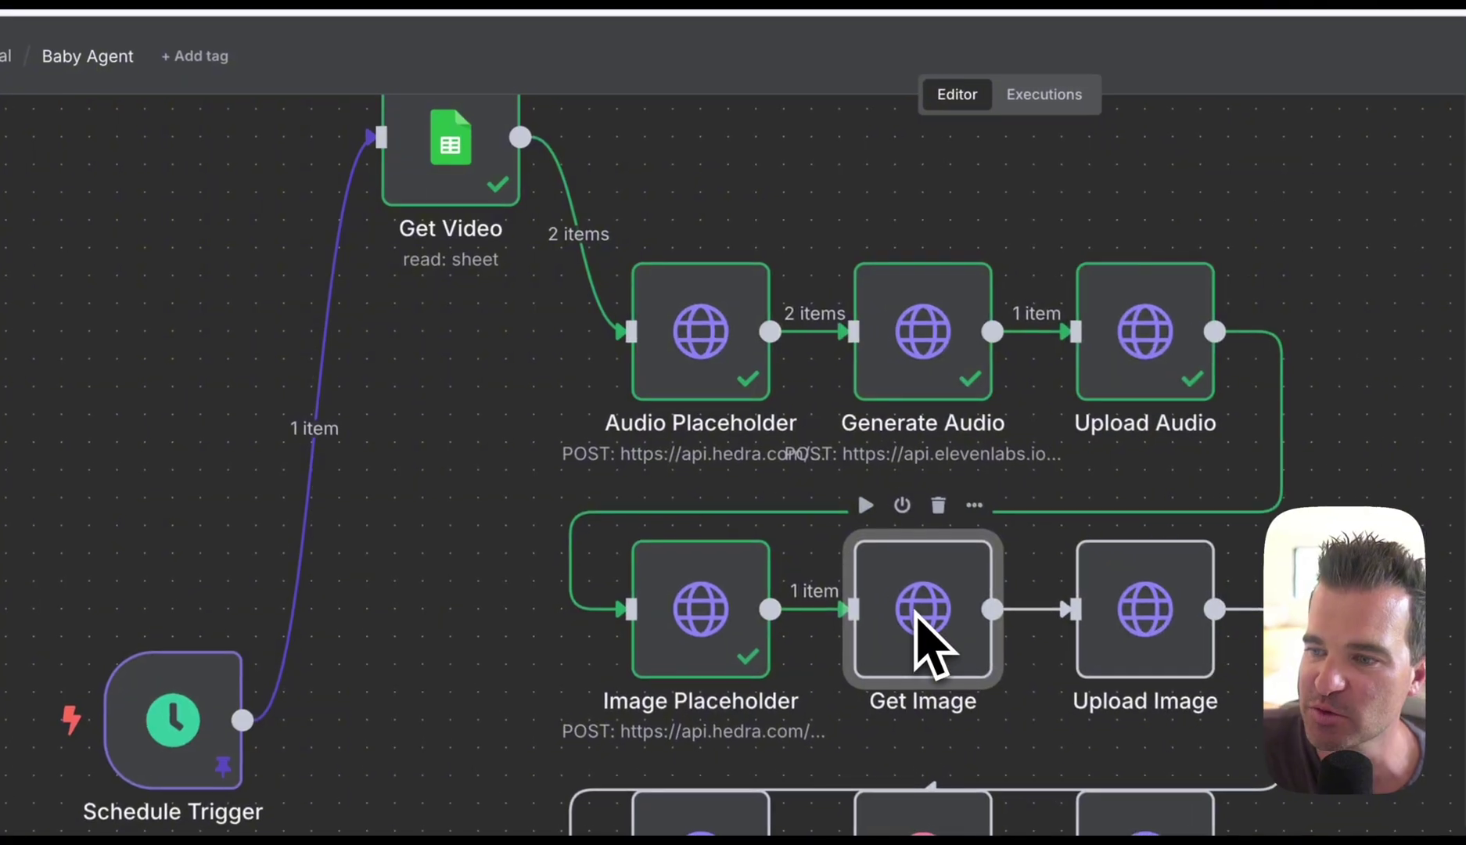
# - Open the Get Image node and trace its URL expression to the ImageURL field of the Get Video input
pyautogui.doubleClick(674, 489)
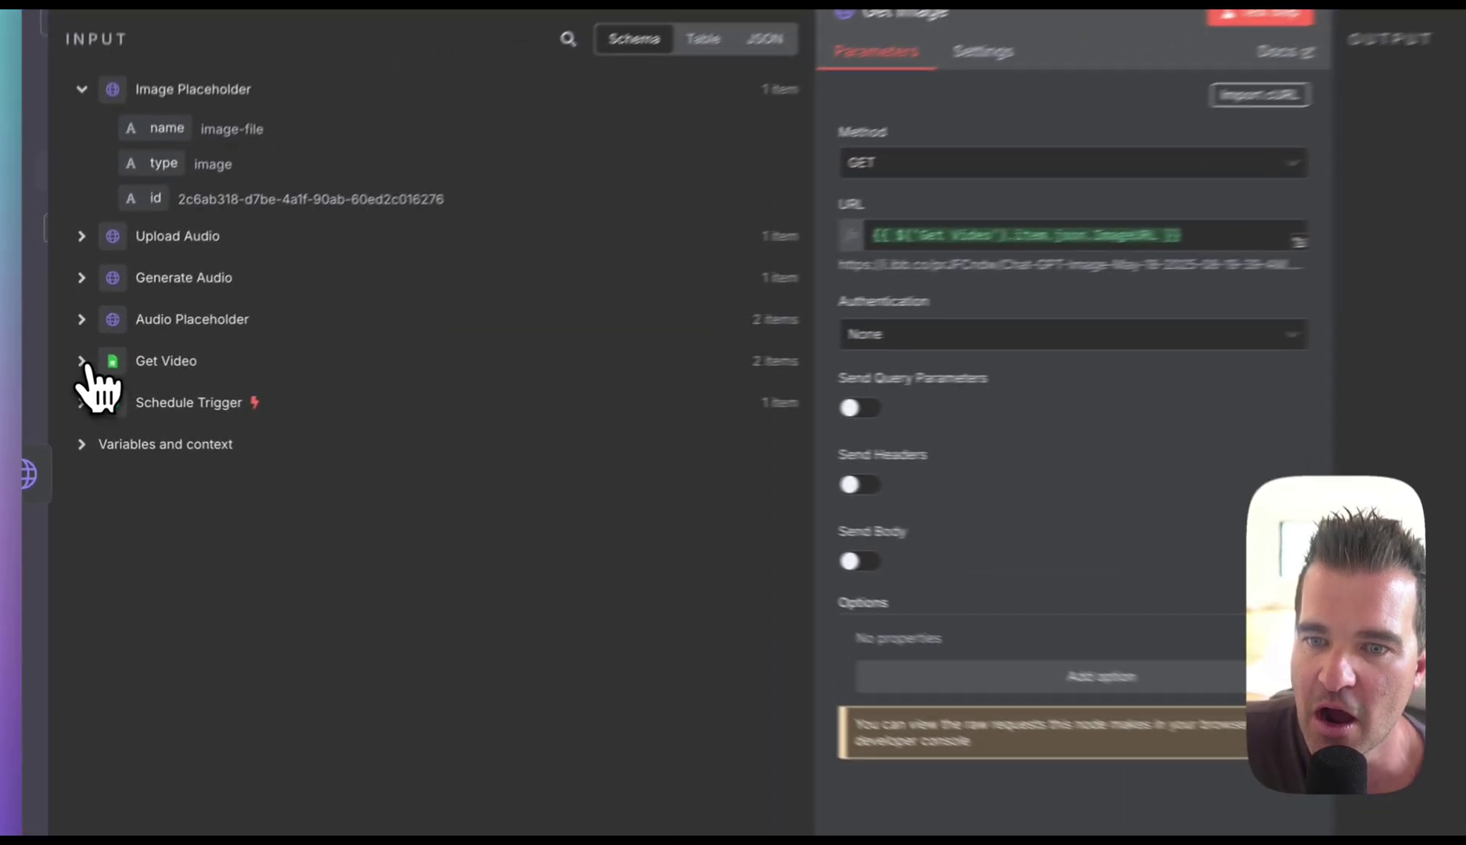
pyautogui.click(77, 380)
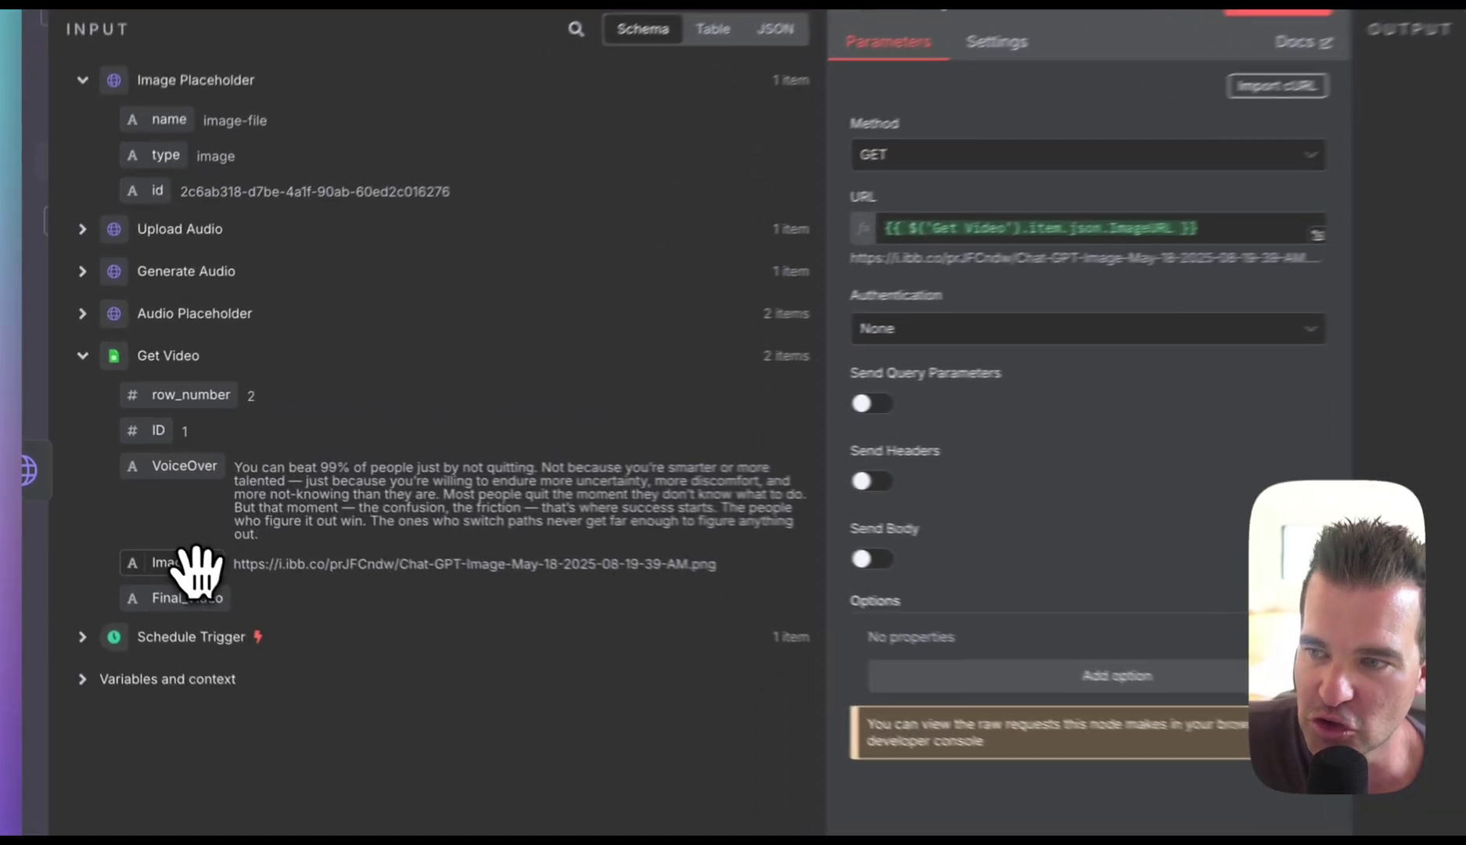
pyautogui.moveTo(137, 520); pyautogui.dragTo(697, 300)
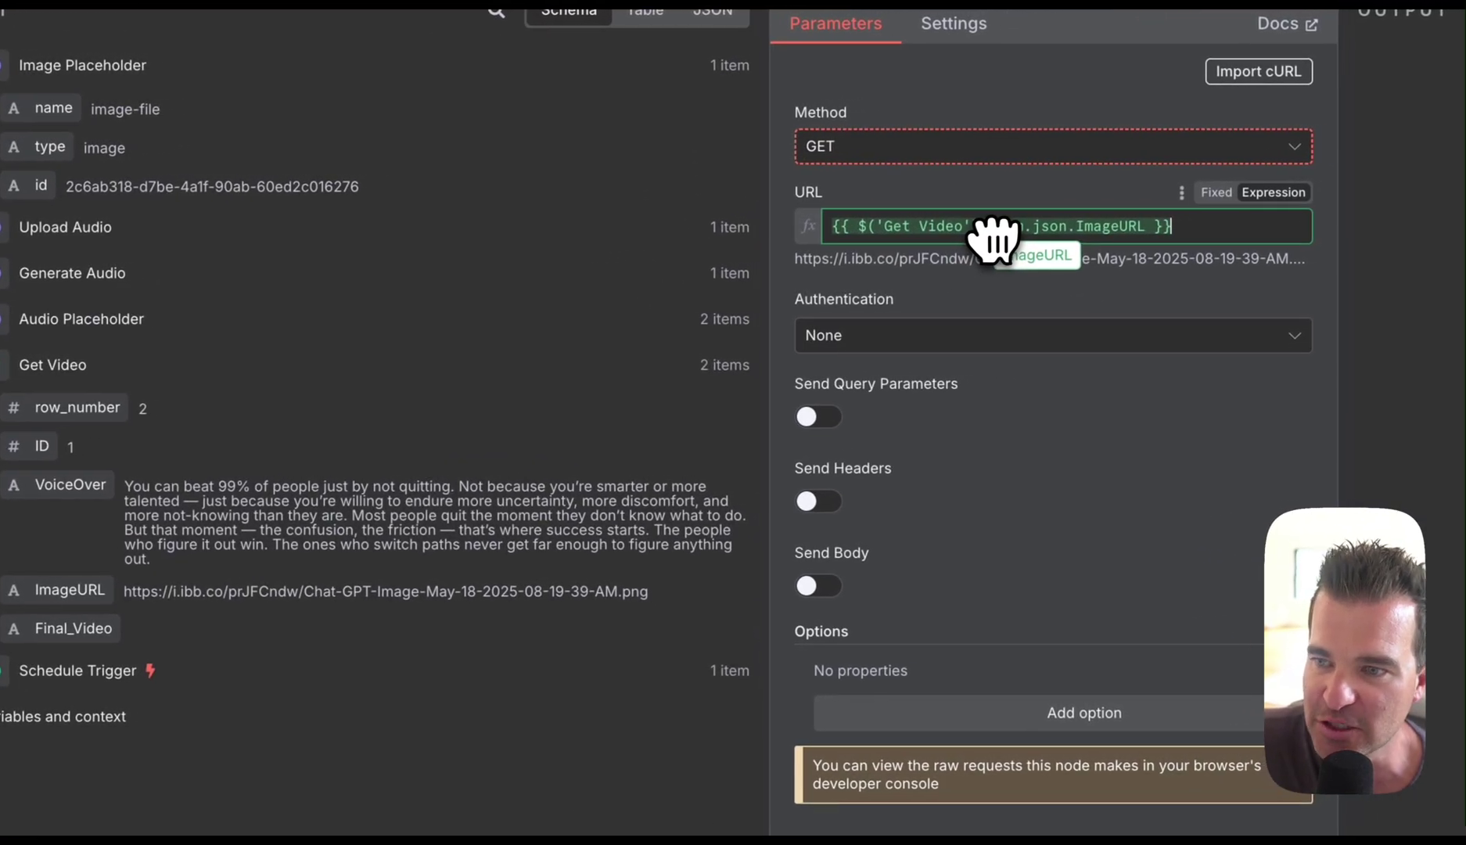
pyautogui.moveTo(992, 240); pyautogui.dragTo(262, 551)
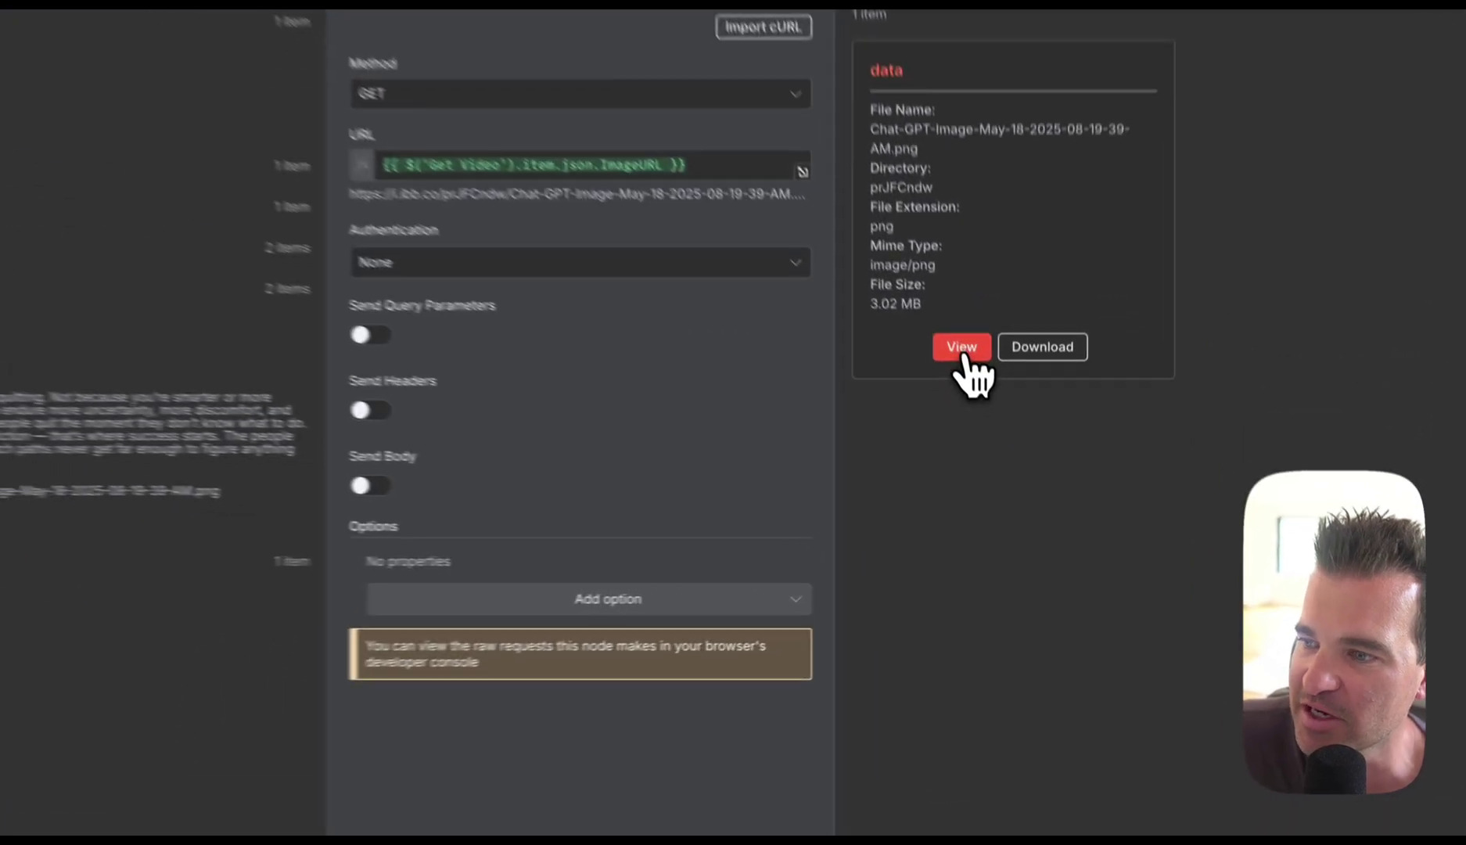
# - Run the Get Image node, view the fetched image in its binary output, and return to the canvas
pyautogui.click(995, 418)
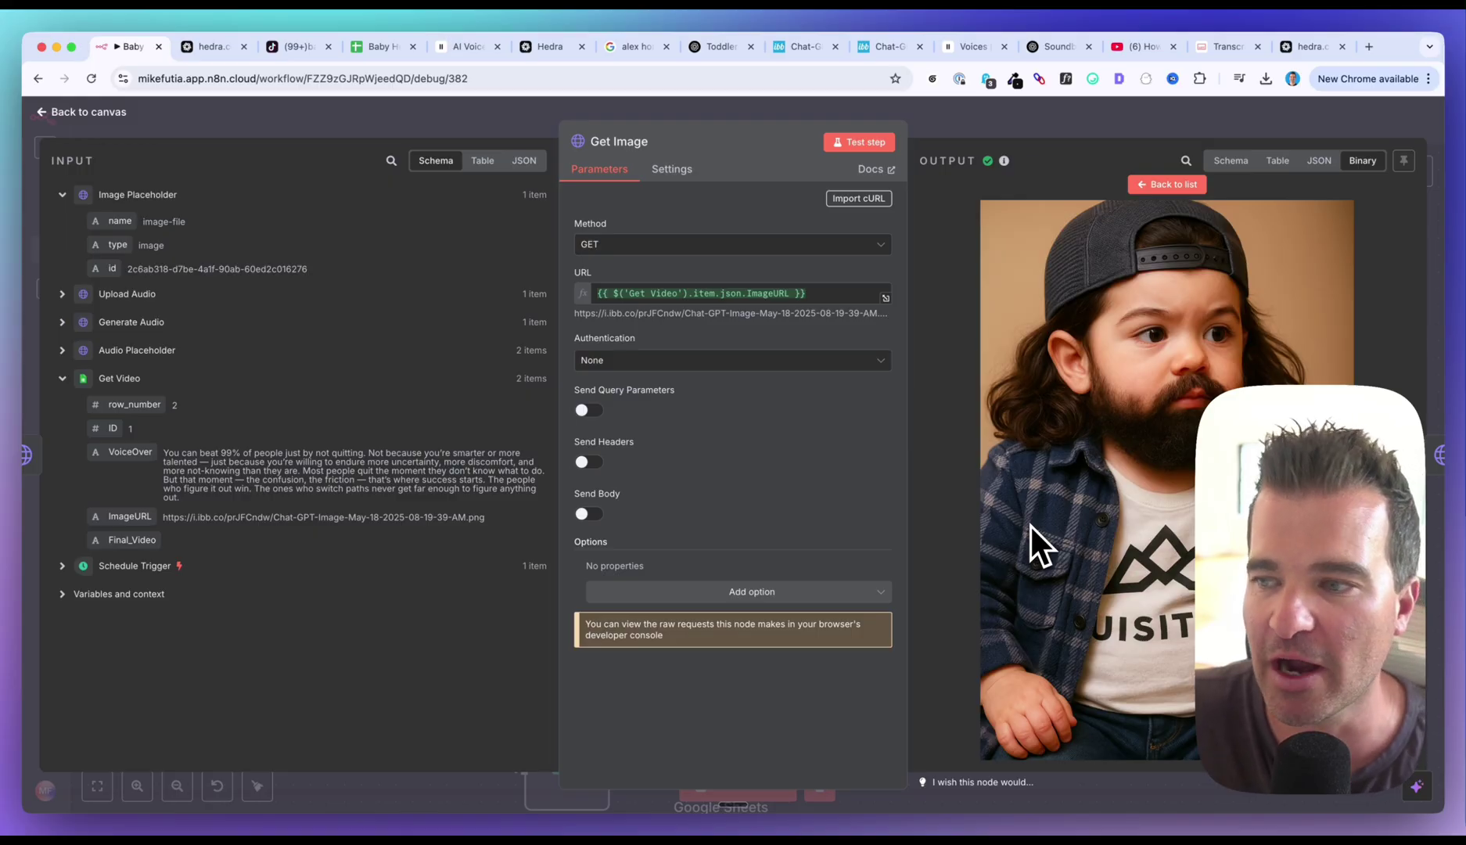
pyautogui.press('Escape')
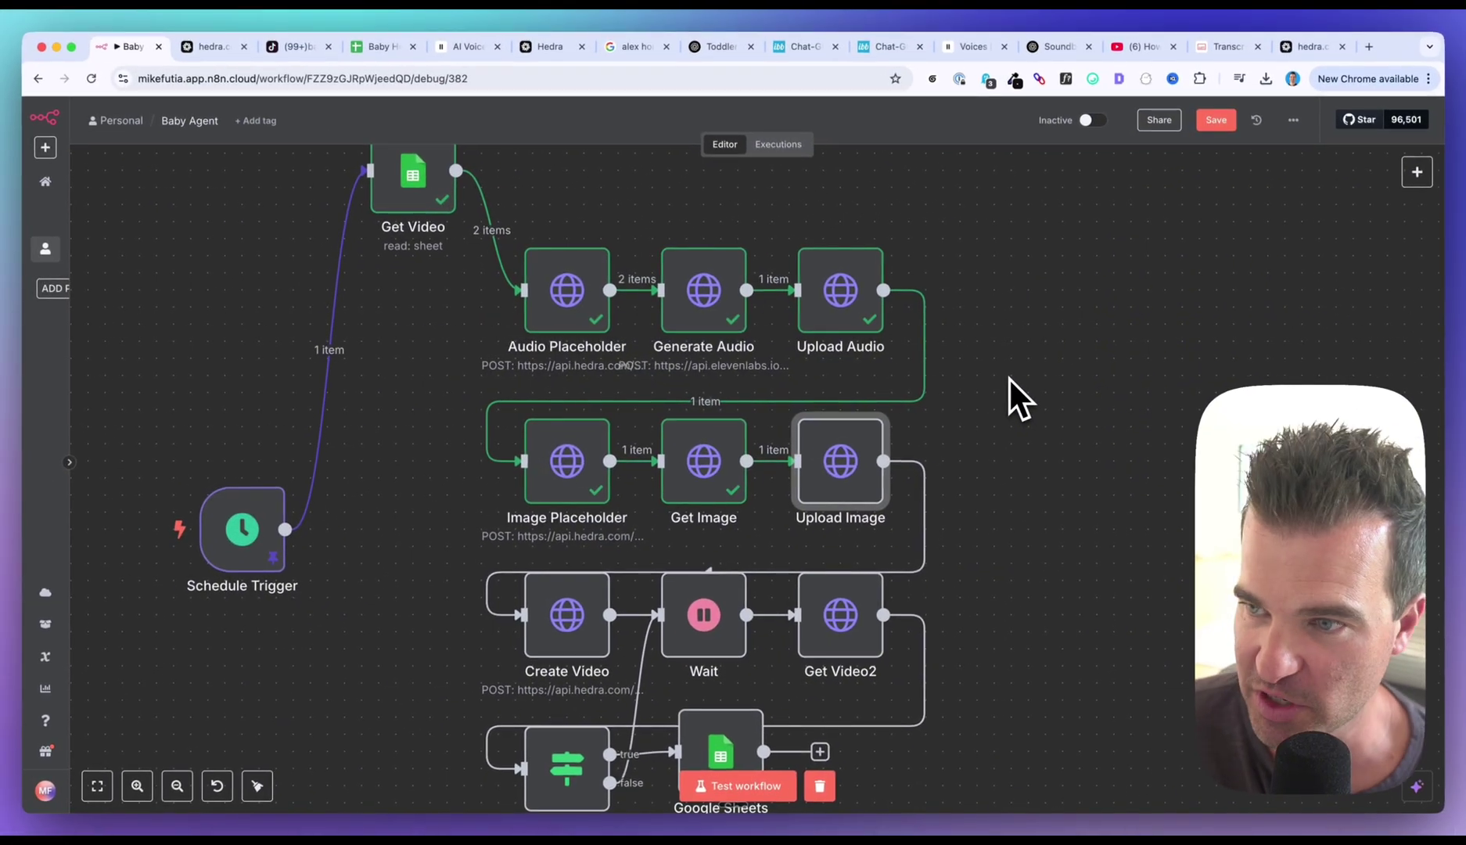
pyautogui.moveTo(832, 303)
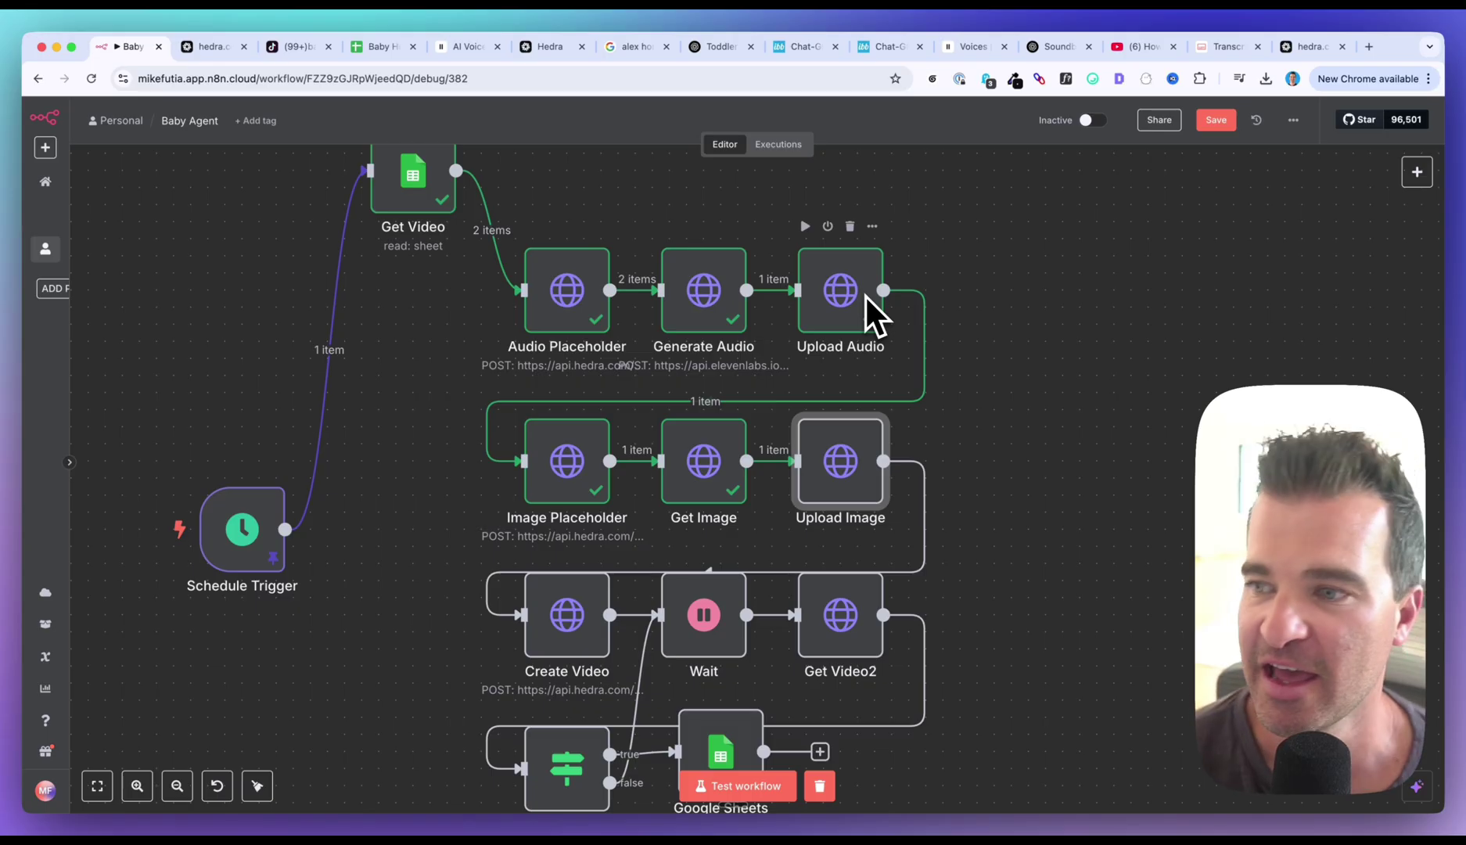
# - Open the Upload Image node, show its input as a schema, and trace the Get Image id to the URL's $json.id expression
pyautogui.moveTo(847, 478)
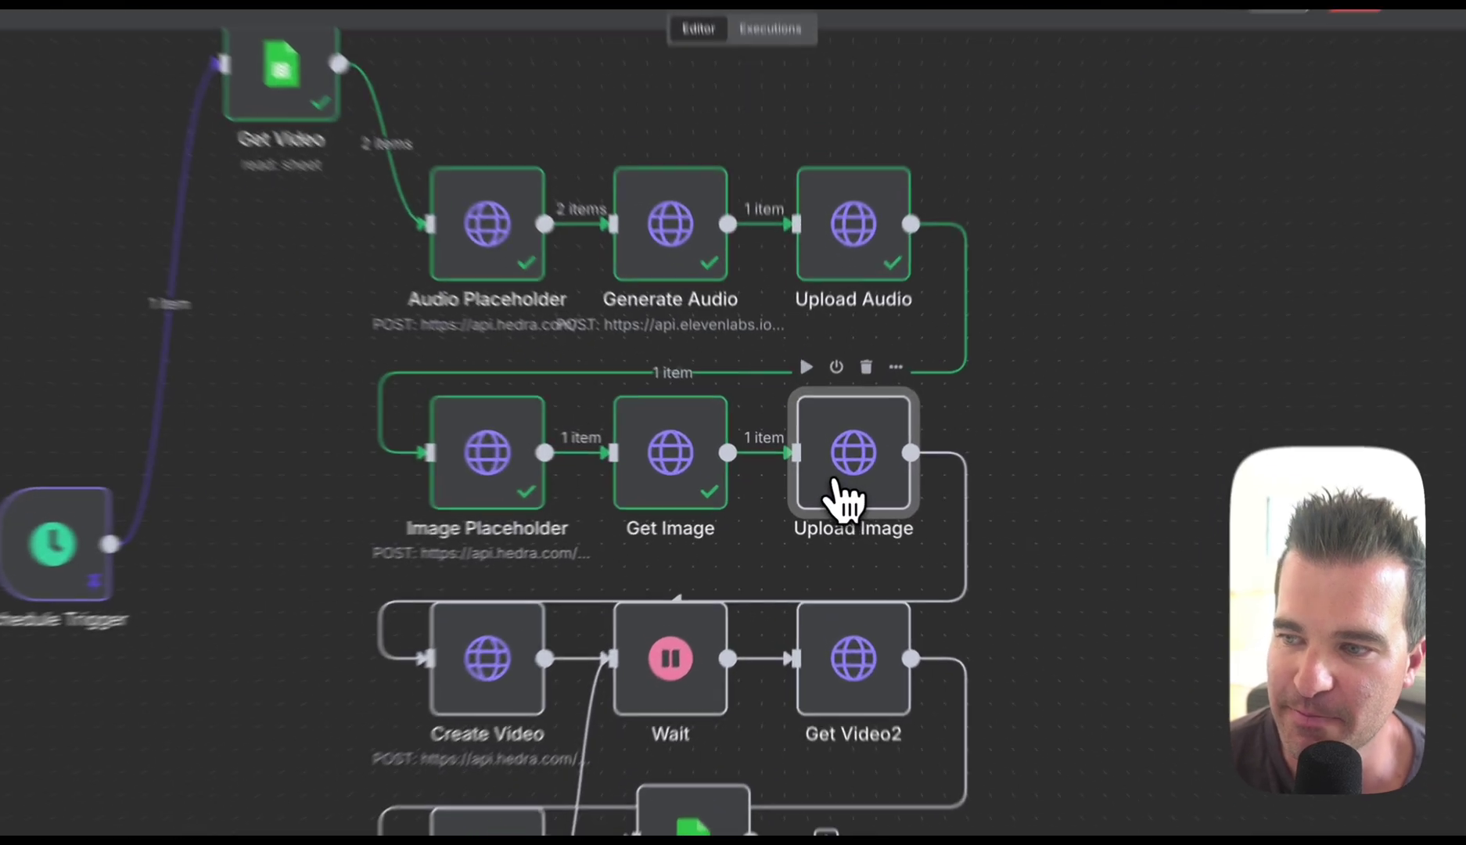
pyautogui.doubleClick(841, 493)
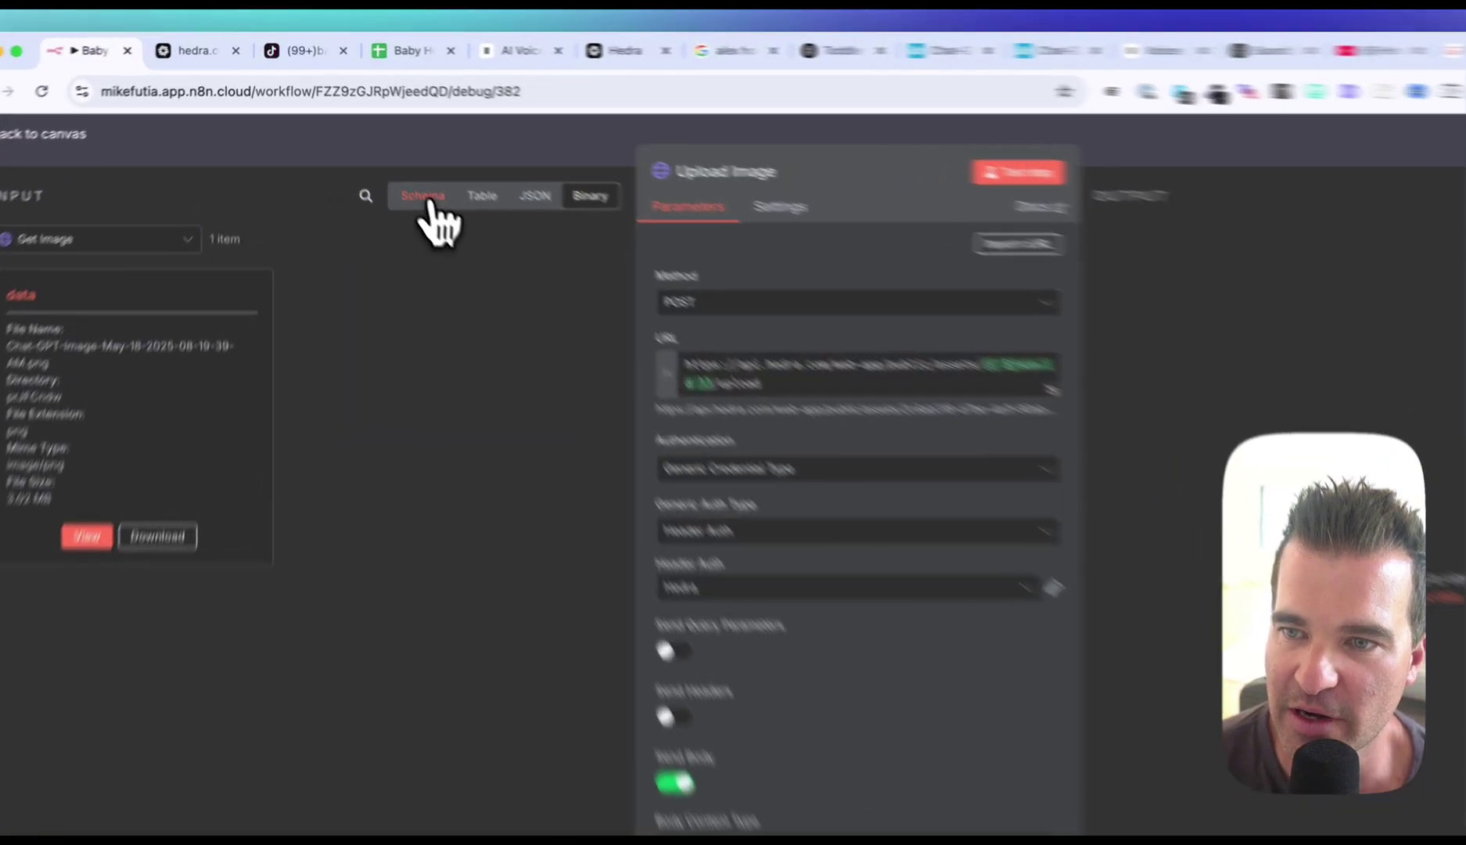
pyautogui.click(391, 161)
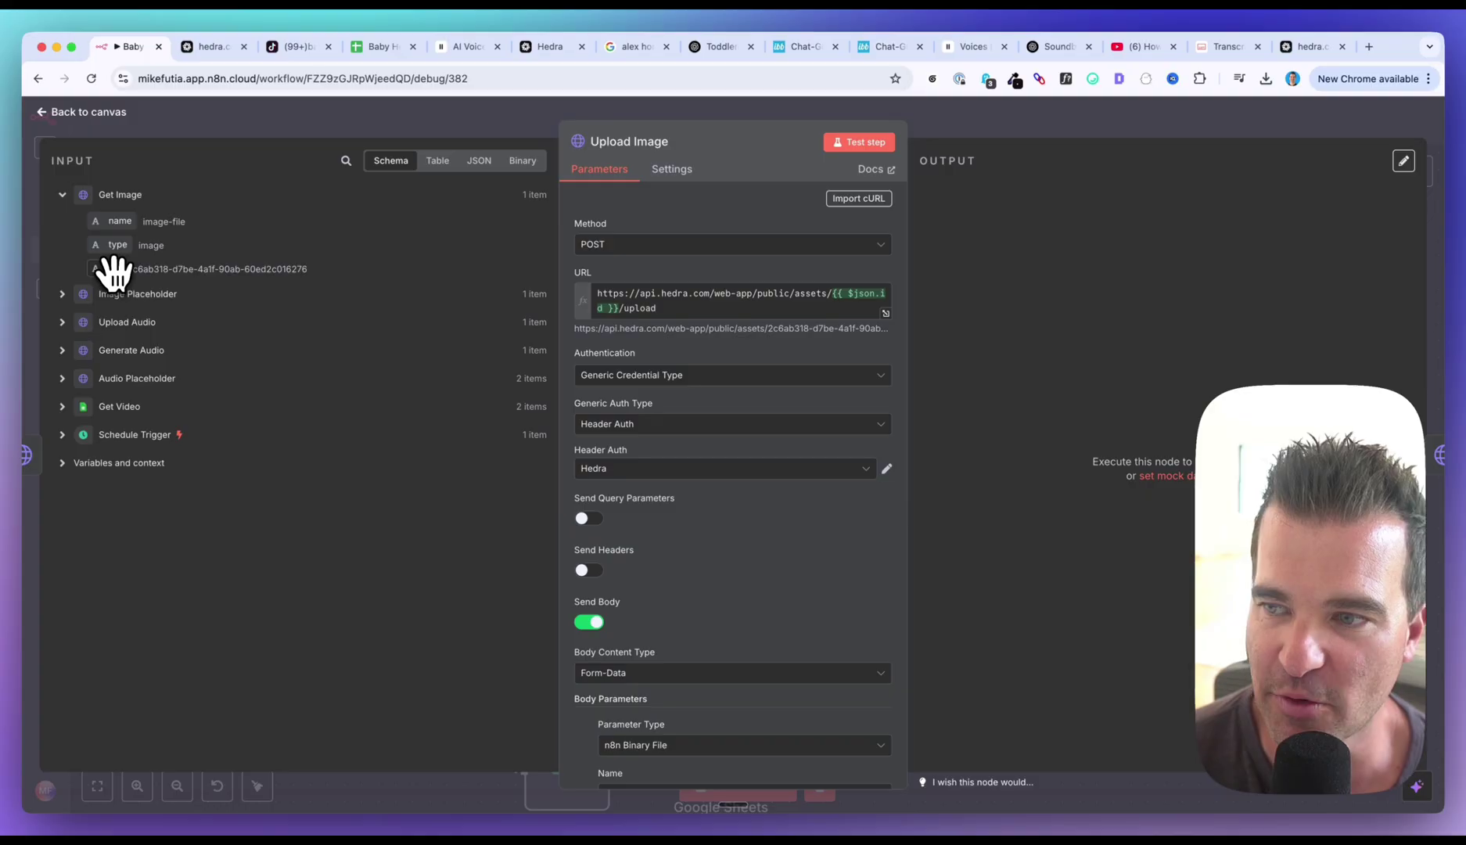
pyautogui.moveTo(114, 269); pyautogui.dragTo(700, 313)
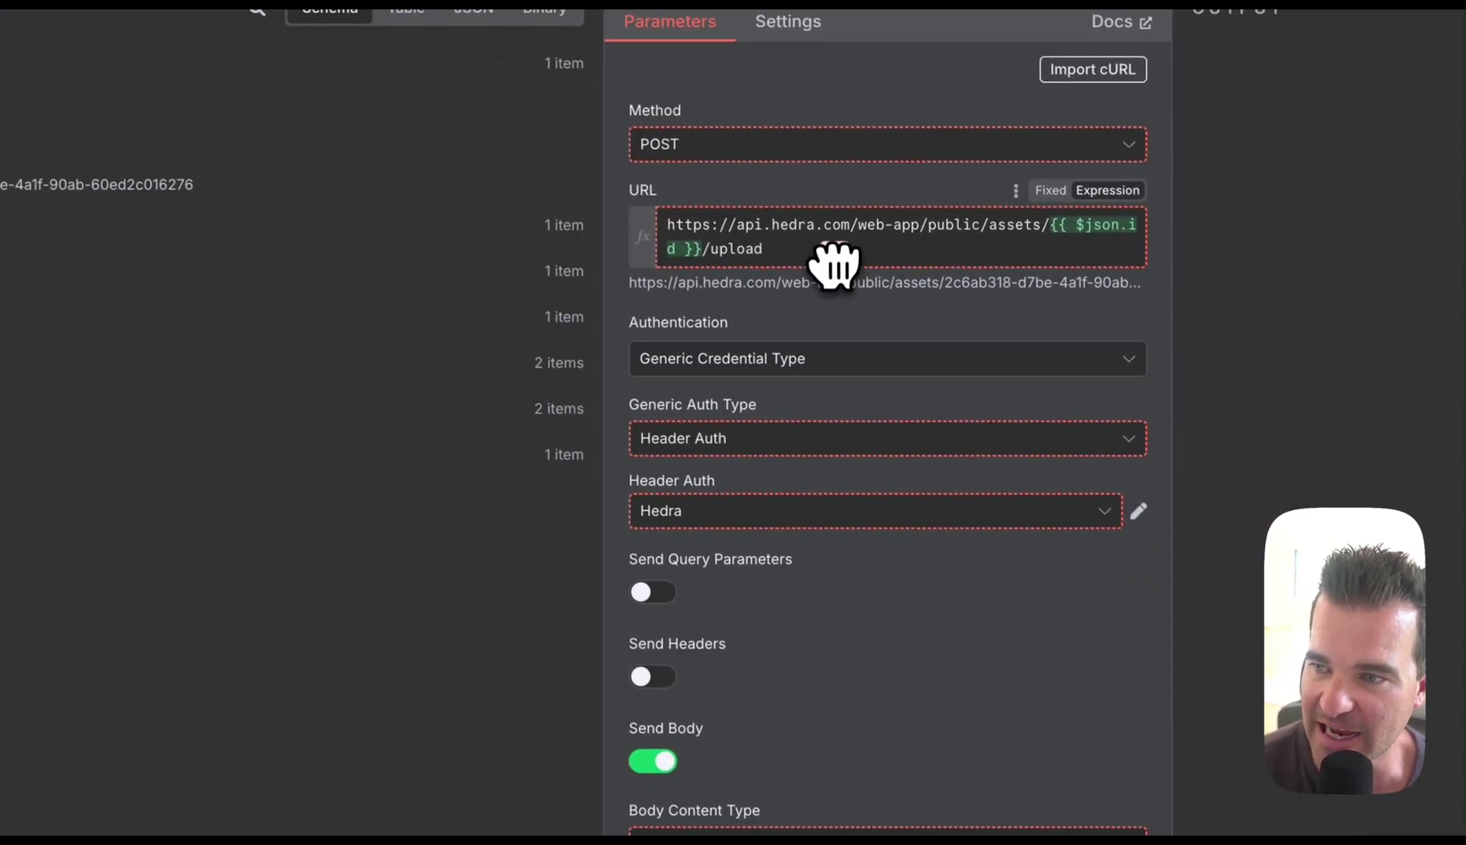
pyautogui.moveTo(834, 266); pyautogui.dragTo(304, 428)
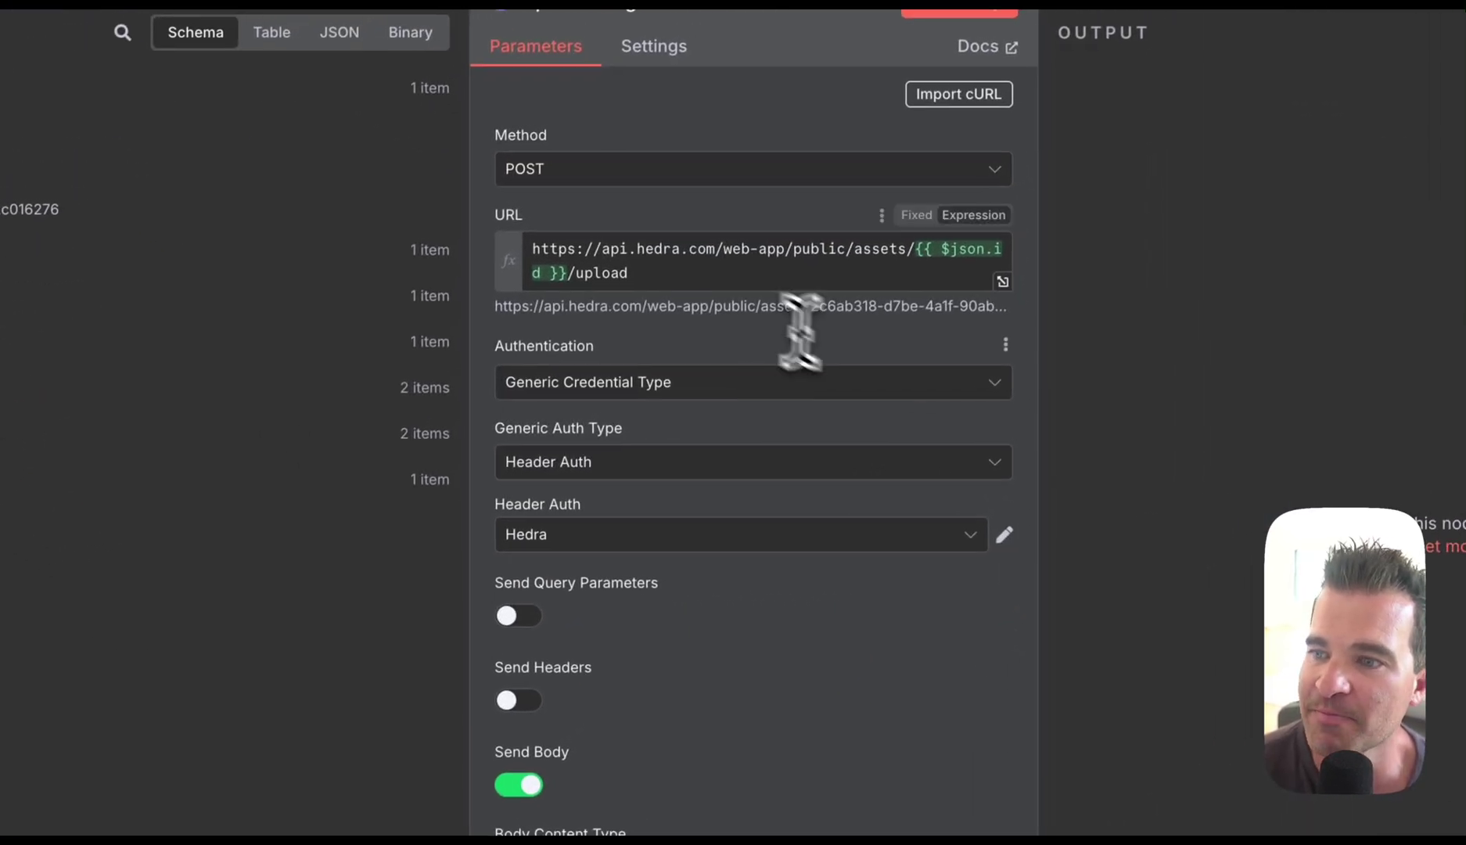
# - Examine the Upload Image URL, highlighting the Hedra base path and the /upload ending, and view it in the full expression editor
pyautogui.moveTo(540, 249); pyautogui.dragTo(887, 250)
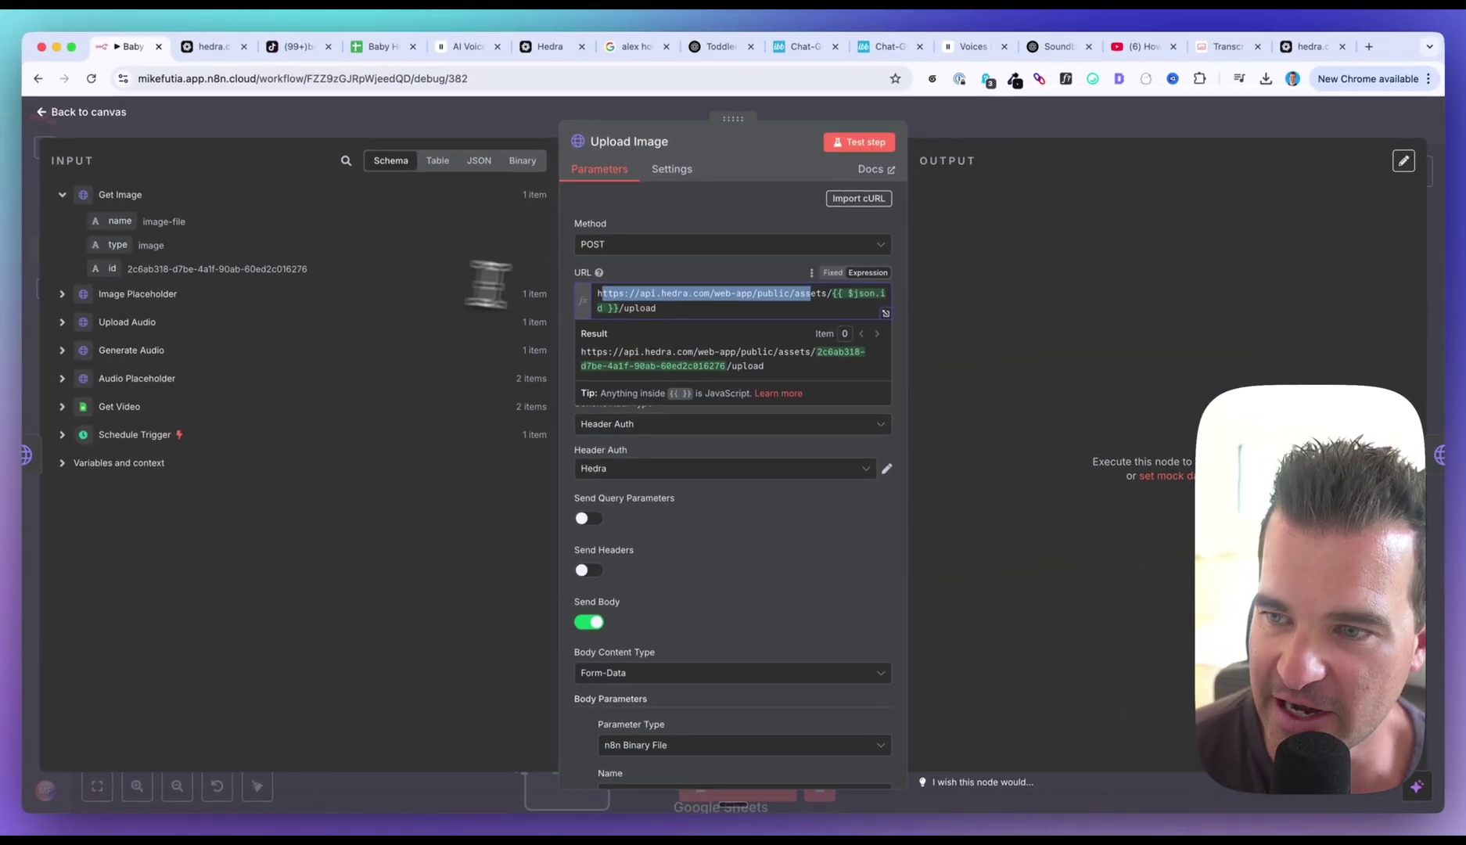
pyautogui.moveTo(620, 307); pyautogui.dragTo(659, 307)
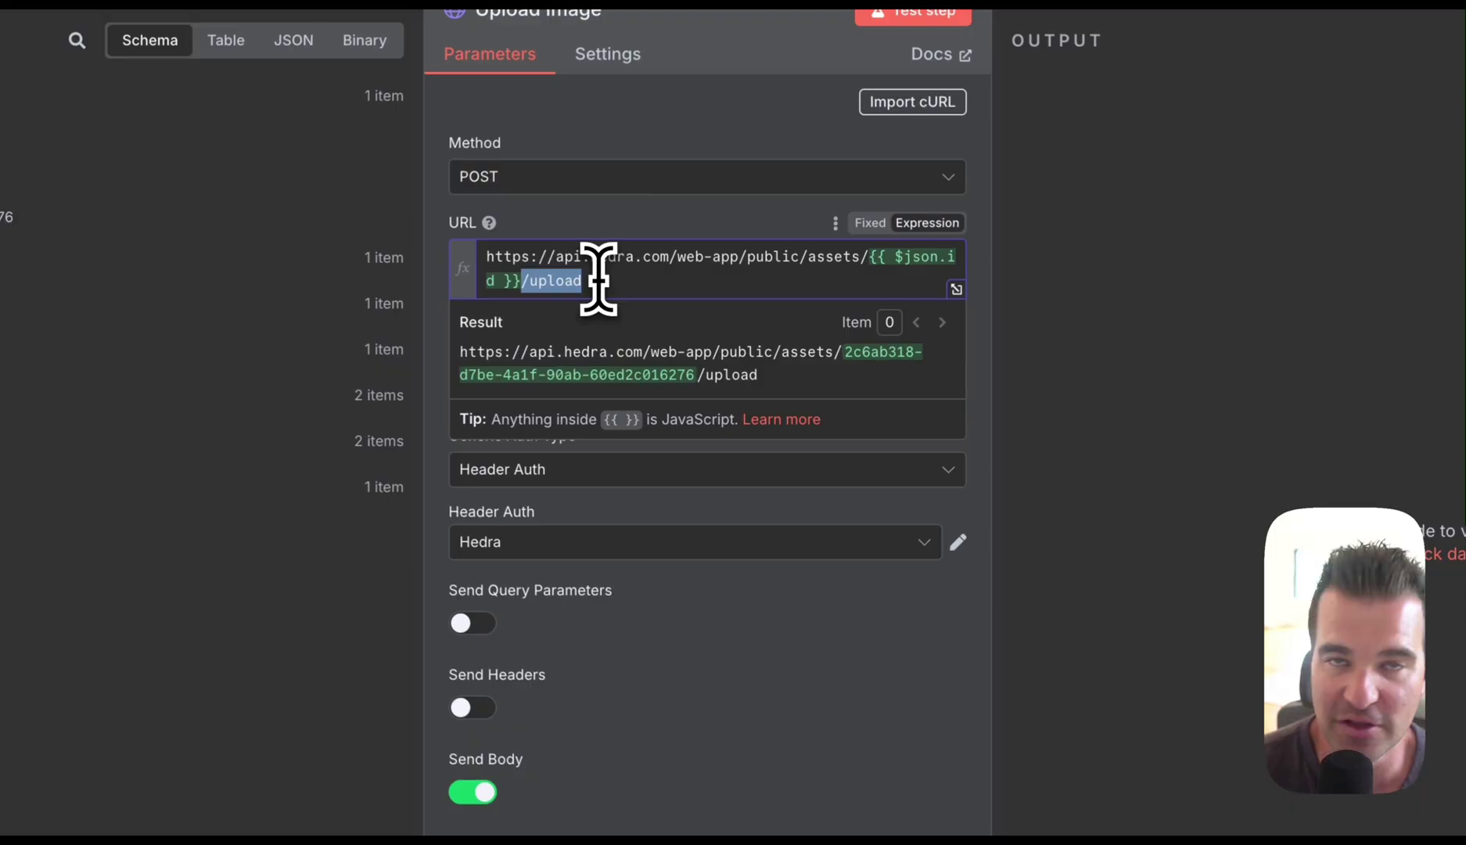
pyautogui.click(599, 279)
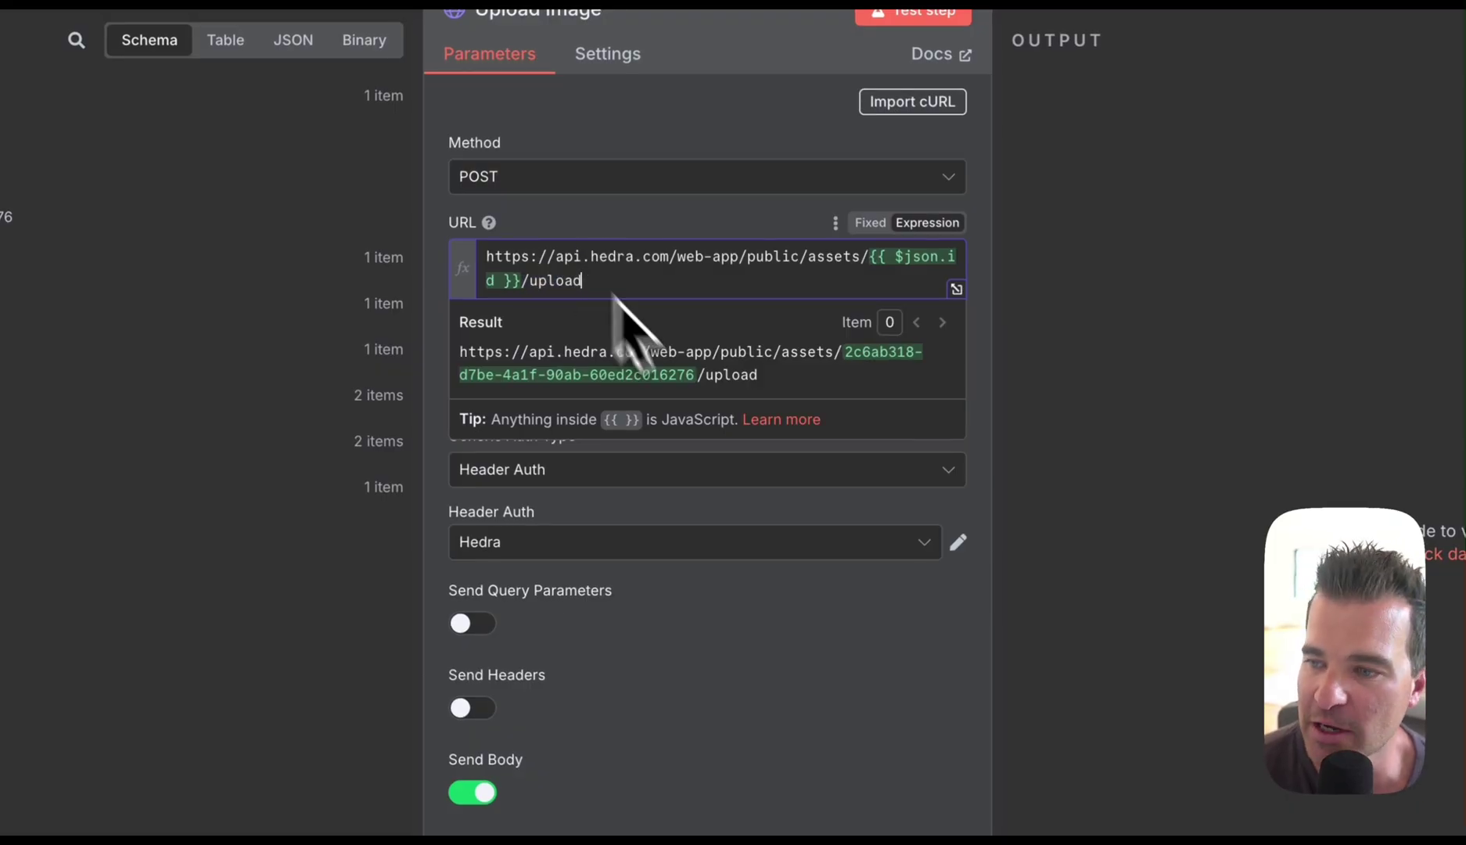
pyautogui.click(956, 289)
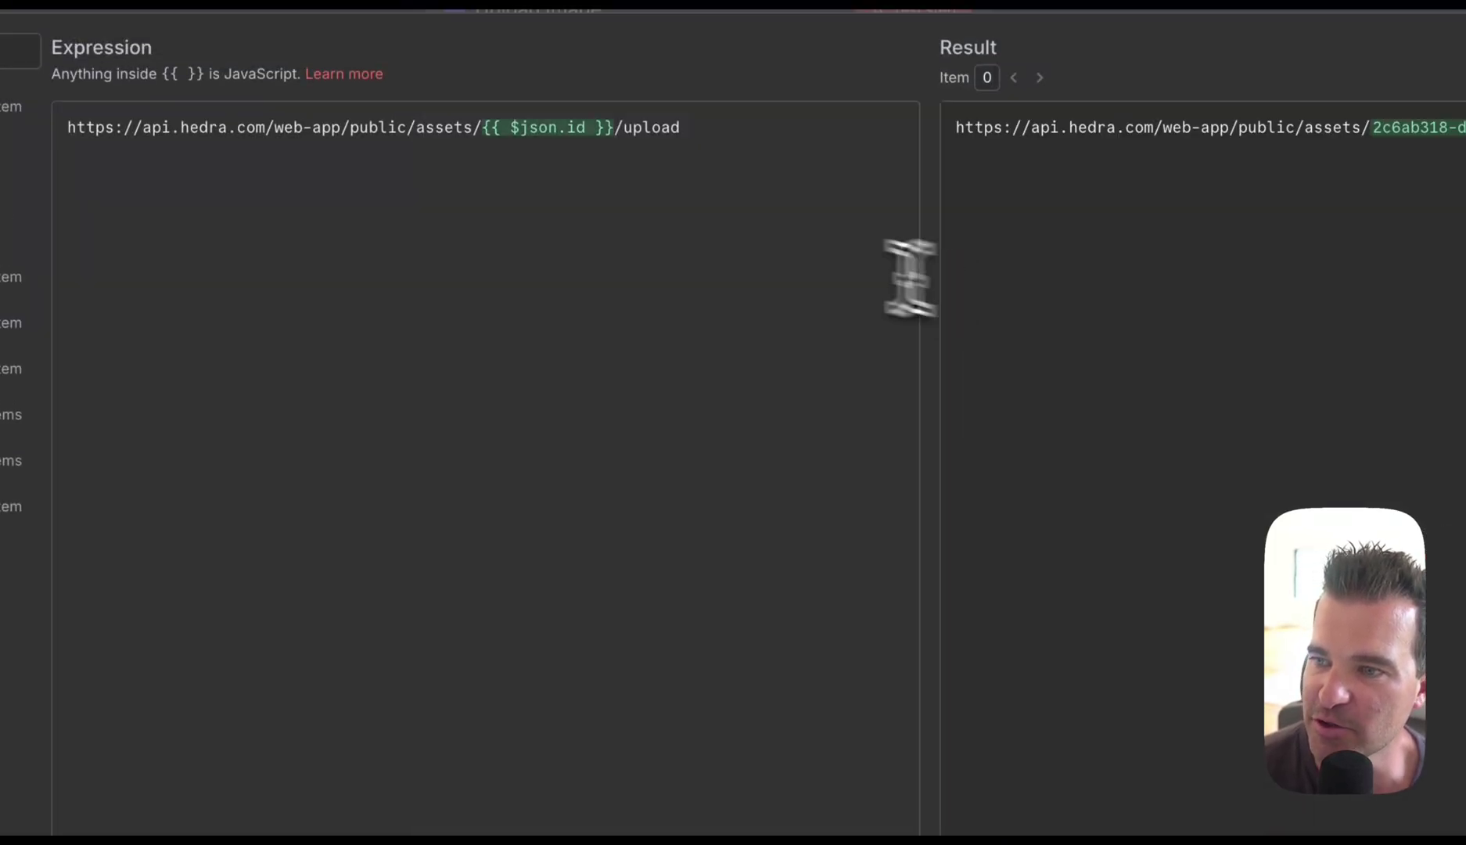
pyautogui.moveTo(334, 282); pyautogui.dragTo(959, 288)
pyautogui.click(915, 149)
# - Review the Upload Image node's Hedra header authentication and form-data body with the n8n Binary File parameter
pyautogui.scroll(-1, 911, 362)
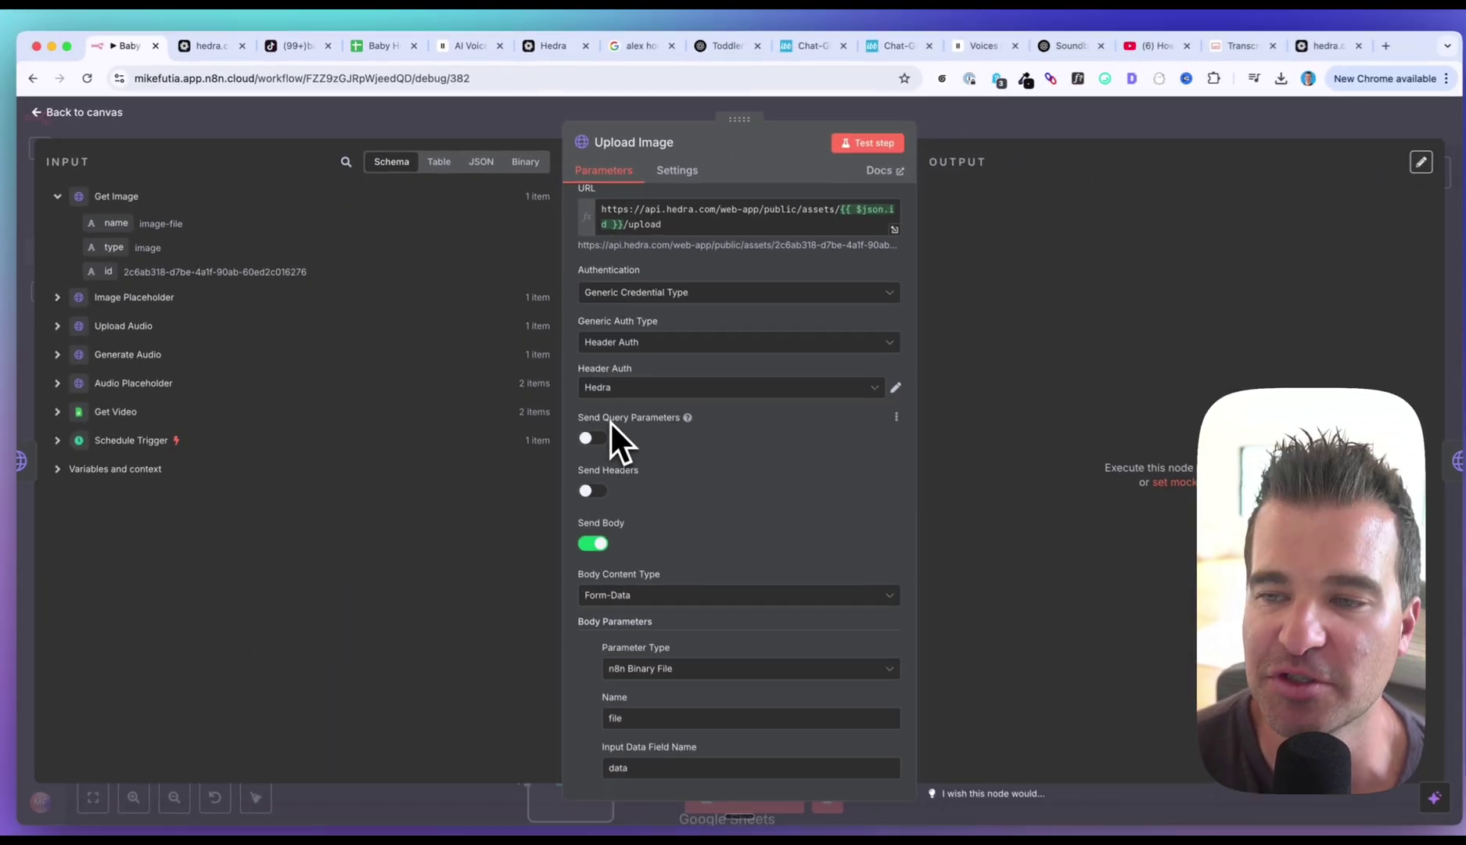
pyautogui.scroll(-3, 727, 395)
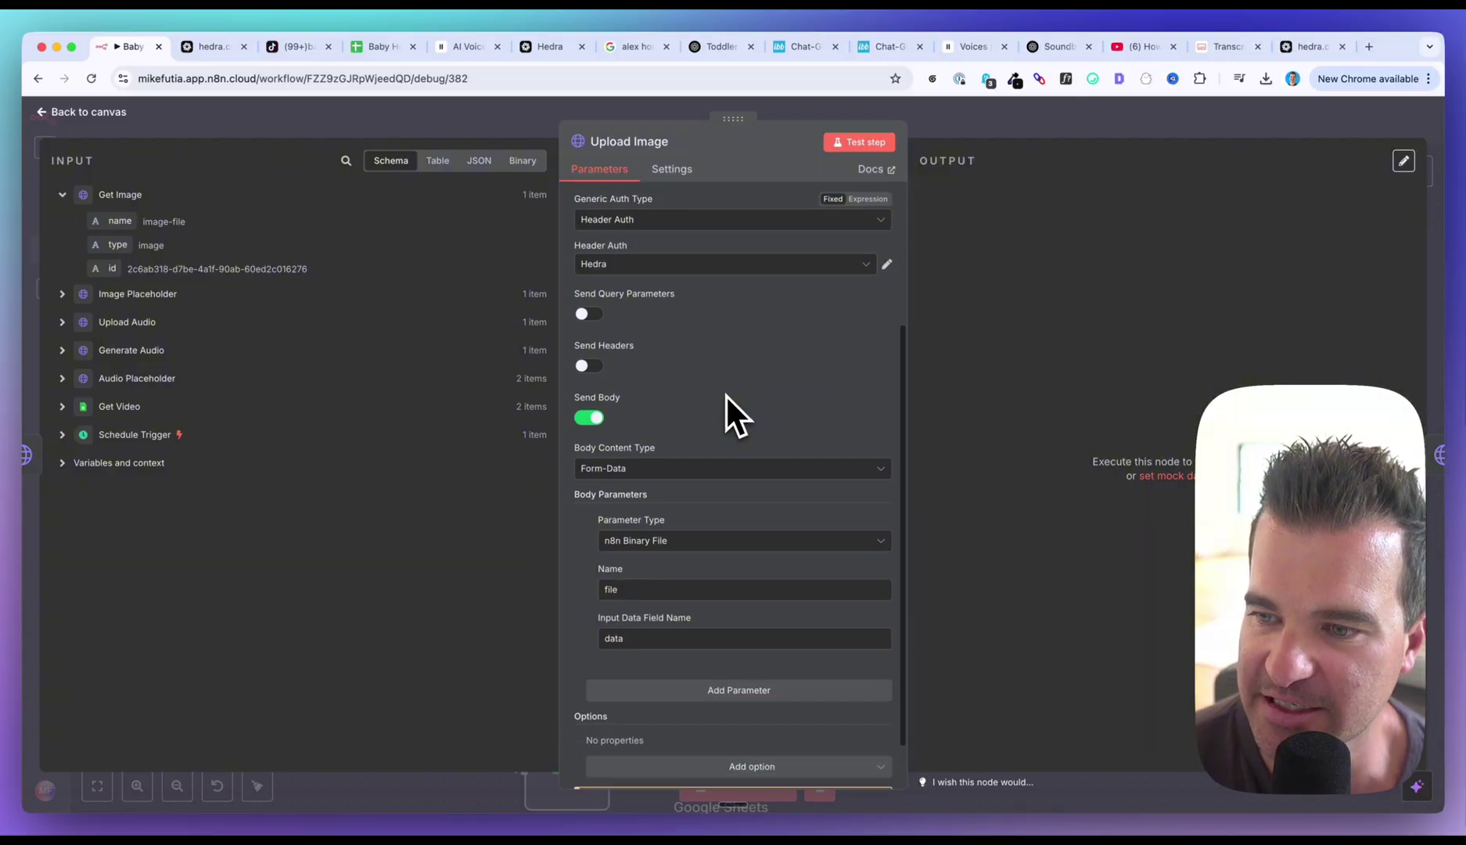
pyautogui.scroll(-2, 725, 394)
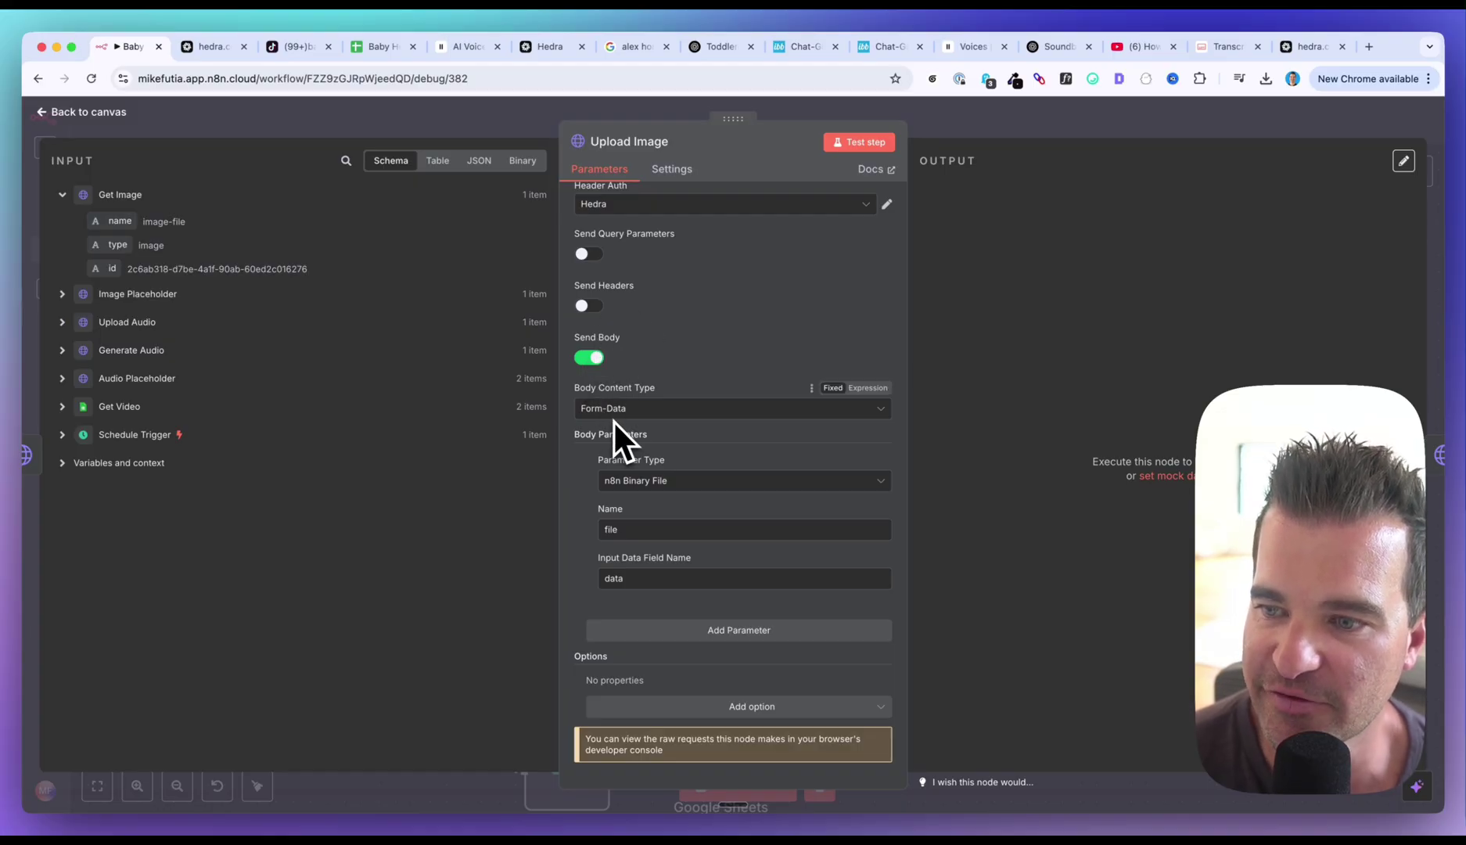
pyautogui.click(625, 530)
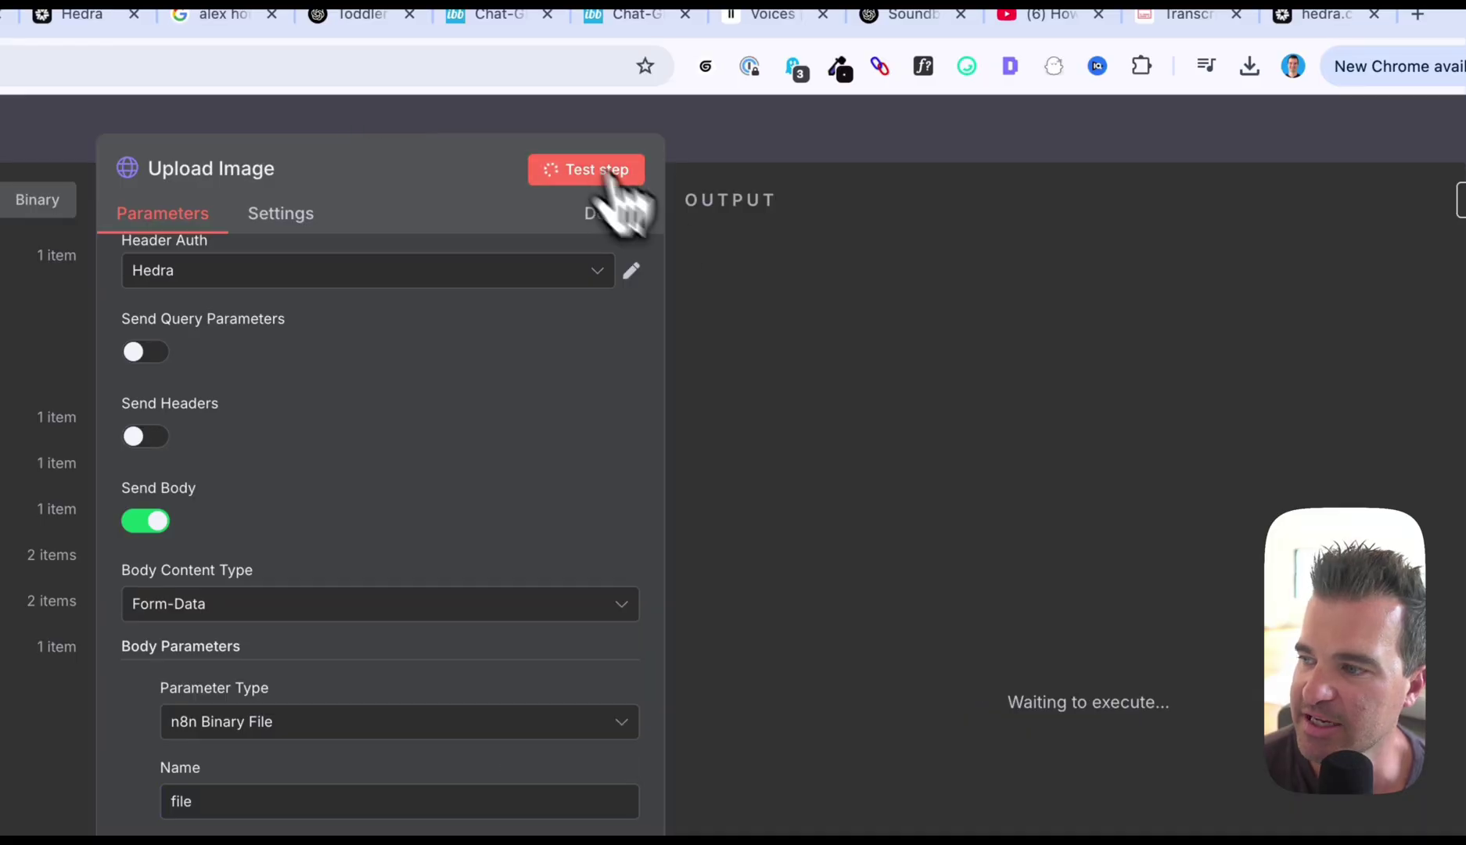
# - Test the Upload Image node, view its output as JSON and as a table, and highlight the thumbnail_url value
pyautogui.click(858, 142)
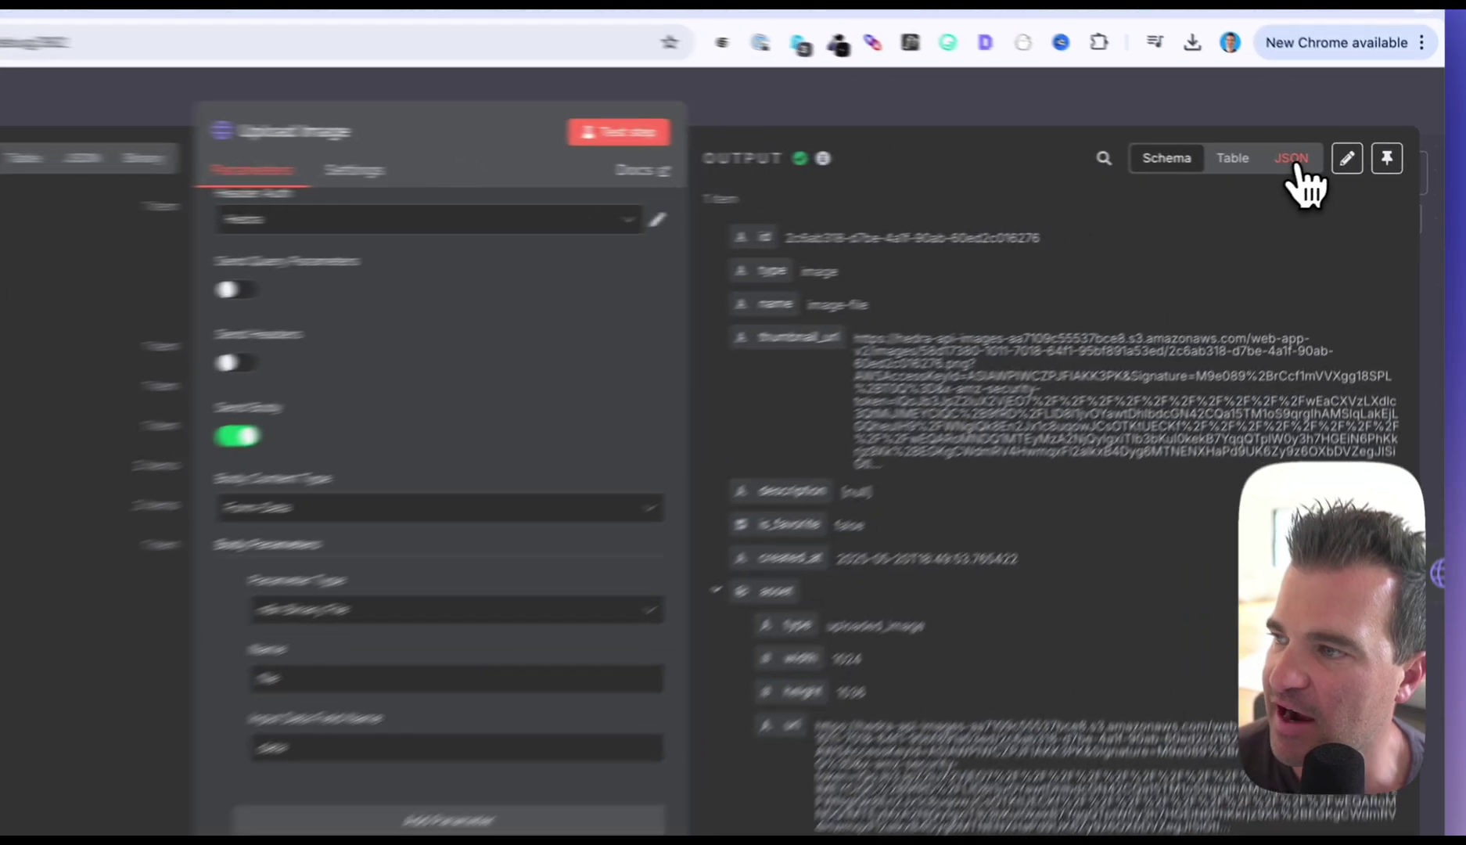
pyautogui.click(1335, 161)
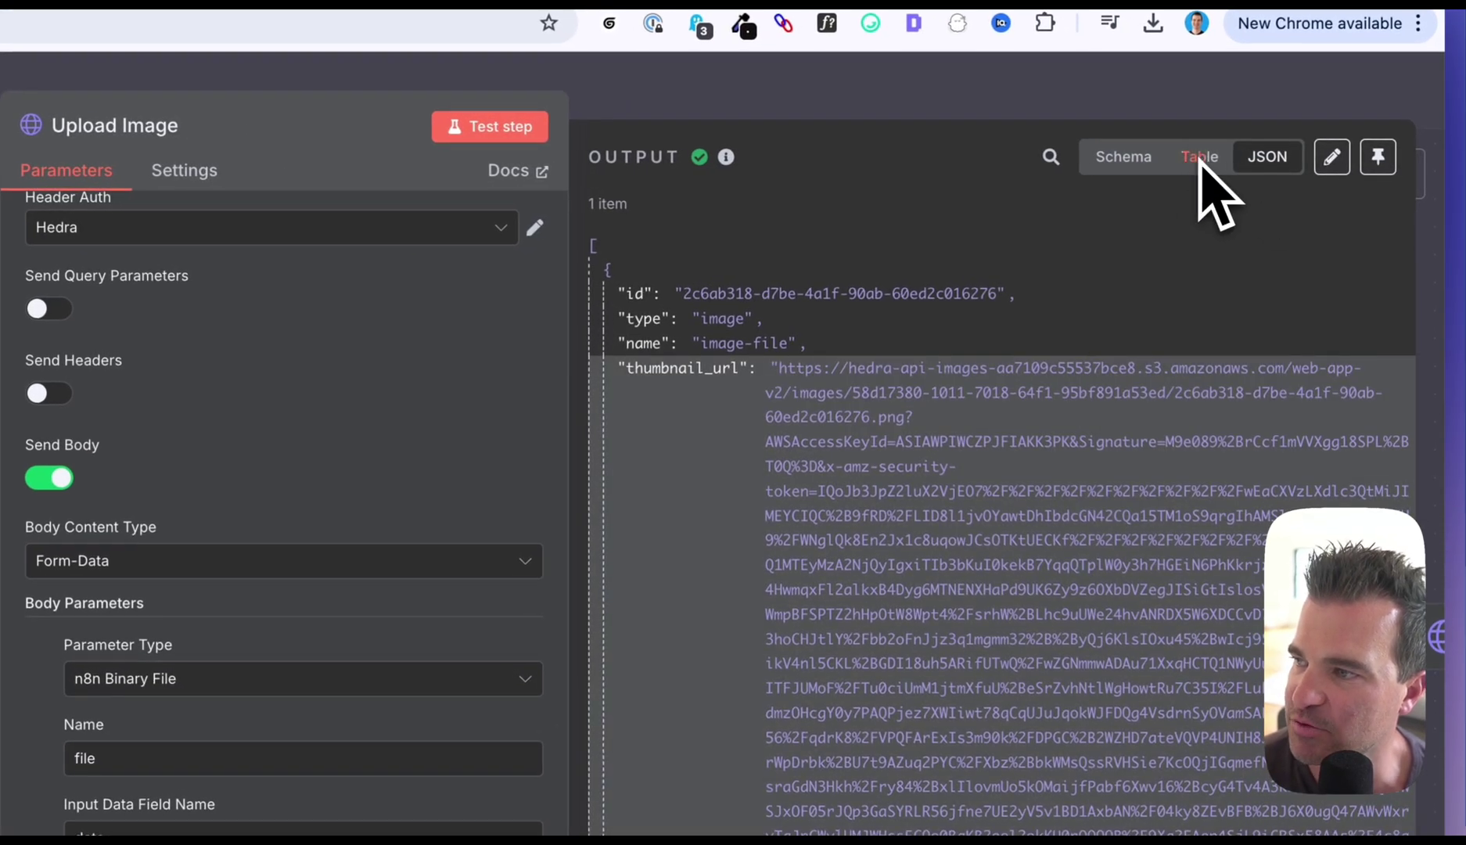
pyautogui.click(1202, 161)
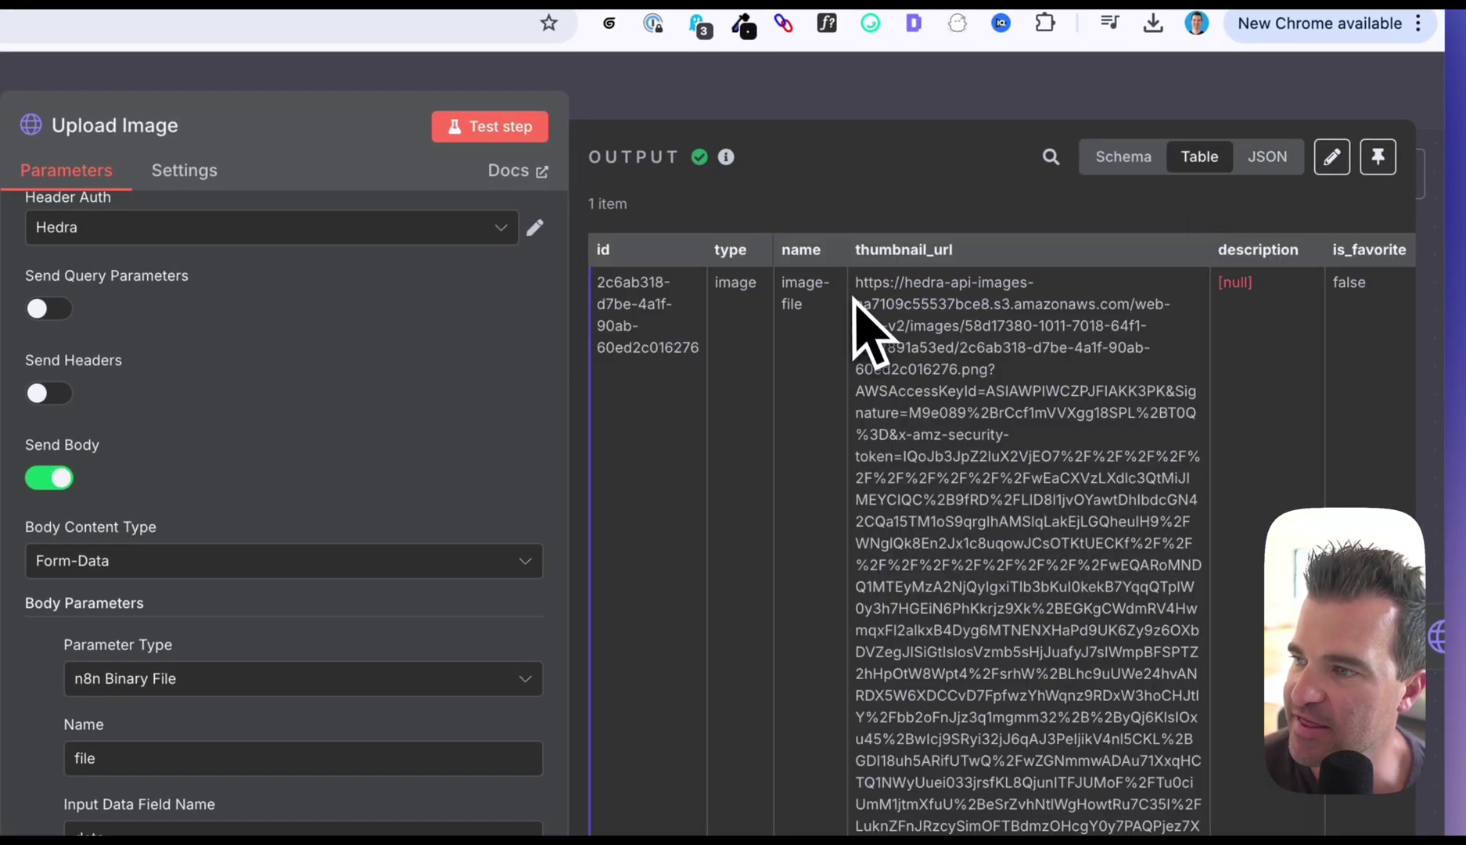
pyautogui.moveTo(856, 282); pyautogui.dragTo(1063, 600)
pyautogui.scroll(3, 997, 420)
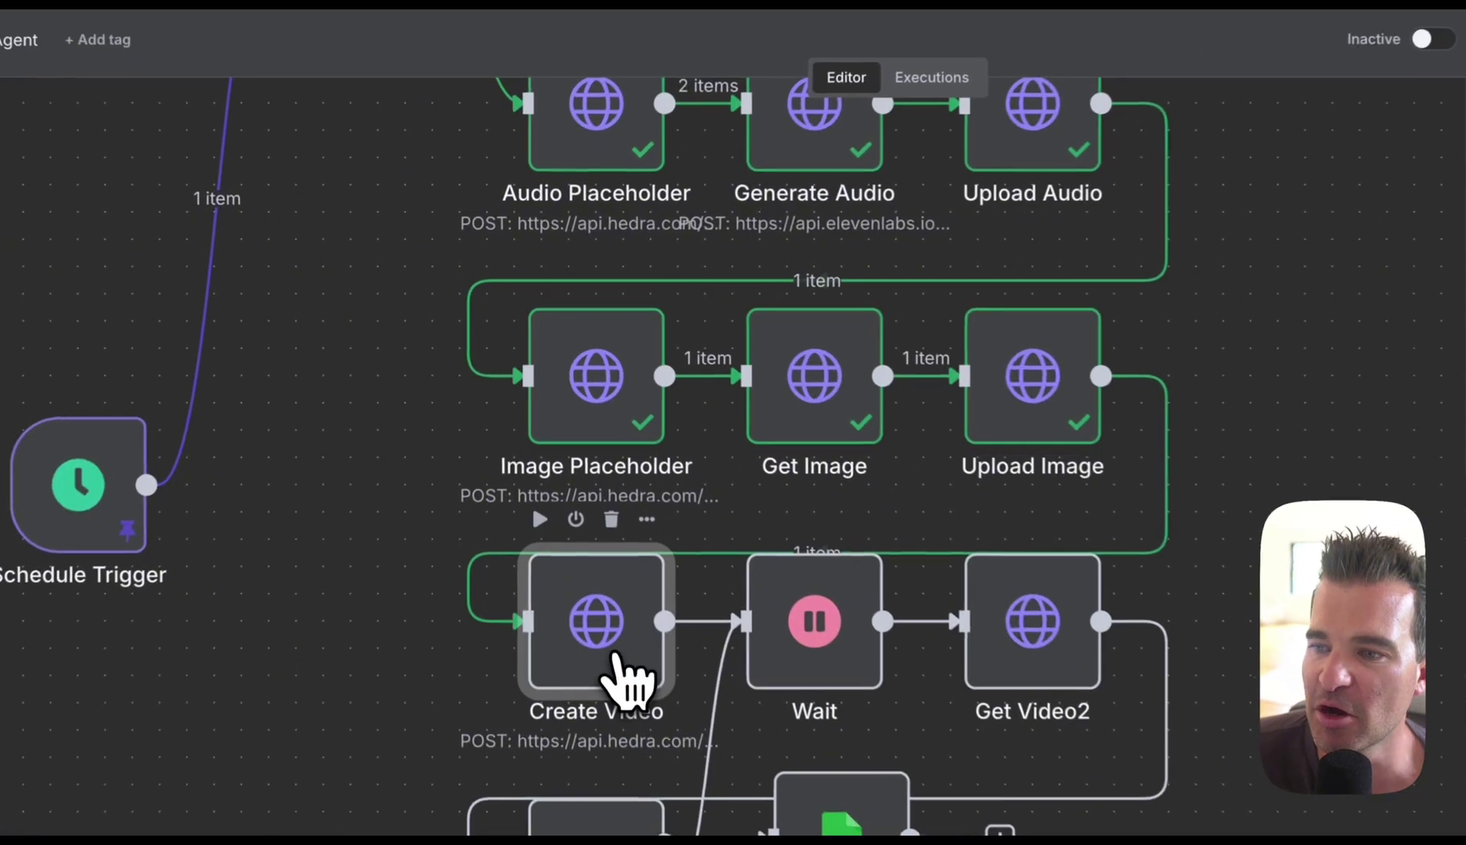
pyautogui.doubleClick(579, 508)
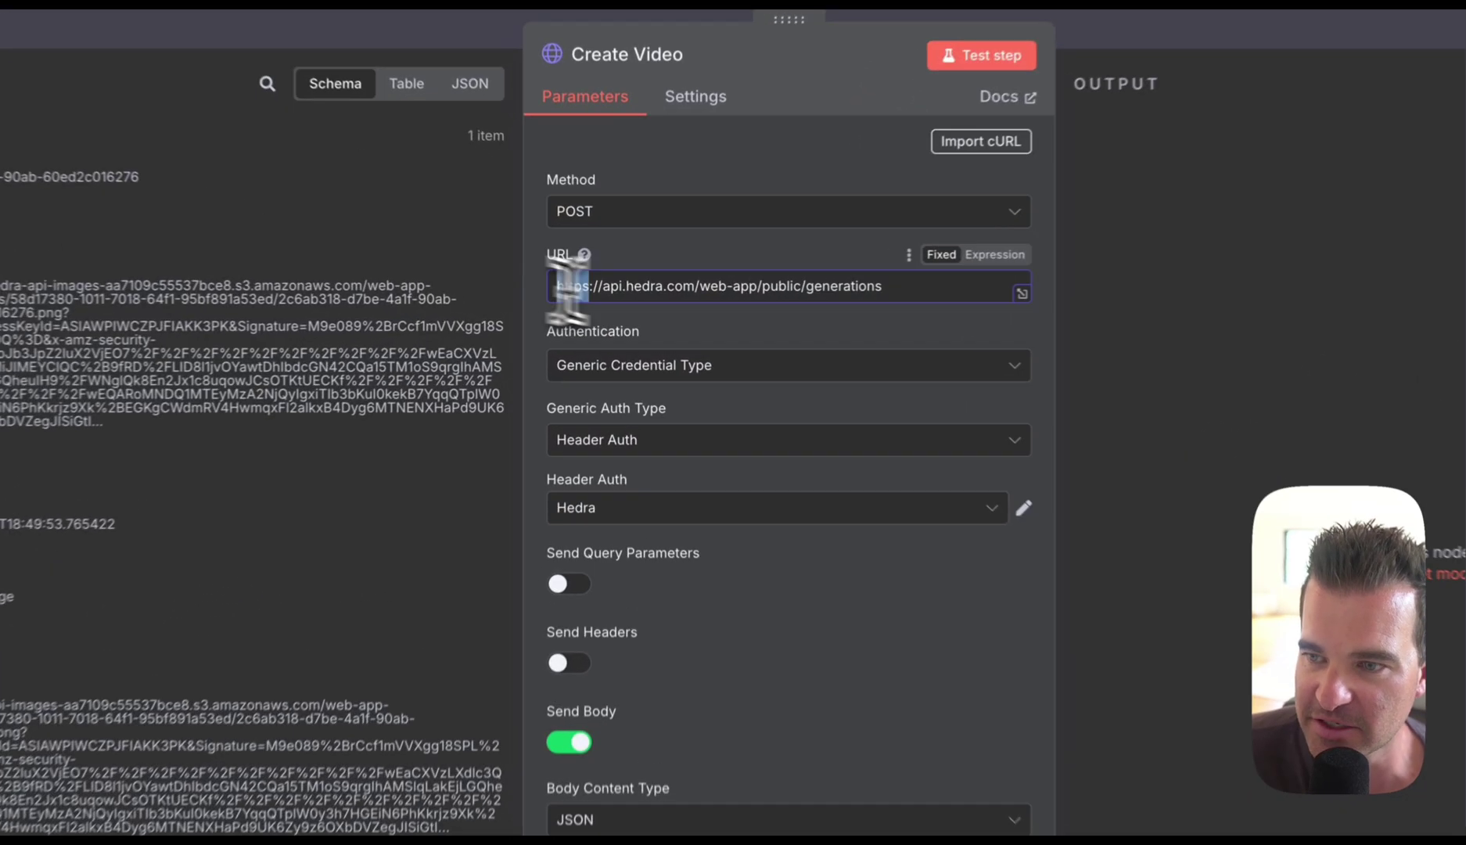
pyautogui.moveTo(584, 293); pyautogui.dragTo(762, 290)
pyautogui.moveTo(853, 278); pyautogui.dragTo(906, 281)
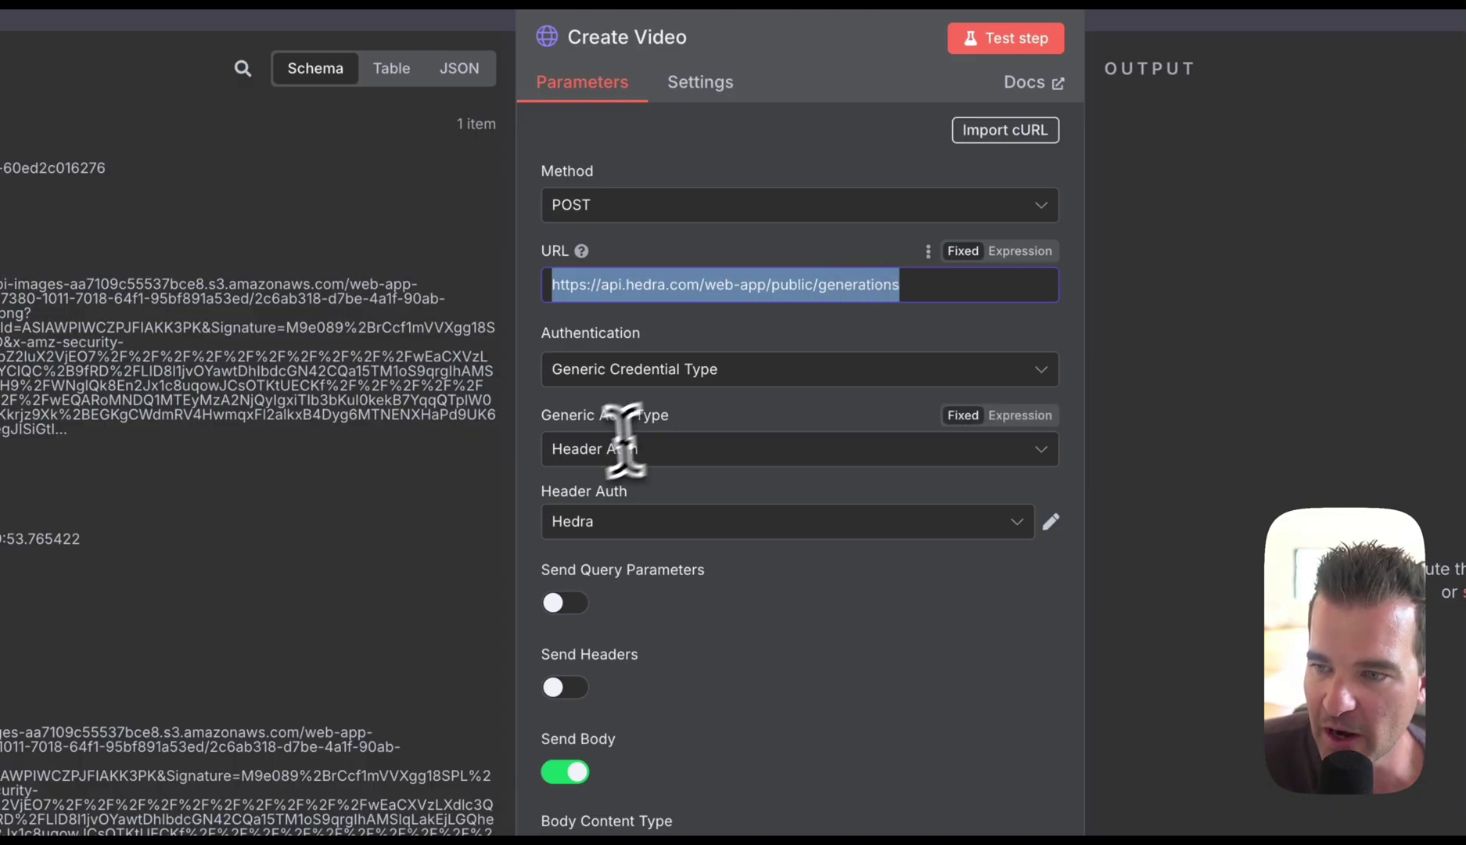
pyautogui.click(523, 526)
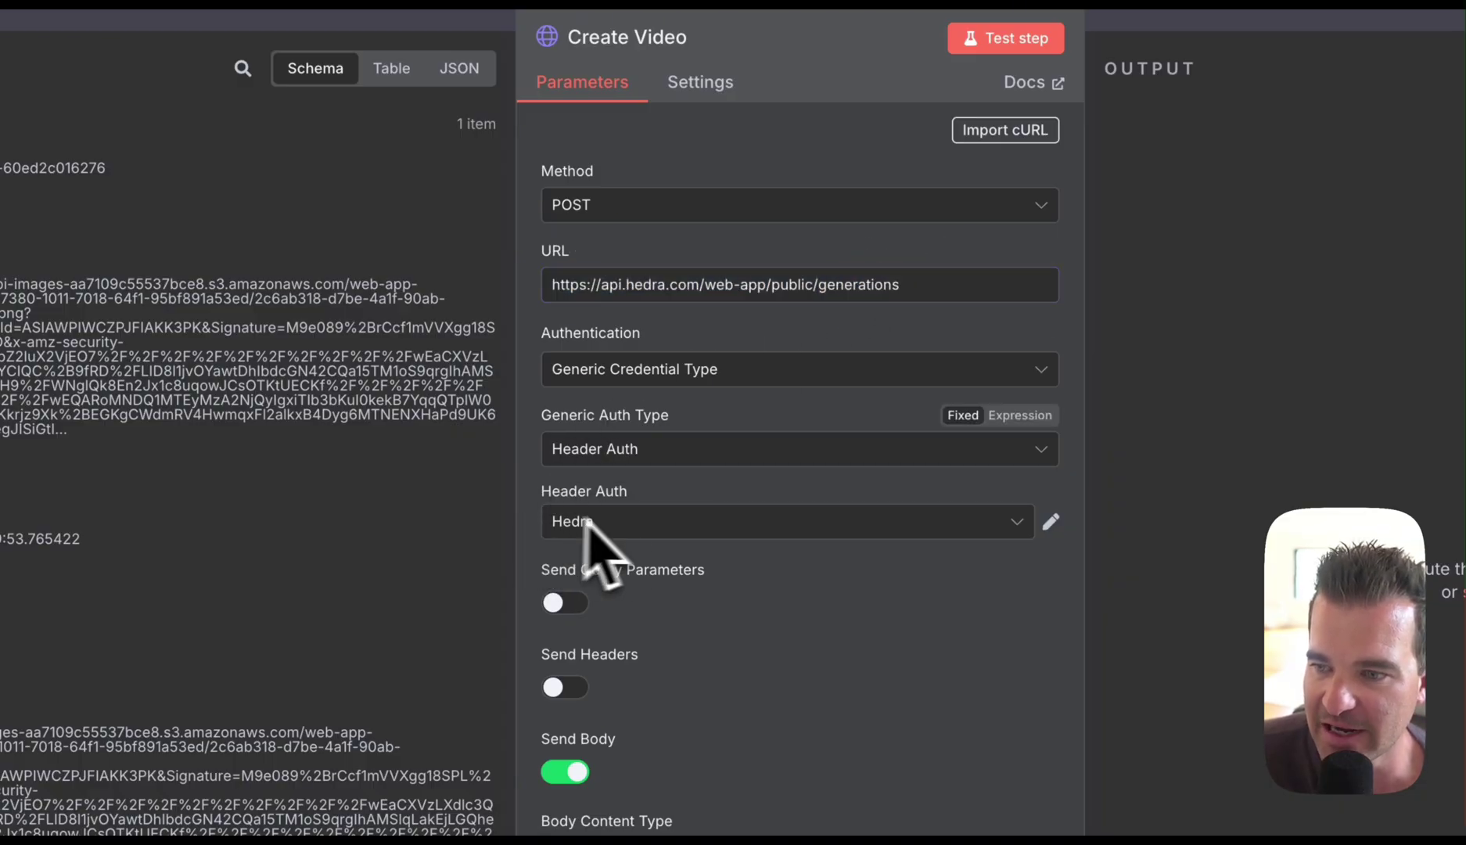
# - Look over the Create Video node's body settings and open its JSON body in the full expression editor
pyautogui.scroll(-5, 626, 547)
pyautogui.scroll(-2, 633, 540)
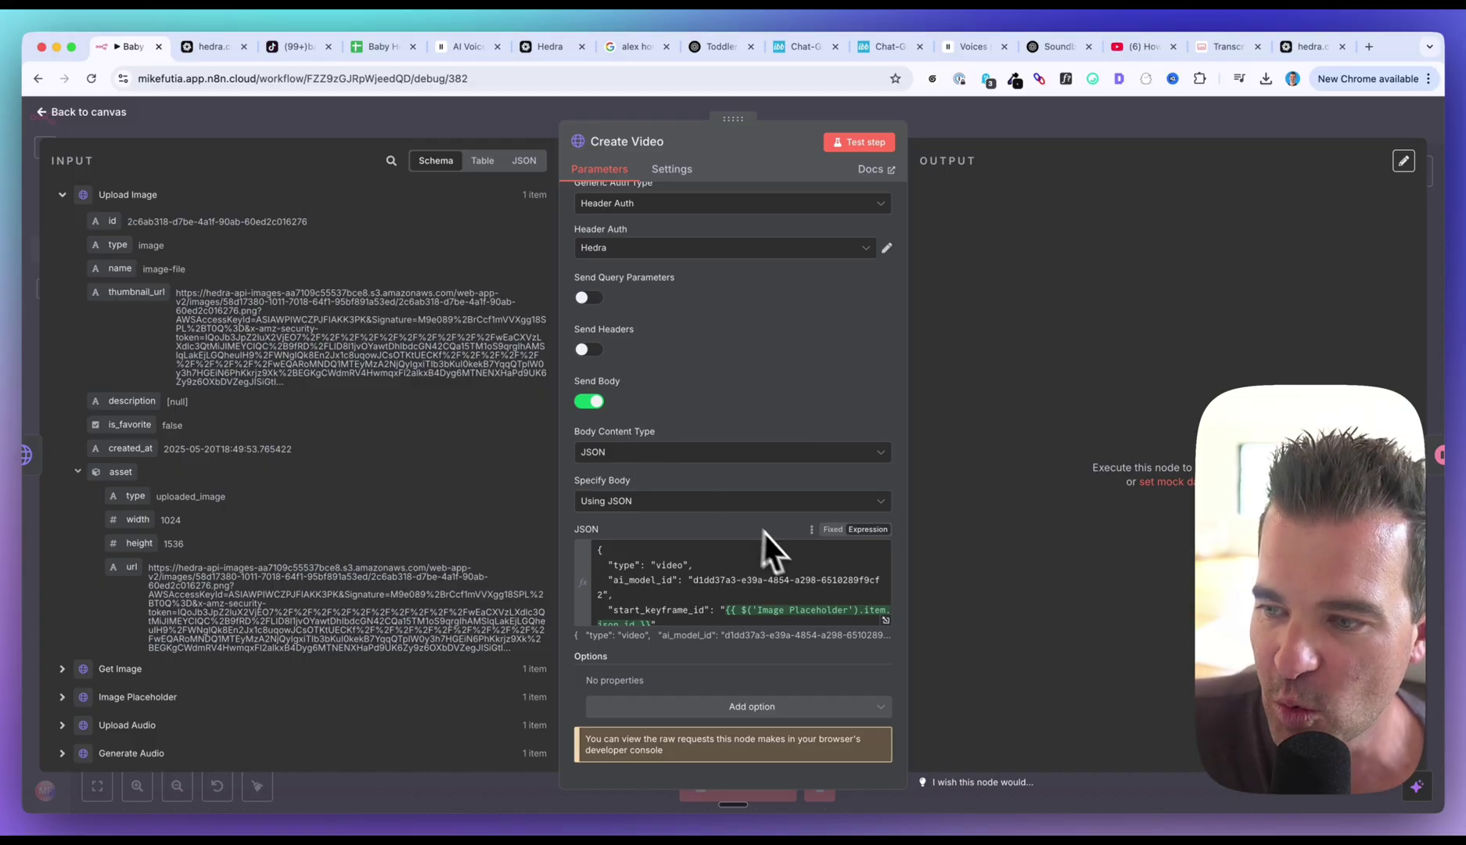
pyautogui.click(886, 622)
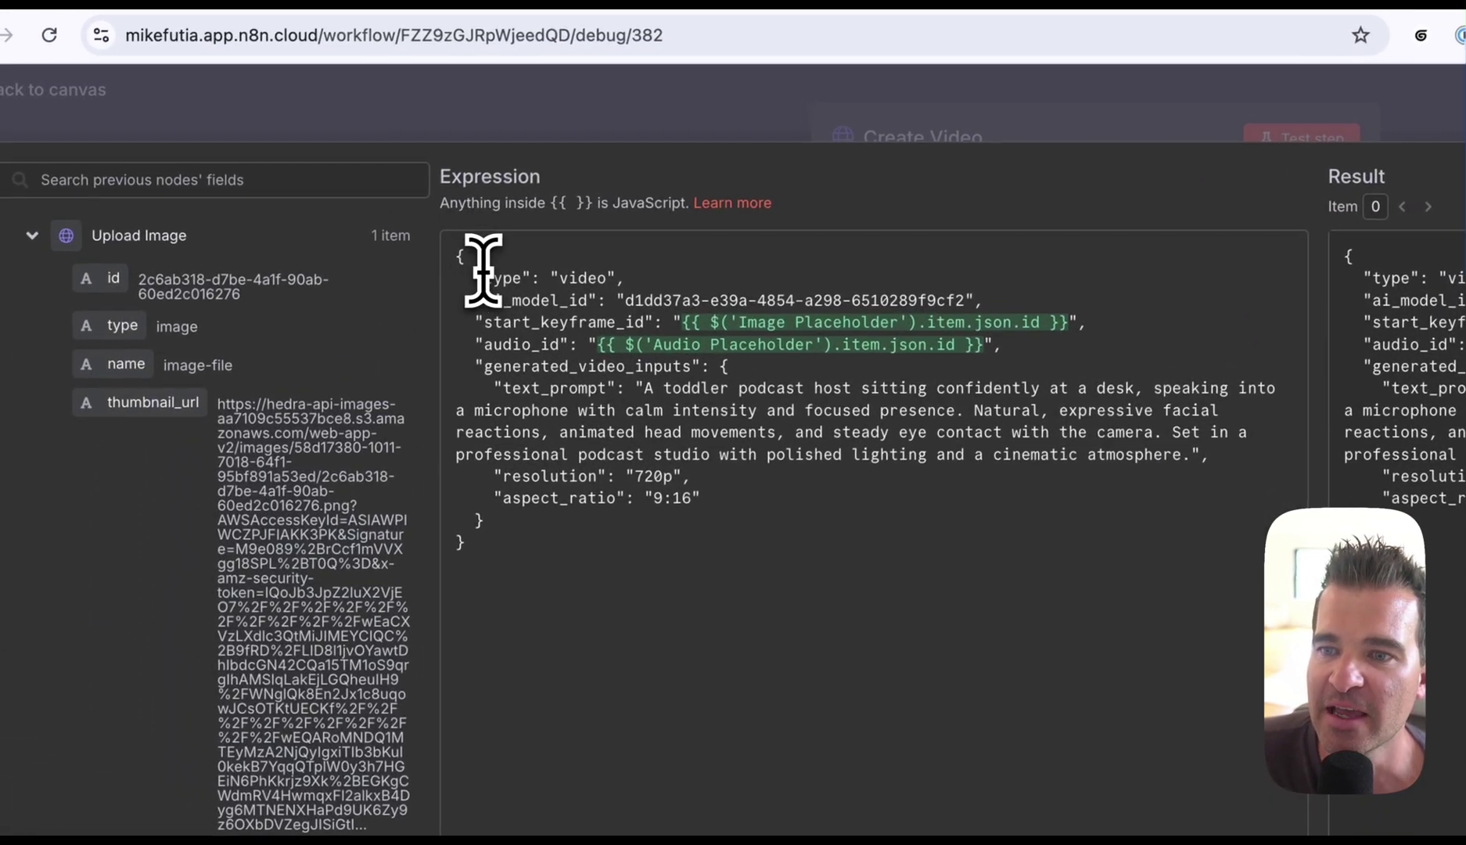
# - Highlight the type, ai_model_id, text_prompt, 720p resolution and 9:16 aspect_ratio entries in the Create Video JSON body
pyautogui.doubleClick(503, 278)
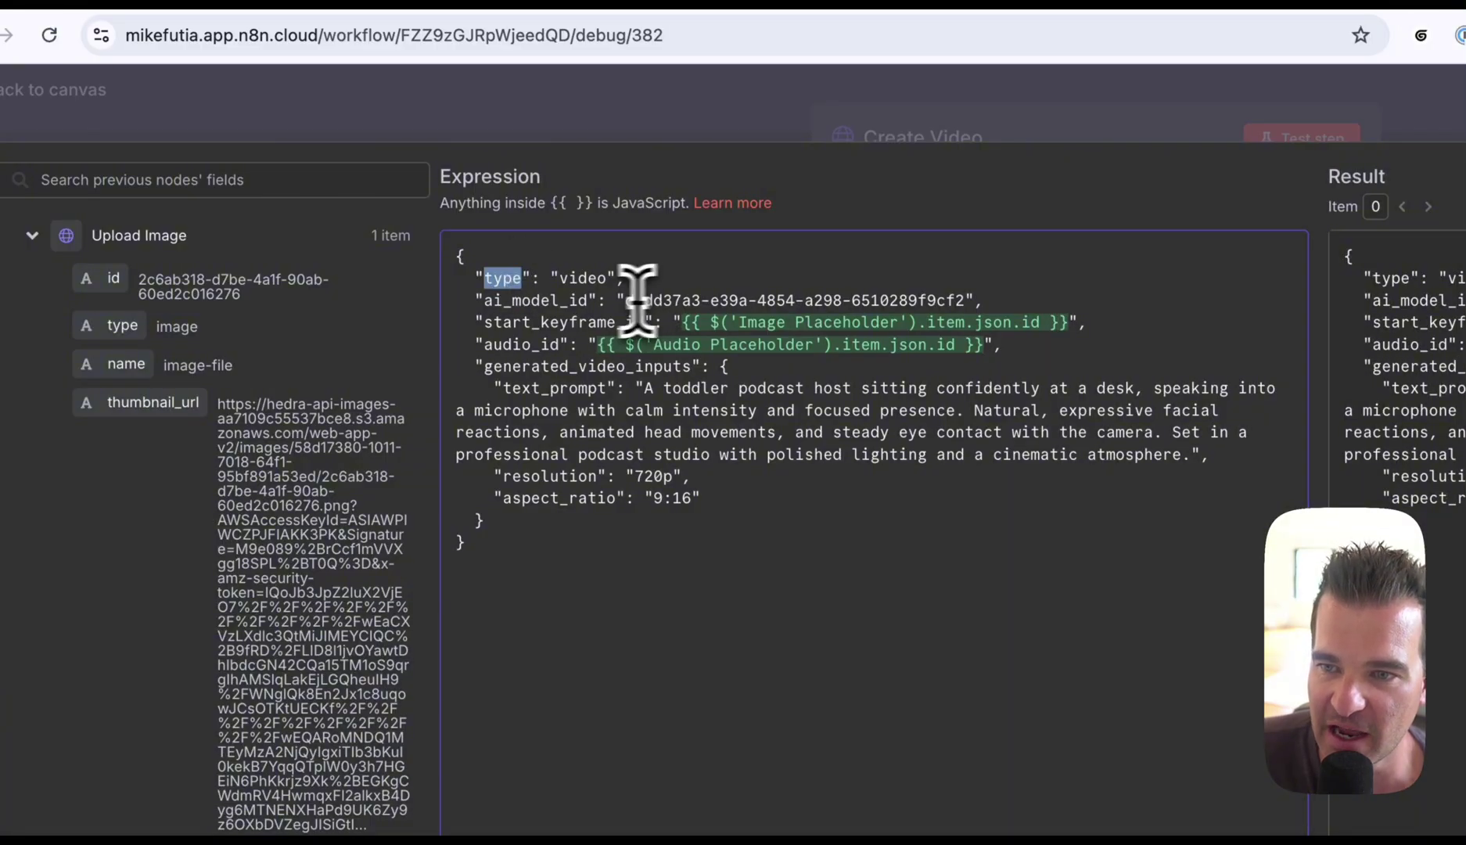
pyautogui.moveTo(483, 301); pyautogui.dragTo(554, 299)
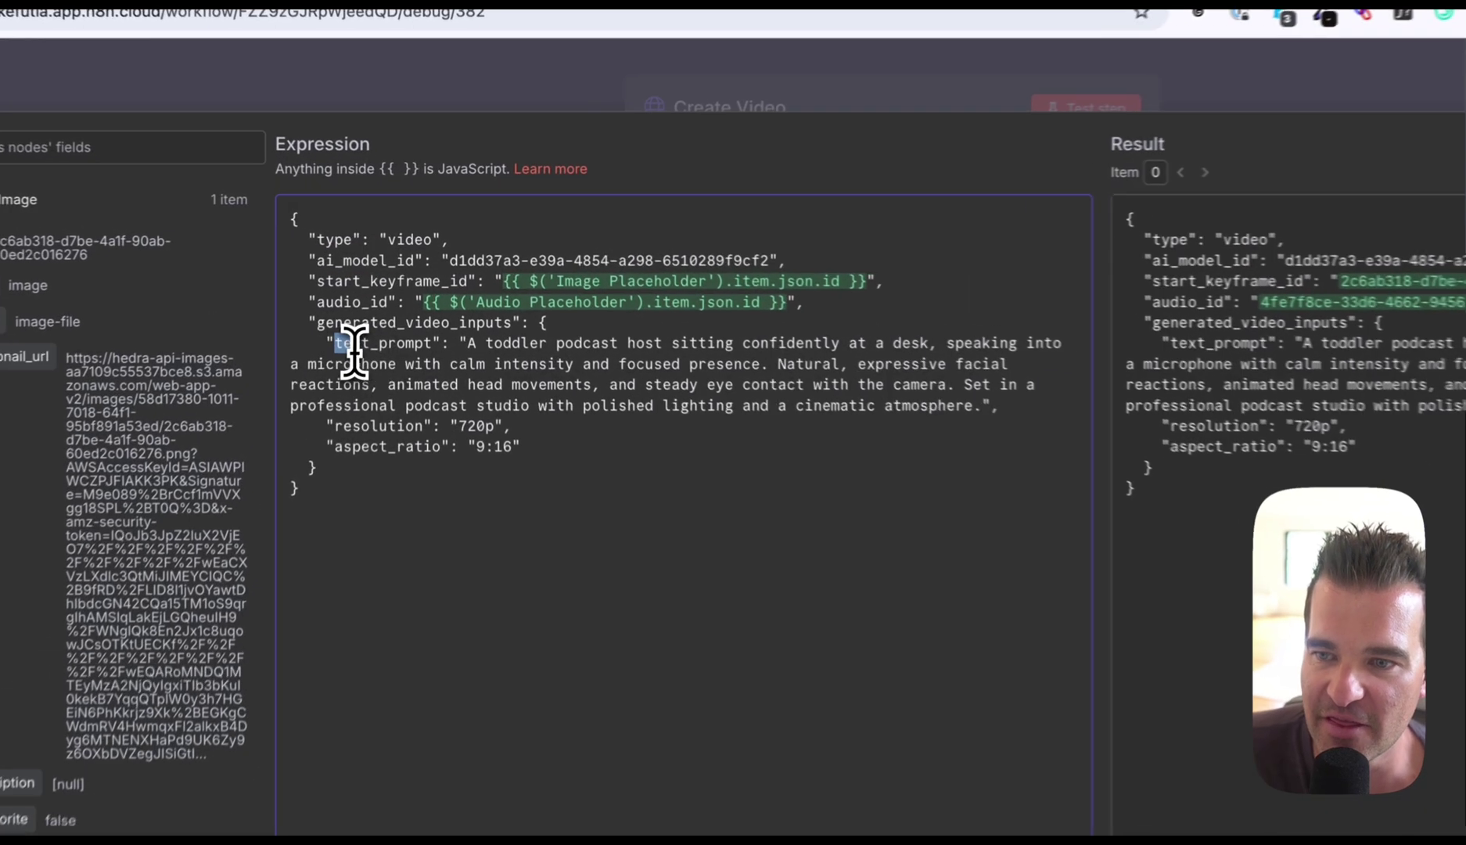
pyautogui.doubleClick(422, 296)
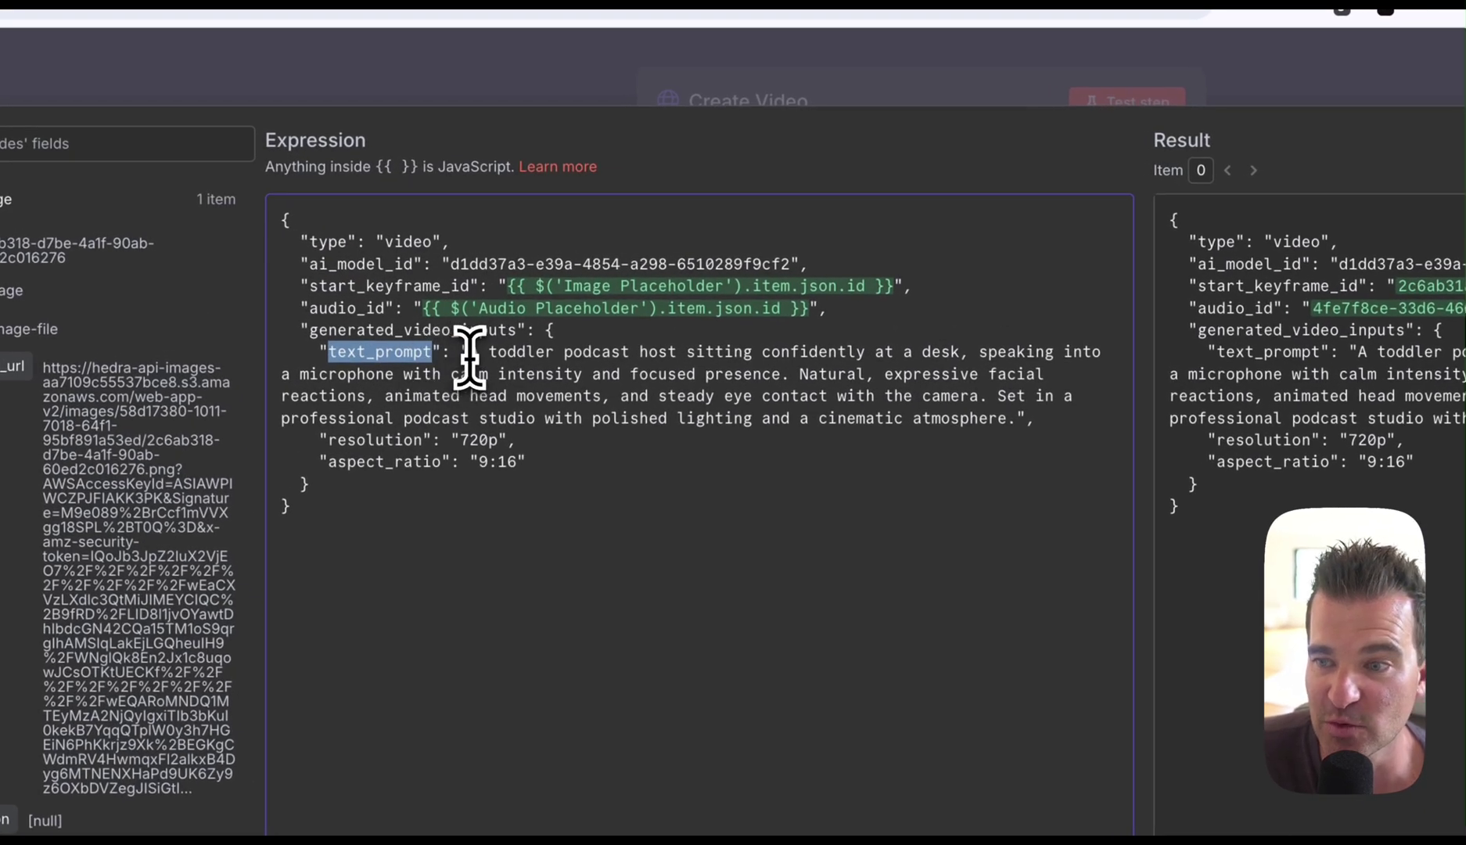
pyautogui.moveTo(468, 352); pyautogui.dragTo(1016, 417)
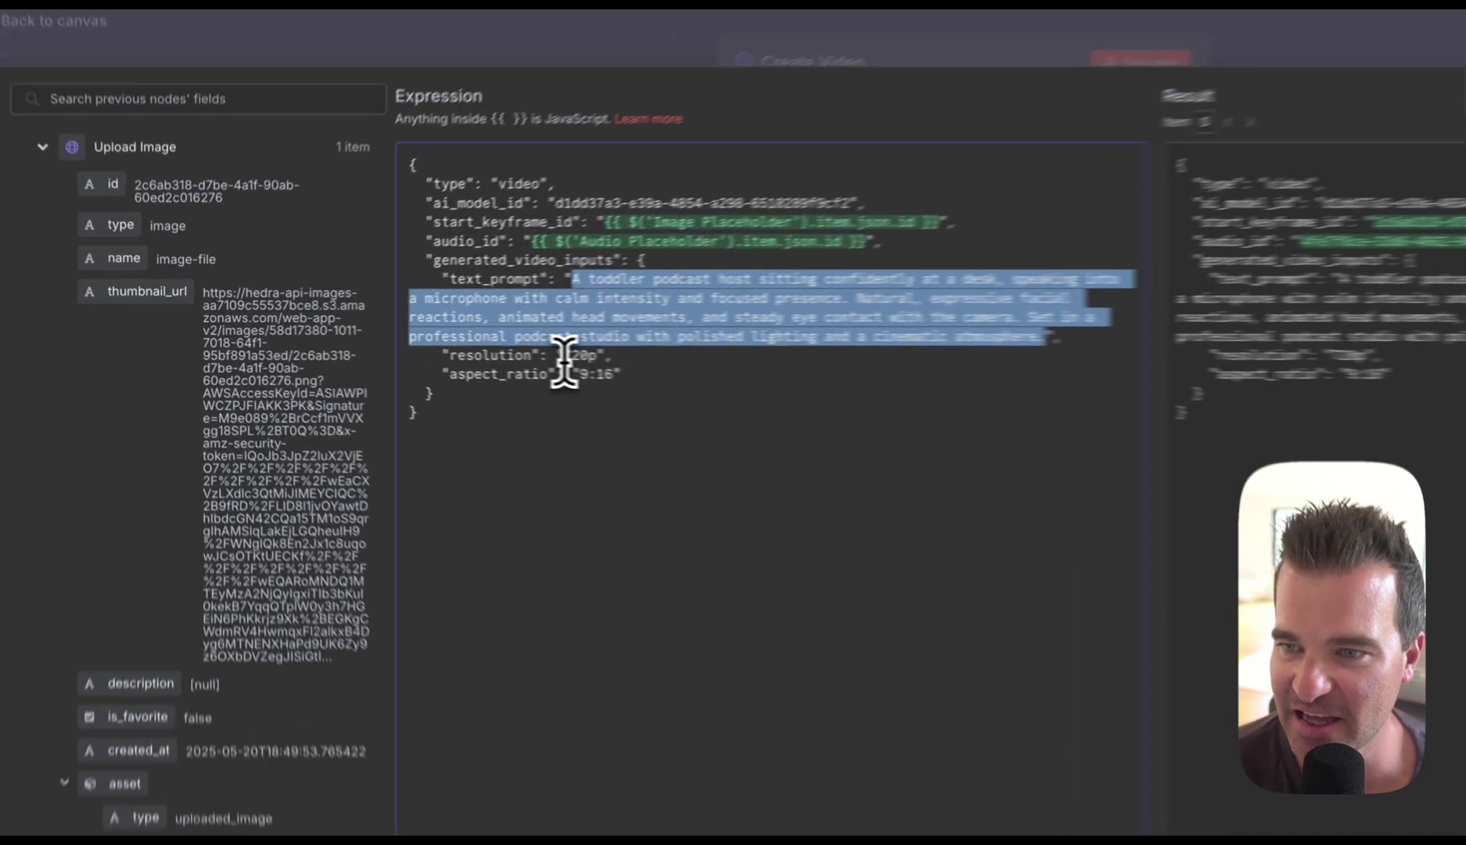
pyautogui.doubleClick(463, 350)
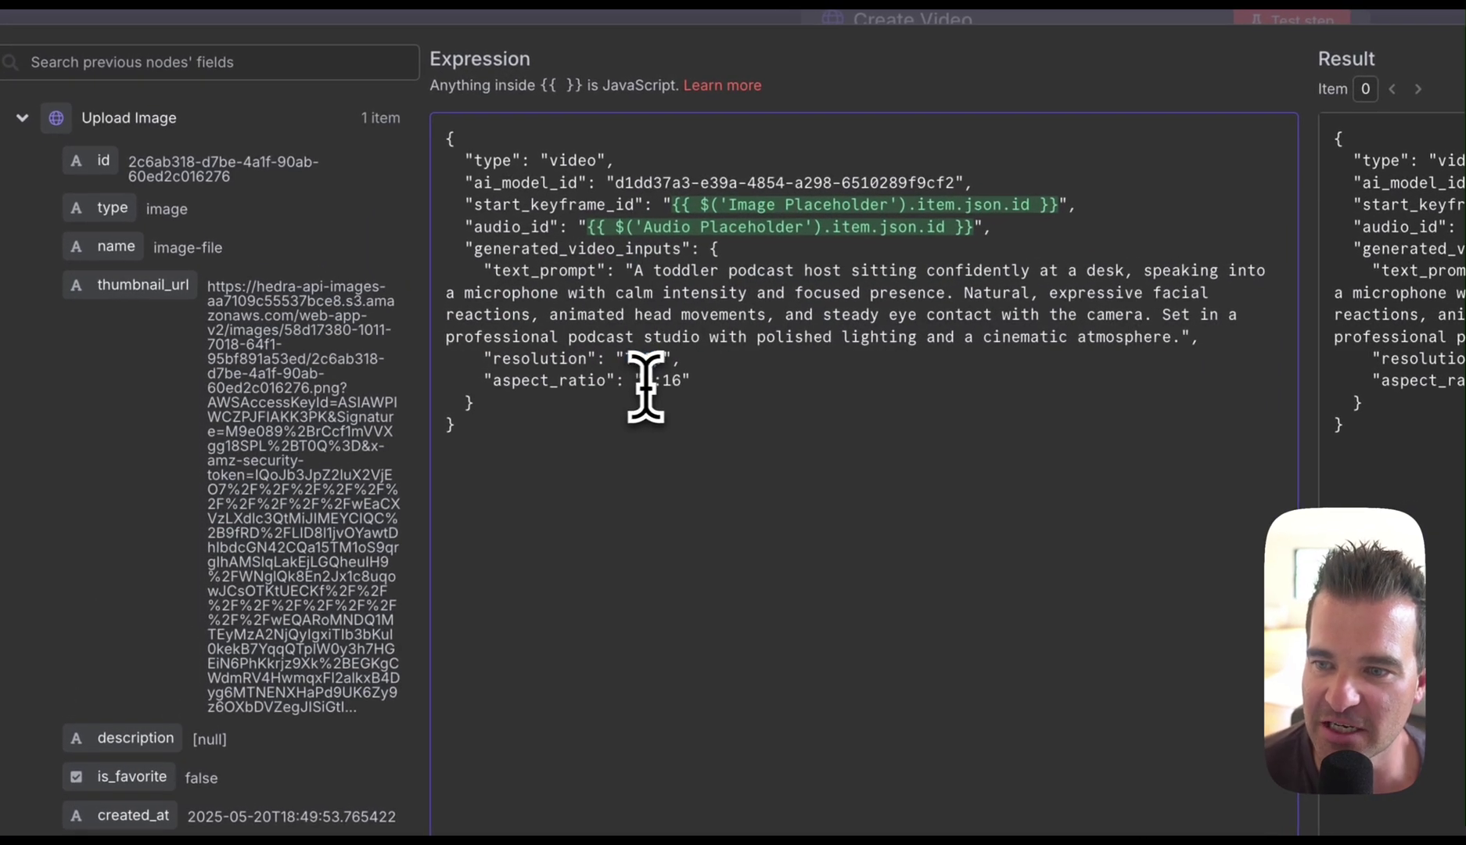
pyautogui.moveTo(643, 381); pyautogui.dragTo(669, 382)
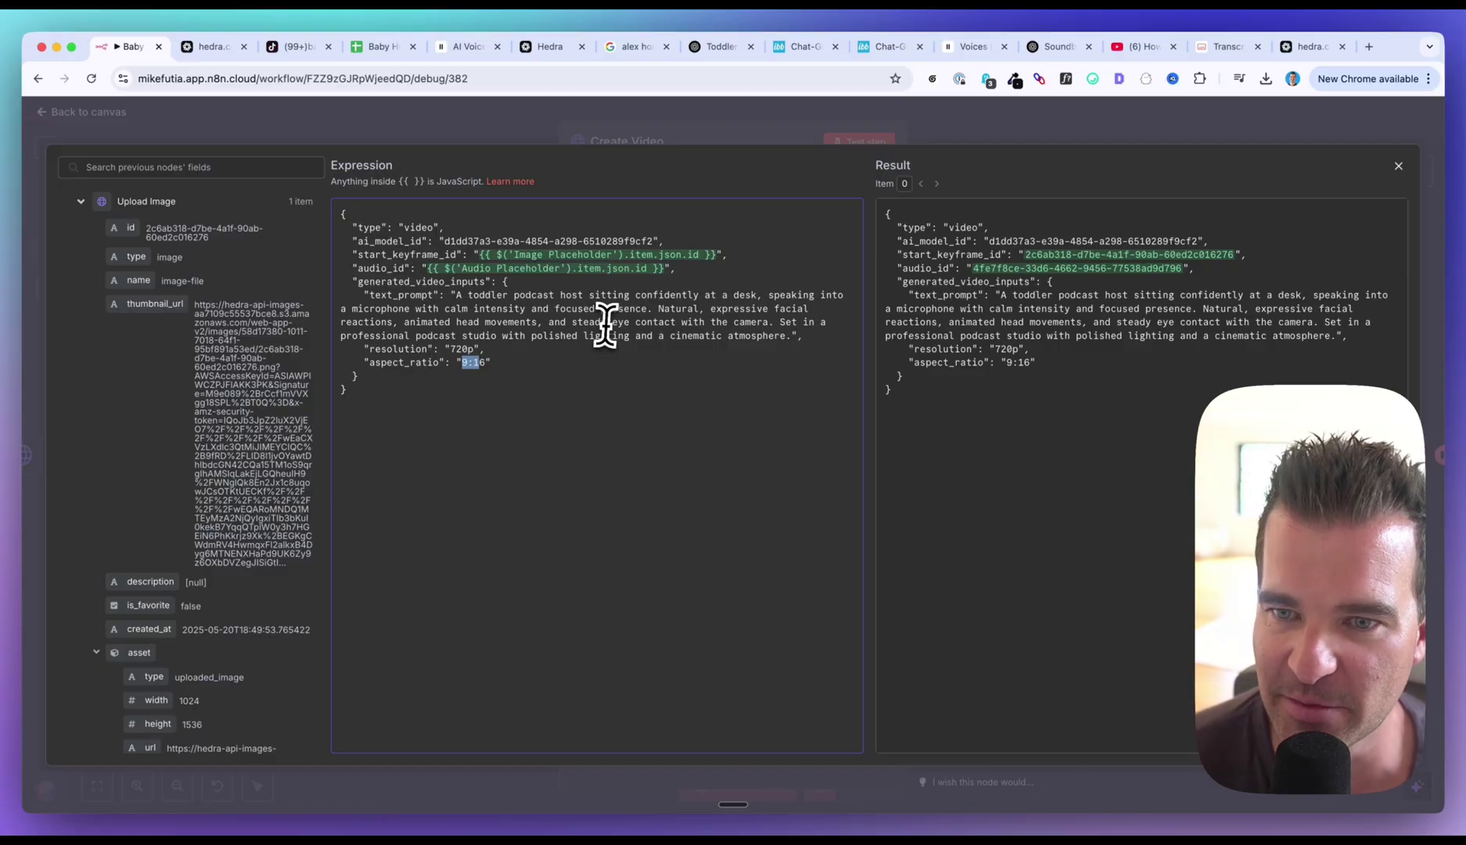
# - Highlight start_keyframe_id, demonstrate mapping the Image Placeholder id into the Create Video JSON body, and undo the insertion
pyautogui.click(82, 201)
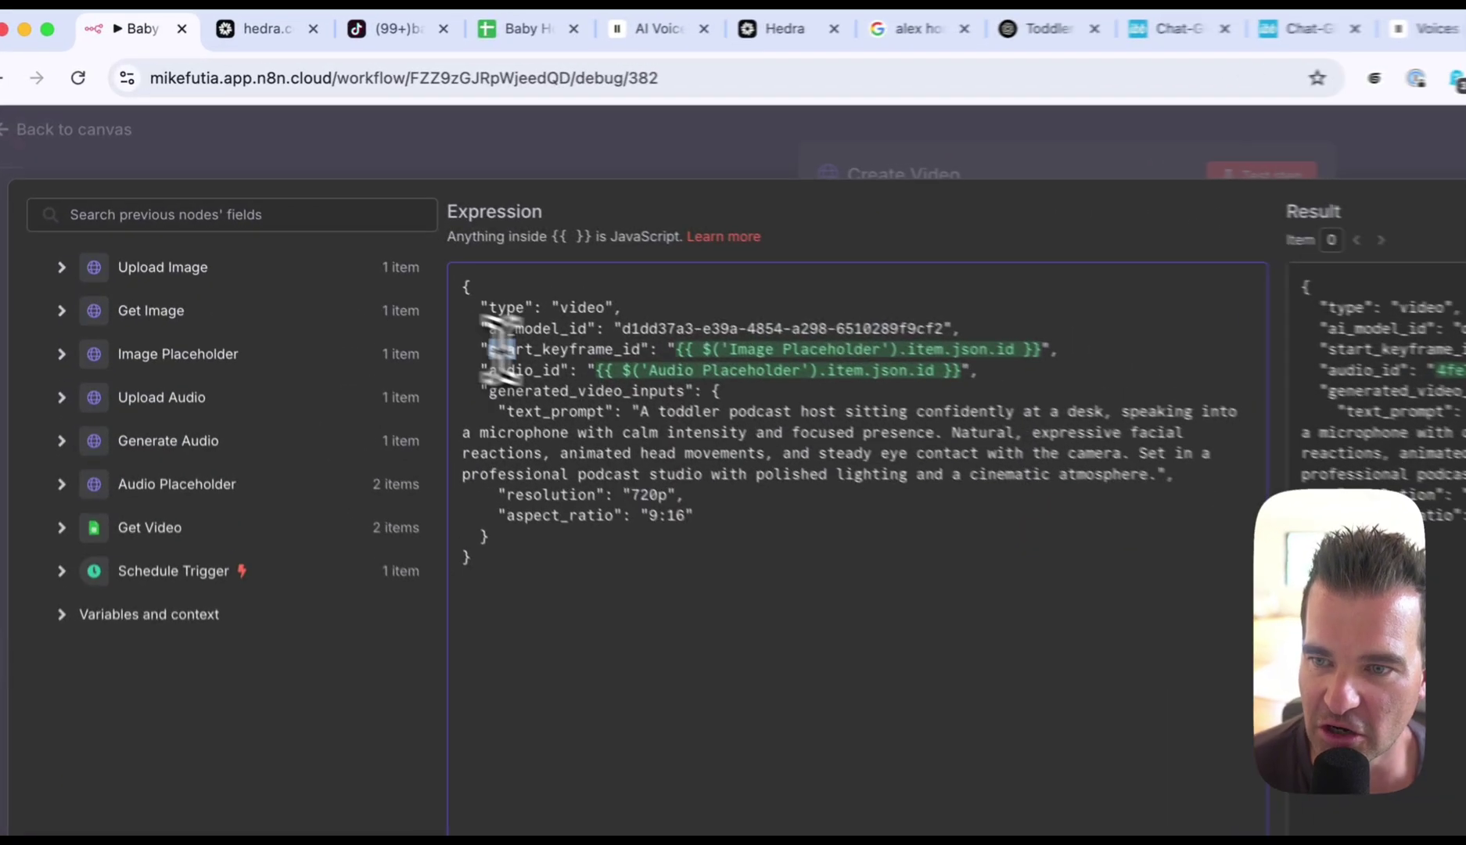
pyautogui.moveTo(489, 349); pyautogui.dragTo(728, 357)
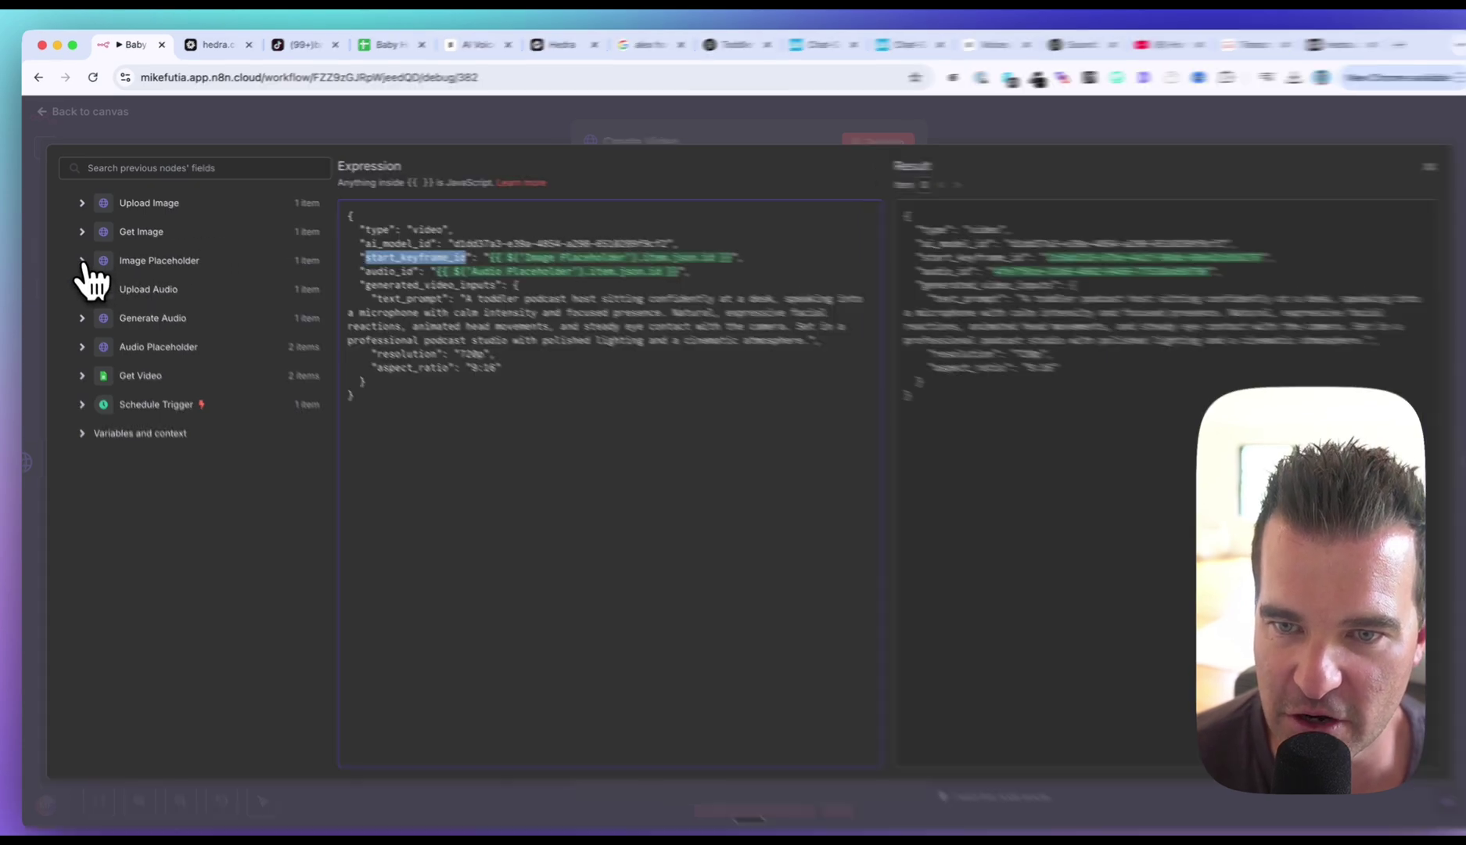
pyautogui.click(92, 260)
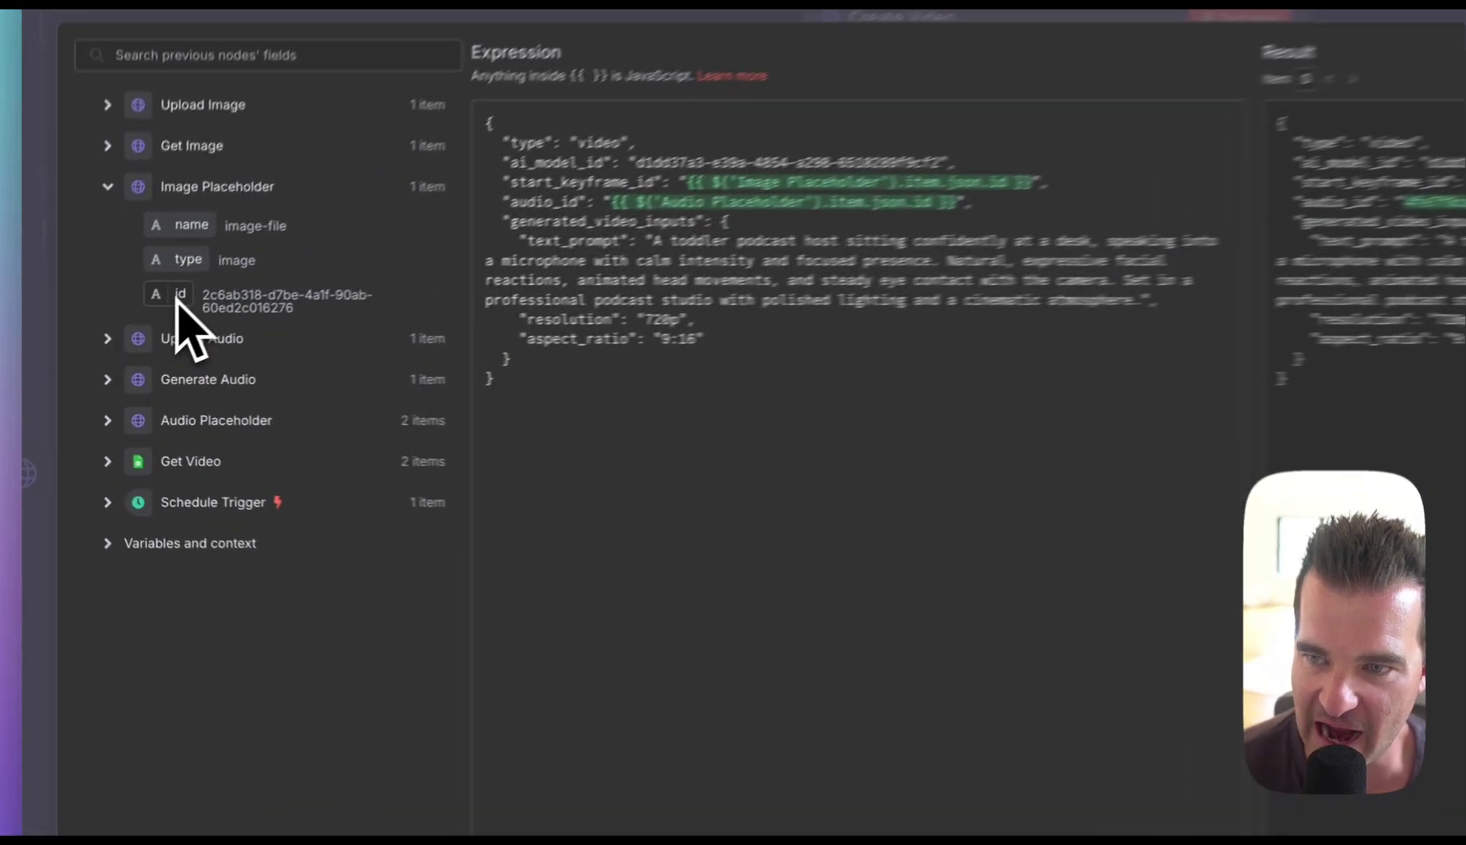
pyautogui.moveTo(129, 336); pyautogui.dragTo(458, 270)
pyautogui.moveTo(723, 180); pyautogui.dragTo(785, 681)
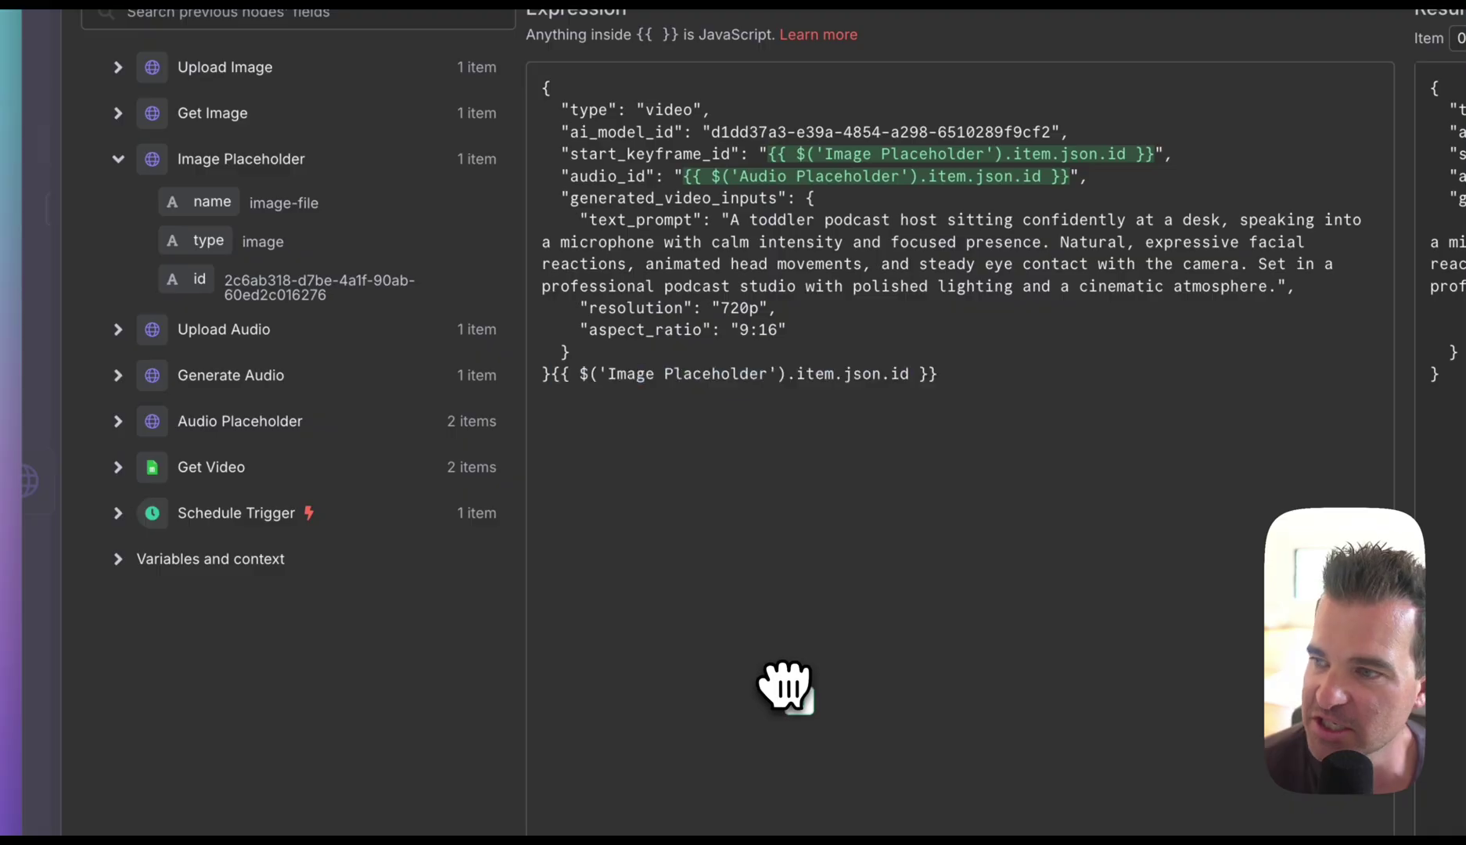
pyautogui.hotkey('ctrl', 'z')
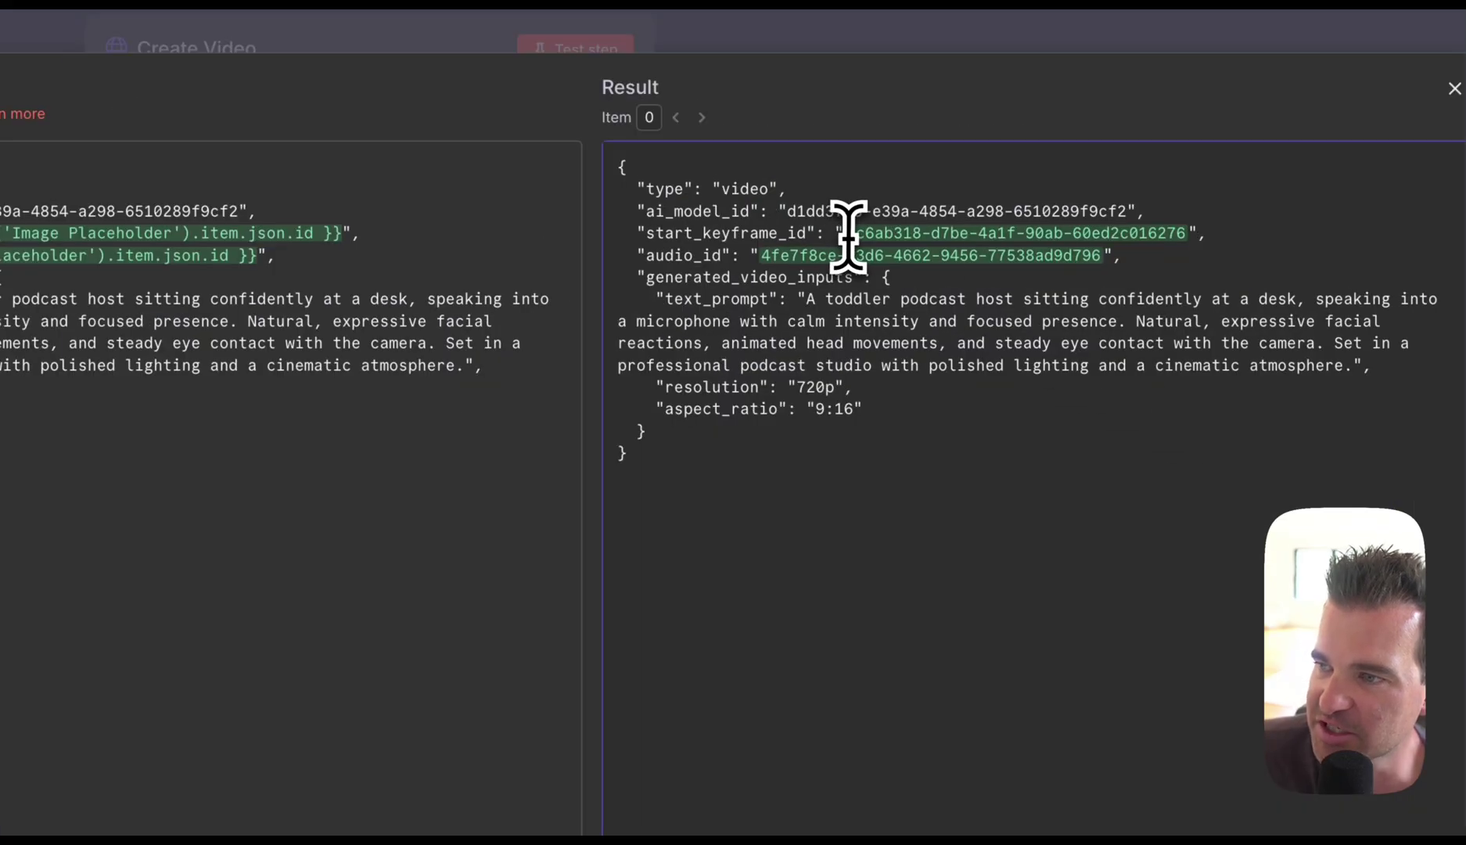
# - Highlight the resolved start_keyframe_id and audio_id values in the Create Video expression result
pyautogui.moveTo(848, 233); pyautogui.dragTo(1164, 234)
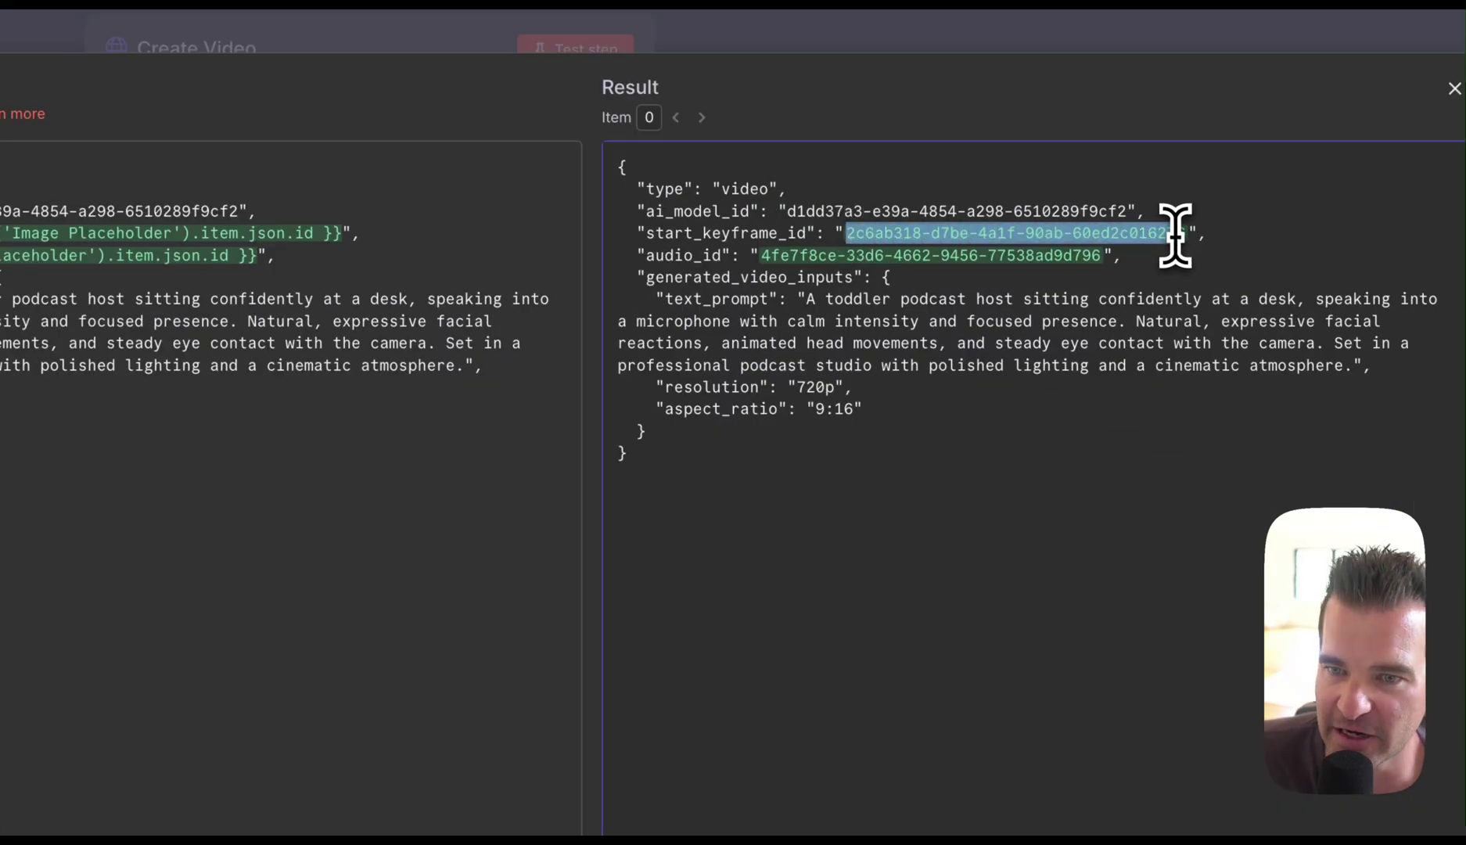
pyautogui.click(1007, 548)
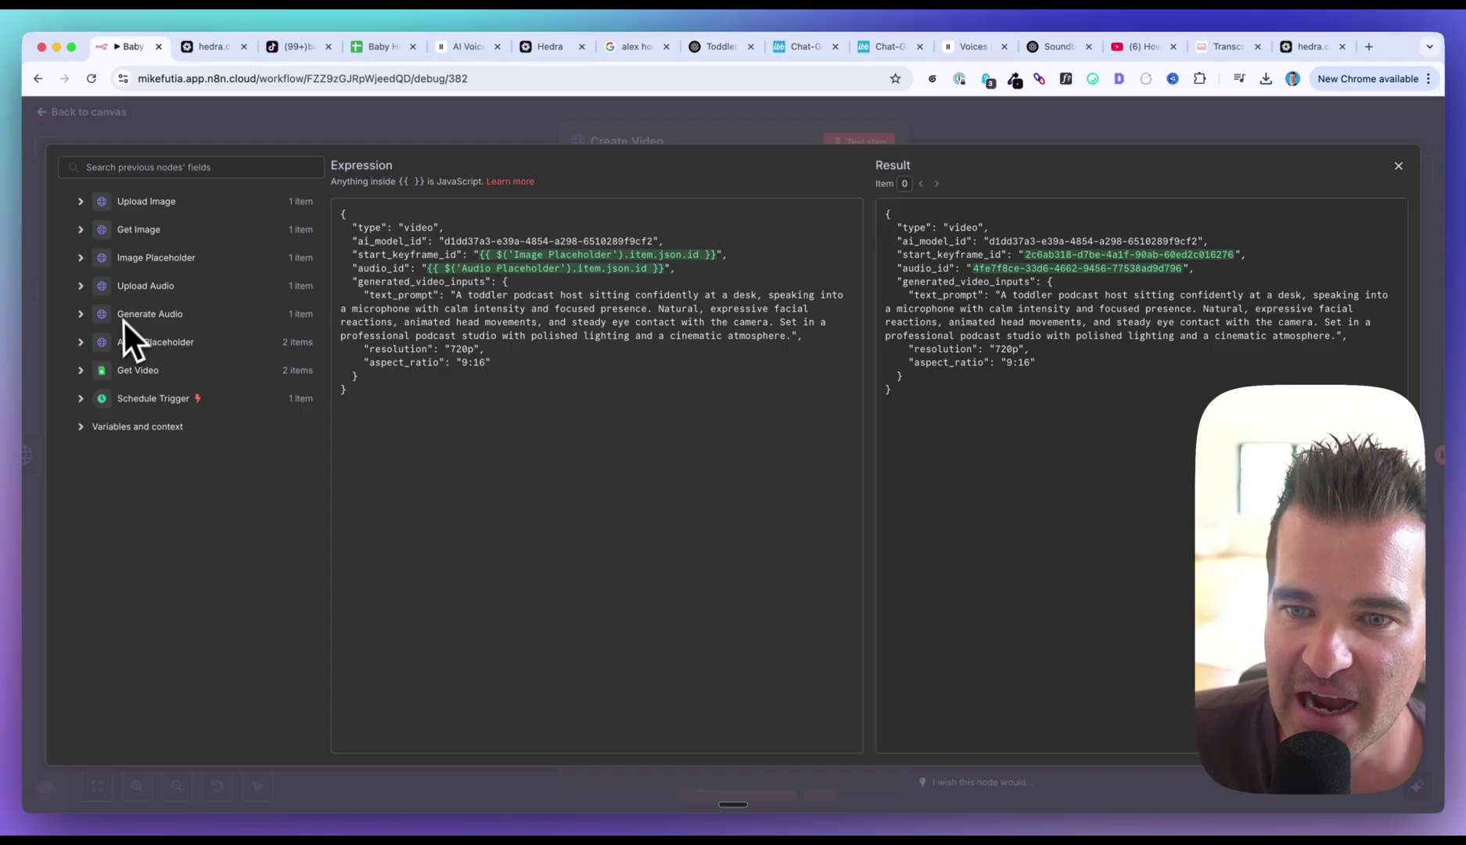
pyautogui.click(110, 376)
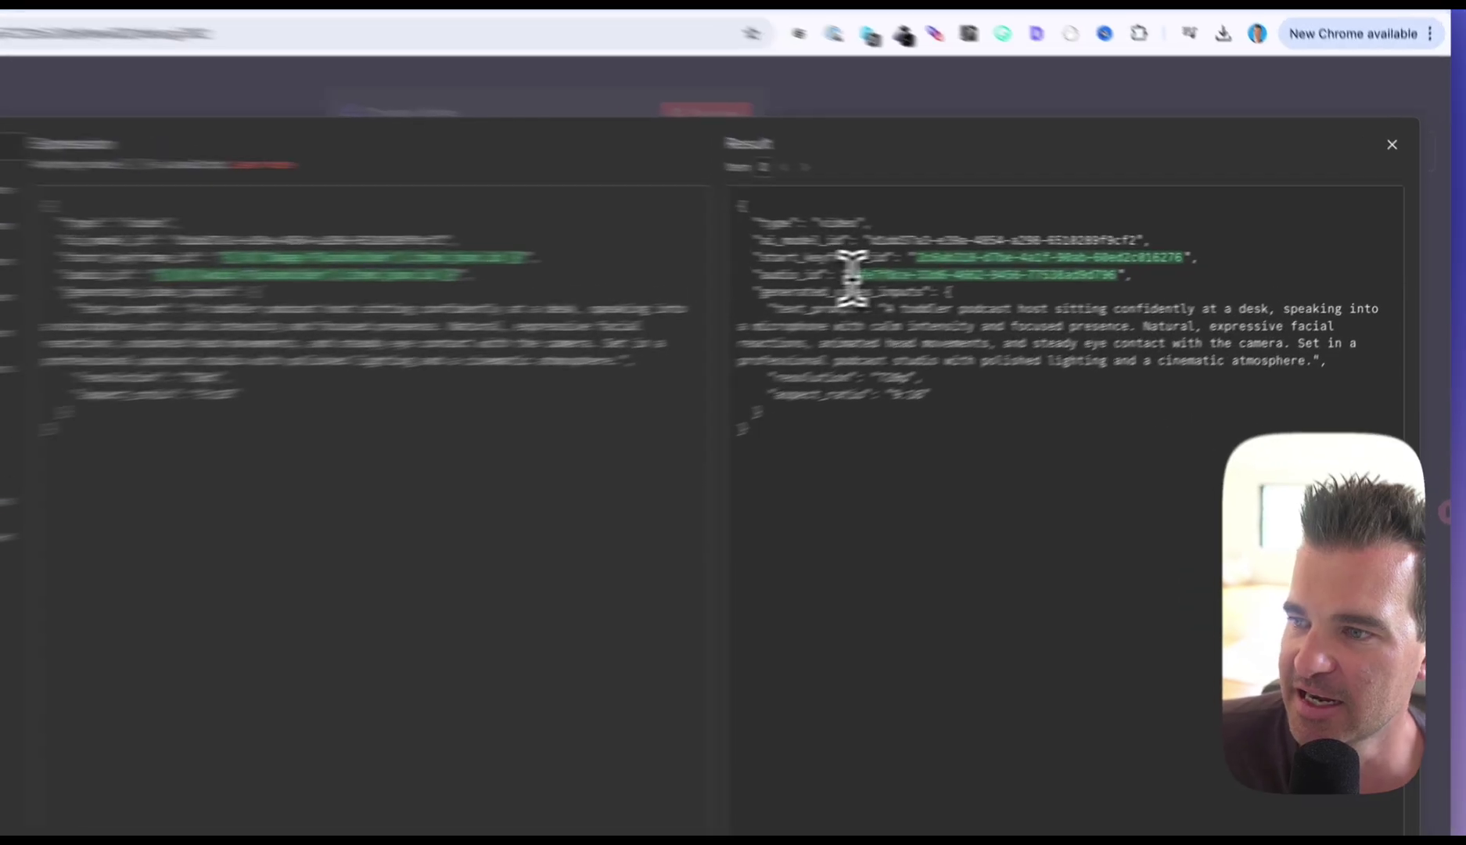
pyautogui.moveTo(972, 269); pyautogui.dragTo(1178, 269)
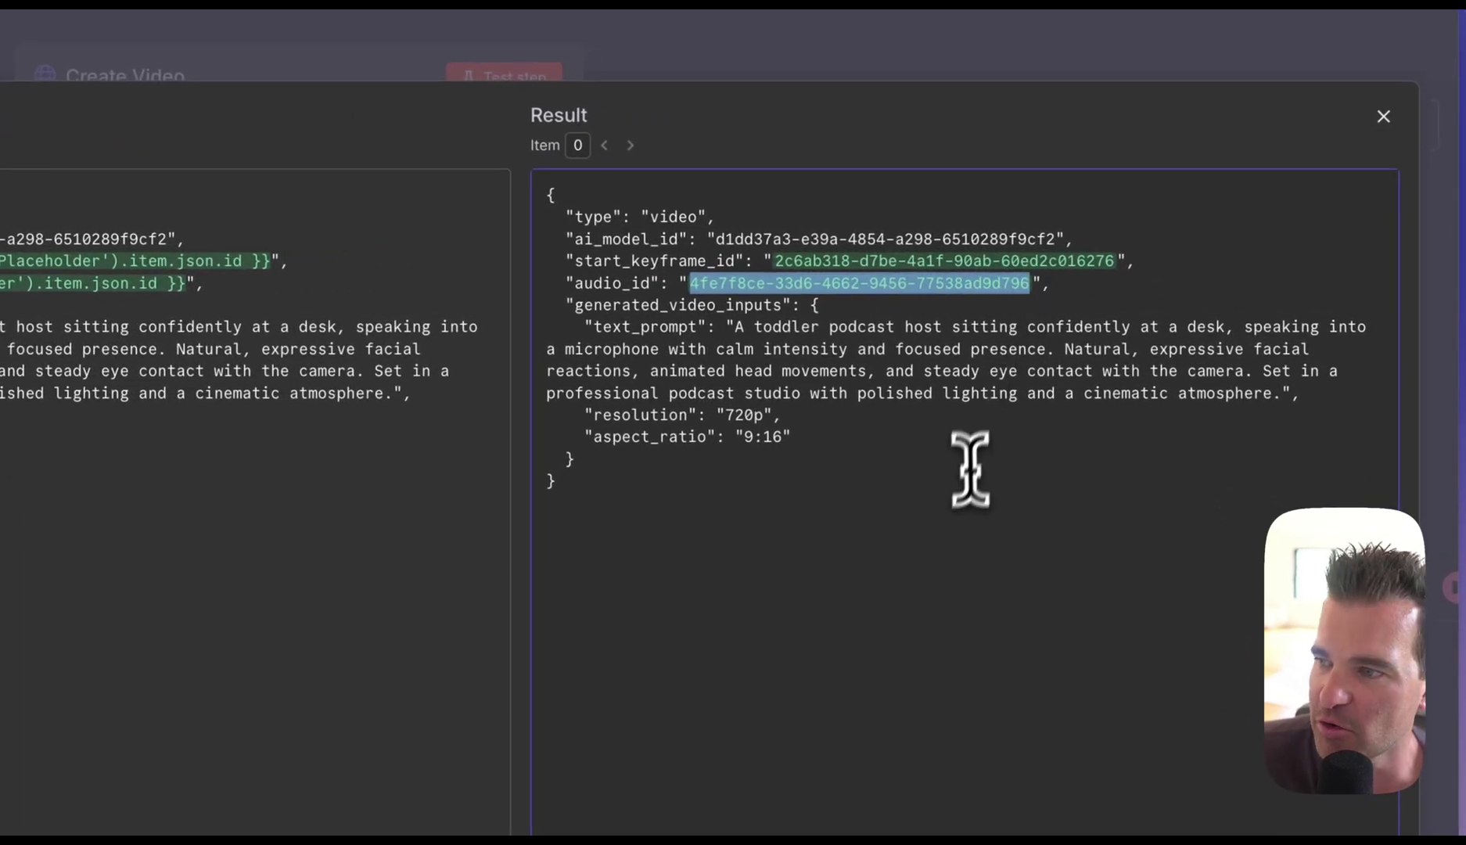
pyautogui.click(961, 498)
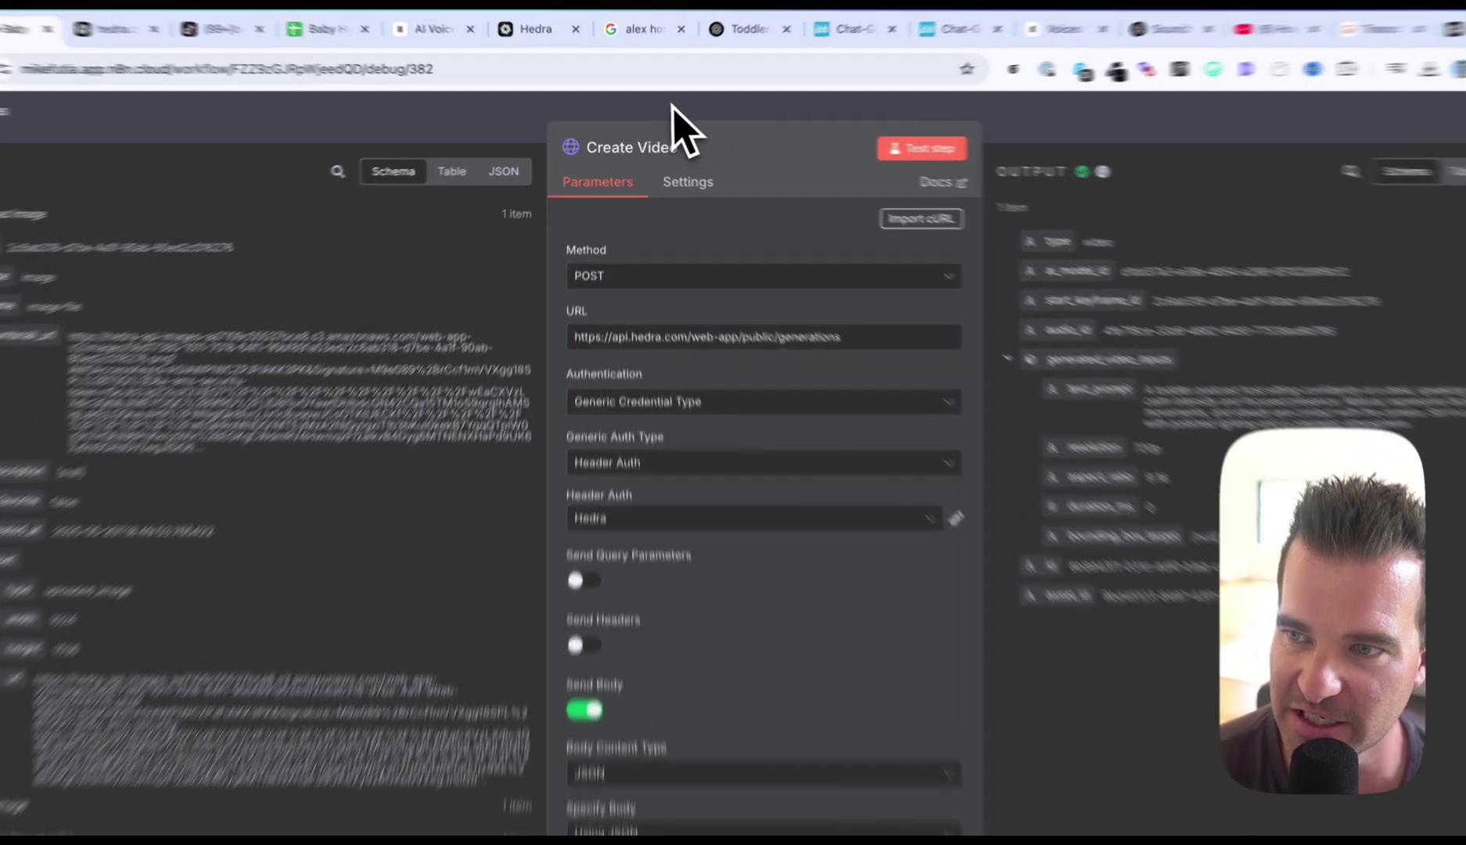
# - Return to the canvas and review the Wait node's 7-minute time interval and its wait unit options
pyautogui.click(652, 106)
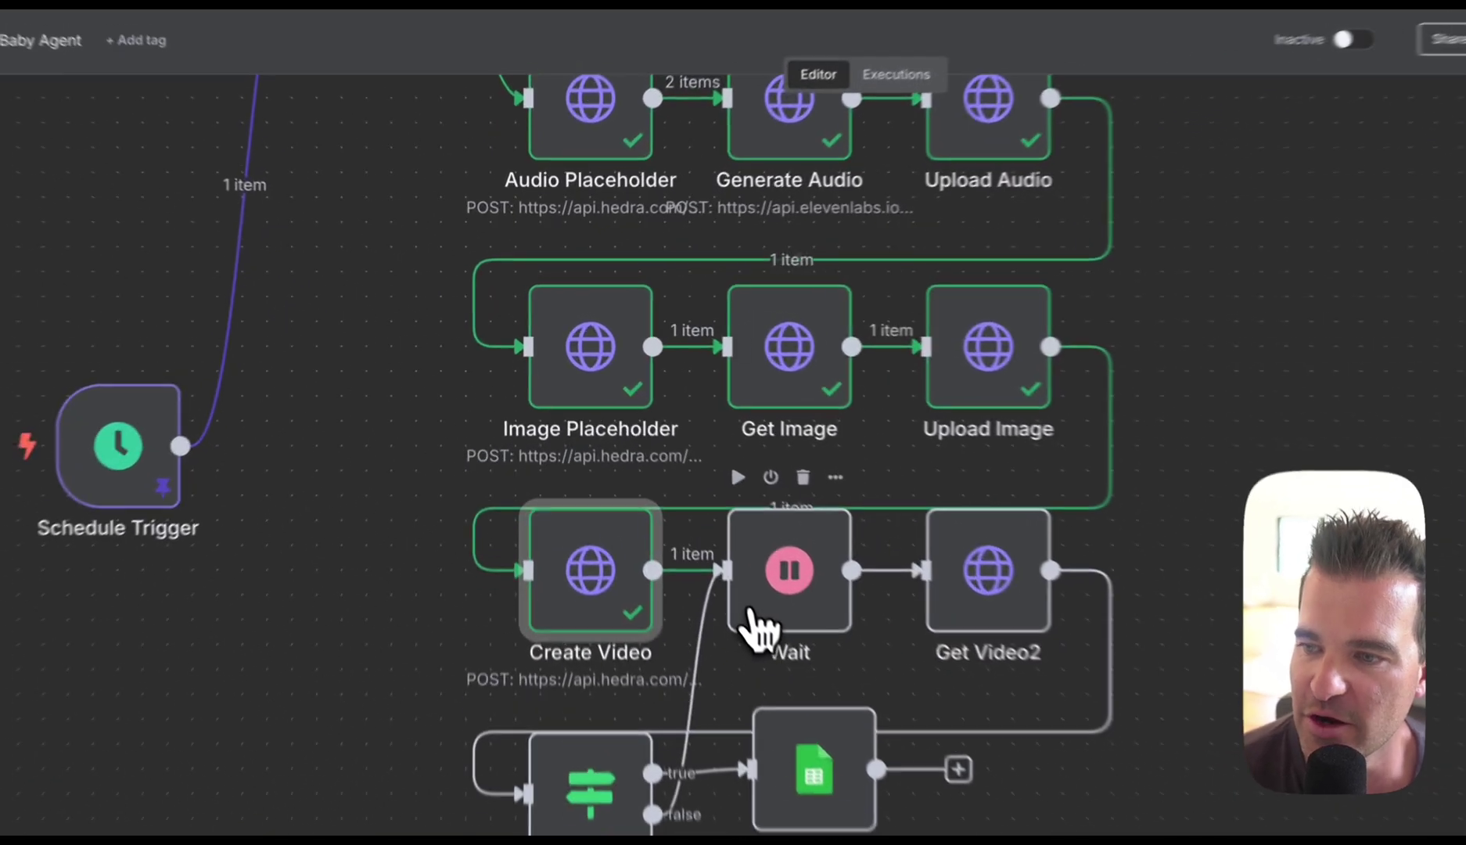
pyautogui.doubleClick(677, 529)
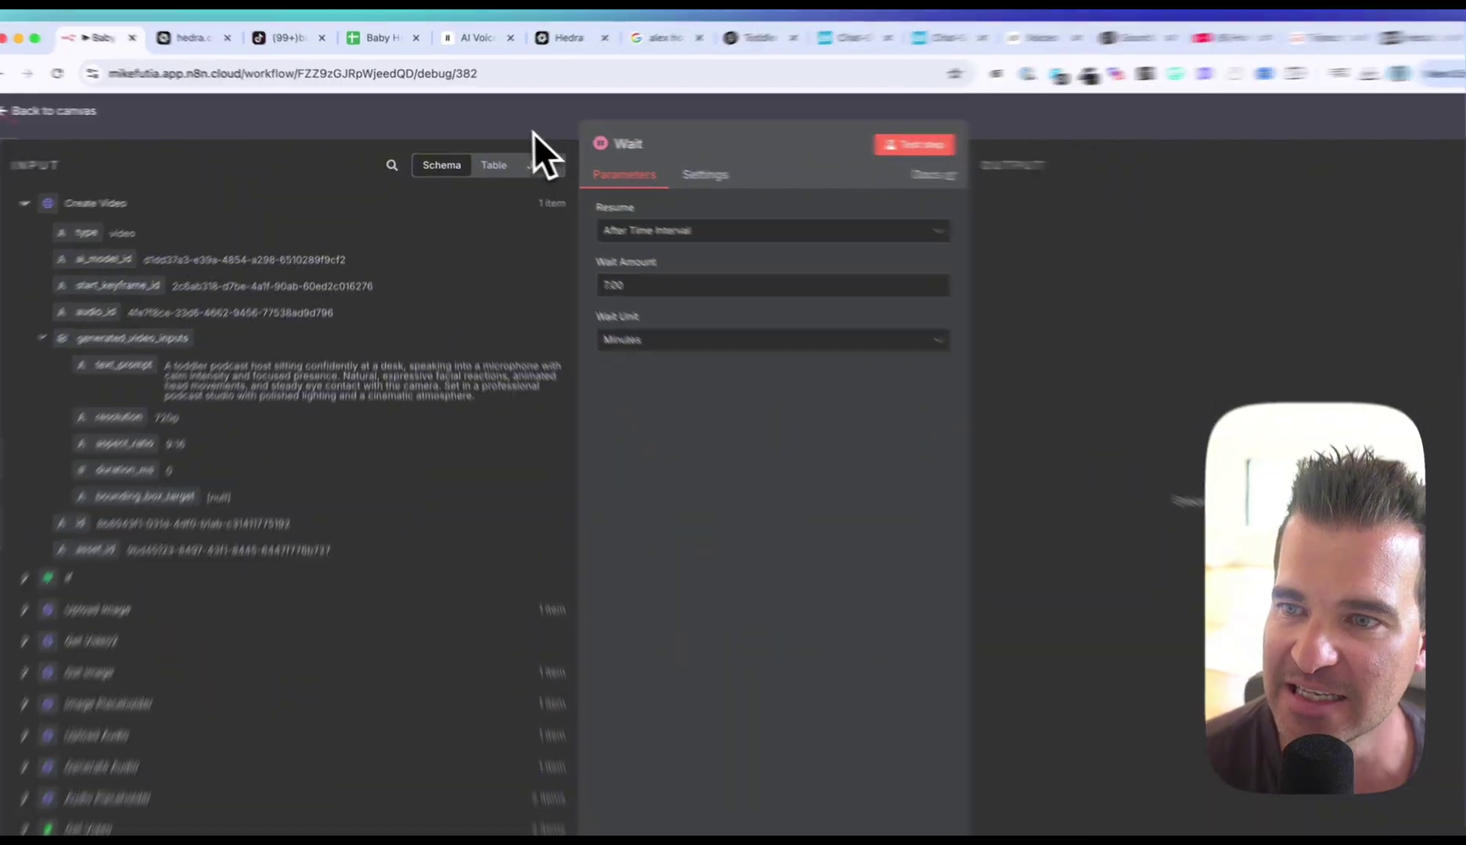
pyautogui.click(533, 133)
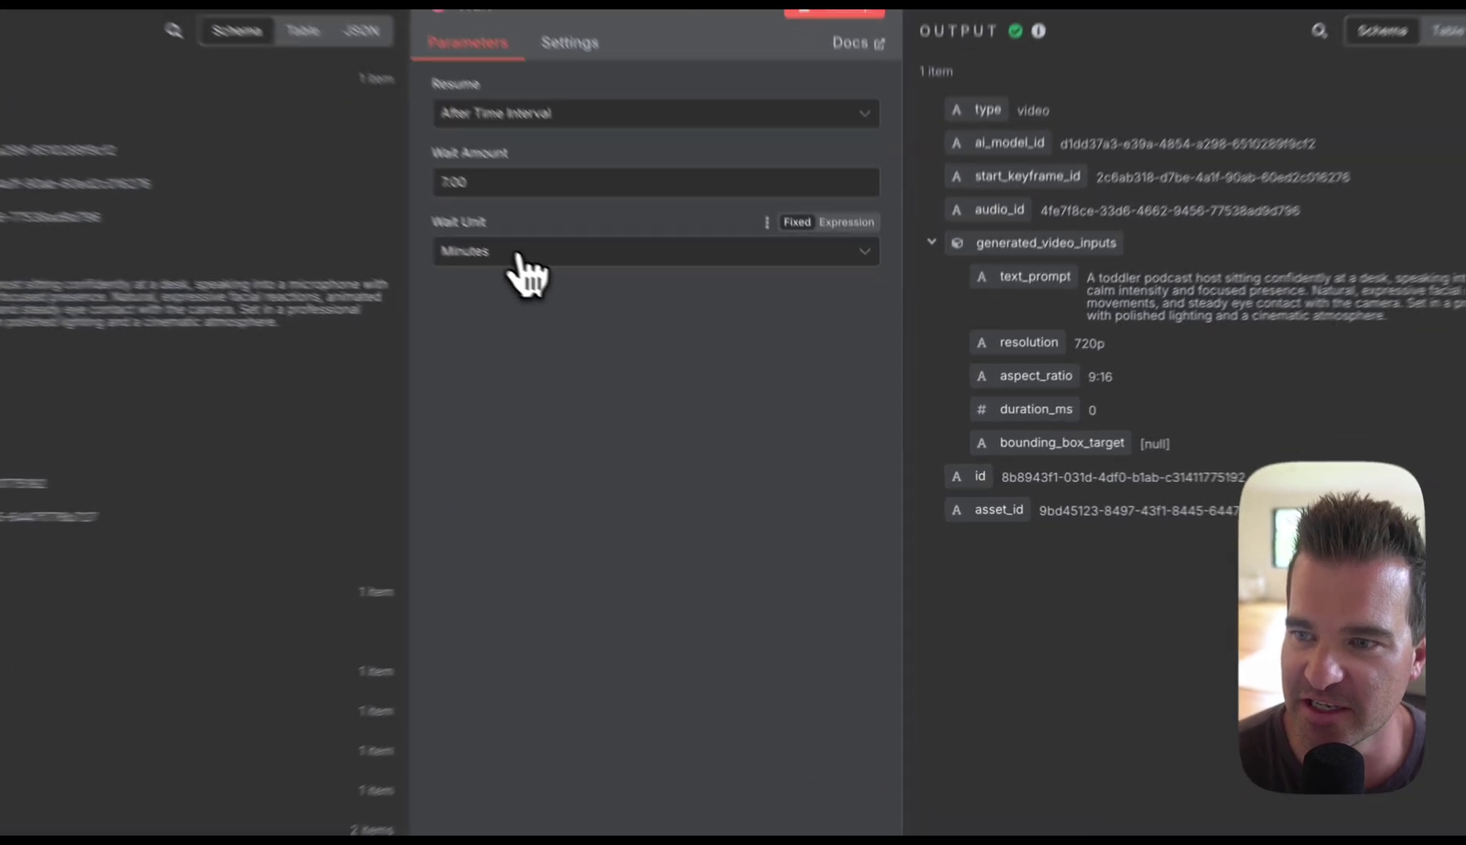
pyautogui.click(635, 318)
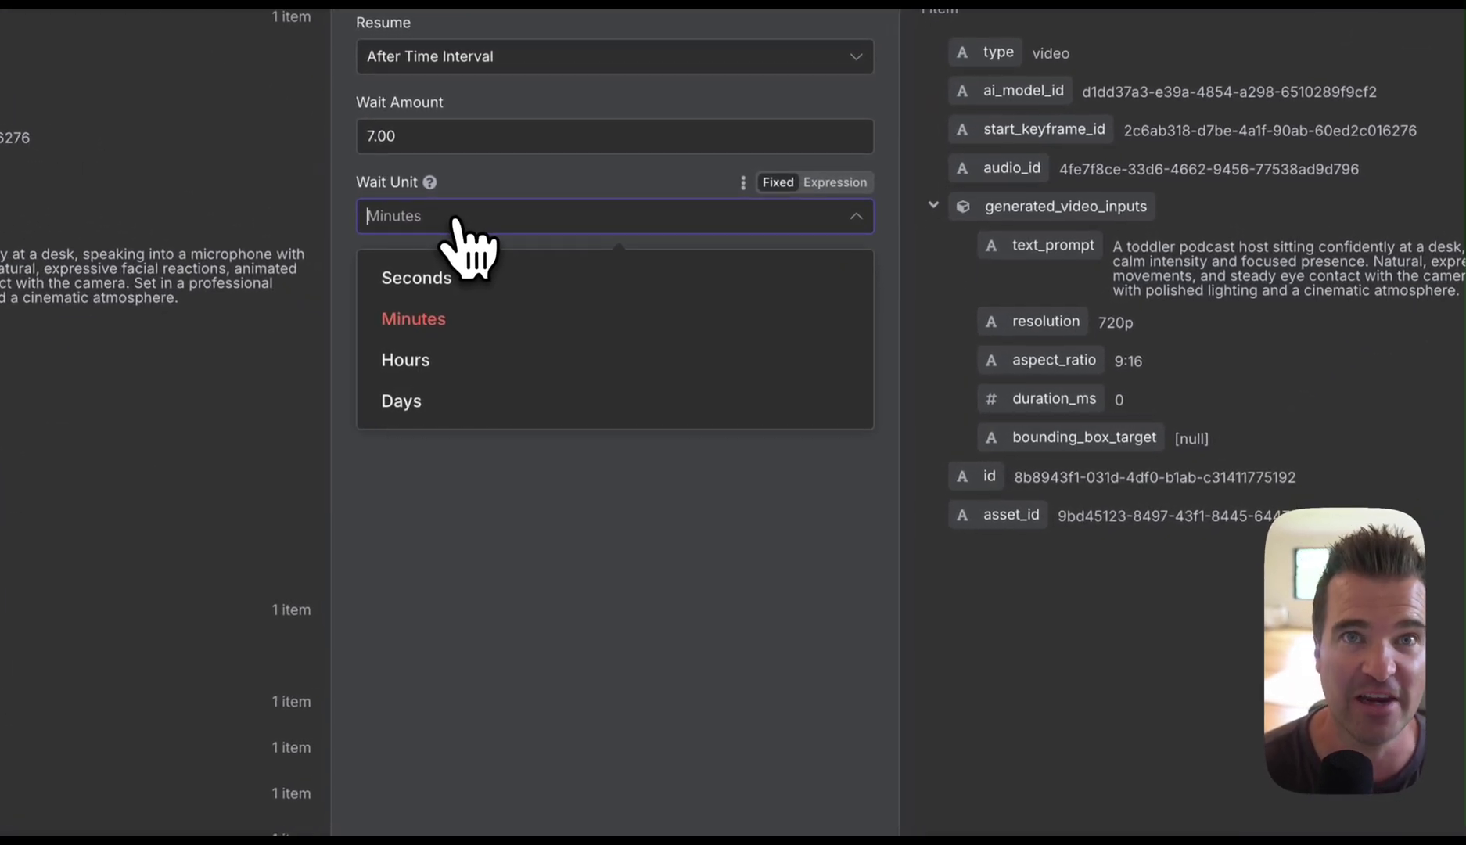
pyautogui.click(517, 581)
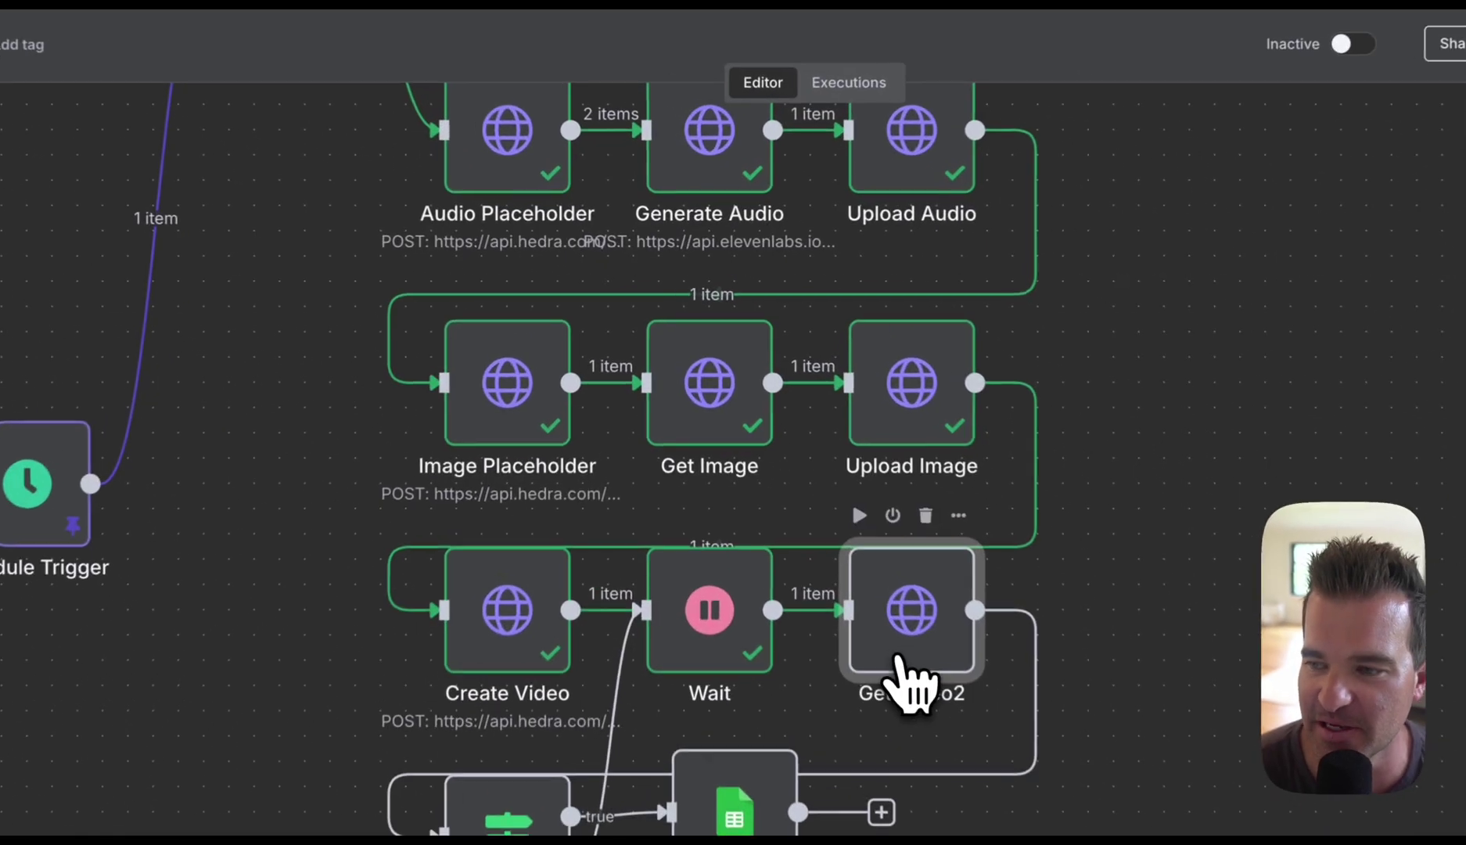
pyautogui.doubleClick(816, 489)
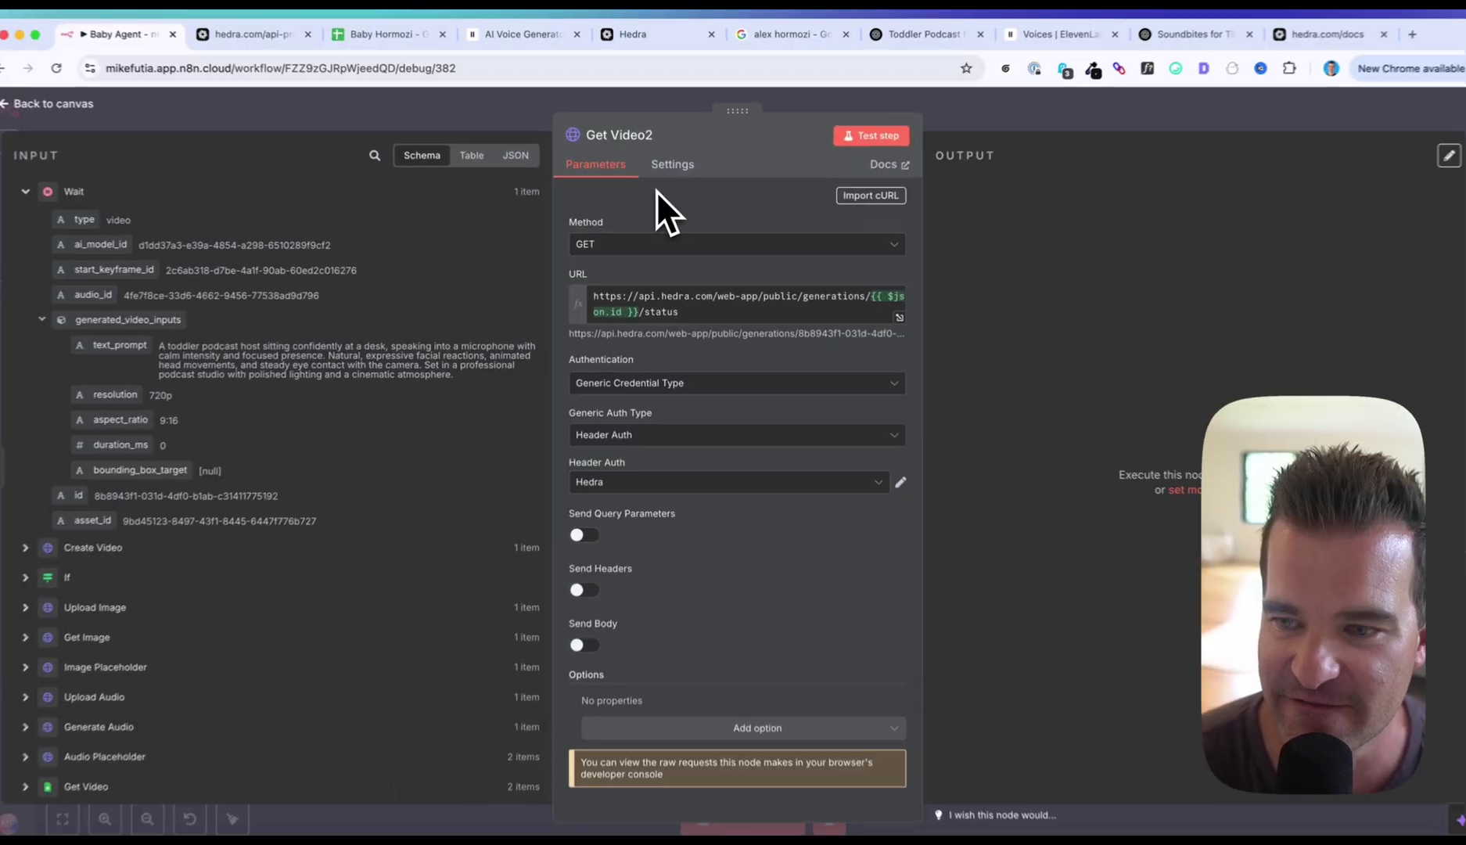
pyautogui.moveTo(698, 659)
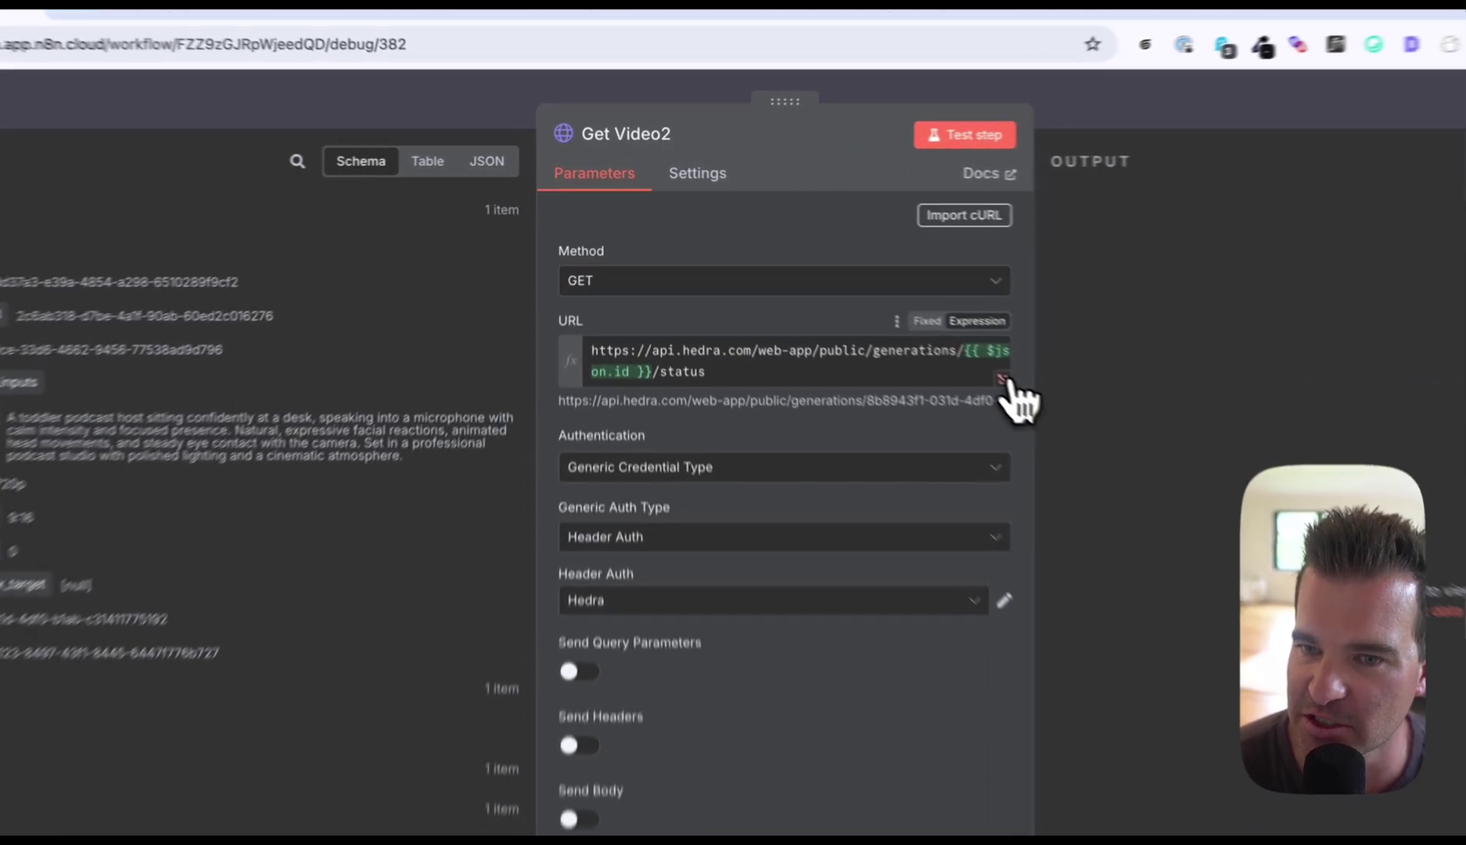
pyautogui.click(885, 313)
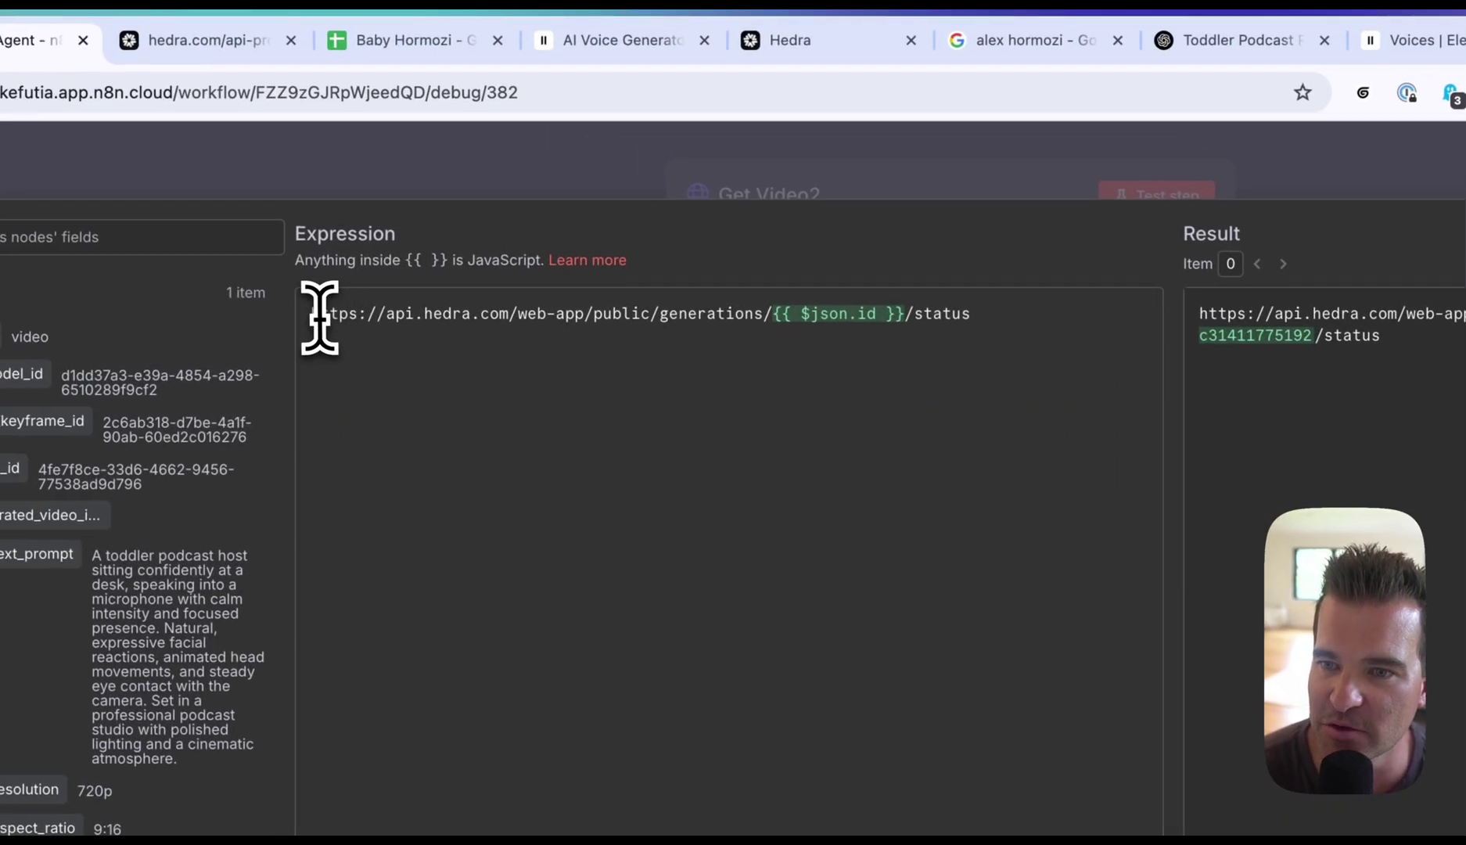
pyautogui.moveTo(176, 251); pyautogui.dragTo(272, 258)
pyautogui.moveTo(409, 319); pyautogui.dragTo(765, 315)
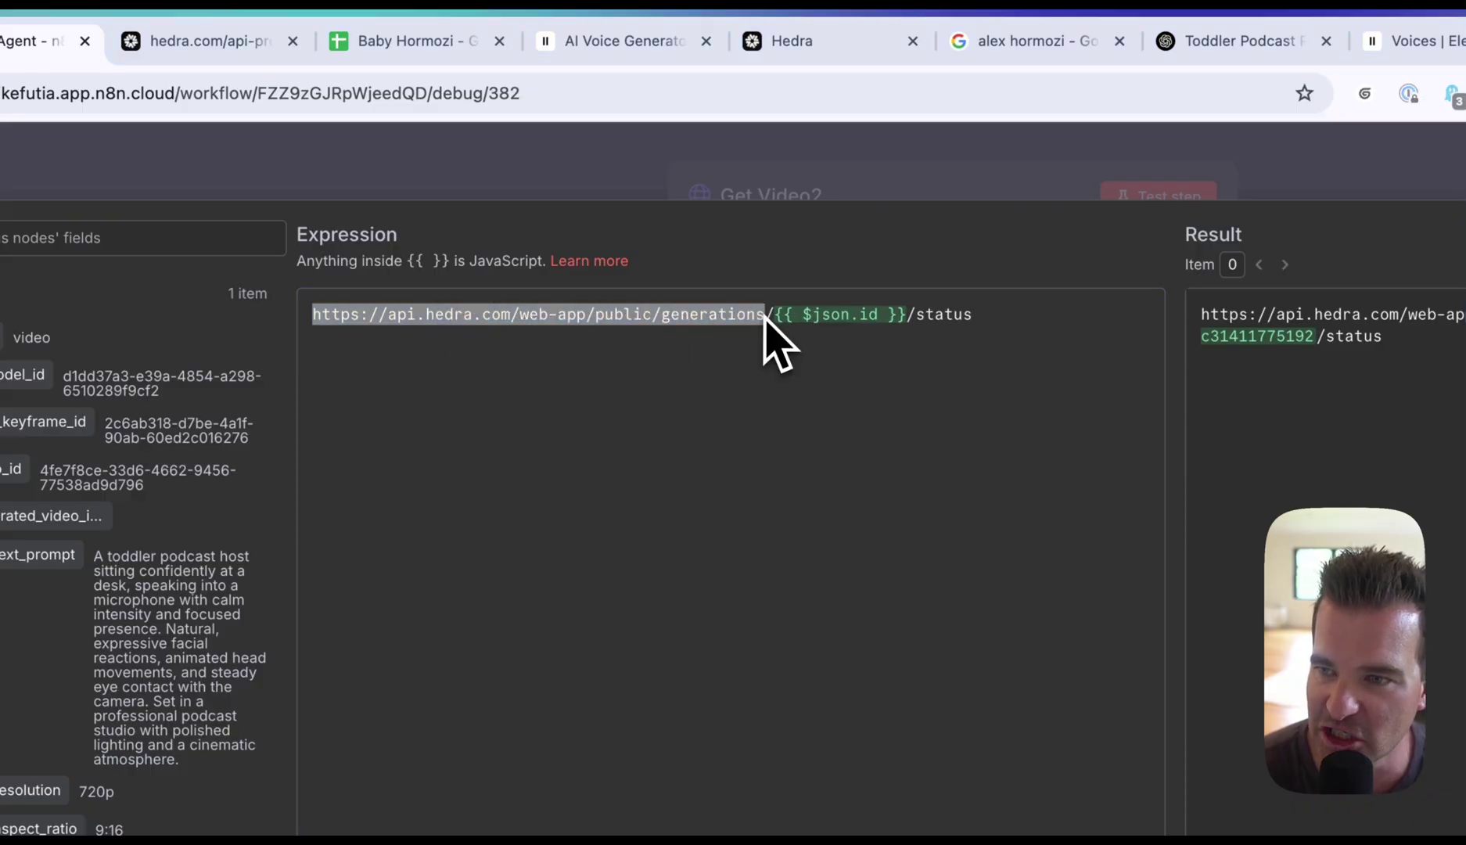
pyautogui.moveTo(916, 318); pyautogui.dragTo(1022, 320)
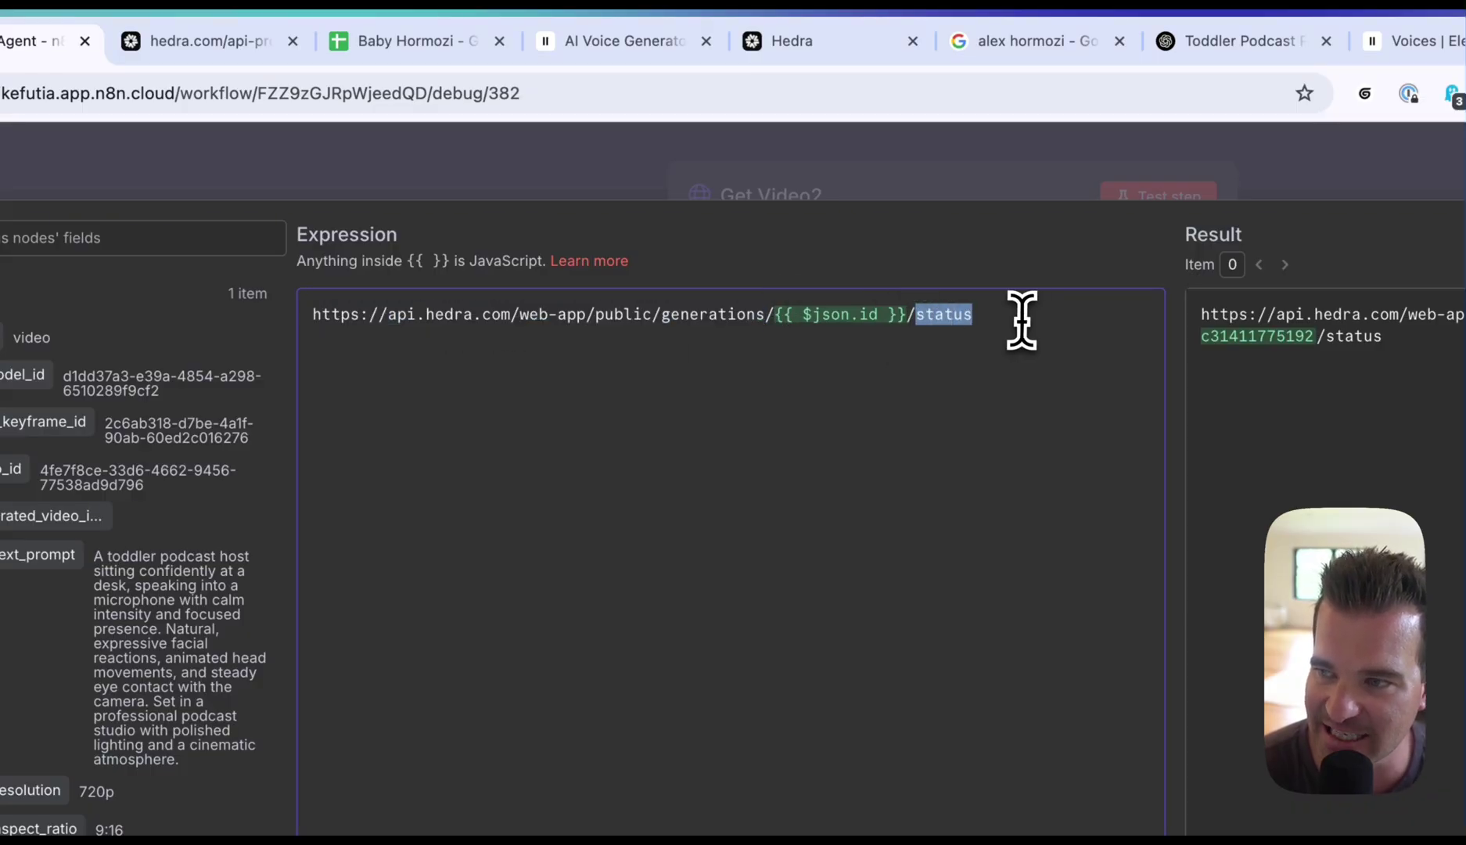
pyautogui.click(907, 361)
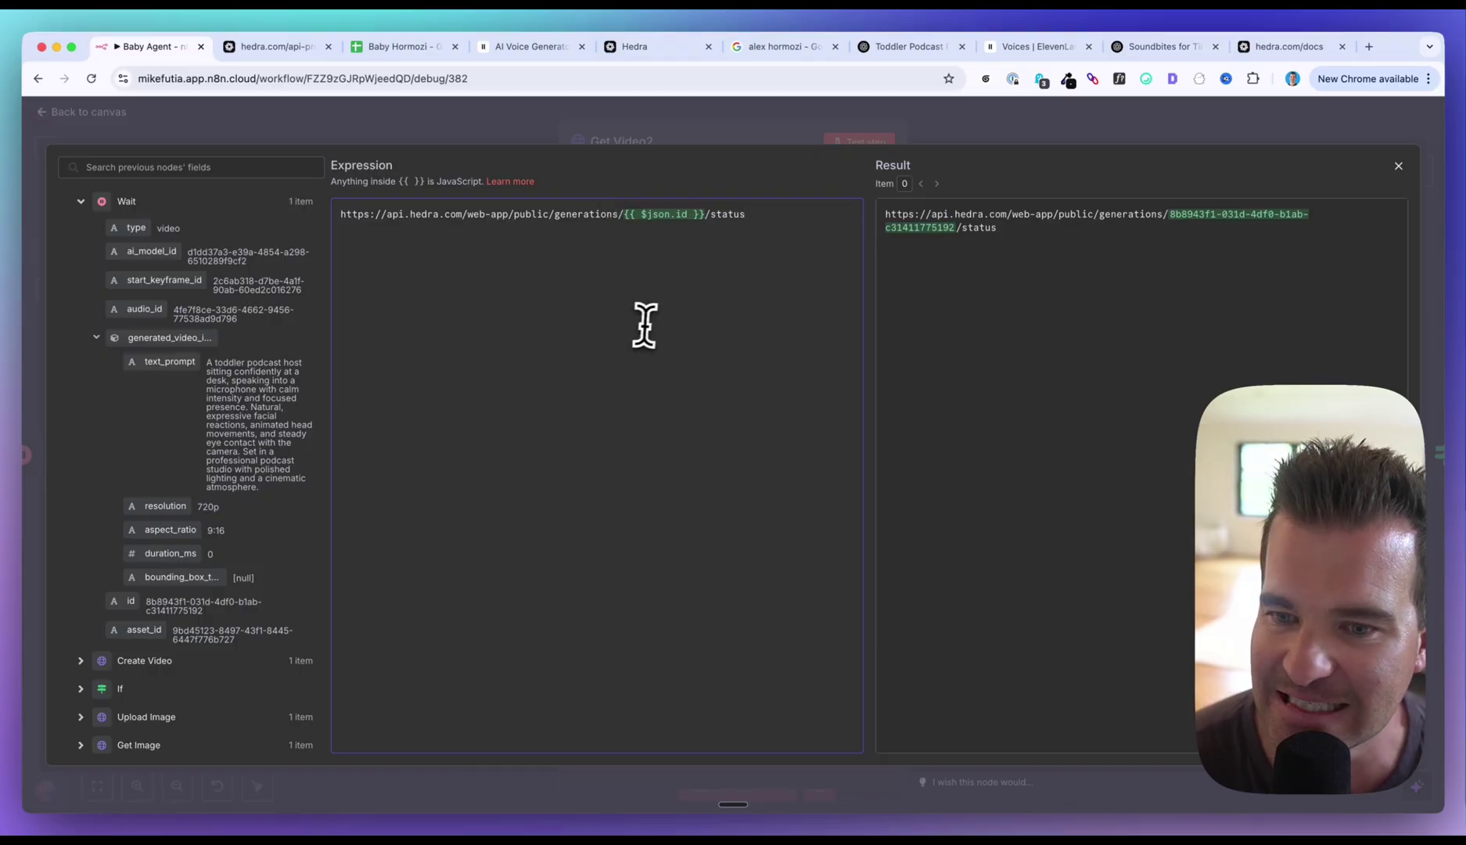
# - Examine how the Create Video id feeds the Get Video2 URL, highlighting the resolved id and the generations base URL
pyautogui.scroll(-3, 163, 474)
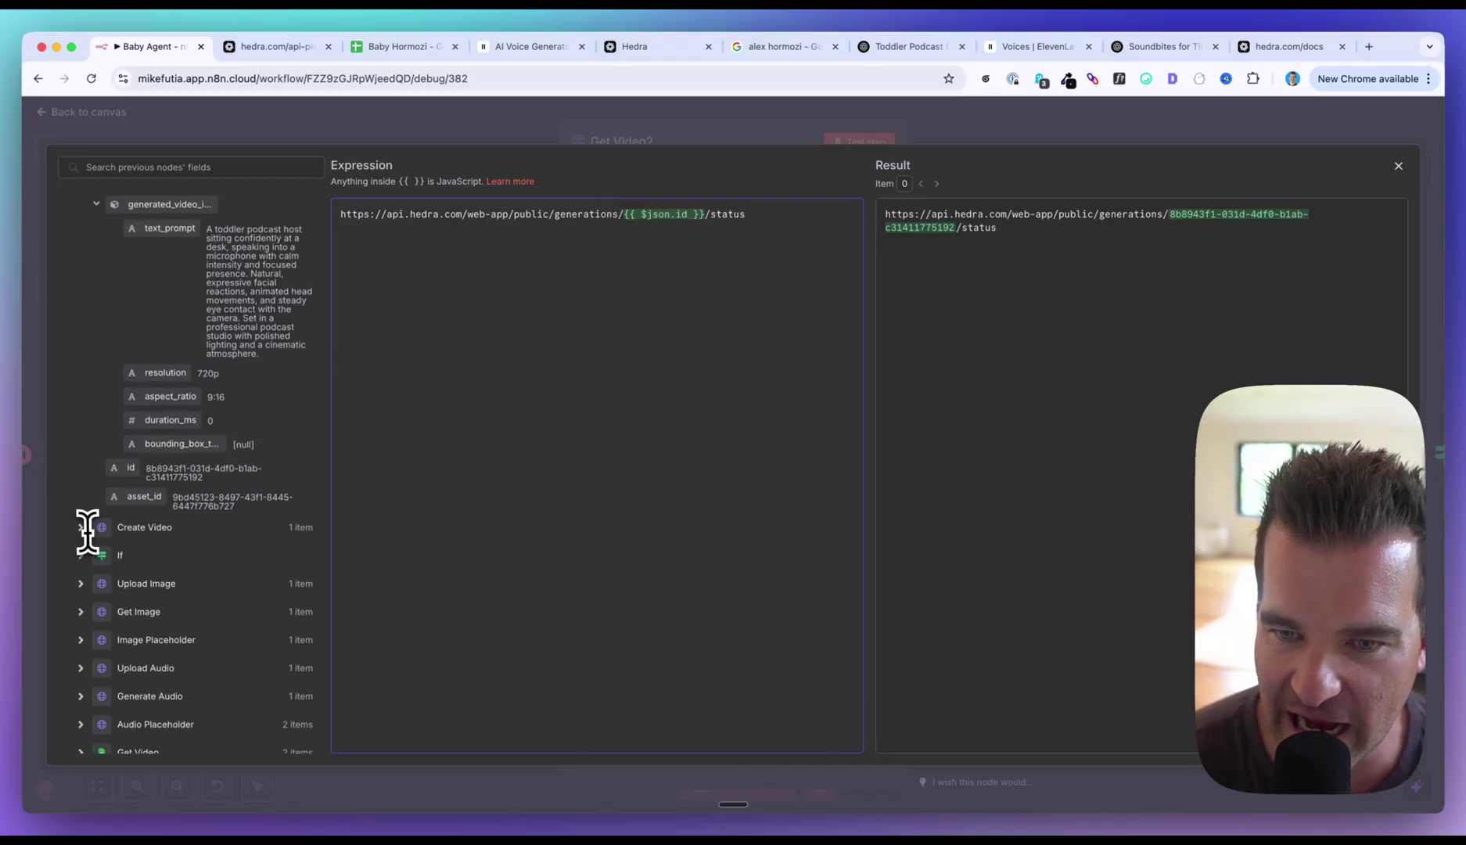
pyautogui.scroll(-3, 79, 524)
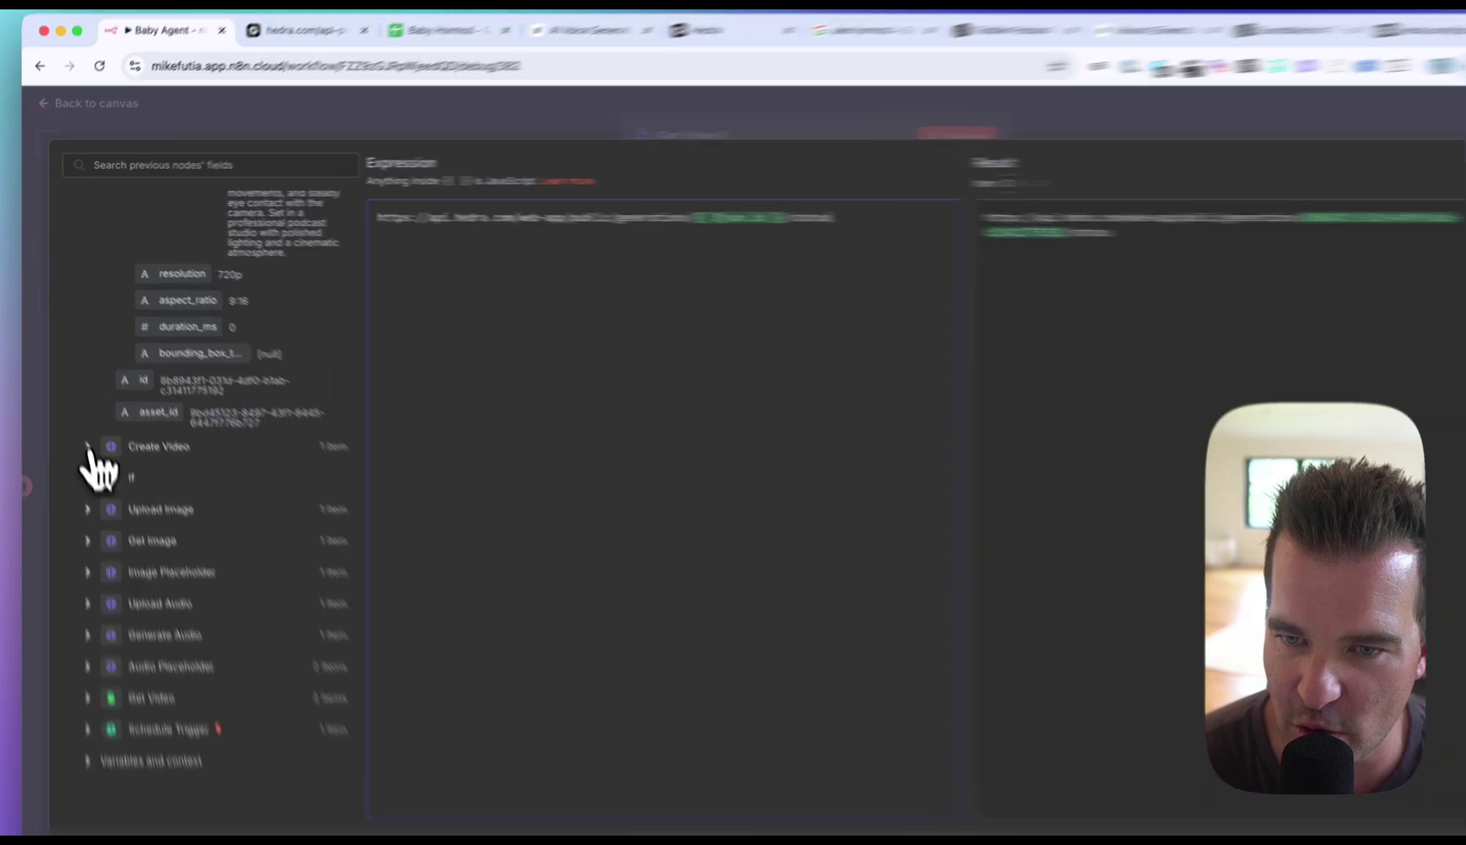
pyautogui.click(87, 447)
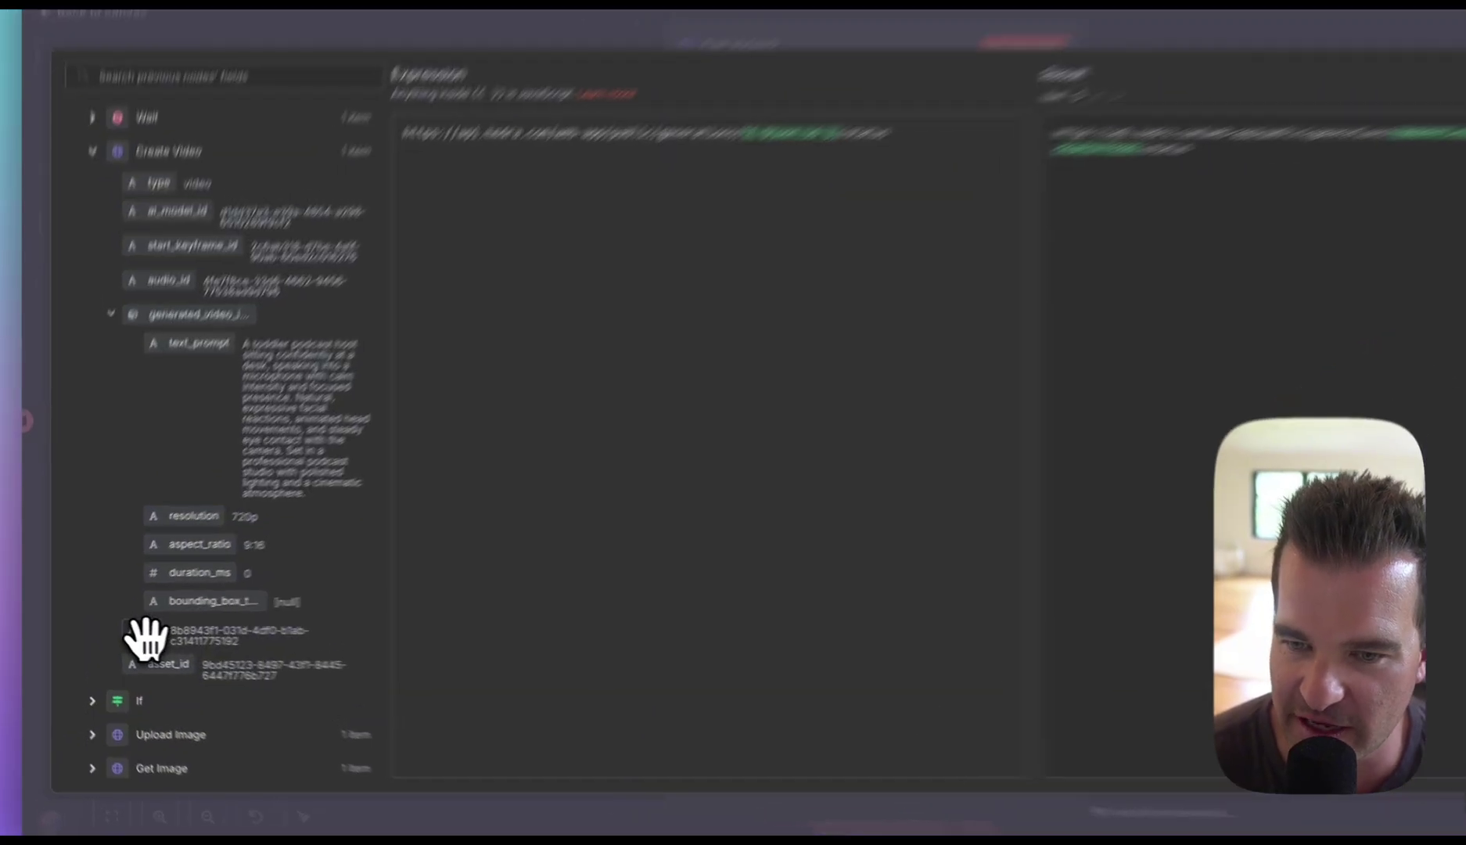
pyautogui.moveTo(125, 636); pyautogui.dragTo(658, 217)
pyautogui.moveTo(947, 218); pyautogui.dragTo(935, 227)
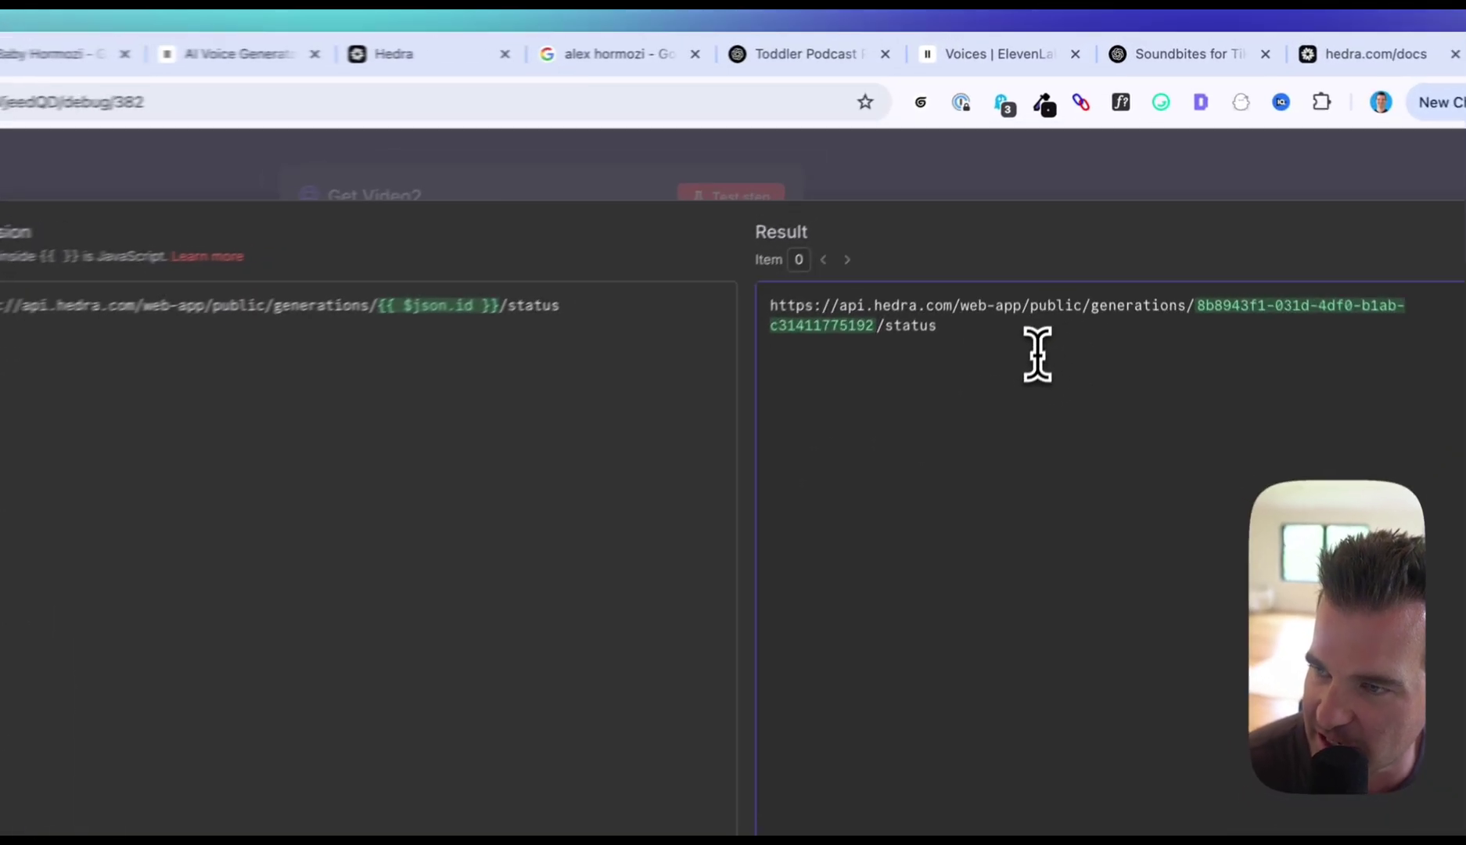
pyautogui.moveTo(1064, 244); pyautogui.dragTo(877, 214)
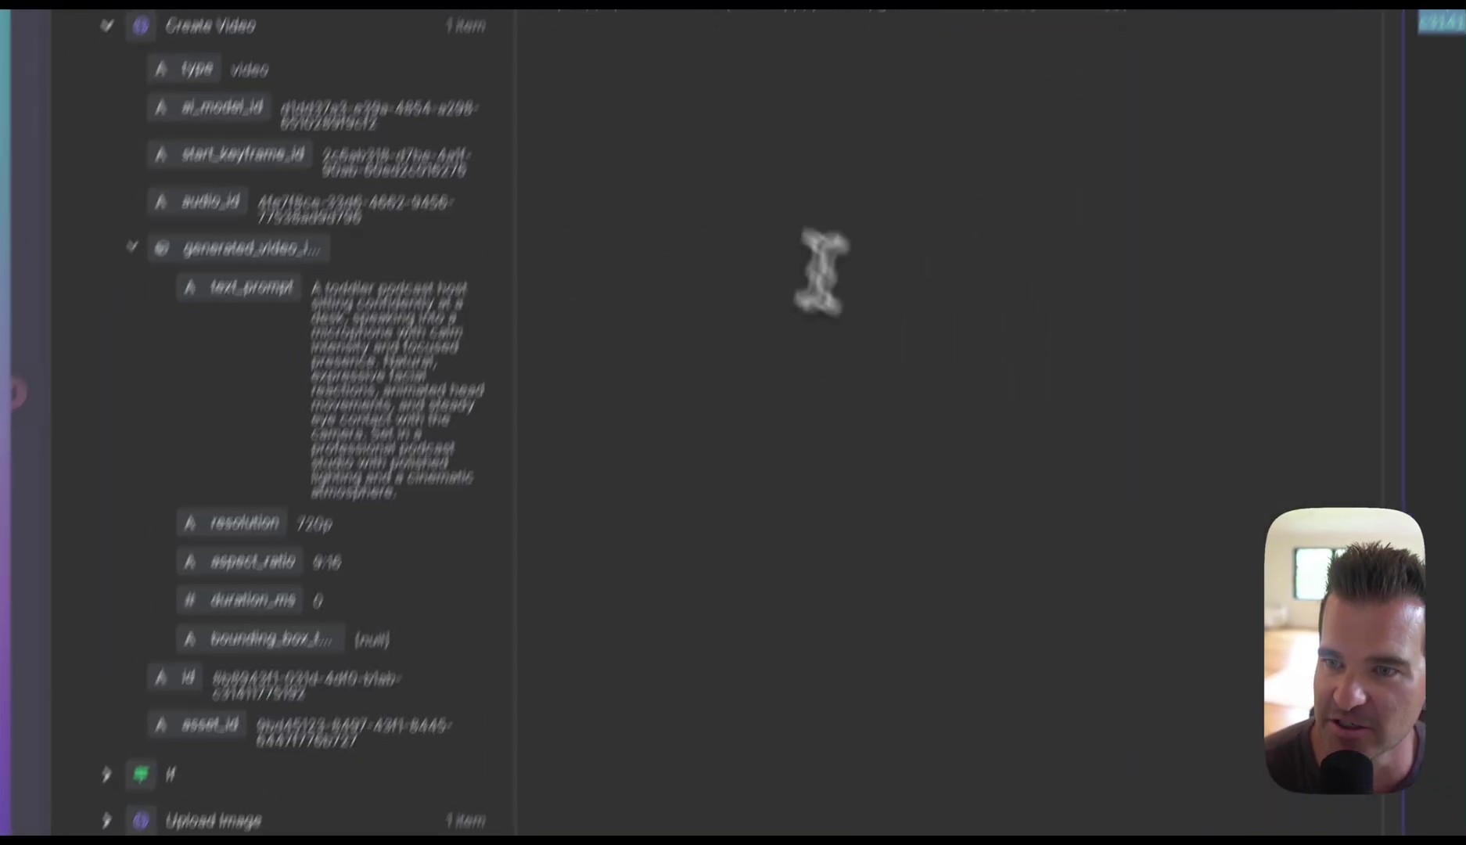
pyautogui.moveTo(452, 167); pyautogui.dragTo(897, 195)
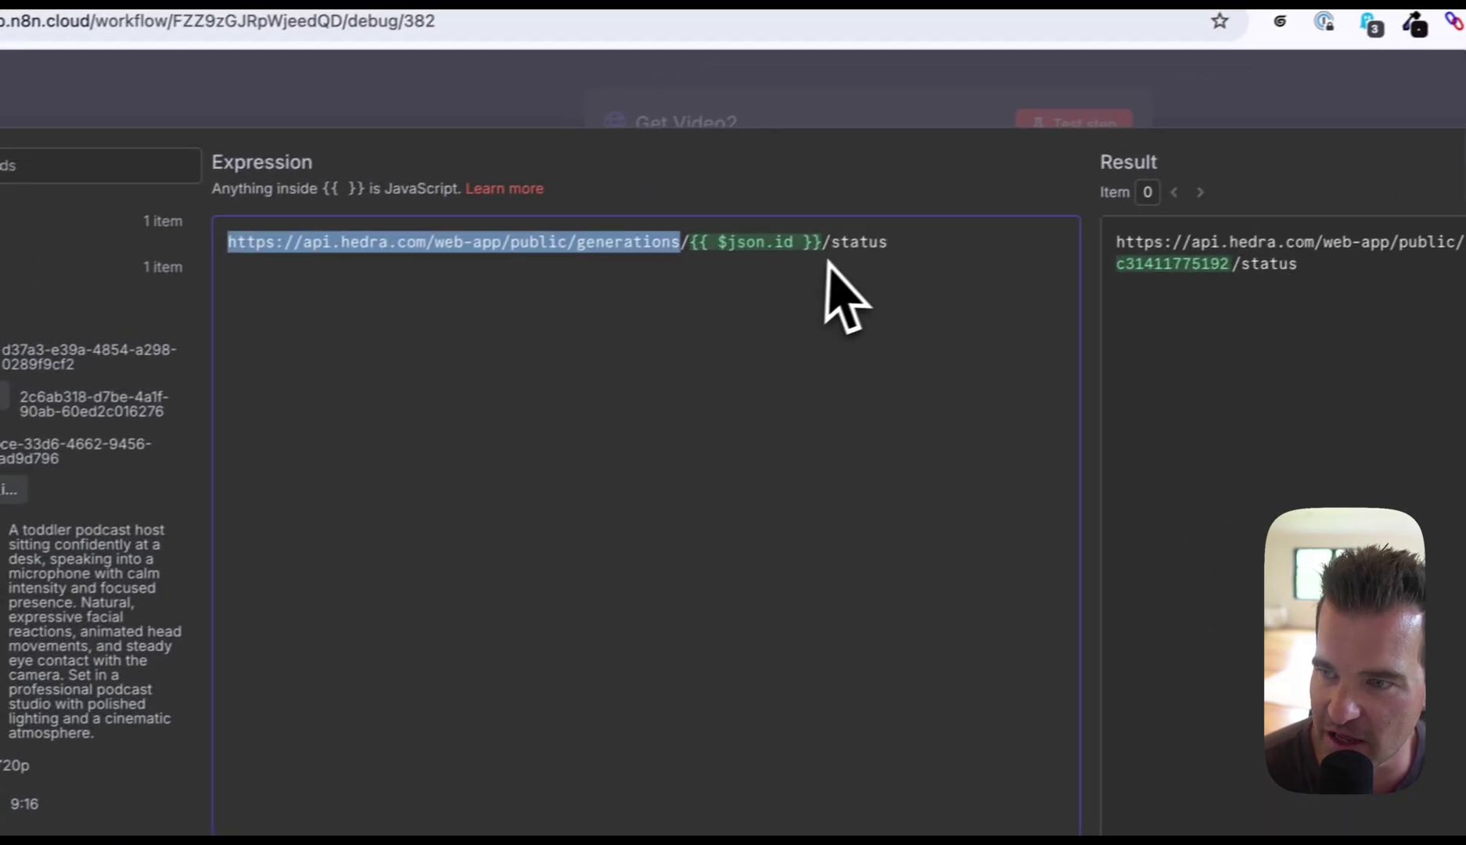
# - Close the expression editor and test the Get Video2 node to fetch the video generation's status from Hedra
pyautogui.click(831, 135)
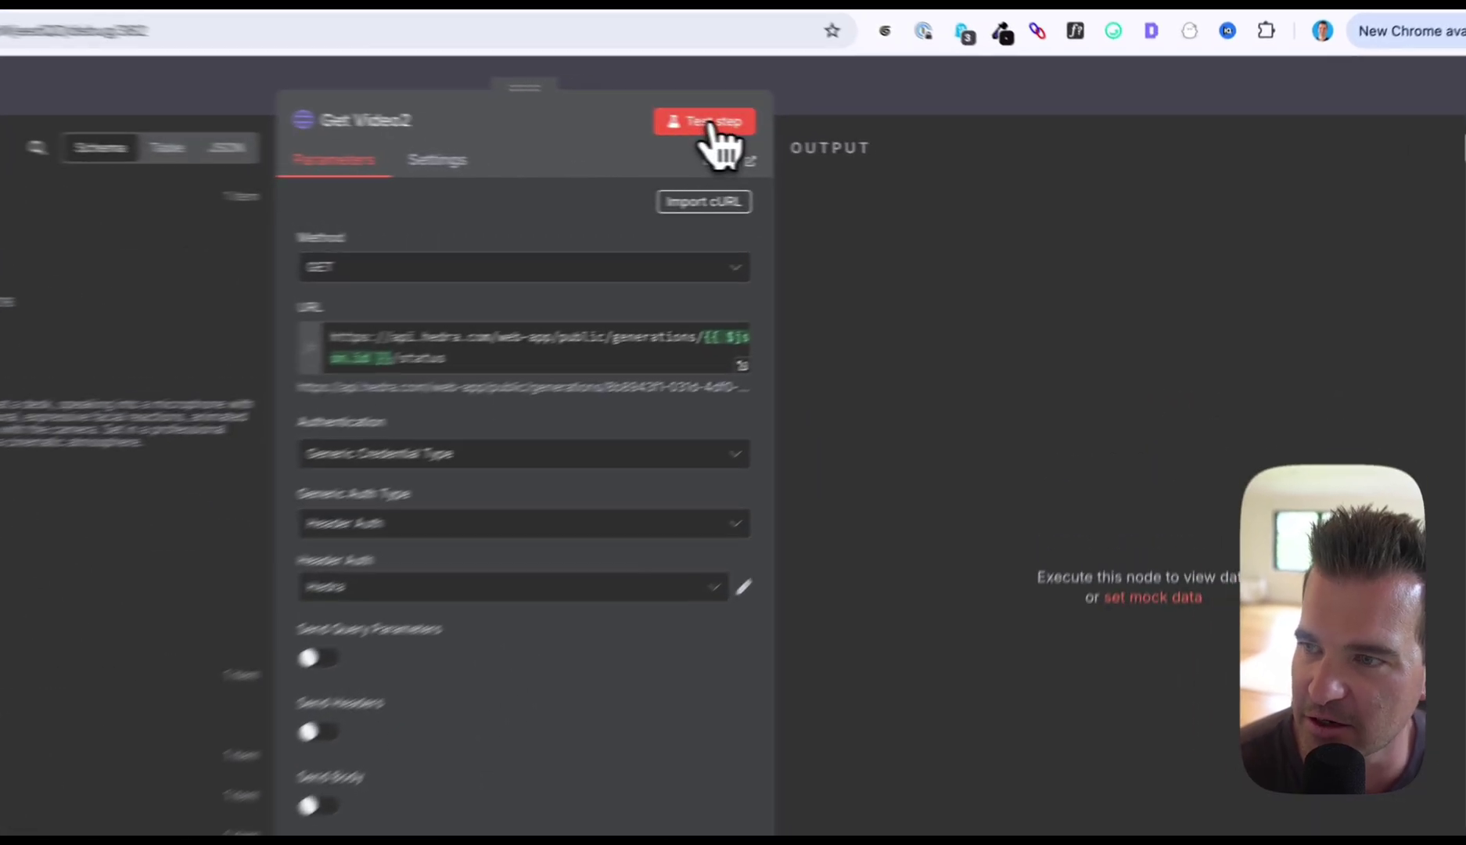
pyautogui.click(860, 142)
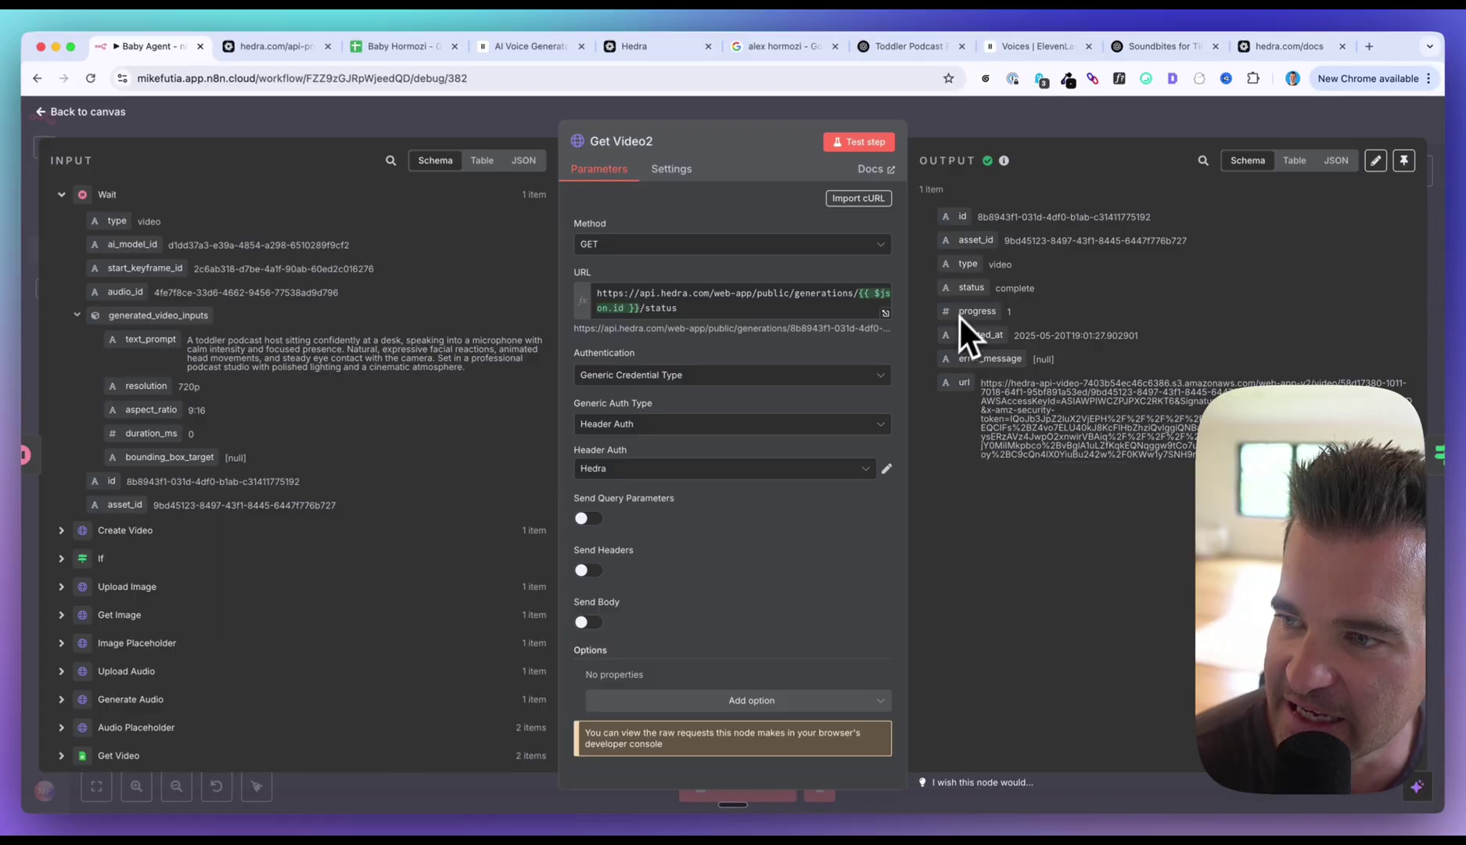
# - Examine the Get Video2 status output, view the results as a table through to the url, and play the generated mp4 video
pyautogui.doubleClick(975, 289)
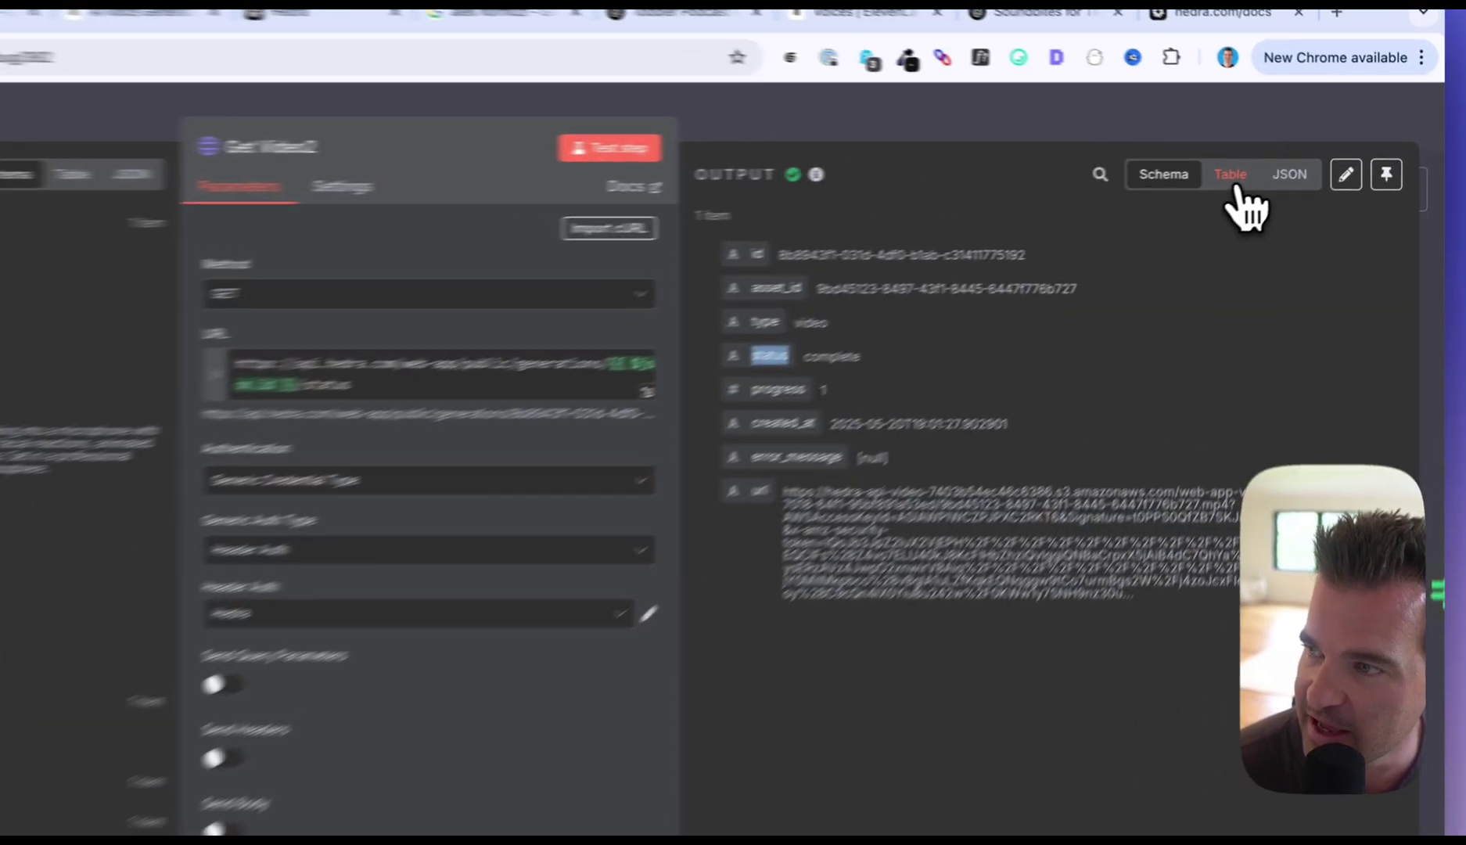
pyautogui.click(1238, 196)
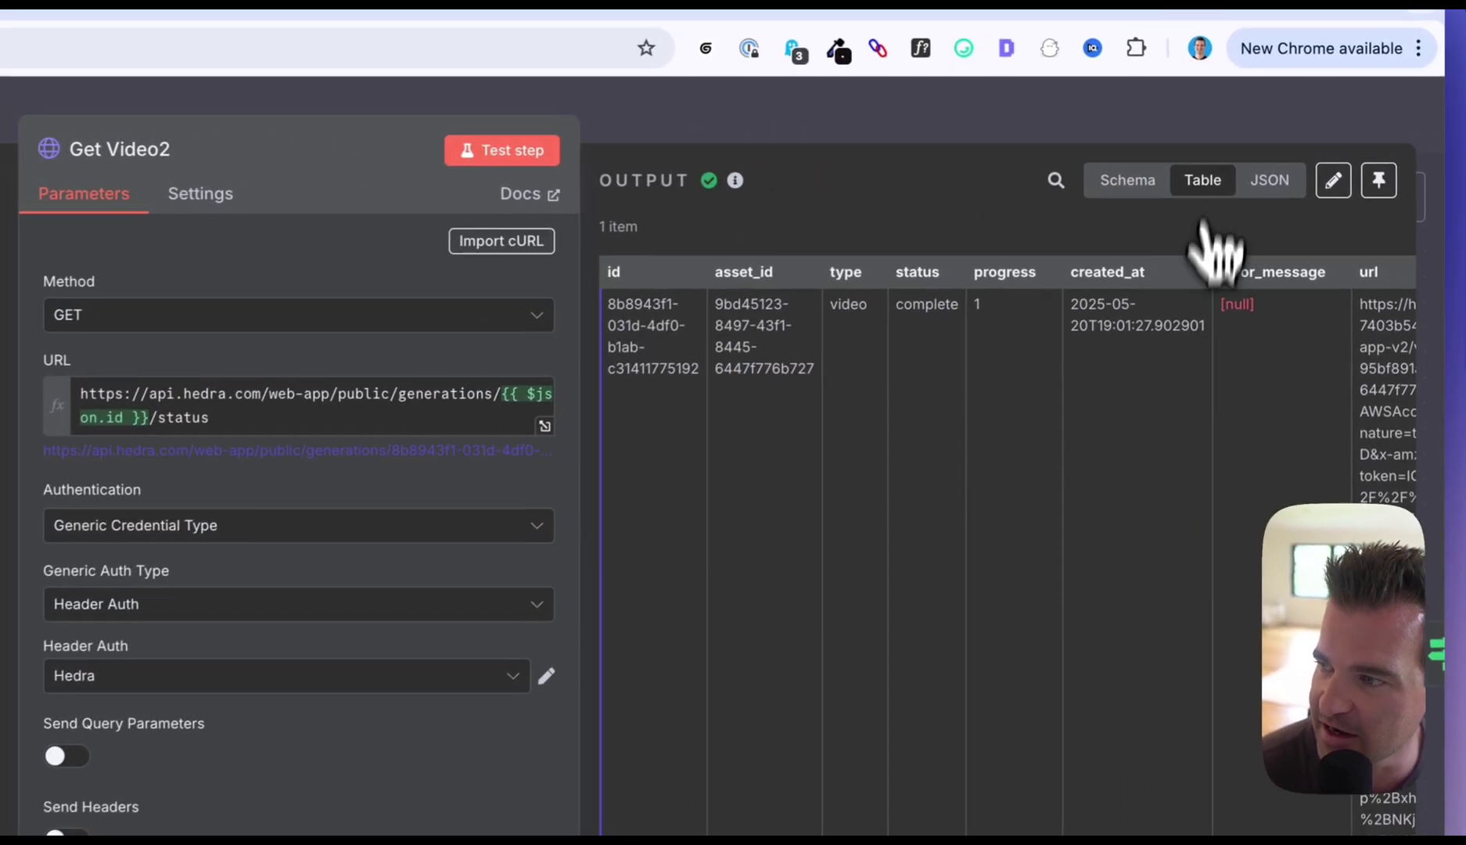
pyautogui.hscroll(5, 1138, 579)
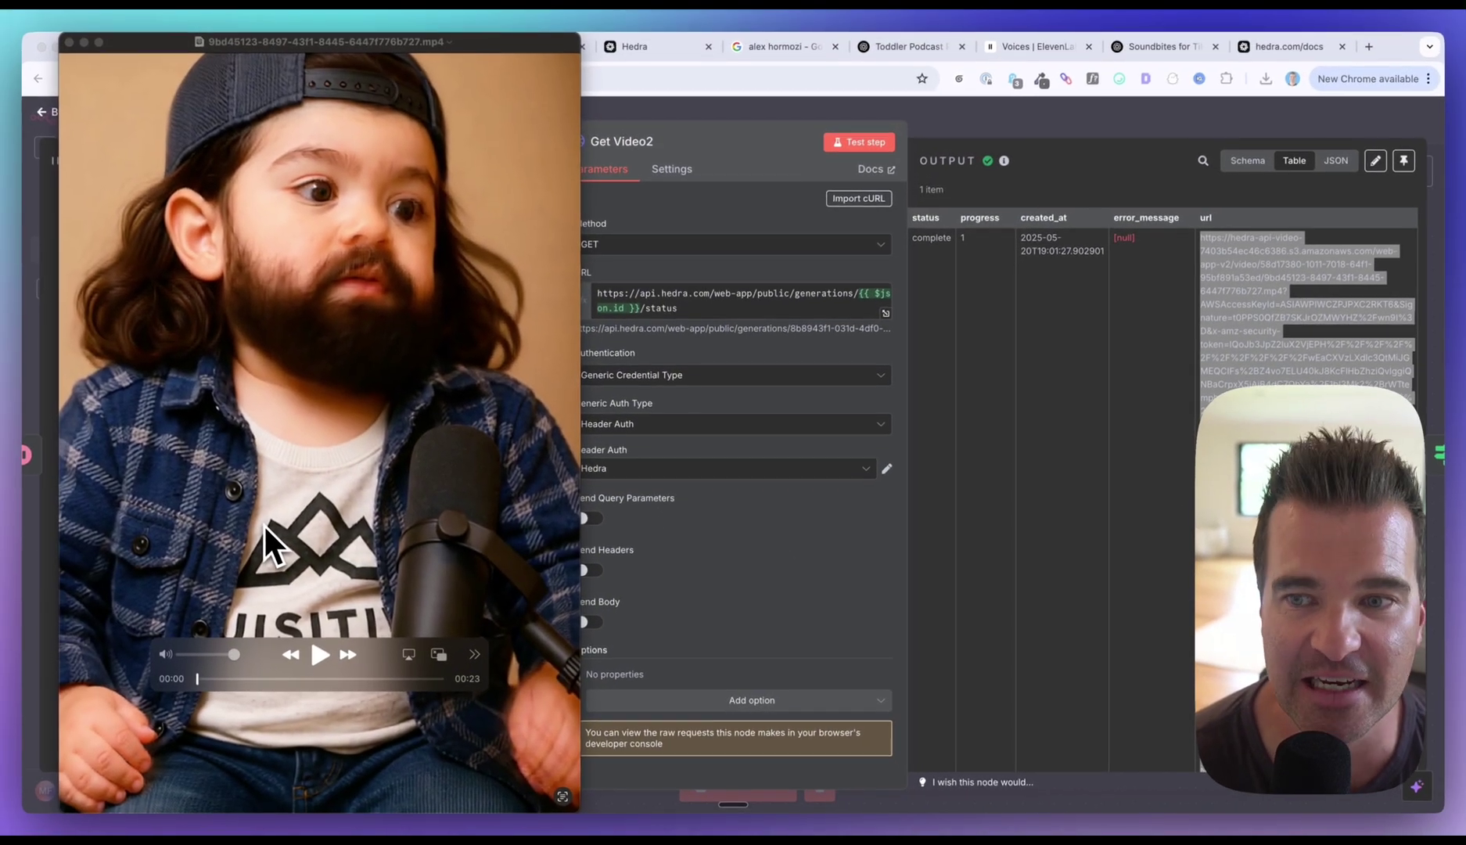
pyautogui.click(322, 659)
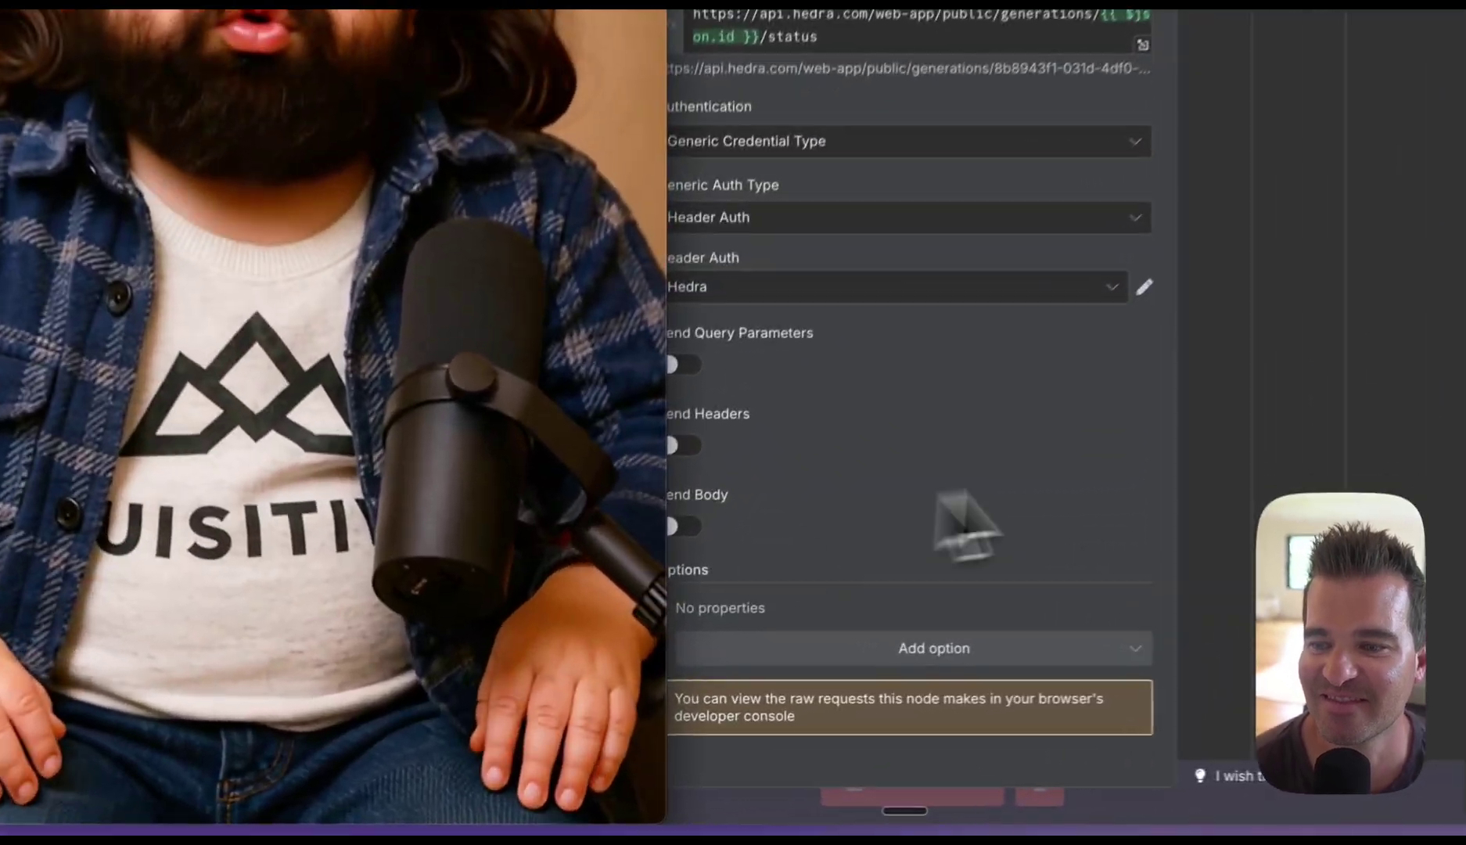
pyautogui.moveTo(472, 512)
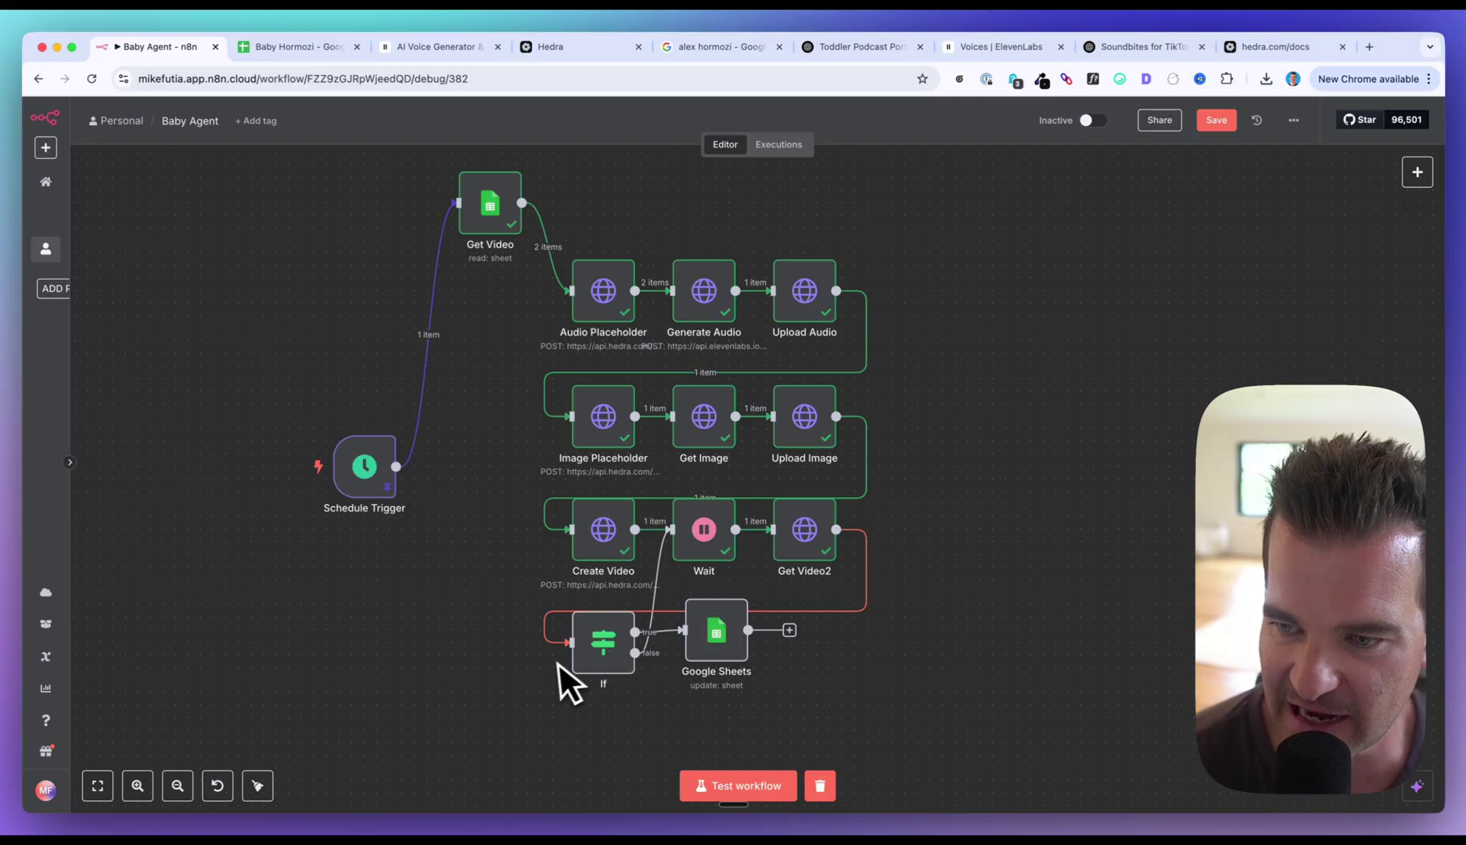
# - Open the If node, review its {{ $json.status }} is equal to complete condition and string comparison options, and return to the canvas
pyautogui.doubleClick(604, 666)
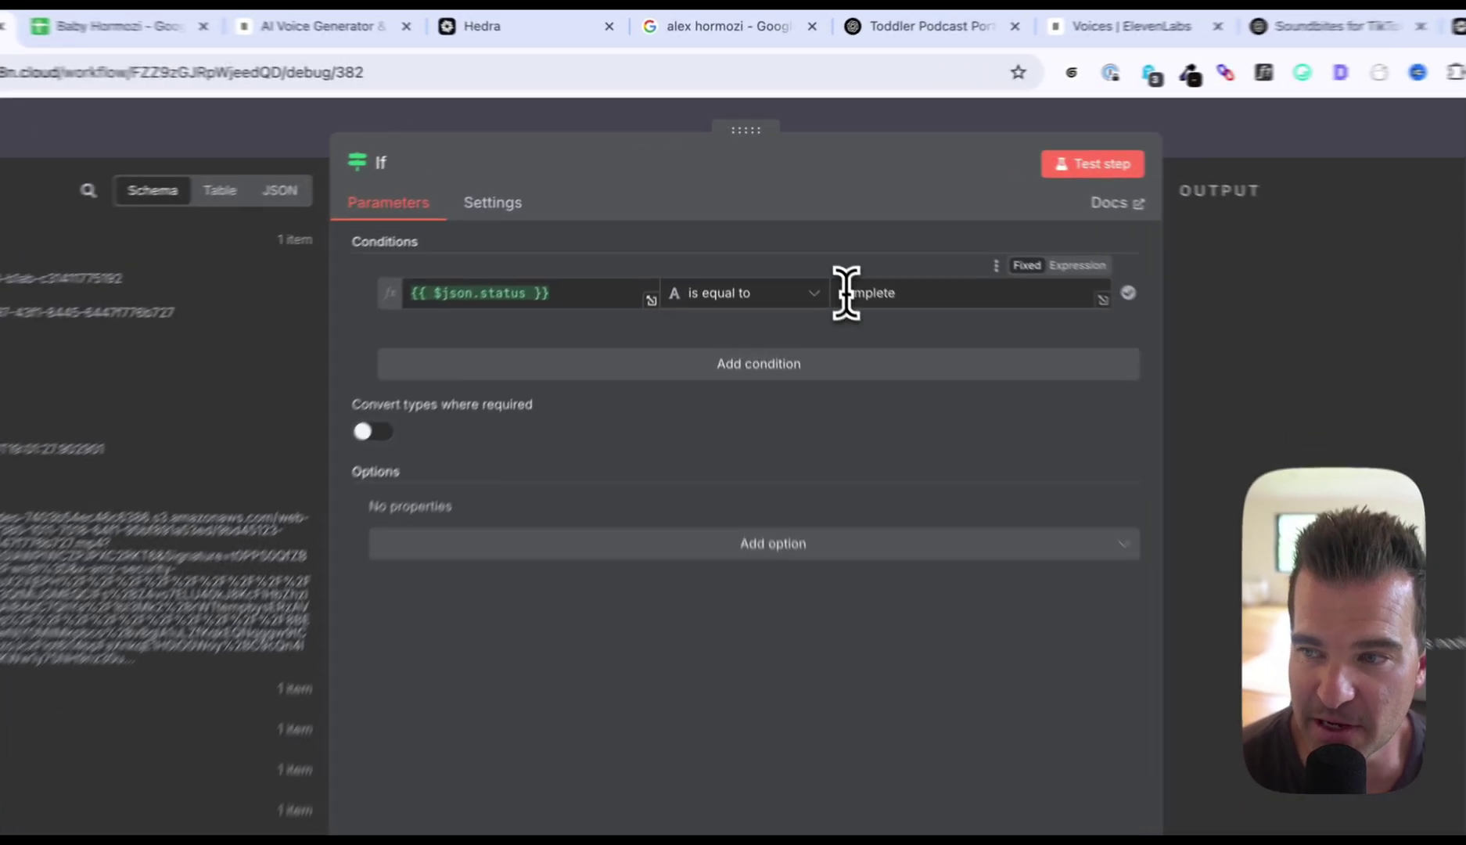
pyautogui.doubleClick(813, 232)
pyautogui.click(800, 330)
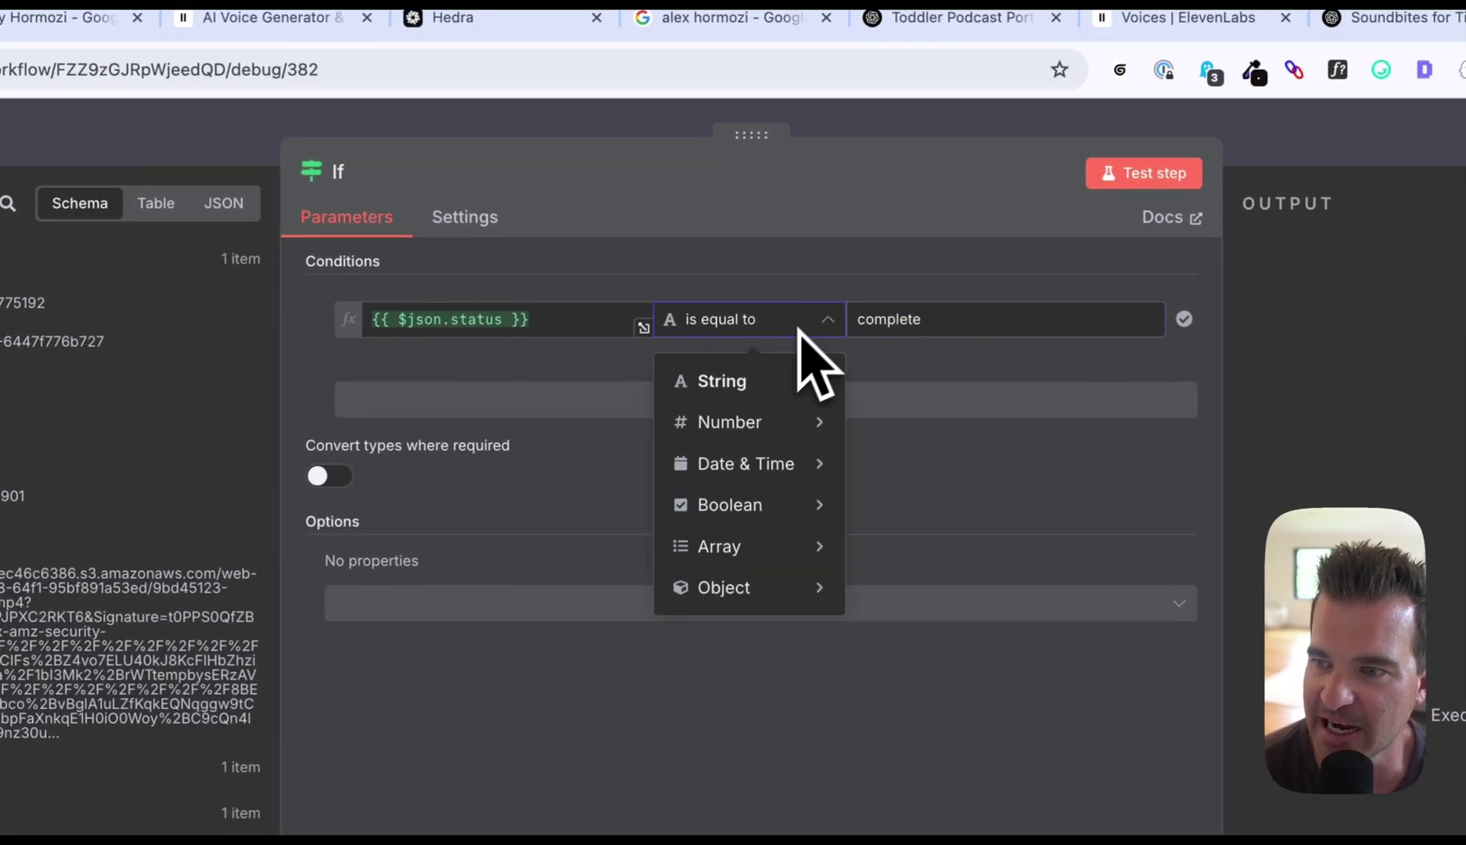
pyautogui.moveTo(751, 423)
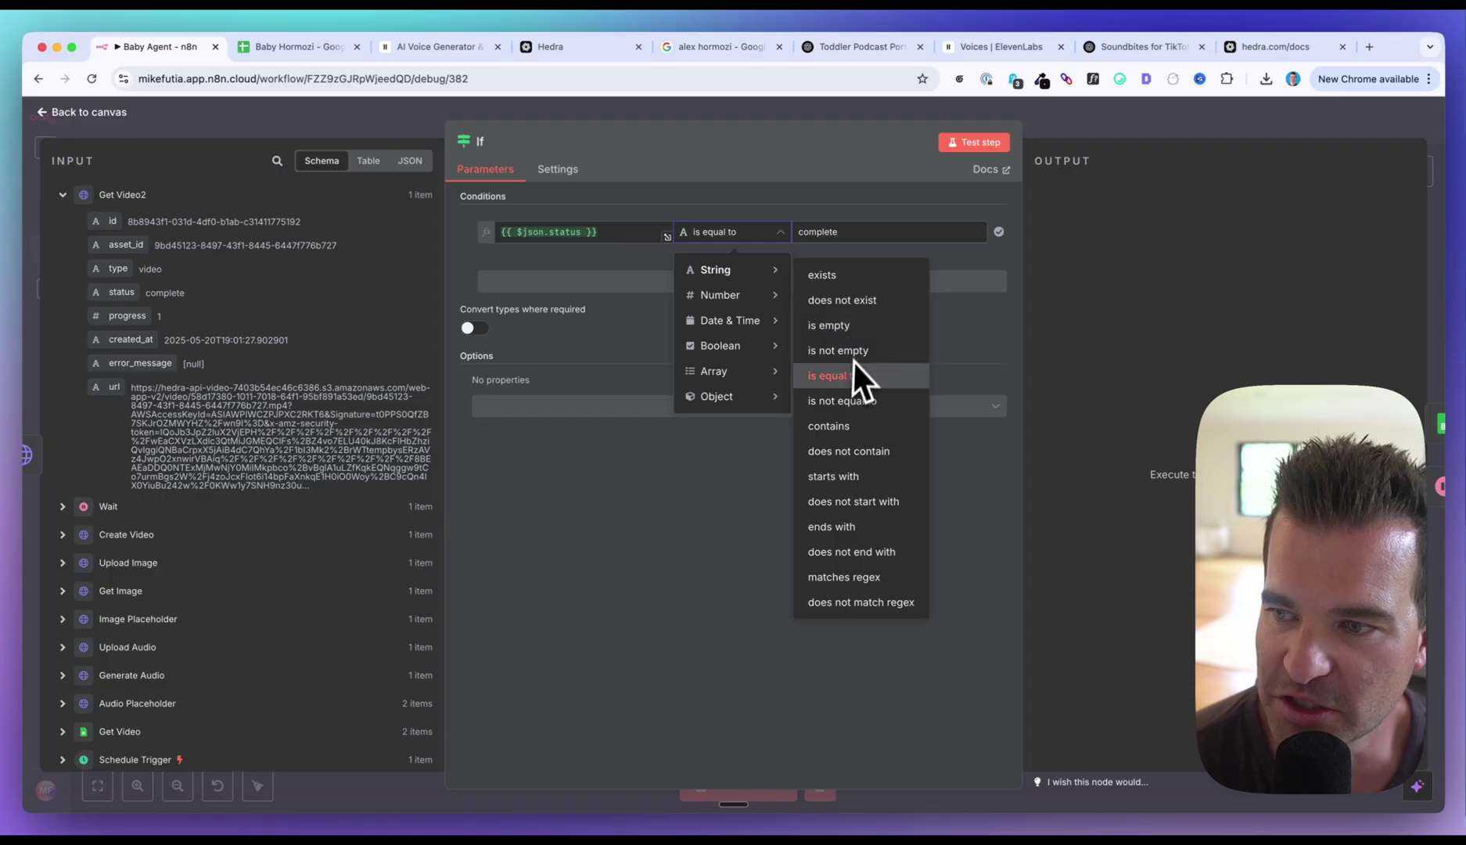
pyautogui.click(872, 244)
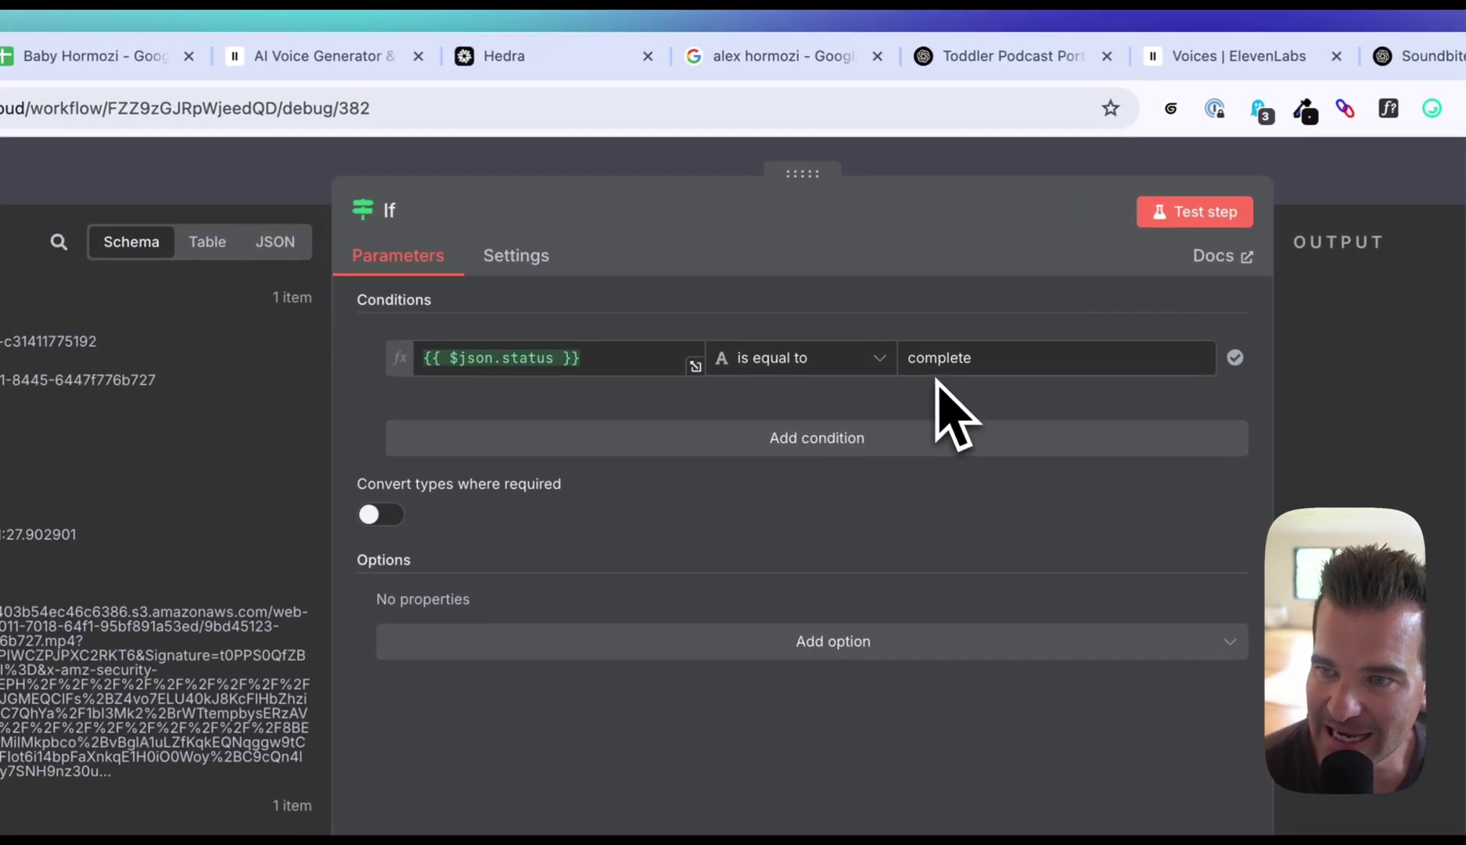
pyautogui.moveTo(510, 356)
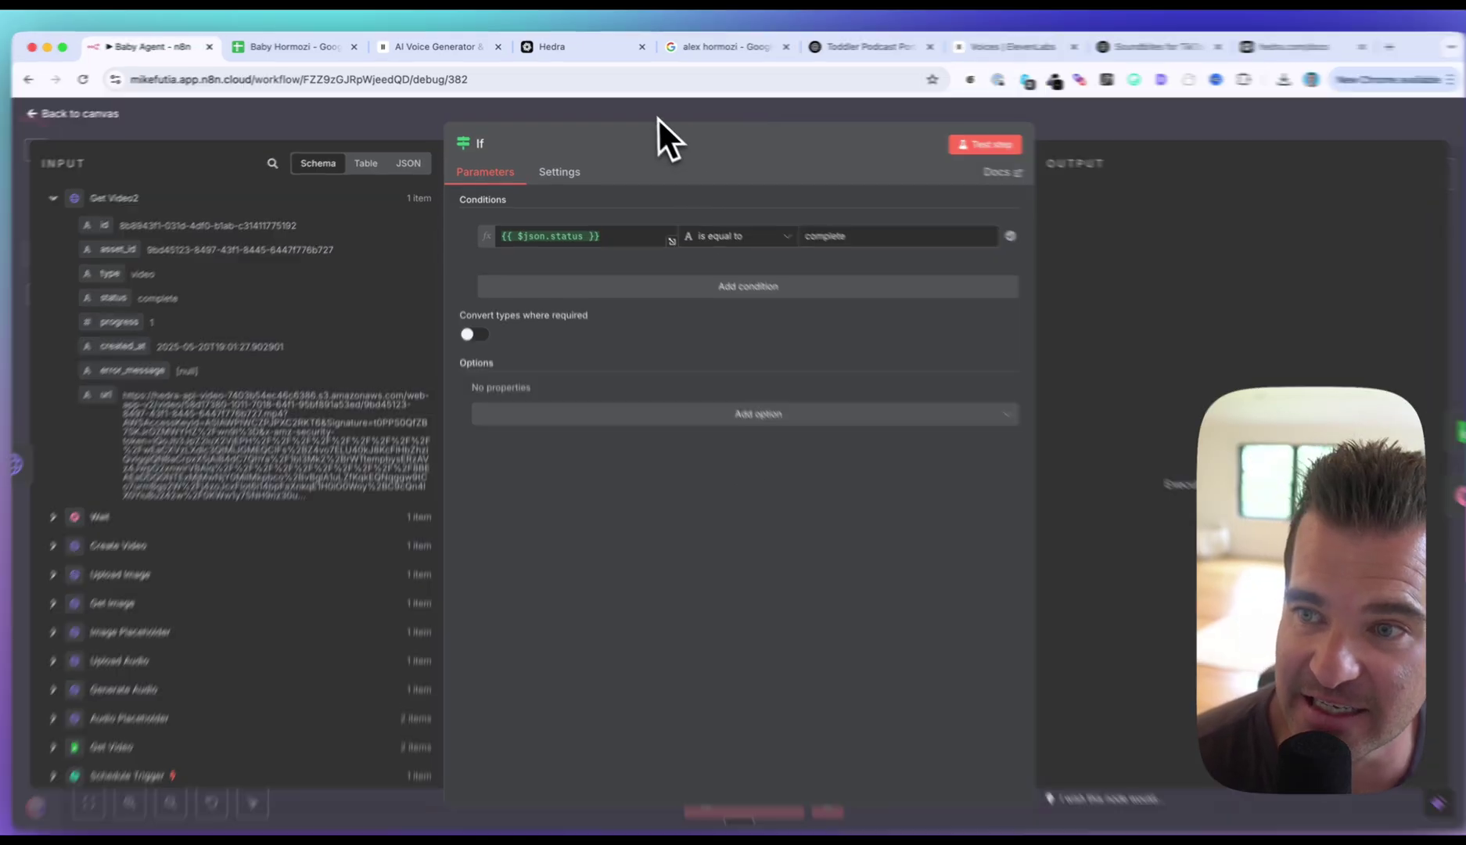
pyautogui.click(657, 117)
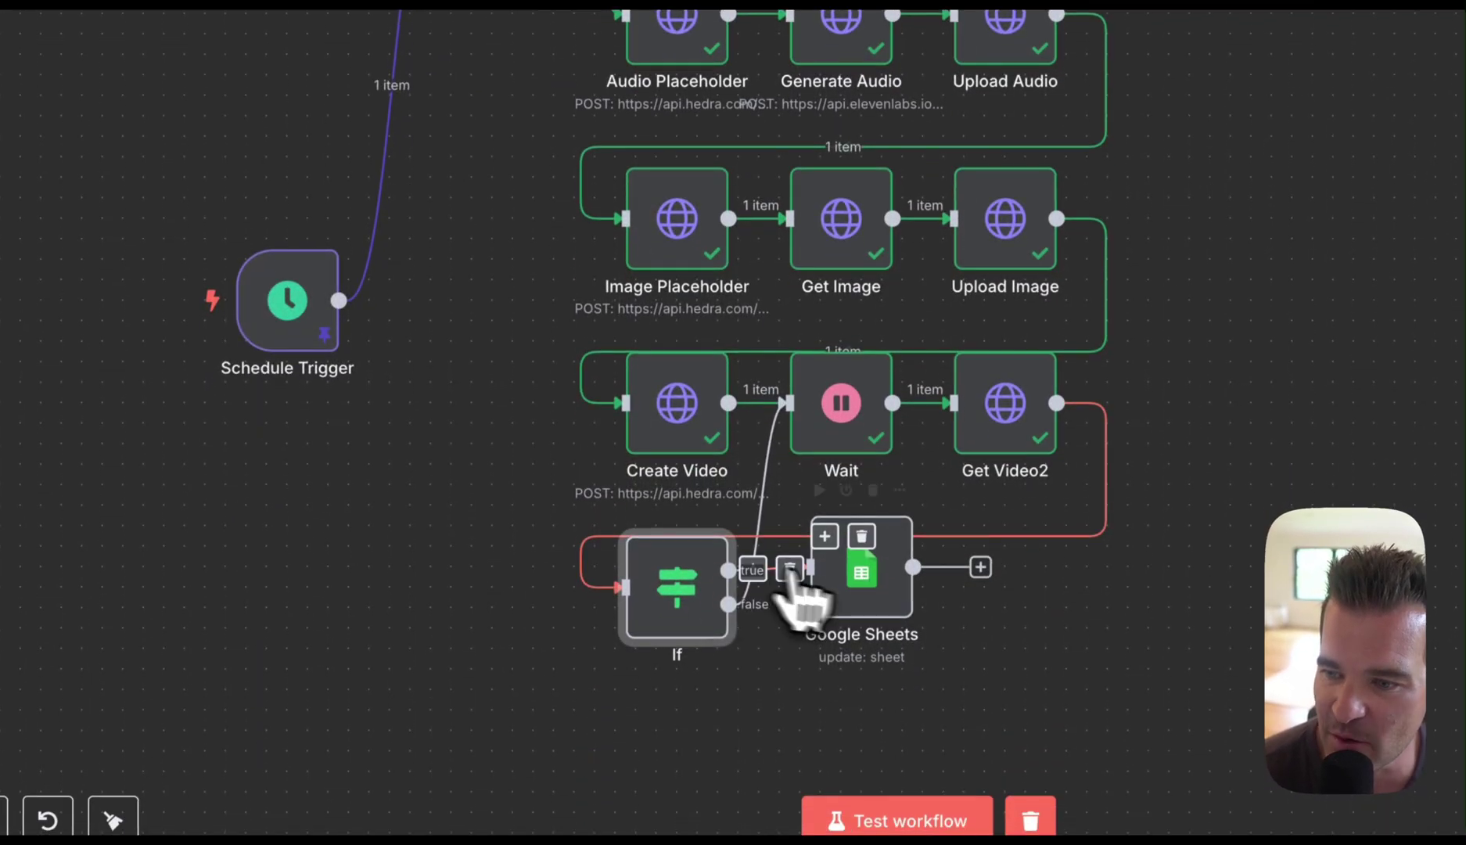
# - Move the Google Sheets node slightly farther from the If node and trace the false branch back to Wait
pyautogui.click(884, 583)
pyautogui.moveTo(884, 583); pyautogui.dragTo(904, 583)
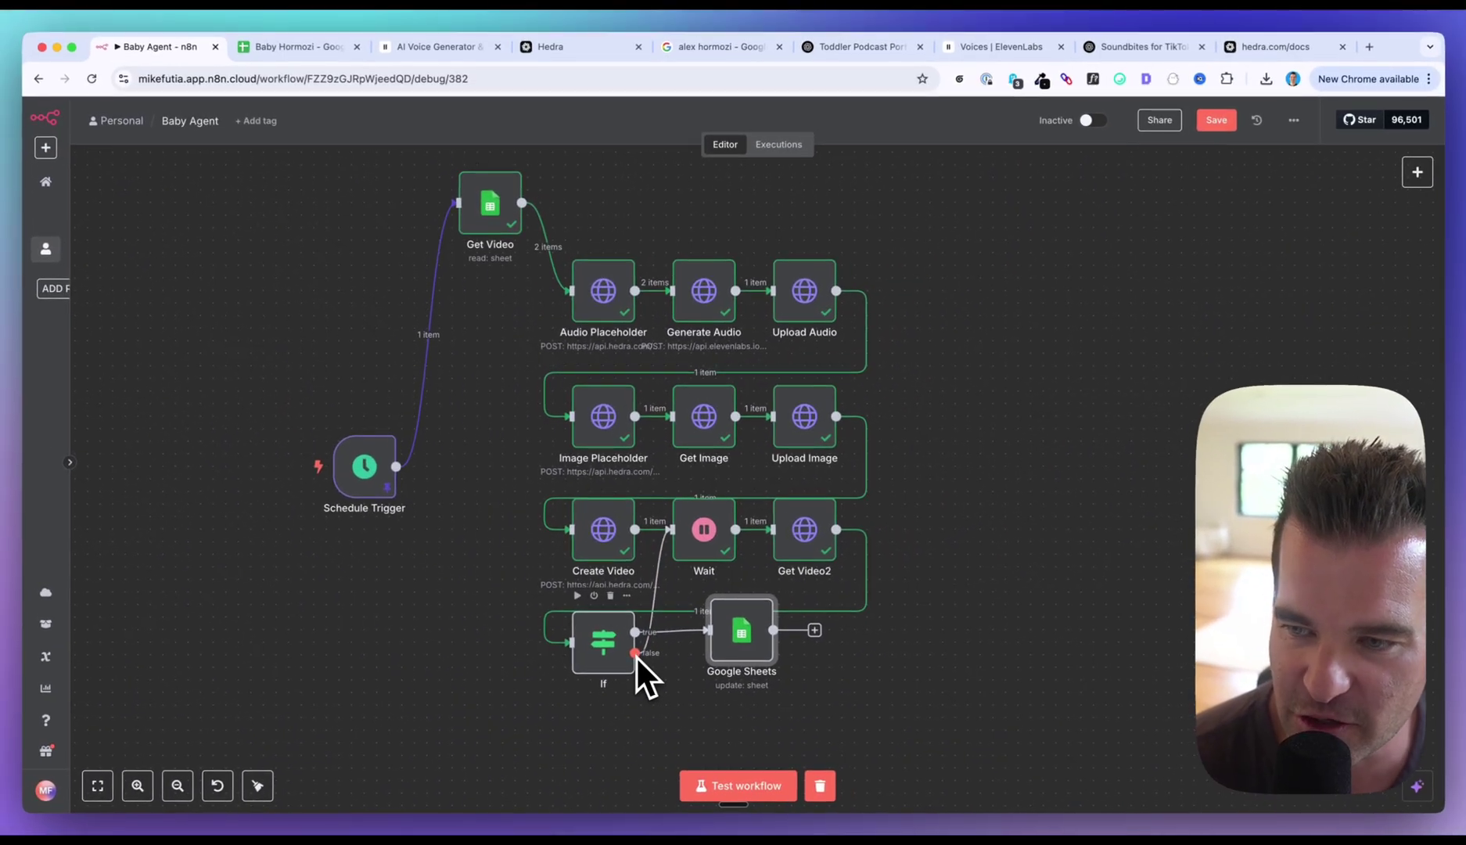
pyautogui.scroll(5, 637, 657)
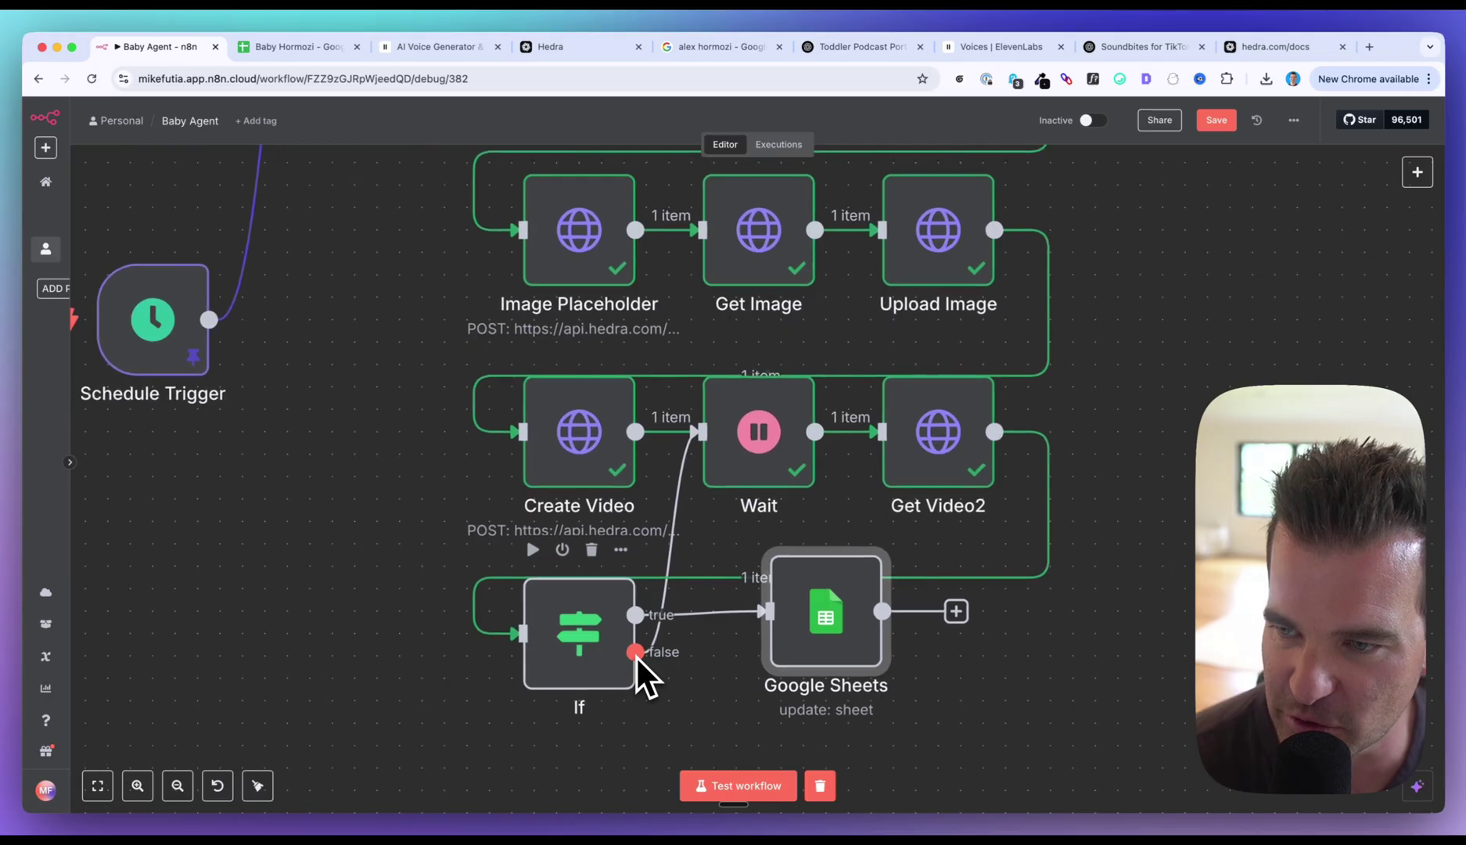
pyautogui.moveTo(653, 642)
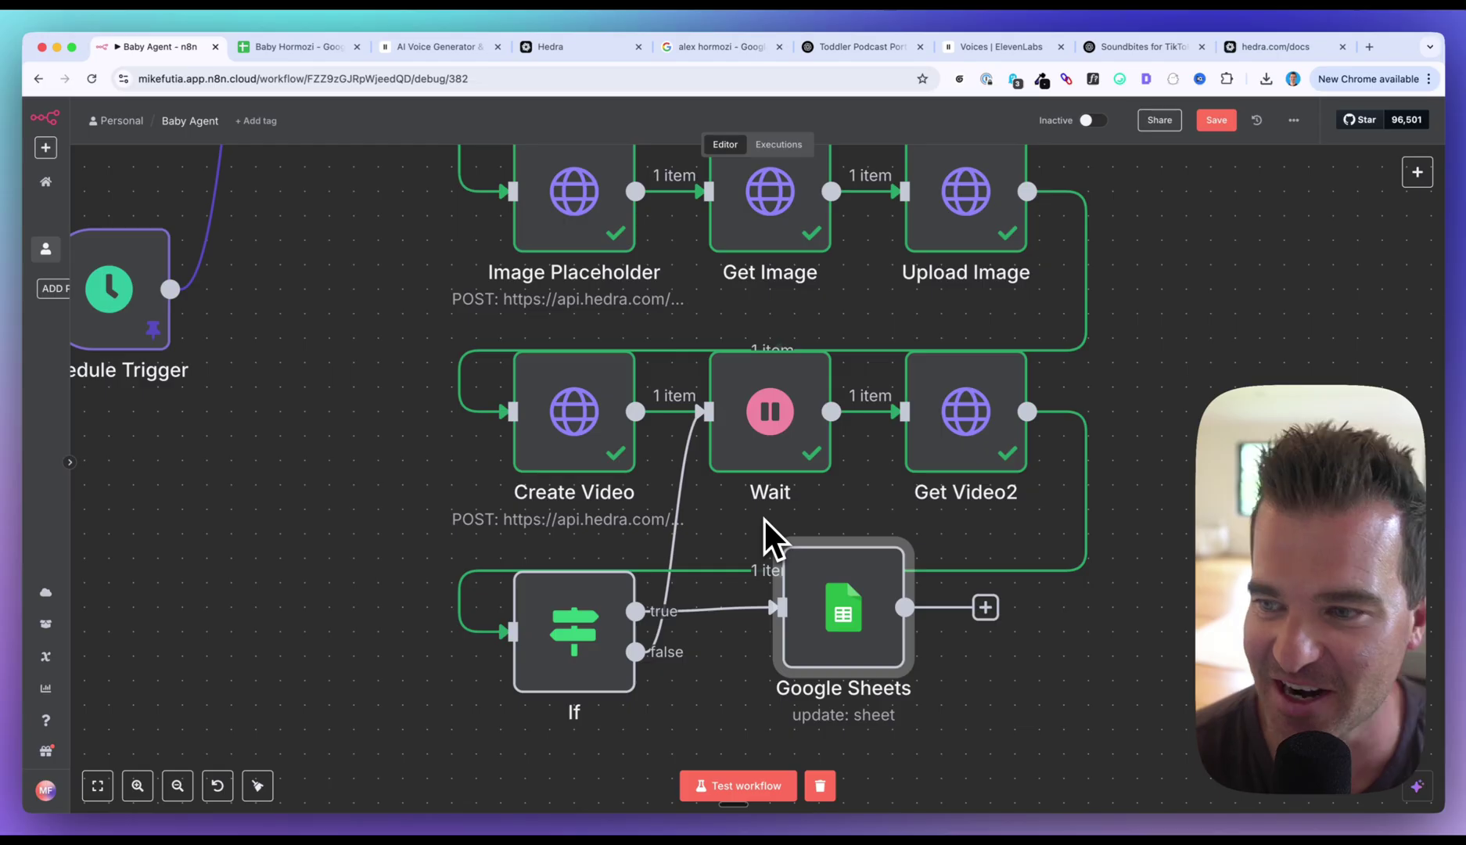
pyautogui.moveTo(880, 413)
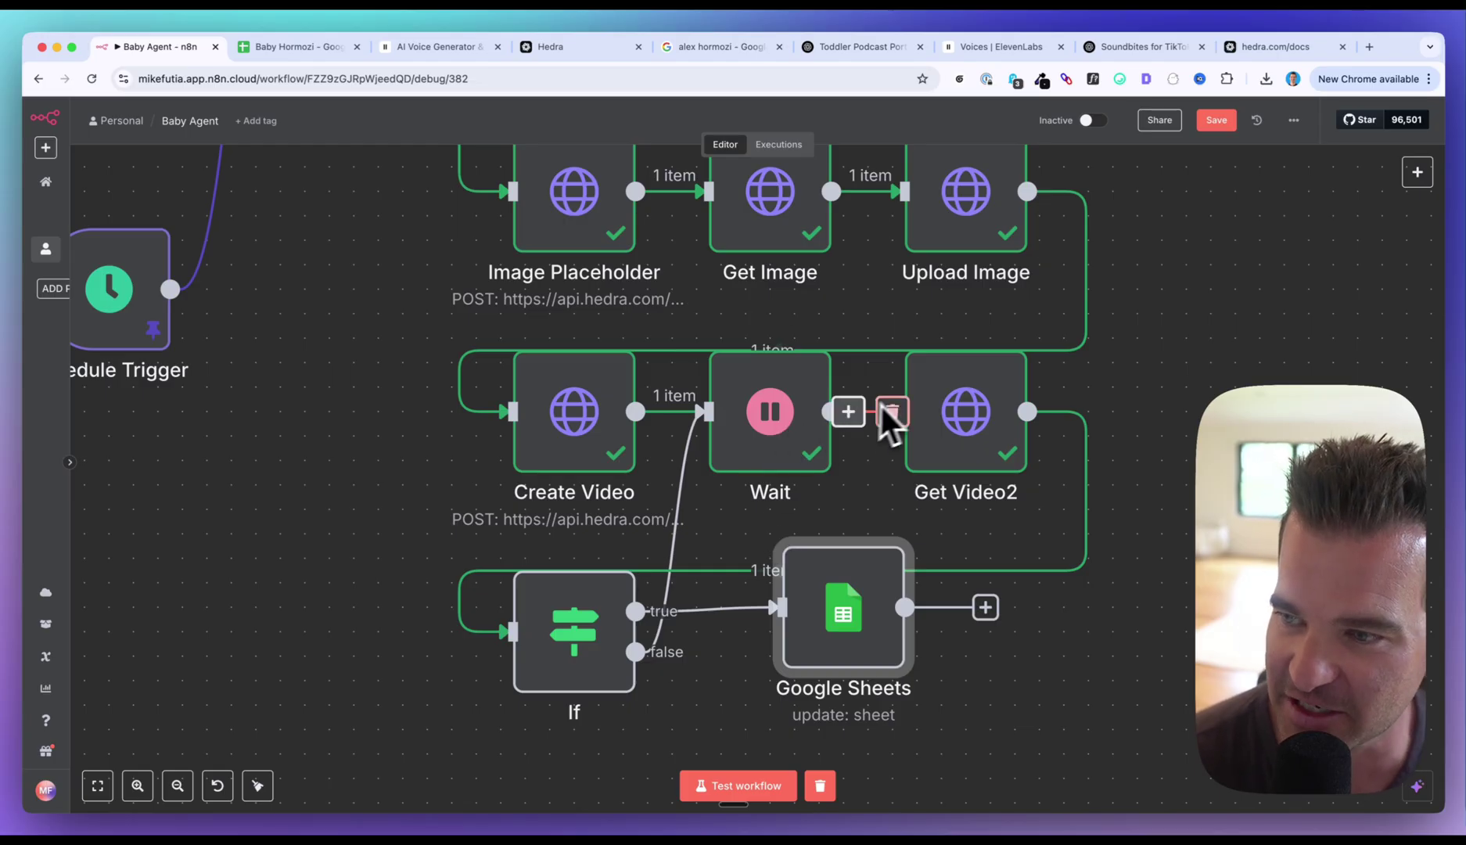
# - Compare the If node's False Branch and True Branch outputs
pyautogui.moveTo(945, 419)
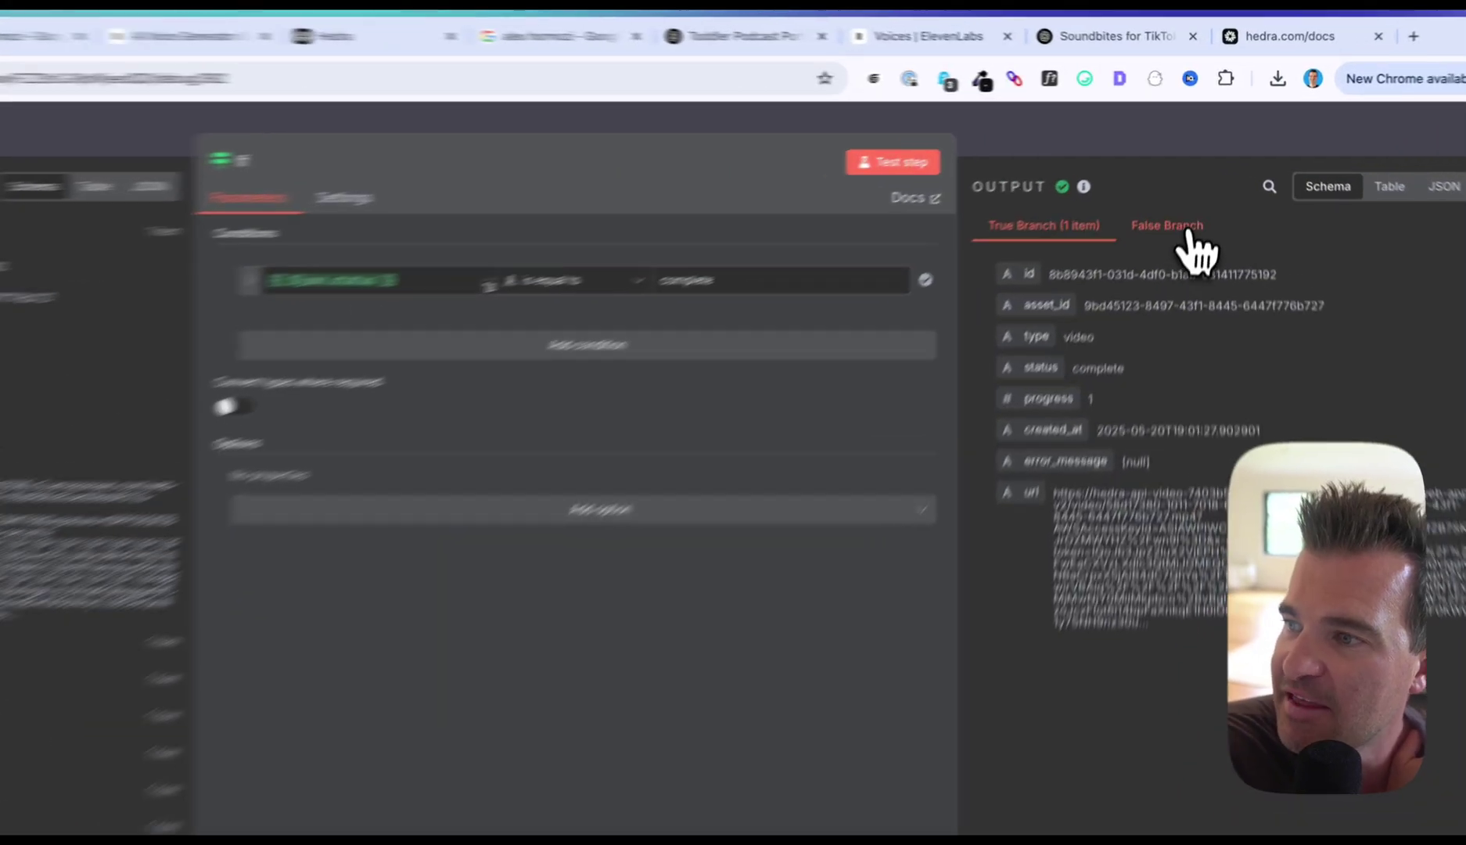
pyautogui.click(1182, 191)
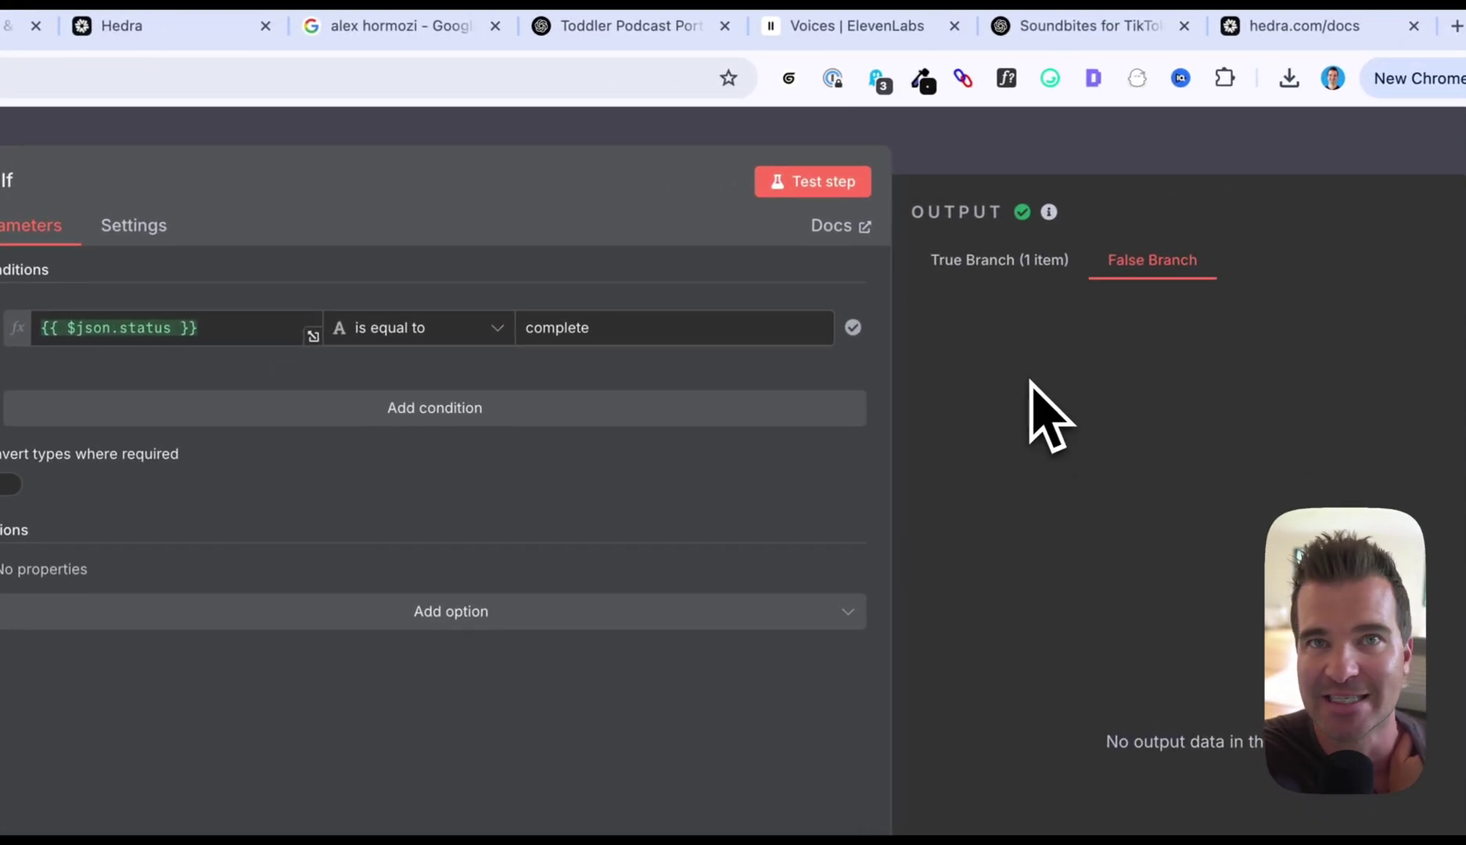
pyautogui.click(978, 265)
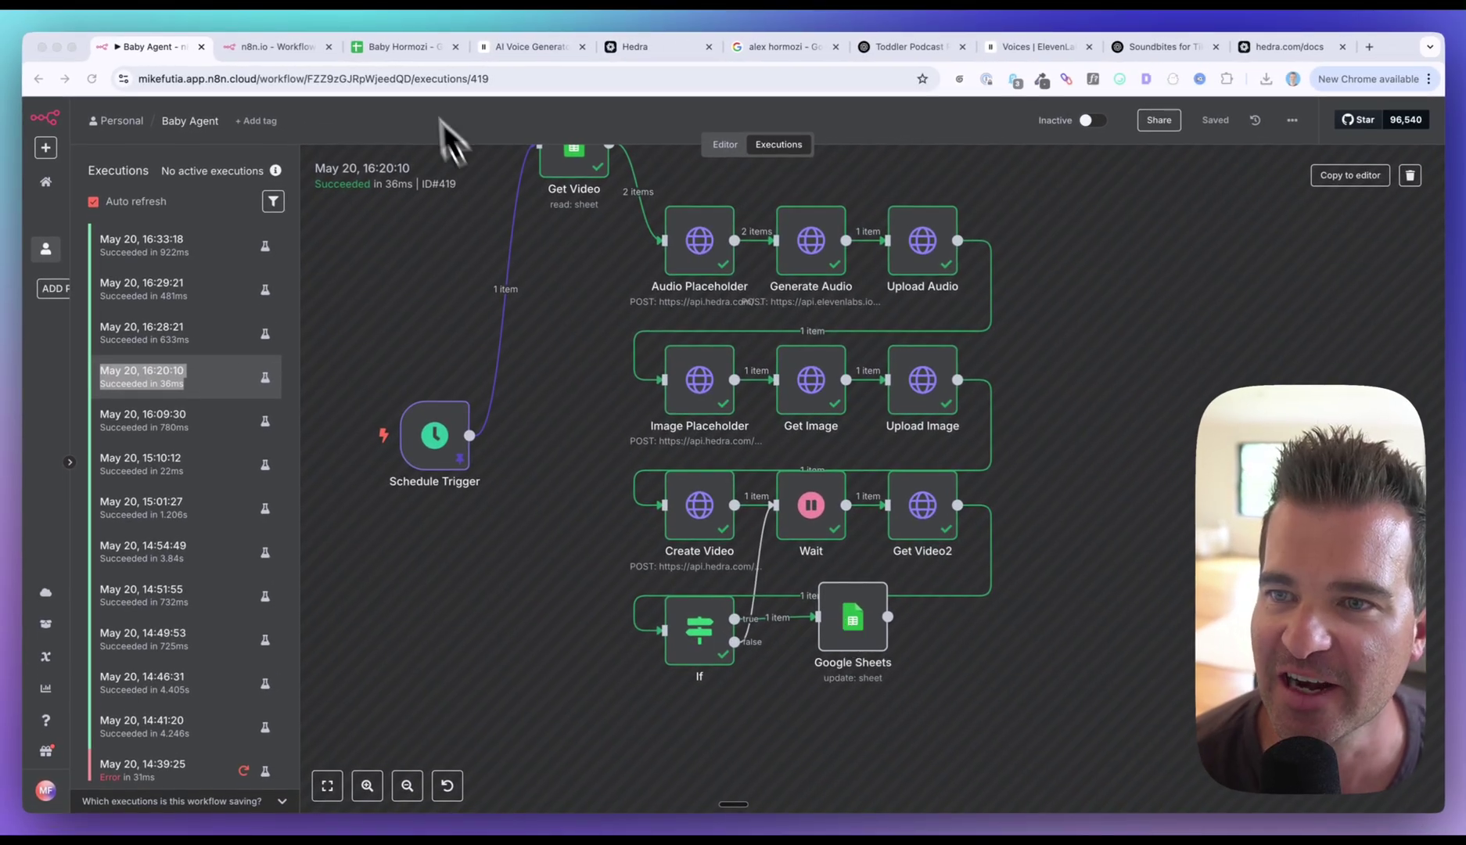
# - Switch to the Baby Hormozi Google Sheet and review its columns from VoiceOver through ImageURL, Final_Video and Status
pyautogui.click(401, 48)
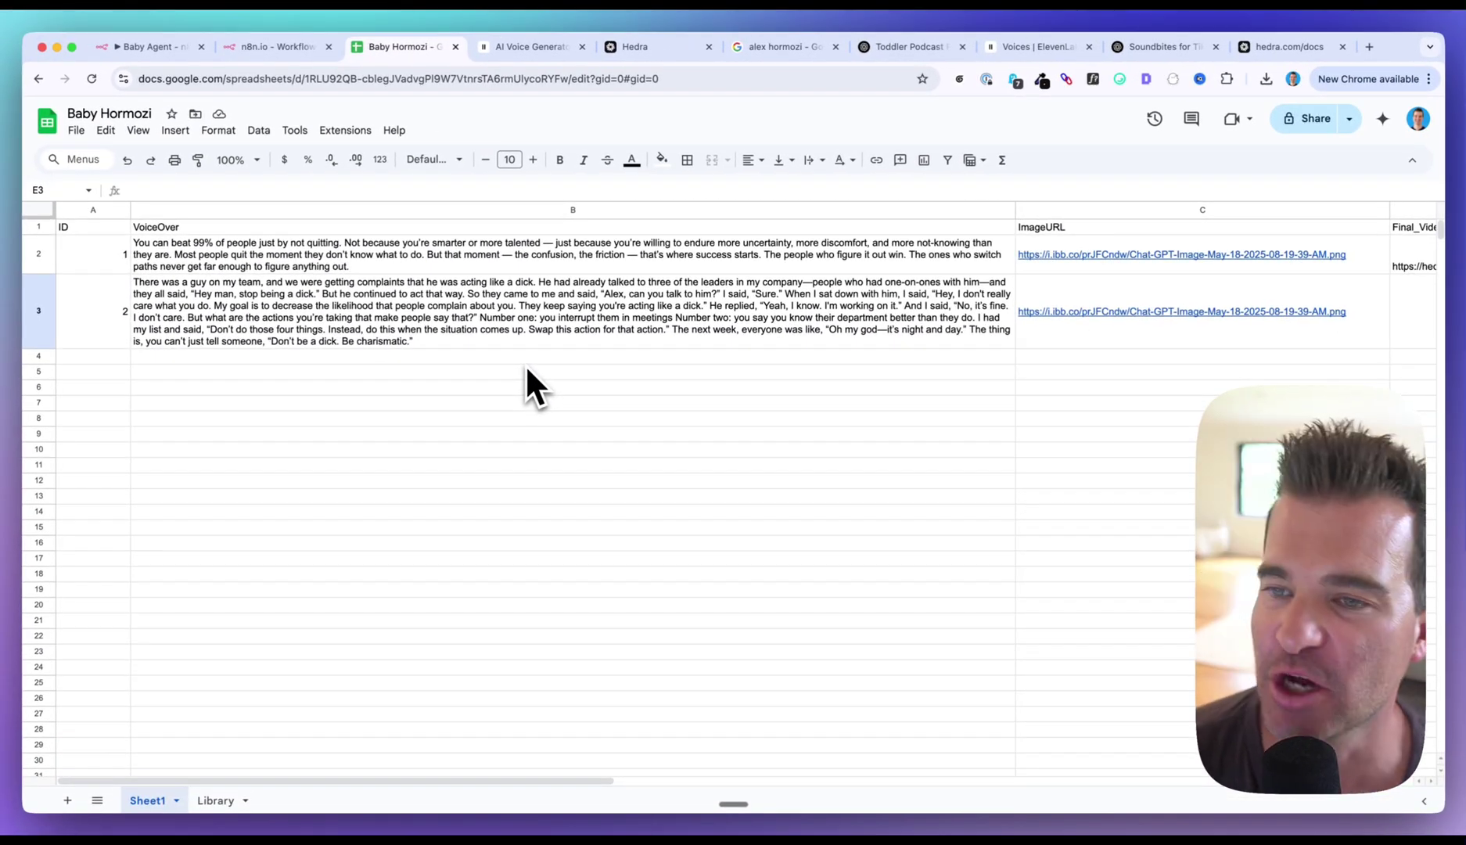
pyautogui.hscroll(7, 527, 369)
pyautogui.hscroll(6, 525, 365)
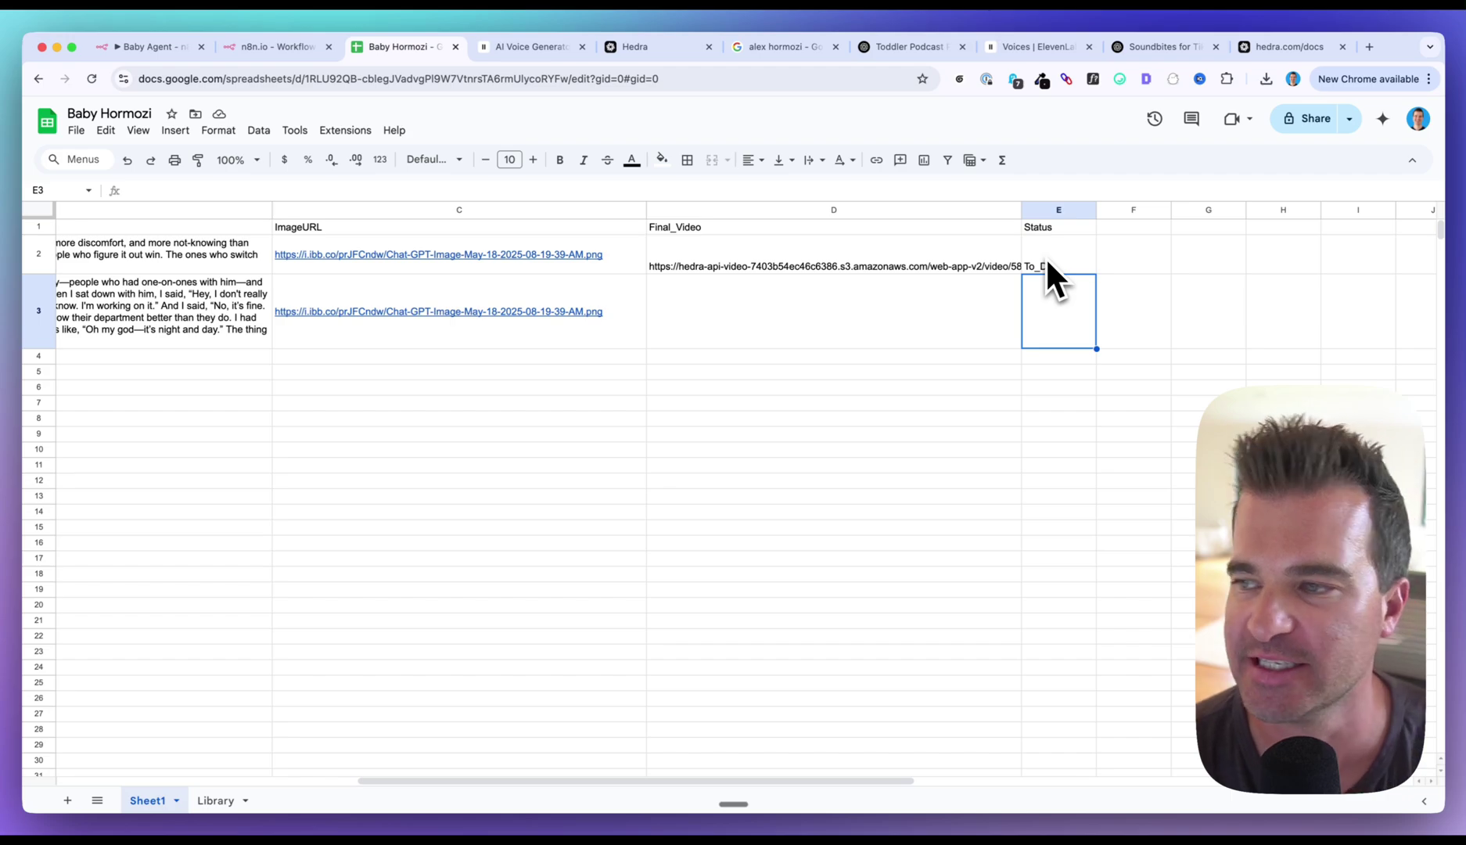
pyautogui.hscroll(-5, 1046, 261)
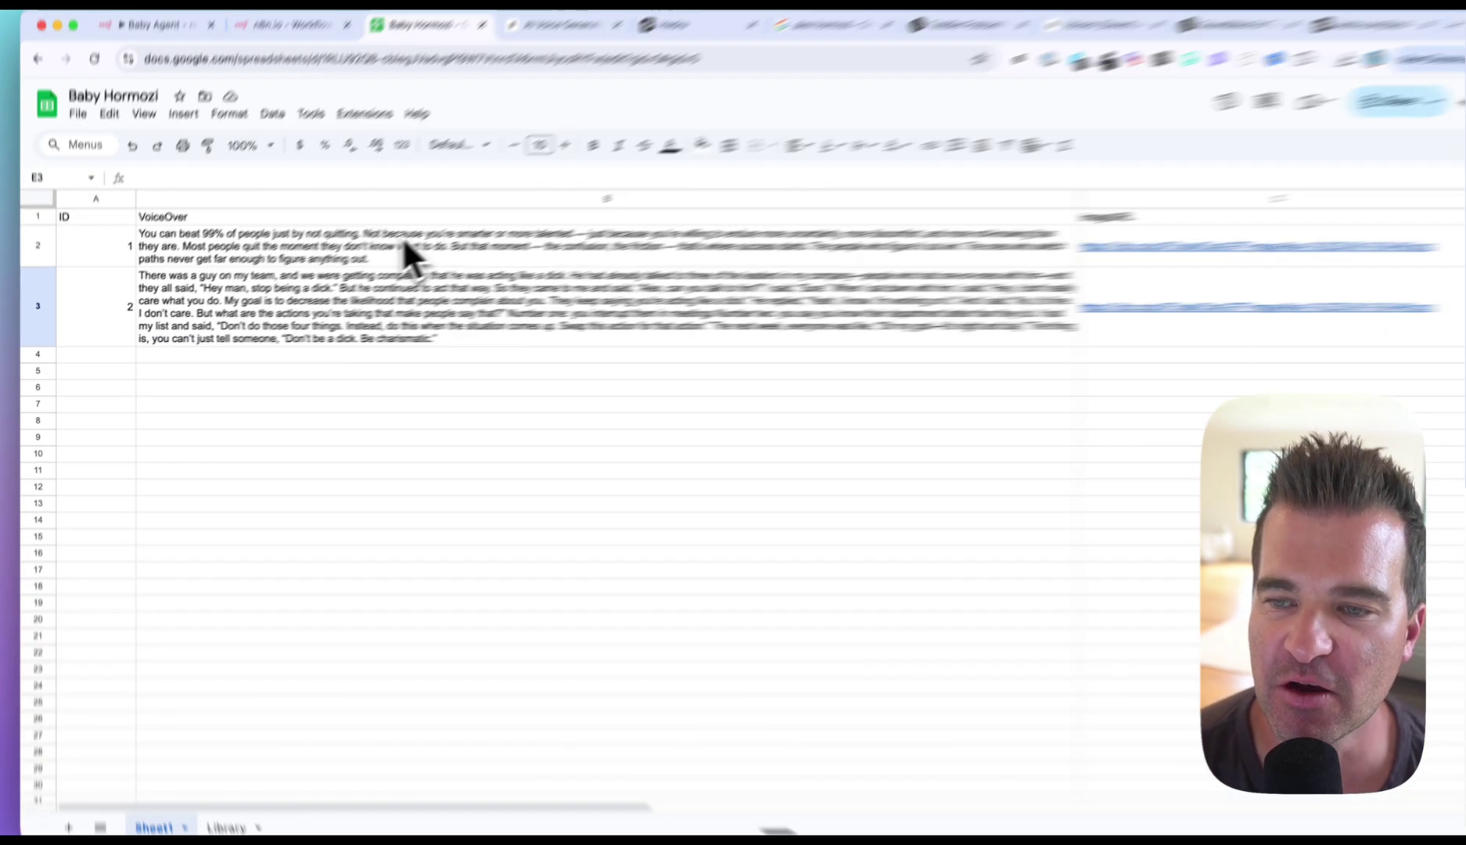
# - Highlight cells in the VoiceOver column to examine the two scripts and the empty rows below them
pyautogui.moveTo(389, 269); pyautogui.dragTo(422, 665)
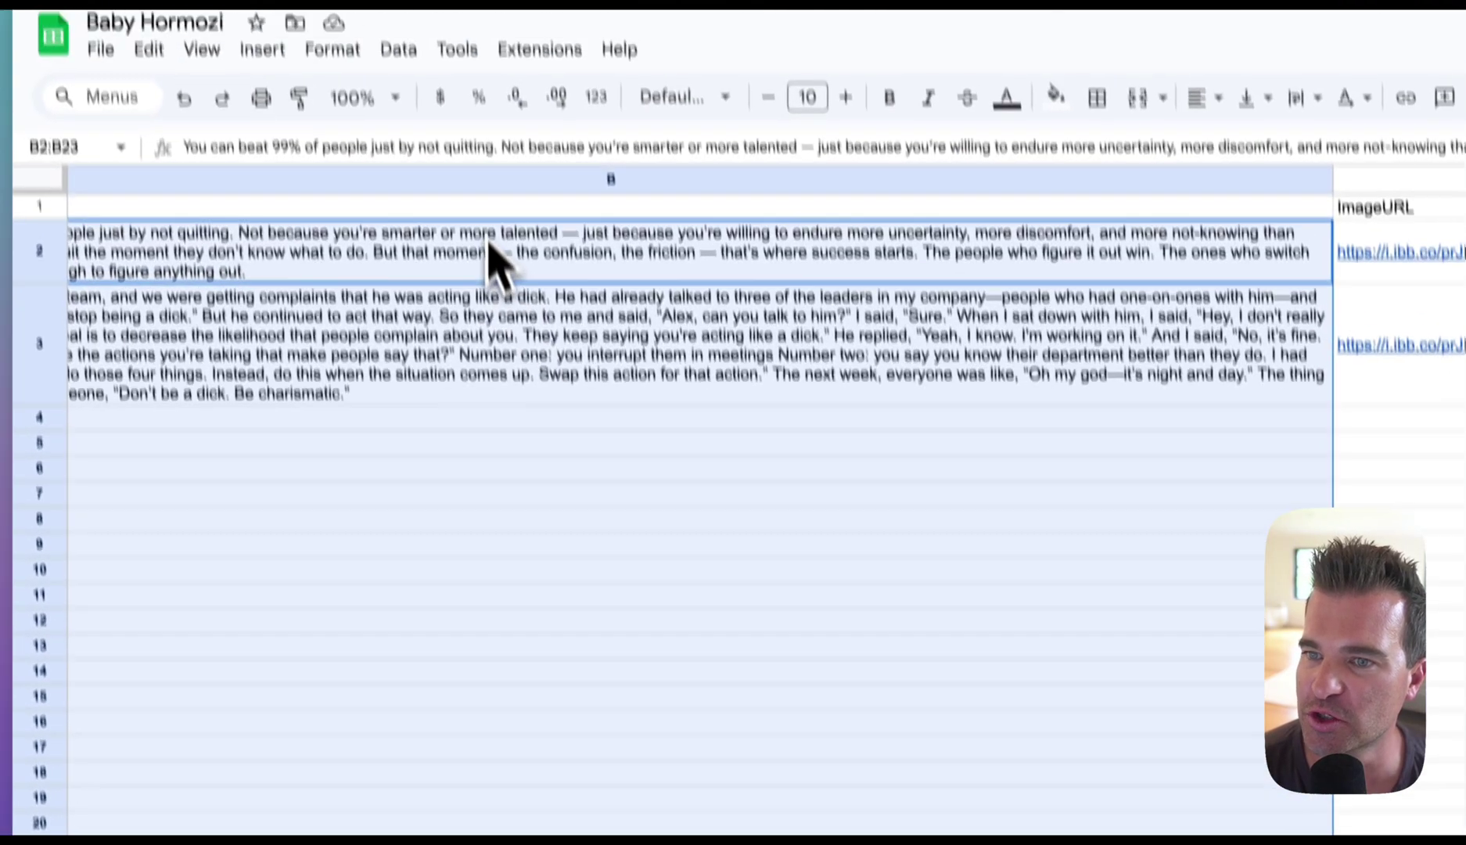
pyautogui.click(493, 256)
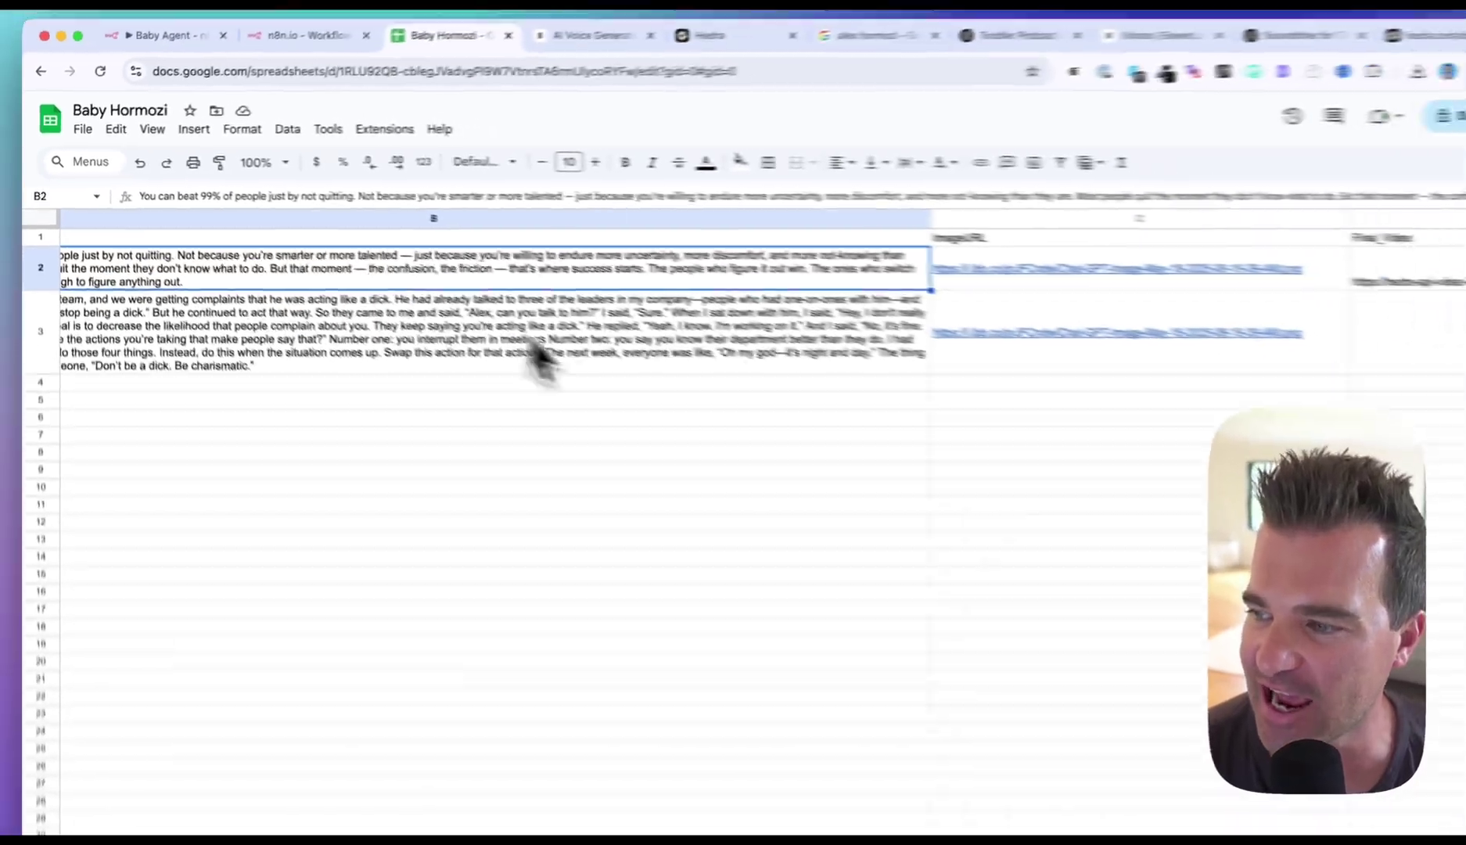
pyautogui.click(547, 395)
pyautogui.click(472, 332)
pyautogui.click(477, 399)
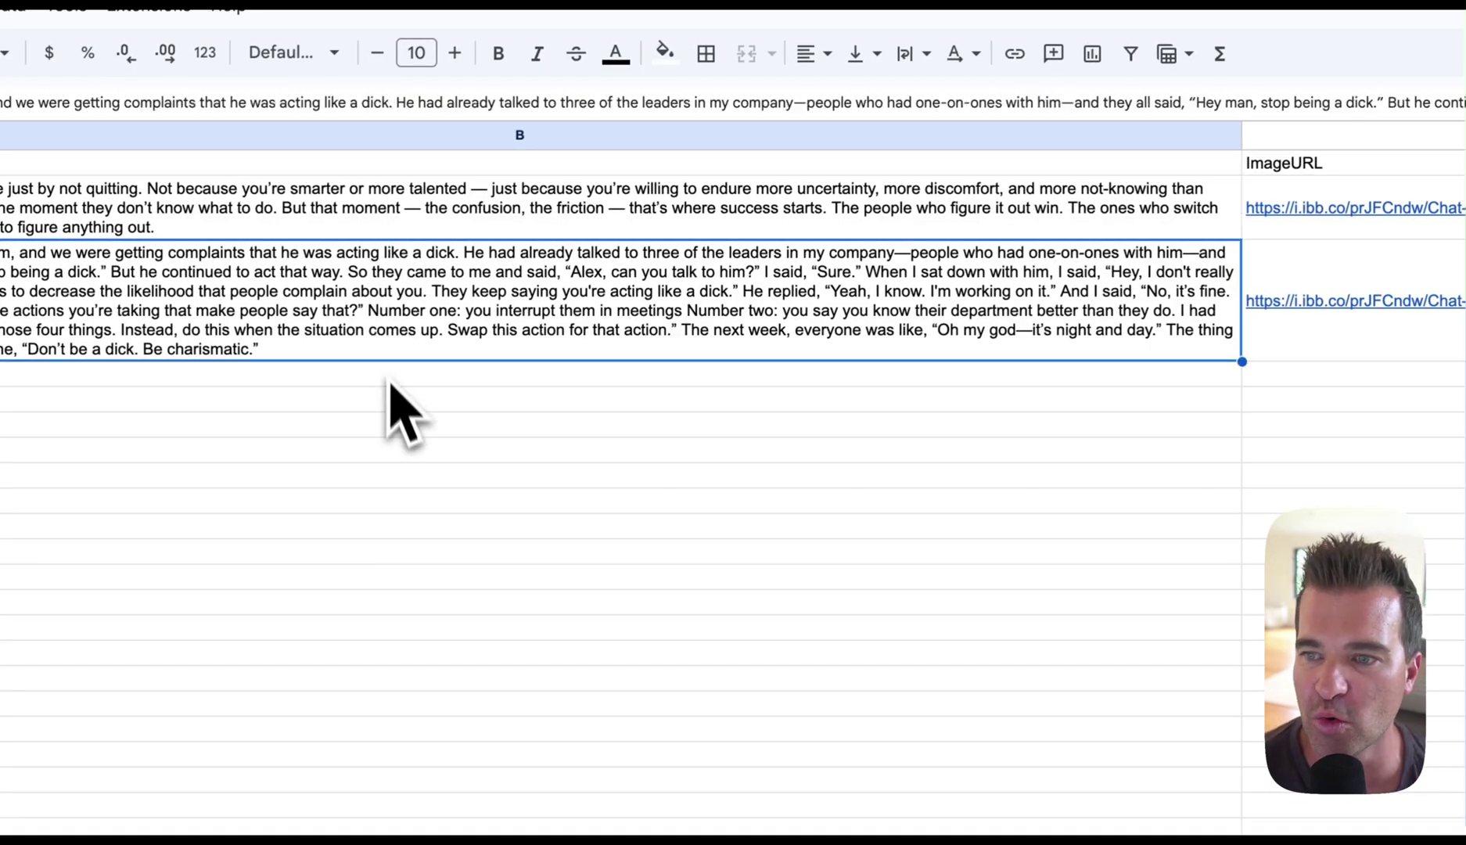
pyautogui.click(391, 383)
pyautogui.click(415, 602)
# - Copy the To_Do status from the first script's row into the second script's Status cell, E3
pyautogui.hscroll(10, 416, 602)
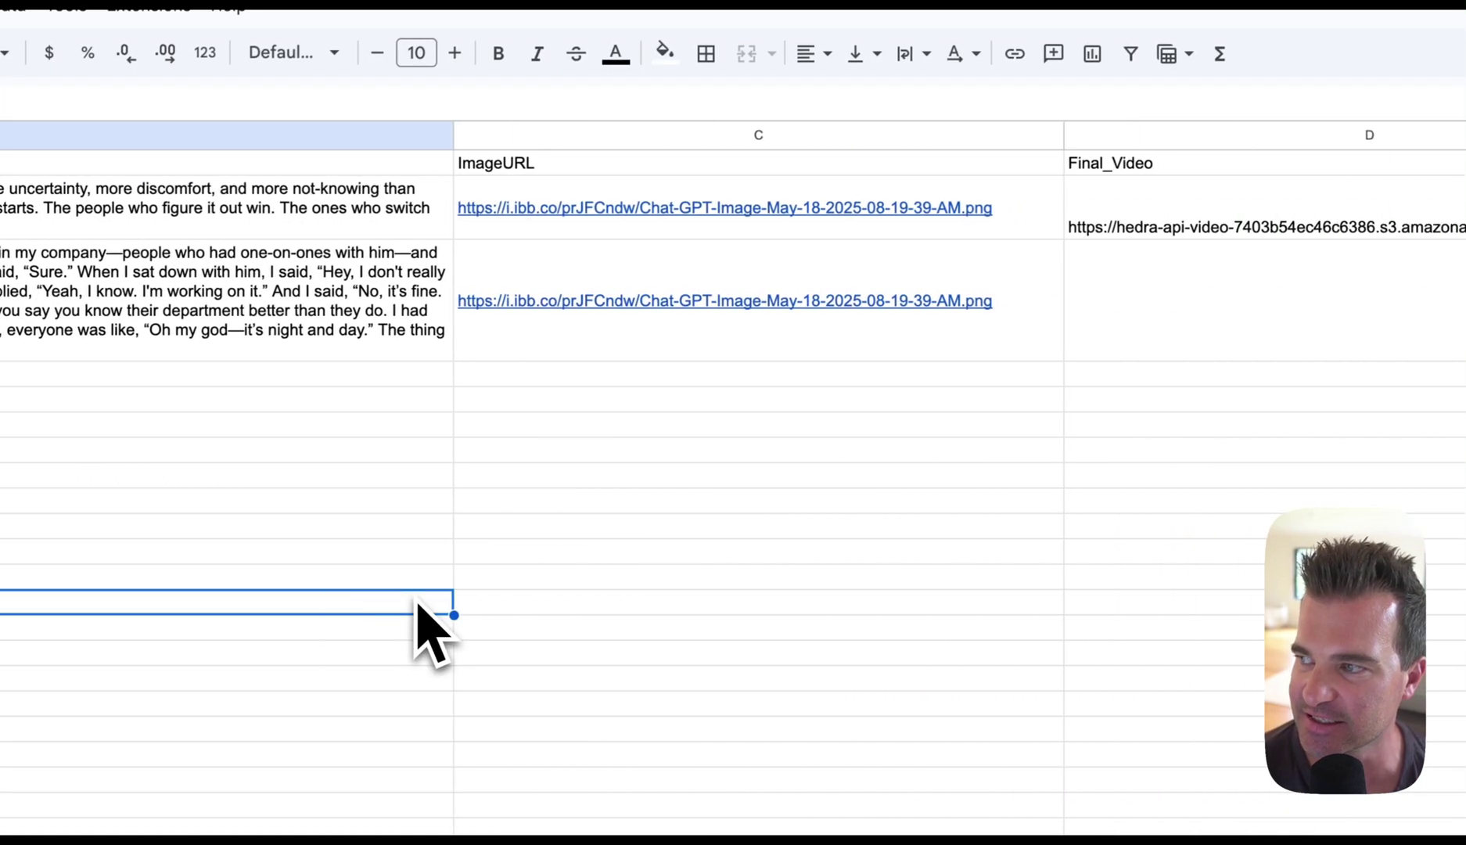
pyautogui.hscroll(5, 416, 600)
pyautogui.click(901, 205)
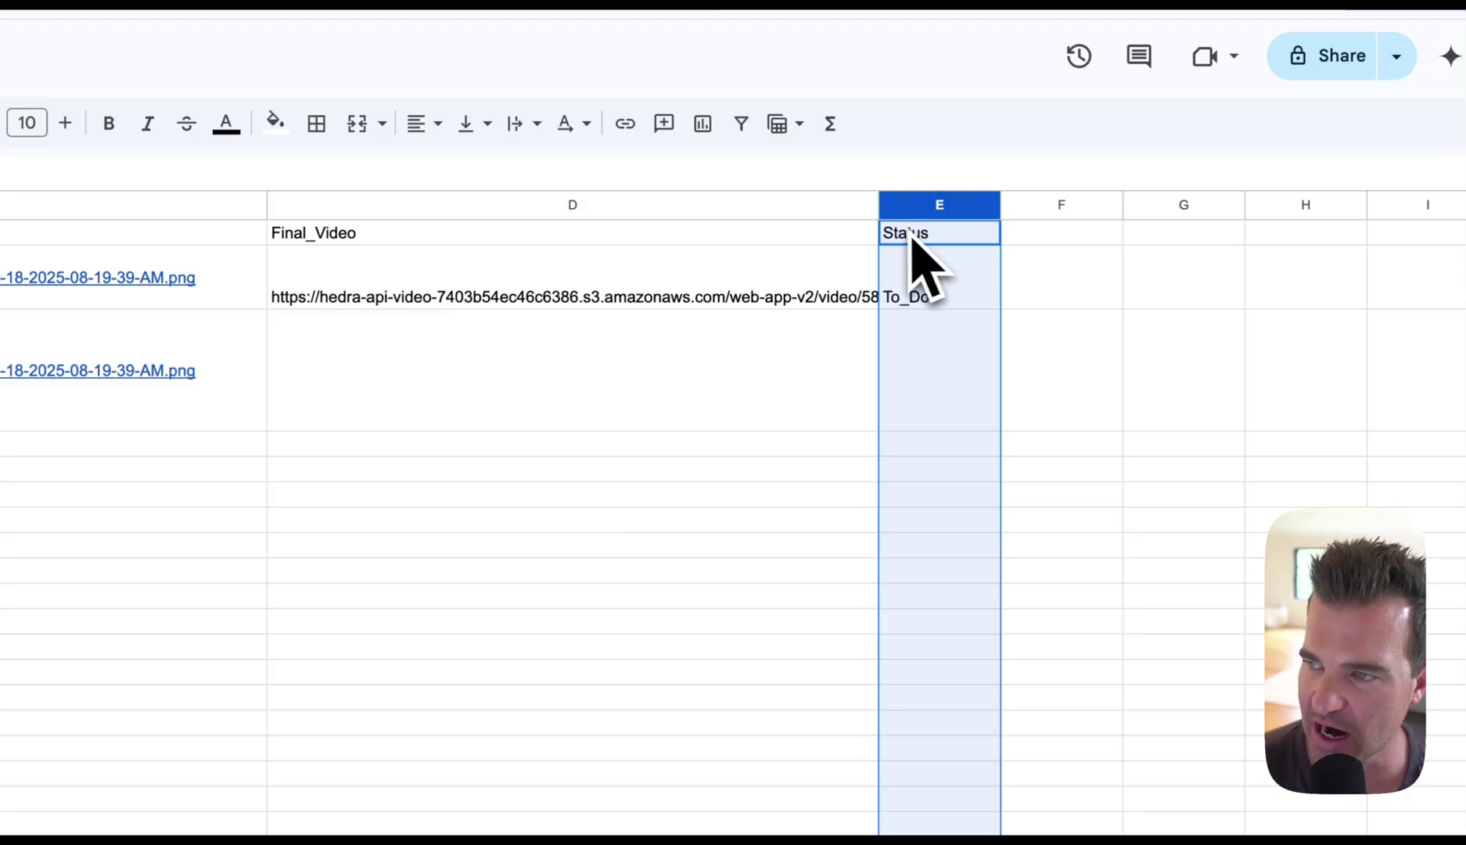
pyautogui.click(904, 236)
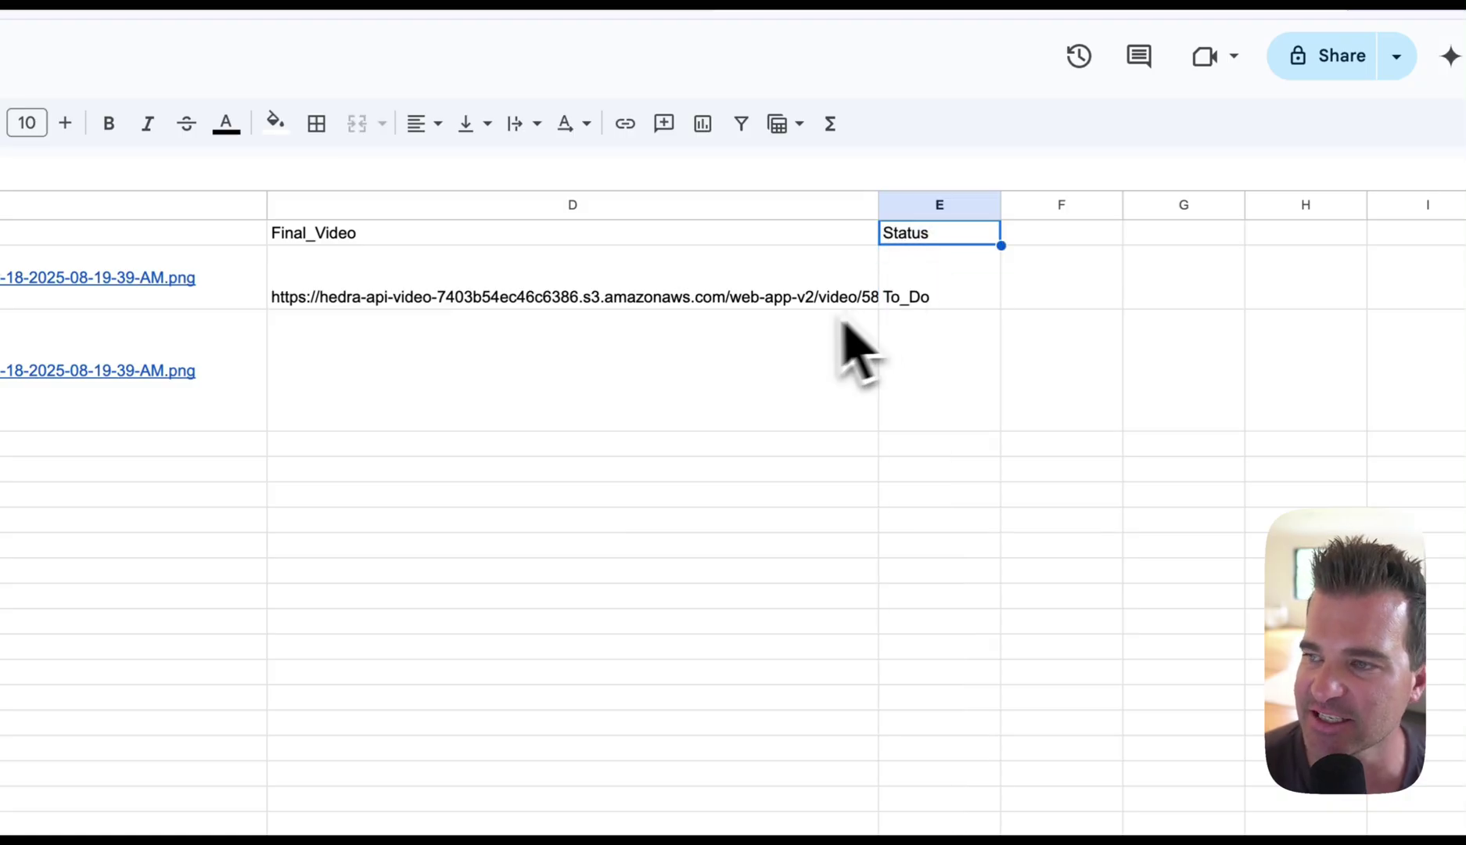
pyautogui.click(929, 292)
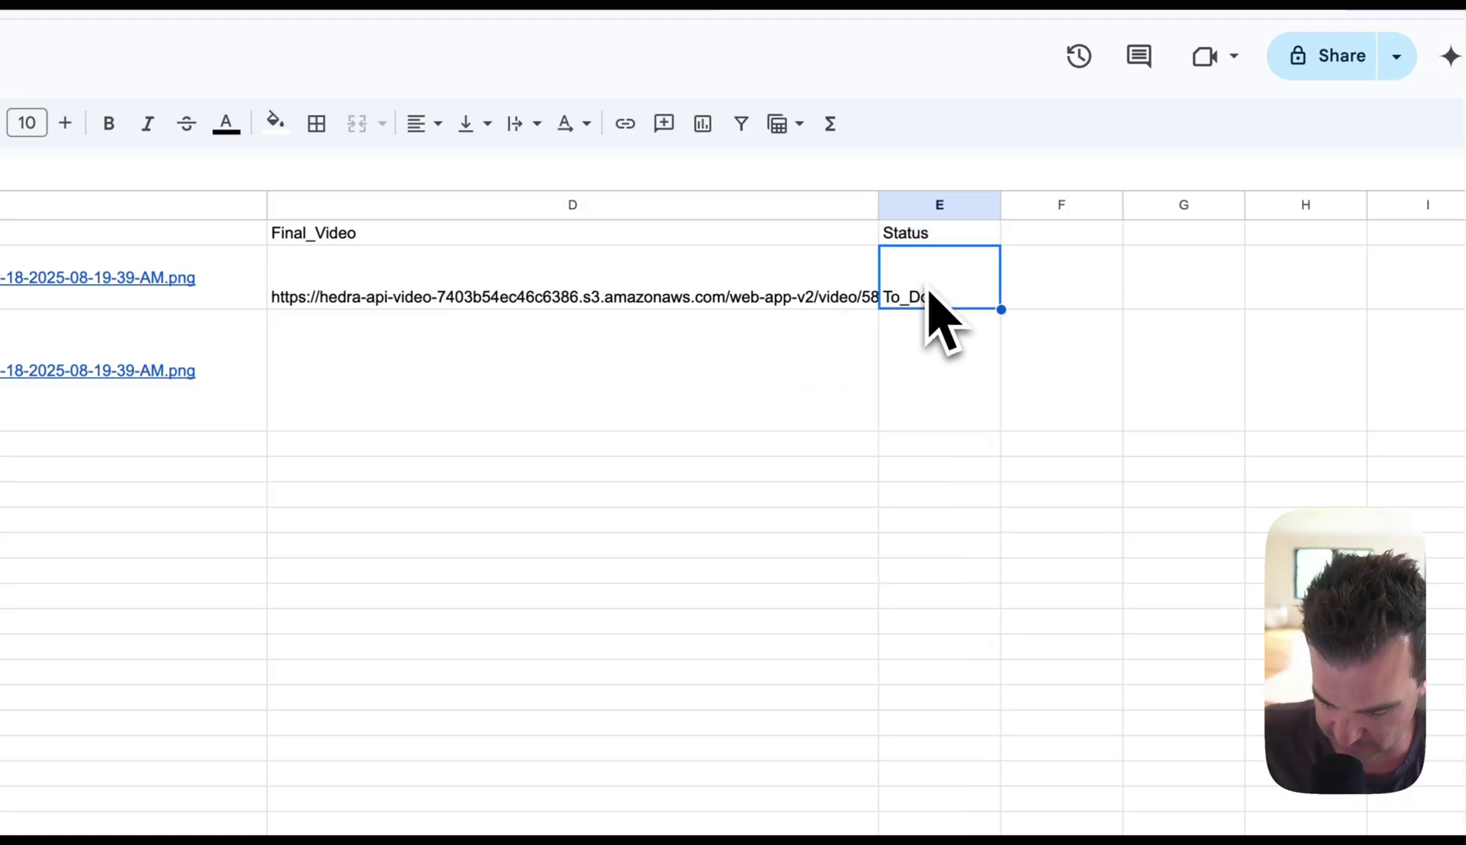
pyautogui.hotkey('ctrl', 'c')
pyautogui.press('Down')
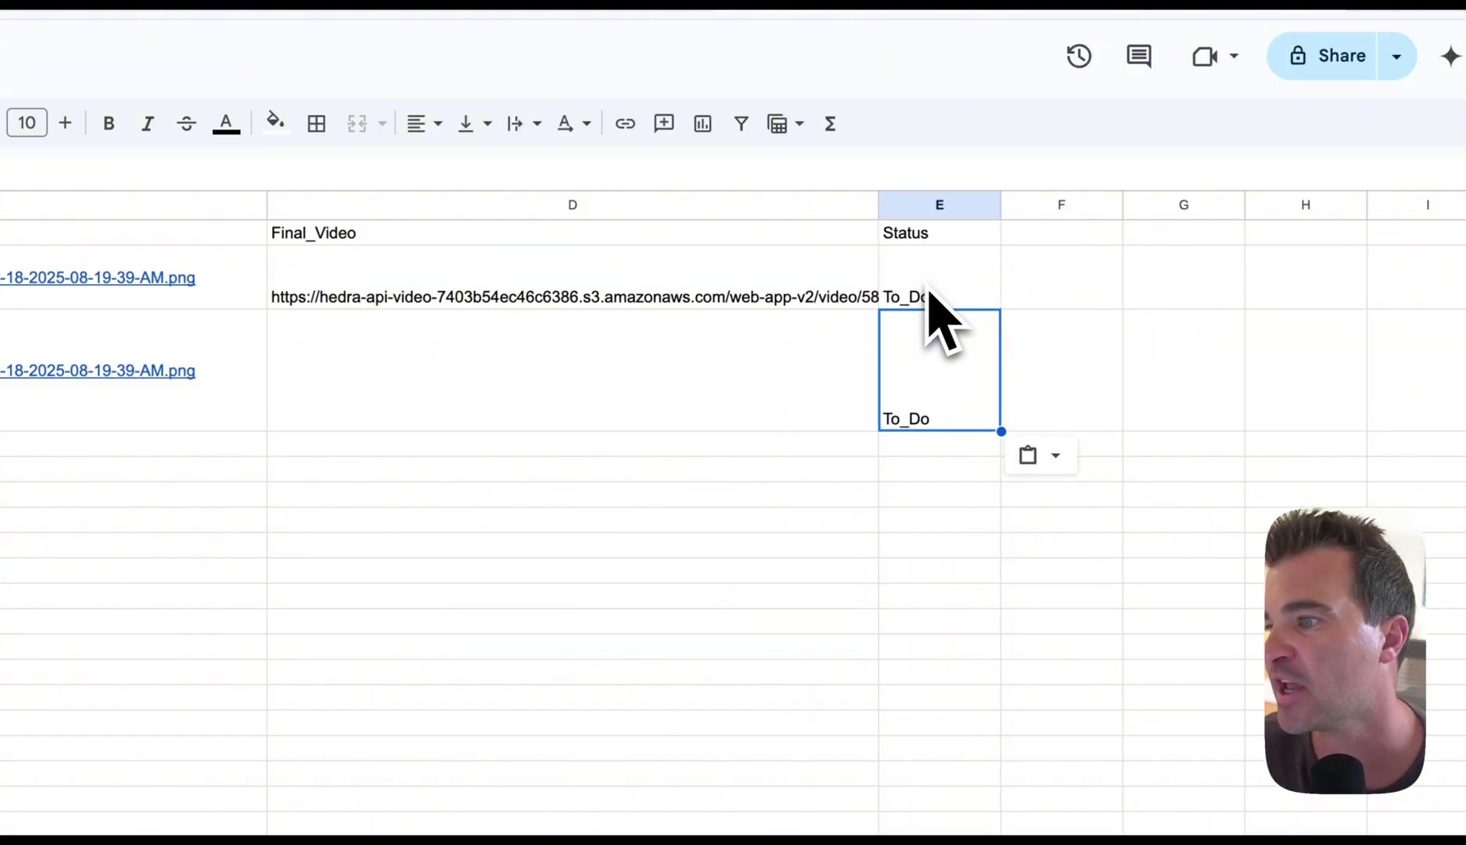
# - Compare the Status cells of the two script rows, E2 and E3
pyautogui.click(928, 297)
pyautogui.click(939, 395)
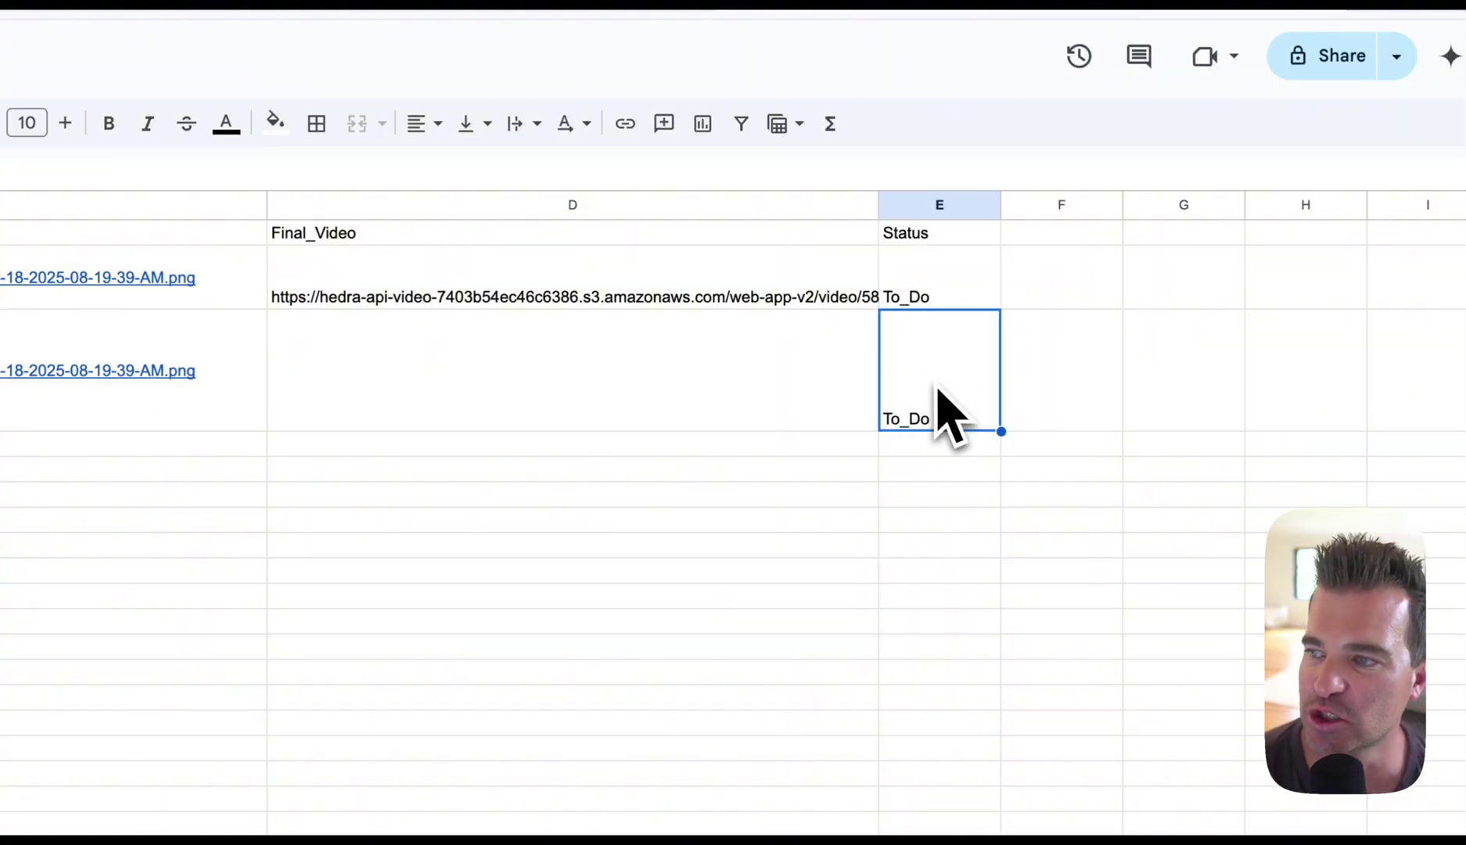
pyautogui.click(912, 304)
pyautogui.click(914, 375)
pyautogui.click(912, 304)
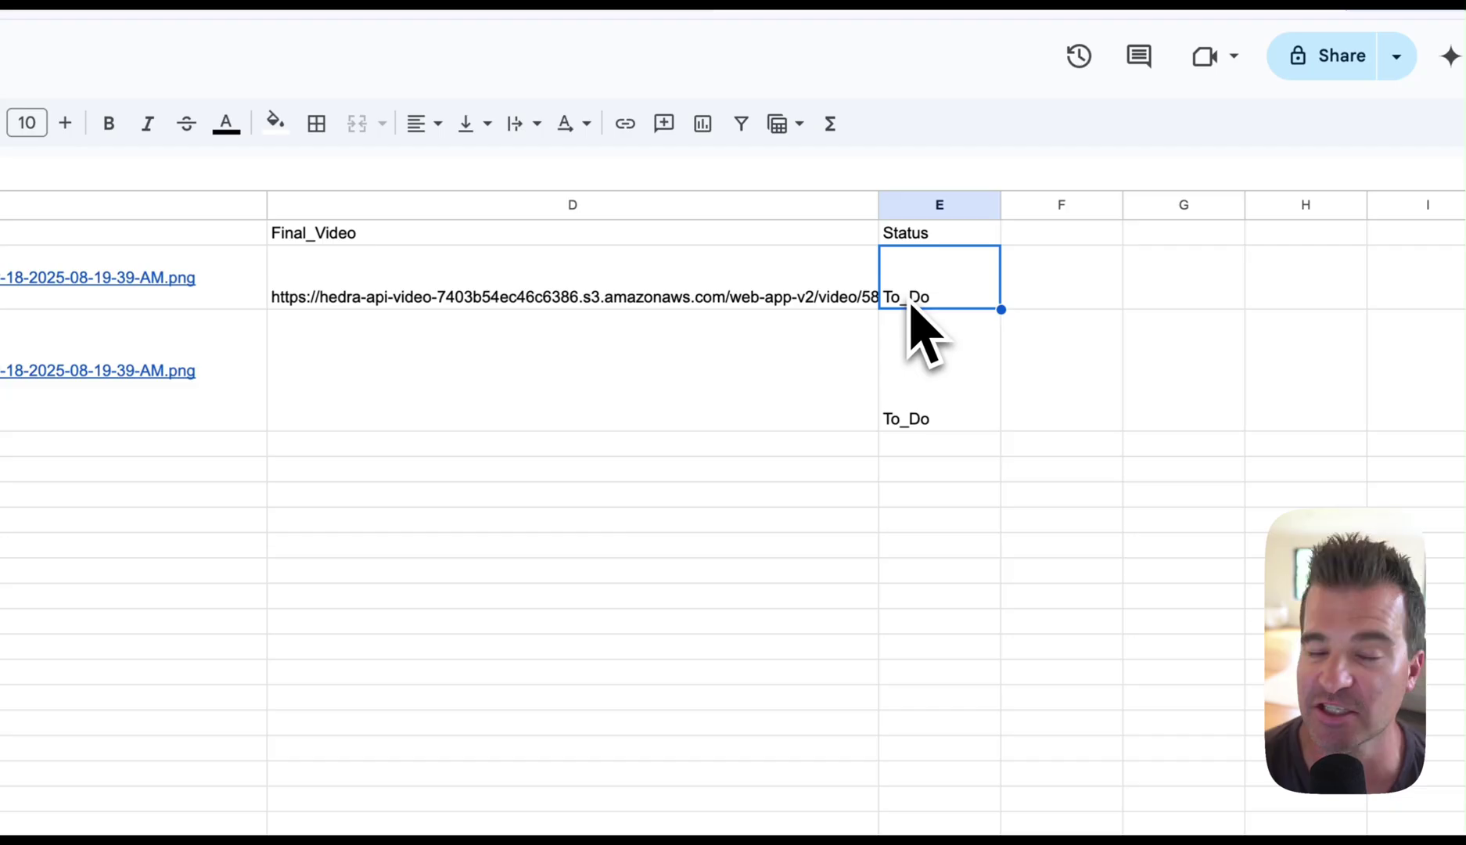
pyautogui.click(913, 375)
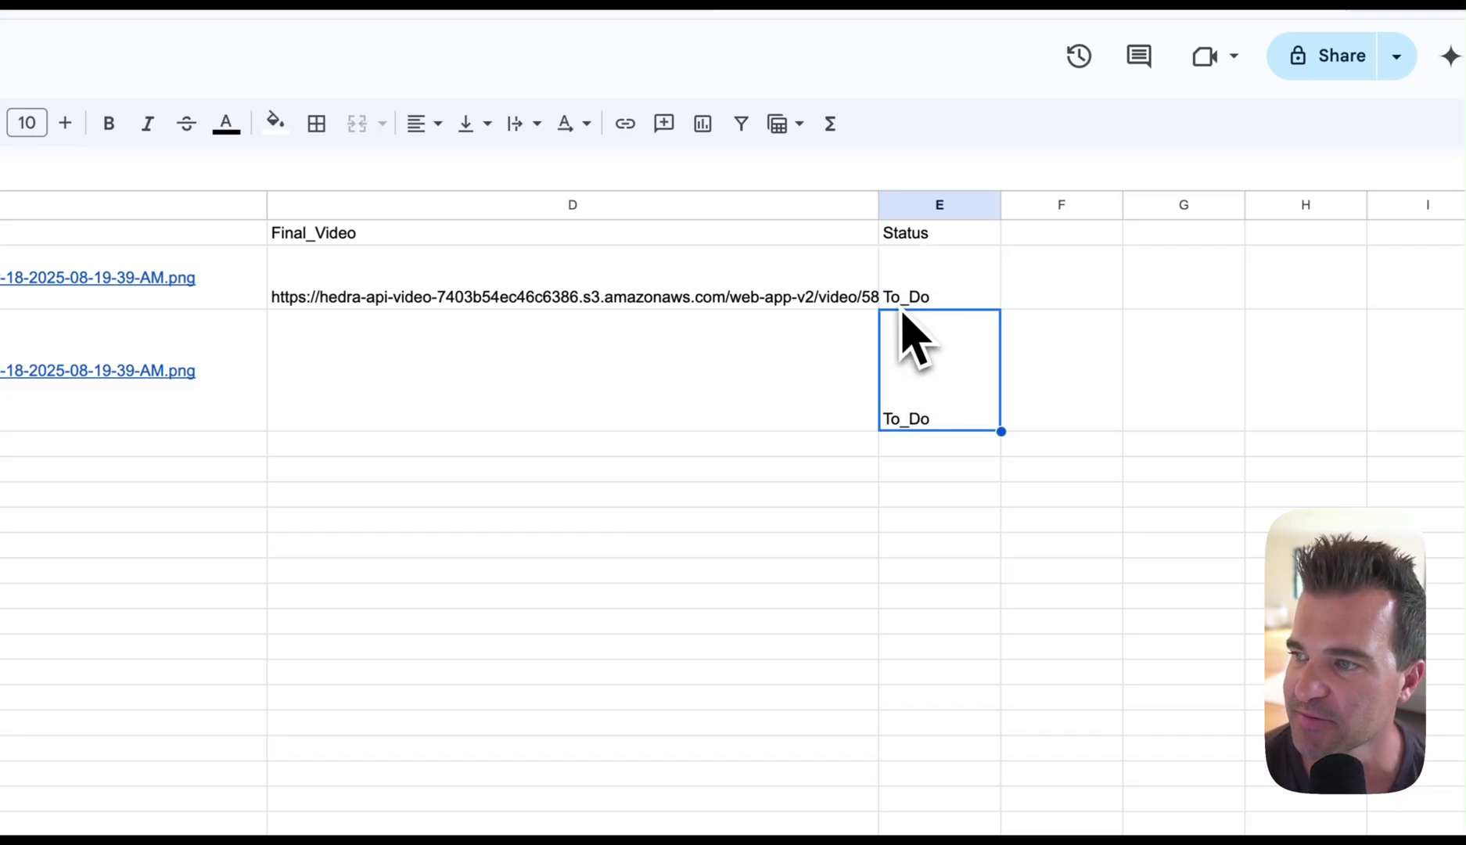
pyautogui.click(910, 304)
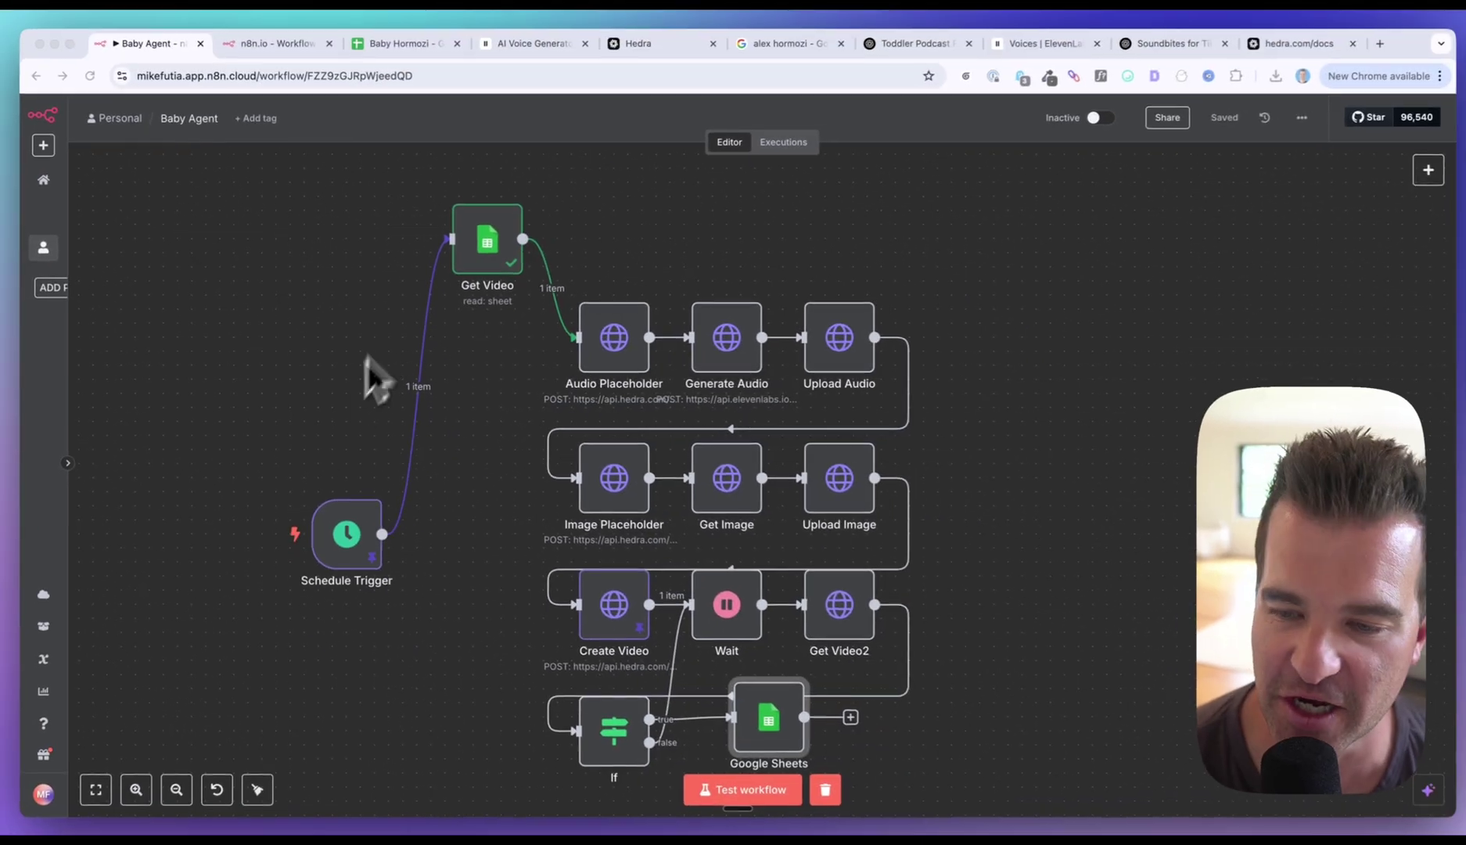
# - Open the Get Video node in n8n to review its Status equals To_Do filter, and return to the Baby Hormozi sheet
pyautogui.doubleClick(486, 270)
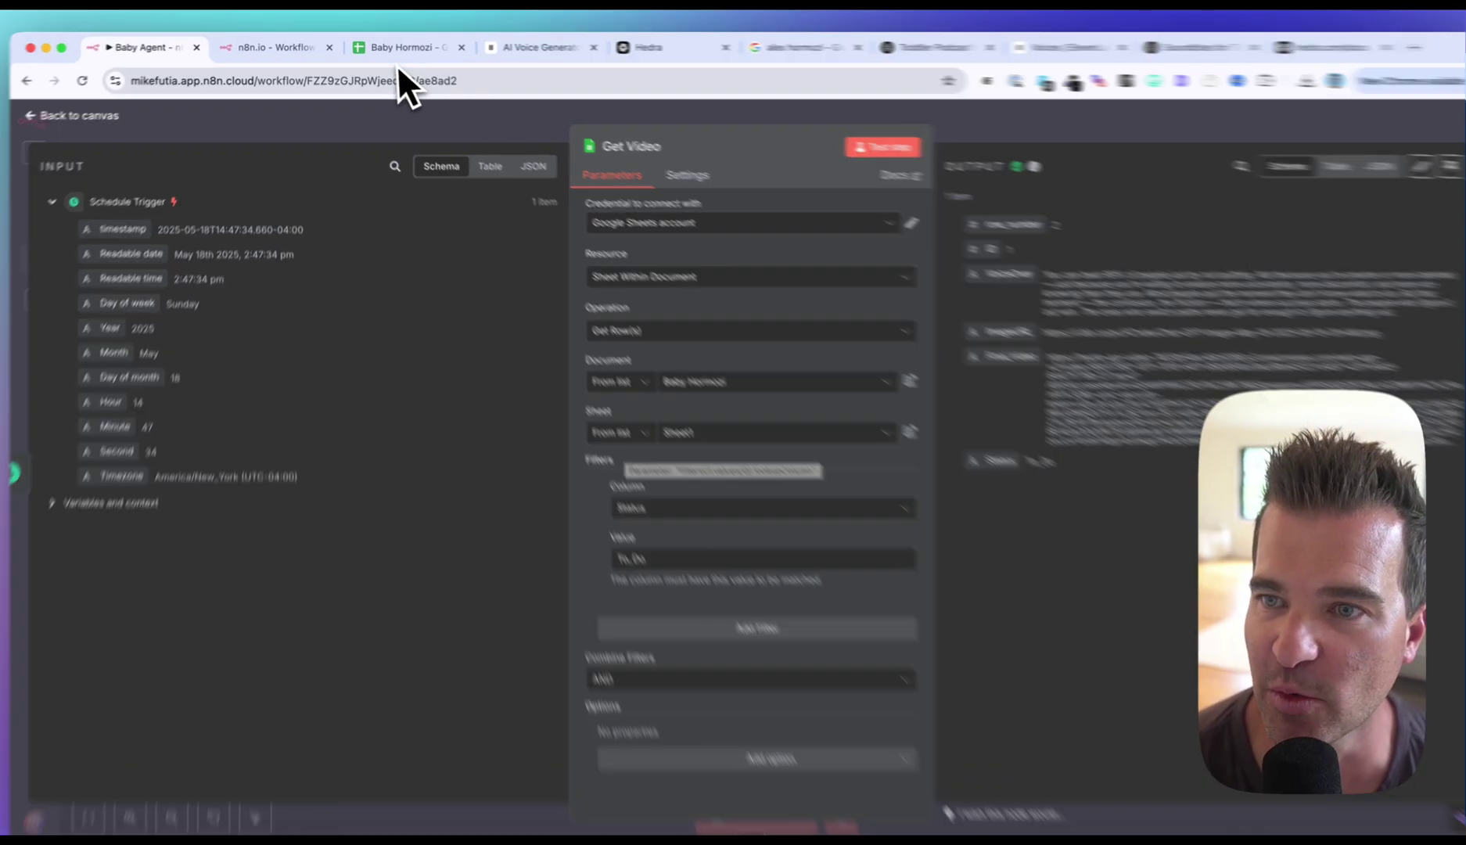
pyautogui.click(399, 49)
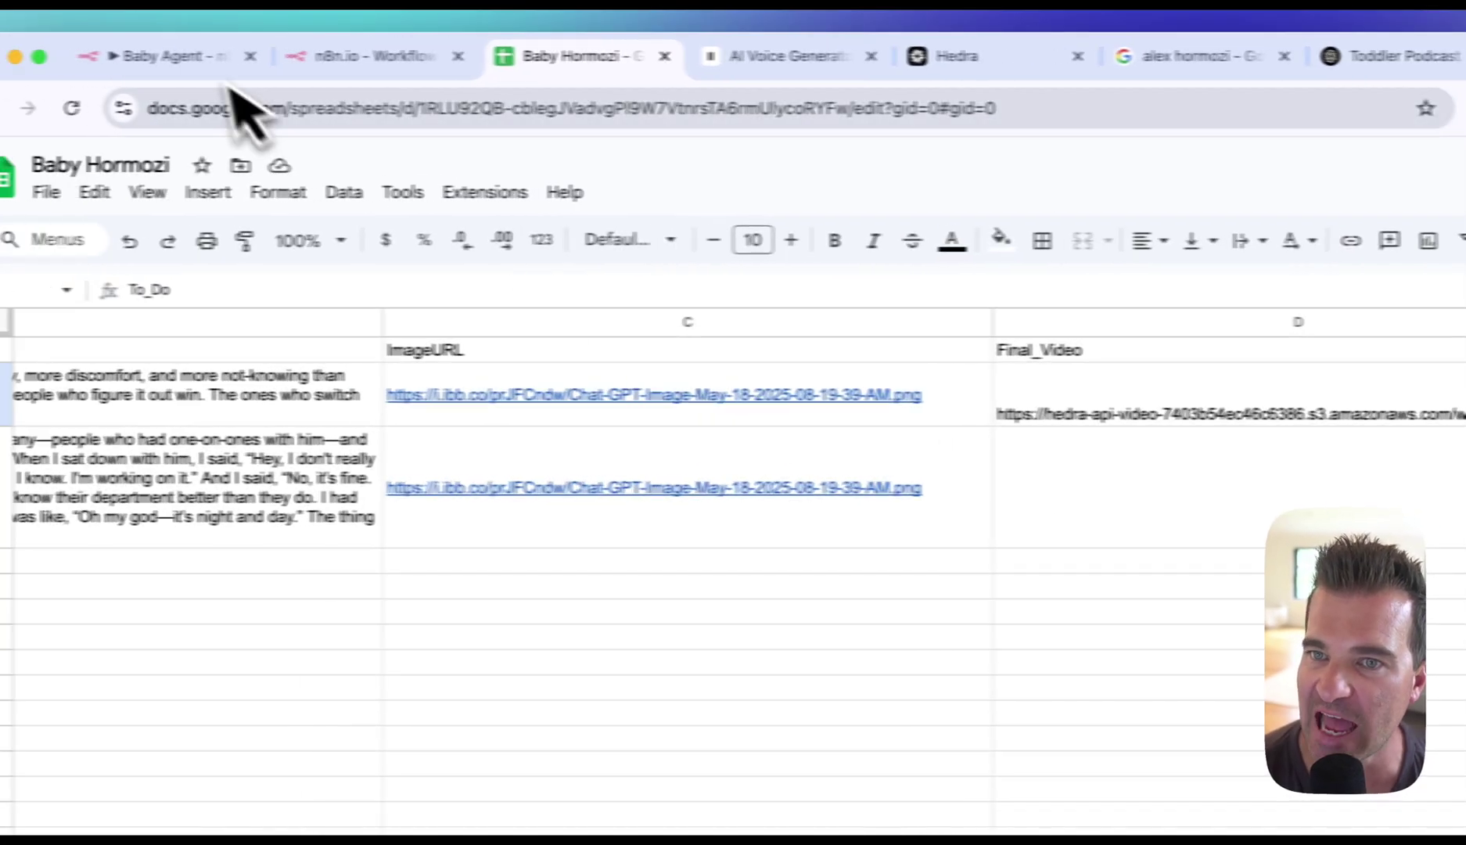
# - Highlight the To_Do filter value in the Get Video node and compare it with the Status entries in the Baby Hormozi sheet
pyautogui.click(70, 55)
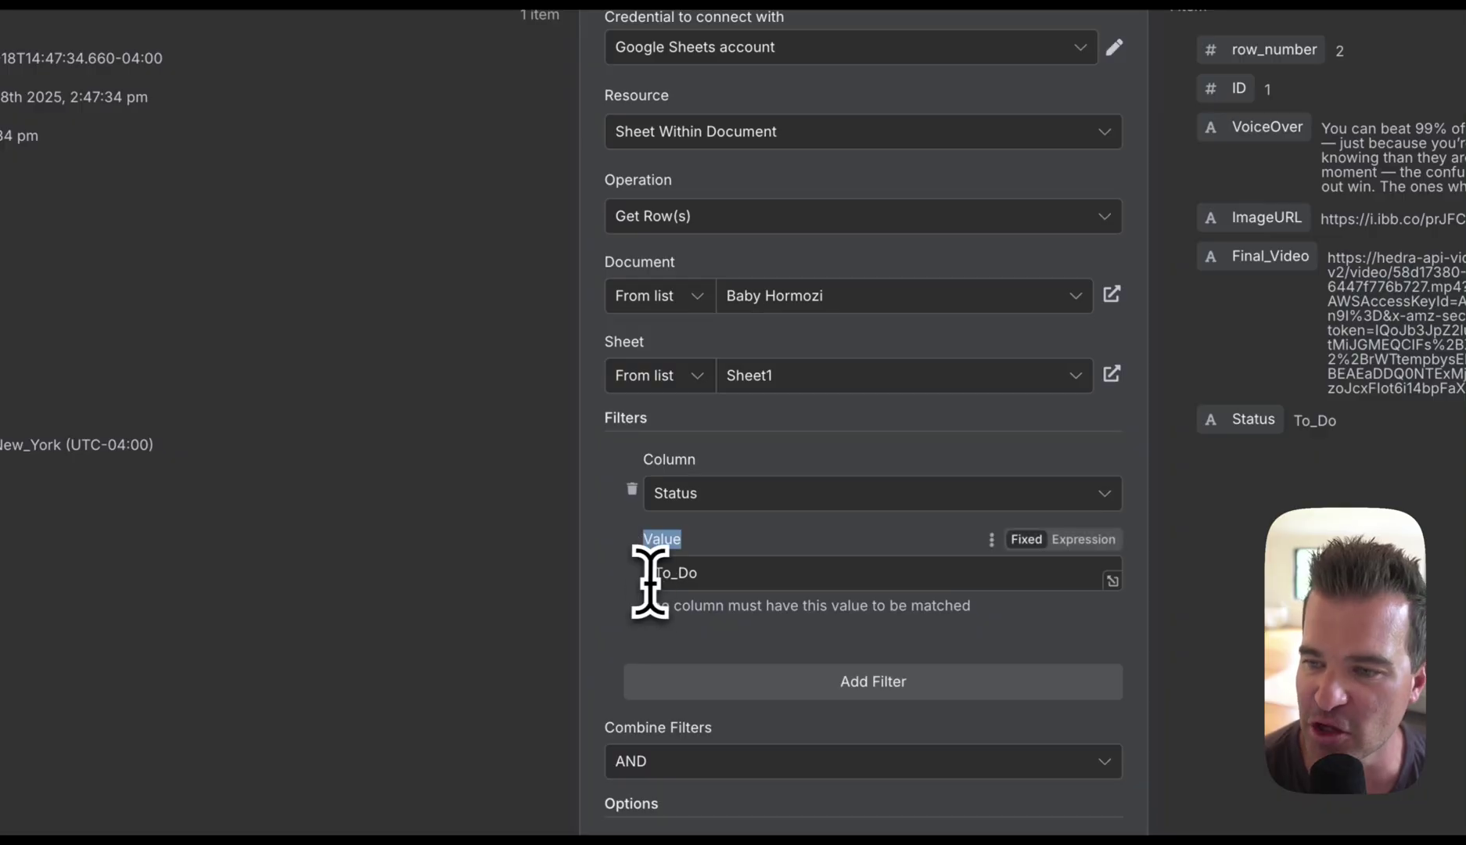
pyautogui.moveTo(645, 583); pyautogui.dragTo(714, 581)
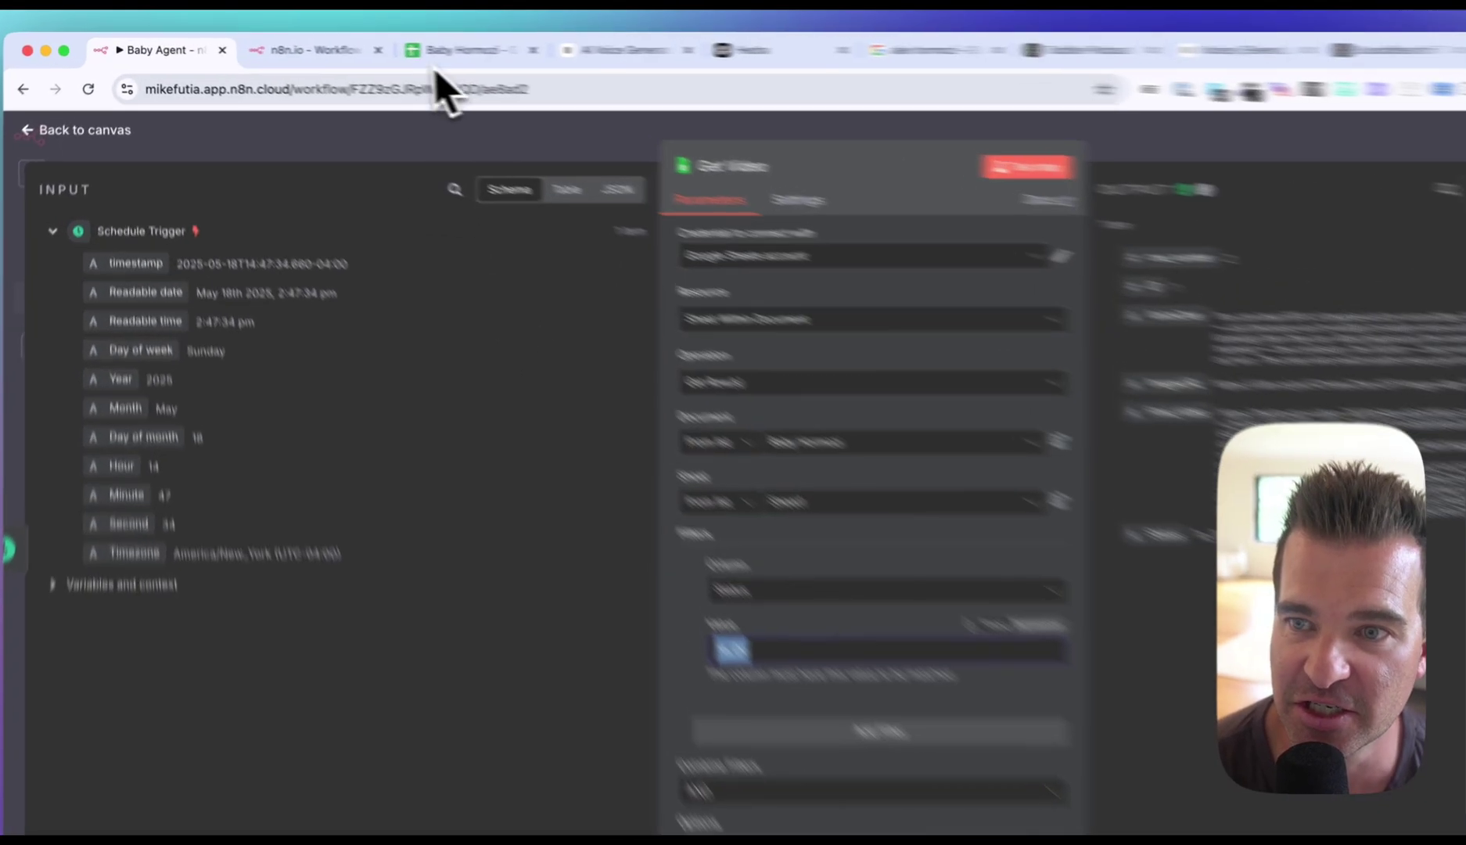
pyautogui.click(380, 52)
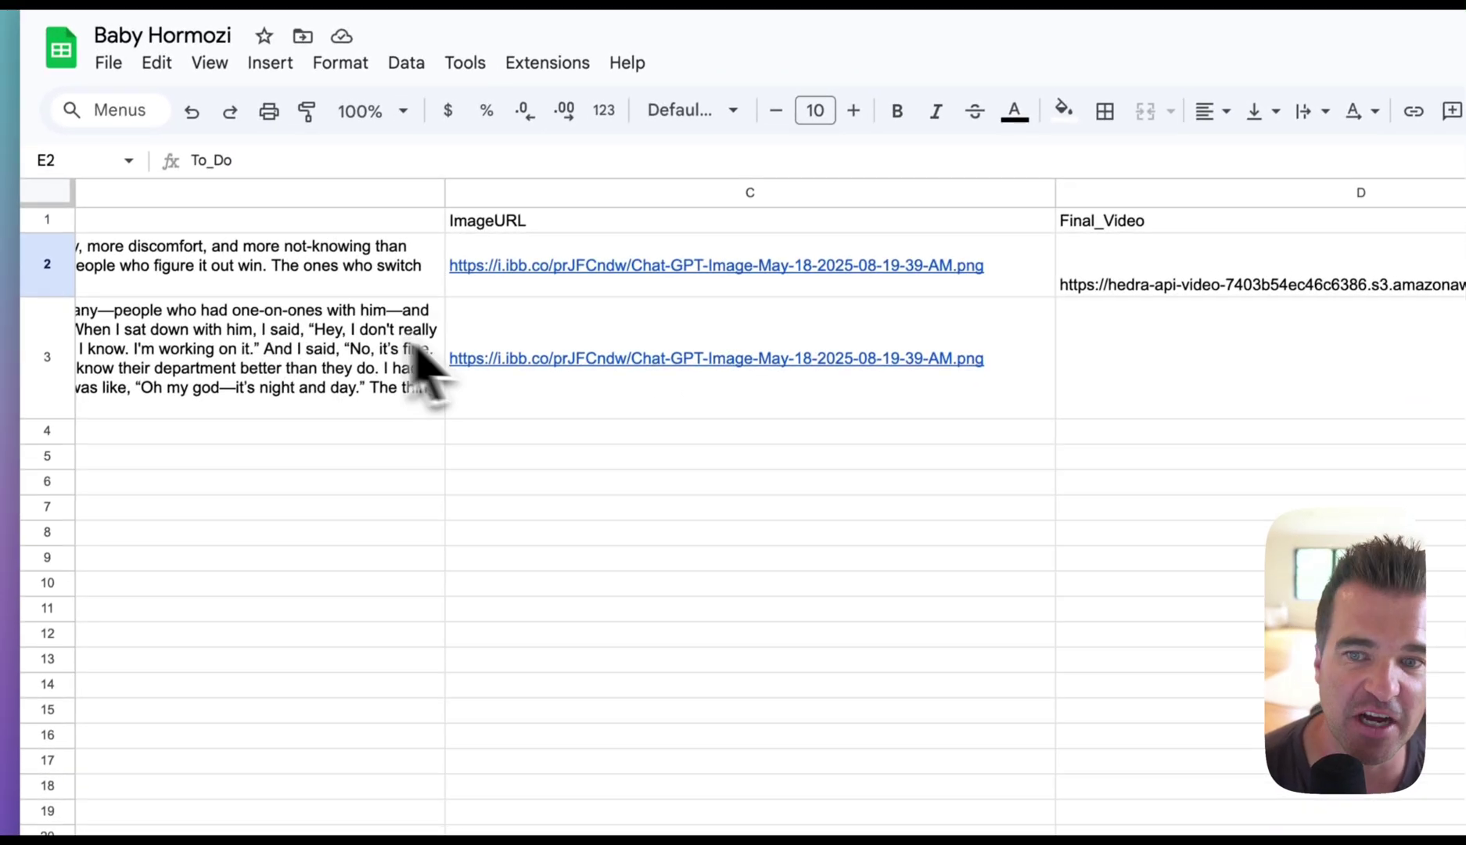
pyautogui.moveTo(1065, 264); pyautogui.dragTo(807, 726)
pyautogui.press('super+z')
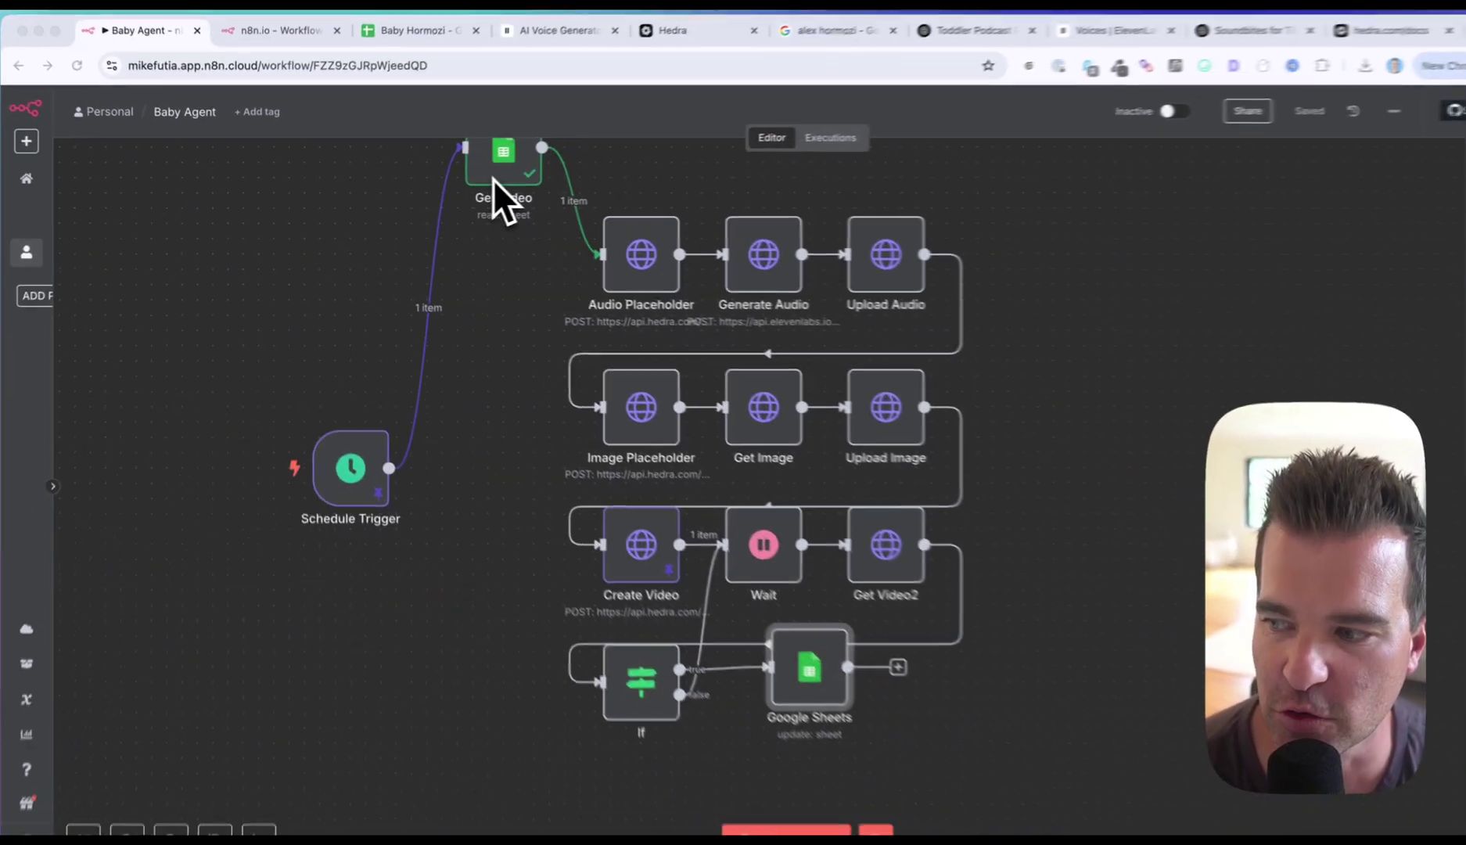
# - Browse the Google Sheets actions available for a new node after the If node, looking for Update row in sheet
pyautogui.scroll(-2, 801, 563)
pyautogui.hscroll(1, 801, 563)
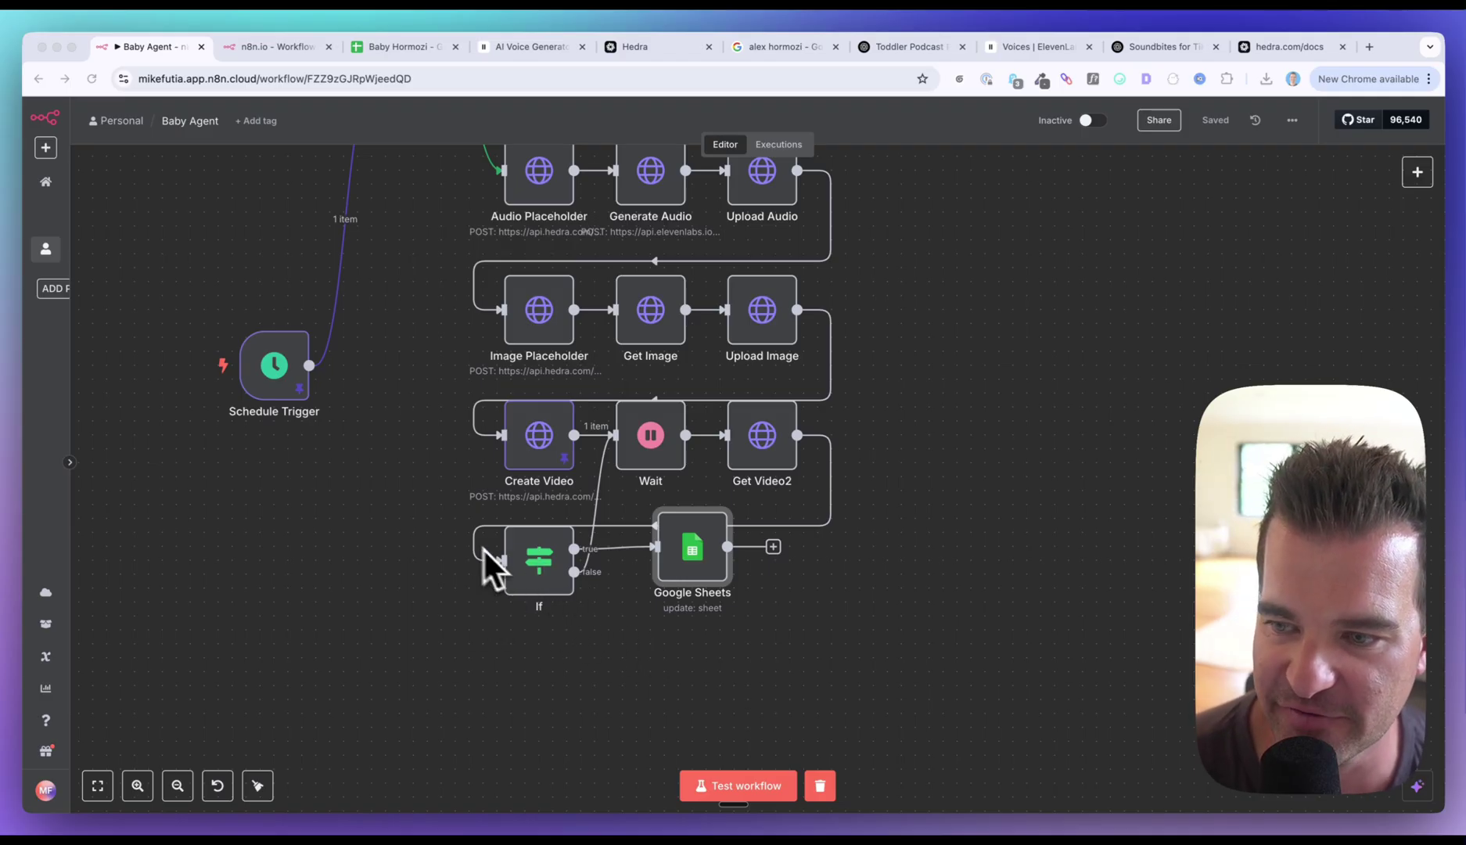
pyautogui.rightClick(826, 655)
pyautogui.click(850, 683)
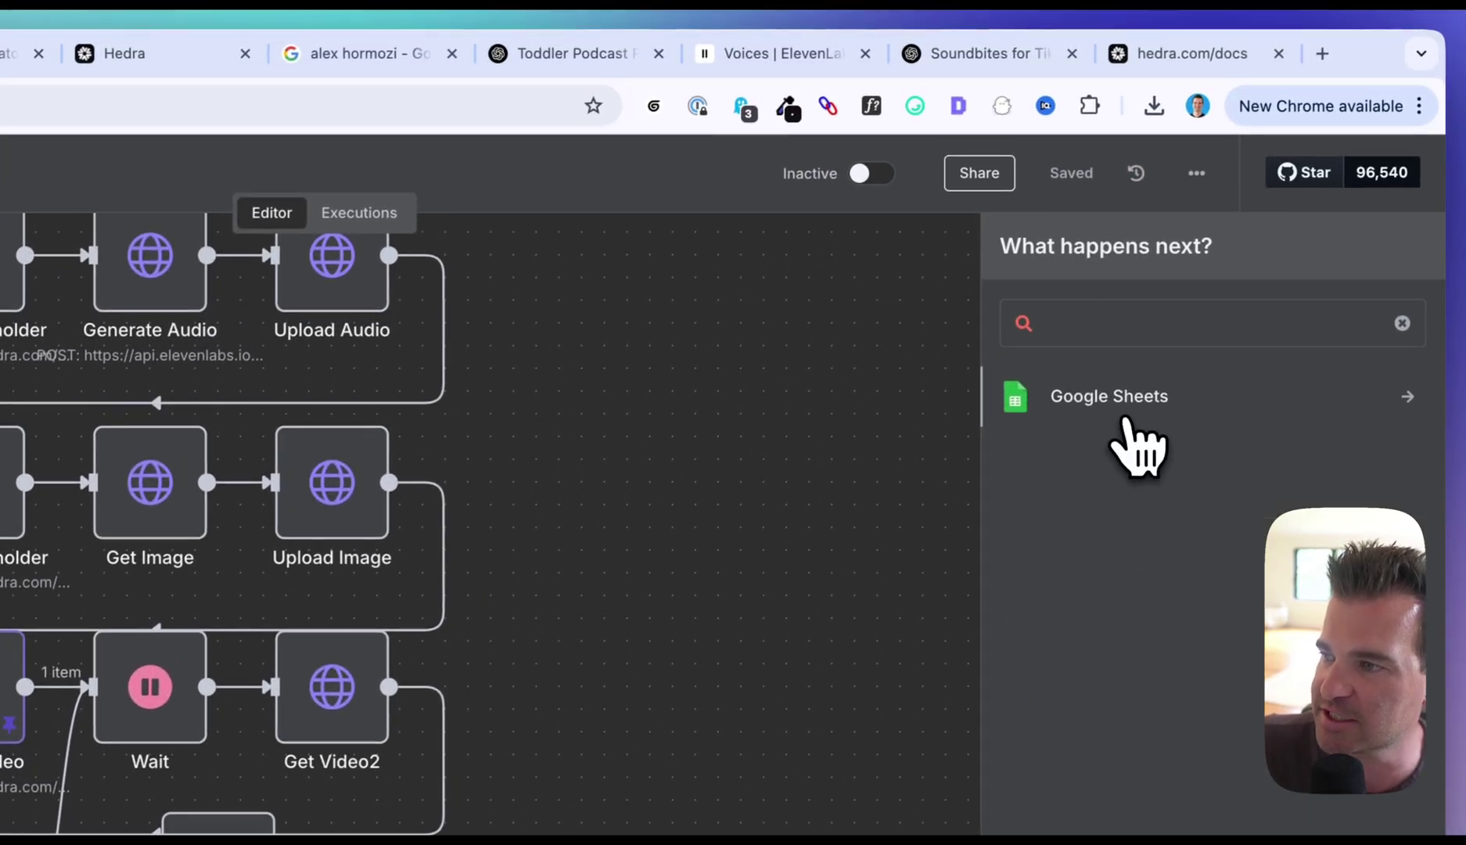
pyautogui.click(1124, 422)
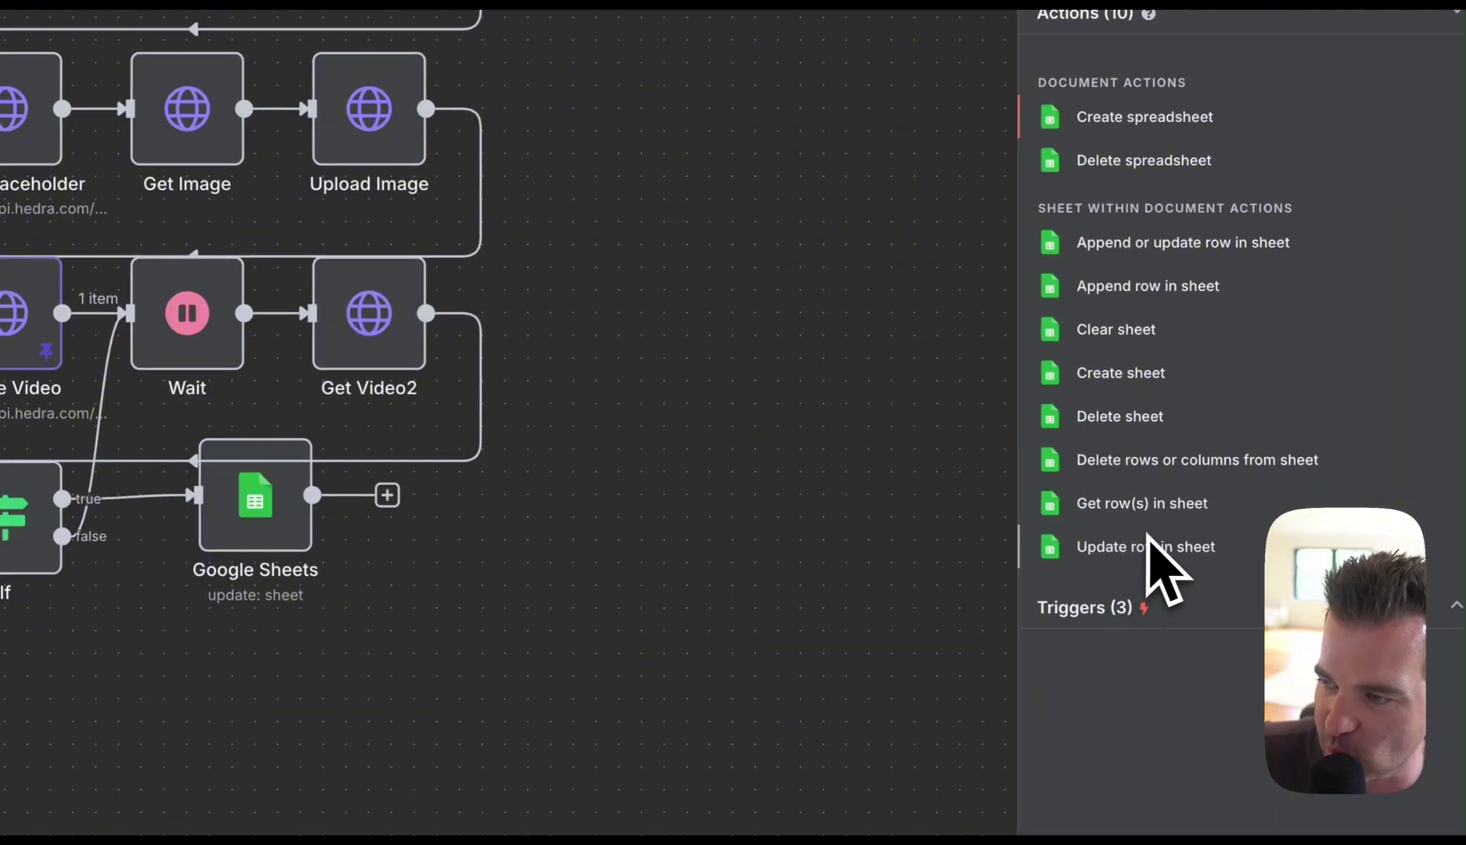
pyautogui.click(844, 244)
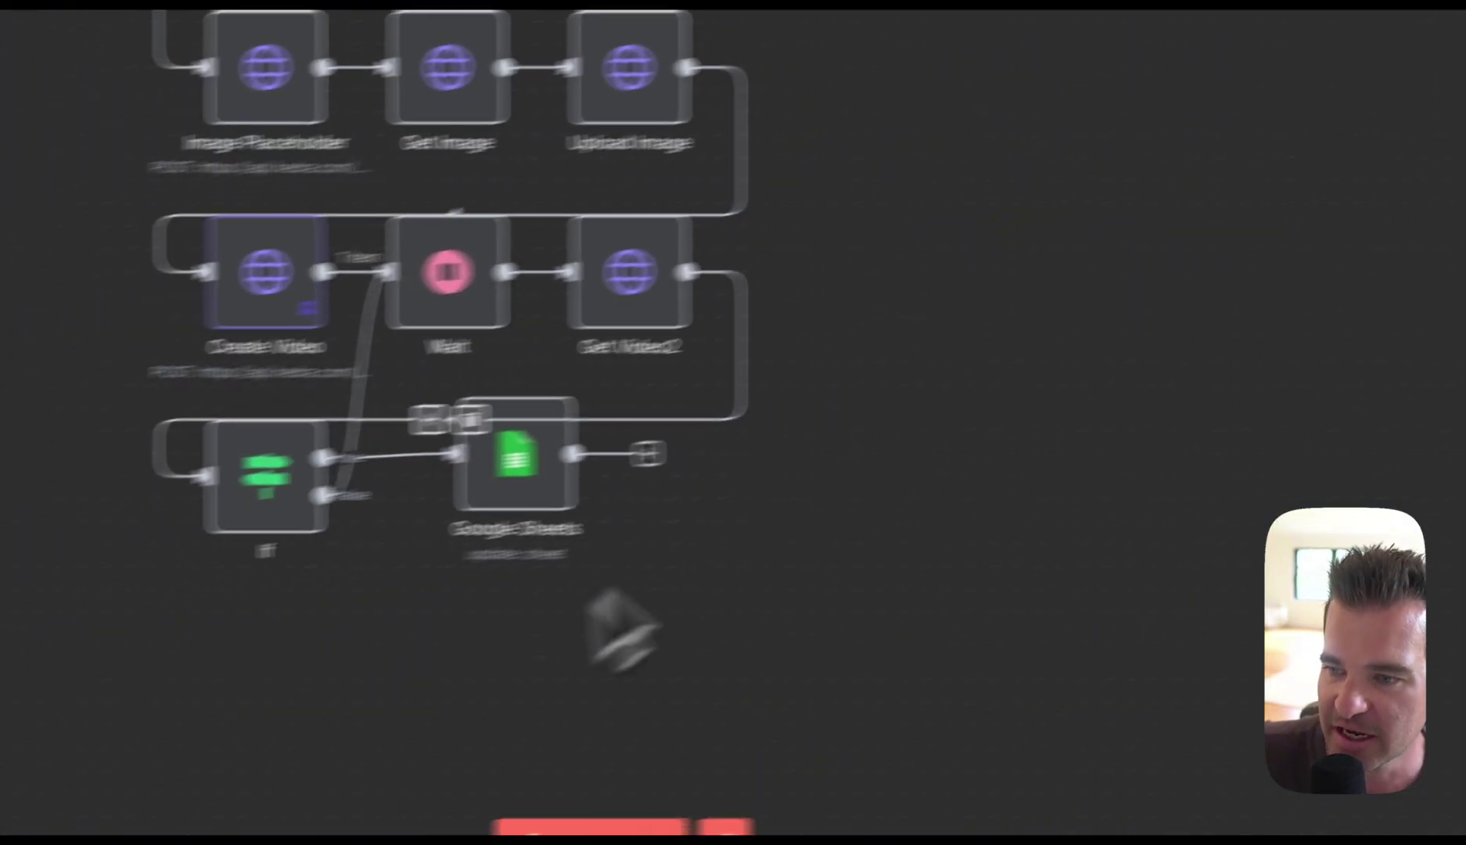
pyautogui.click(265, 507)
# - Open the Google Sheets update node and review its Baby Hormozi document, Sheet1, ID match column and values to update
pyautogui.doubleClick(734, 452)
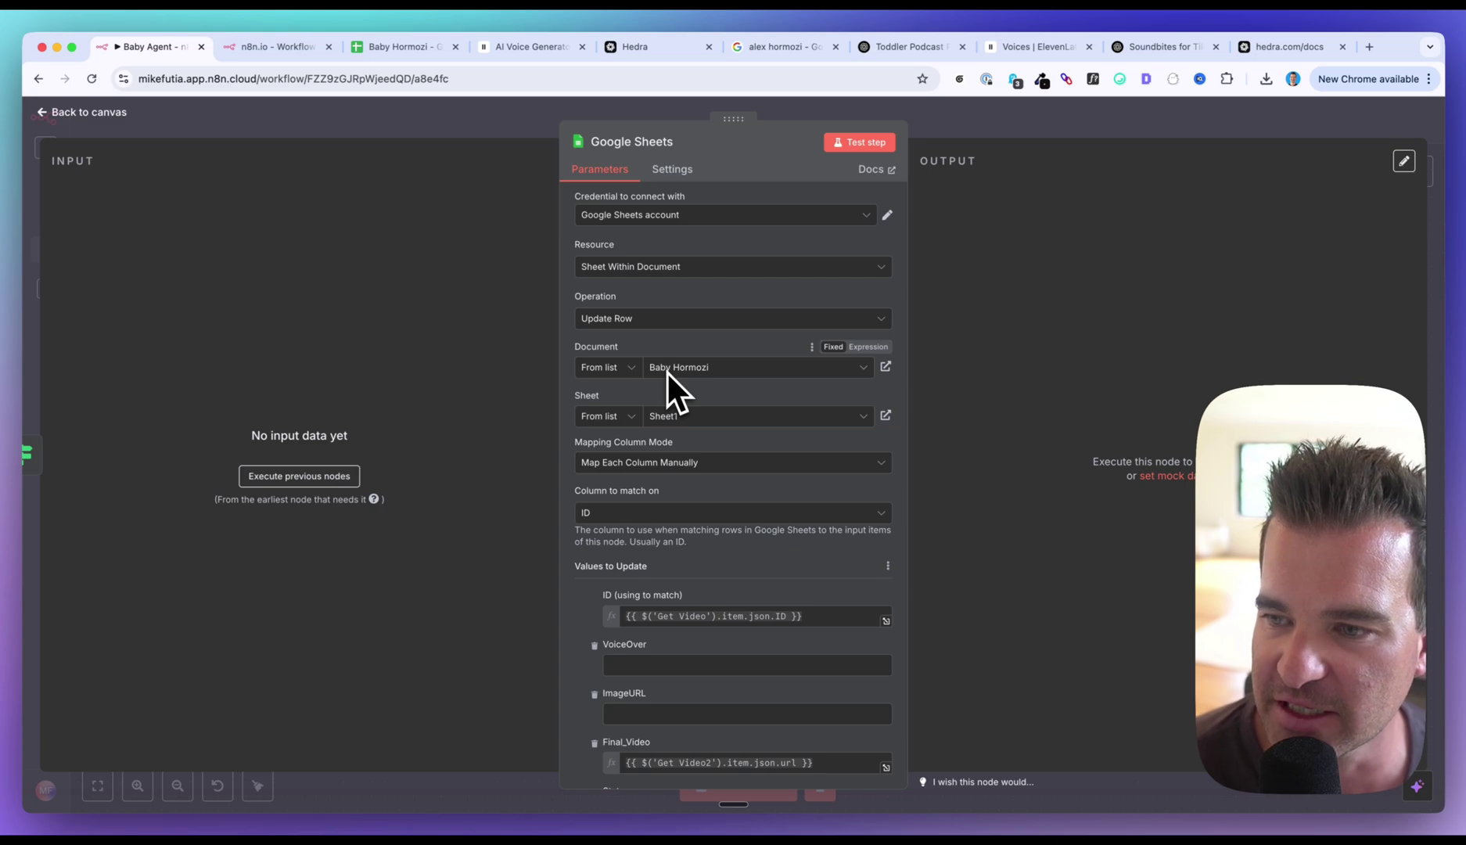
pyautogui.scroll(-1, 673, 421)
pyautogui.scroll(-3, 670, 420)
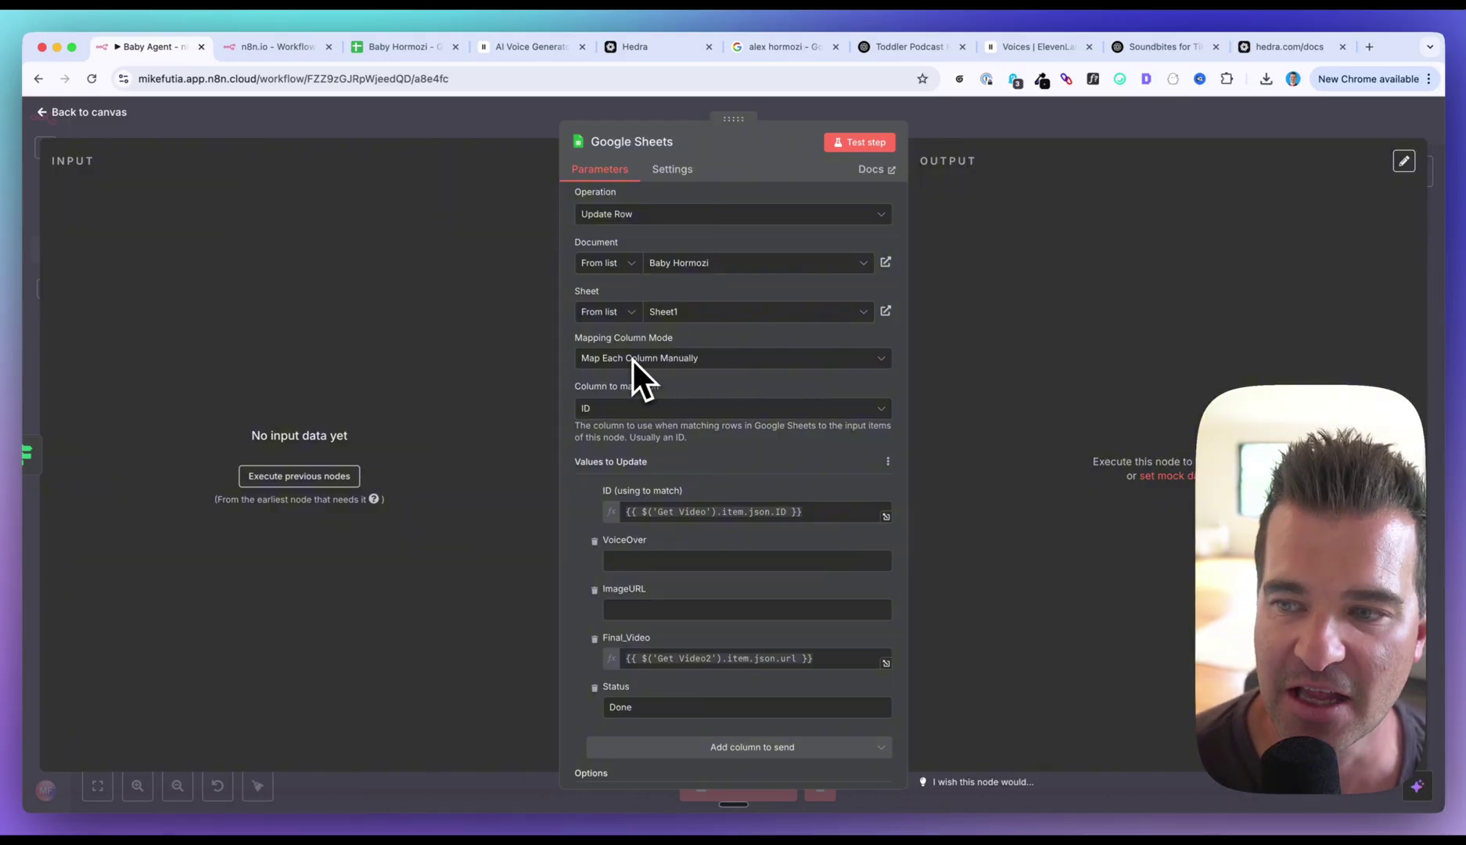
pyautogui.scroll(-2, 630, 372)
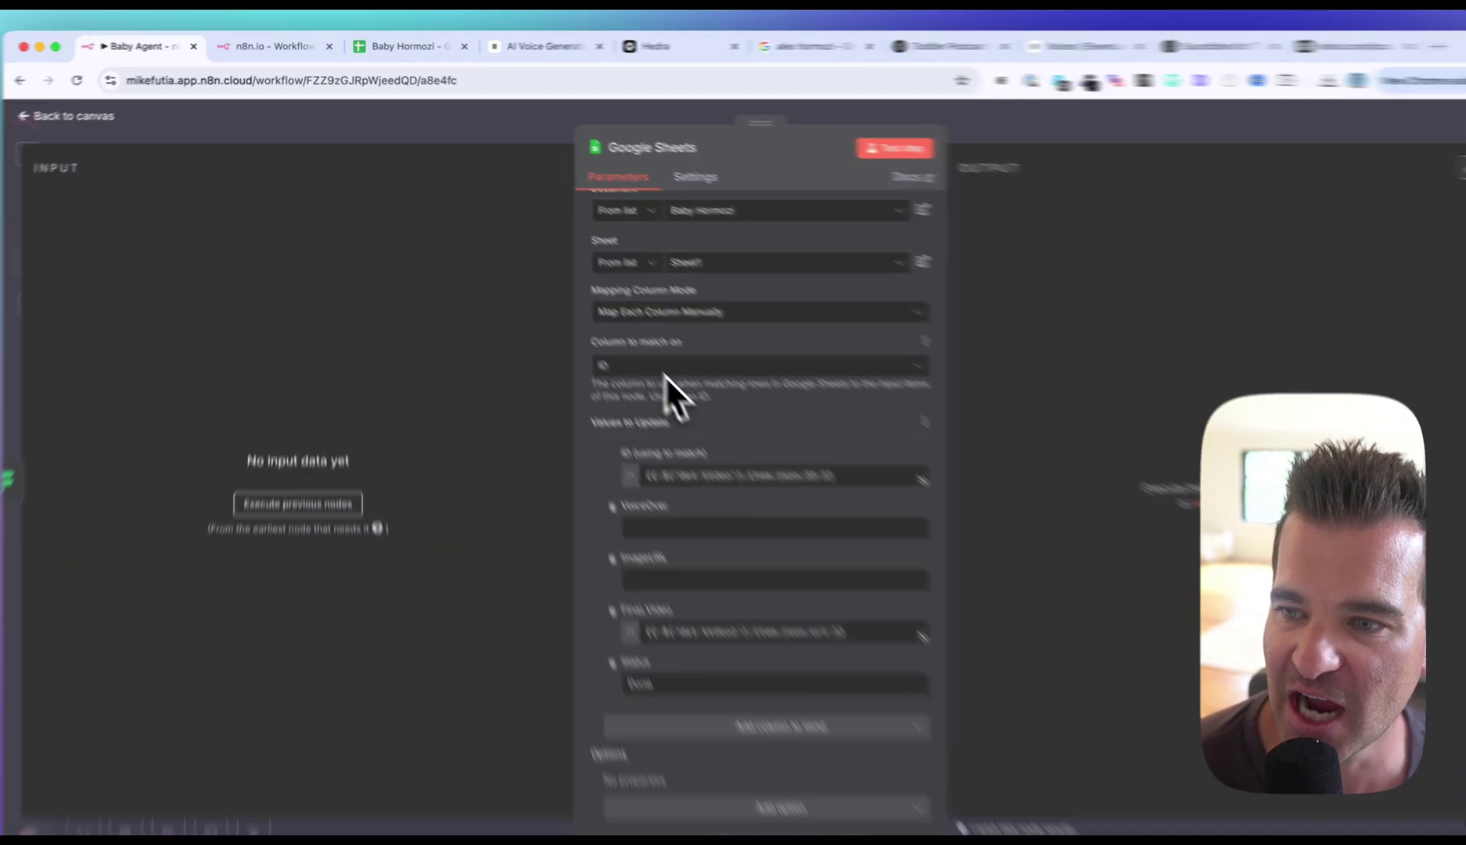
pyautogui.click(654, 348)
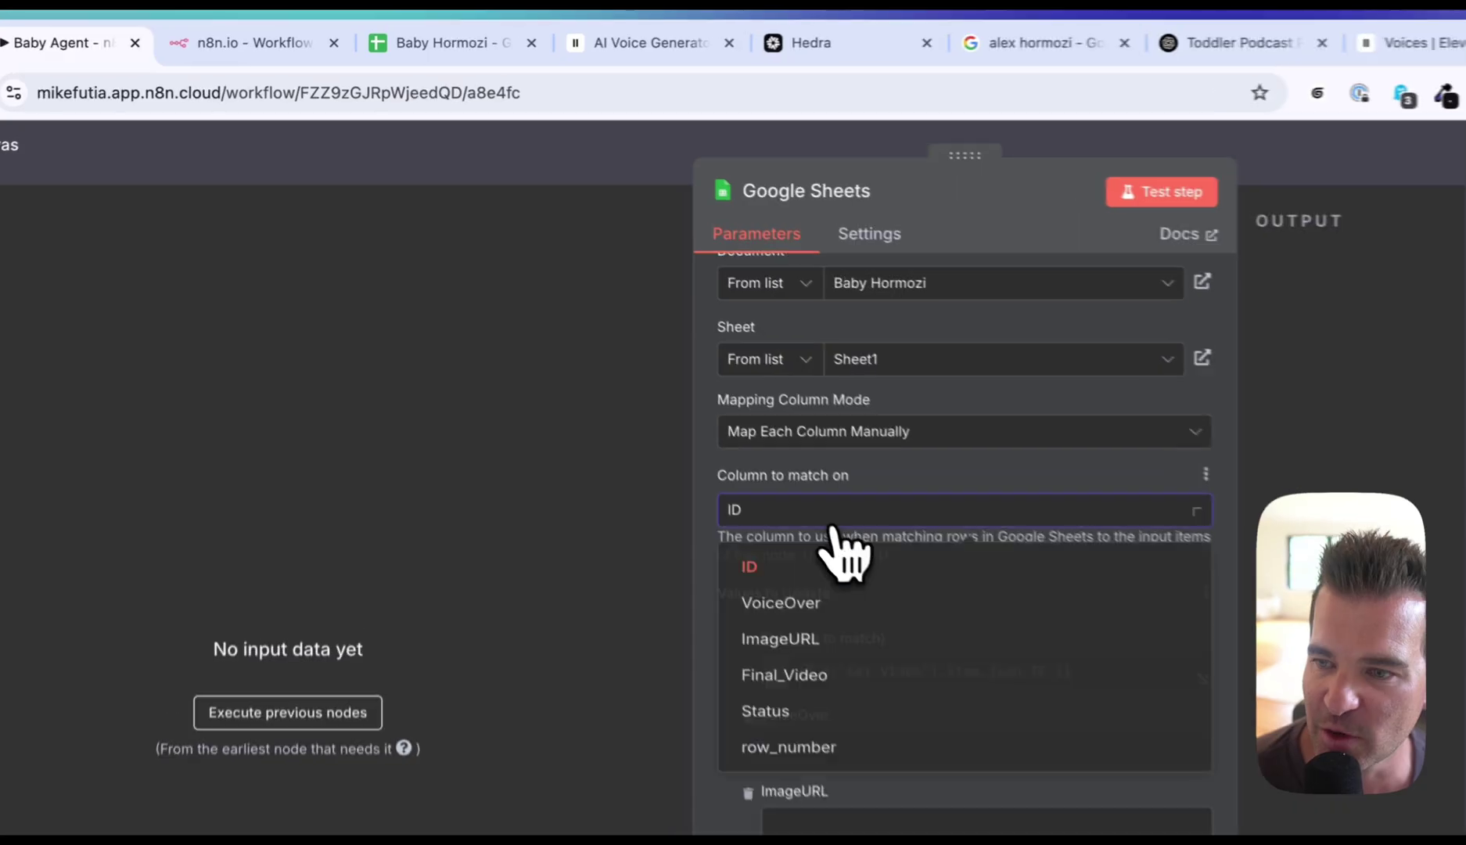
pyautogui.click(784, 602)
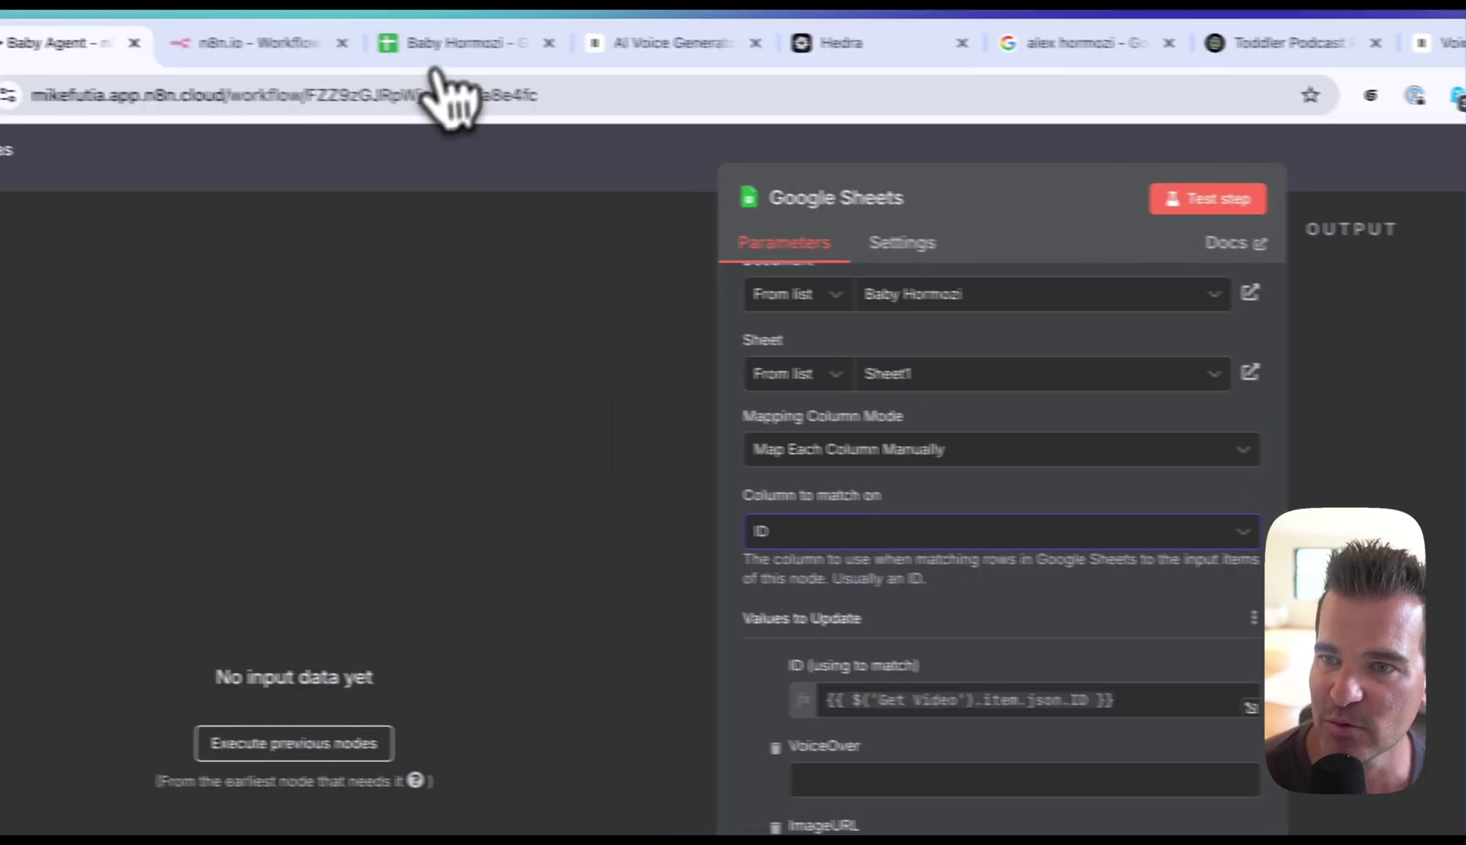
# - Examine the ID column of the two script rows in the Baby Hormozi sheet and return to the update node
pyautogui.click(453, 42)
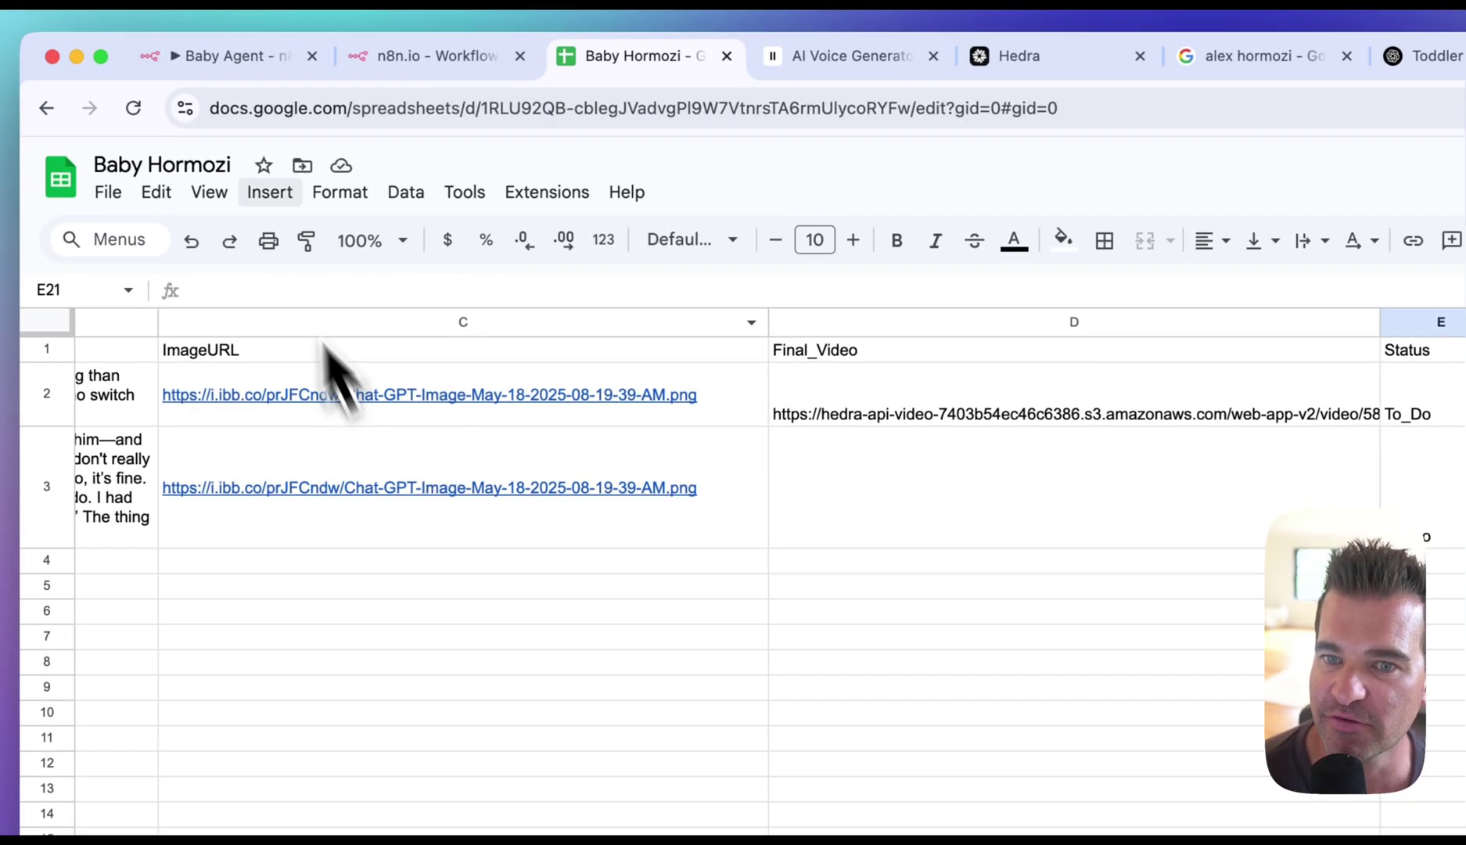
pyautogui.hscroll(-10, 507, 516)
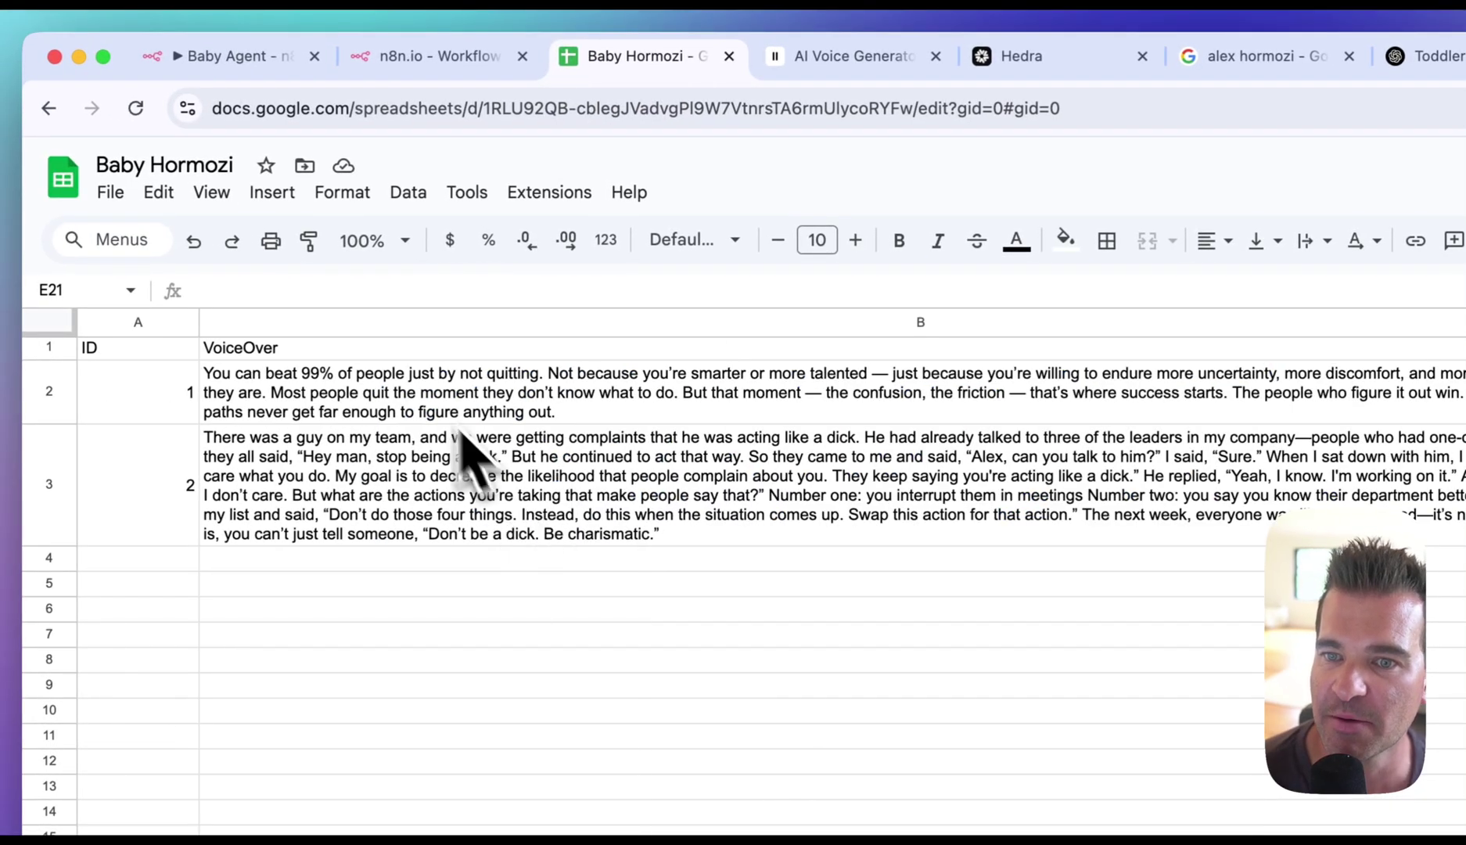
pyautogui.click(227, 61)
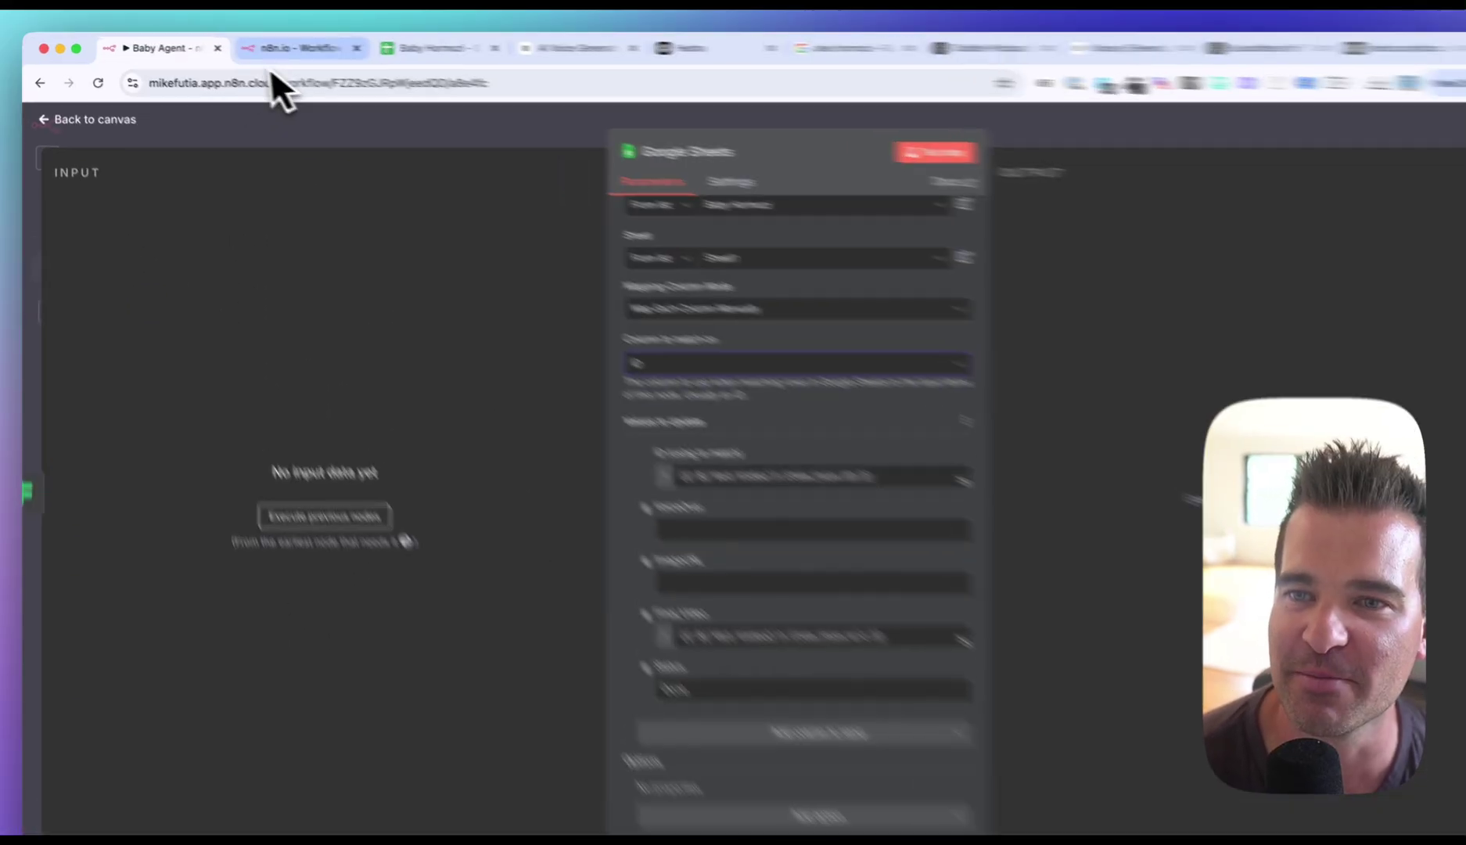
# - In execution 419, trace how the Get Video ID and the Final_Video URL map to the Google Sheets node's values to update
pyautogui.click(277, 48)
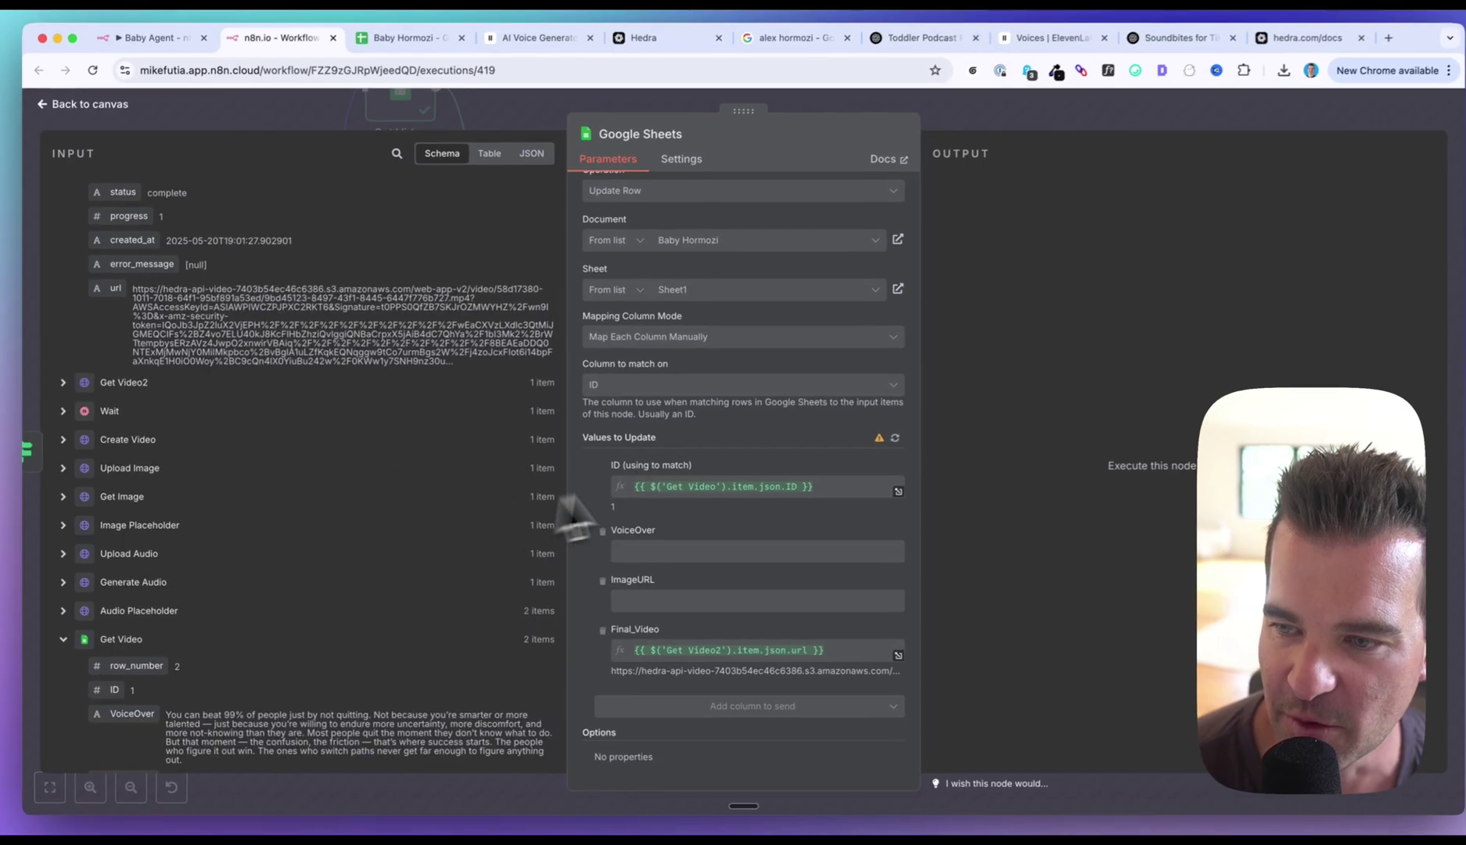
pyautogui.scroll(-2, 235, 478)
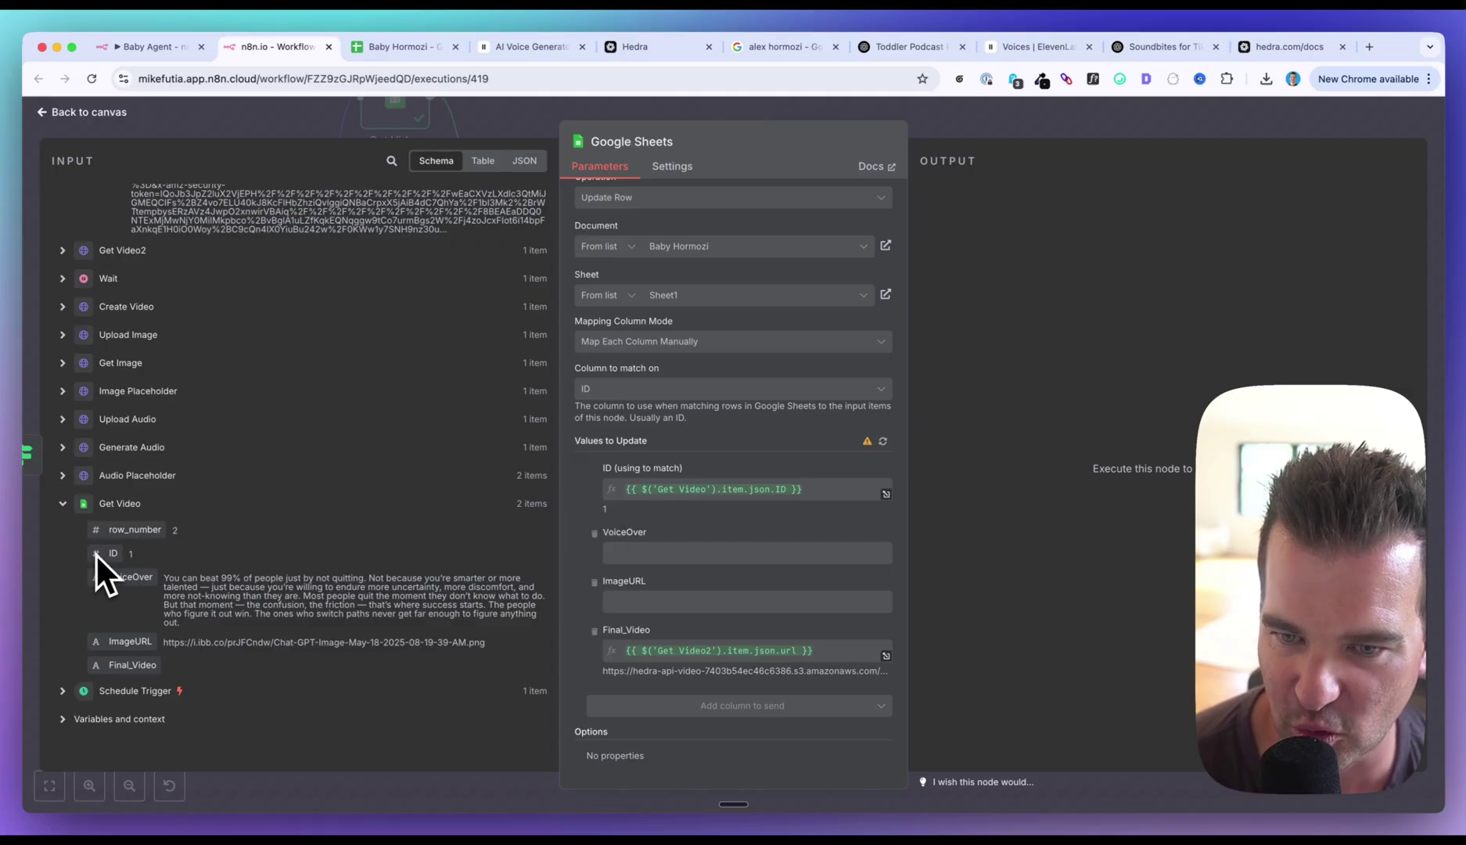
pyautogui.moveTo(96, 553); pyautogui.dragTo(693, 493)
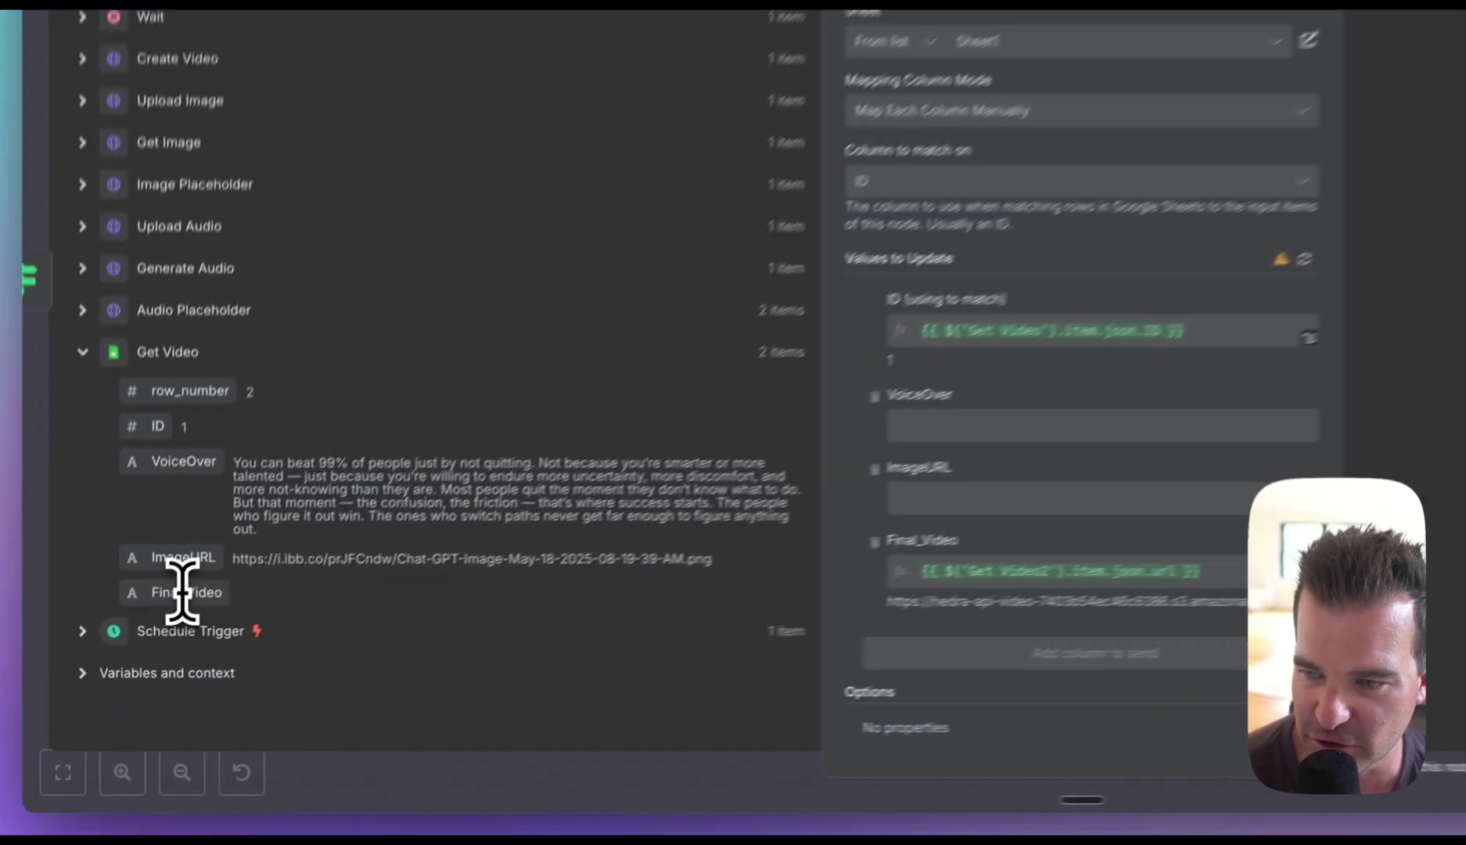
pyautogui.moveTo(131, 665); pyautogui.dragTo(825, 692)
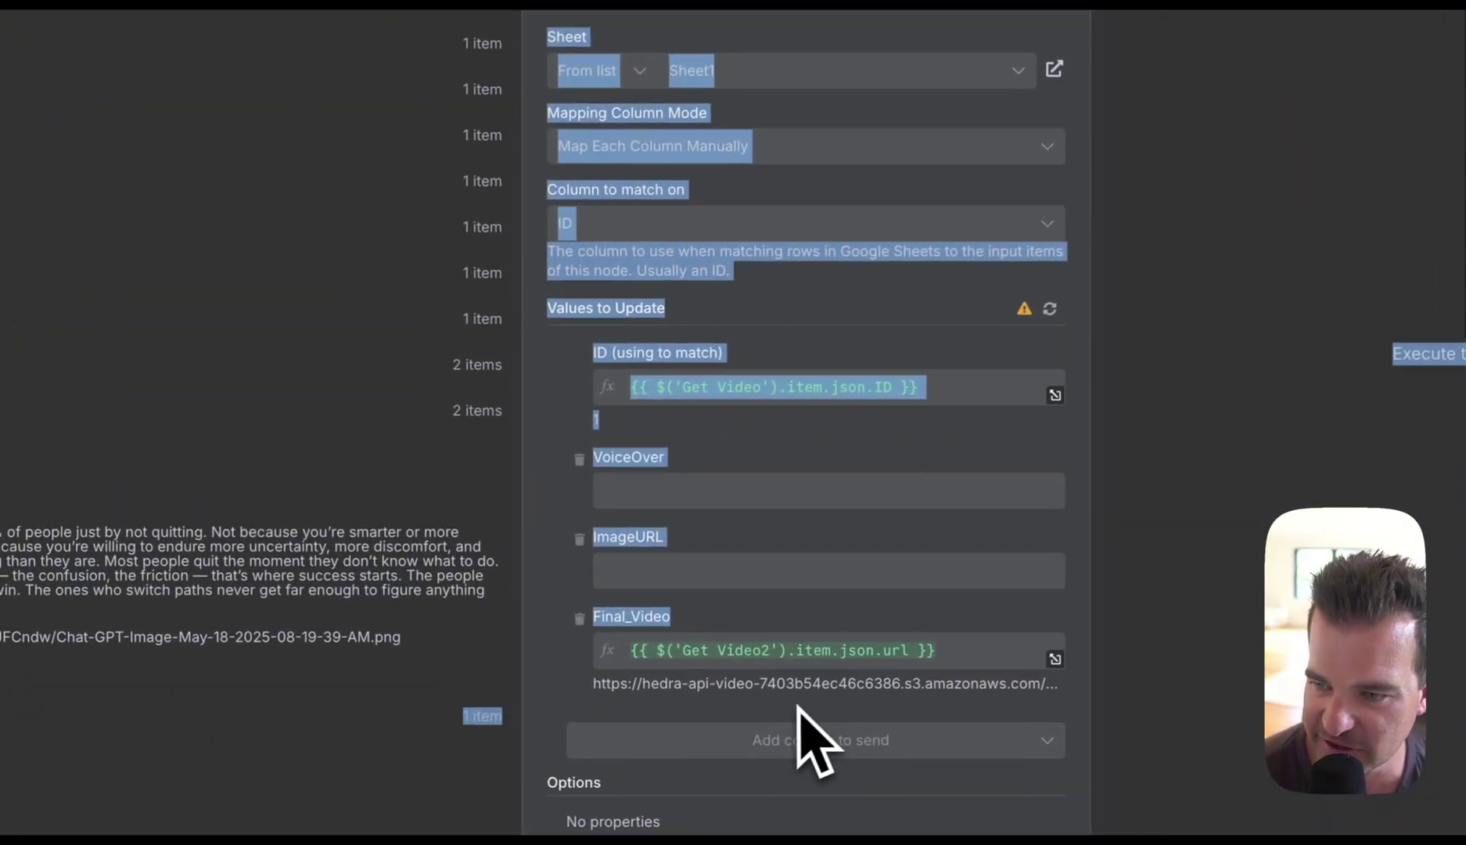
pyautogui.click(813, 694)
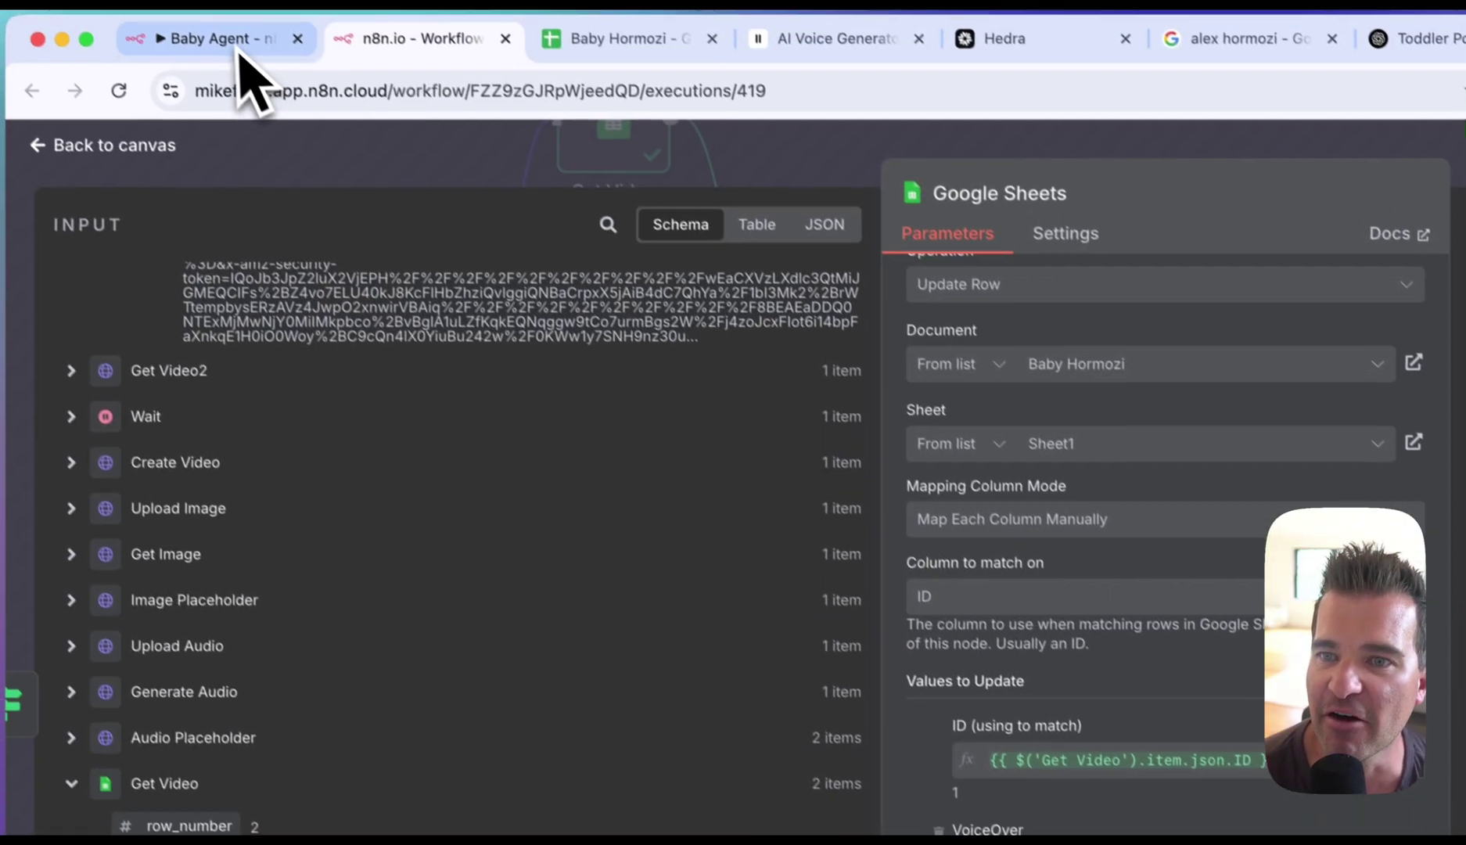
# - Enter Done as the Status value to update in the Baby Agent workflow's Google Sheets node
pyautogui.click(241, 50)
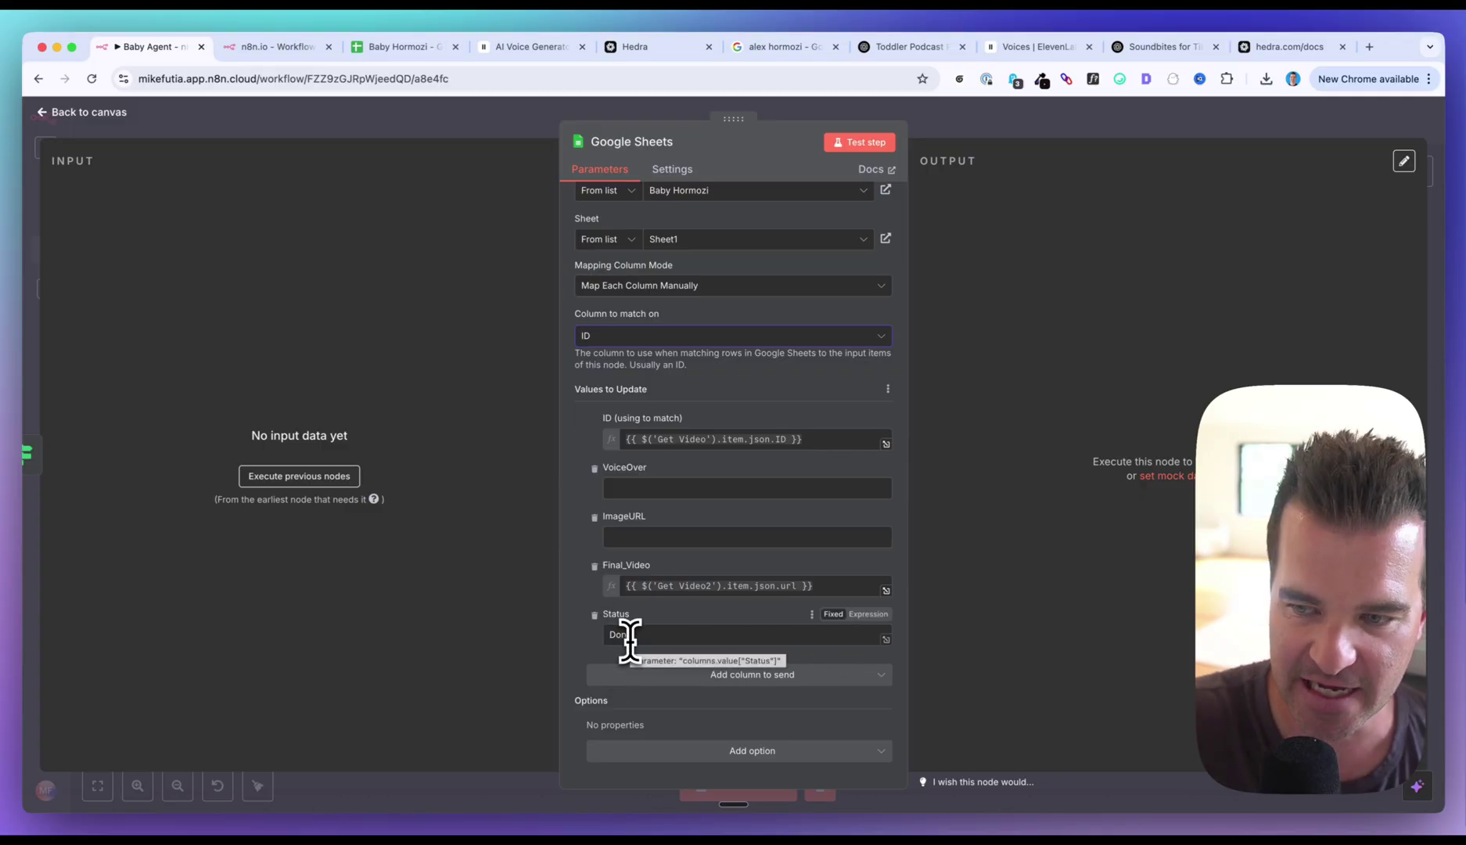
pyautogui.doubleClick(626, 635)
pyautogui.write('Don')
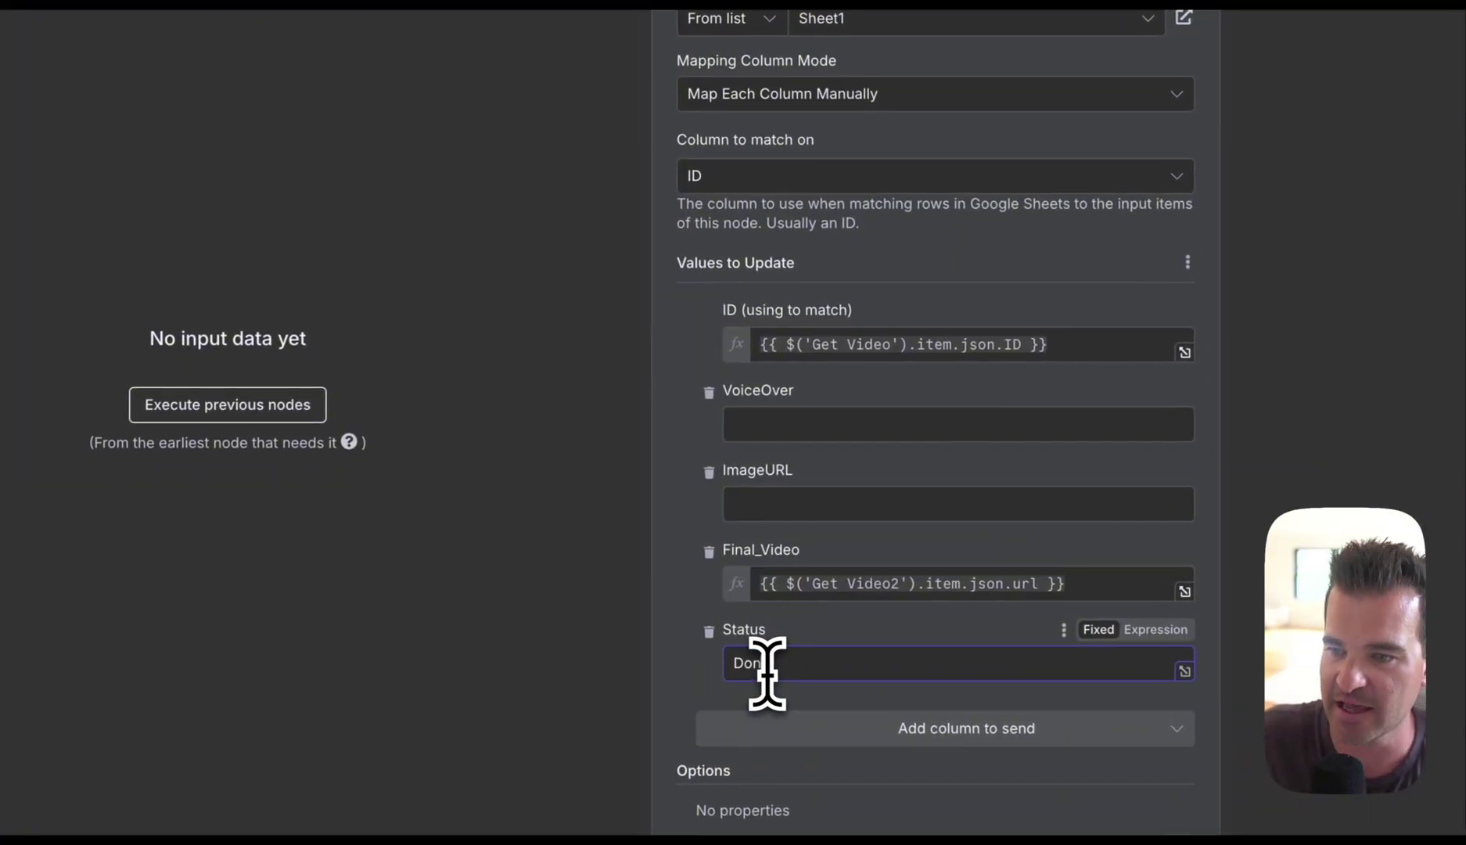
pyautogui.write('e')
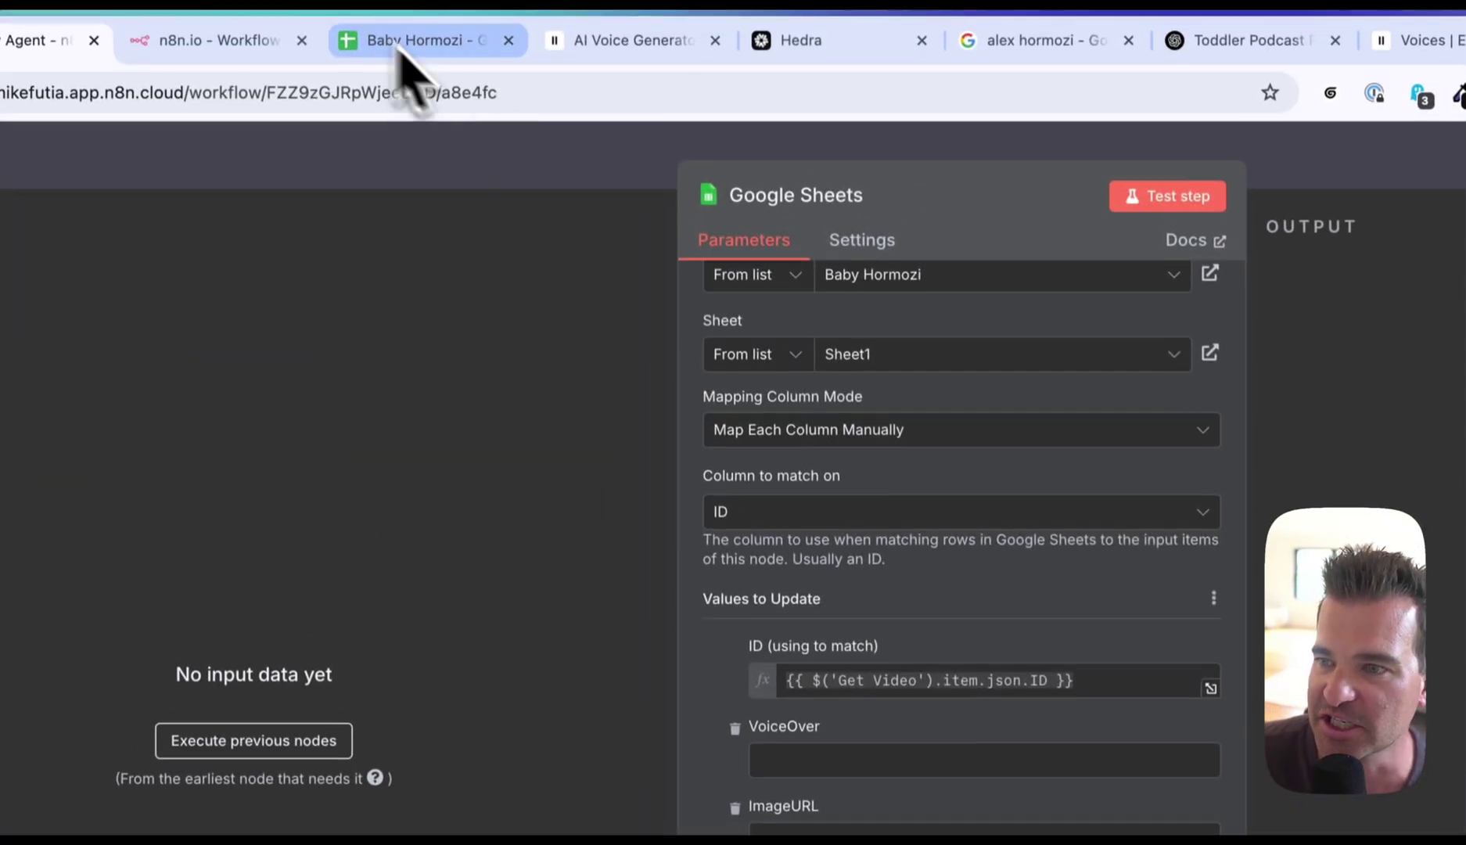
# - Set the first script's Status cell, E2, to Done in the Baby Hormozi sheet
pyautogui.click(415, 59)
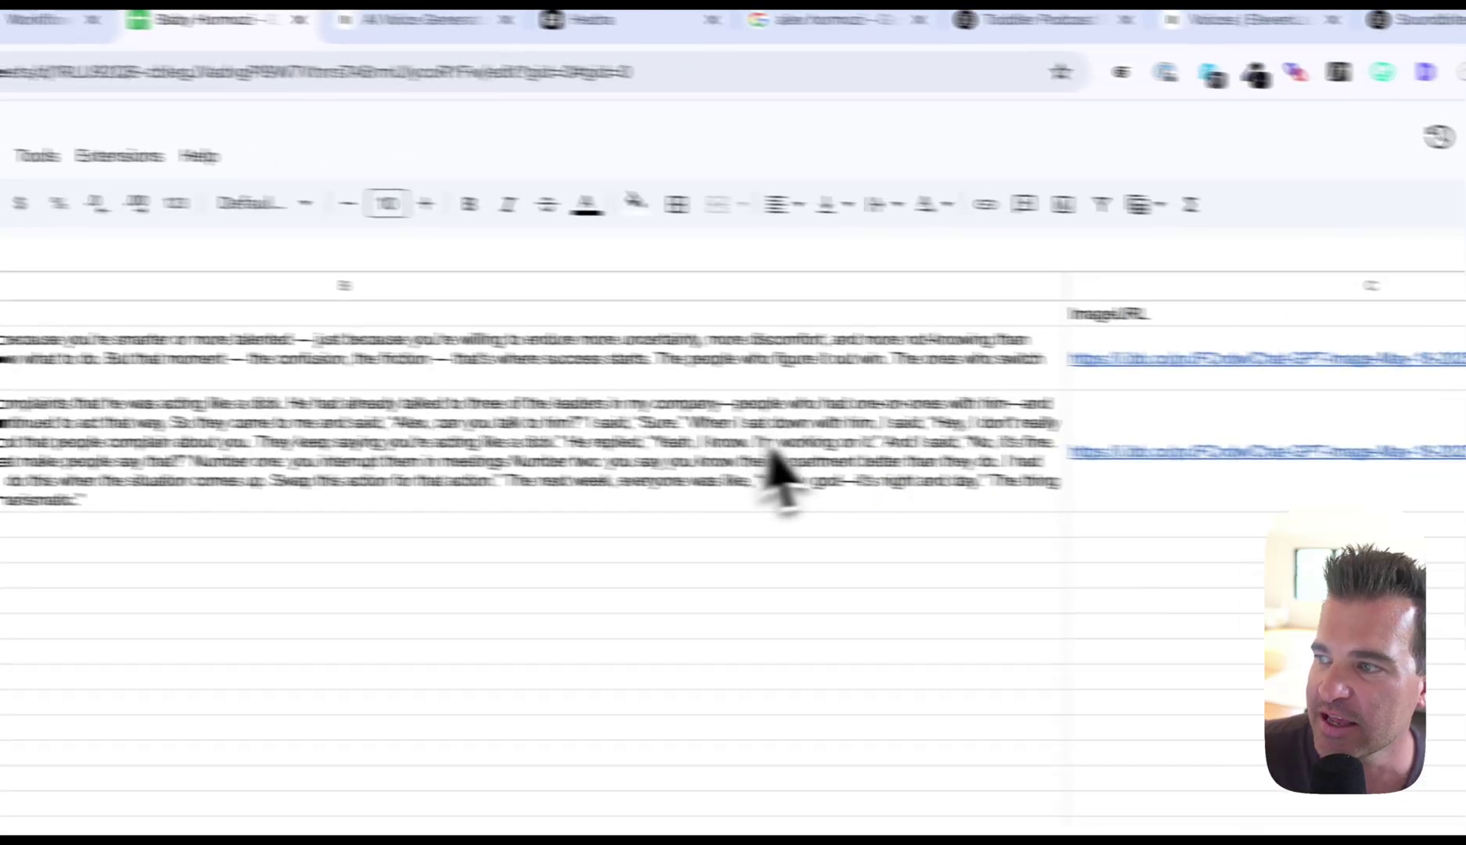
pyautogui.hscroll(10, 774, 470)
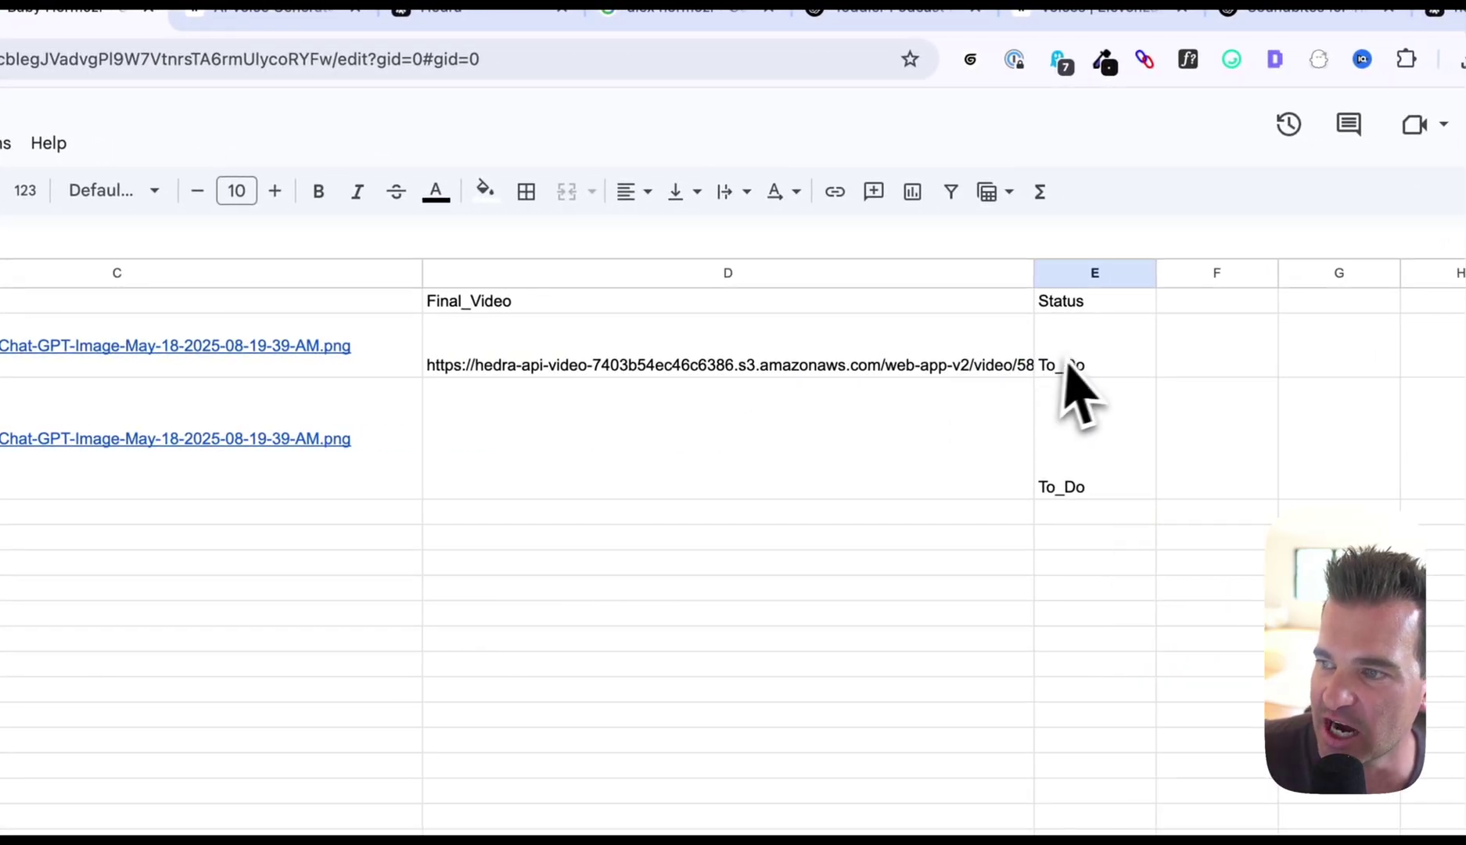
pyautogui.click(1078, 362)
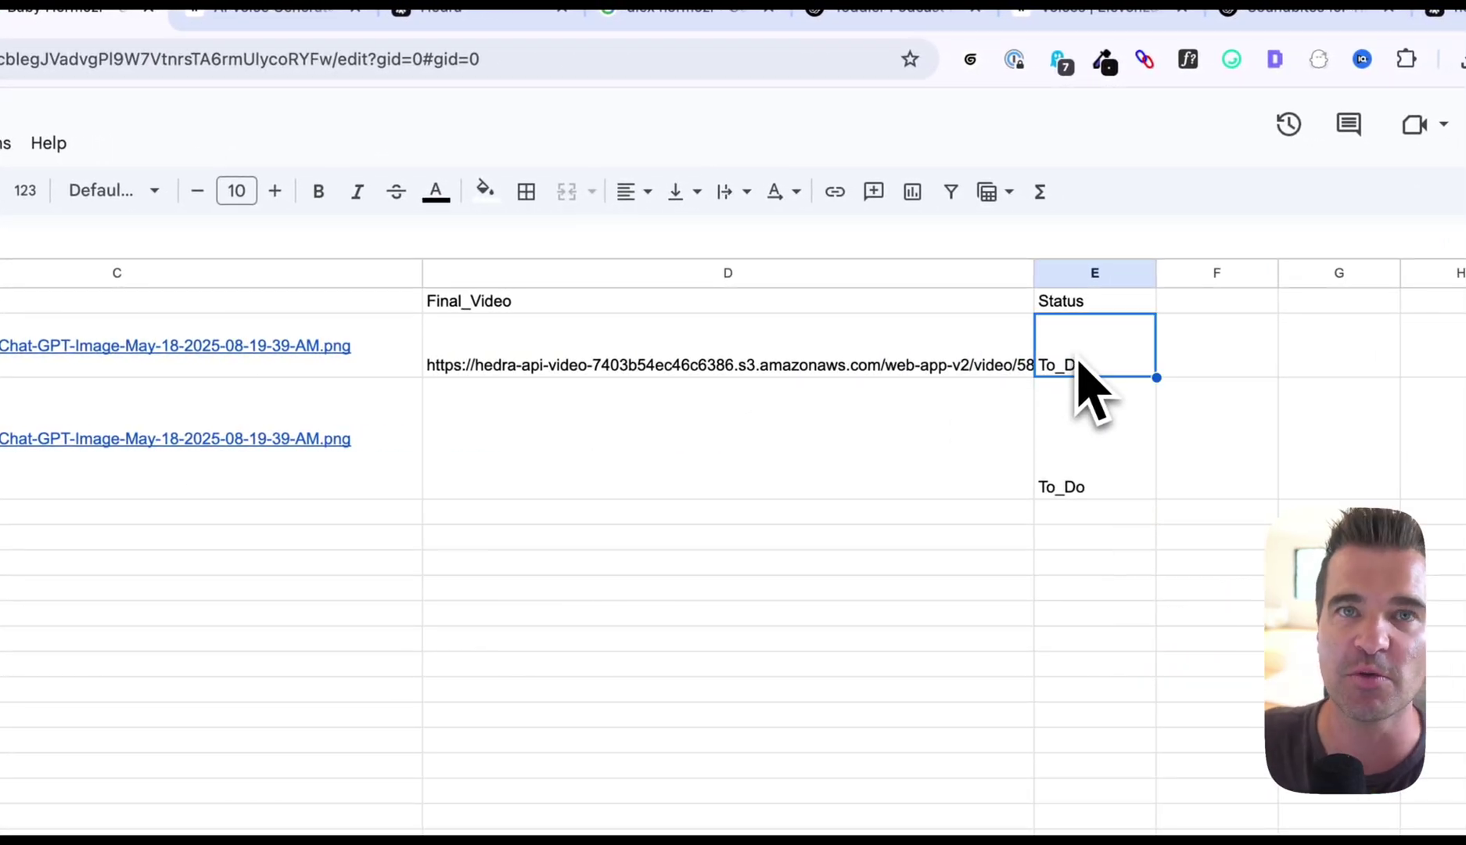
pyautogui.write('Done')
pyautogui.press('Return')
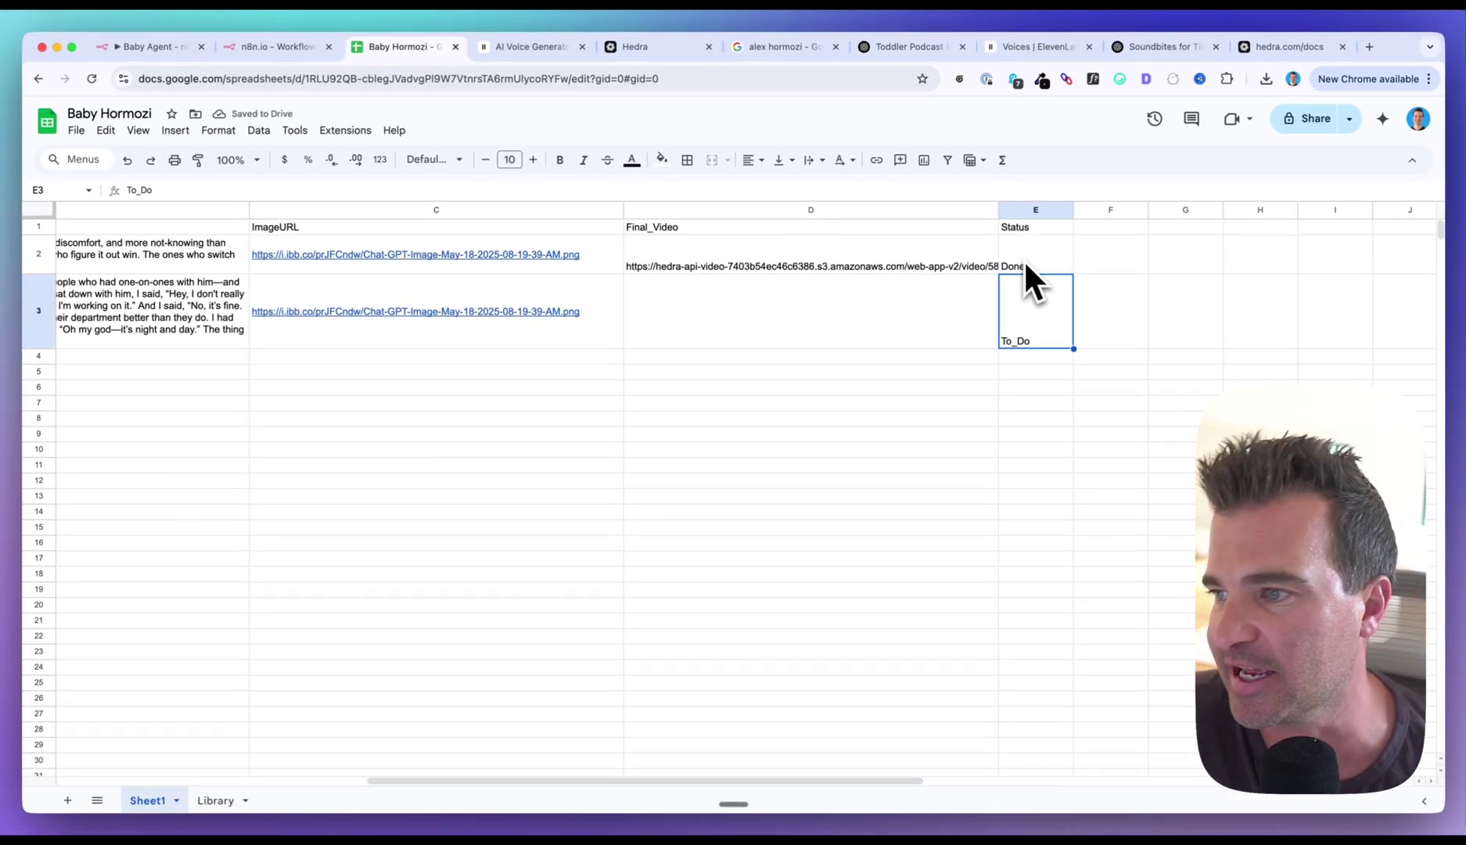
pyautogui.click(1027, 244)
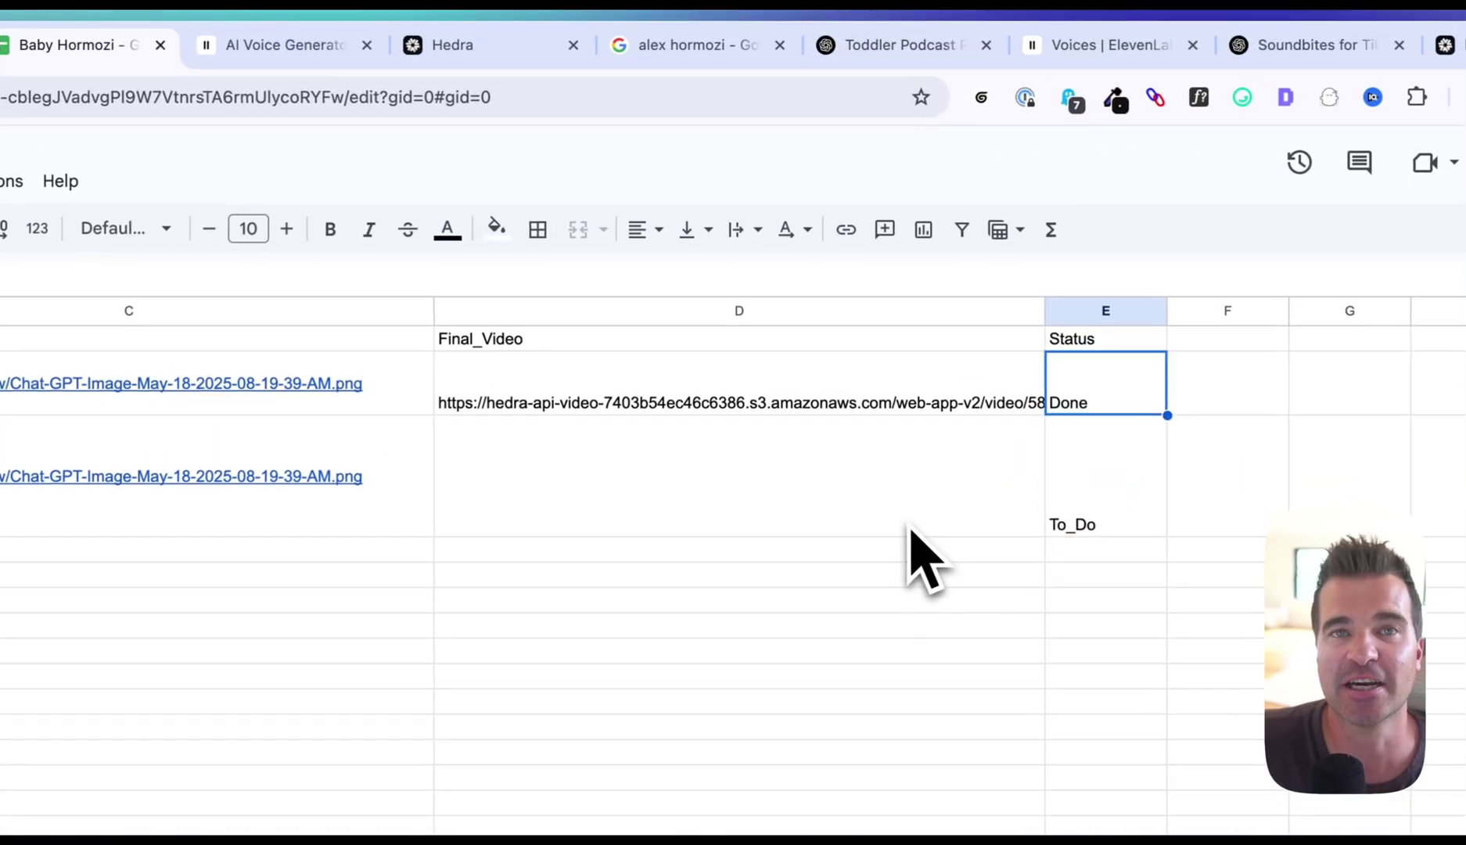
# - Reopen the Get Video node in the Baby Agent workflow to check its Status filter, and return to the Baby Hormozi sheet
pyautogui.click(422, 61)
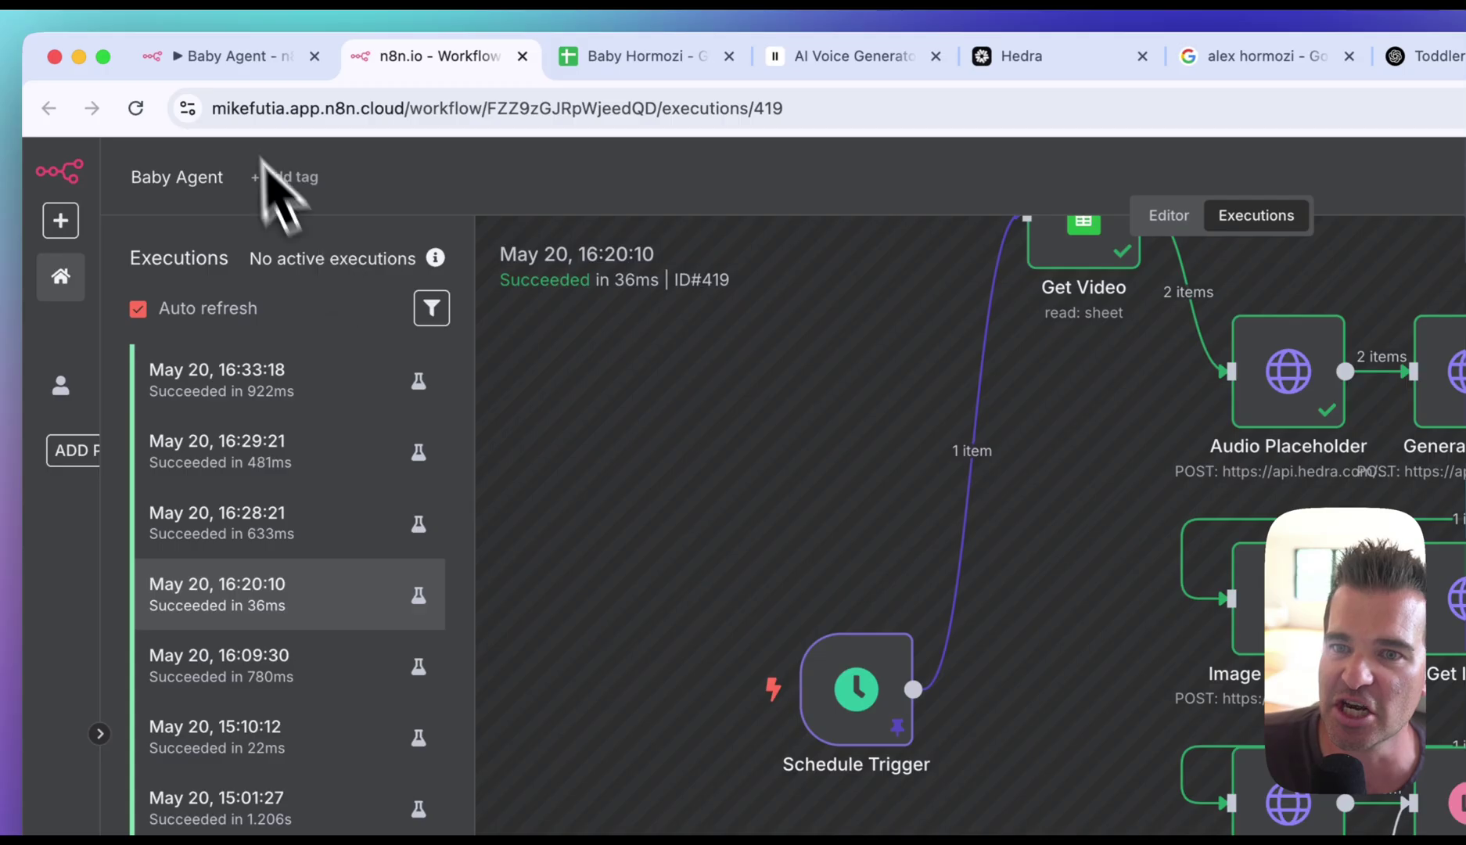
pyautogui.click(227, 57)
pyautogui.click(674, 457)
pyautogui.doubleClick(666, 435)
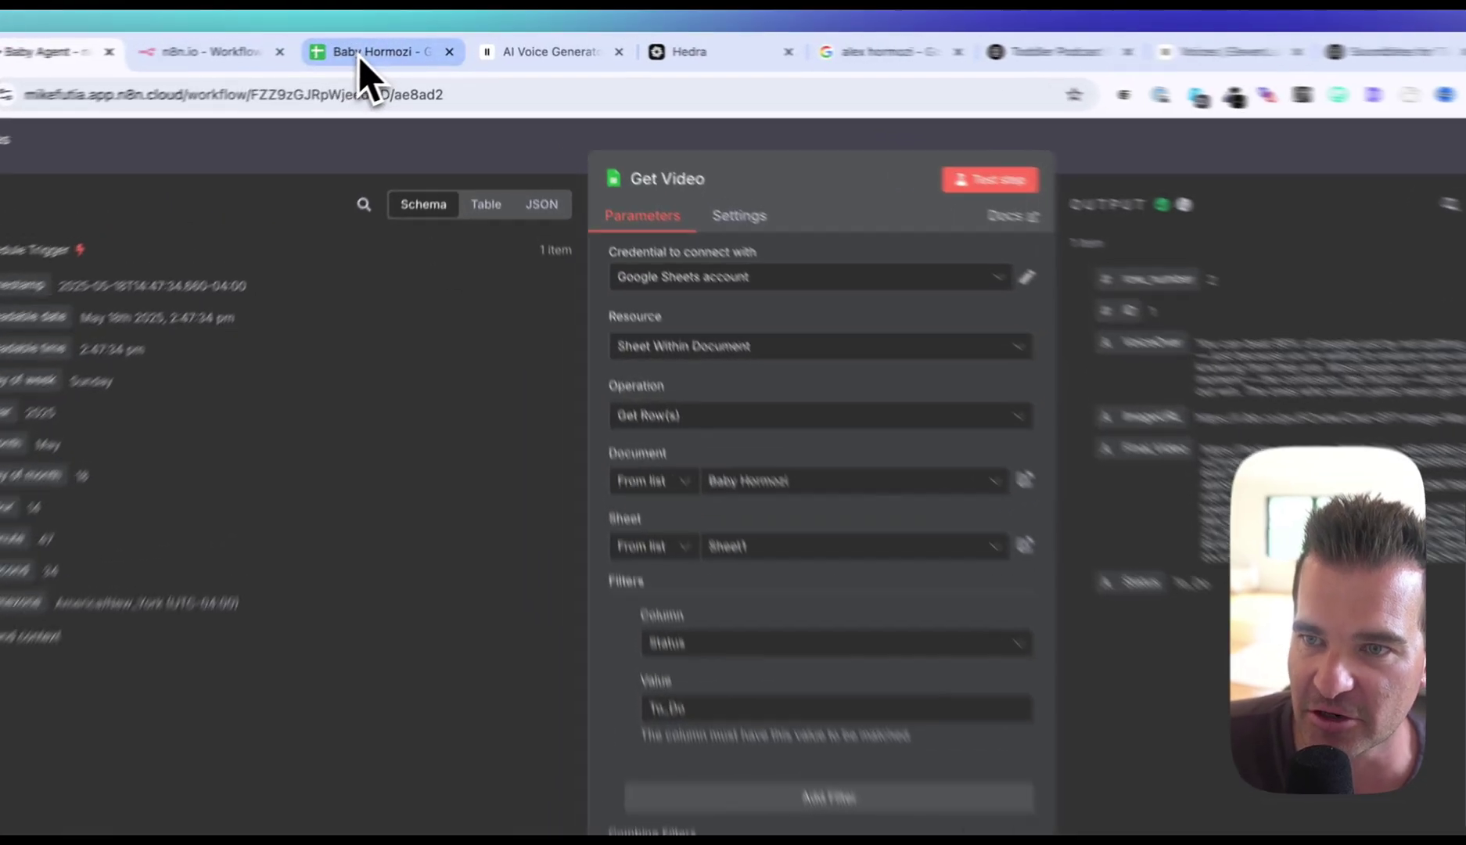
pyautogui.click(395, 47)
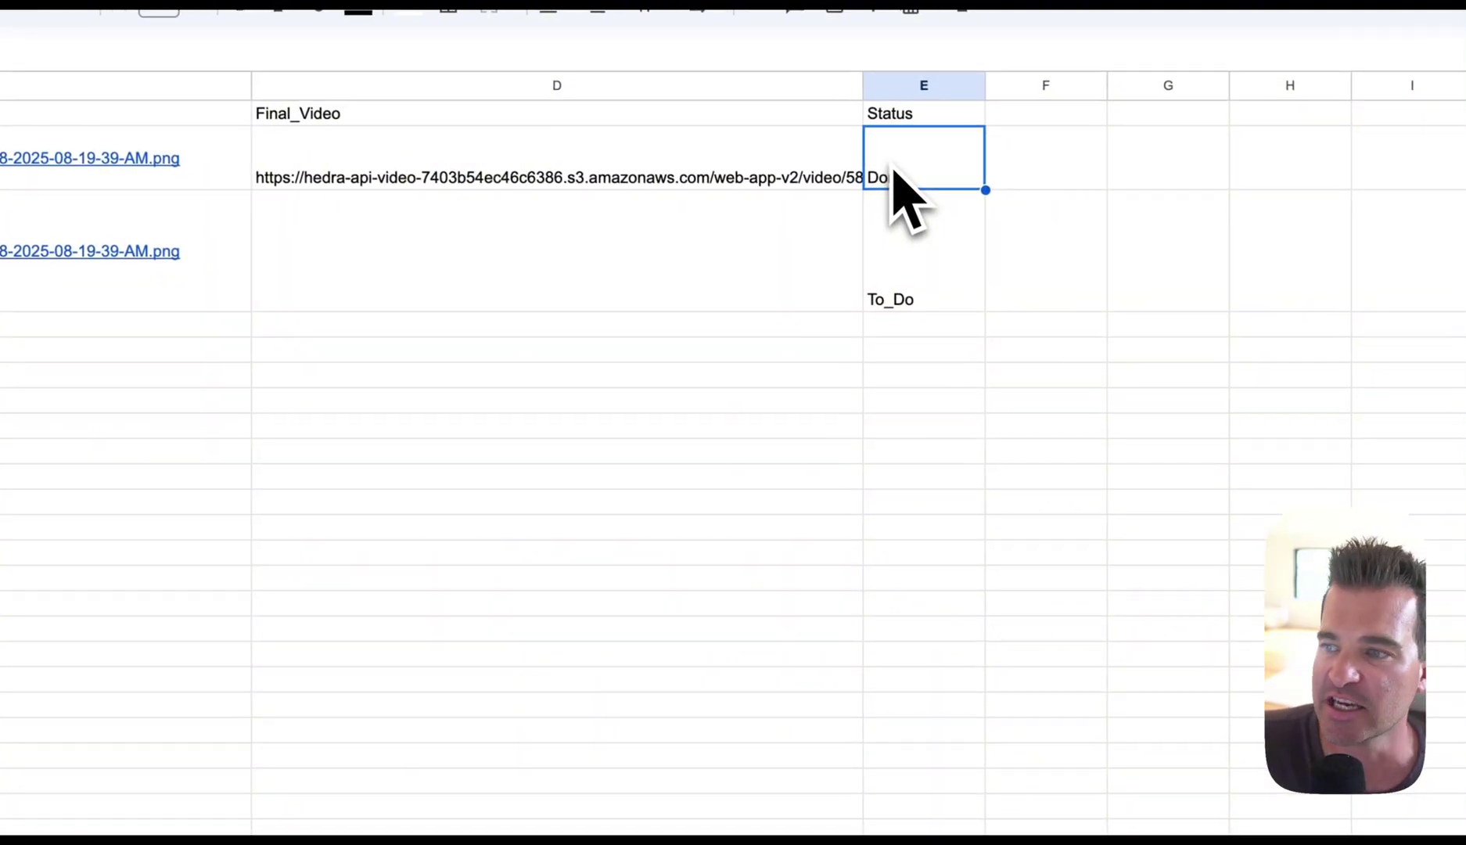
# - Highlight the second script's Status cell and the empty Status cells below it to examine which rows remain
pyautogui.click(901, 301)
pyautogui.click(910, 324)
pyautogui.click(912, 400)
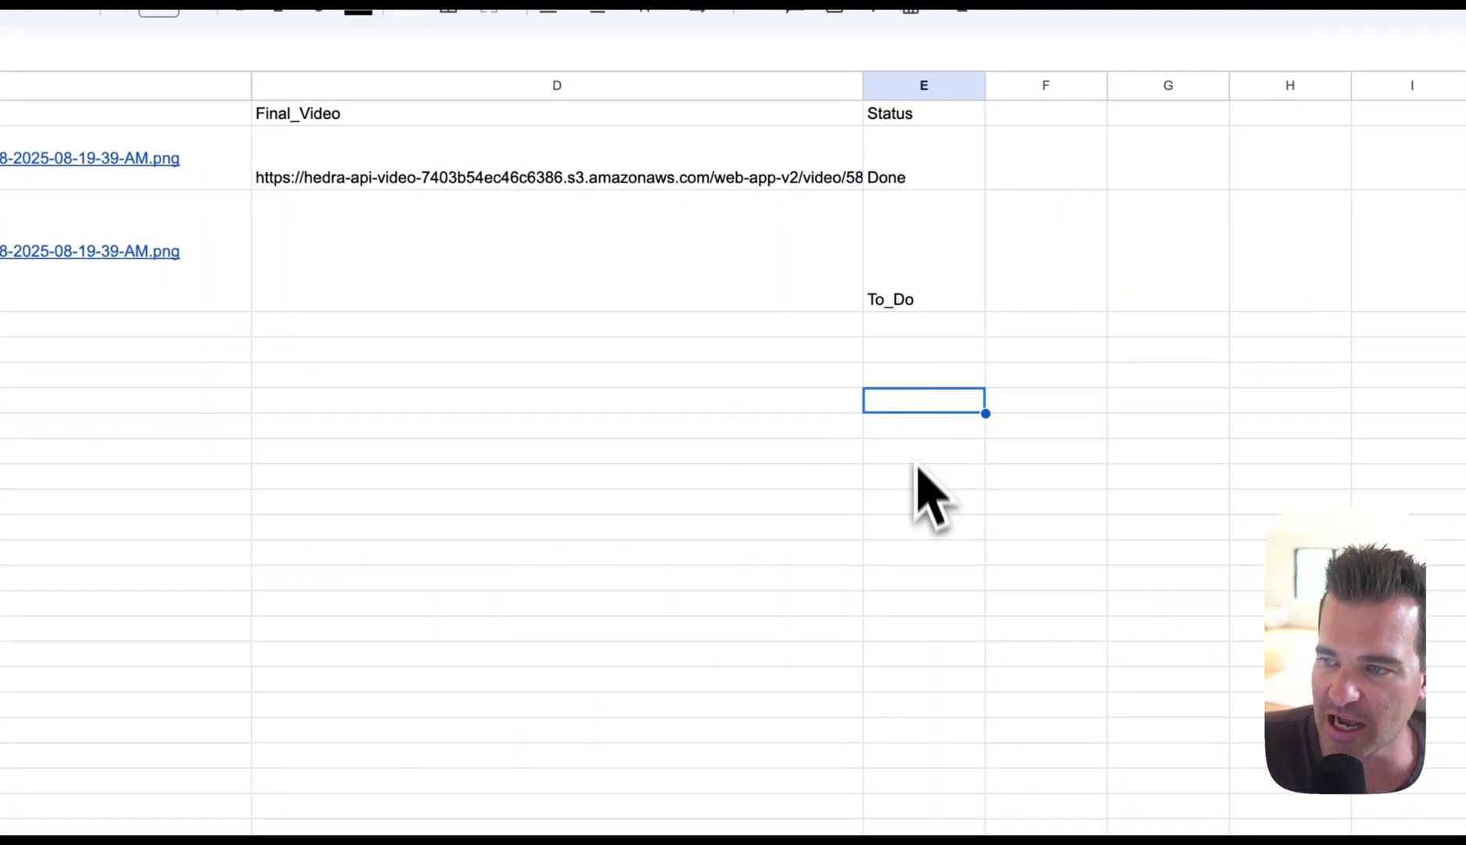
pyautogui.click(917, 476)
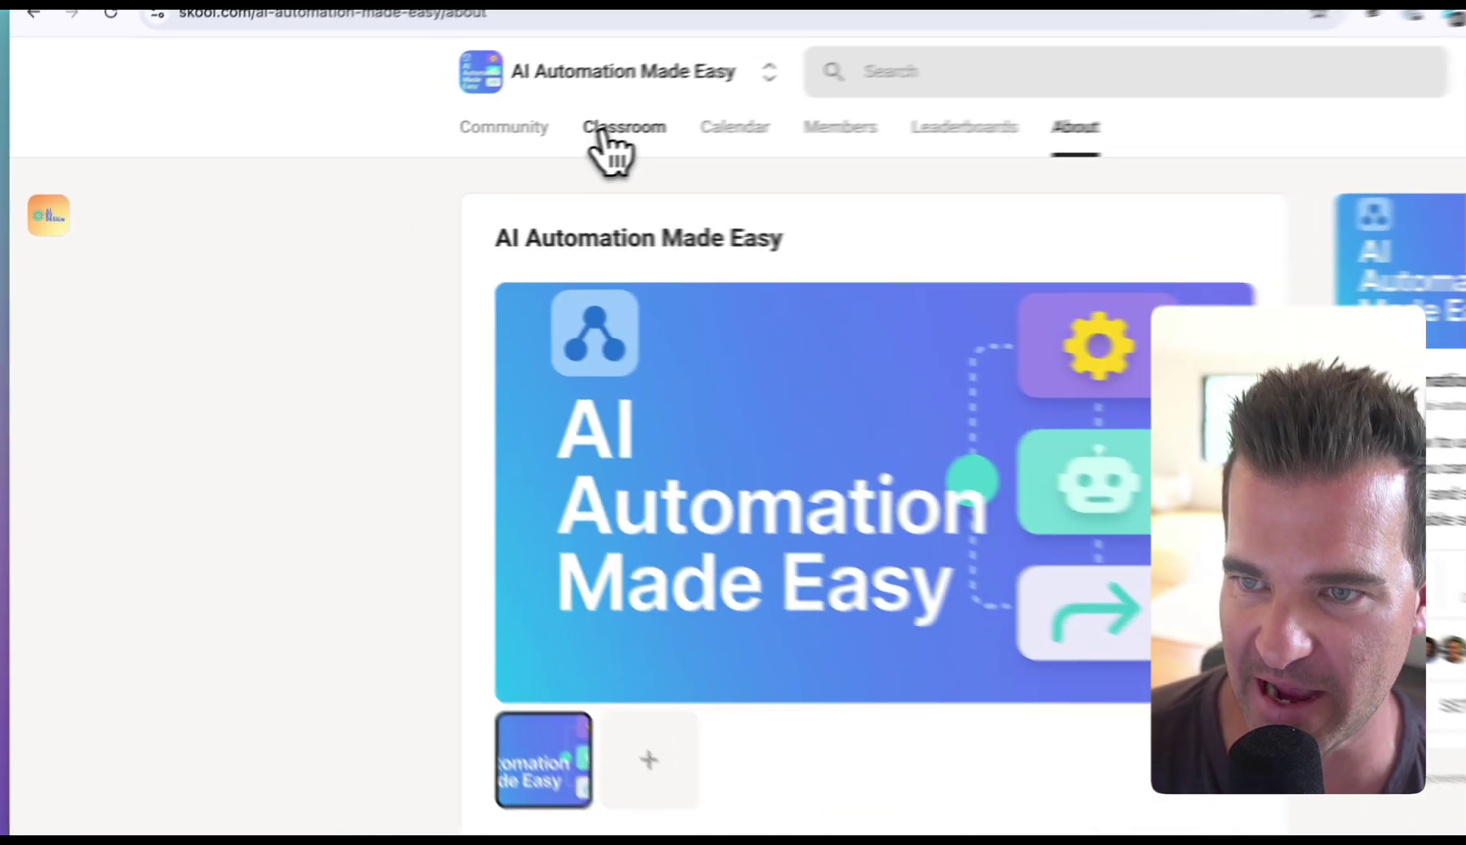
# - Browse the AI Automation Made Easy classroom on Skool, opening the Building AI Automations & Agents lessons and How to Create an AI Email Agent
pyautogui.click(444, 157)
pyautogui.click(663, 217)
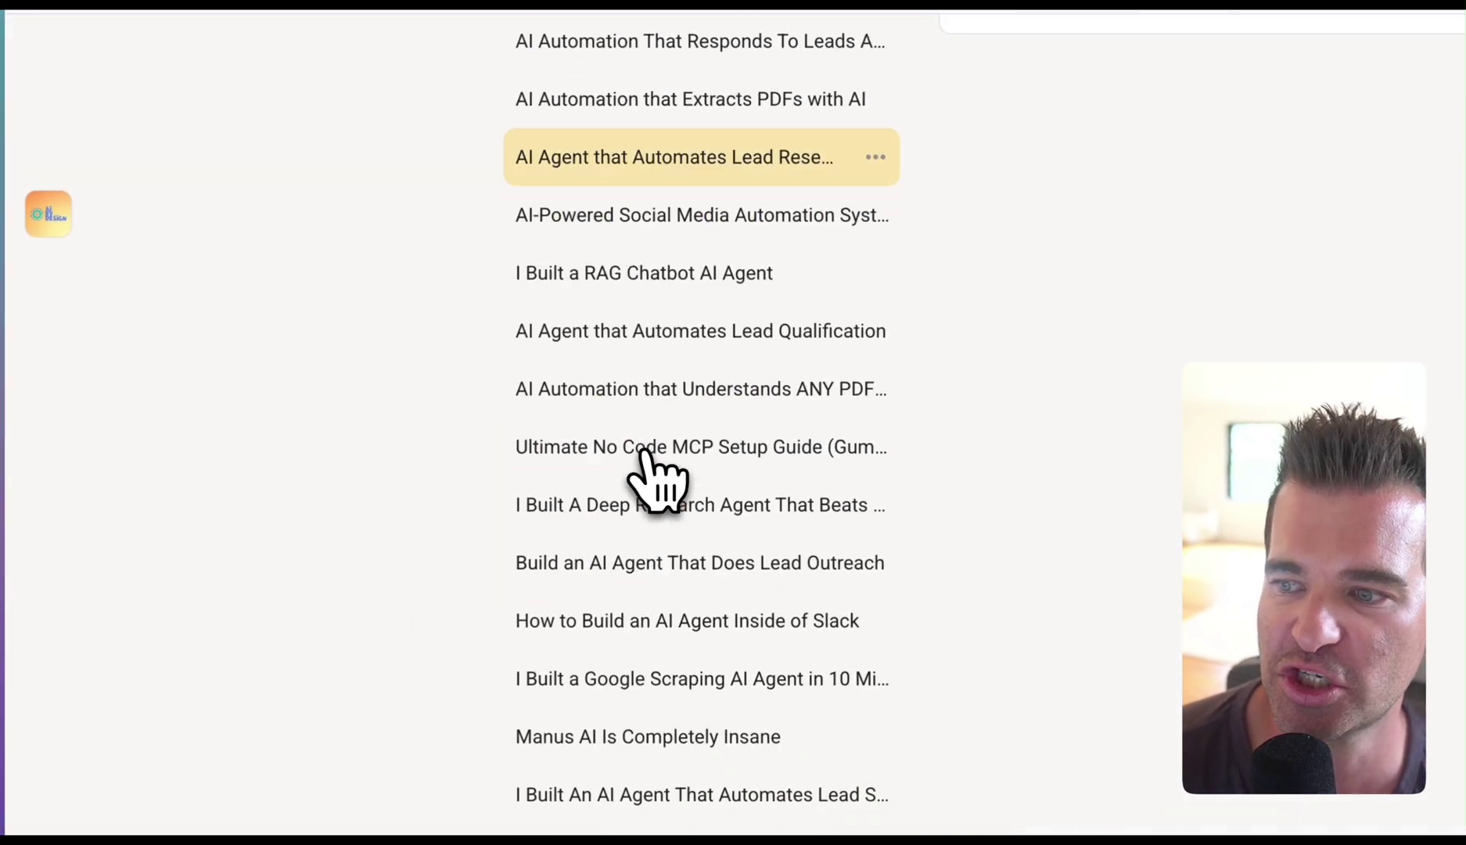
pyautogui.scroll(-3, 650, 462)
pyautogui.click(644, 448)
pyautogui.click(646, 500)
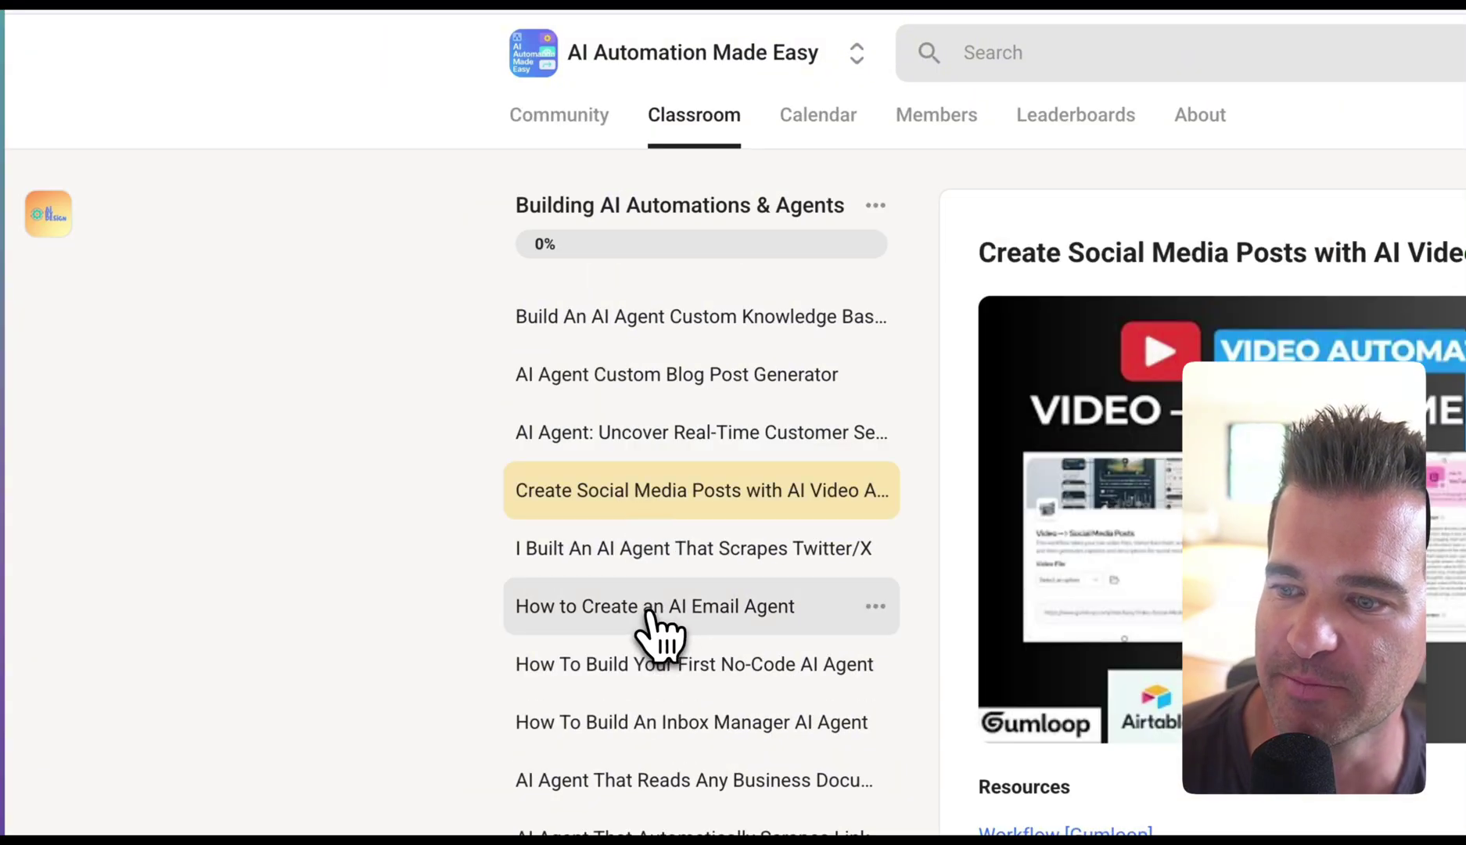
pyautogui.click(651, 615)
pyautogui.scroll(-4, 646, 614)
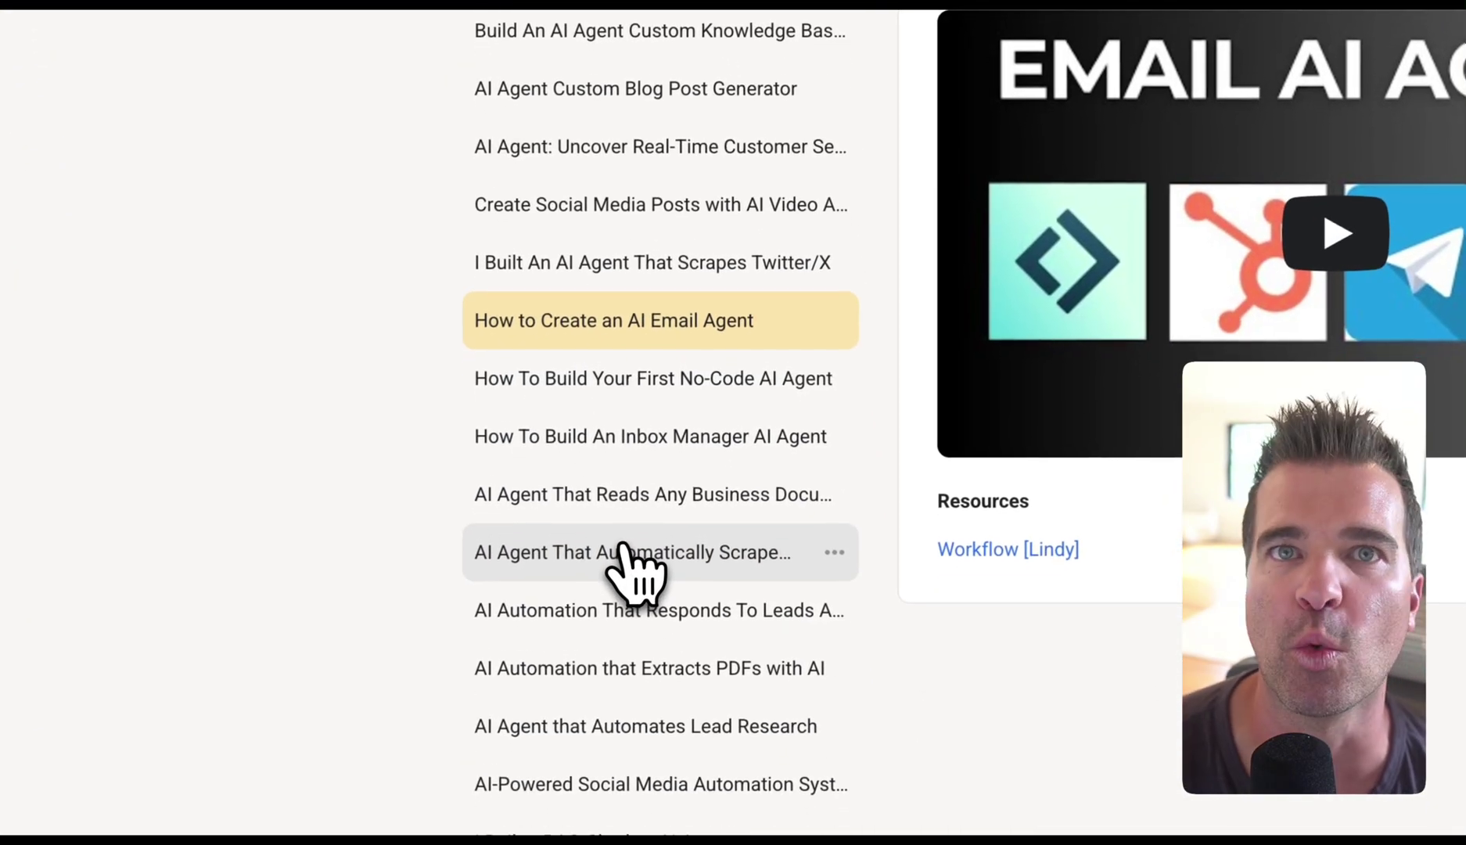